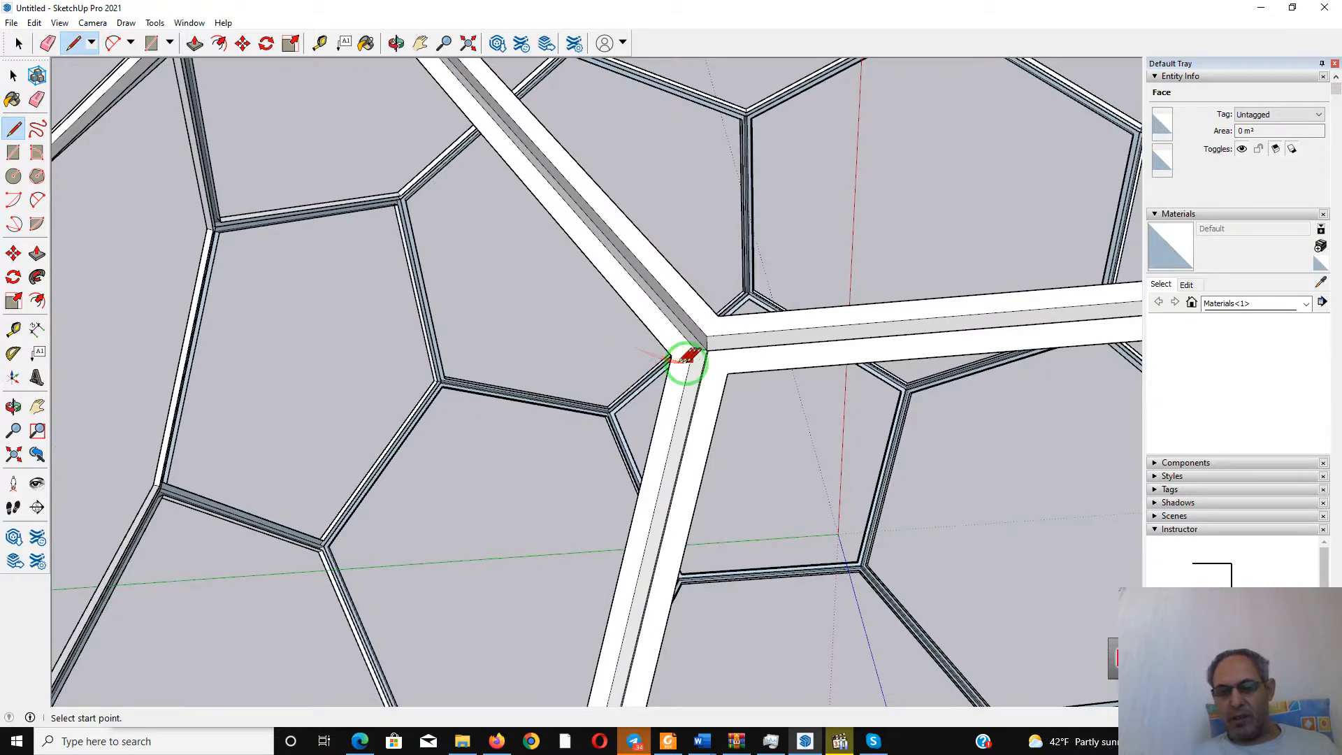
# Close the open gap where the three struts meet with a triangular face drawn line by line between the groove corners, and reverse that face
pyautogui.scroll(5, 713, 346)
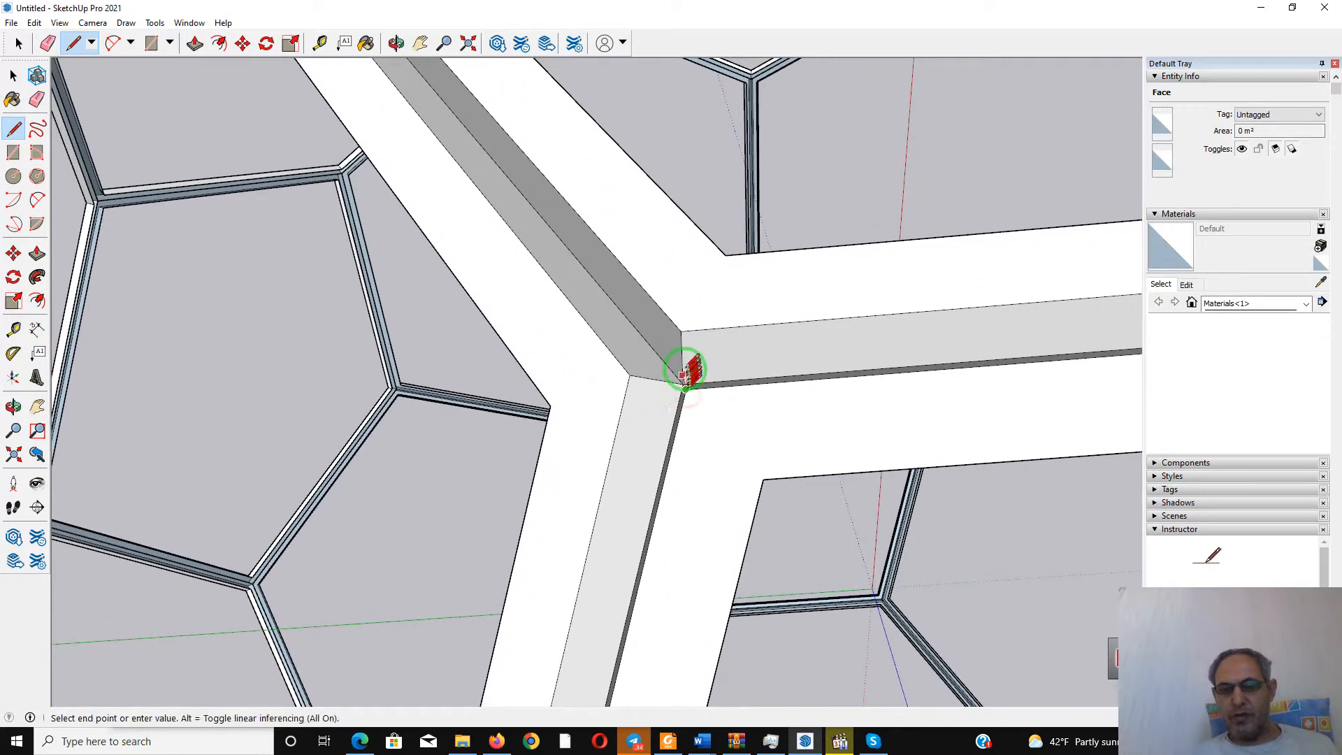
pyautogui.click(682, 330)
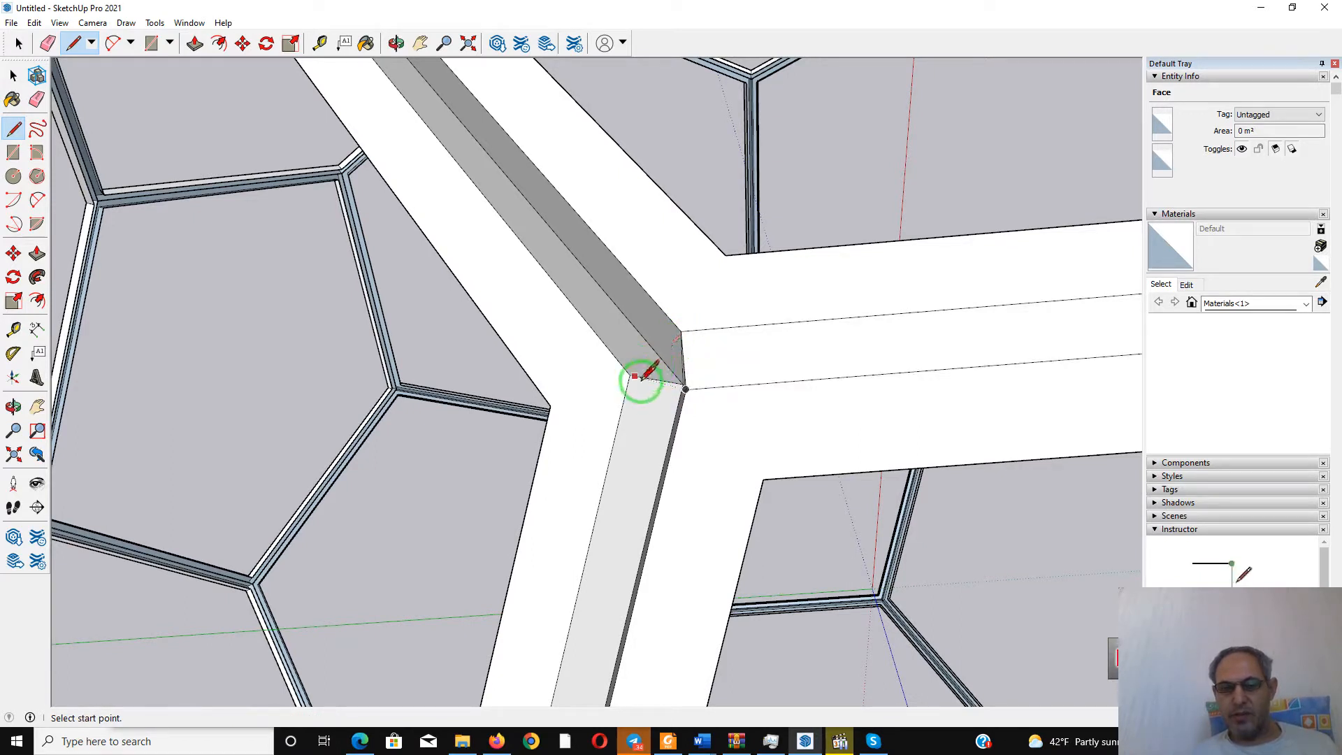
pyautogui.moveTo(628, 376); pyautogui.dragTo(669, 341)
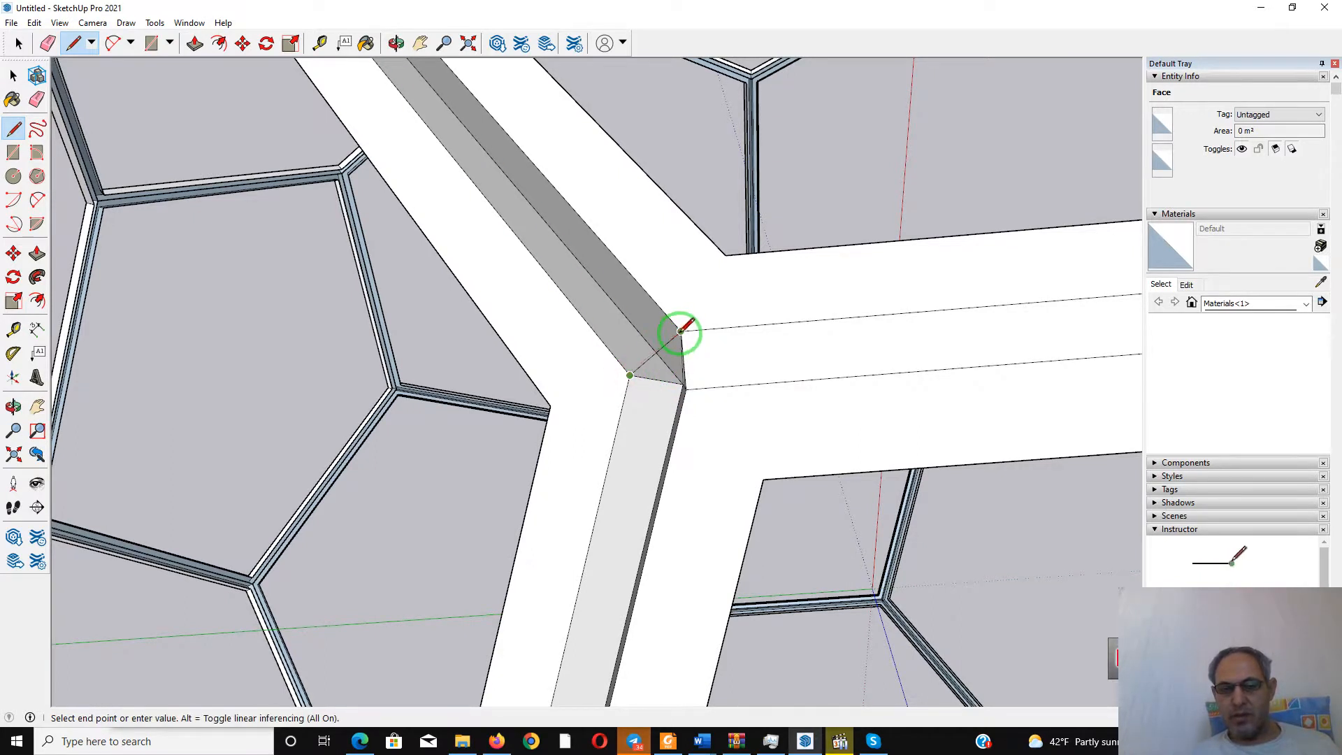
pyautogui.click(682, 331)
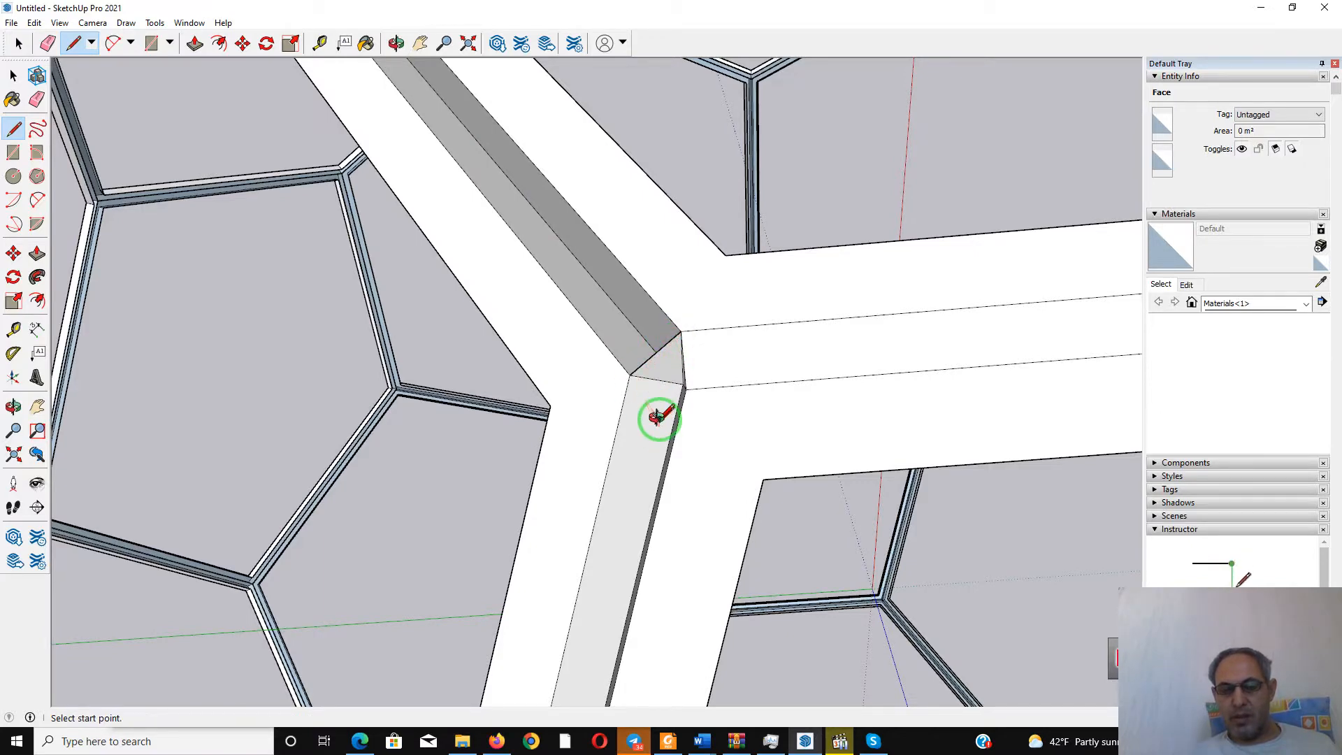
pyautogui.moveTo(657, 411); pyautogui.dragTo(646, 384, button='middle')
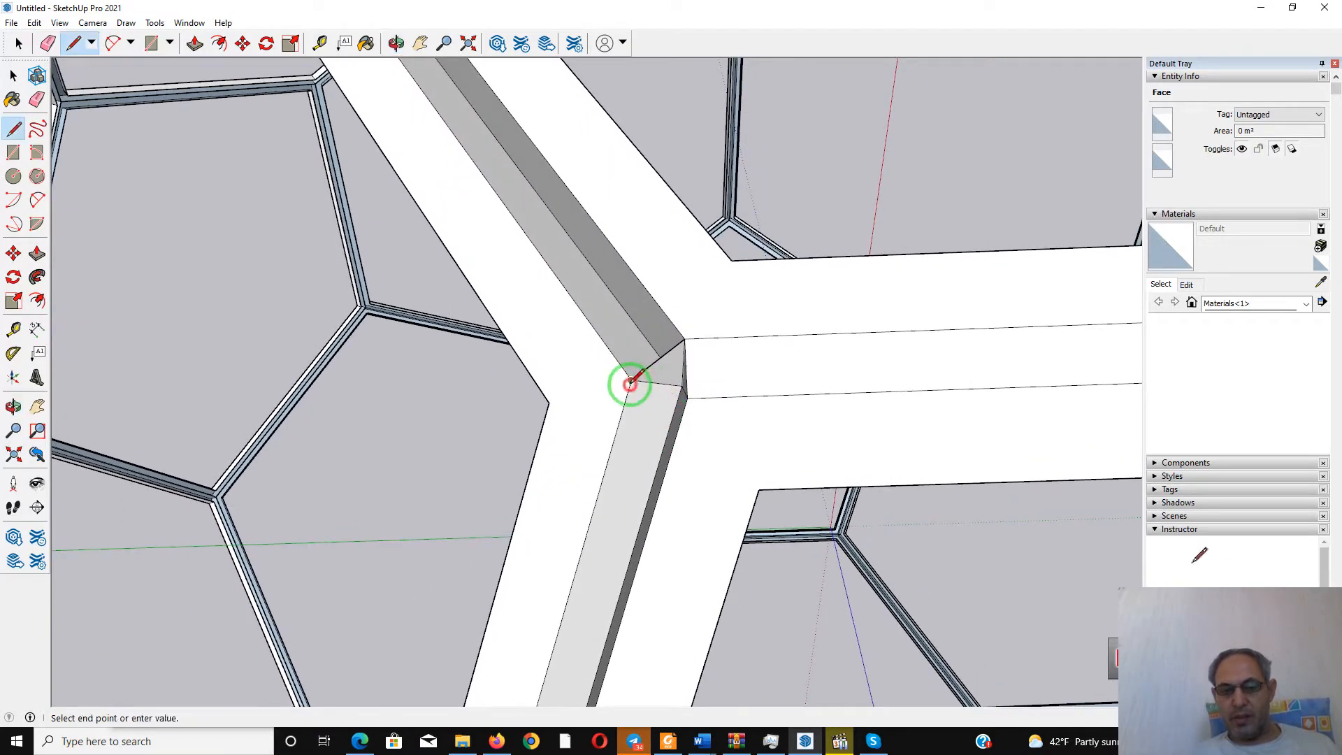
pyautogui.moveTo(630, 382); pyautogui.dragTo(683, 392)
pyautogui.click(687, 398)
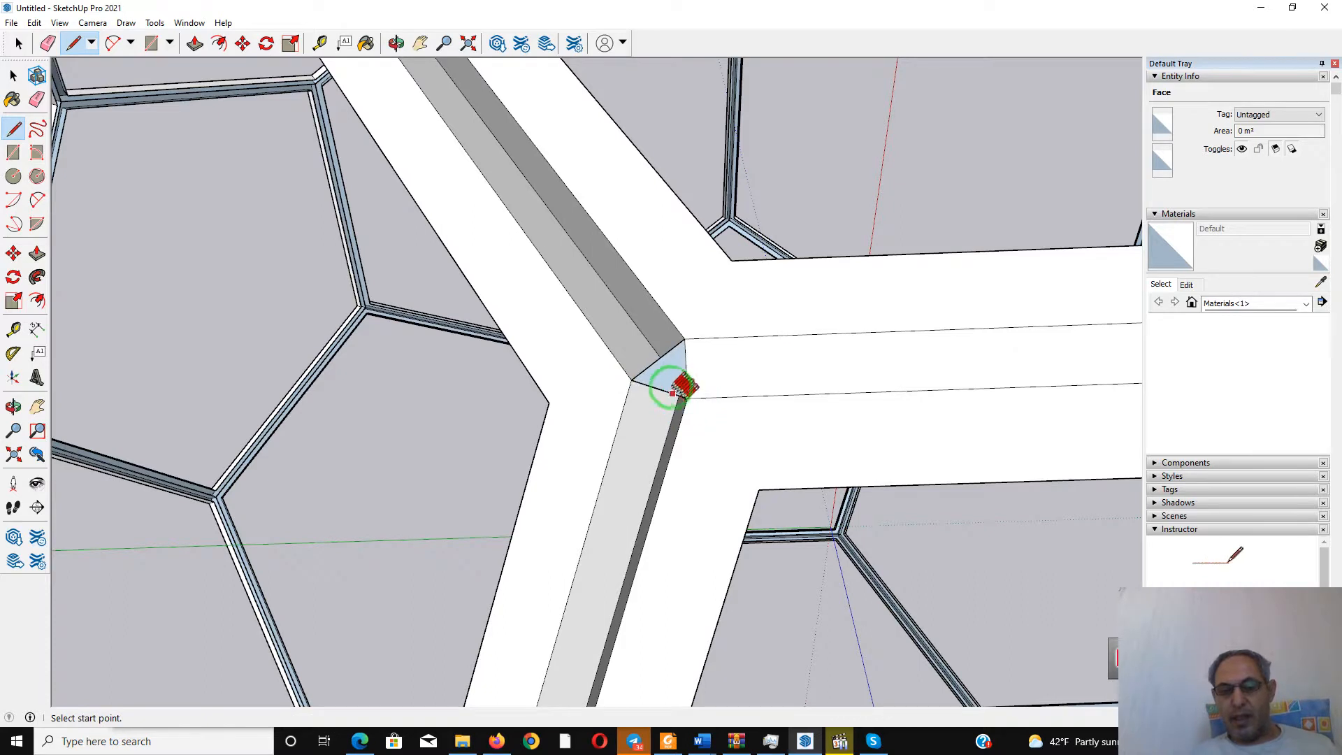
pyautogui.scroll(2, 664, 374)
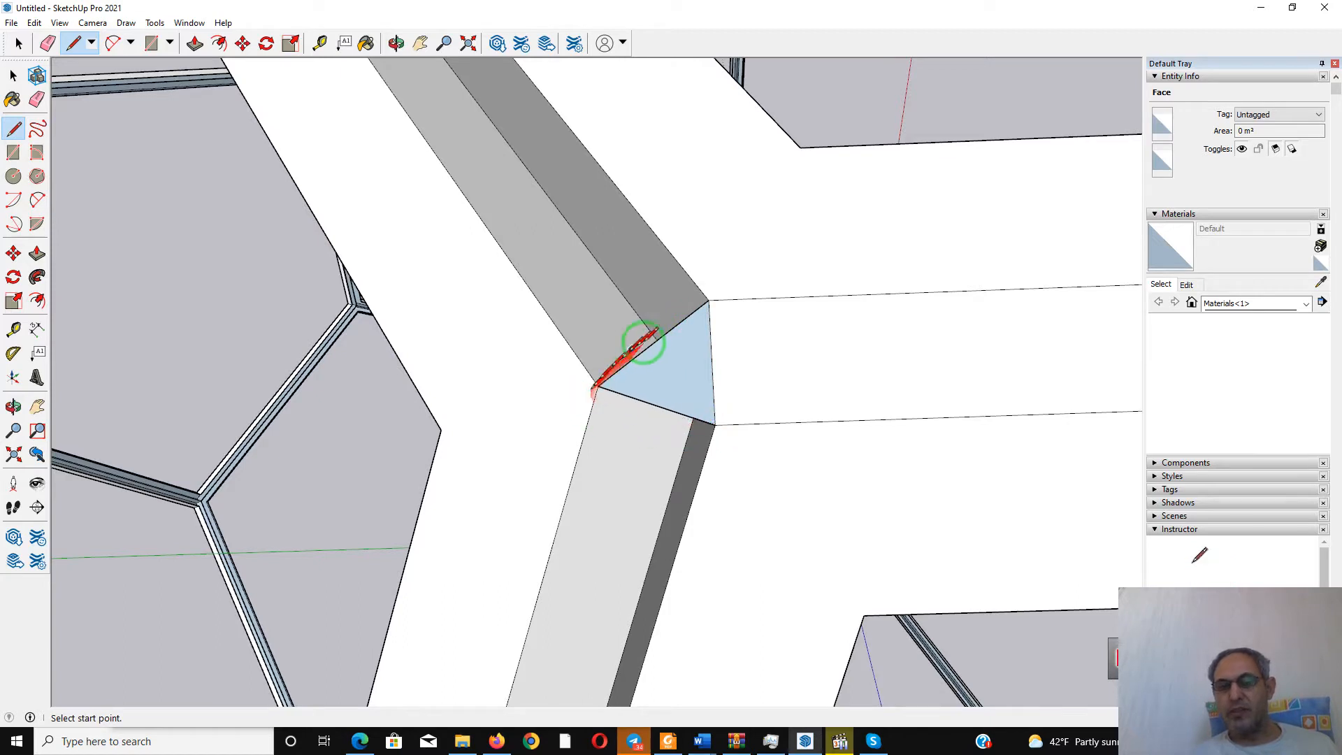
pyautogui.rightClick(685, 356)
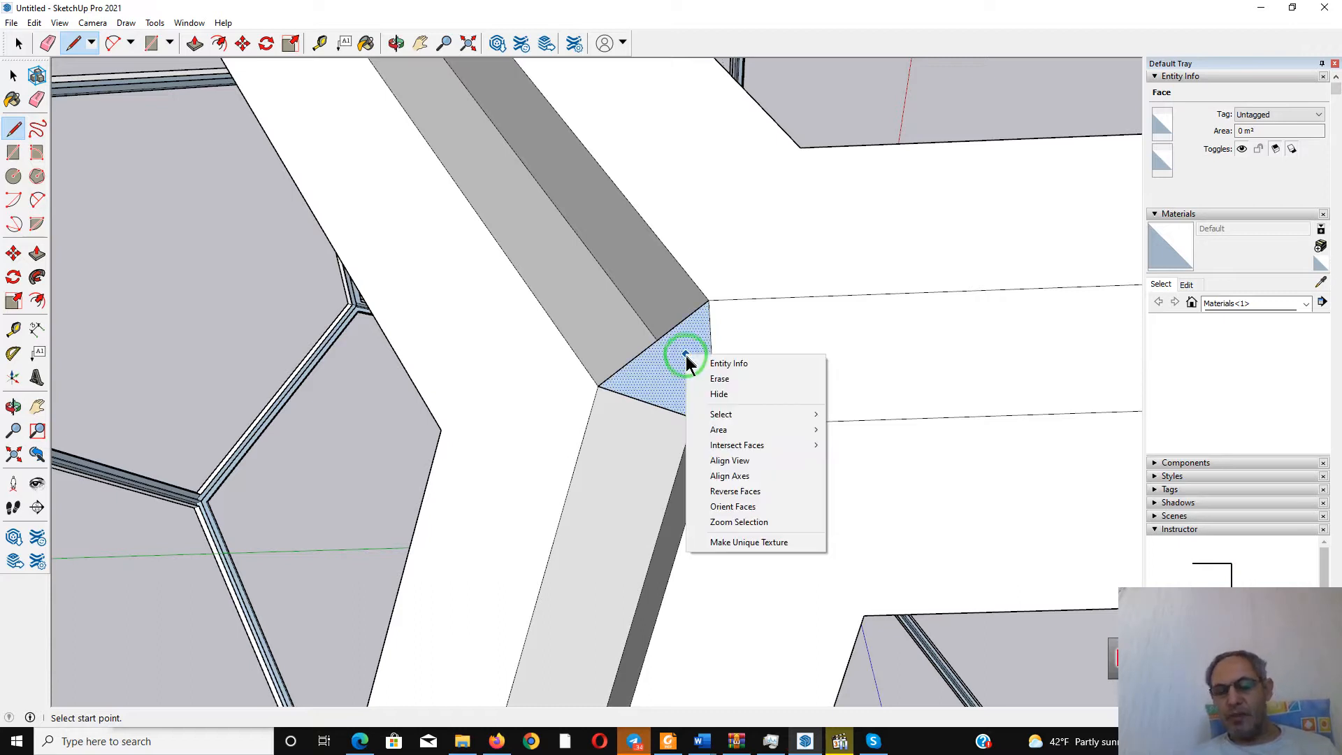
pyautogui.click(739, 492)
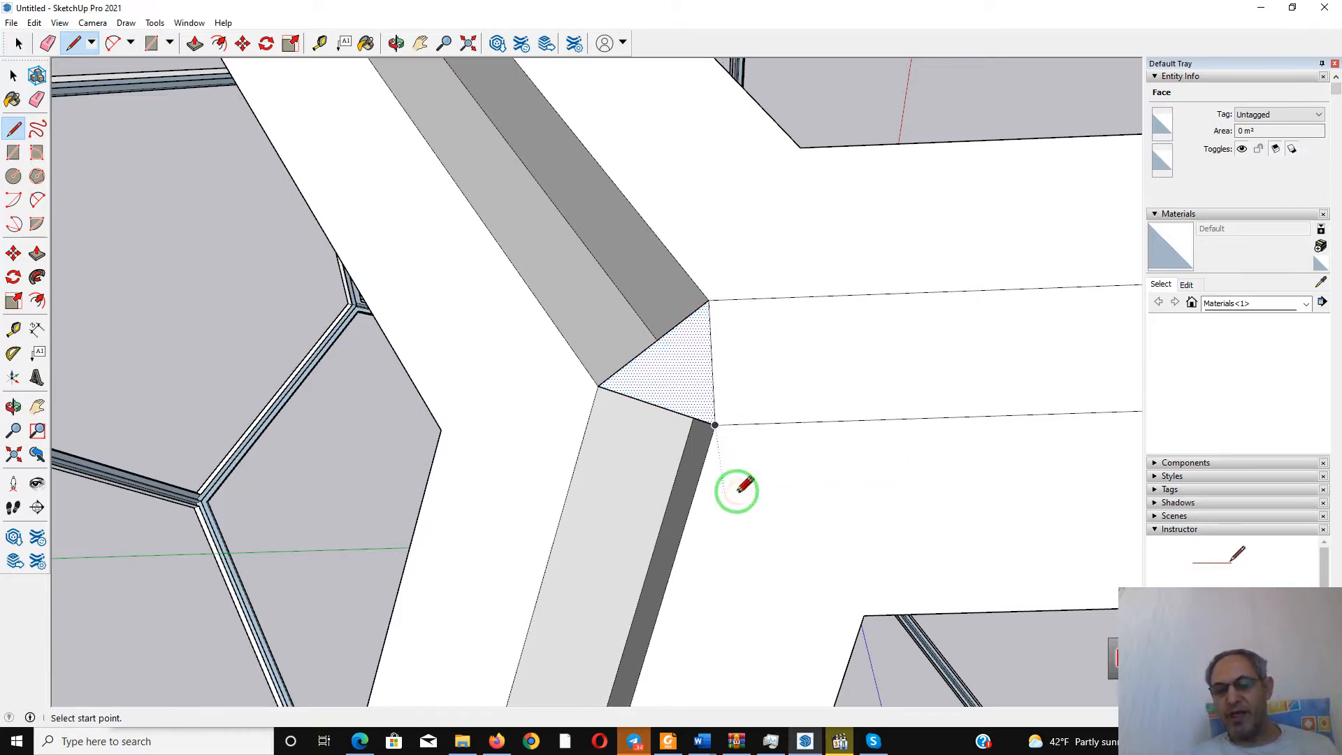
# Draw three lines between the groove corners at the neighbouring strut joint to form a triangular face, and reverse that face
pyautogui.scroll(-5, 713, 405)
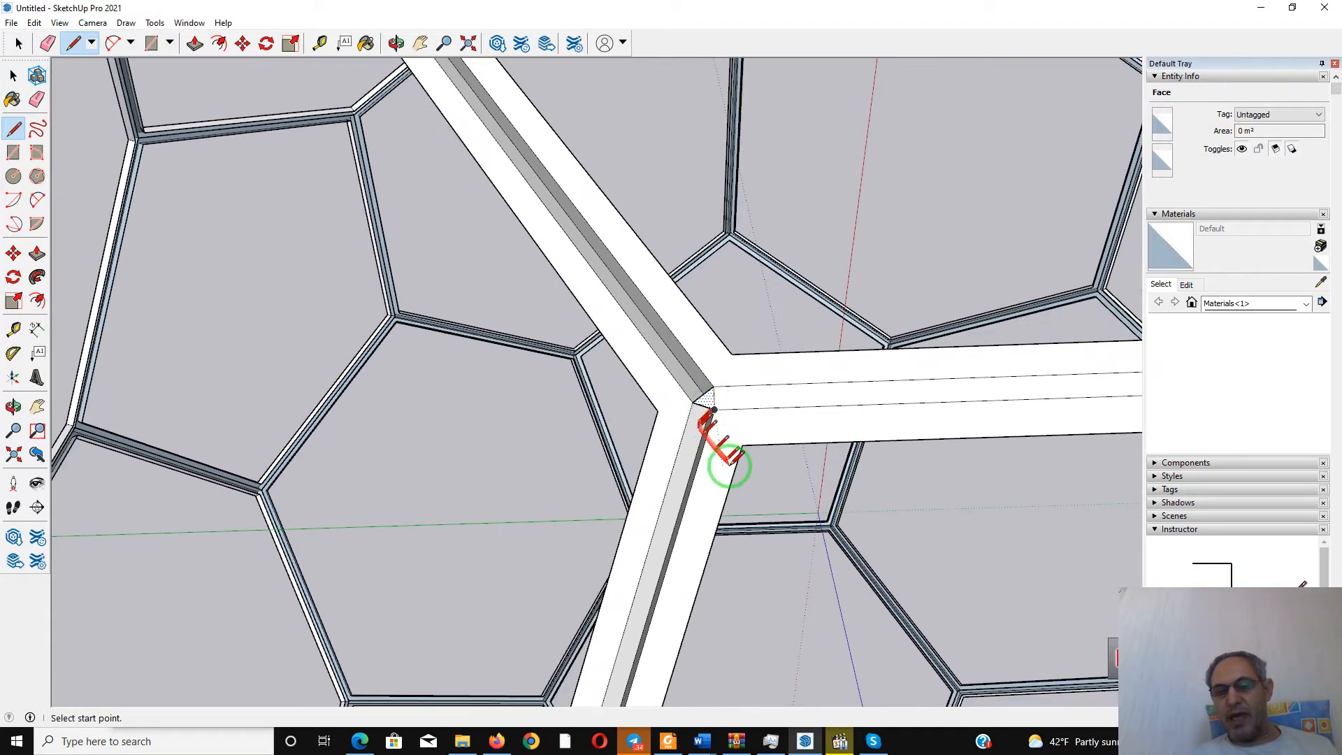
pyautogui.scroll(-5, 728, 459)
pyautogui.scroll(-3, 734, 384)
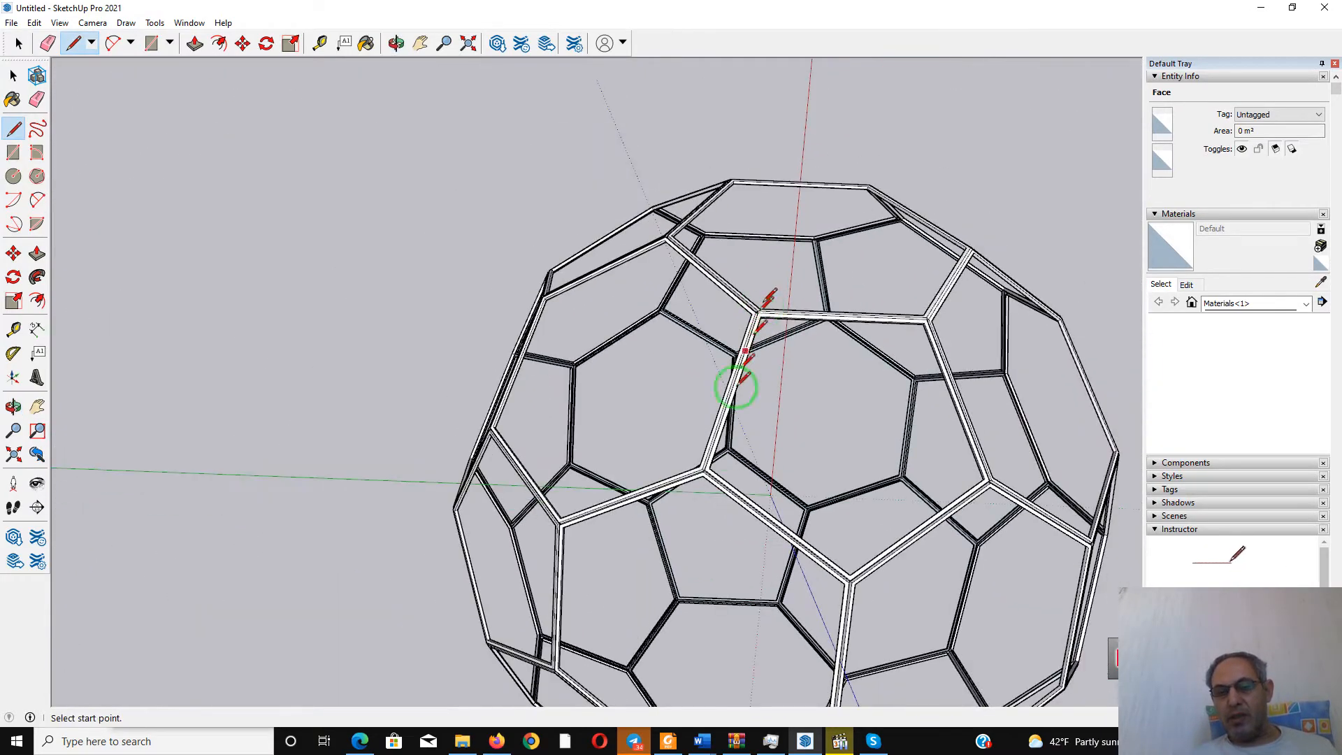
pyautogui.scroll(6, 719, 522)
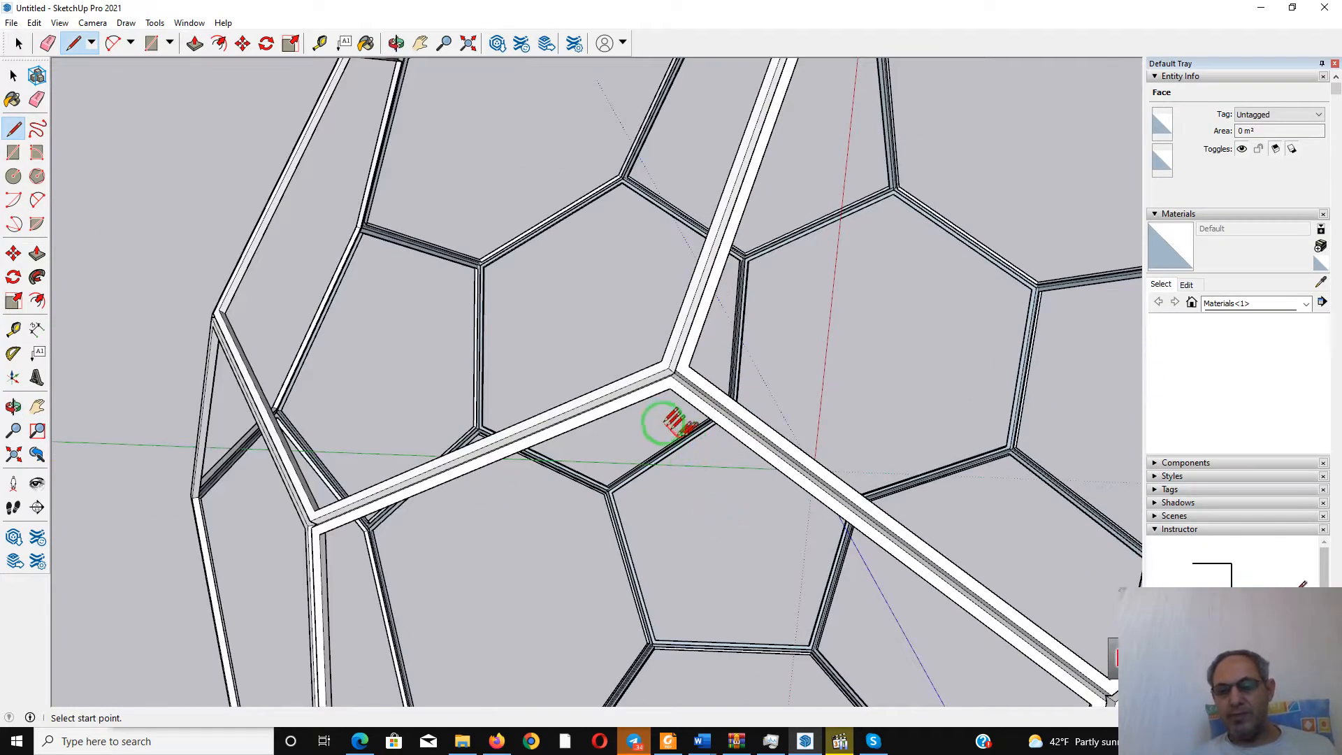
pyautogui.scroll(4, 668, 374)
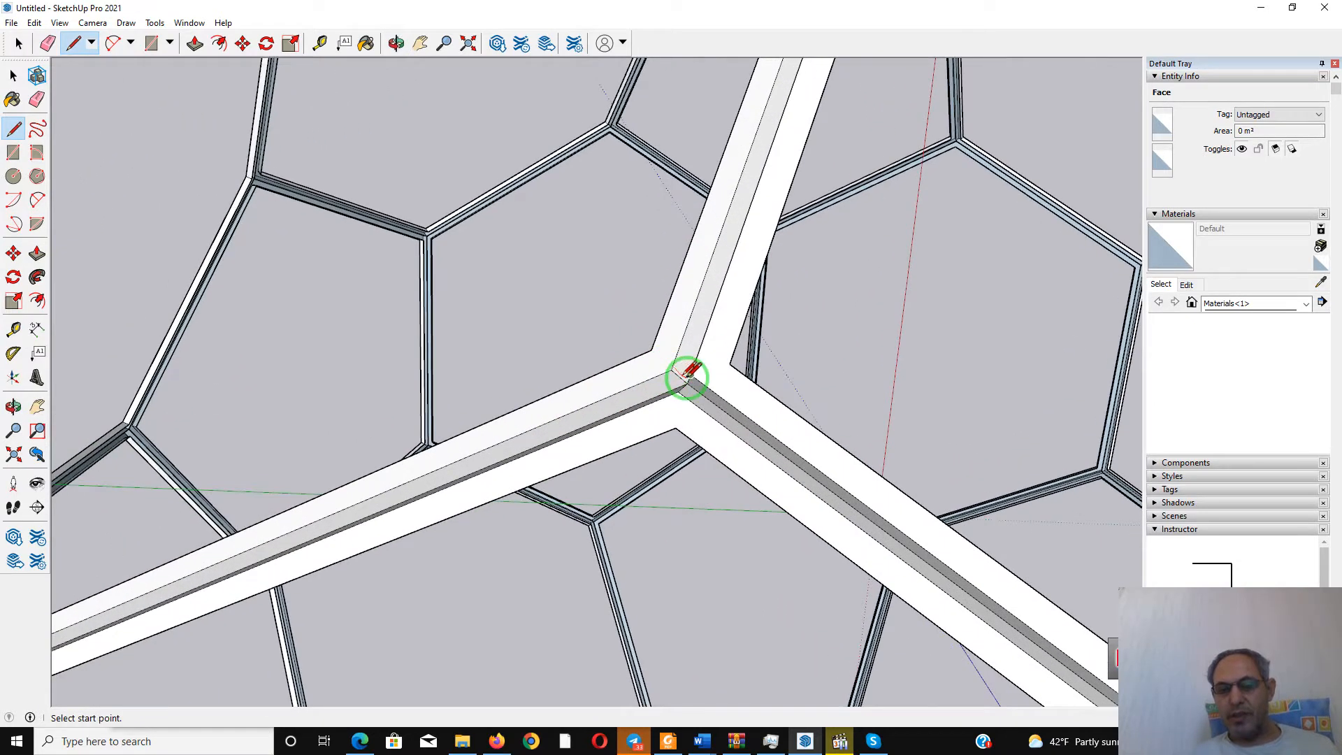
pyautogui.scroll(3, 688, 376)
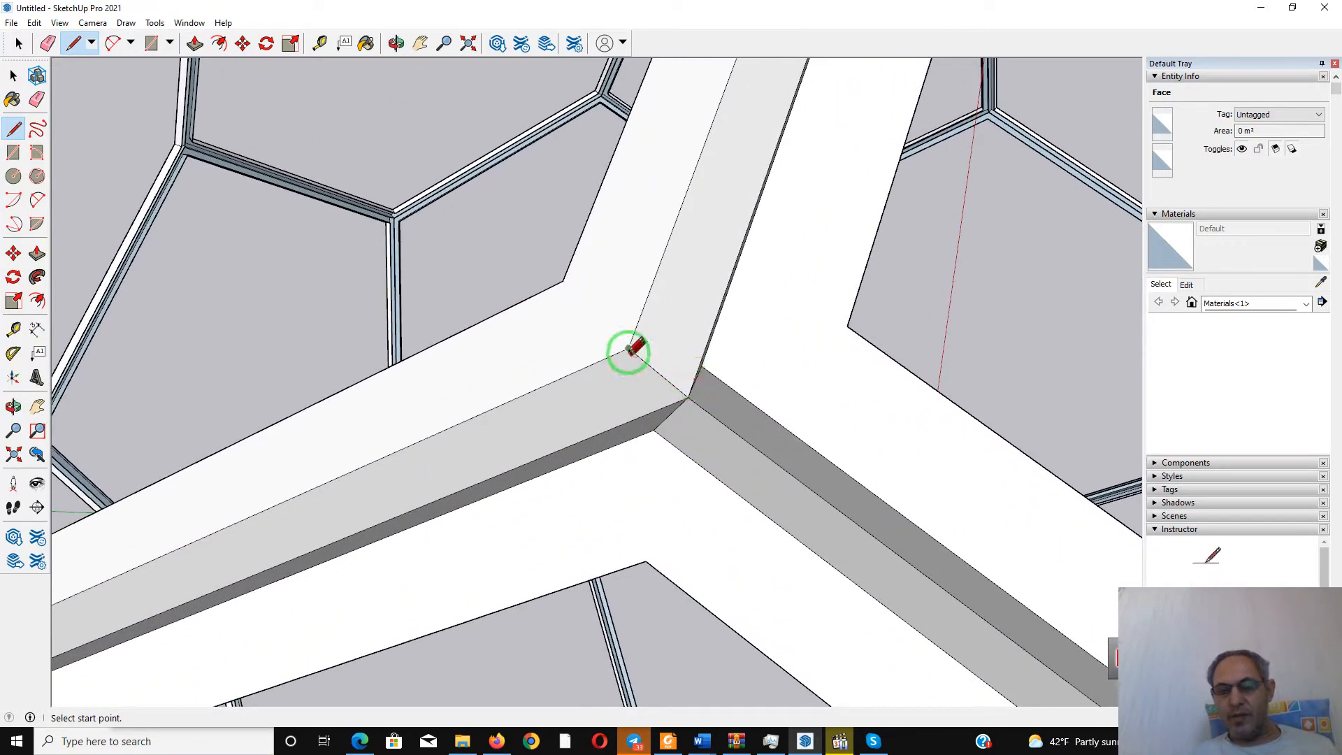
pyautogui.click(701, 365)
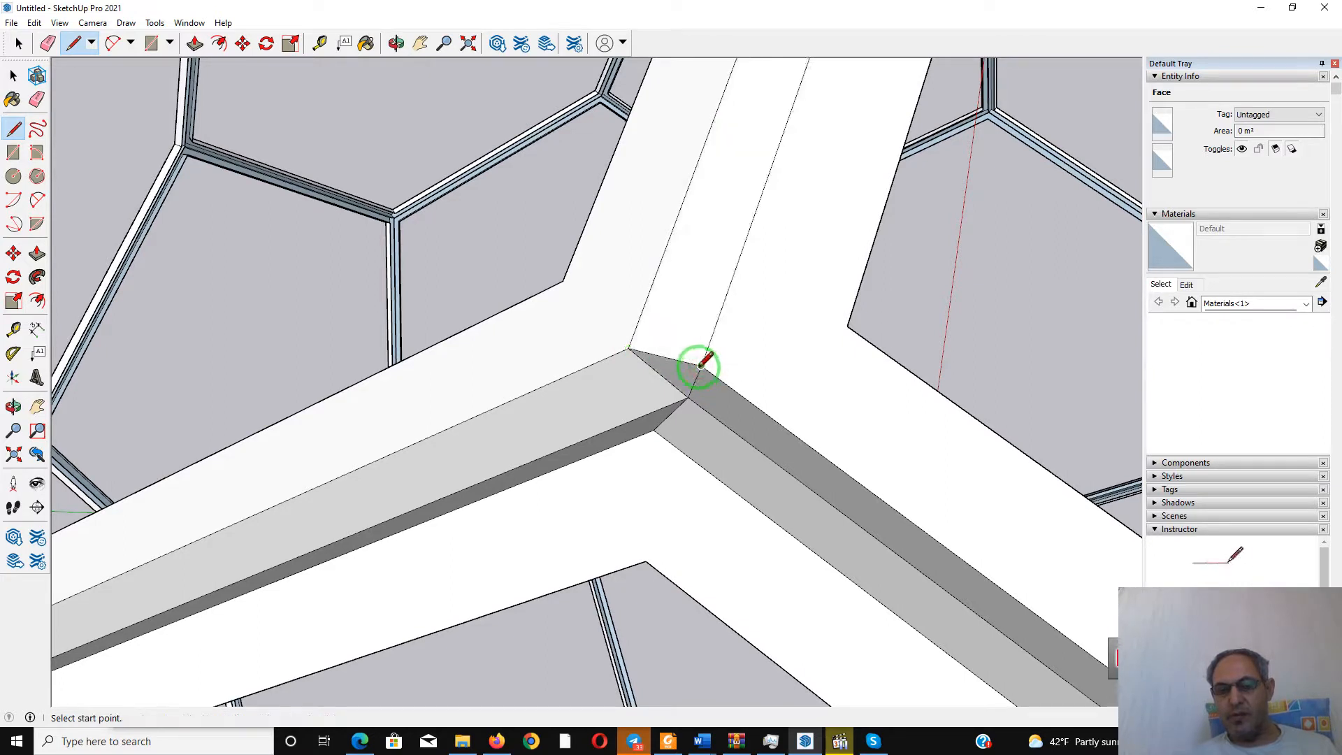
pyautogui.click(654, 430)
pyautogui.click(653, 430)
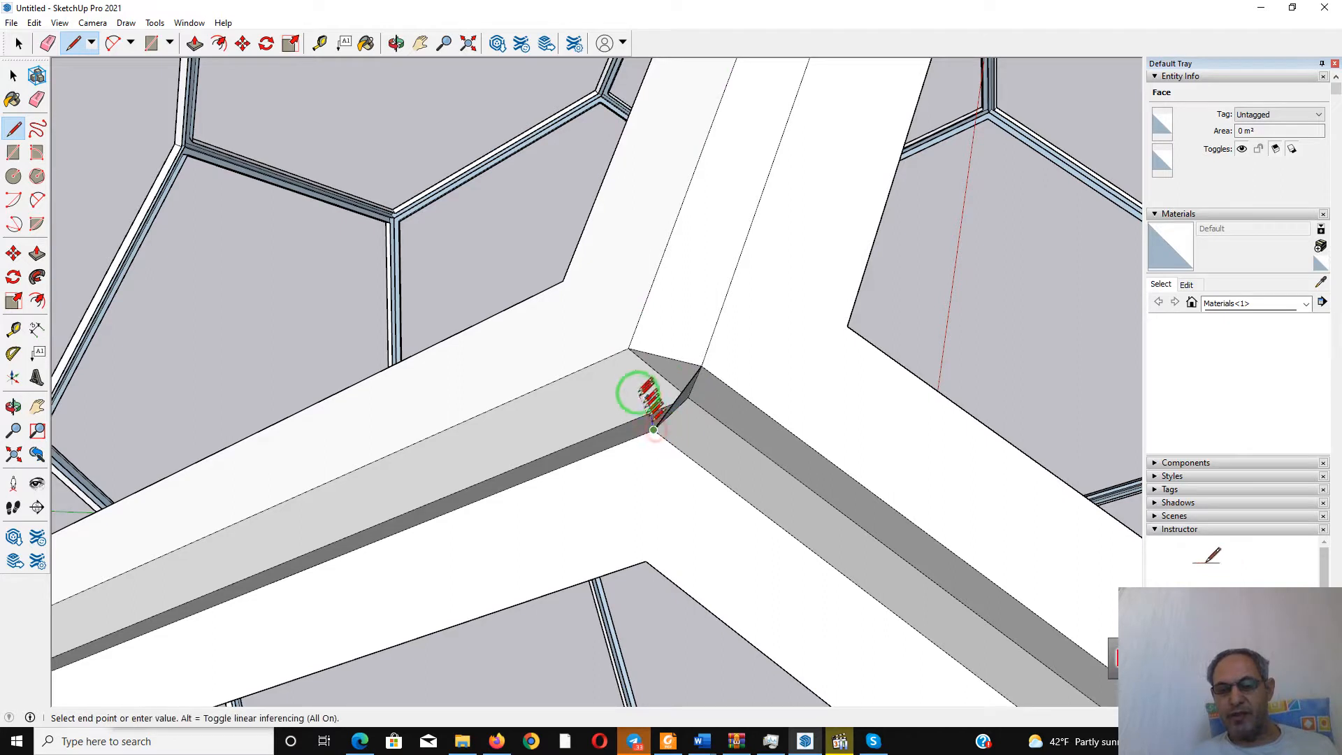
pyautogui.click(629, 348)
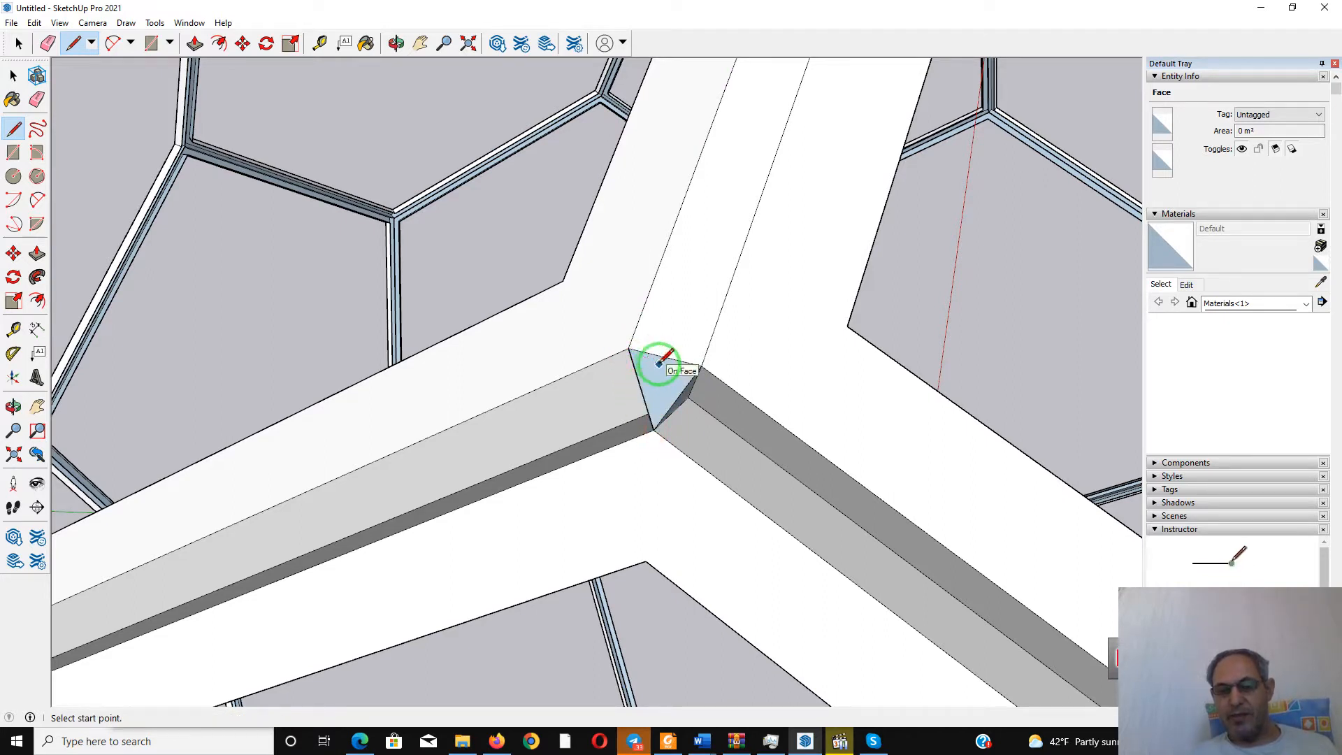
pyautogui.rightClick(659, 363)
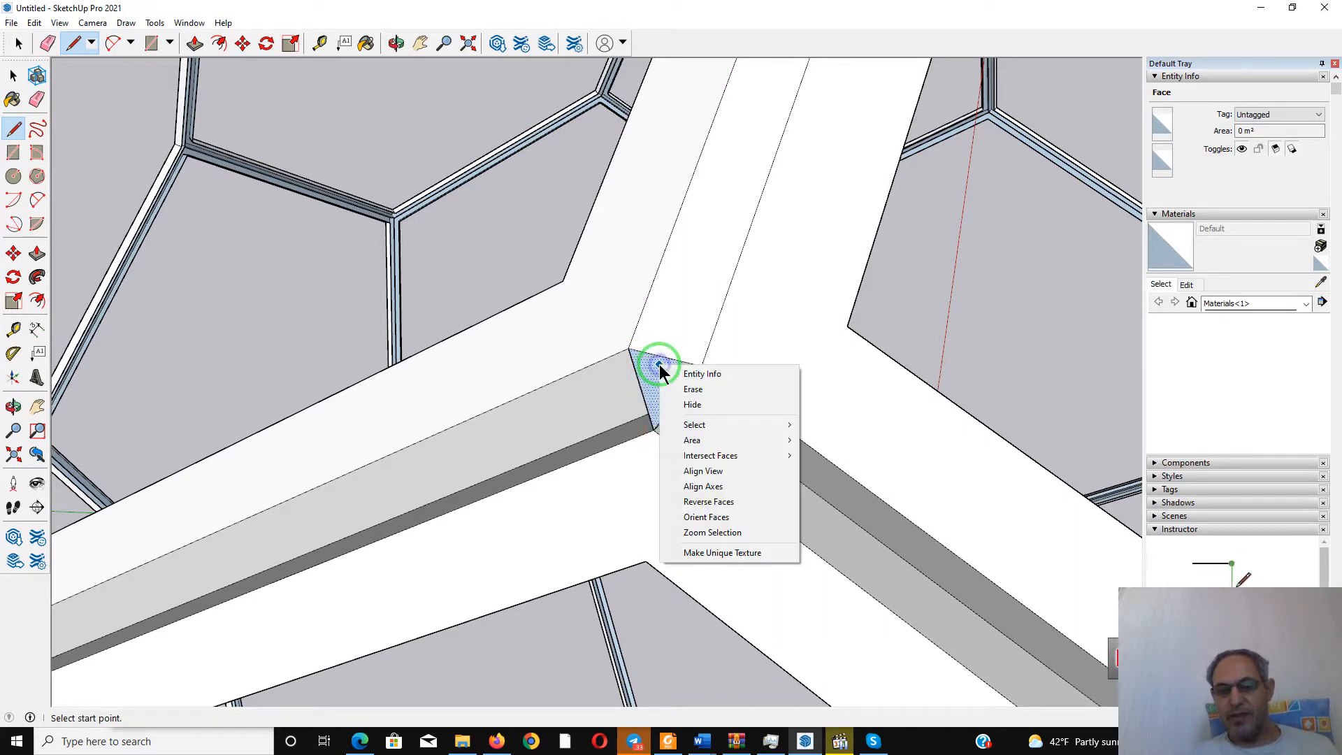
pyautogui.click(708, 502)
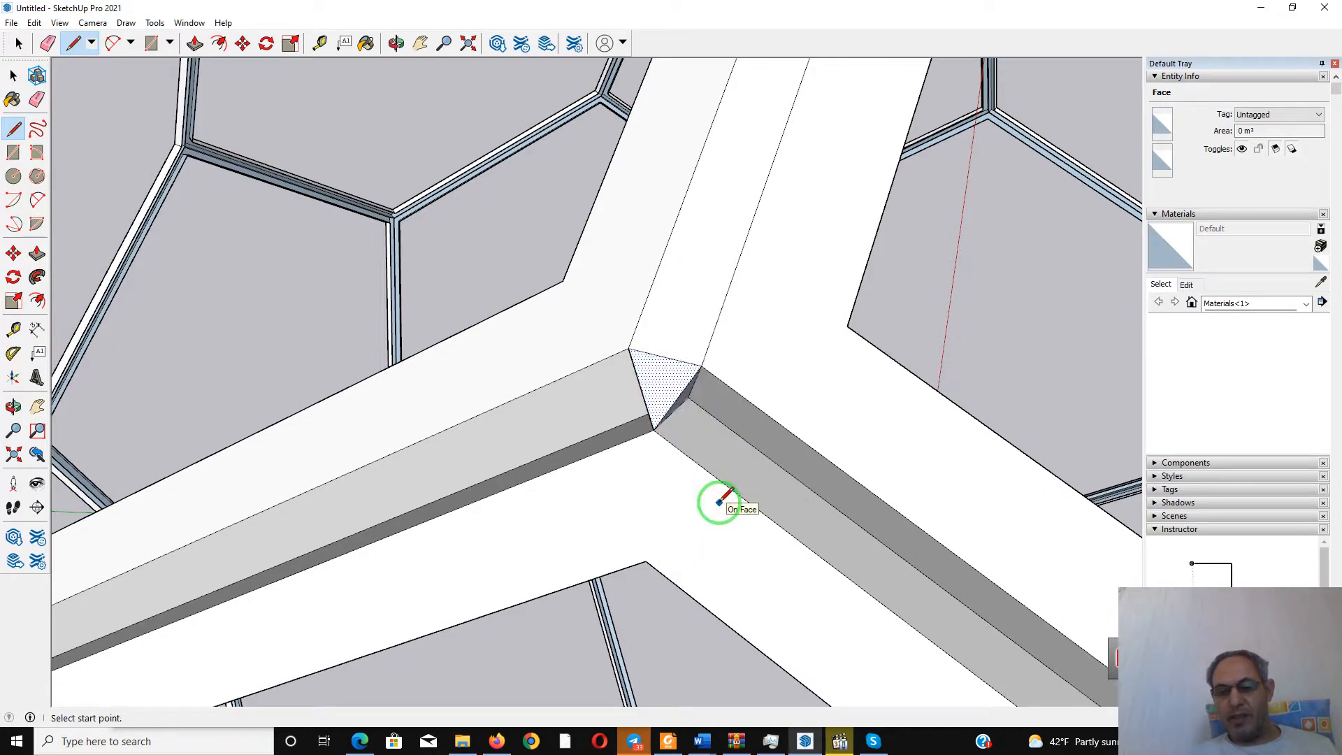
# Examine the ball-shaped frame from several sides and look closely at its strut joints
pyautogui.moveTo(653, 429); pyautogui.dragTo(678, 443, button='middle')
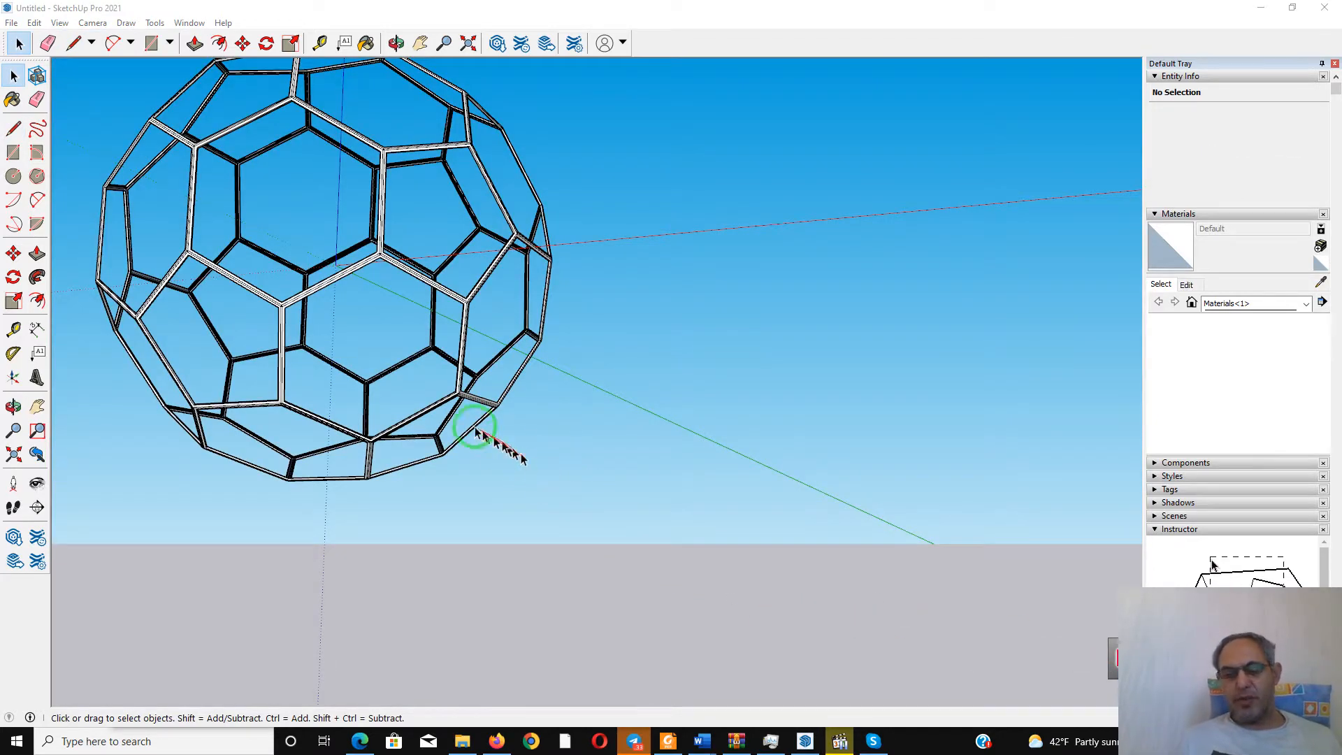
pyautogui.scroll(-2, 475, 437)
pyautogui.scroll(4, 322, 173)
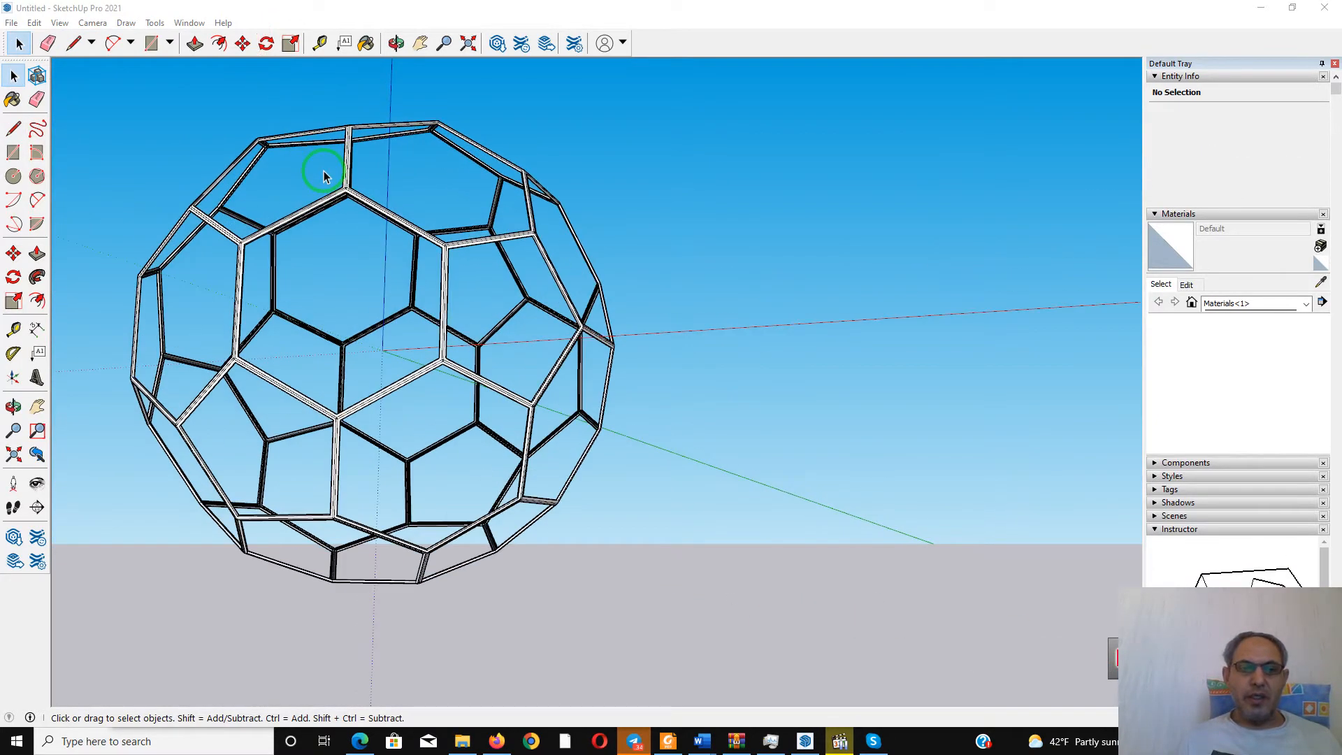
pyautogui.click(396, 44)
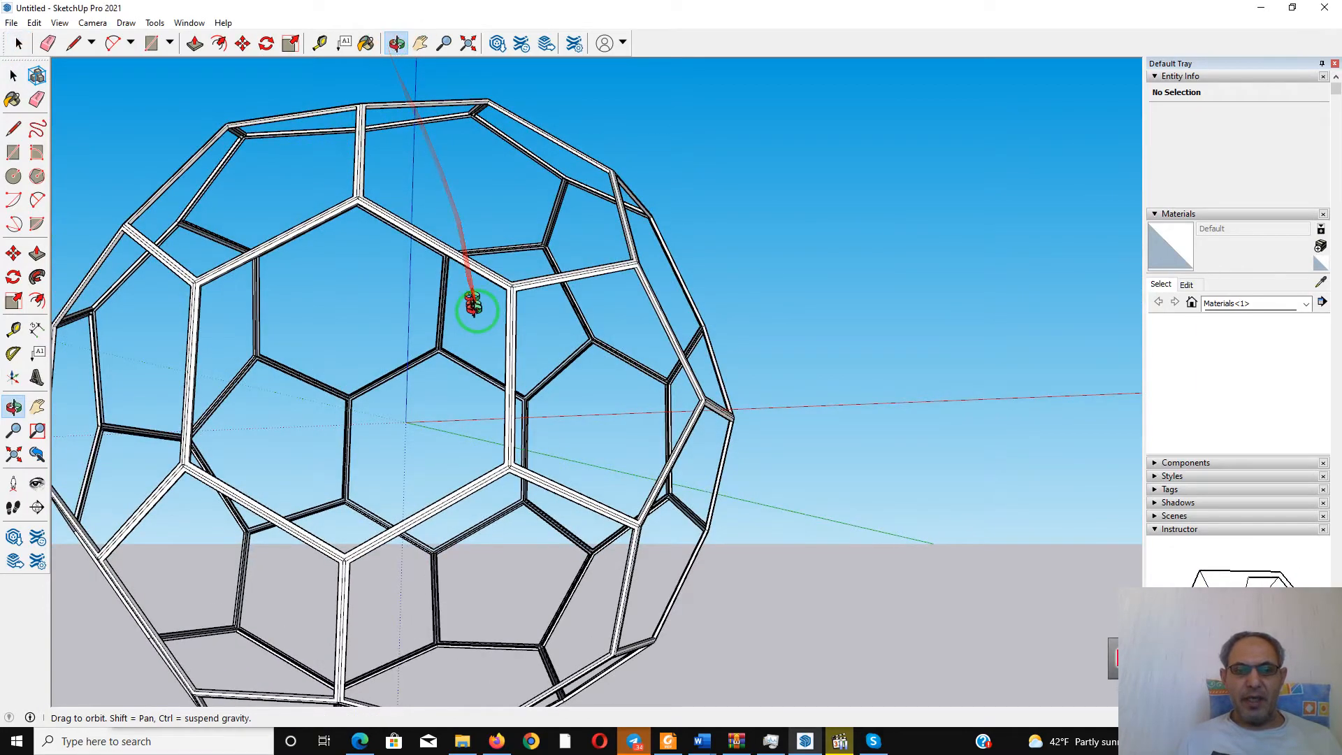
pyautogui.moveTo(470, 300); pyautogui.dragTo(683, 371)
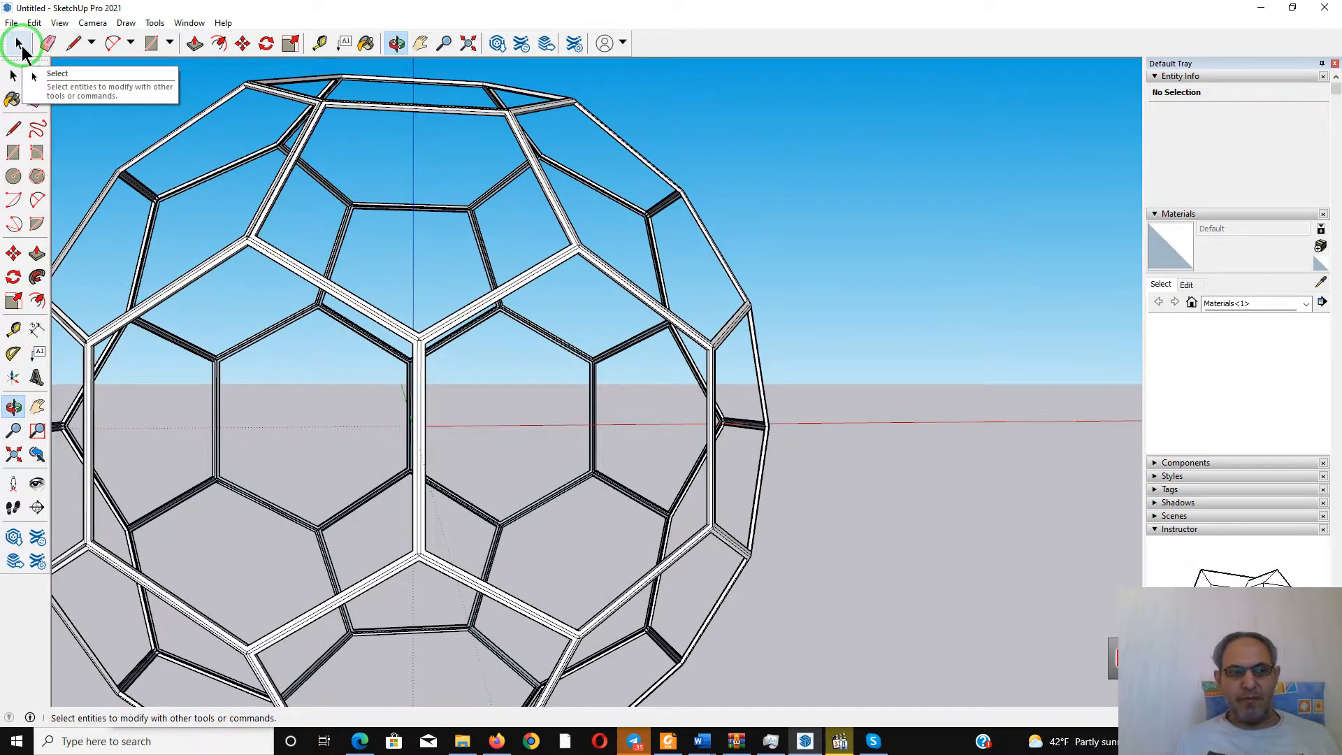
pyautogui.click(20, 45)
pyautogui.scroll(-4, 371, 311)
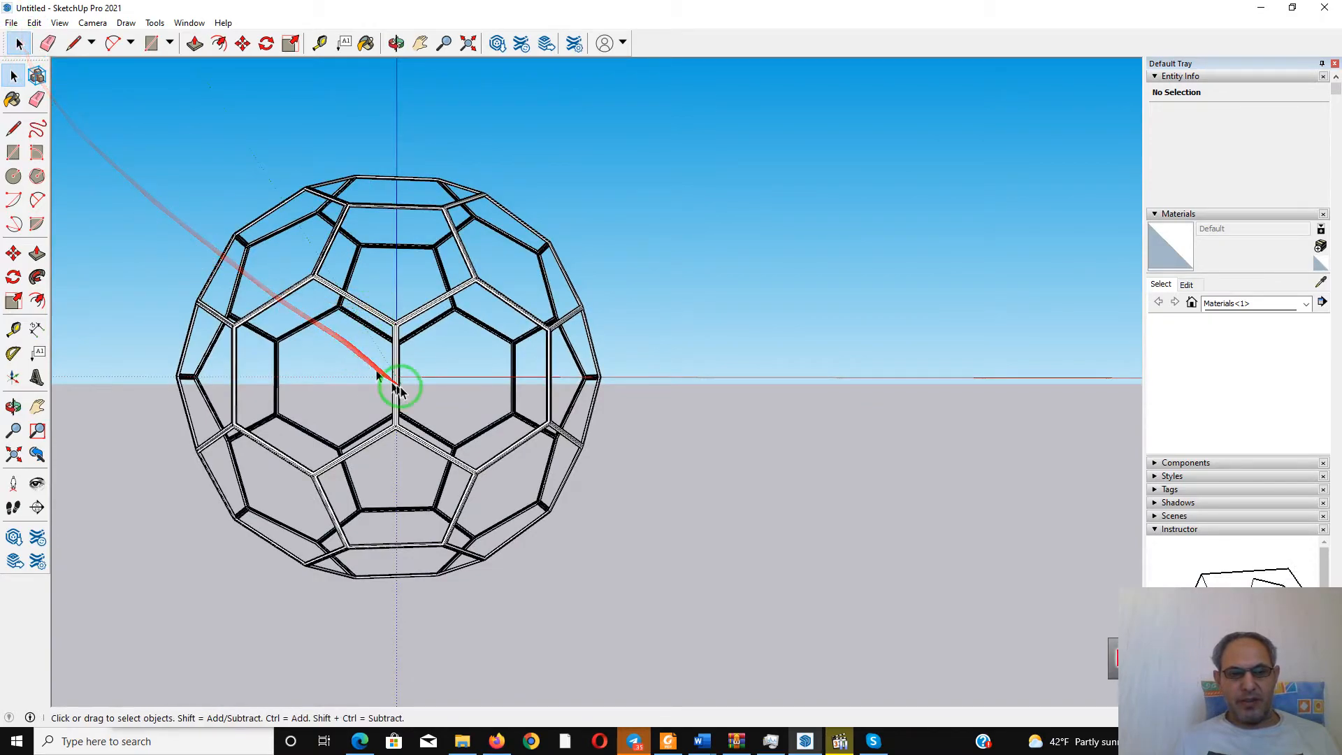
pyautogui.scroll(2, 384, 328)
pyautogui.scroll(5, 384, 327)
pyautogui.scroll(-3, 425, 375)
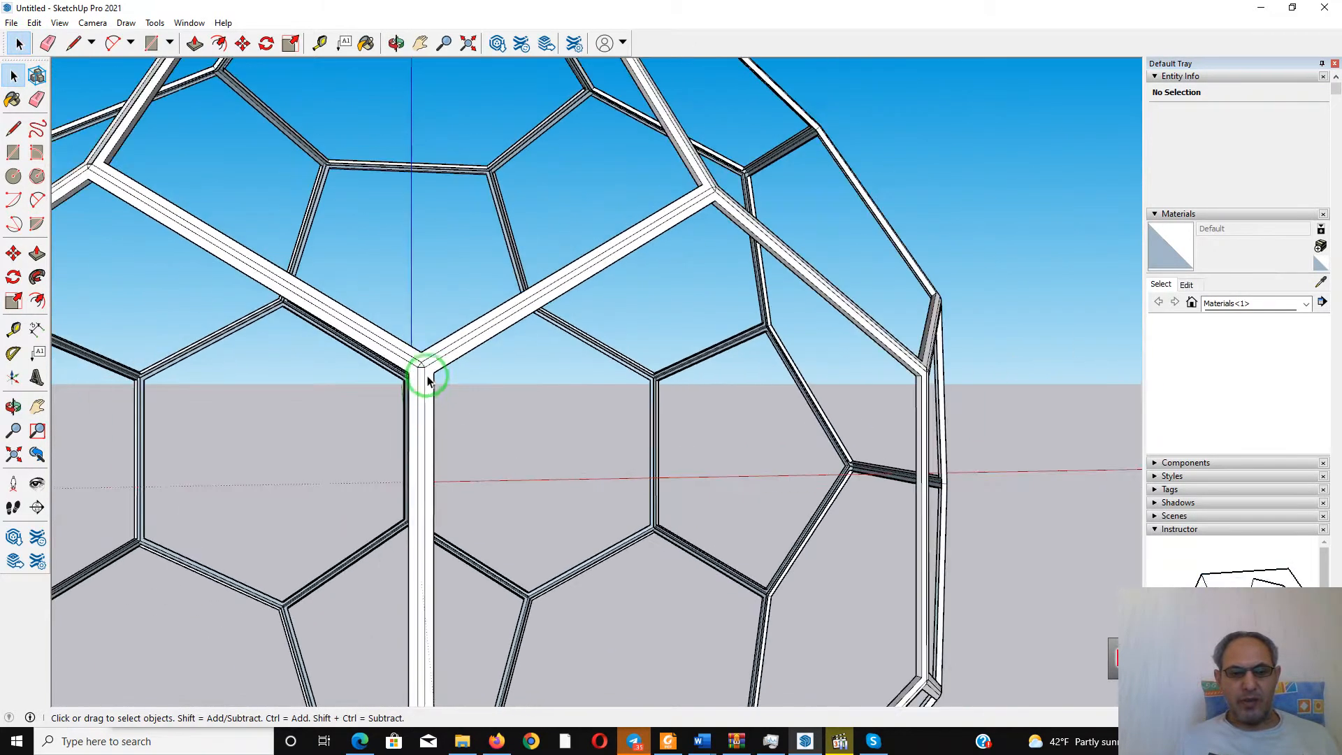
pyautogui.moveTo(464, 510); pyautogui.dragTo(172, 336, button='middle')
pyautogui.moveTo(594, 346); pyautogui.dragTo(572, 446, button='middle')
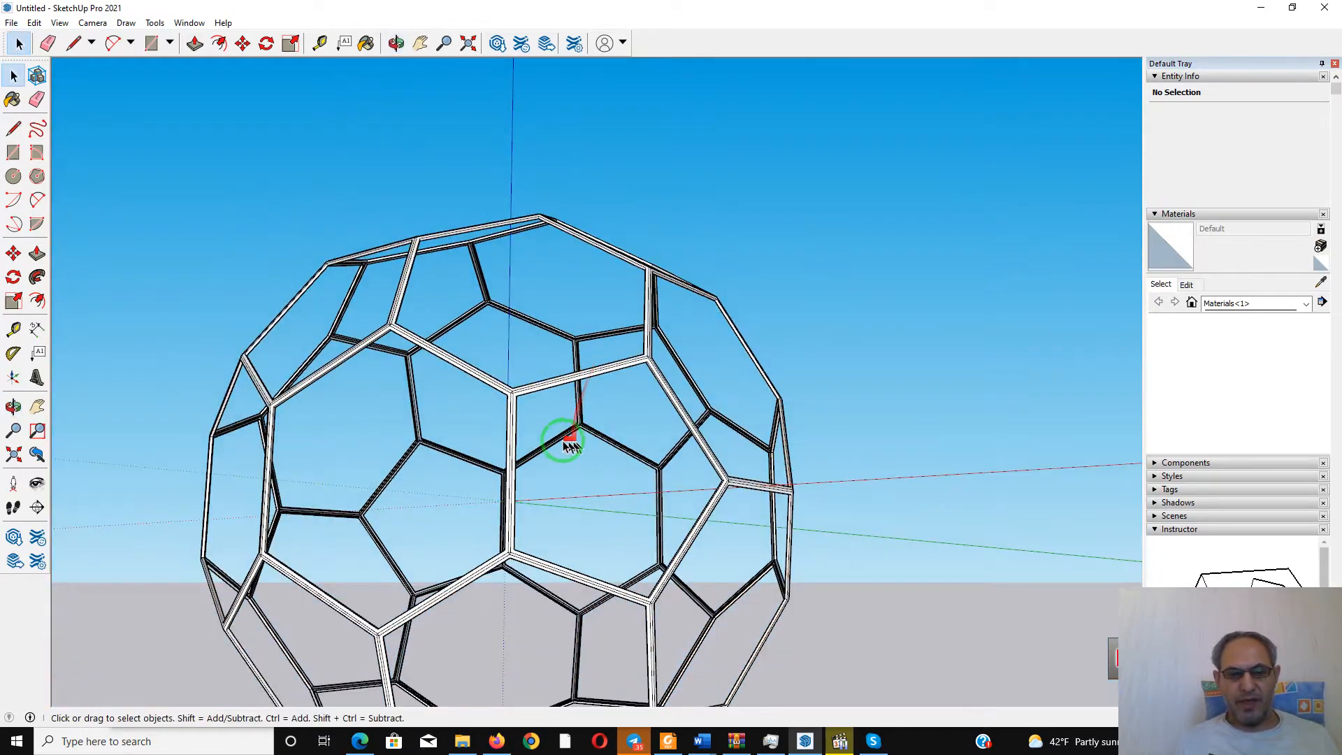
pyautogui.moveTo(586, 528); pyautogui.dragTo(544, 511, button='middle')
pyautogui.scroll(10, 543, 510)
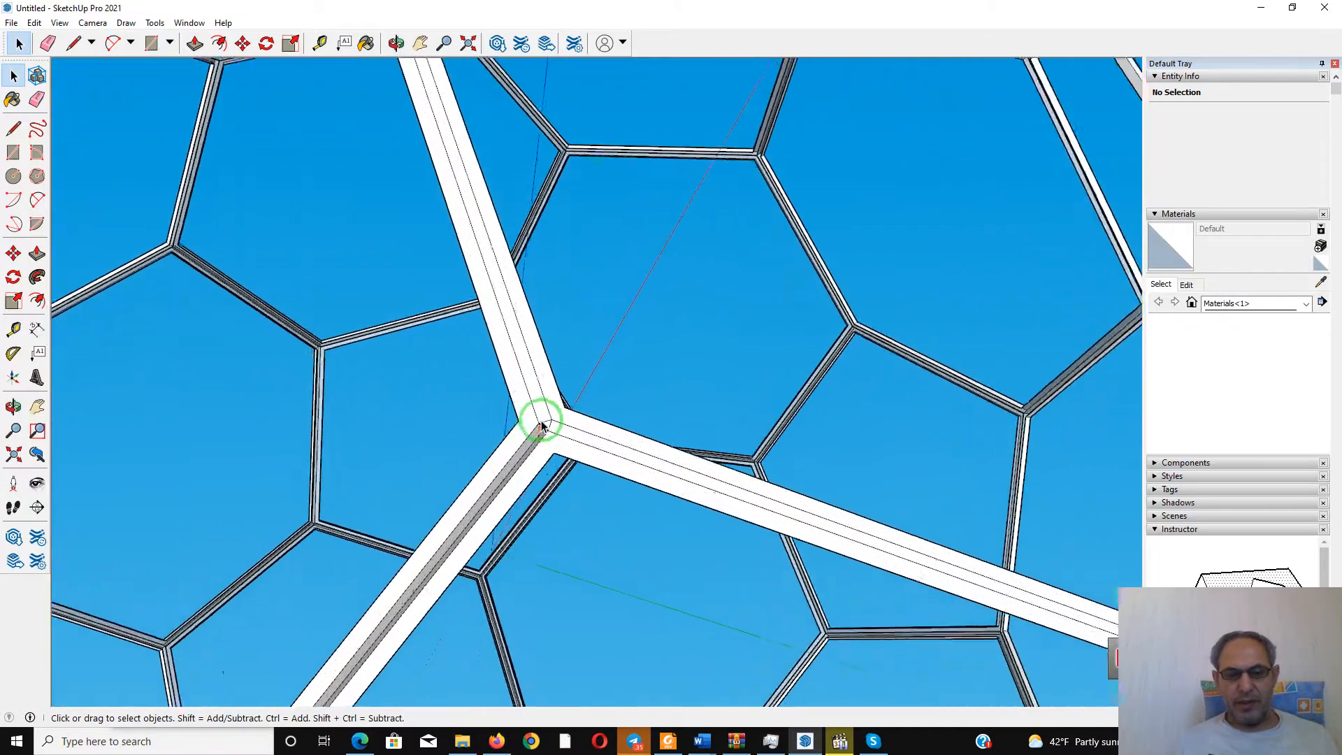
pyautogui.scroll(-10, 554, 461)
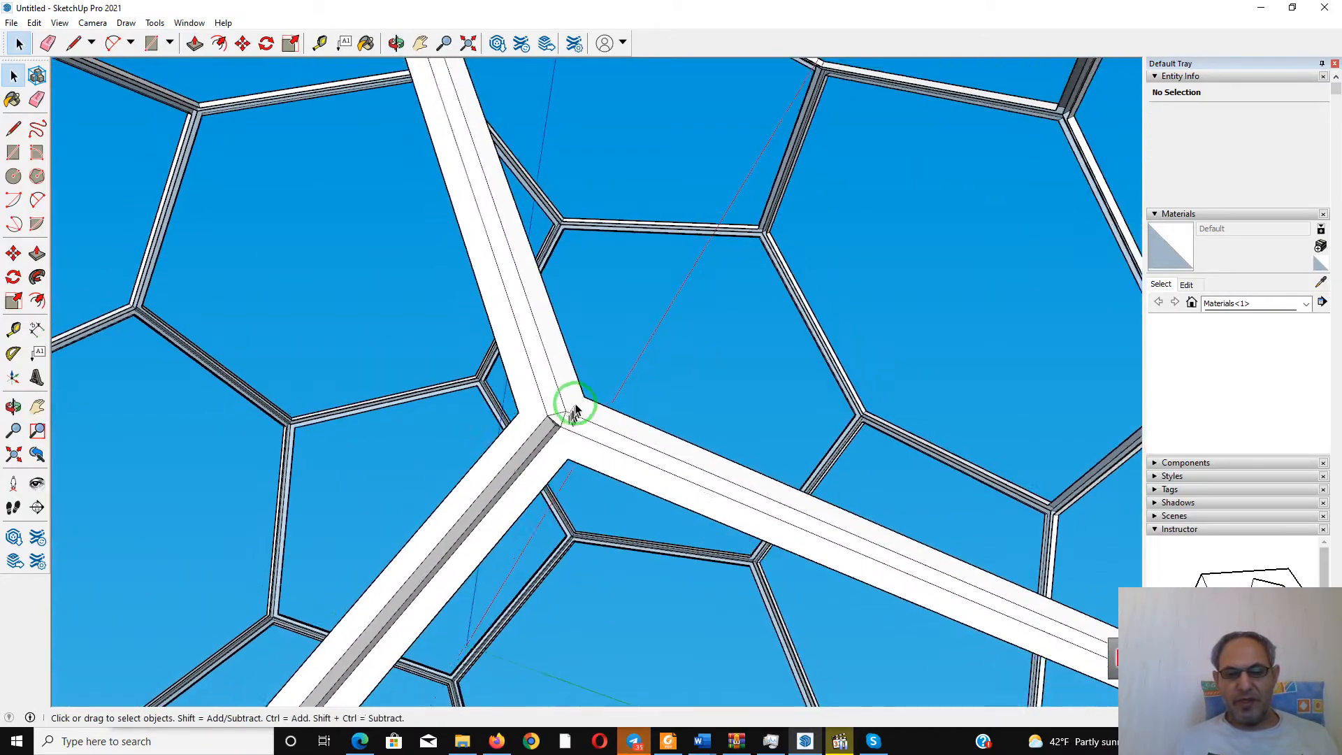
# Draw three lines between the groove corners where the three struts meet to form a closing triangular face
pyautogui.moveTo(564, 496); pyautogui.dragTo(574, 389, button='middle')
pyautogui.scroll(4, 439, 326)
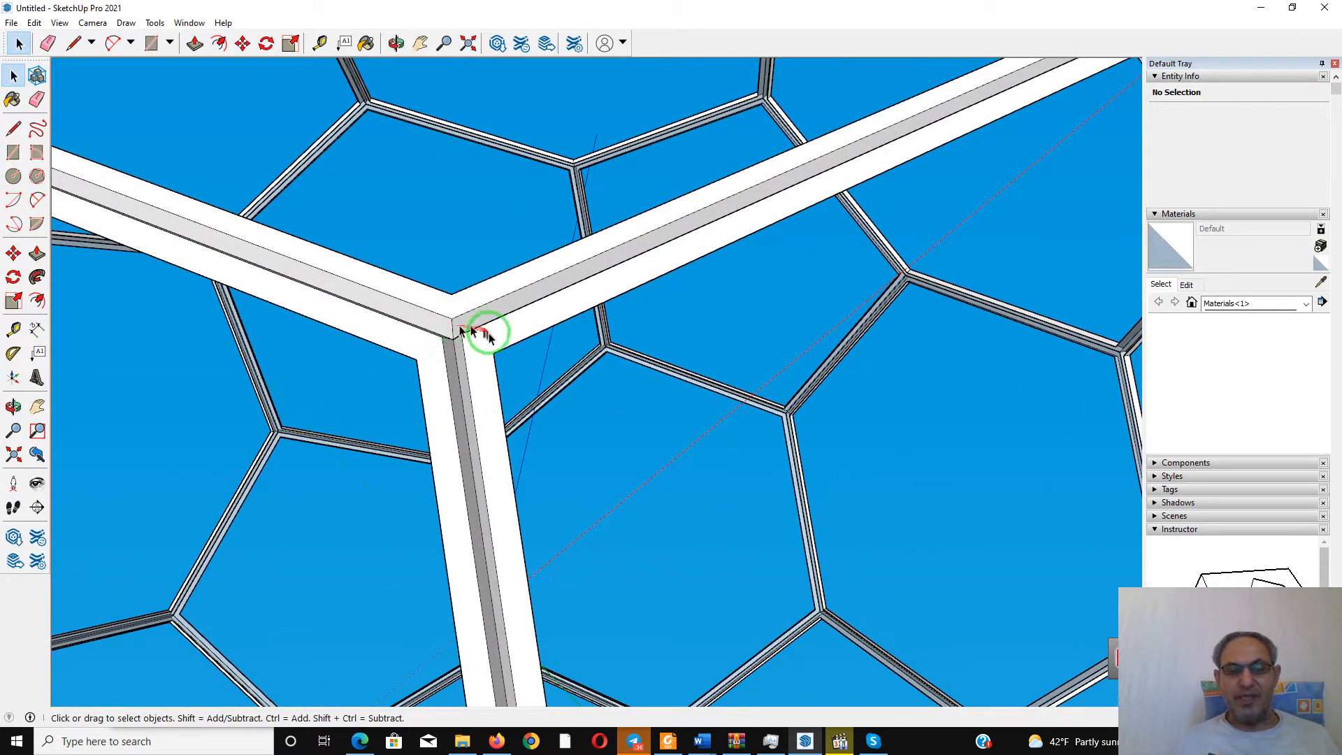
pyautogui.moveTo(480, 357); pyautogui.dragTo(456, 378, button='middle')
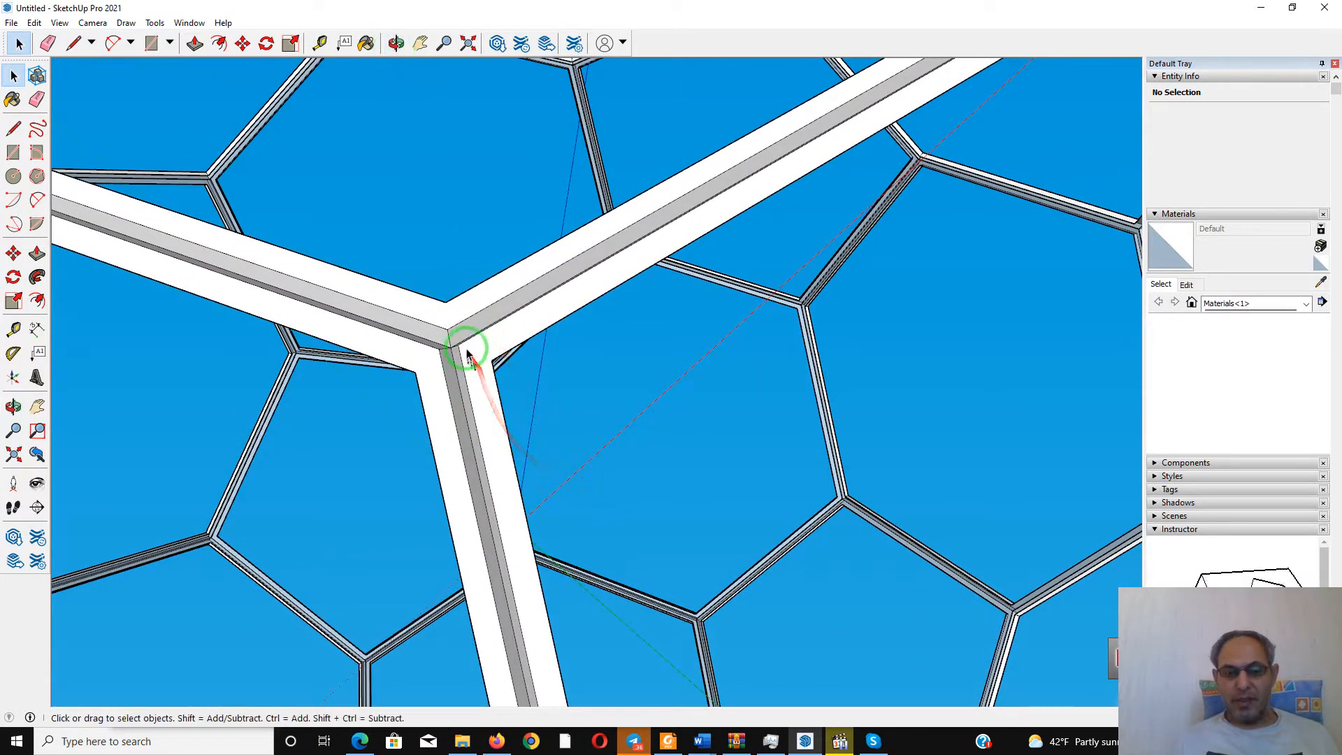
pyautogui.scroll(1, 467, 353)
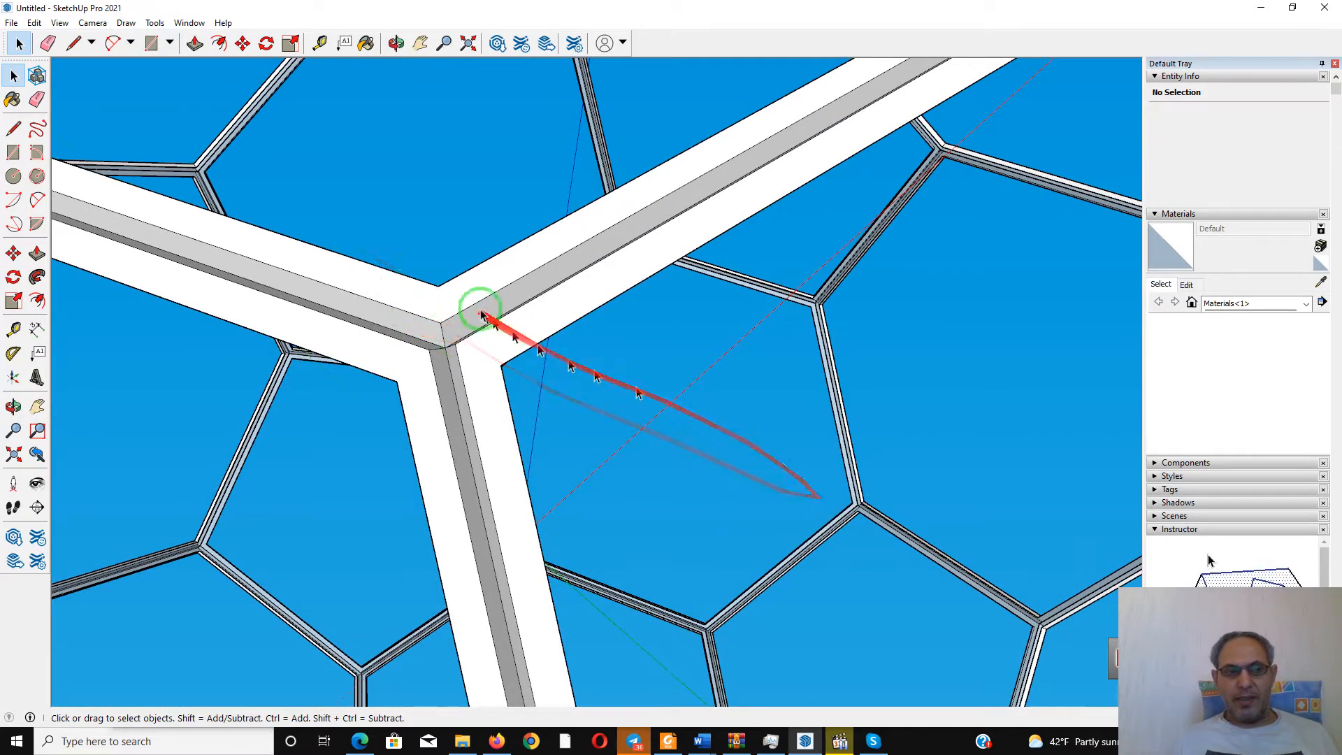
pyautogui.click(74, 44)
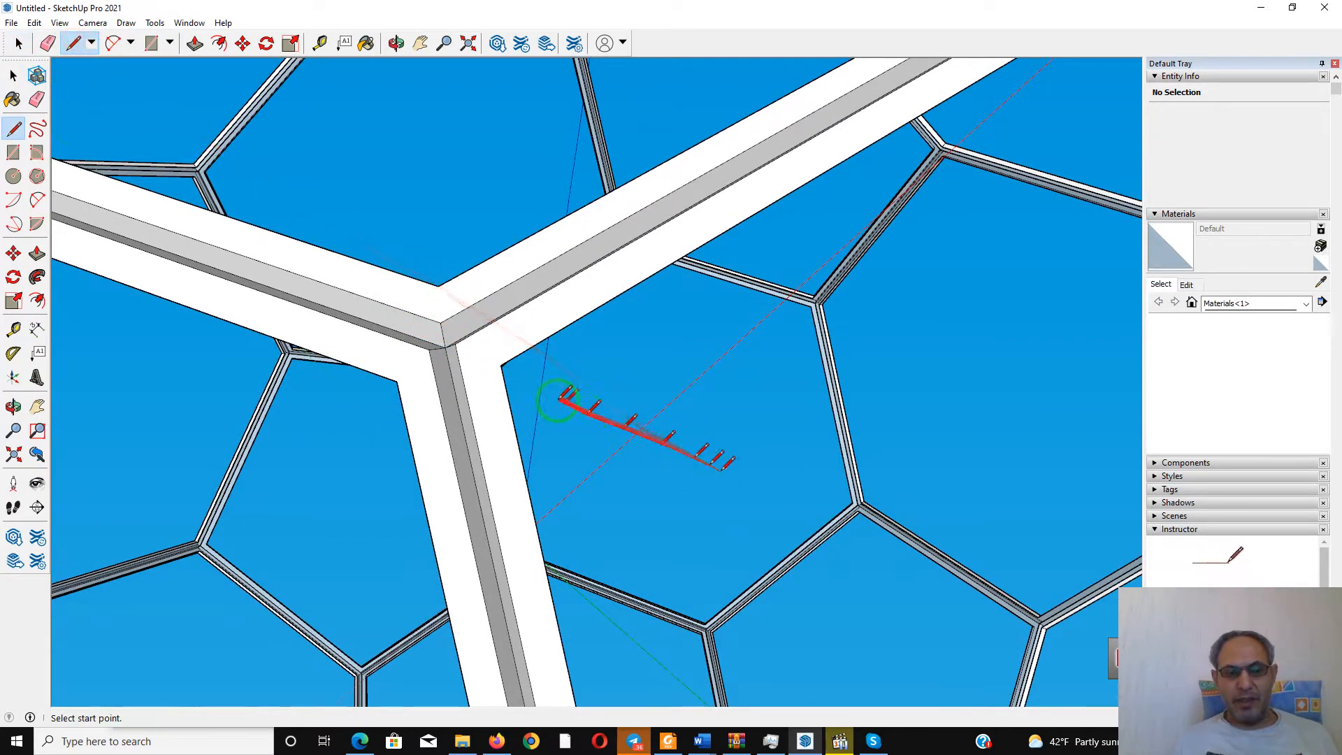
pyautogui.click(441, 322)
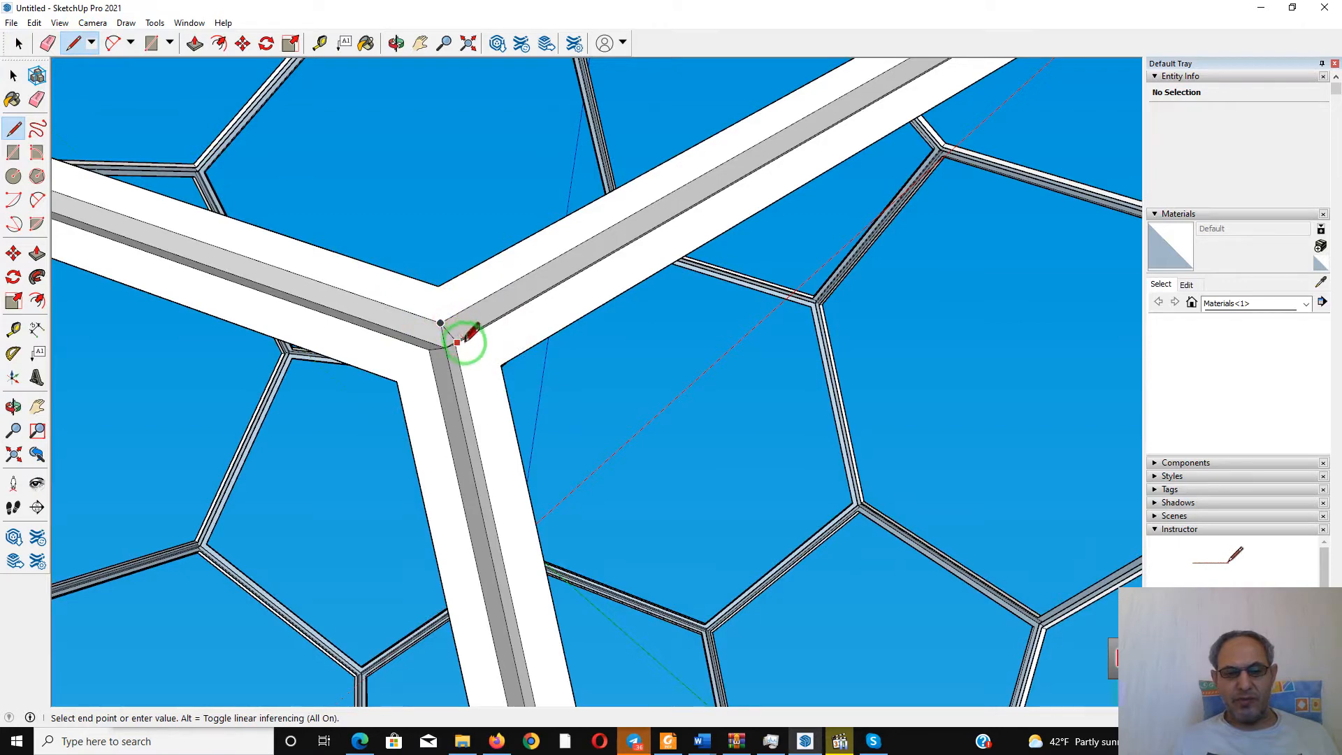
pyautogui.moveTo(455, 342); pyautogui.dragTo(471, 384, button='middle')
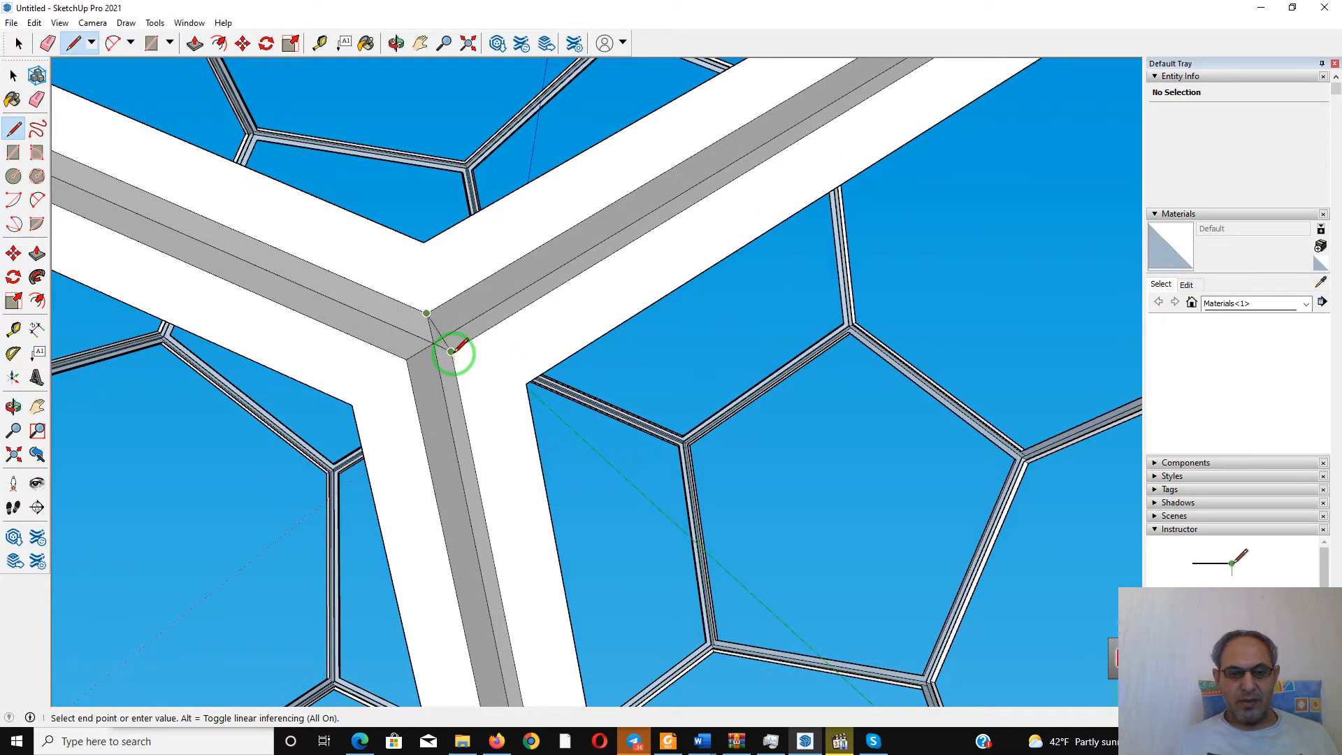
pyautogui.click(451, 351)
pyautogui.click(451, 351)
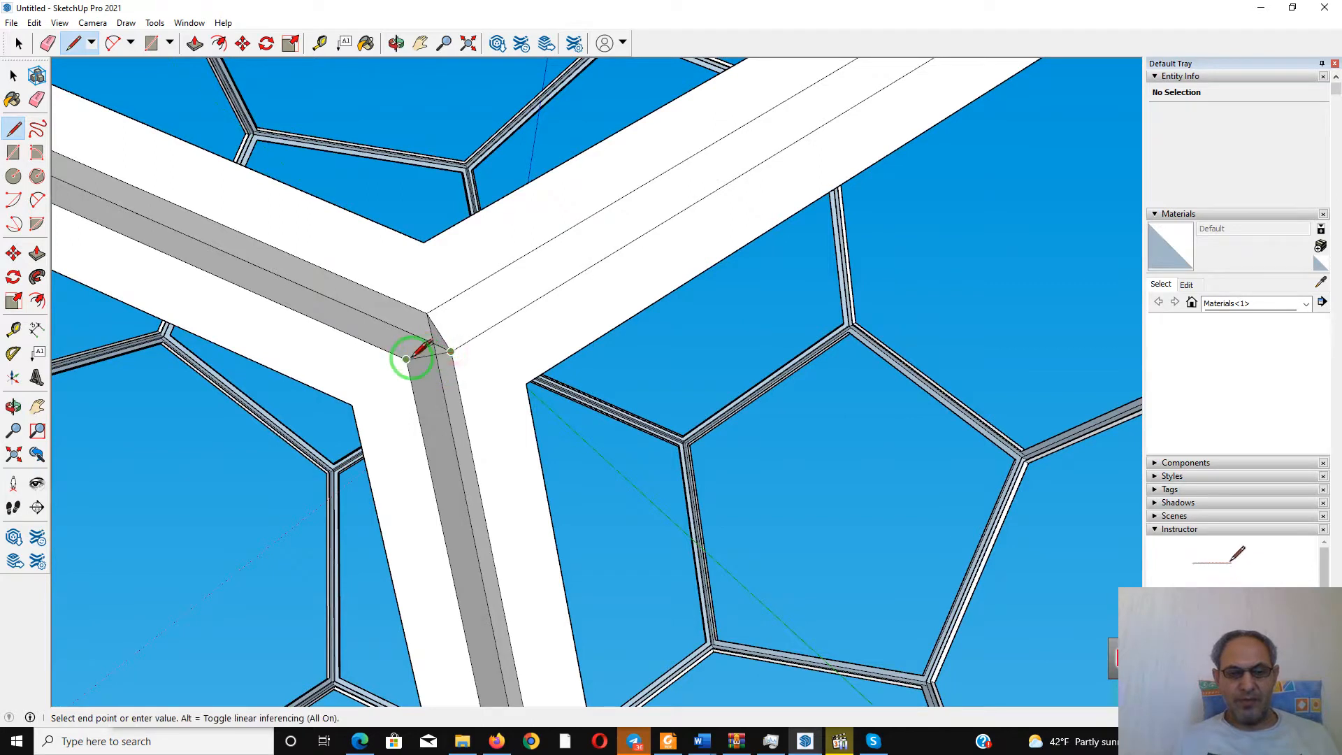
pyautogui.click(408, 358)
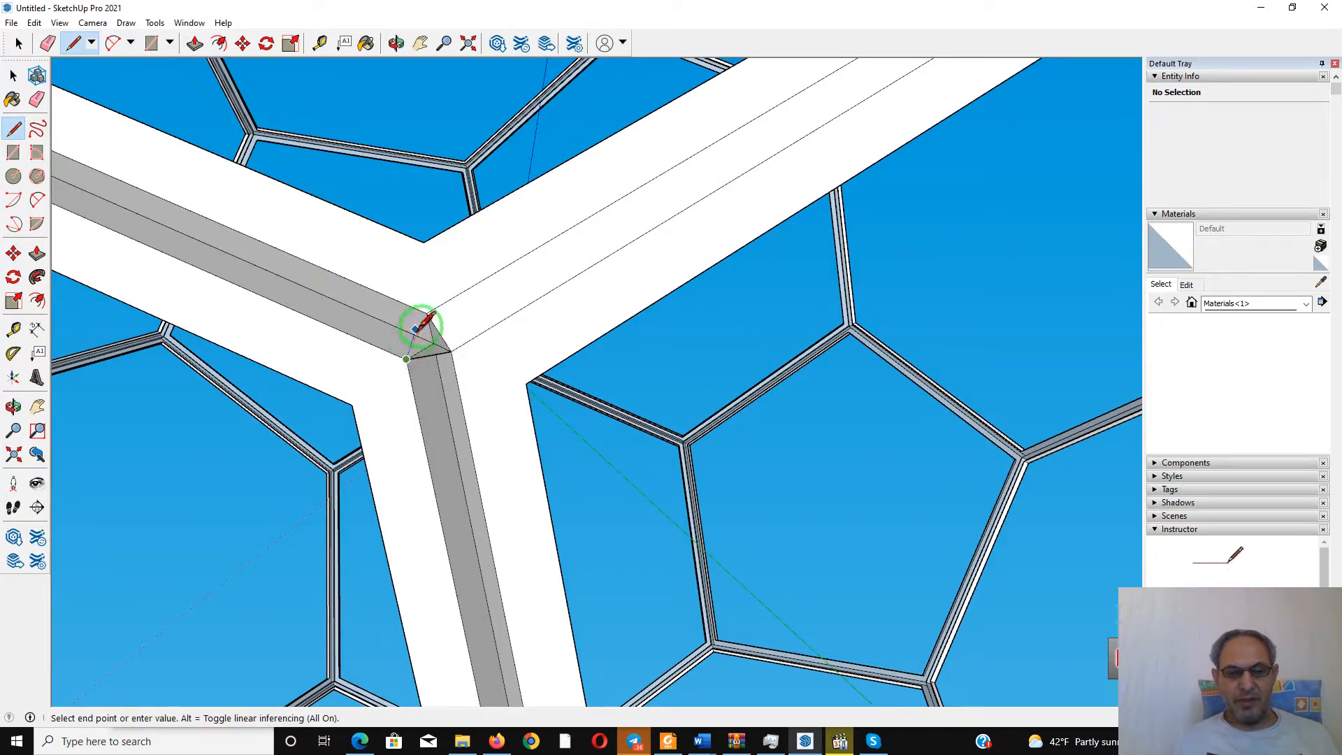
pyautogui.click(427, 312)
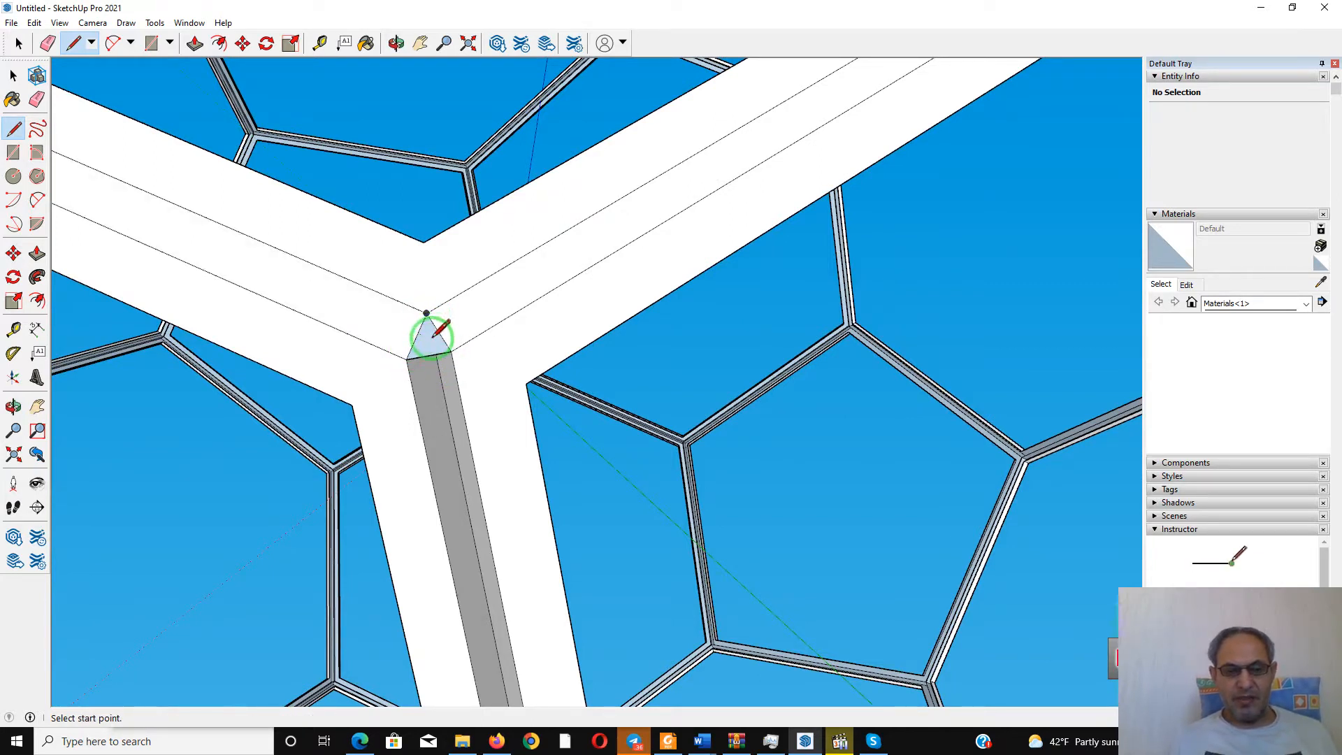
# Apply Orient Faces to the new triangular face at the strut joint
pyautogui.scroll(5, 431, 338)
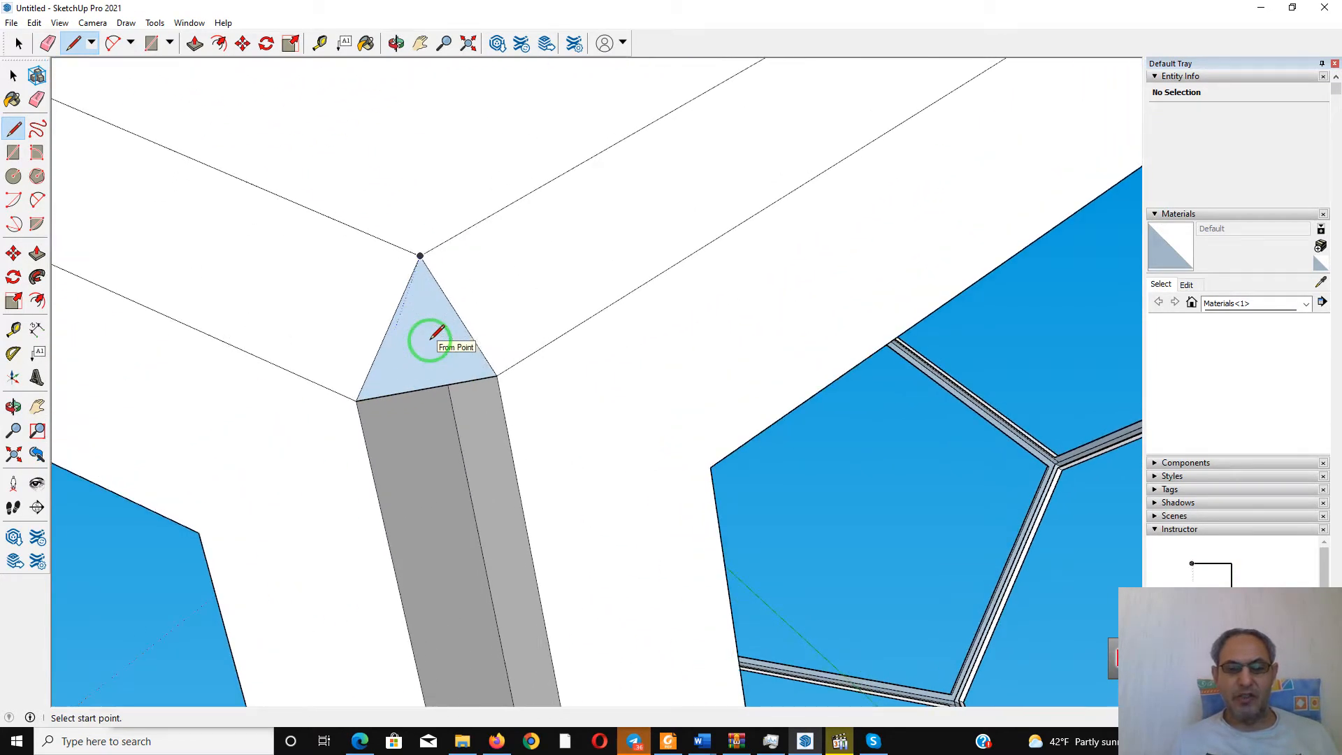
pyautogui.rightClick(430, 341)
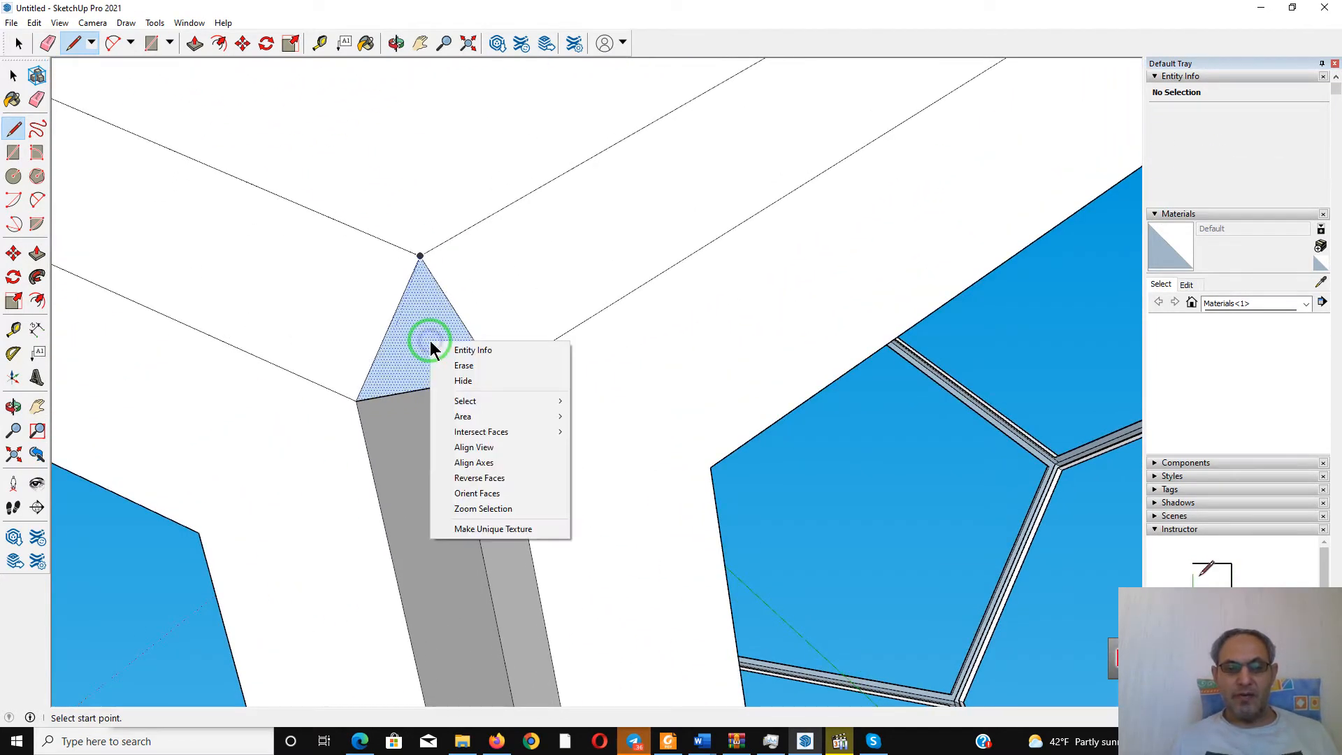
pyautogui.click(477, 493)
# Examine the next strut joint below up close and from another angle, along with the surrounding ball-shaped frame
pyautogui.scroll(-5, 472, 300)
pyautogui.scroll(-6, 475, 303)
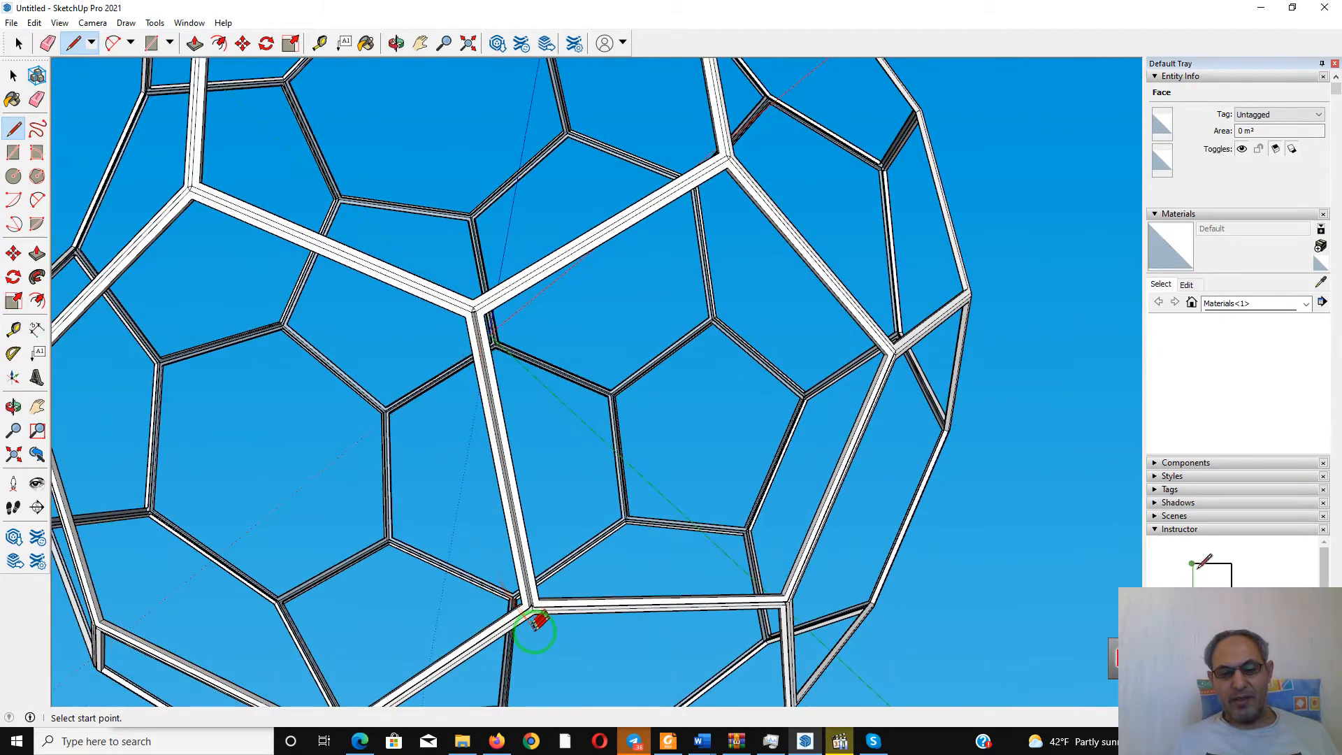
pyautogui.scroll(6, 533, 615)
pyautogui.scroll(2, 469, 348)
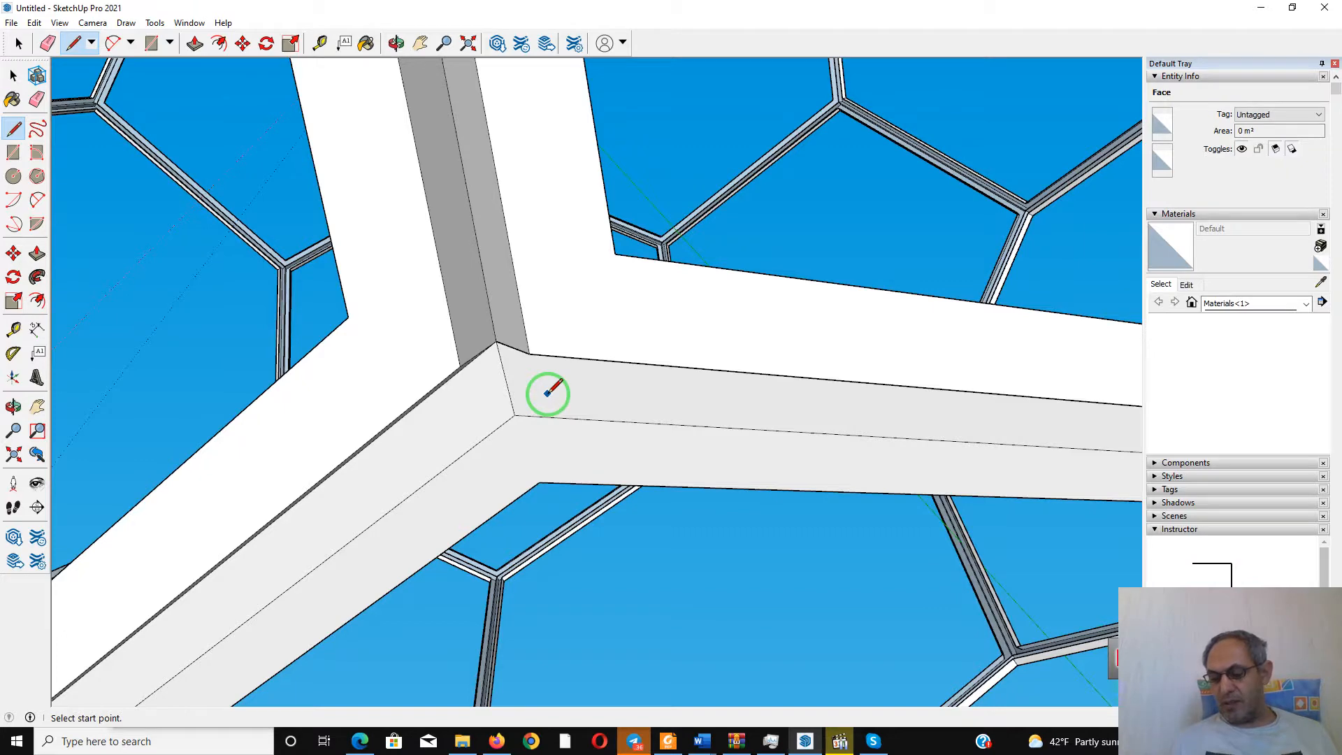
pyautogui.moveTo(547, 392); pyautogui.dragTo(536, 212, button='middle')
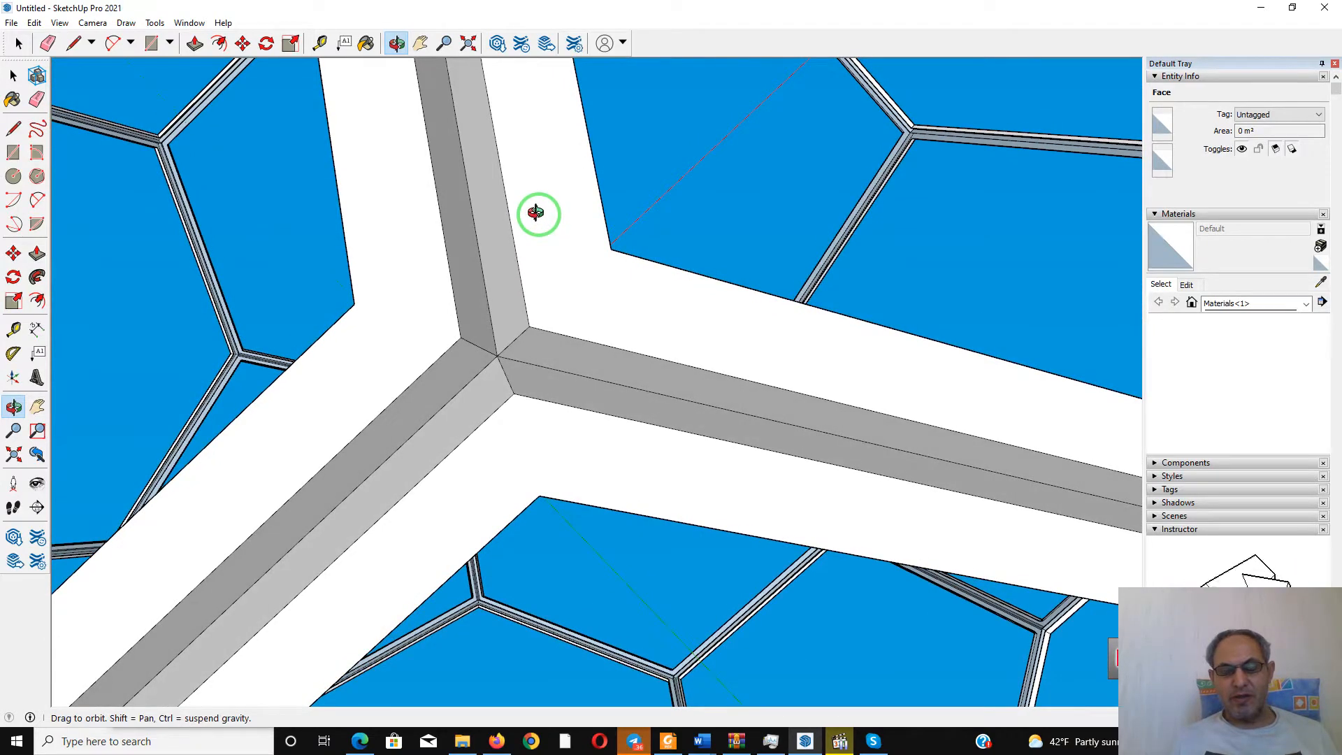
pyautogui.press('l')
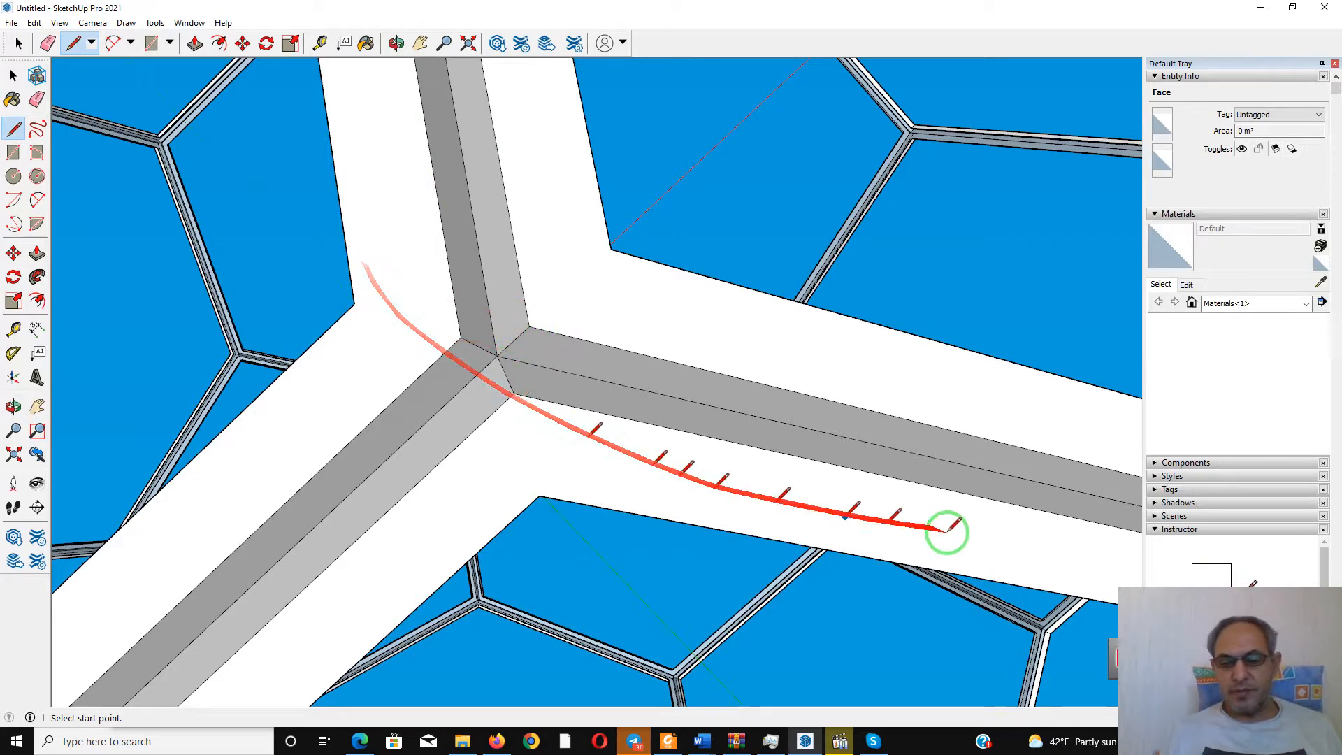
pyautogui.scroll(-5, 497, 357)
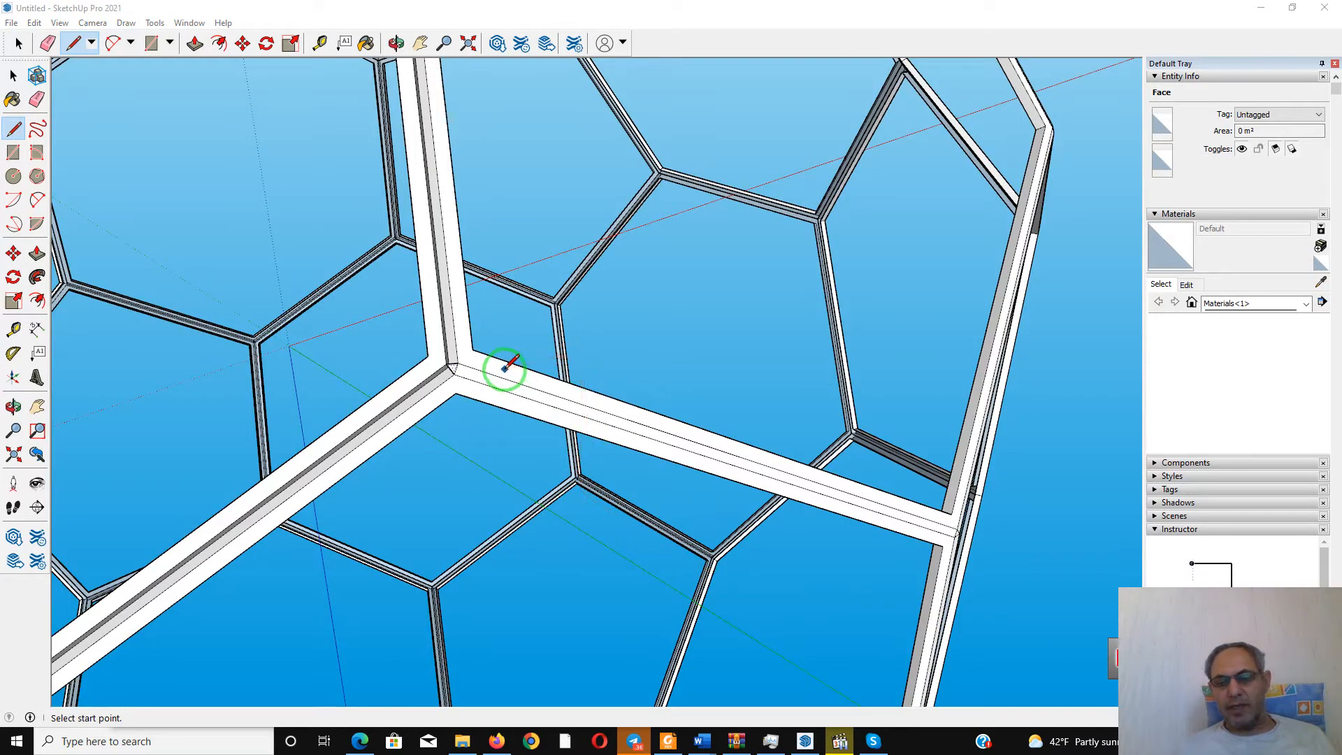
pyautogui.scroll(-3, 552, 345)
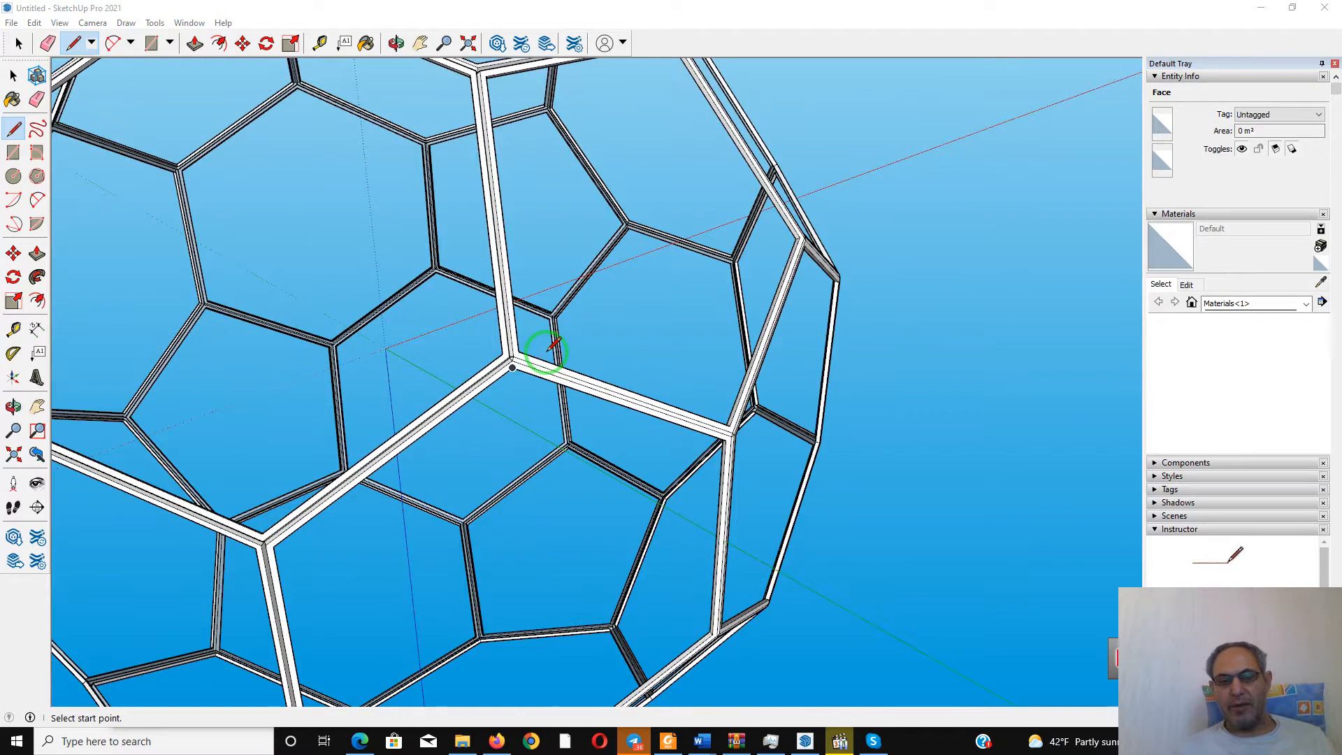
pyautogui.scroll(-1, 511, 356)
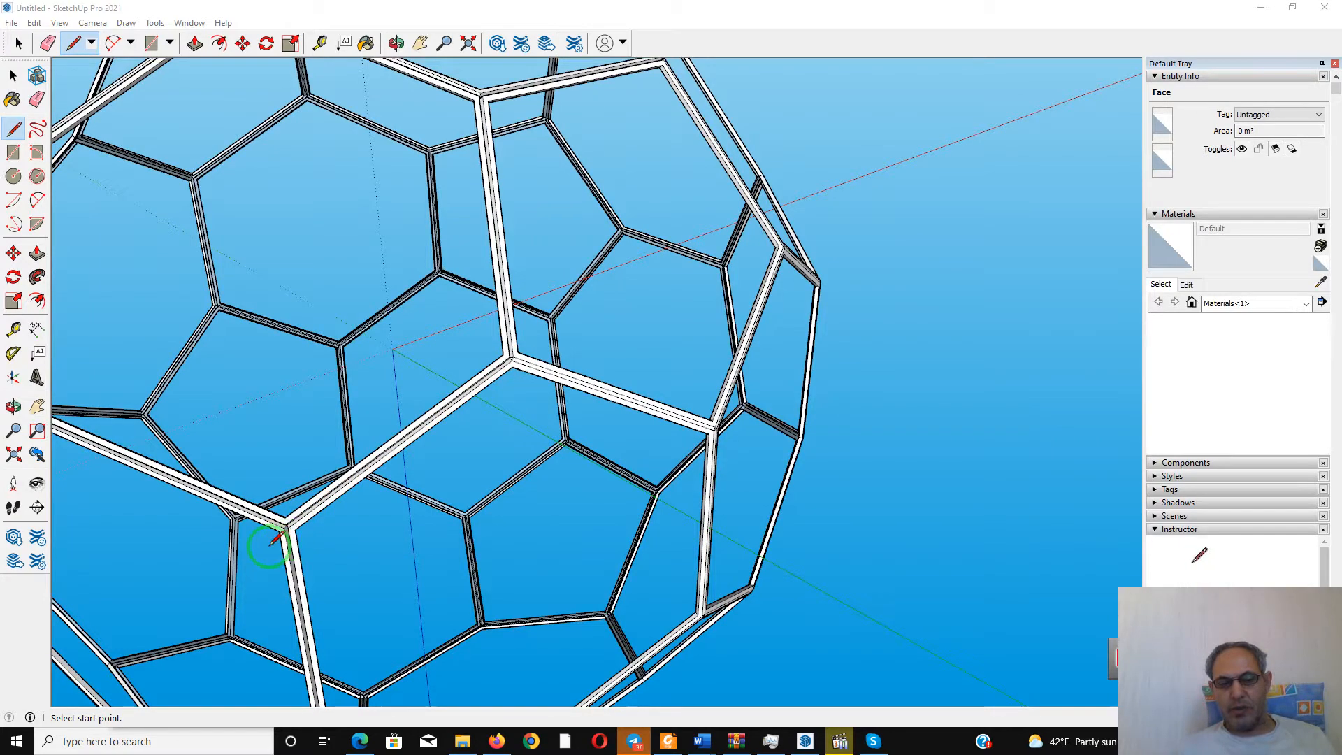
# Close the open groove junction at the neighbouring strut joint with a triangular face drawn line by line between its three corners
pyautogui.scroll(5, 286, 523)
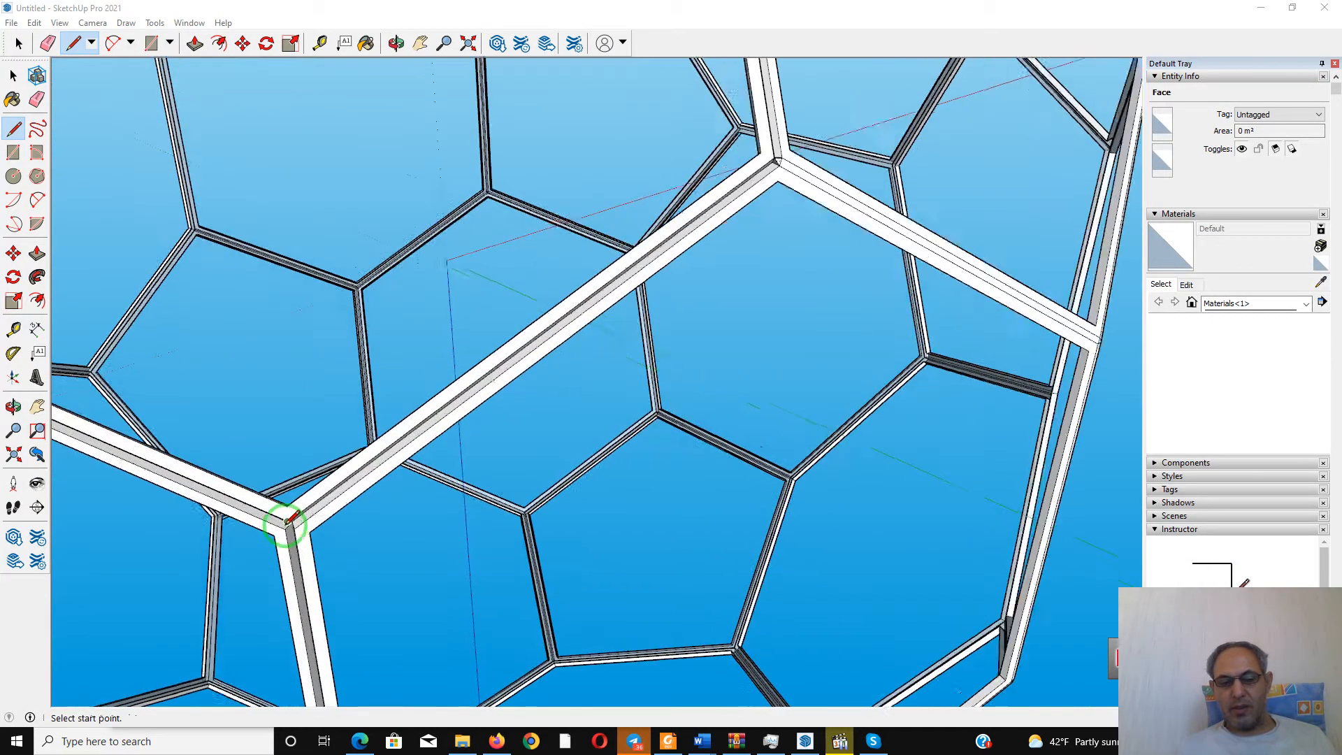
pyautogui.scroll(7, 288, 519)
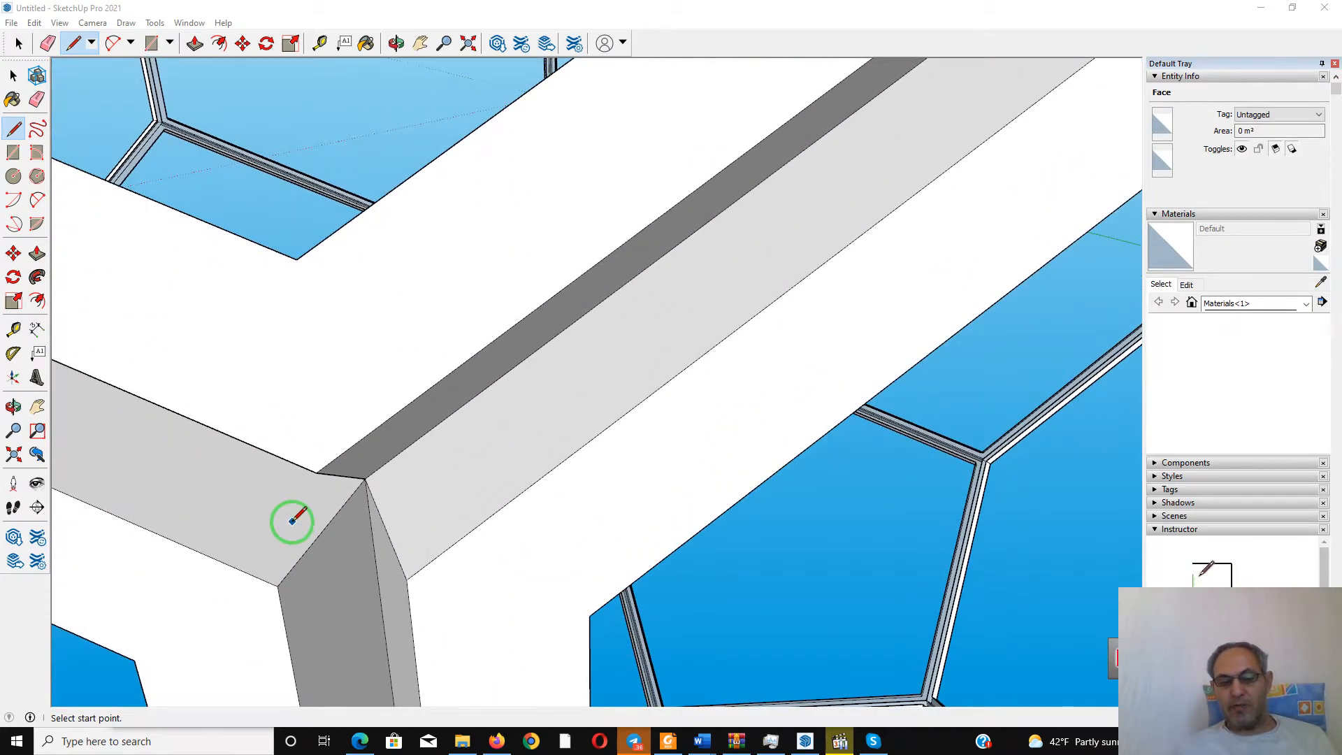
pyautogui.scroll(2, 292, 521)
pyautogui.scroll(-8, 292, 520)
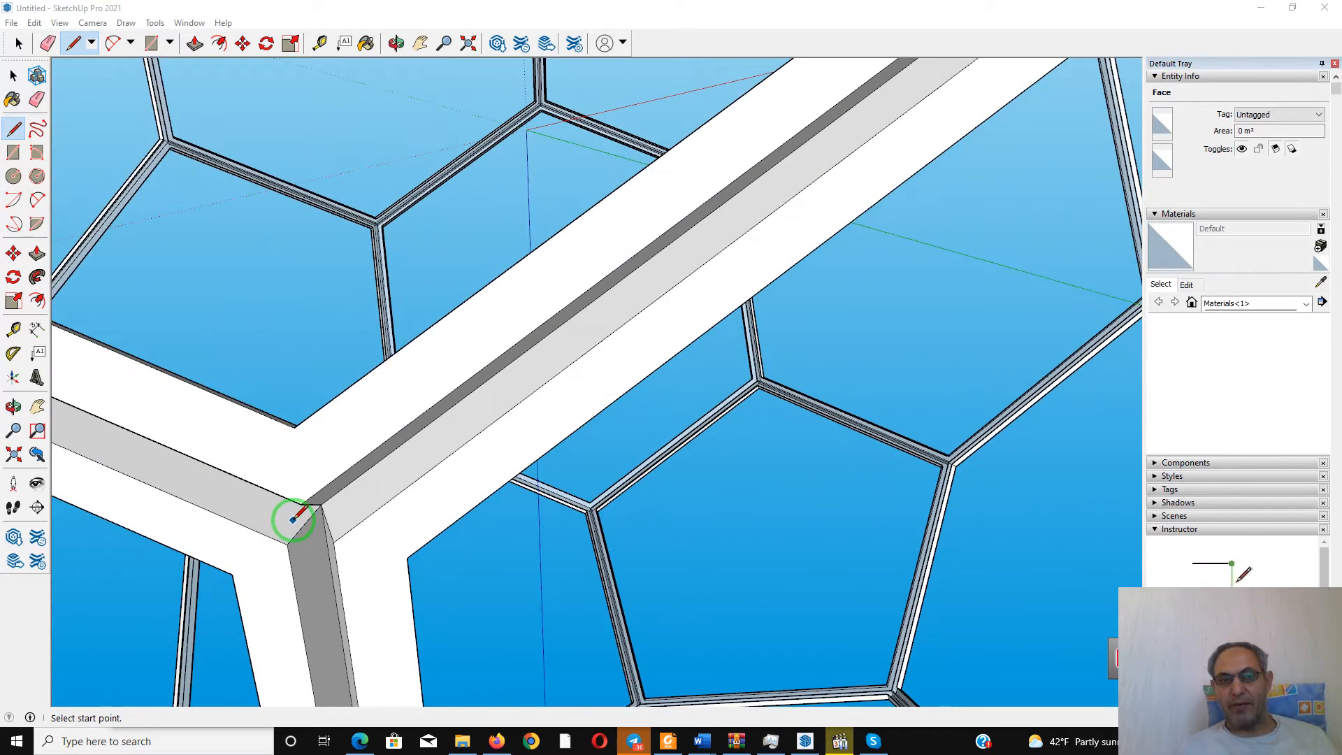
pyautogui.scroll(7, 293, 519)
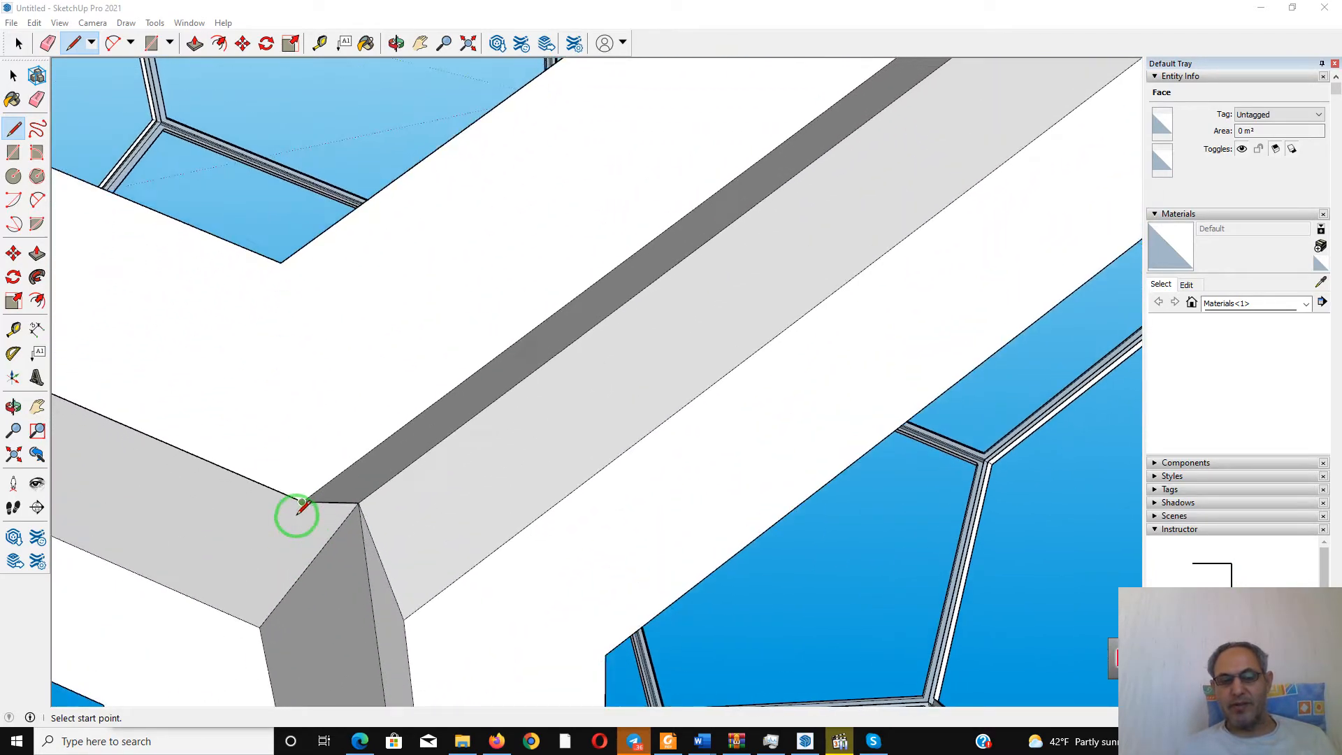
pyautogui.scroll(1, 302, 504)
pyautogui.moveTo(297, 510); pyautogui.dragTo(322, 289, button='middle')
pyautogui.press('l')
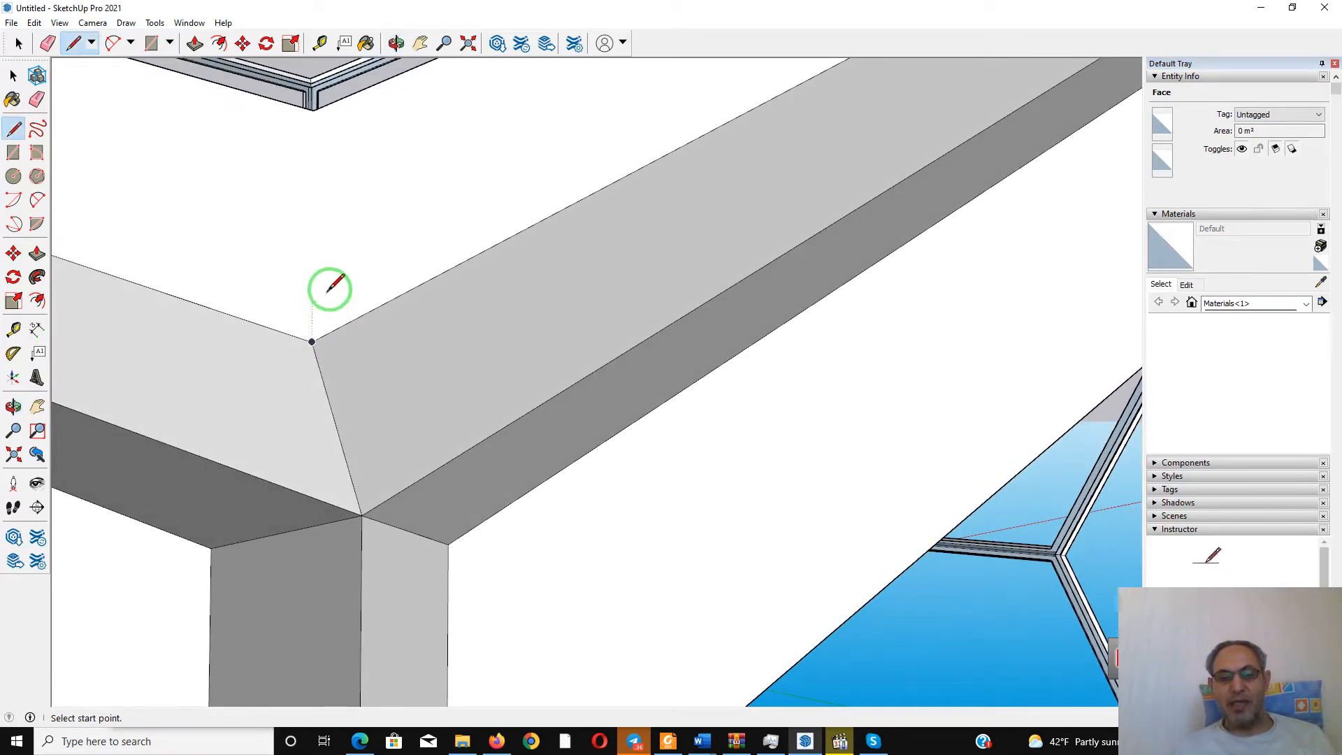
pyautogui.click(210, 547)
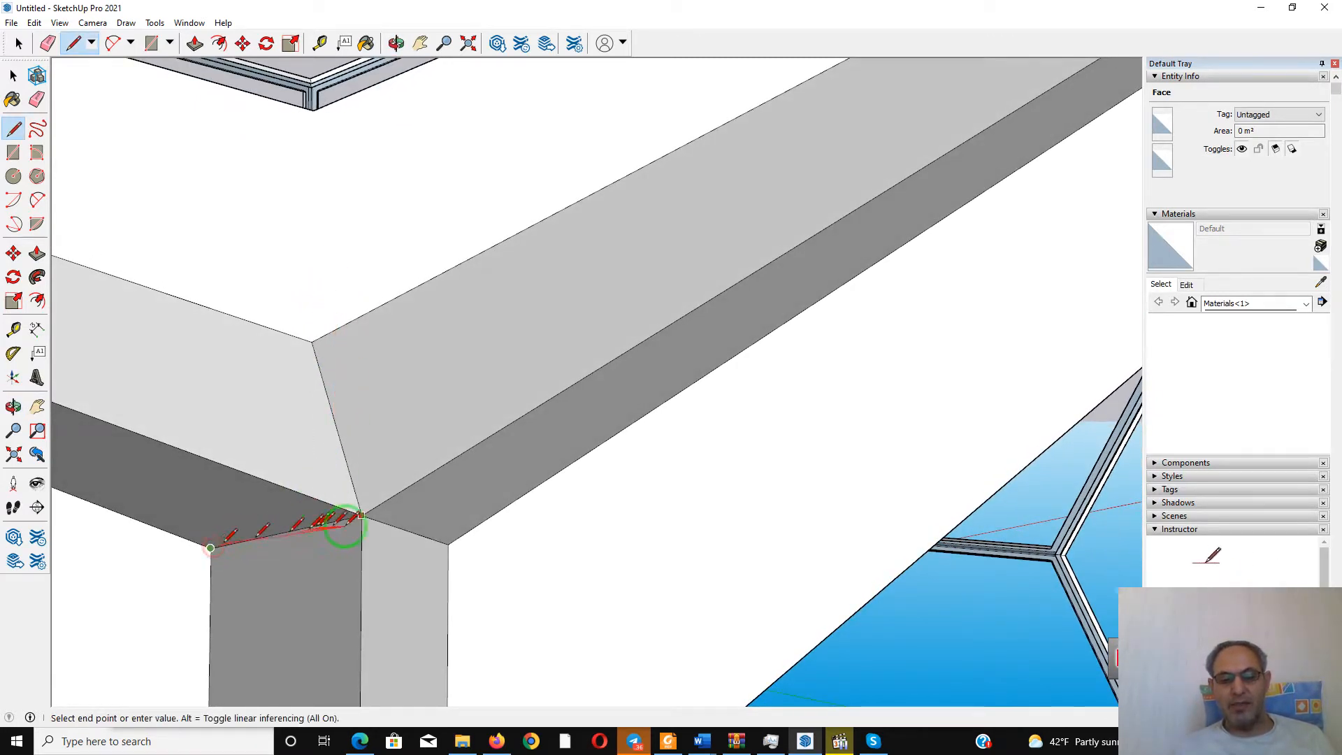
pyautogui.click(448, 544)
pyautogui.click(448, 545)
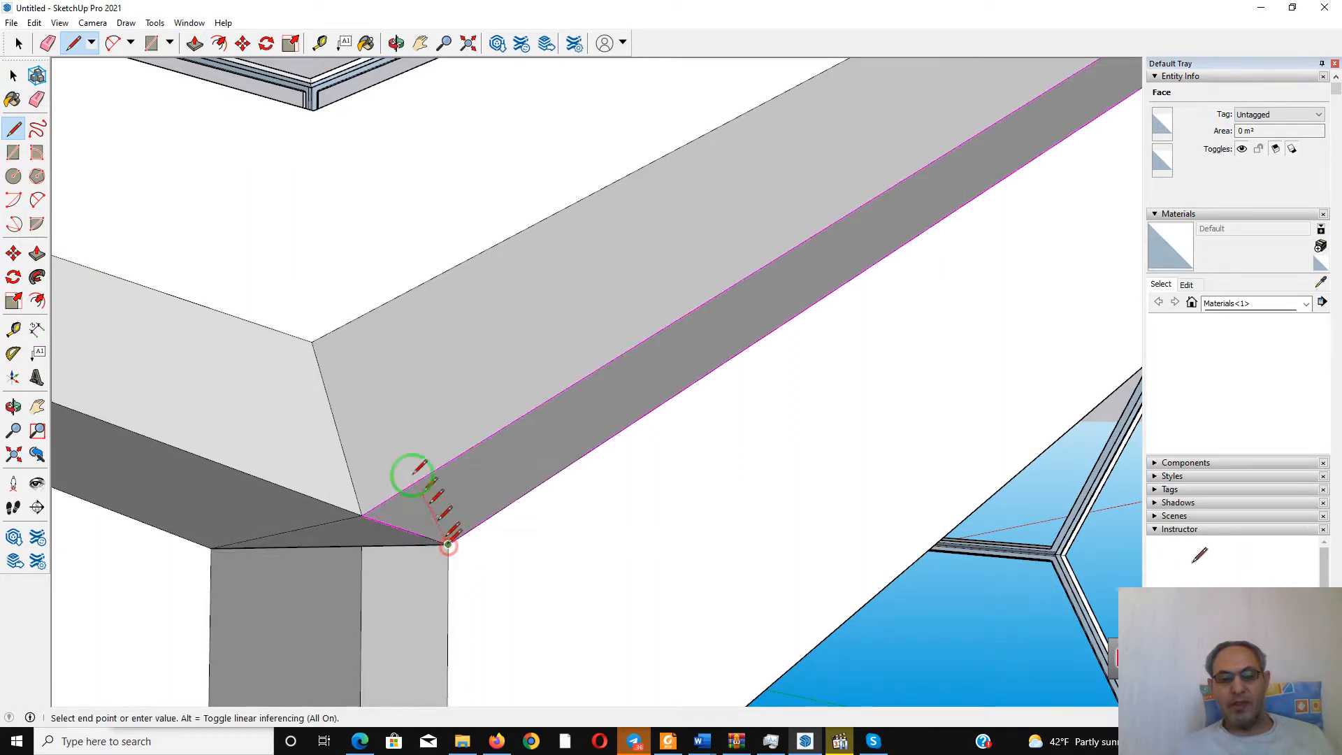
pyautogui.click(312, 340)
pyautogui.click(311, 341)
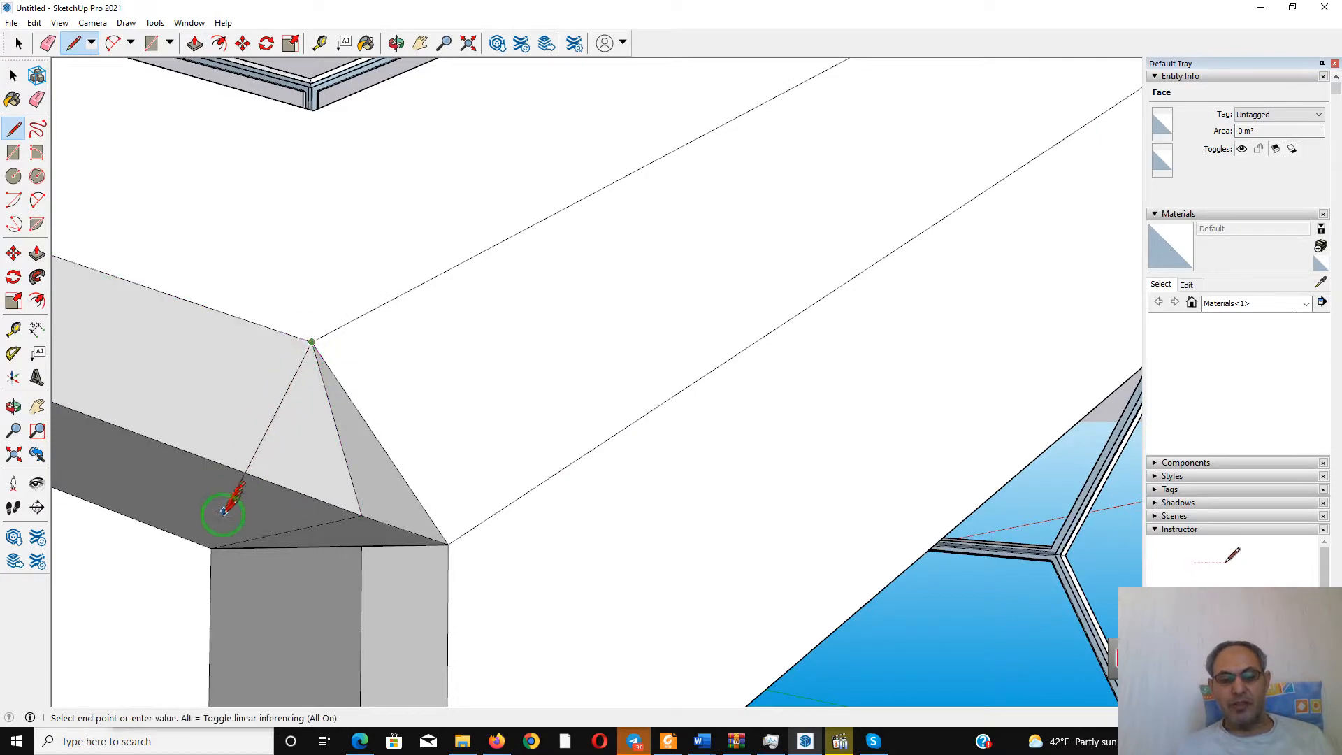
pyautogui.click(211, 548)
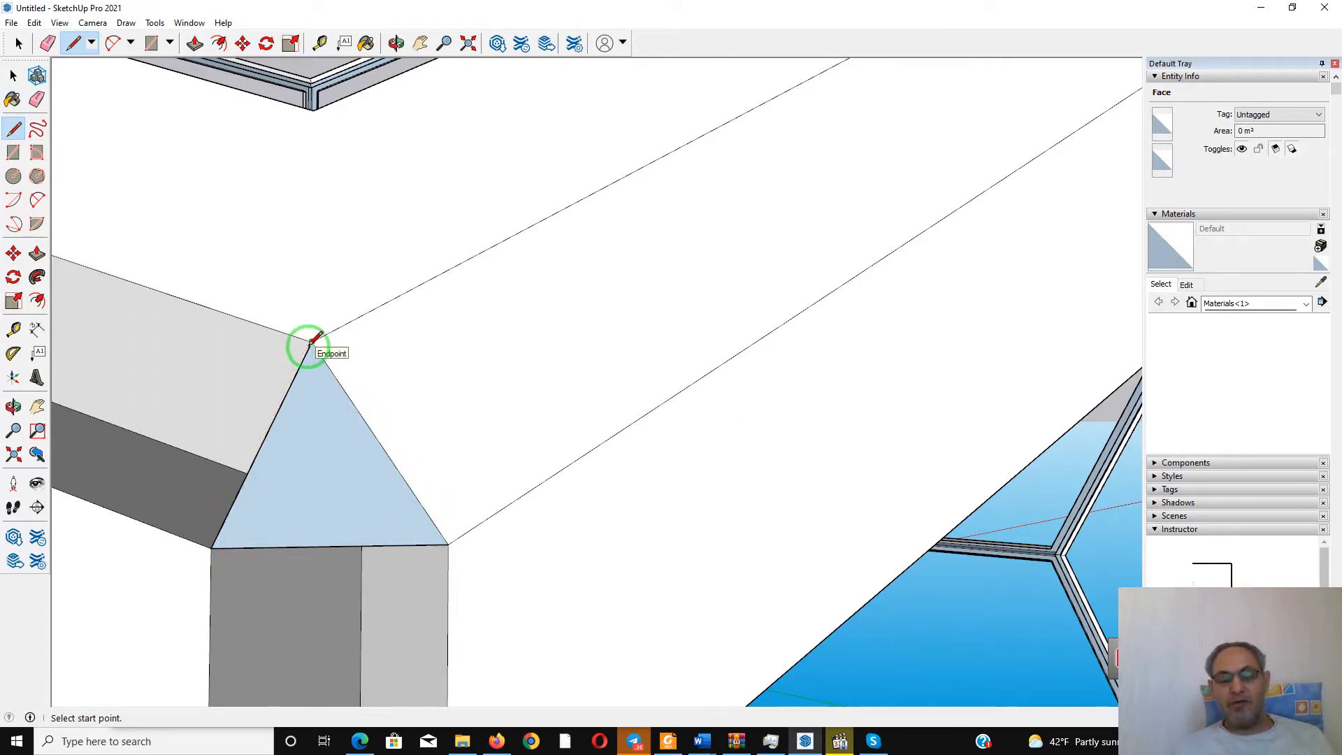
# Reverse the newly drawn triangular face so its front side points outward
pyautogui.rightClick(330, 450)
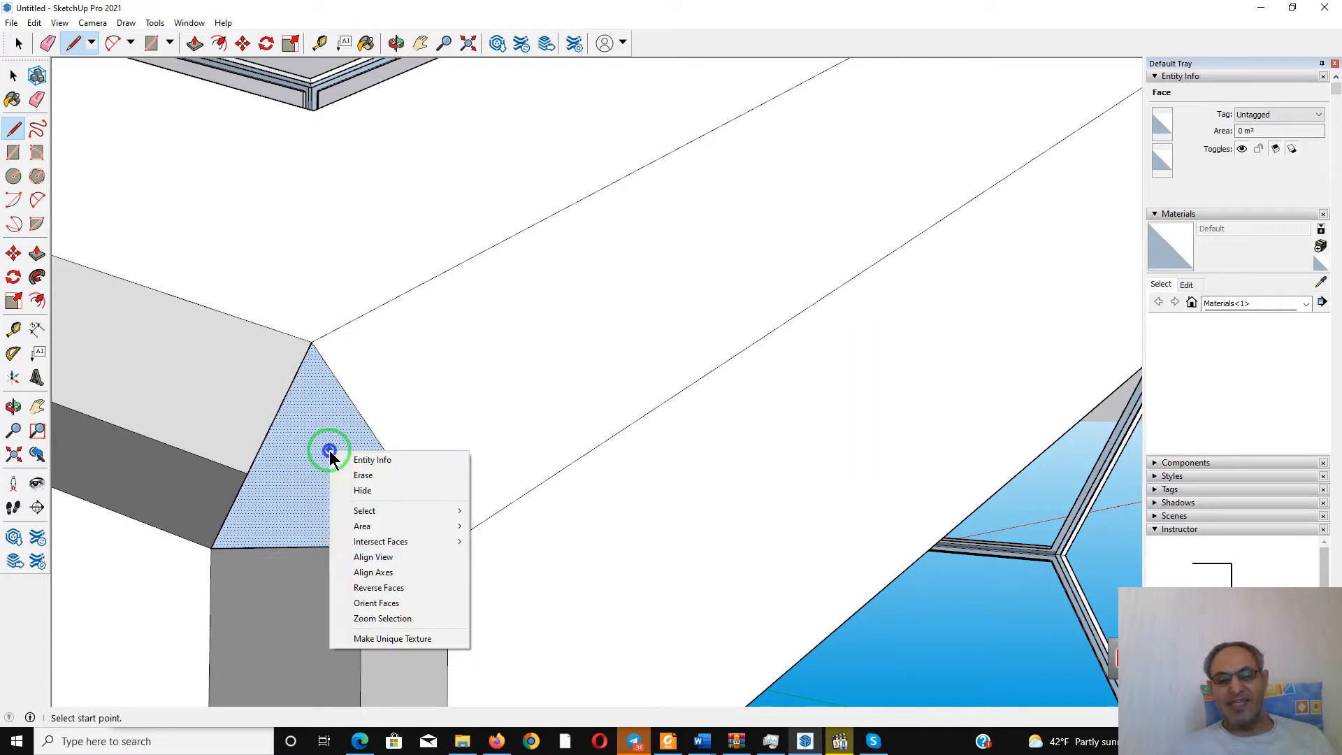
pyautogui.click(386, 591)
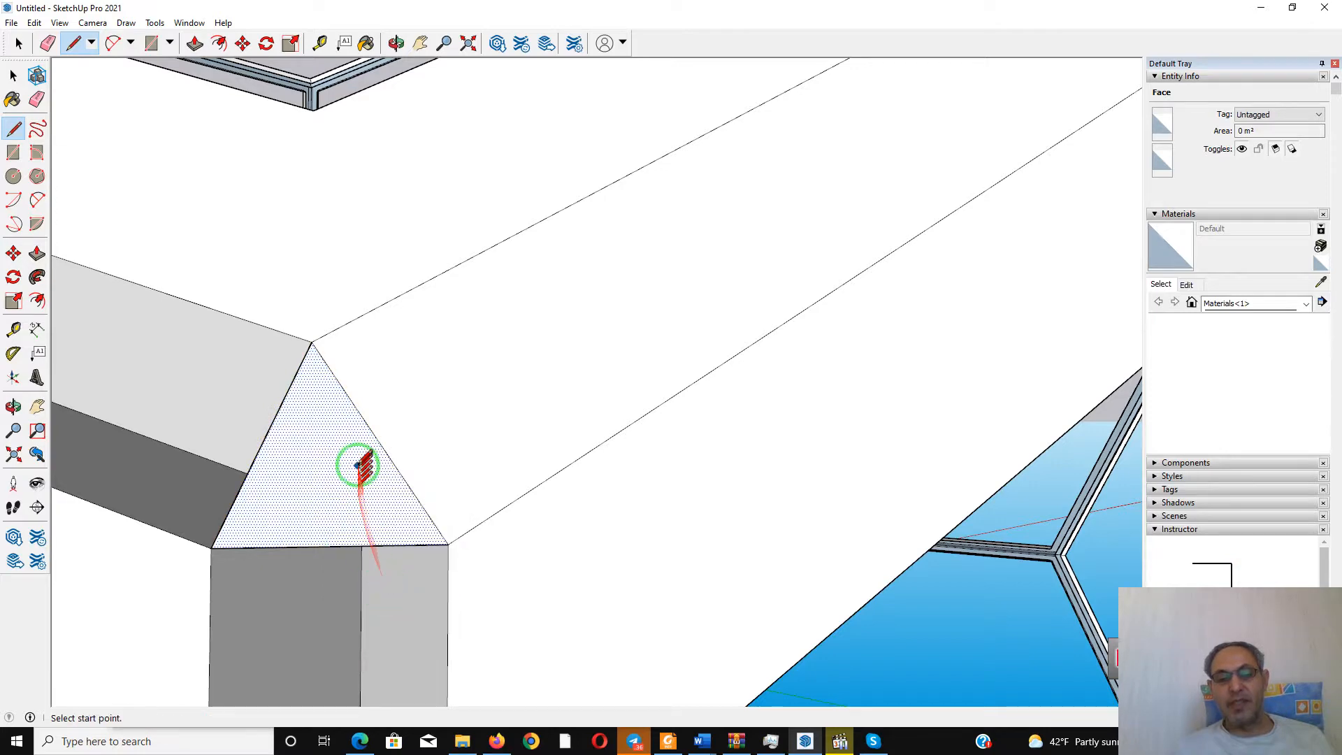
pyautogui.scroll(3, 357, 459)
pyautogui.scroll(-4, 358, 459)
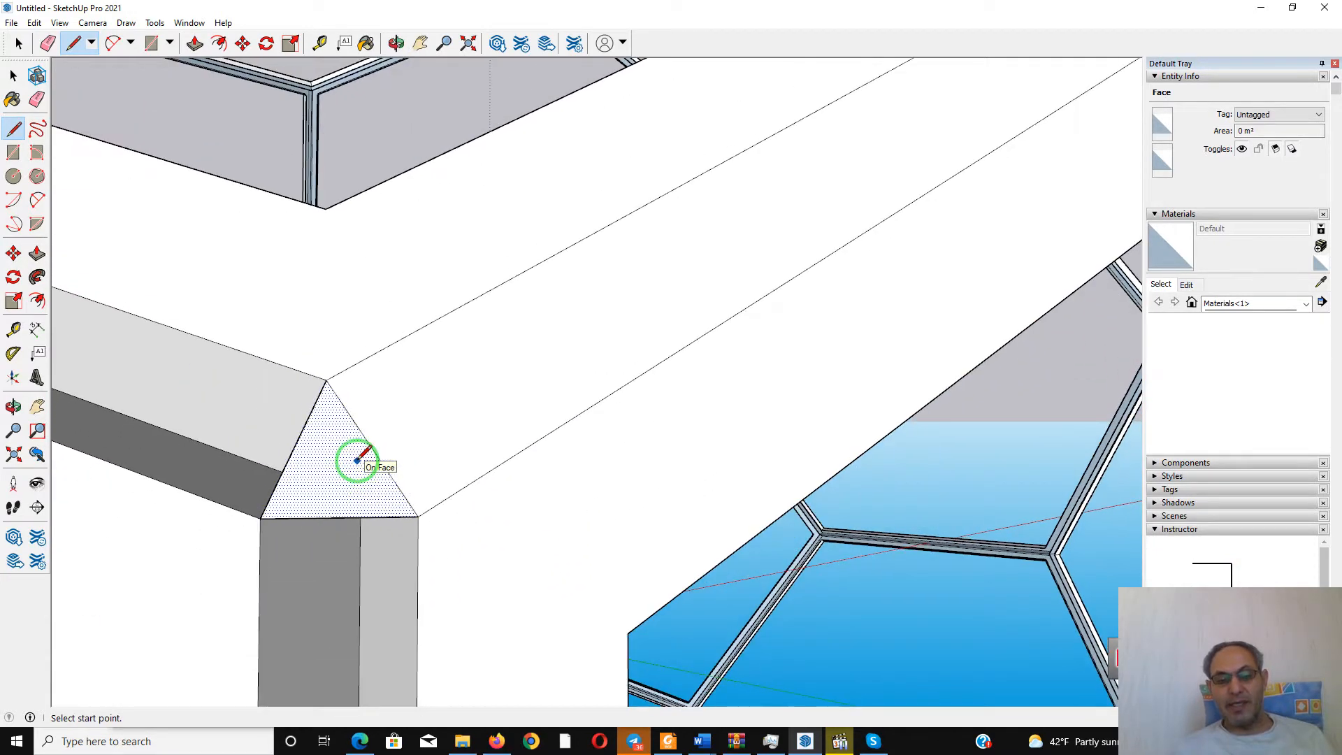
# Close the open groove junction at the next three-strut joint with a triangular face drawn line by line between its three corners
pyautogui.moveTo(359, 459)
pyautogui.mouseDown(button='middle')
pyautogui.moveTo(418, 445)
pyautogui.moveTo(580, 491)
pyautogui.moveTo(686, 491)
pyautogui.moveTo(623, 473)
pyautogui.moveTo(534, 480)
pyautogui.moveTo(428, 564)
pyautogui.moveTo(531, 581)
pyautogui.moveTo(368, 591)
pyautogui.mouseUp(button='middle')
pyautogui.press('l')
pyautogui.scroll(-6, 551, 482)
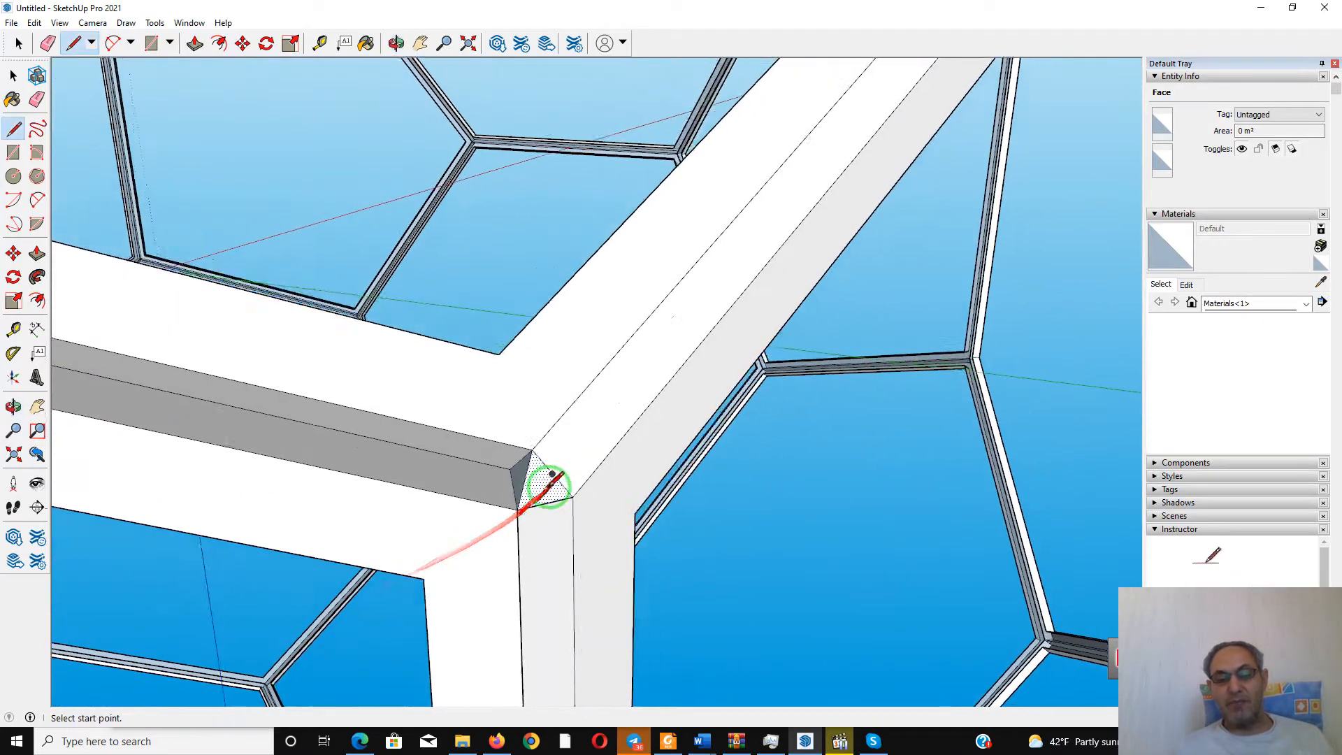
pyautogui.scroll(-1, 550, 483)
pyautogui.moveTo(460, 487); pyautogui.dragTo(644, 493, button='middle')
pyautogui.scroll(-4, 739, 430)
pyautogui.scroll(5, 345, 425)
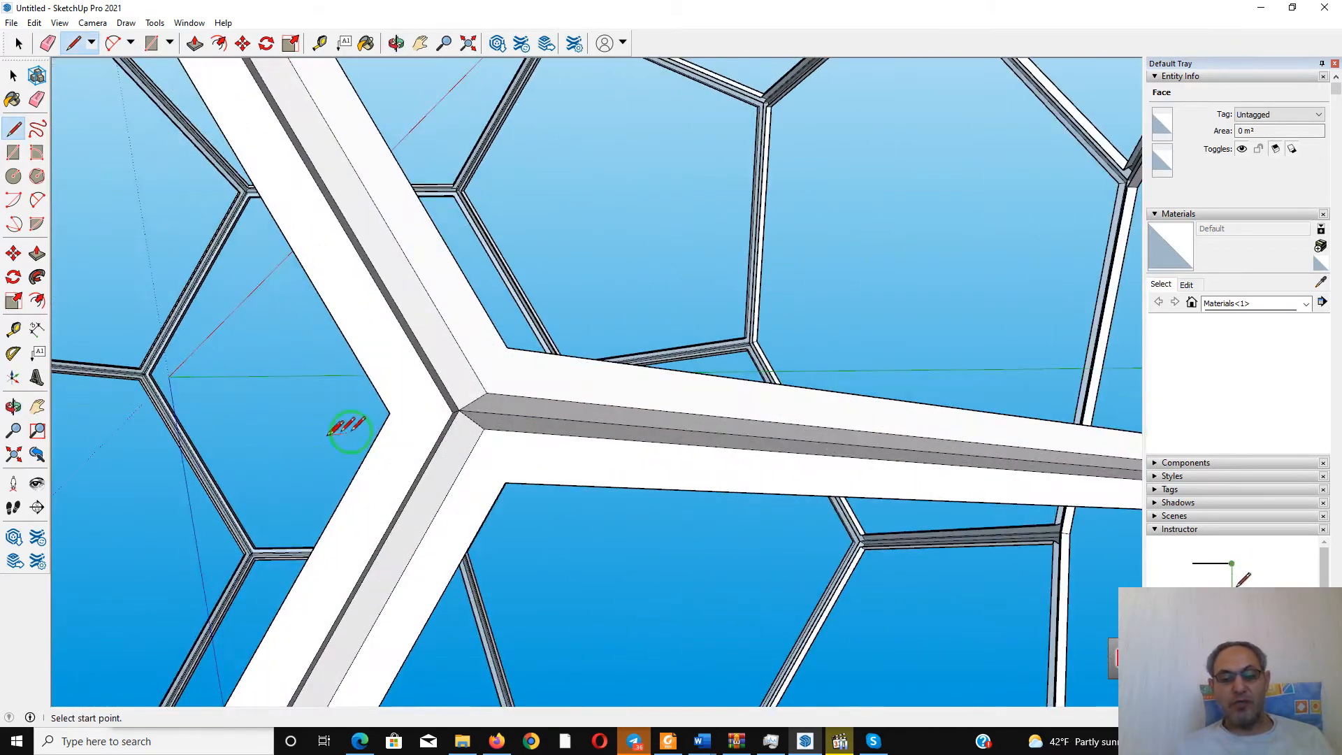
pyautogui.moveTo(411, 426); pyautogui.dragTo(404, 390, button='middle')
pyautogui.scroll(2, 460, 388)
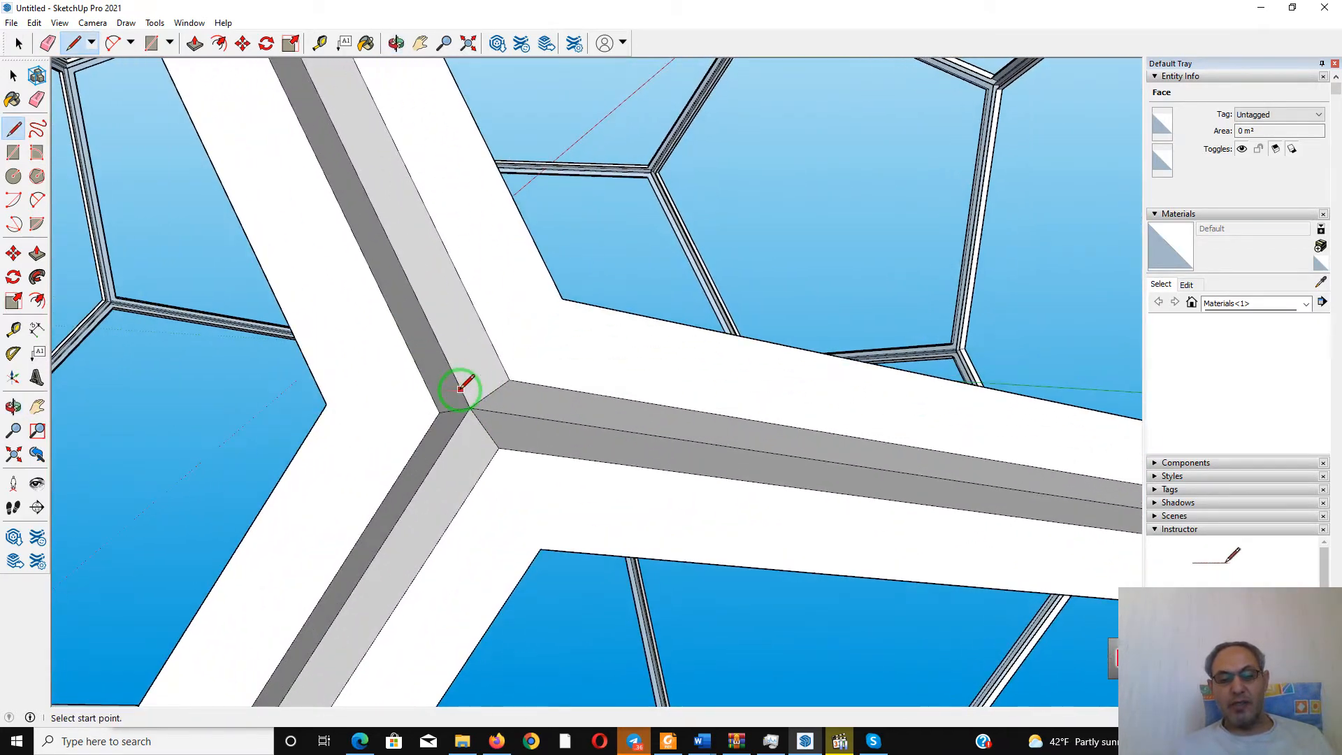
pyautogui.click(439, 411)
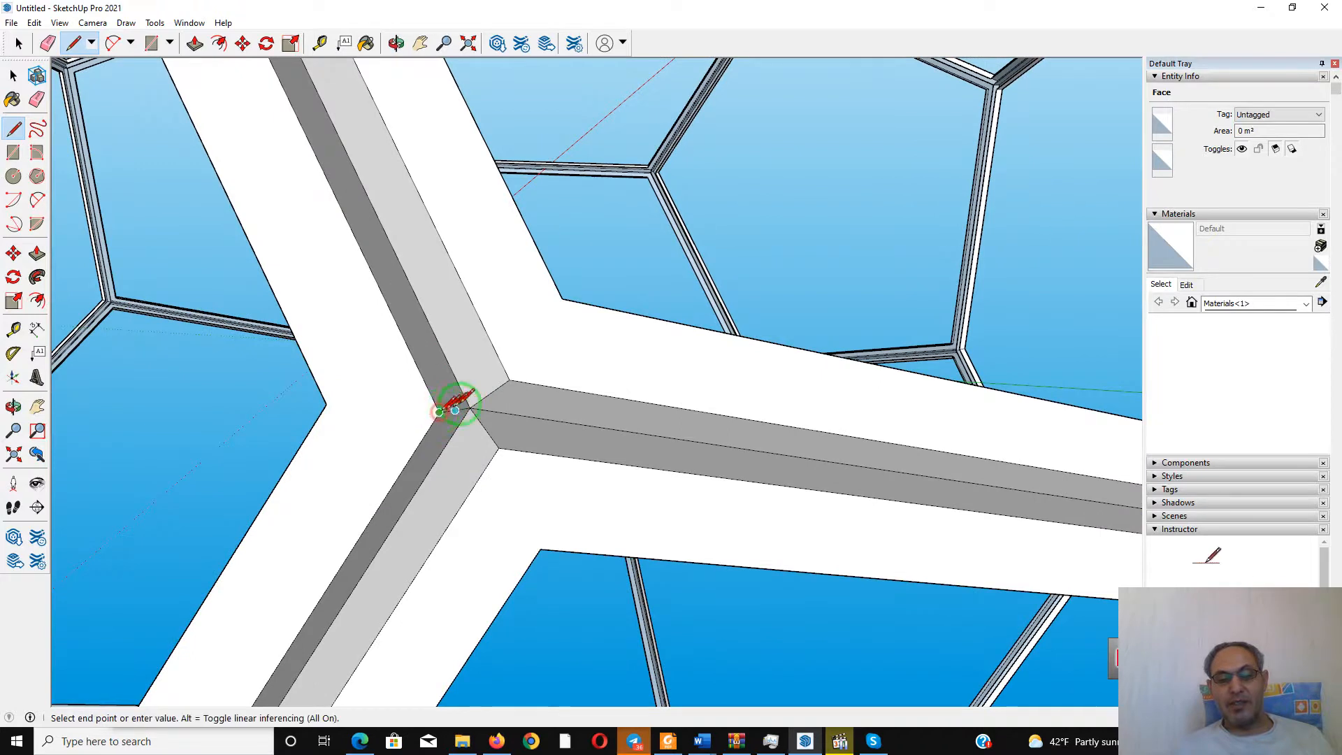
pyautogui.click(511, 379)
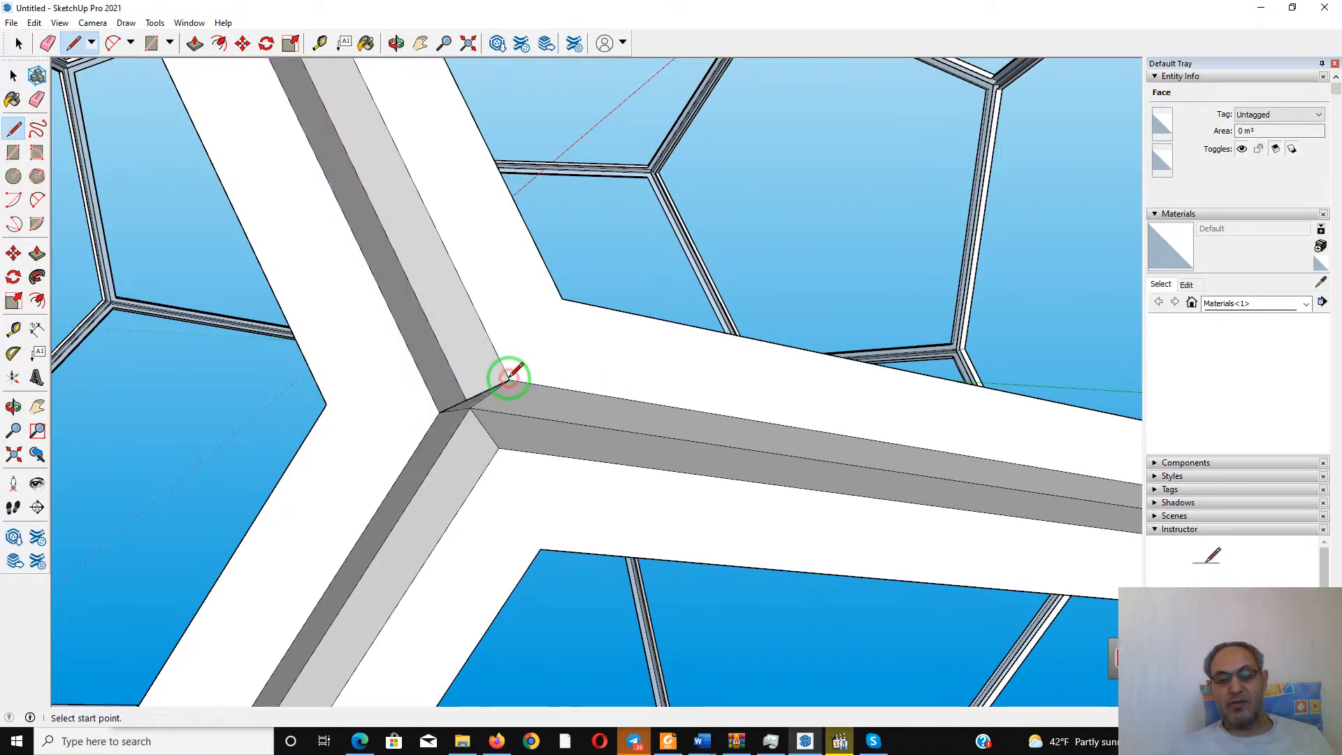
pyautogui.click(511, 379)
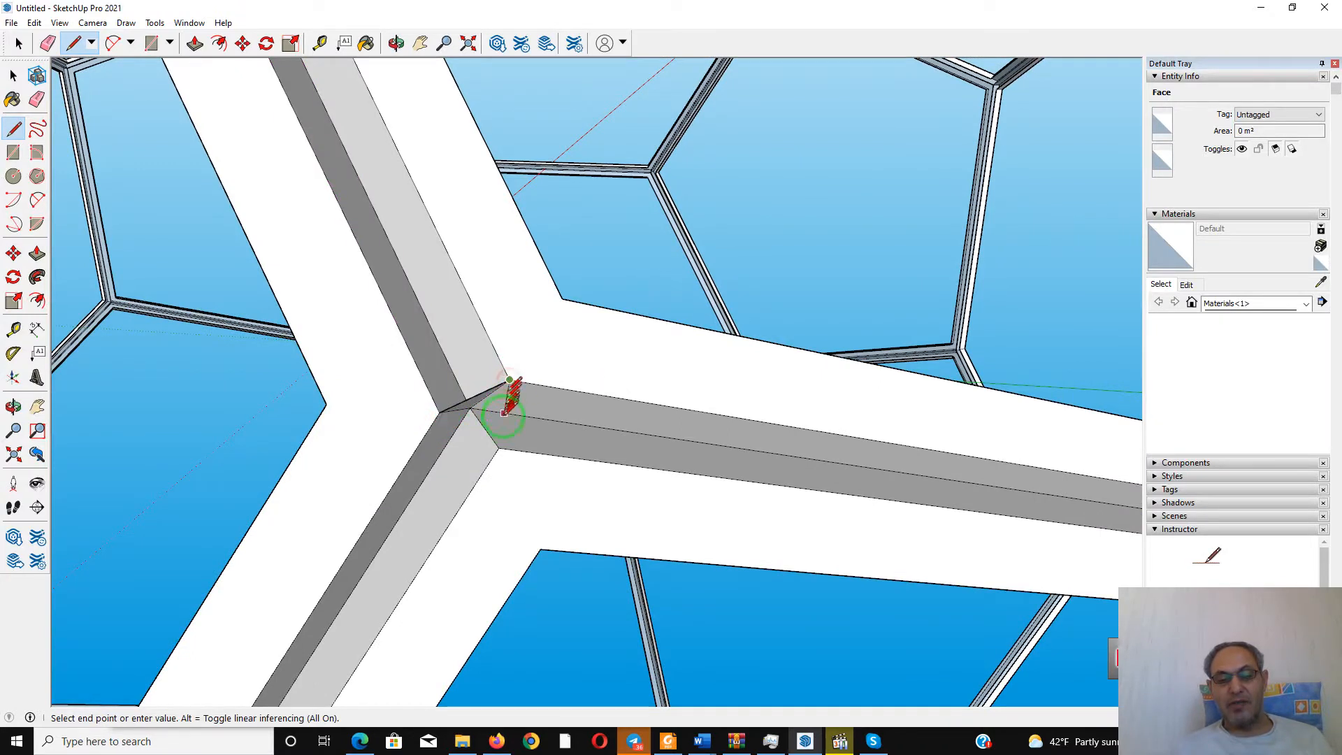
pyautogui.click(499, 448)
pyautogui.click(498, 449)
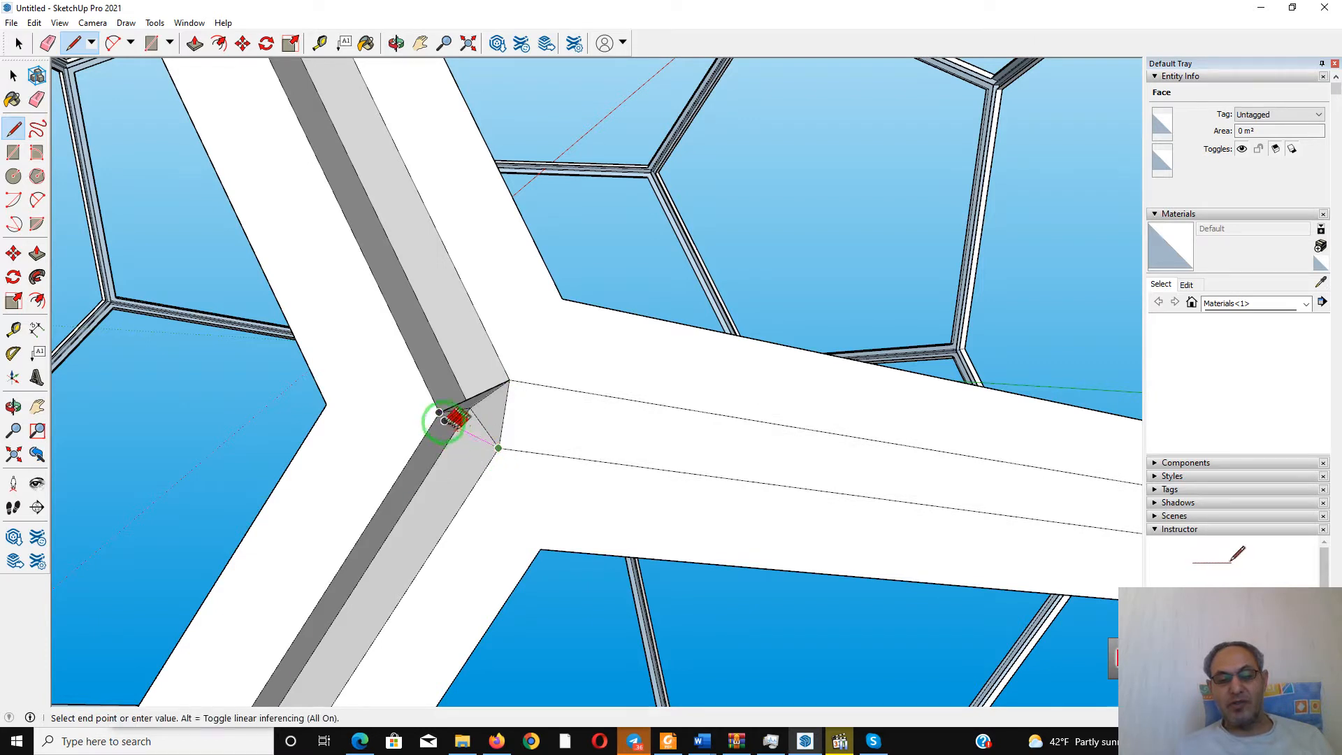
pyautogui.click(439, 414)
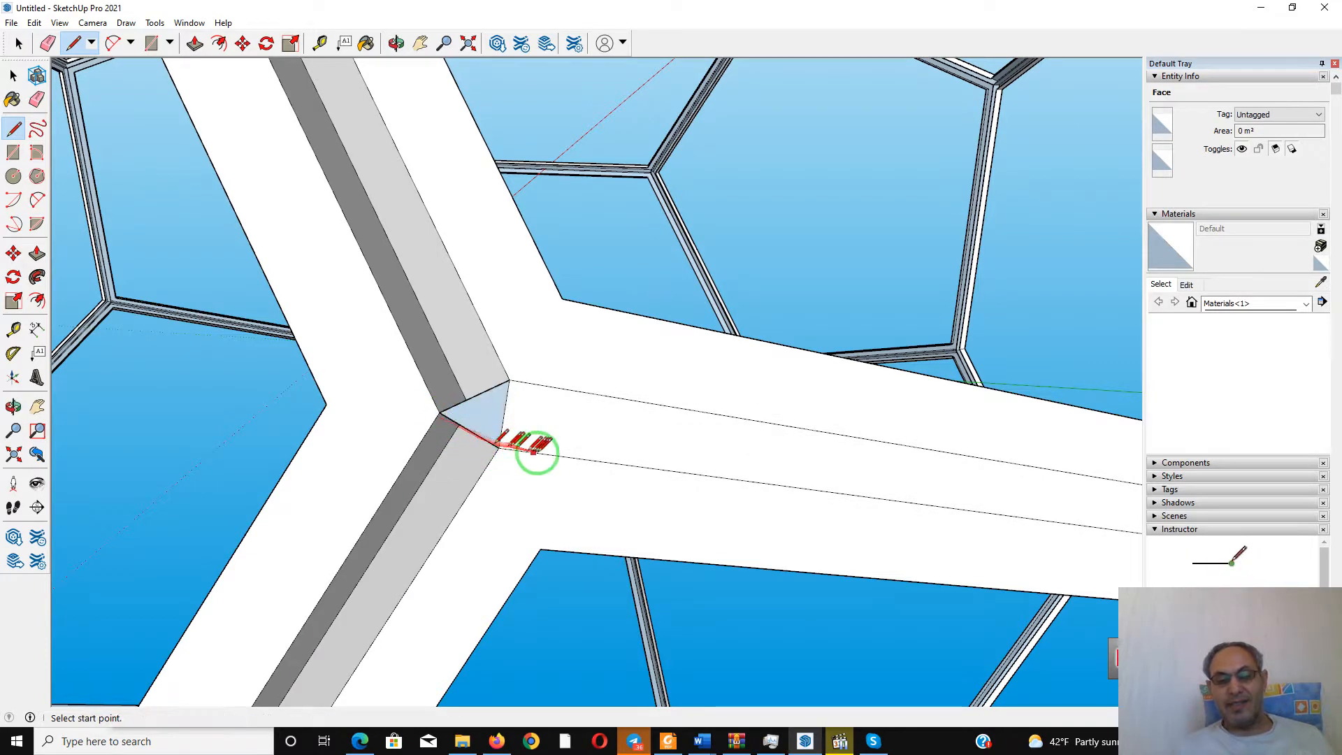
# Try Orient Faces on the long narrow face along the strut beside the new triangle, and check the joint's faces from other angles
pyautogui.click(18, 46)
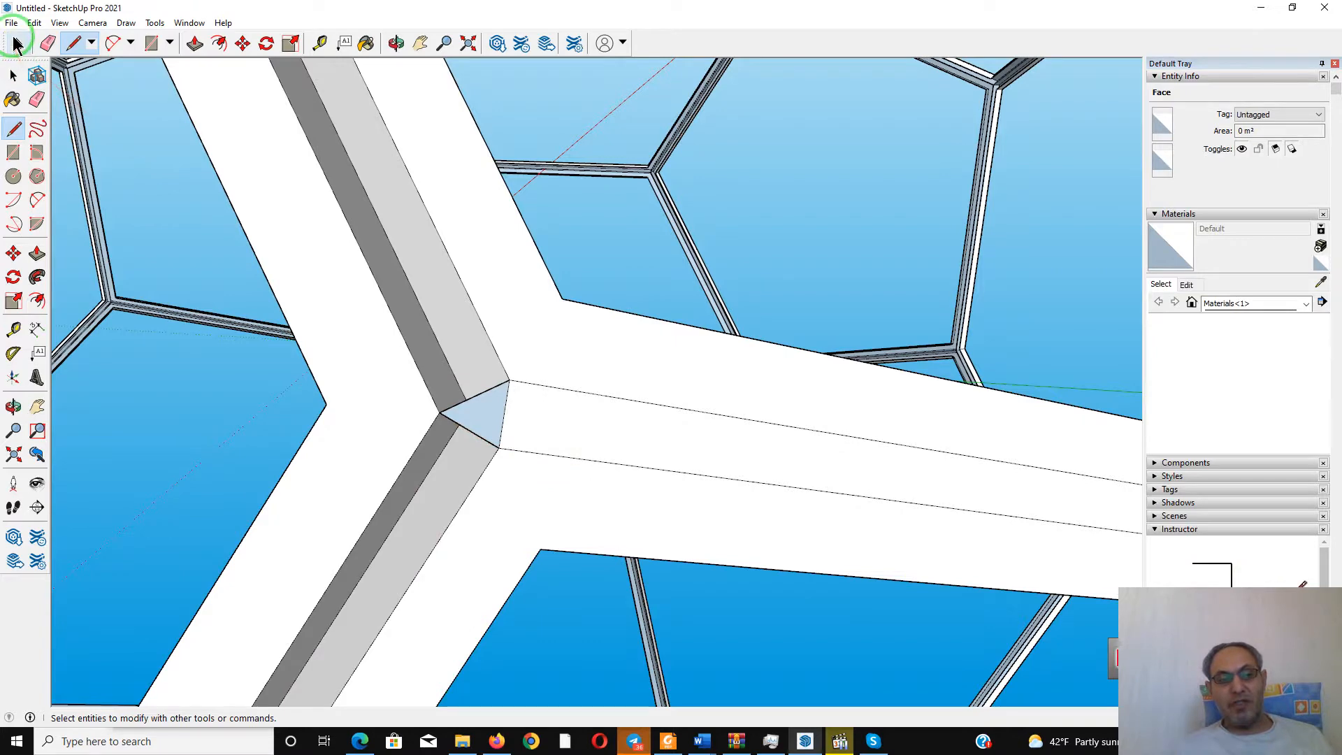
pyautogui.click(546, 406)
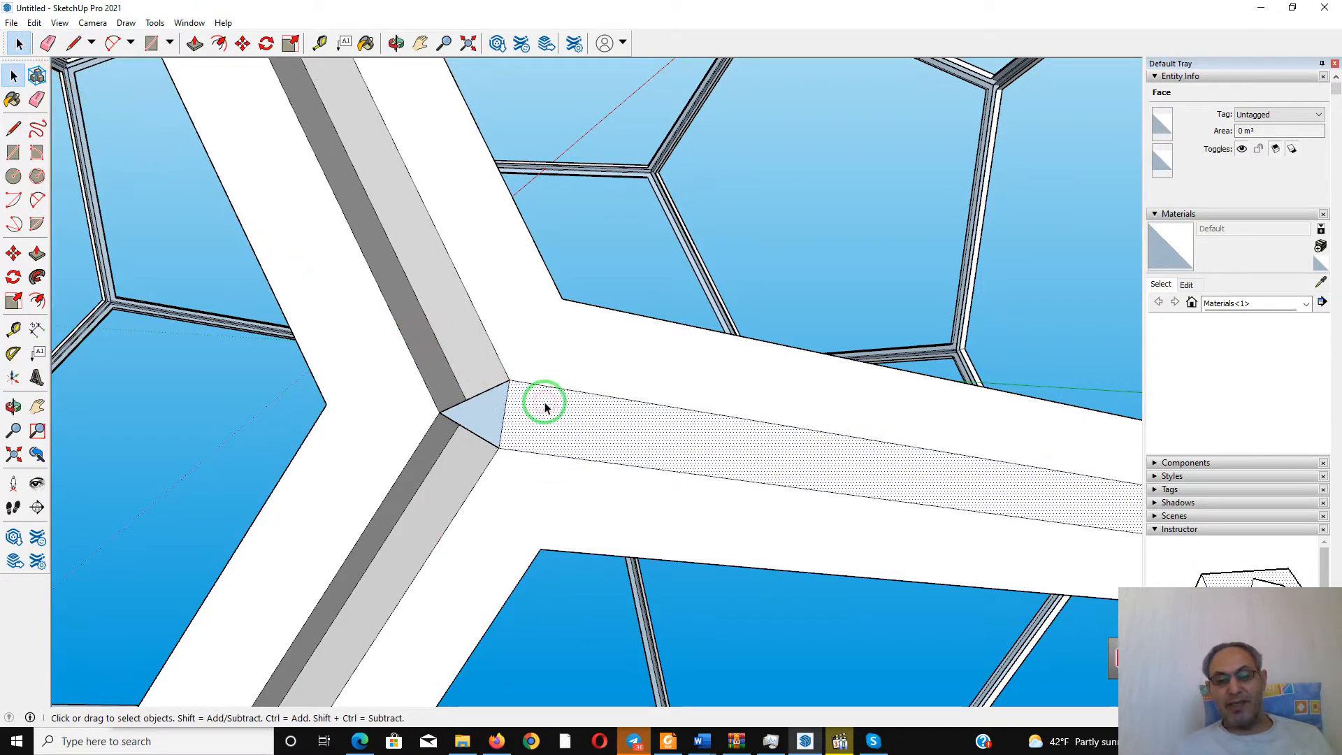
pyautogui.rightClick(546, 408)
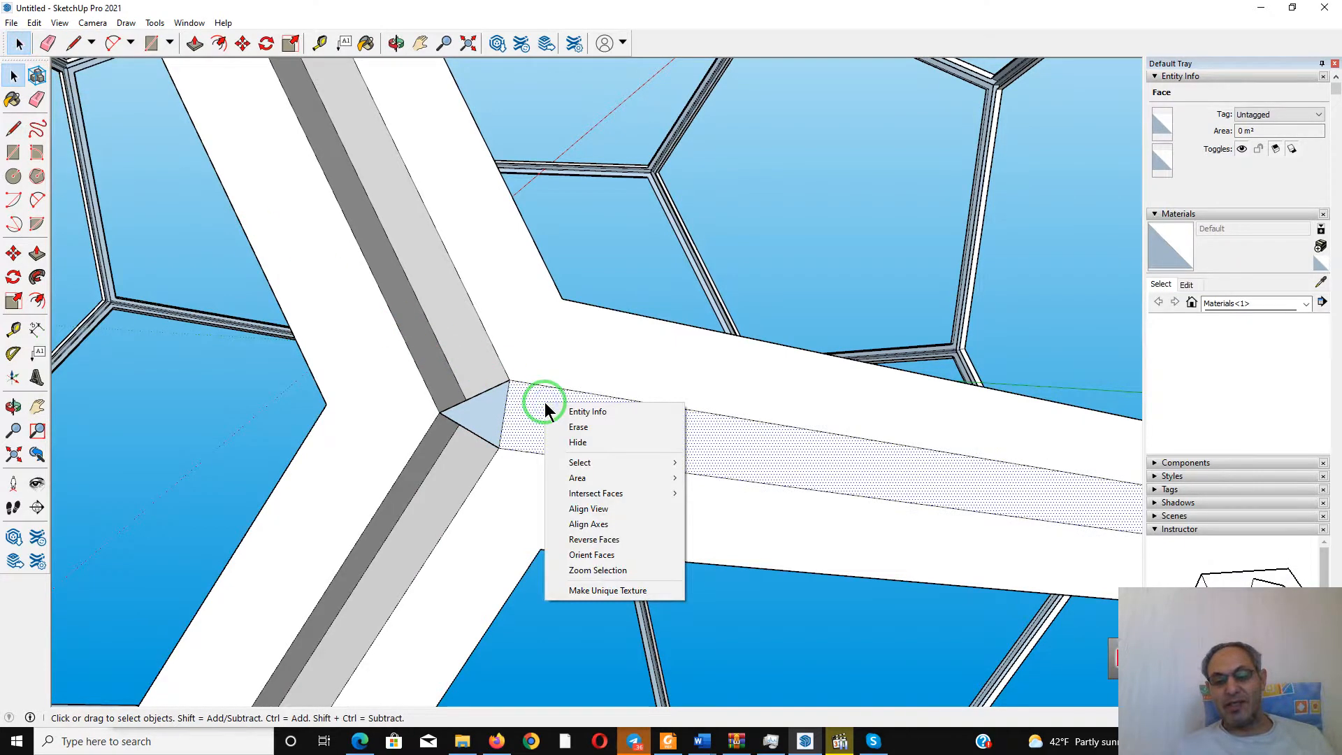
pyautogui.click(618, 547)
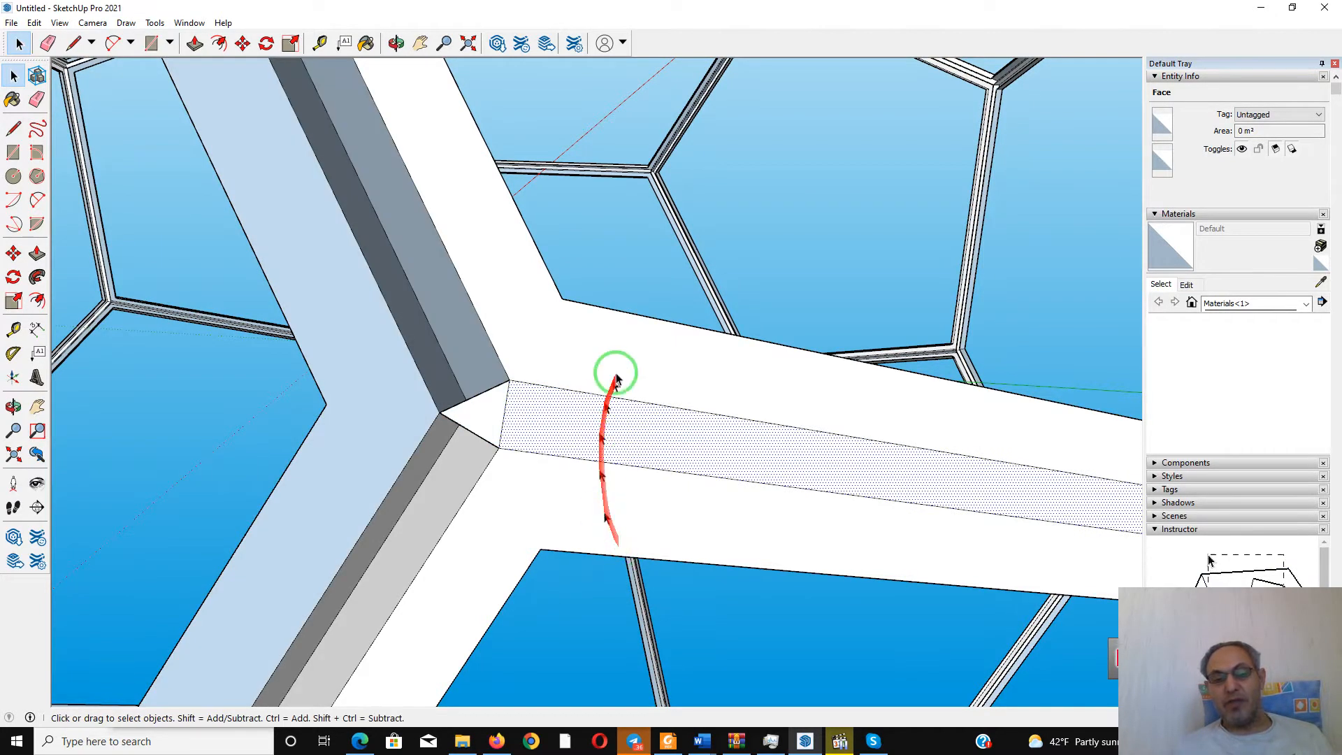
pyautogui.moveTo(618, 375); pyautogui.dragTo(538, 402, button='middle')
pyautogui.scroll(-2, 538, 403)
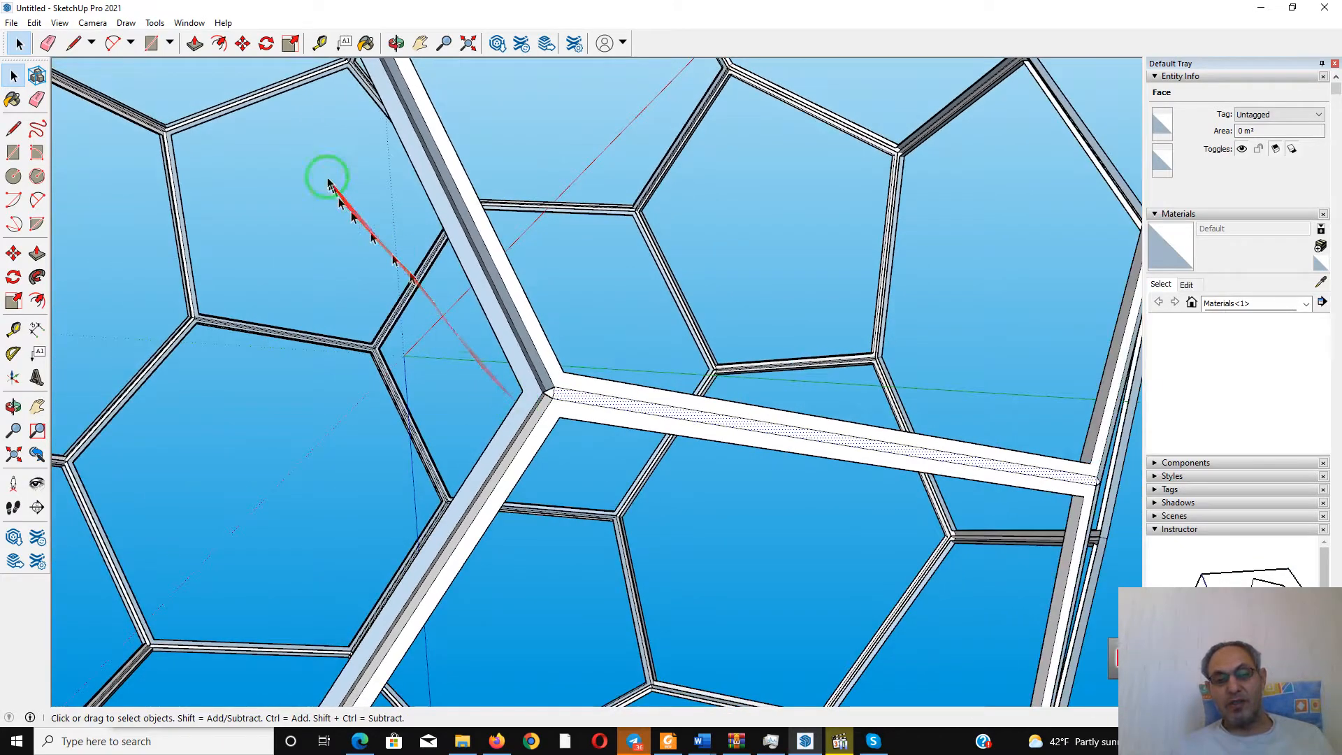
pyautogui.scroll(3, 548, 423)
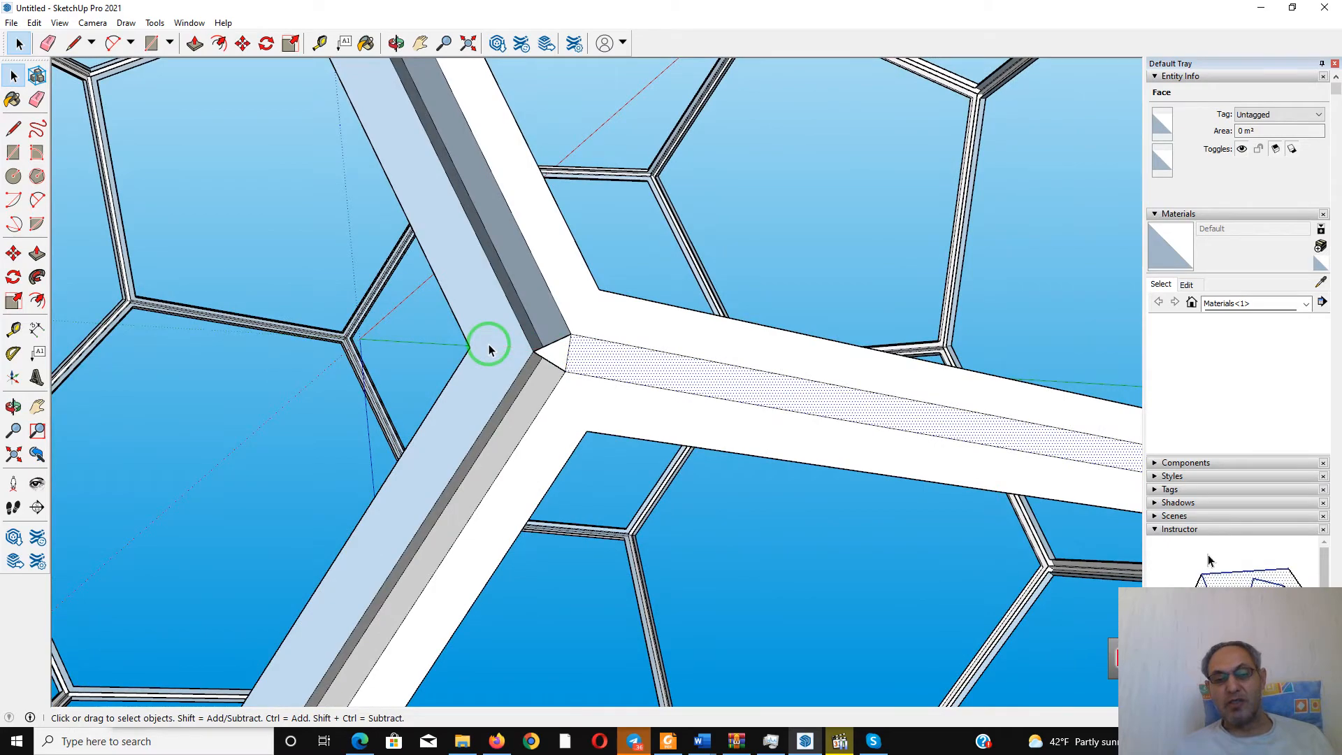
pyautogui.moveTo(490, 349); pyautogui.dragTo(860, 308, button='middle')
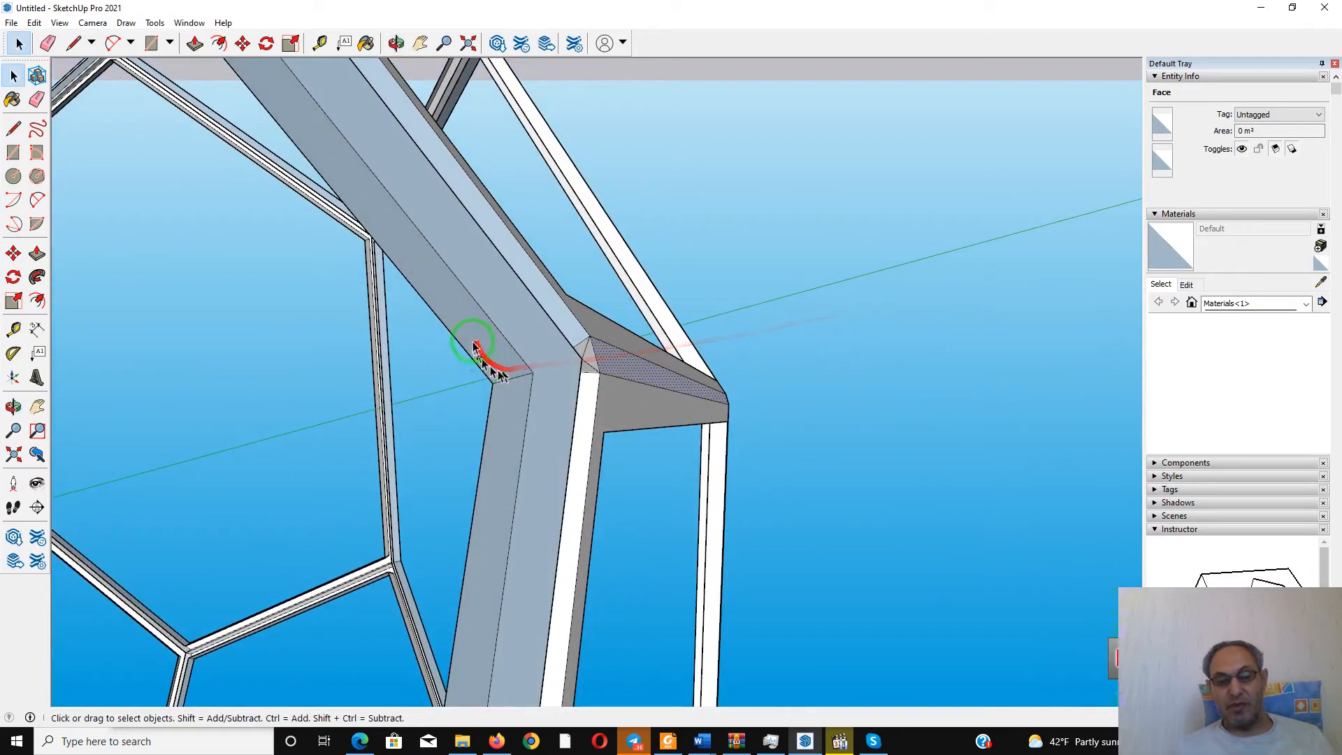
pyautogui.moveTo(618, 350); pyautogui.dragTo(390, 450, button='middle')
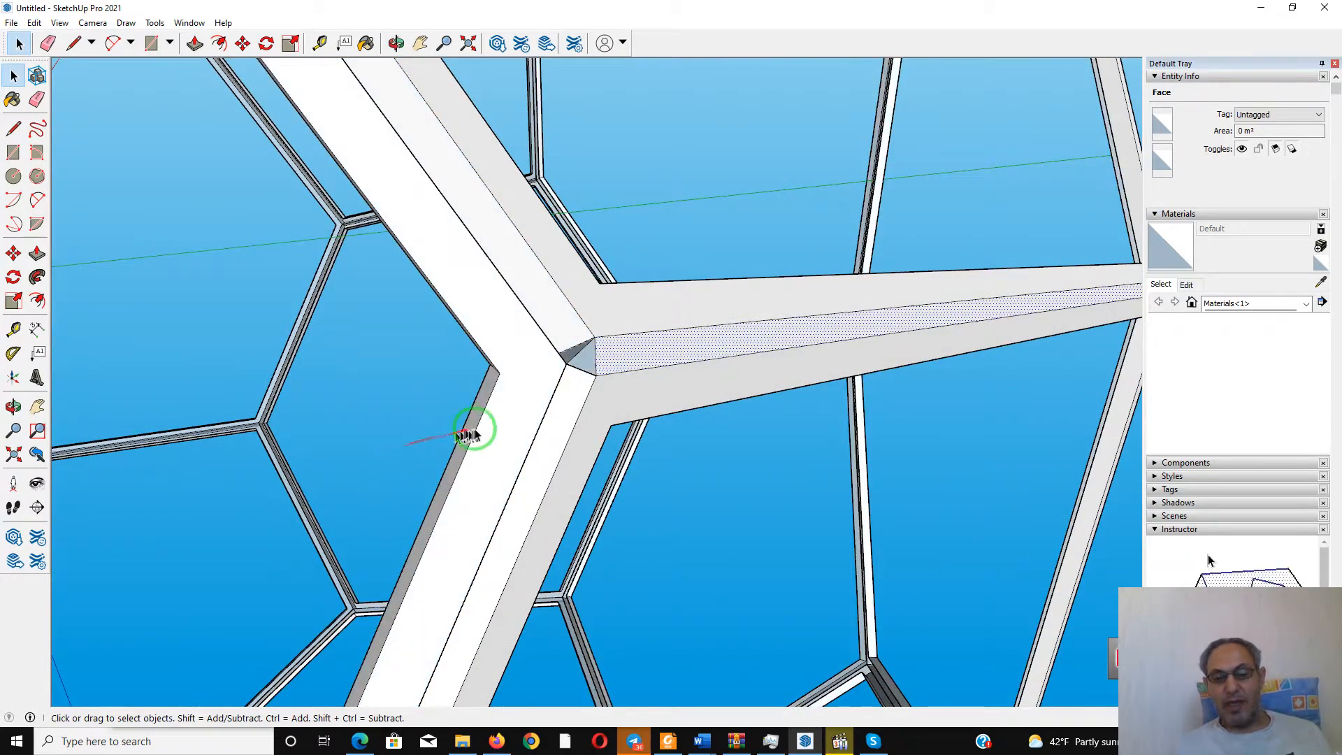
# Reverse the triangular face at this strut joint so its front side points outward
pyautogui.scroll(3, 584, 364)
pyautogui.click(602, 330)
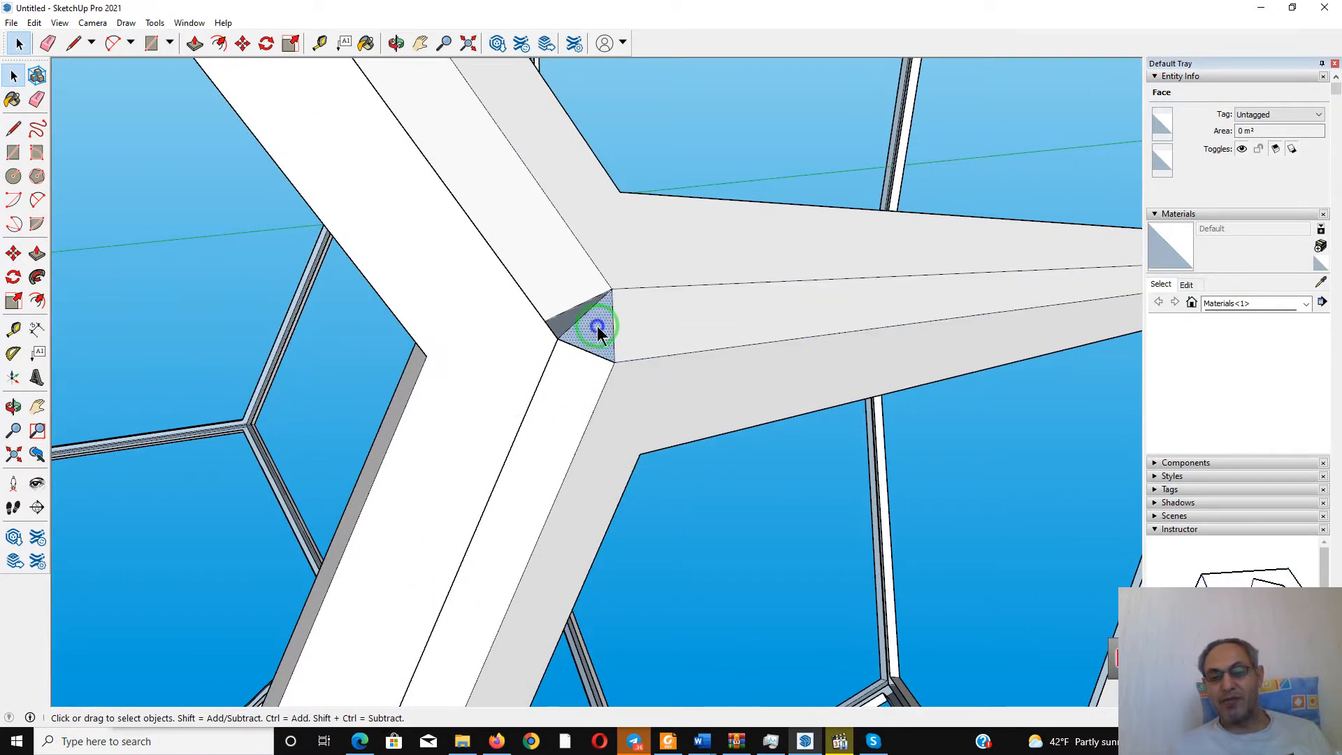
pyautogui.rightClick(602, 330)
pyautogui.click(648, 466)
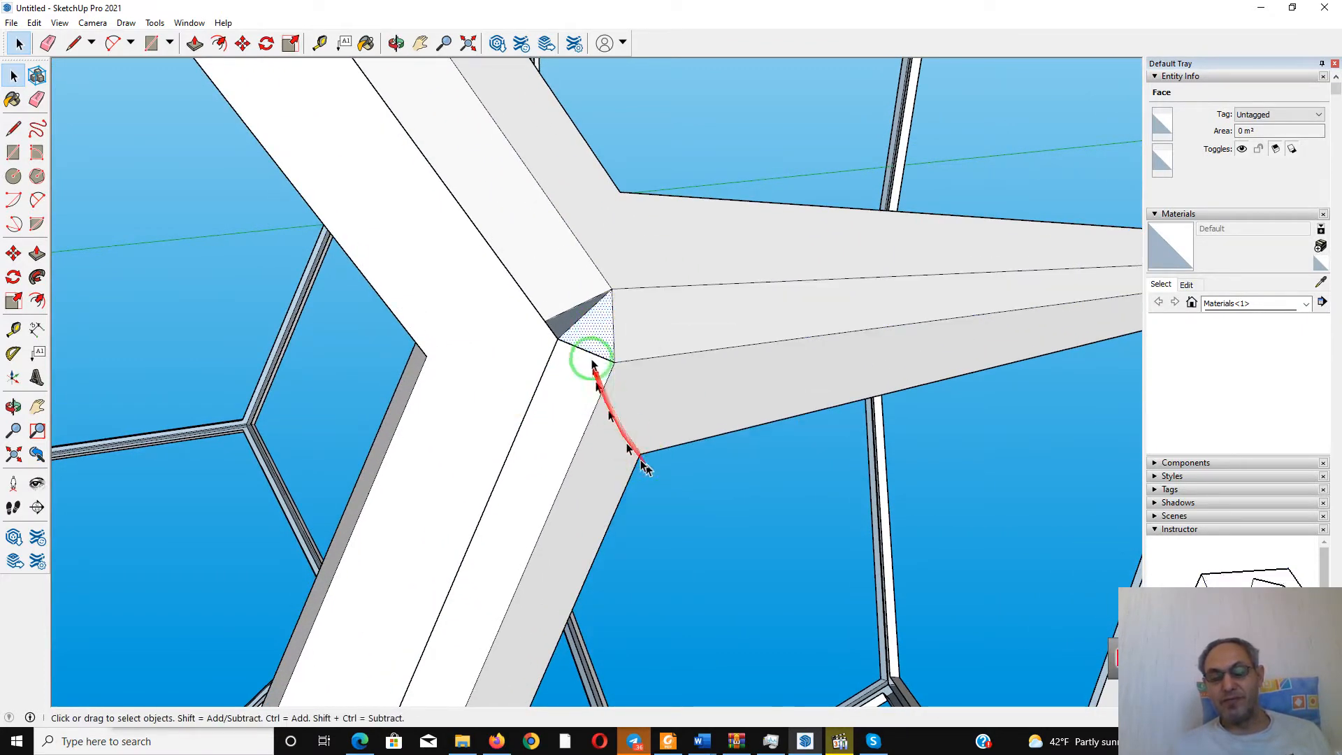
pyautogui.scroll(-4, 590, 353)
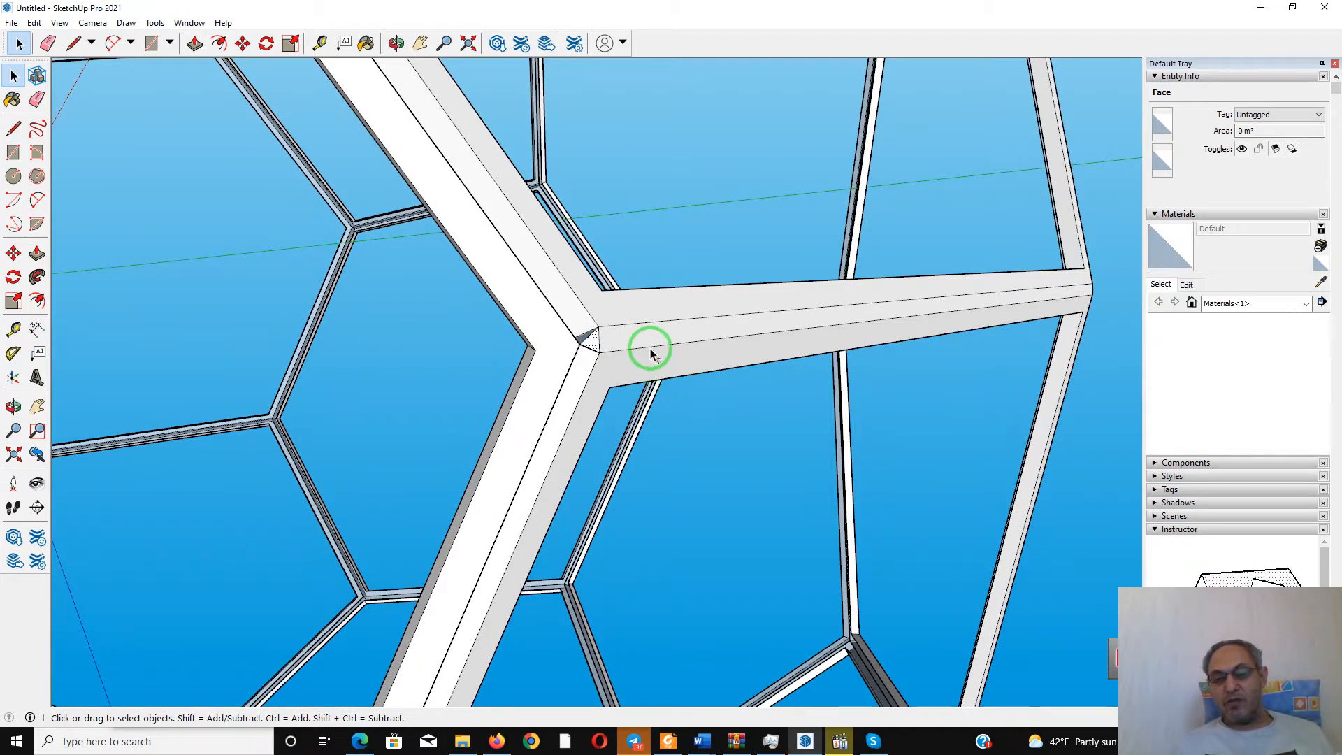
pyautogui.moveTo(632, 342); pyautogui.dragTo(599, 344, button='middle')
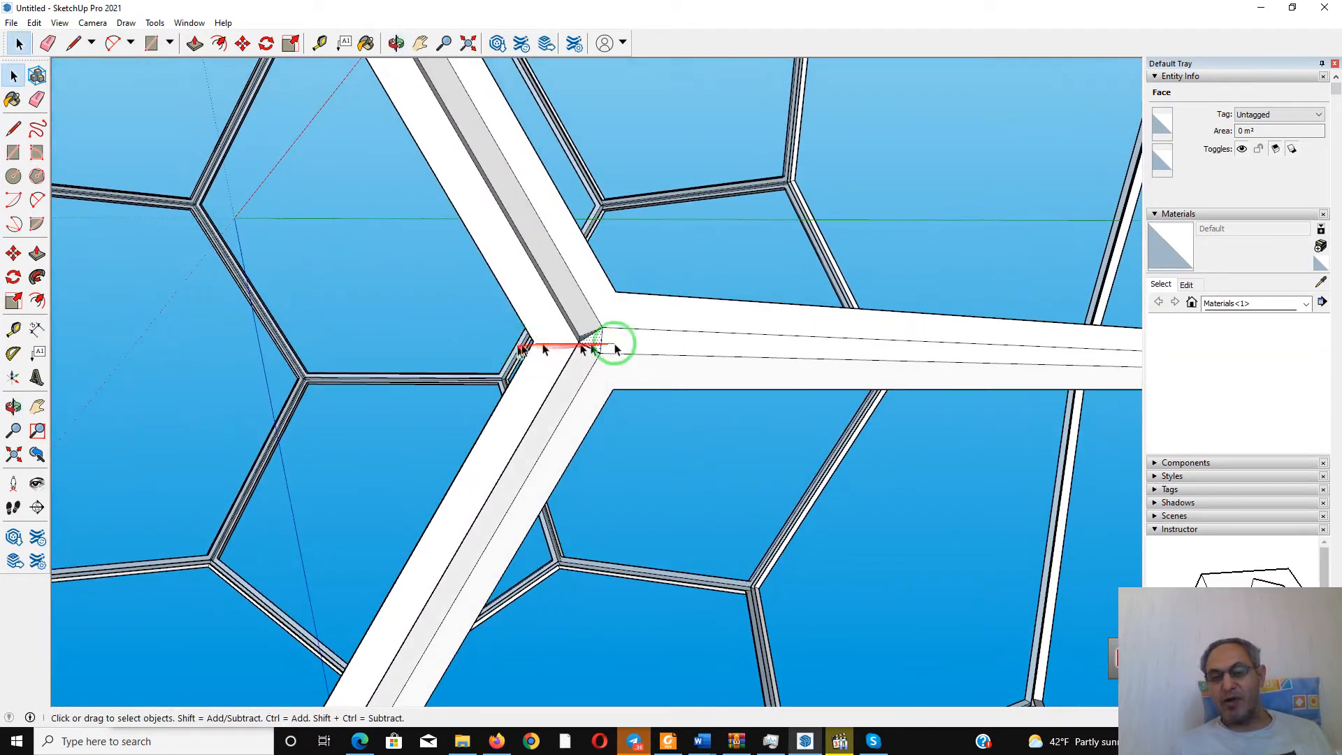
pyautogui.click(700, 346)
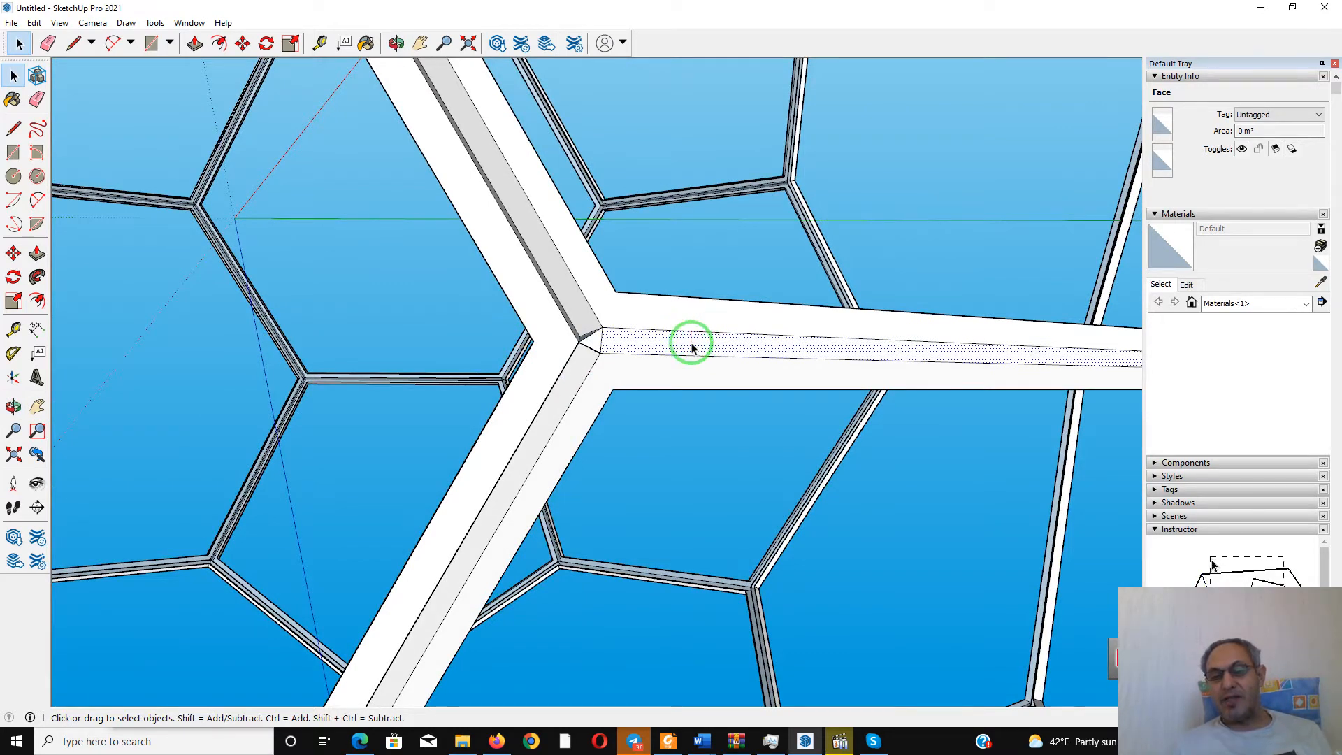
pyautogui.rightClick(693, 348)
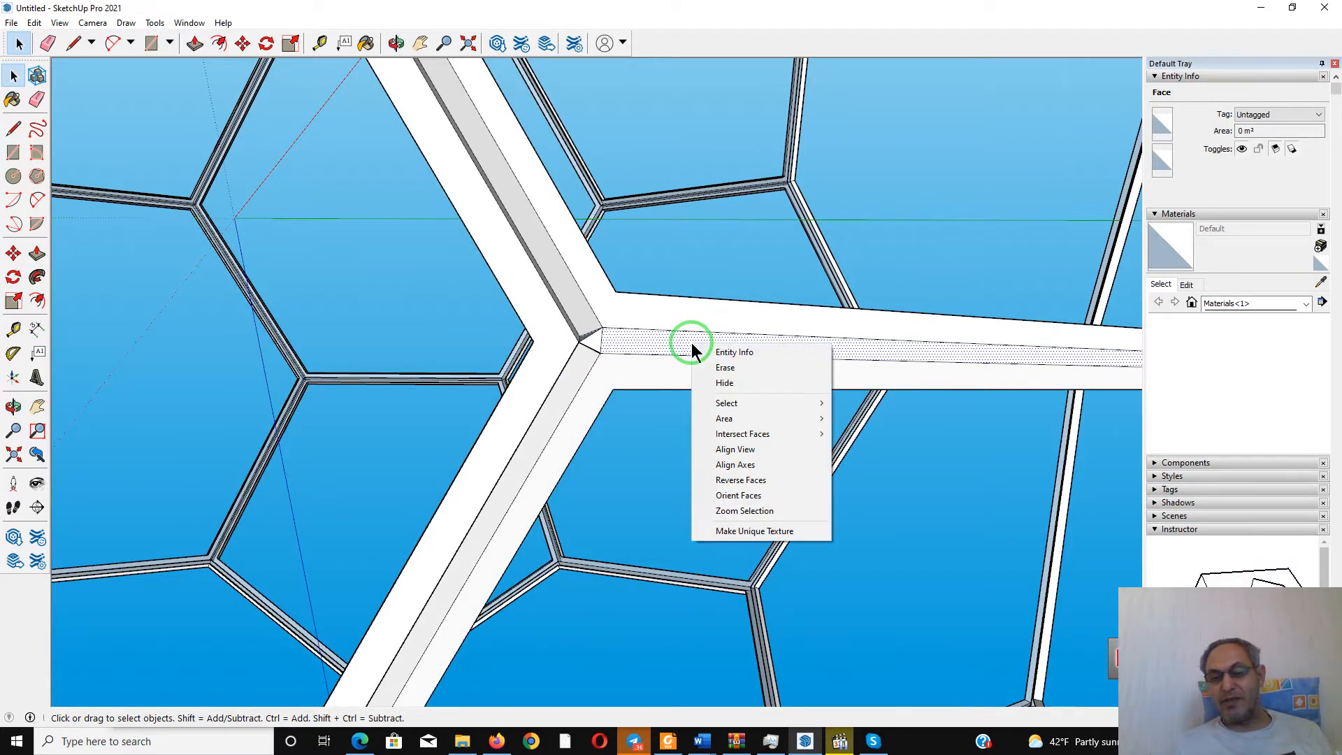
pyautogui.click(737, 496)
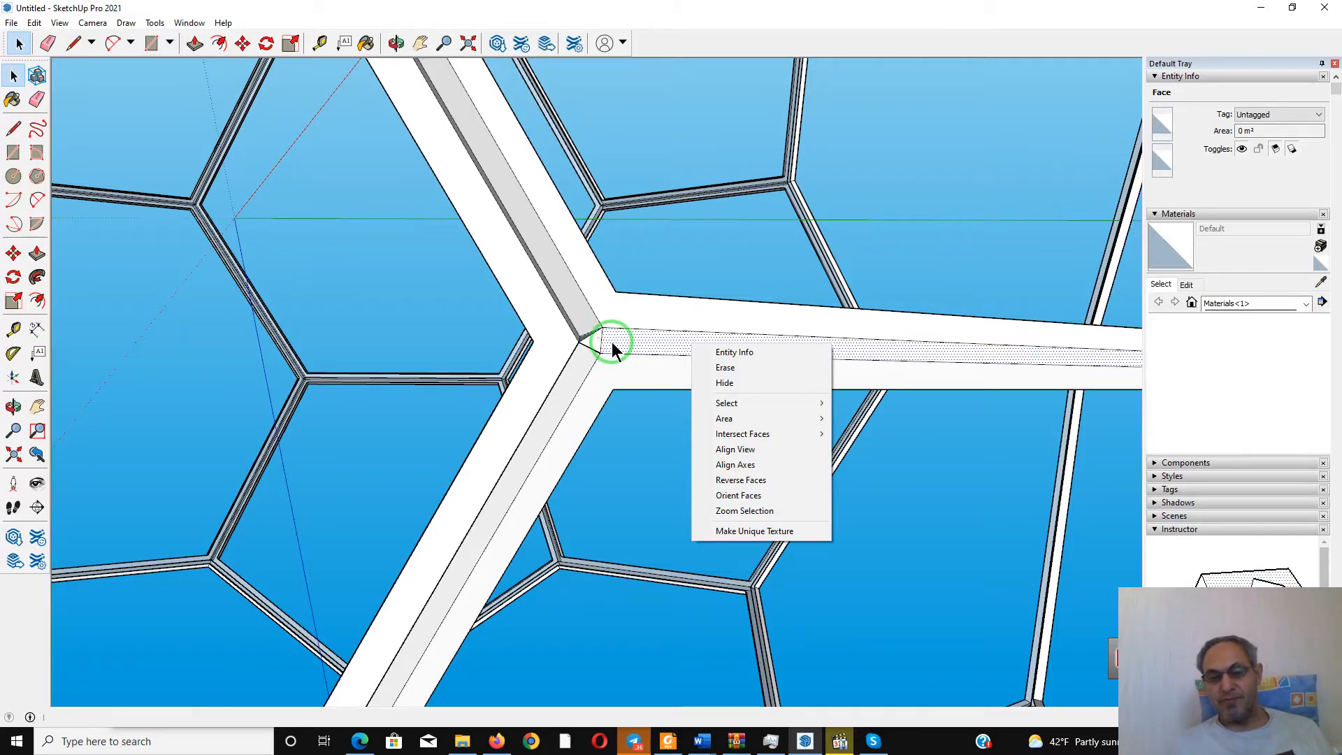
pyautogui.click(620, 377)
# Draw three connected lines between the groove corners at the lower neighbouring joint to cap it with a triangular face
pyautogui.scroll(-3, 621, 380)
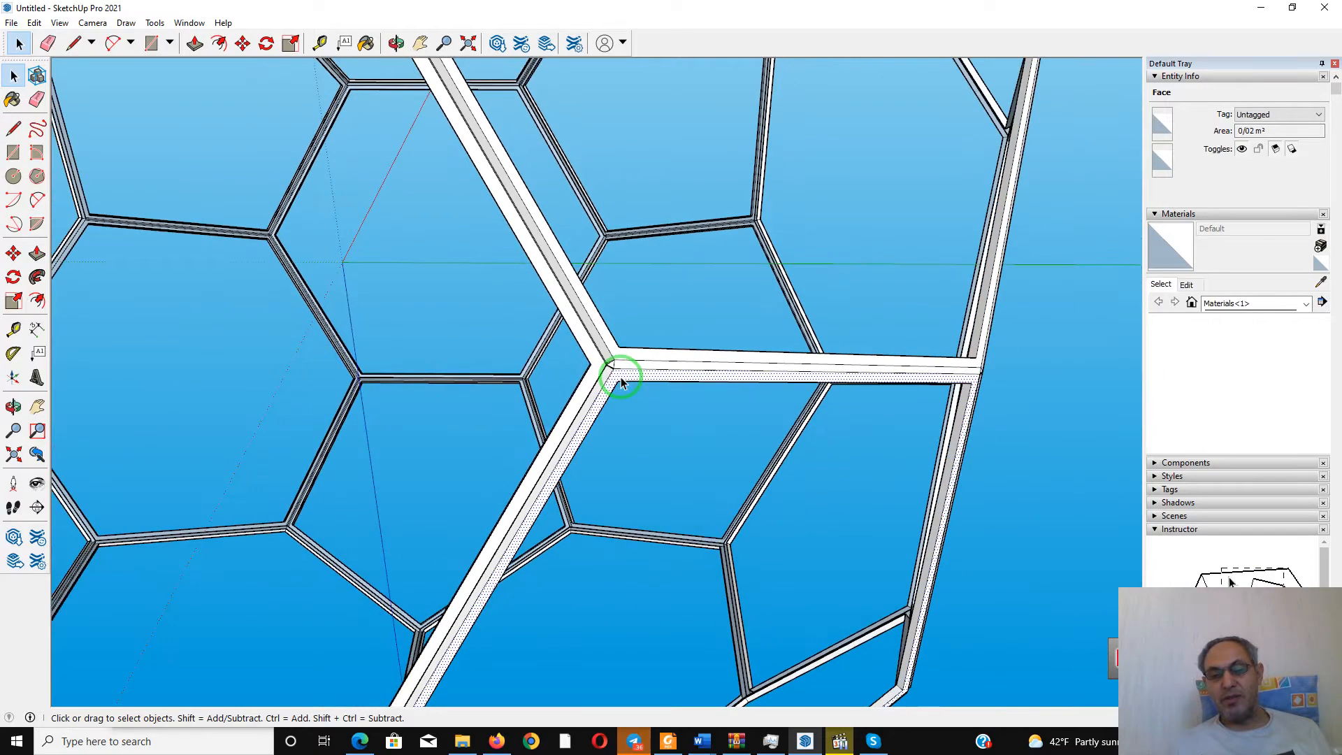
pyautogui.scroll(-2, 618, 378)
pyautogui.moveTo(614, 375); pyautogui.dragTo(634, 156, button='middle')
pyautogui.scroll(4, 635, 200)
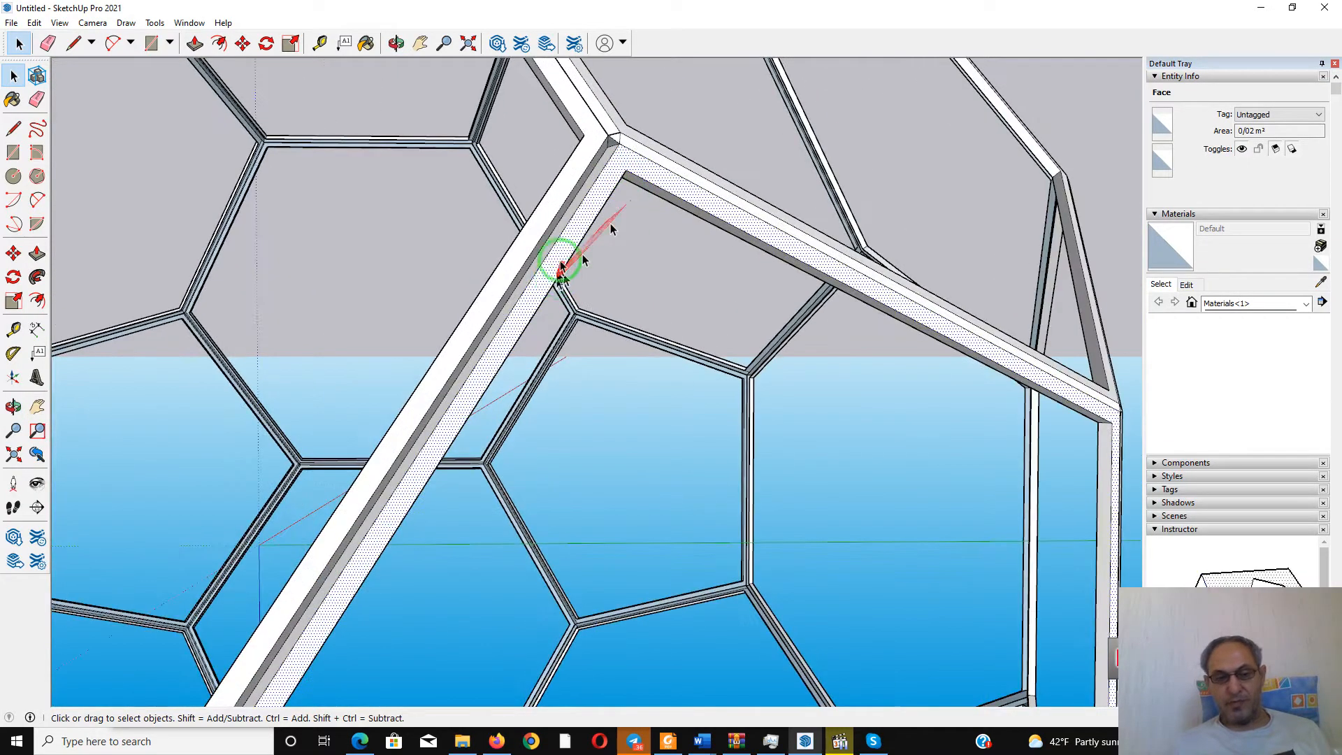
pyautogui.scroll(-2, 561, 269)
pyautogui.moveTo(374, 636); pyautogui.dragTo(419, 489, button='middle')
pyautogui.scroll(4, 329, 515)
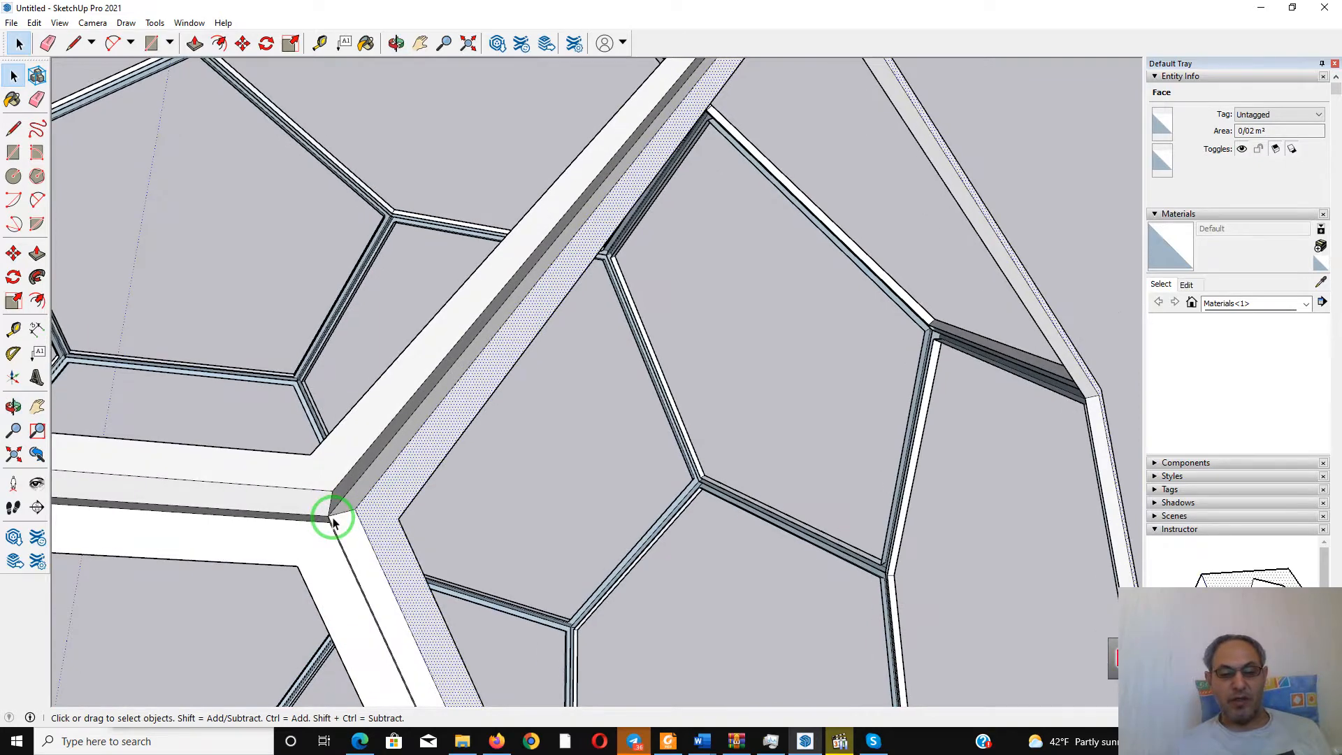
pyautogui.moveTo(332, 521); pyautogui.dragTo(216, 608, button='middle')
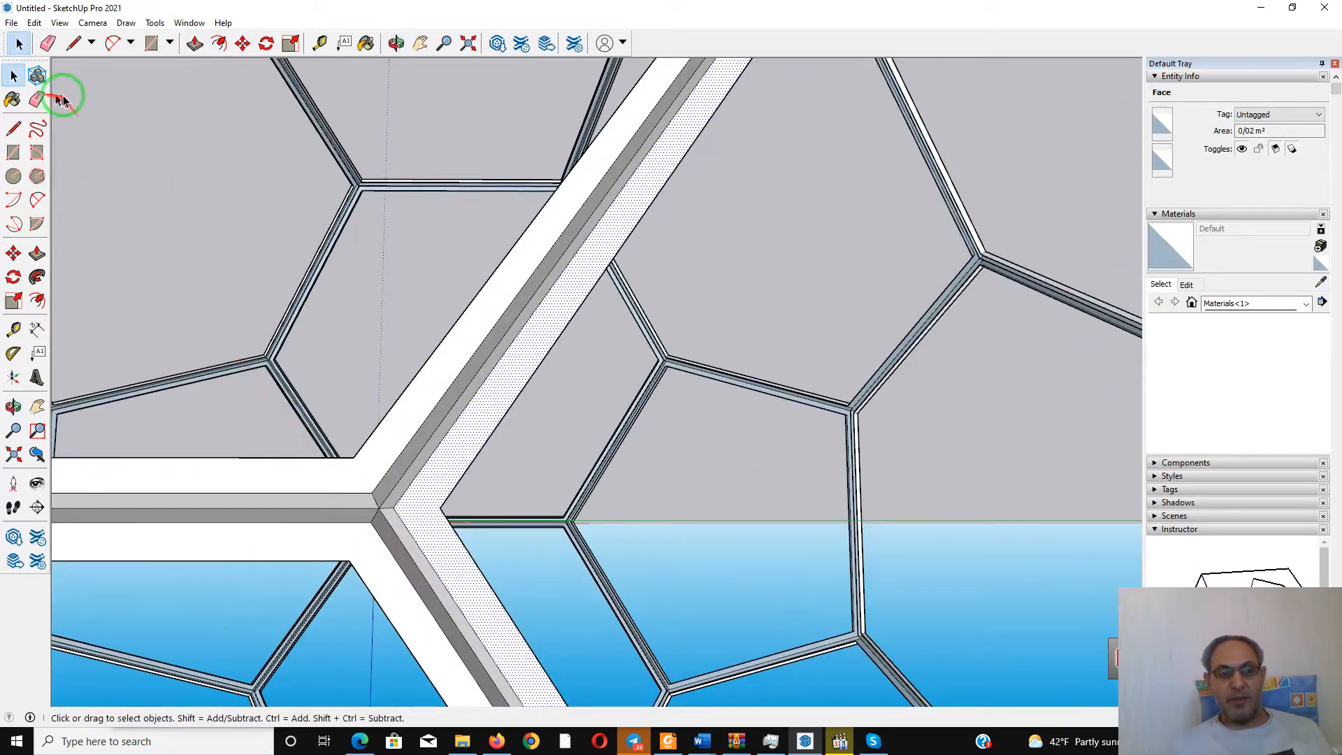
pyautogui.click(71, 46)
pyautogui.click(371, 492)
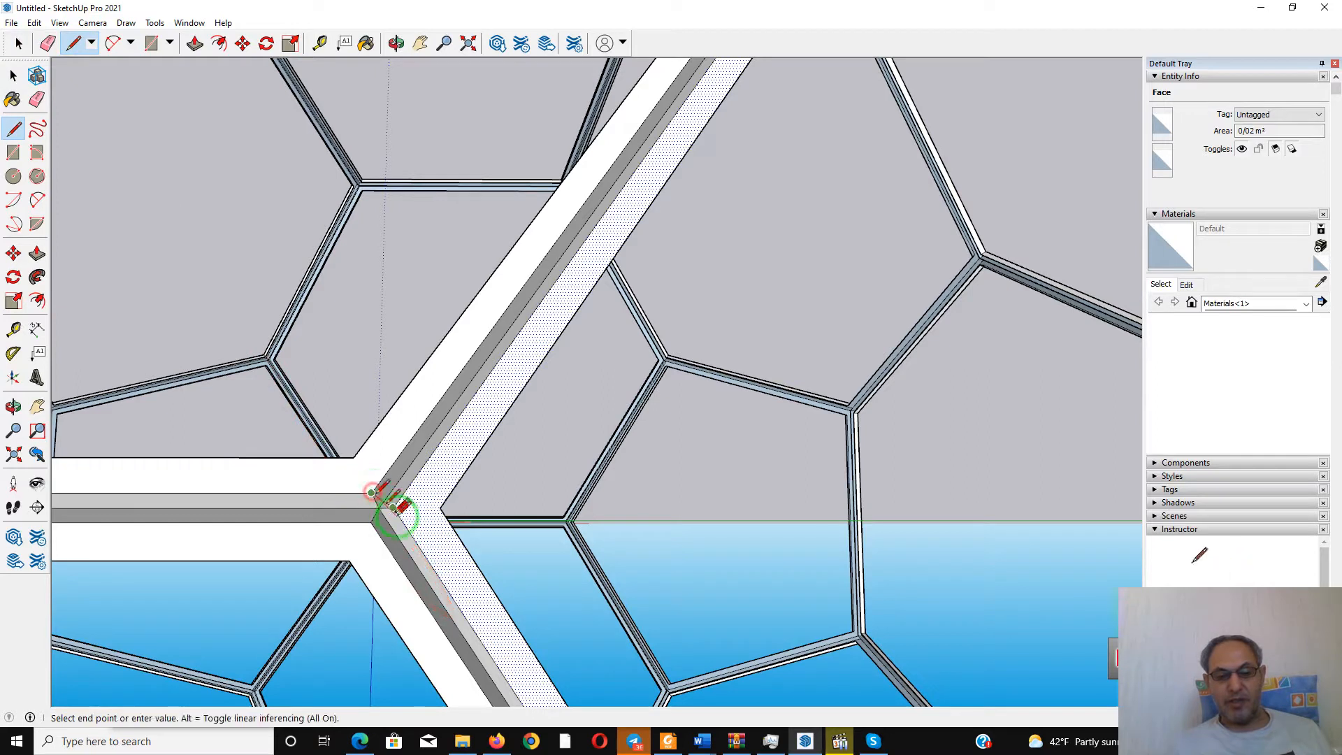
pyautogui.click(395, 506)
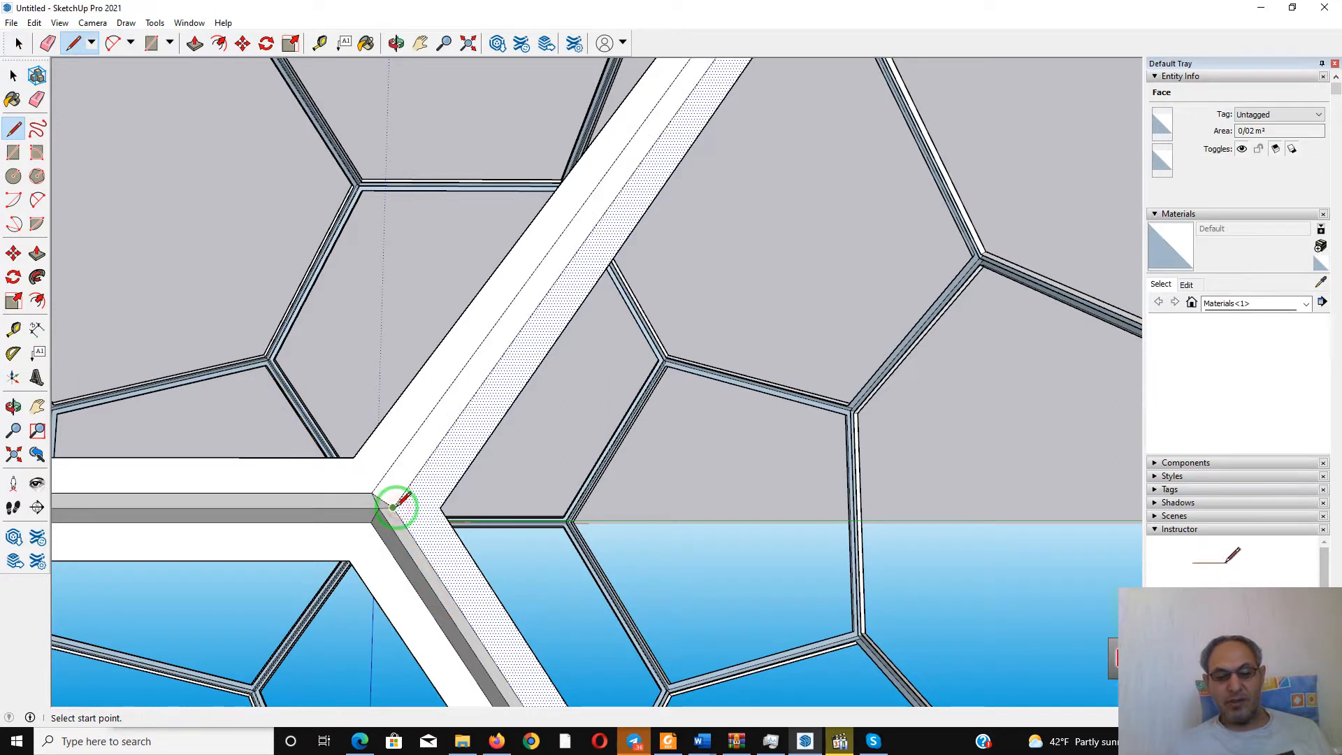
pyautogui.click(394, 509)
pyautogui.click(372, 521)
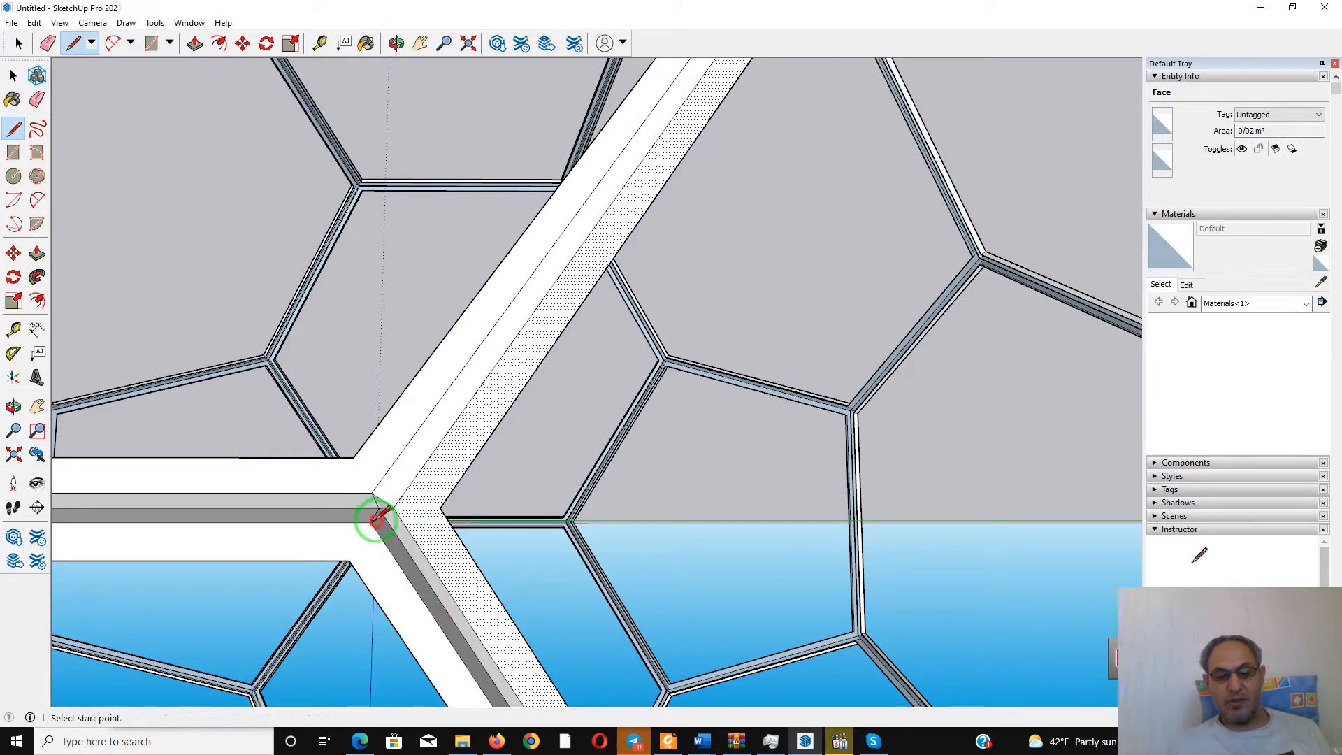
pyautogui.click(370, 522)
pyautogui.click(371, 493)
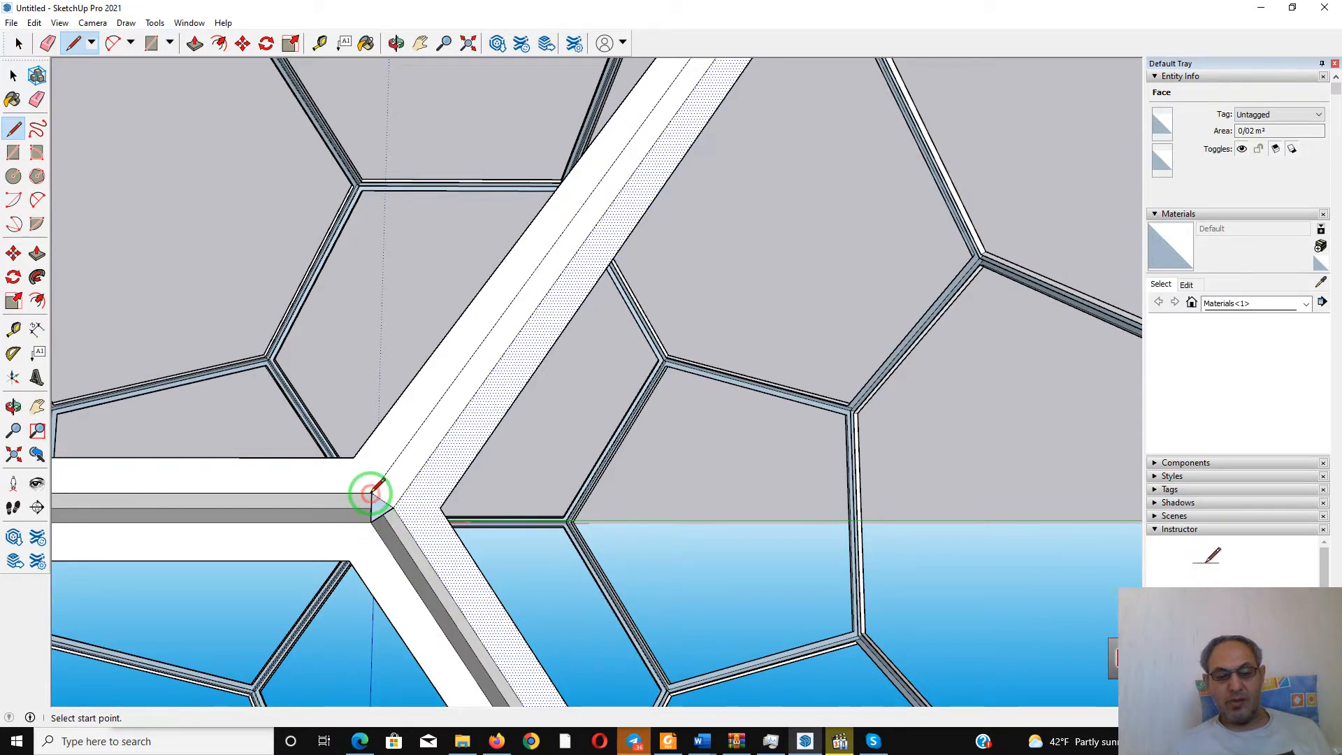
# Apply Reverse Faces to the new triangular cap at the lower joint
pyautogui.scroll(2, 415, 549)
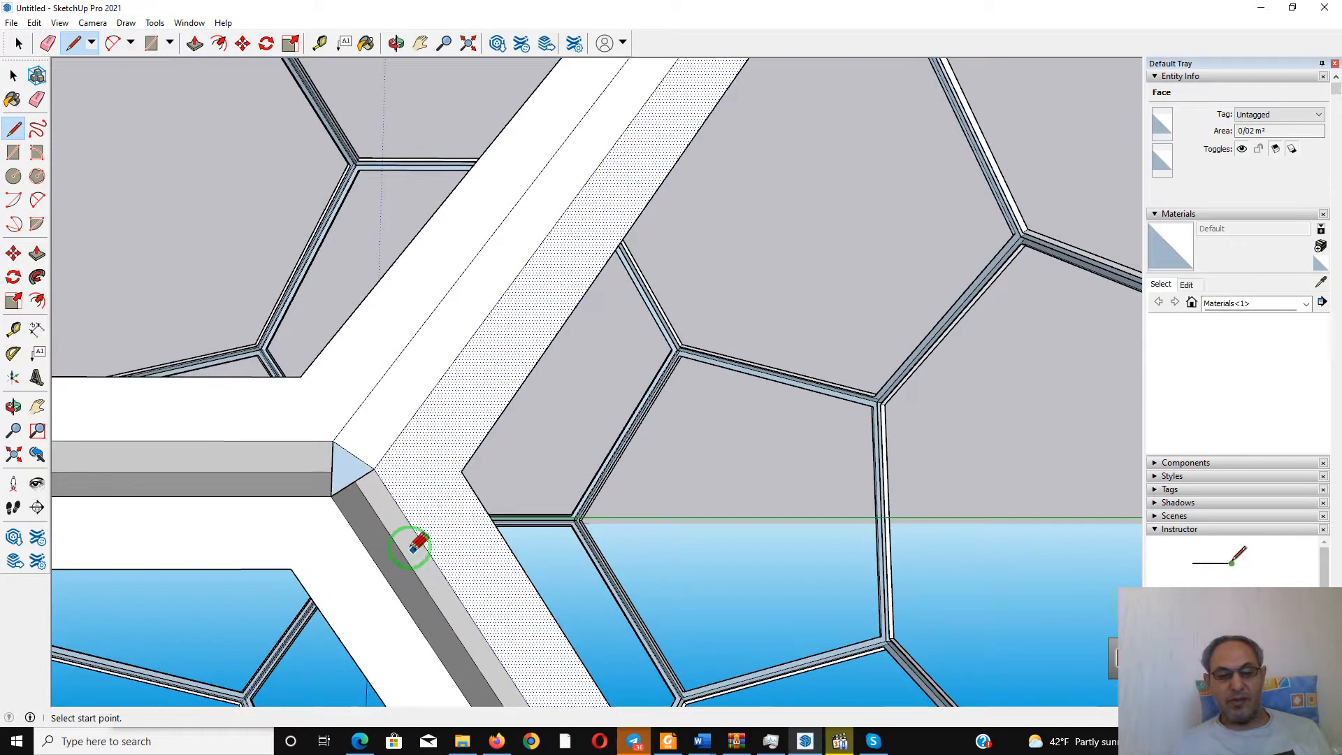
pyautogui.rightClick(345, 470)
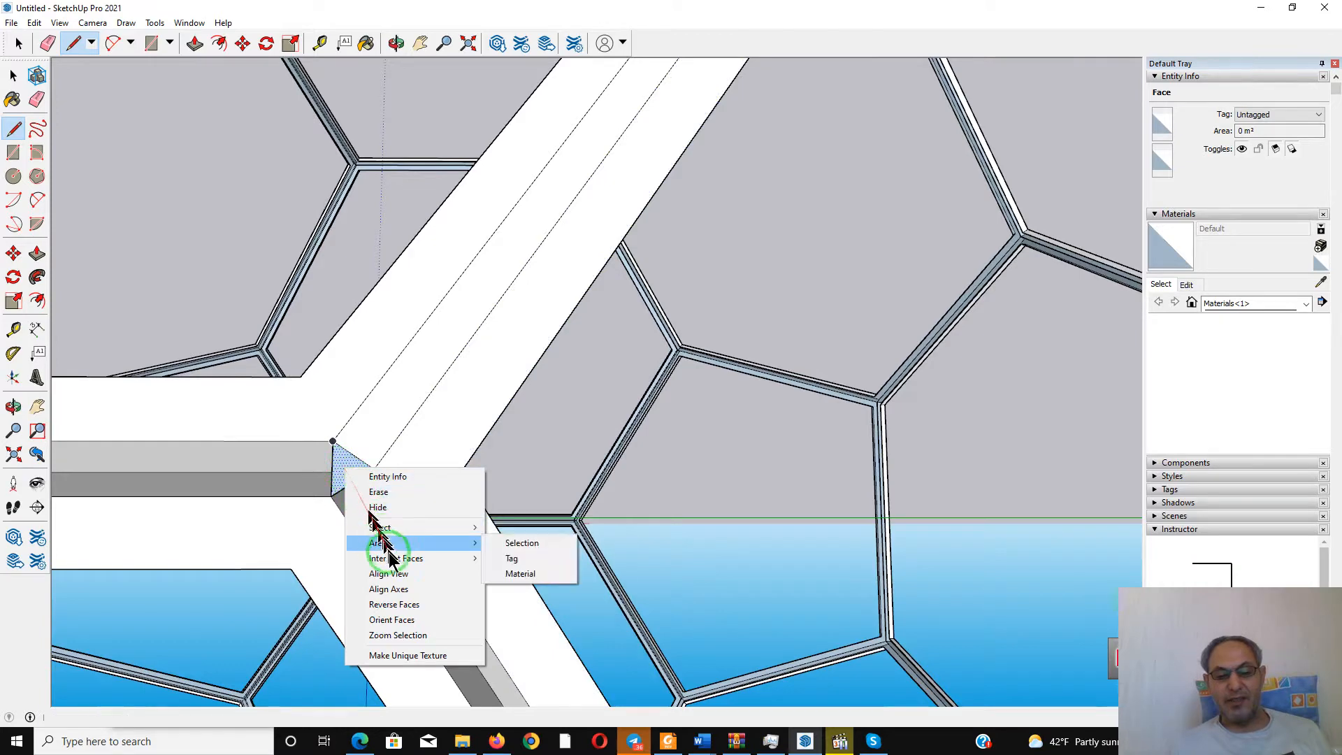
pyautogui.click(394, 605)
pyautogui.scroll(-4, 494, 389)
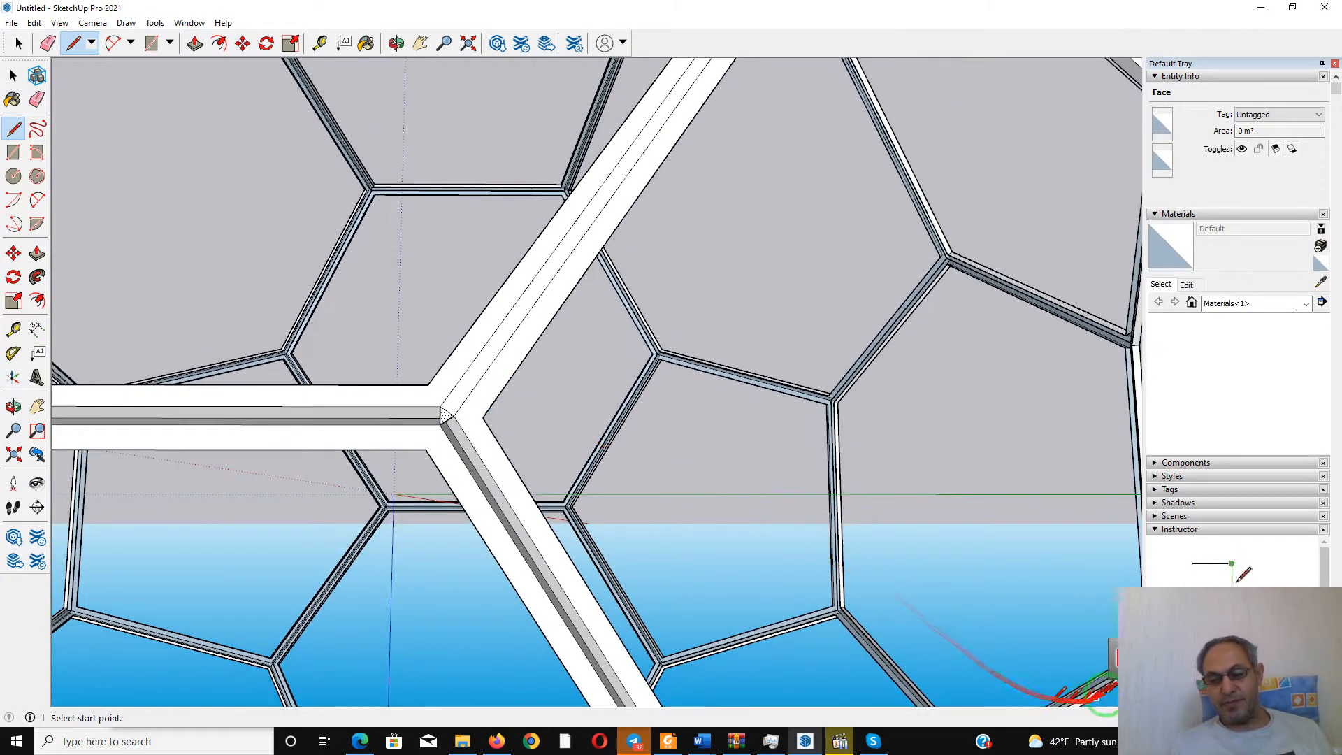
pyautogui.hotkey('shift', 'z')
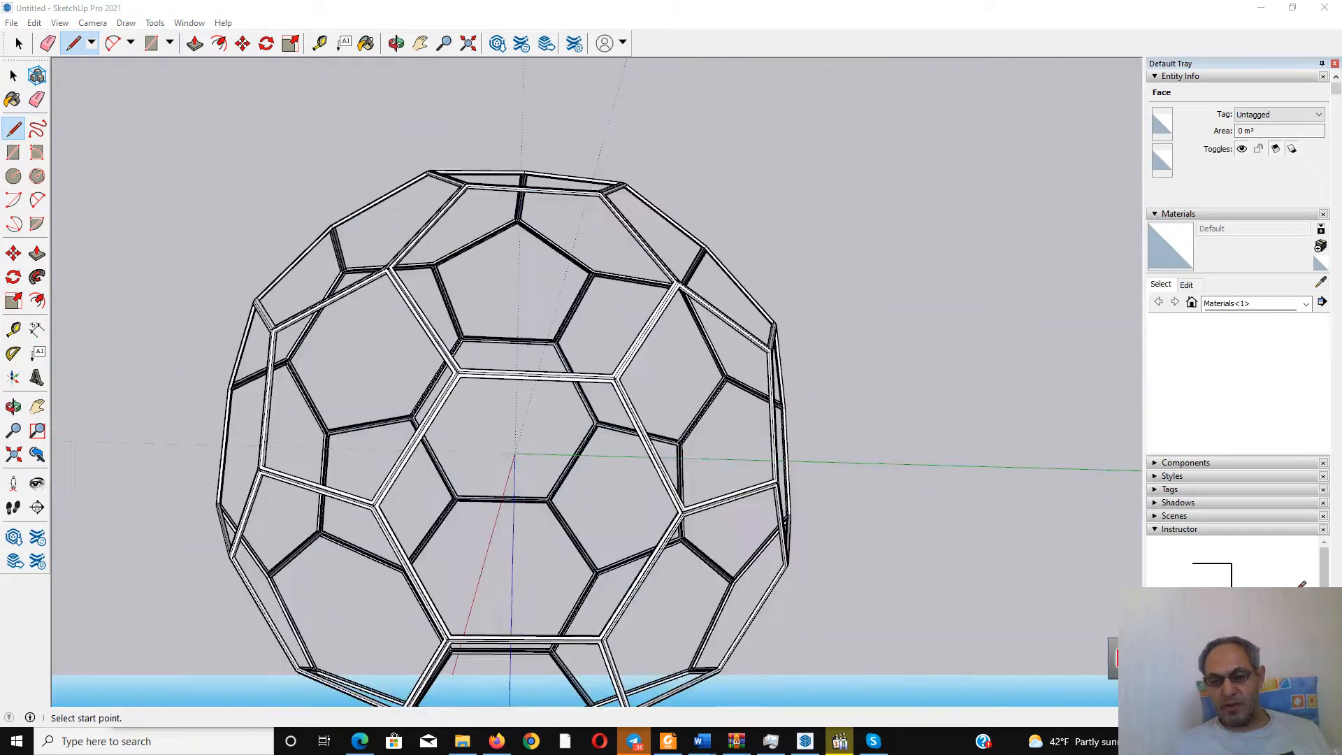
# Save the model to the Desktop as a SketchUp file named GoldenSelection
pyautogui.scroll(6, 583, 378)
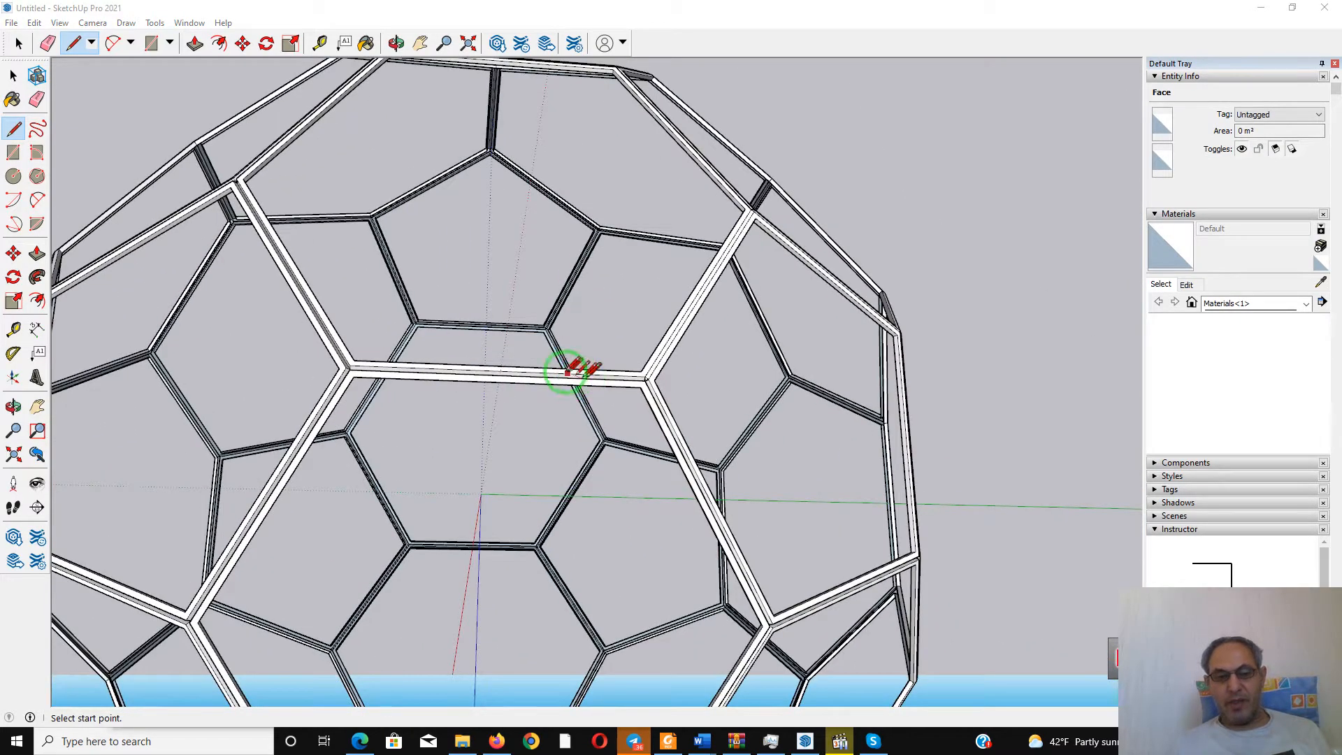
pyautogui.moveTo(354, 399)
pyautogui.mouseDown(button='middle')
pyautogui.moveTo(483, 458)
pyautogui.moveTo(493, 378)
pyautogui.mouseUp(button='middle')
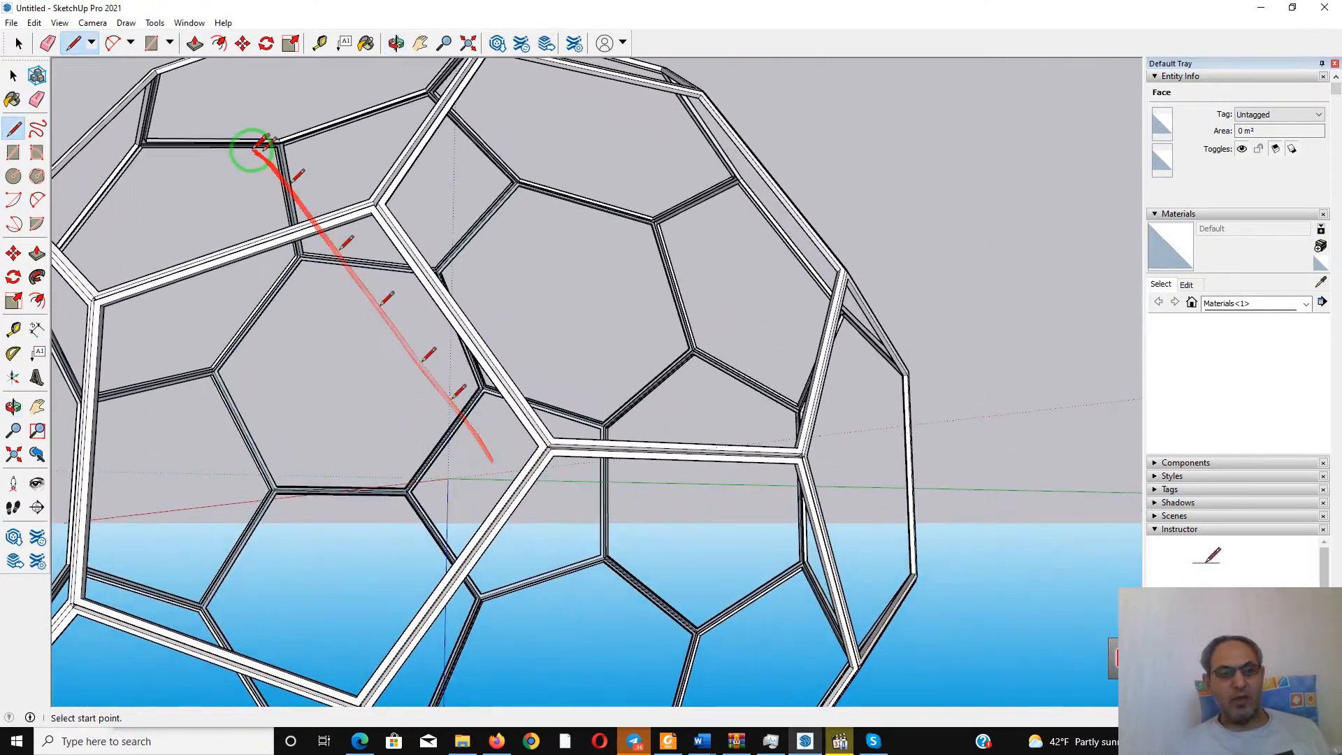
pyautogui.click(12, 23)
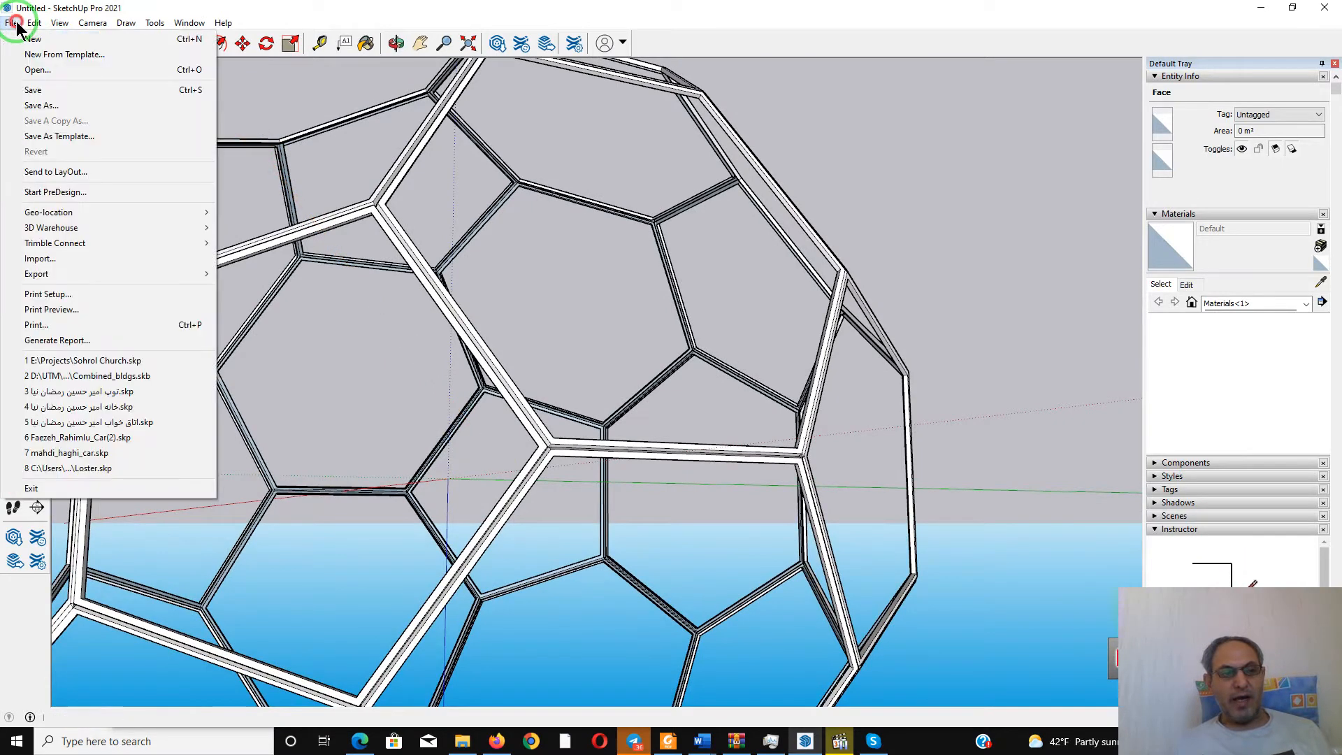
pyautogui.click(36, 105)
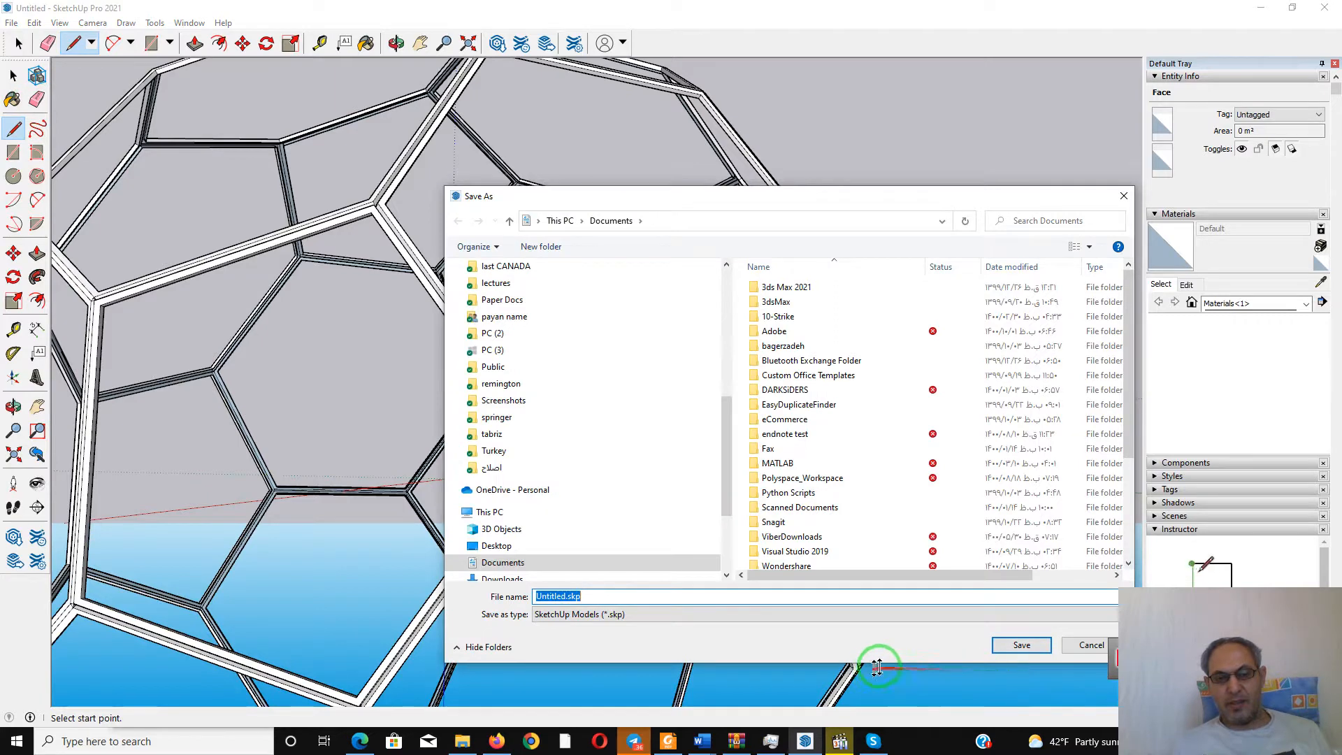
pyautogui.moveTo(808, 201); pyautogui.dragTo(674, 207)
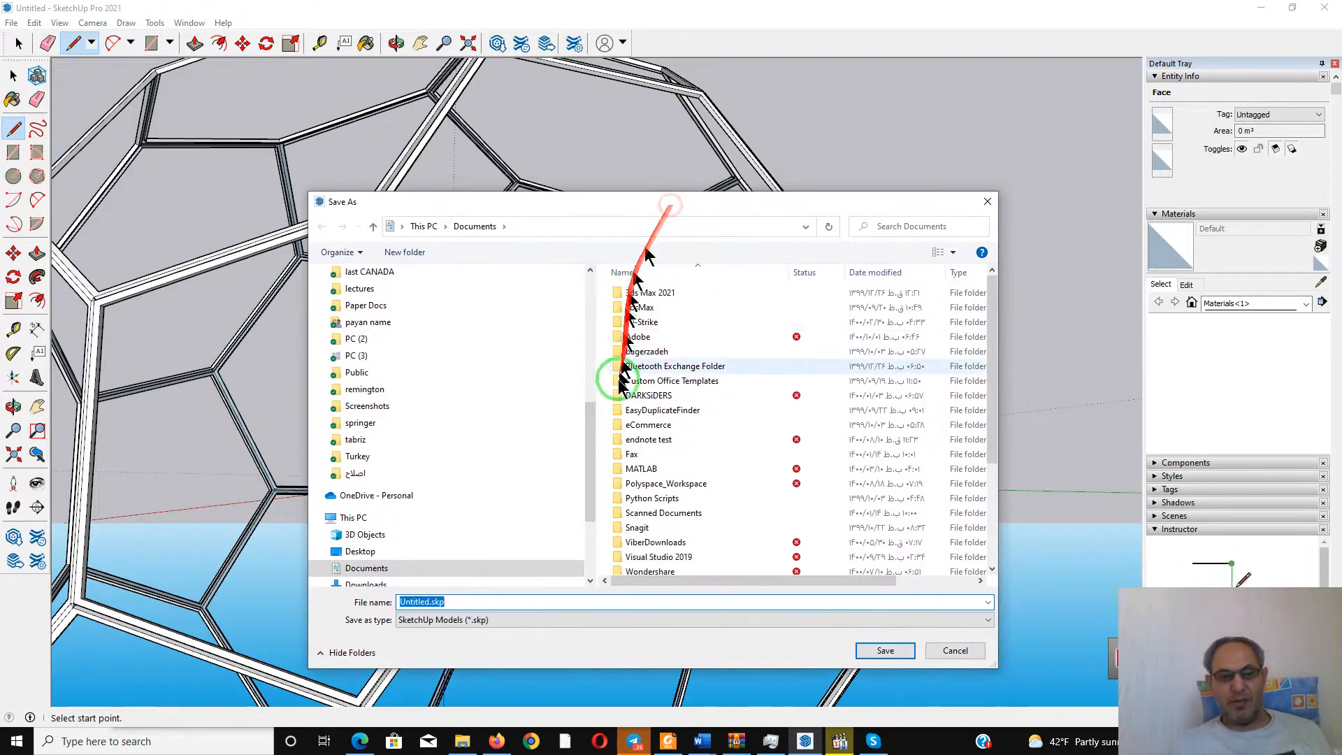
pyautogui.moveTo(591, 447); pyautogui.dragTo(589, 314)
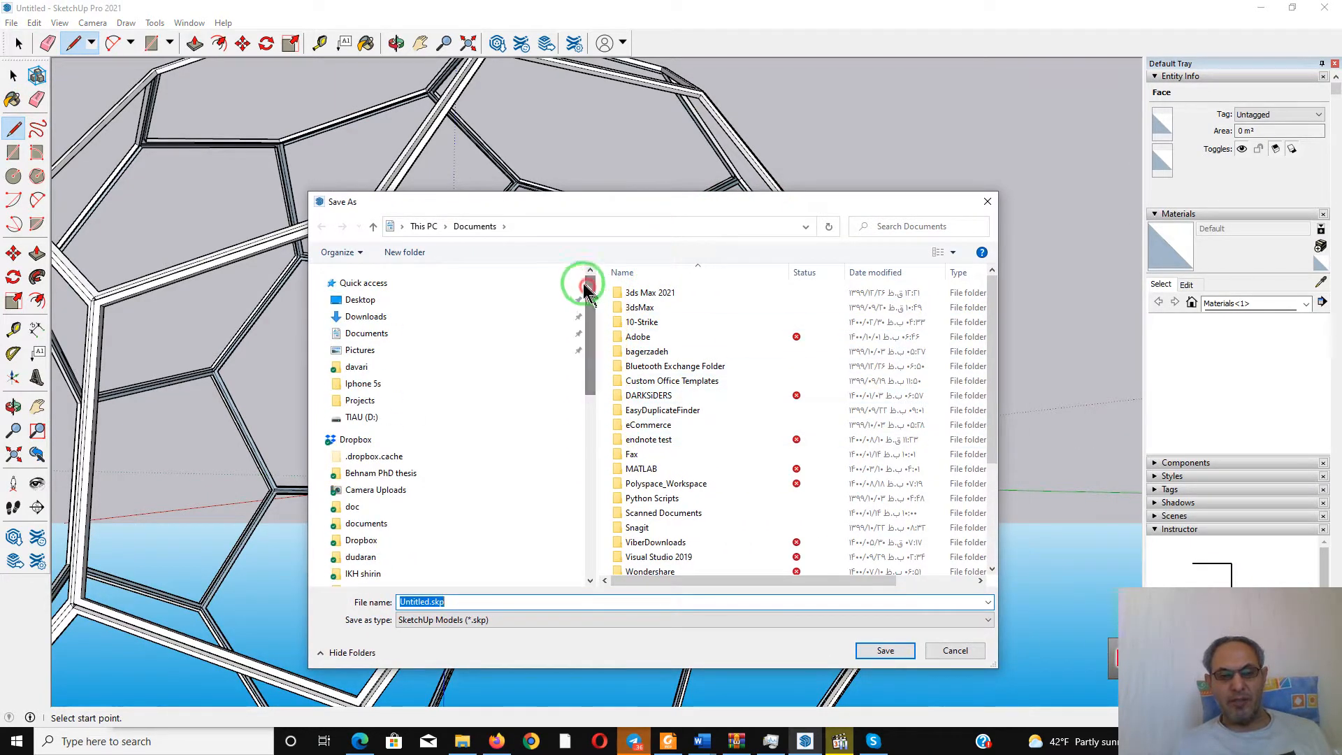
pyautogui.click(359, 300)
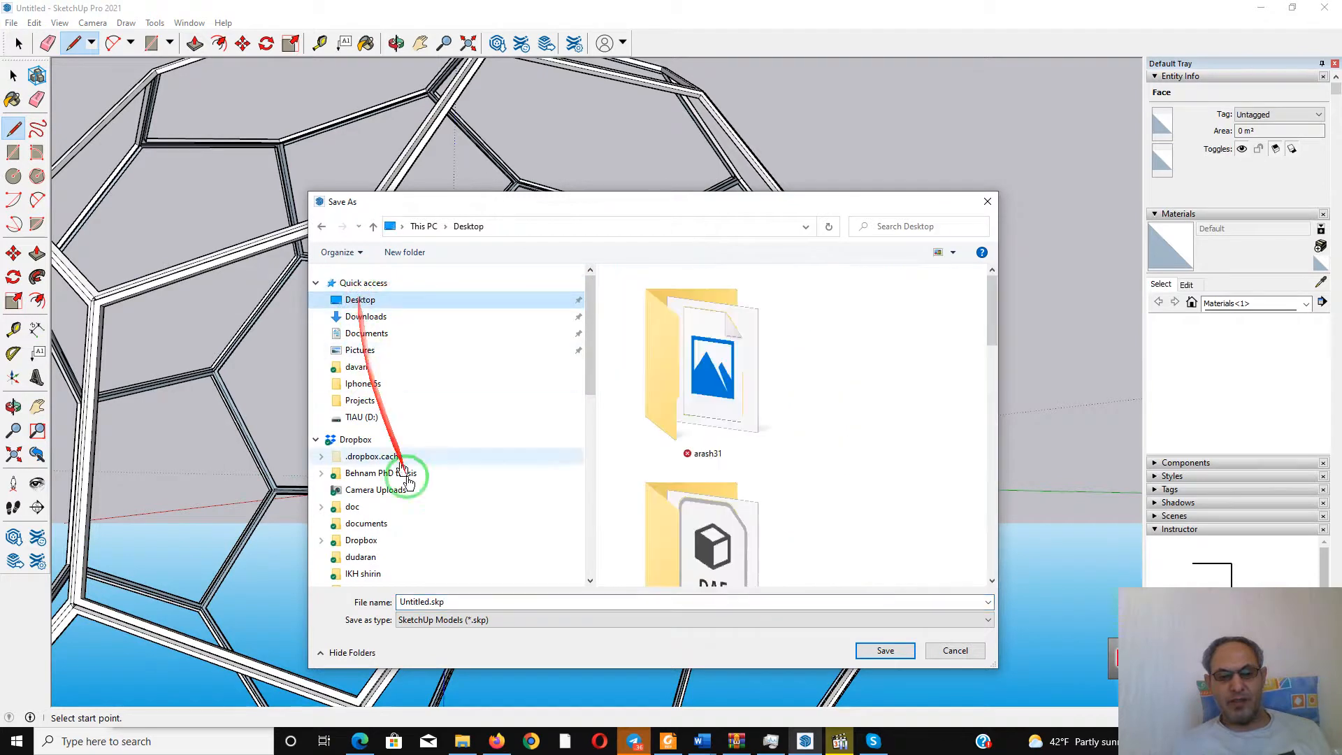
pyautogui.doubleClick(420, 602)
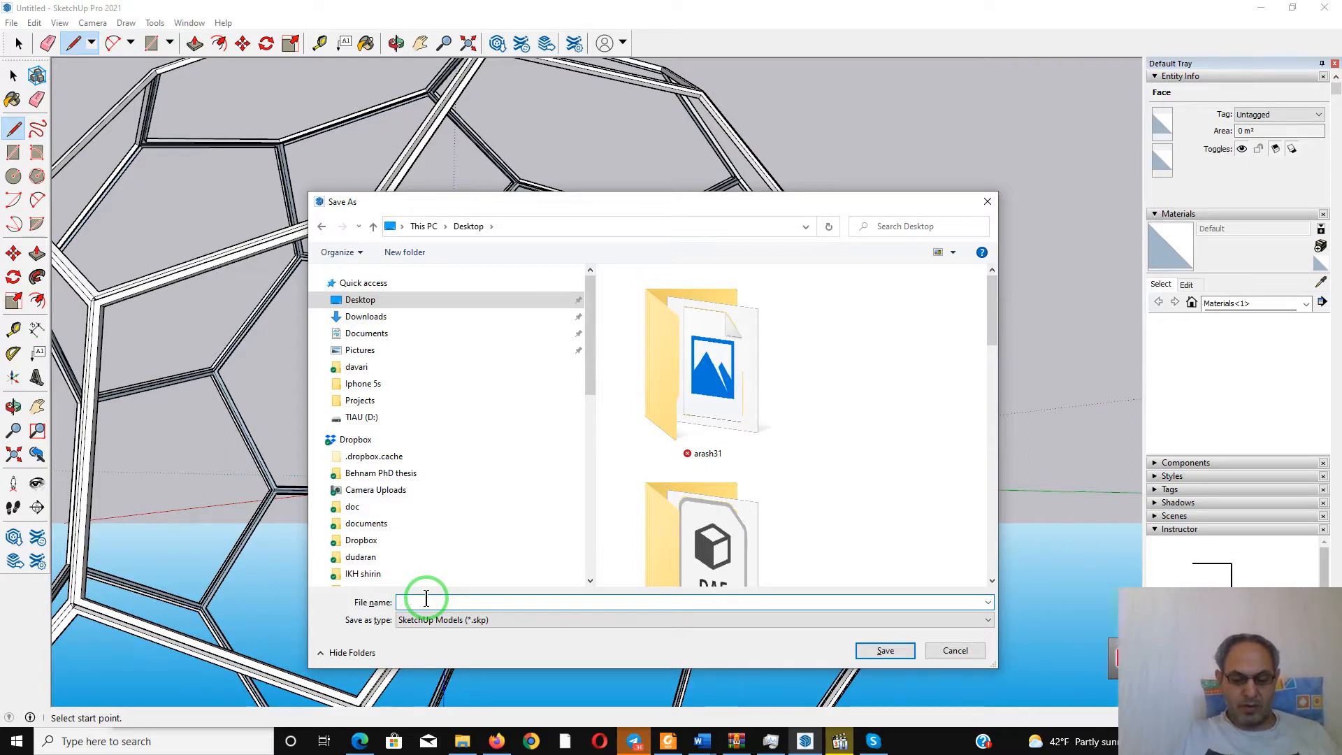
pyautogui.write('GoldenSelection')
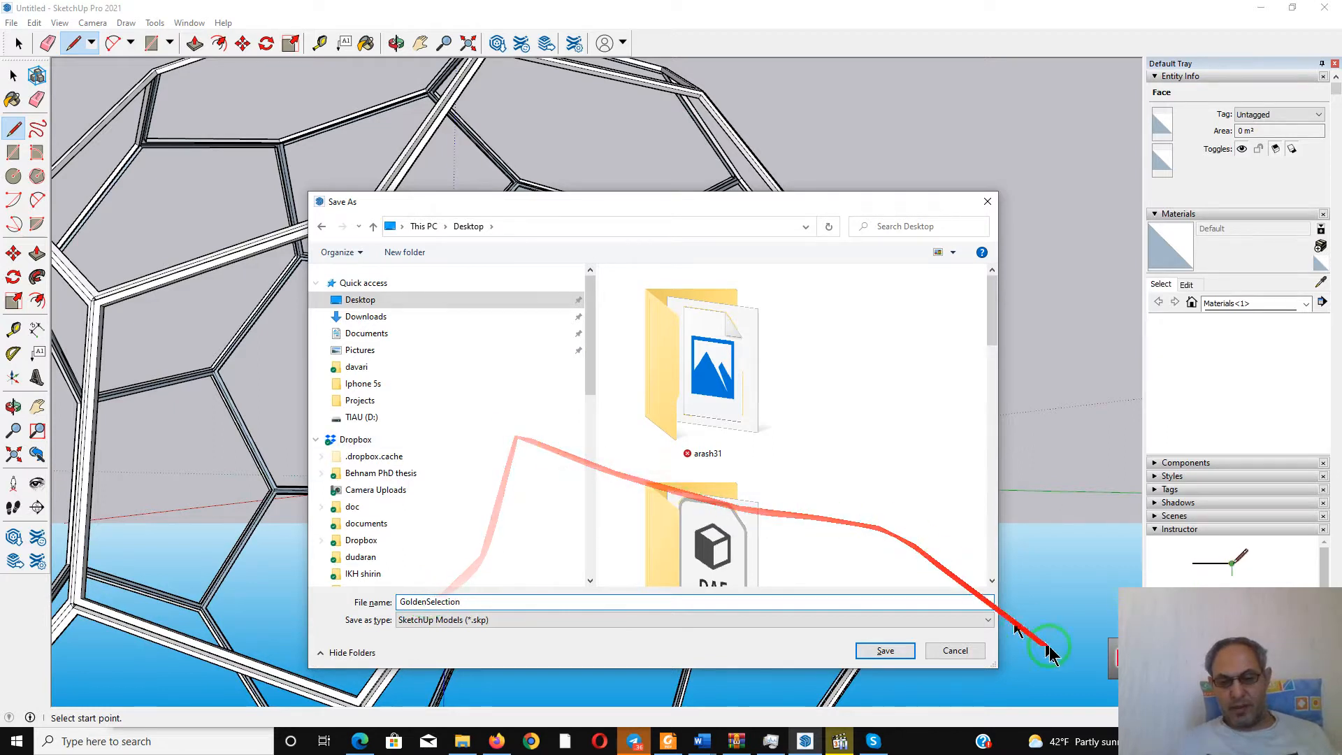
pyautogui.click(885, 652)
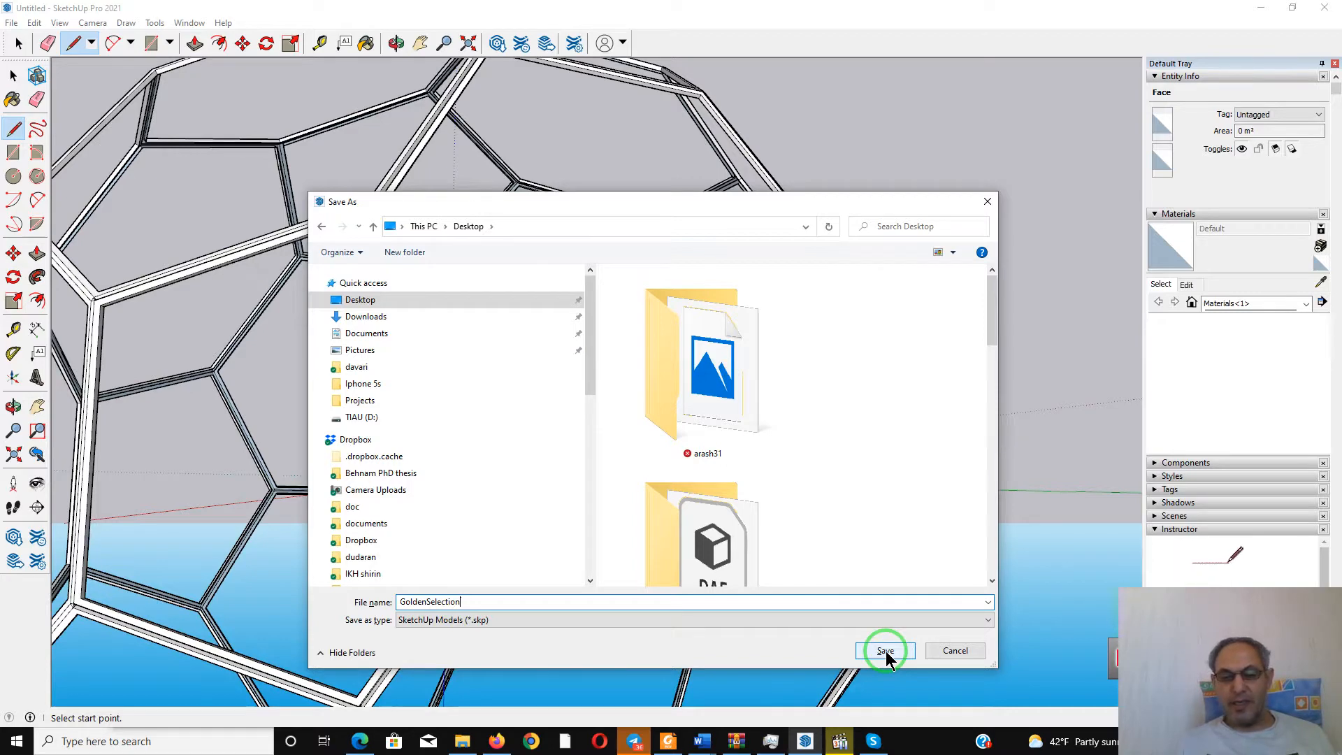
pyautogui.click(885, 651)
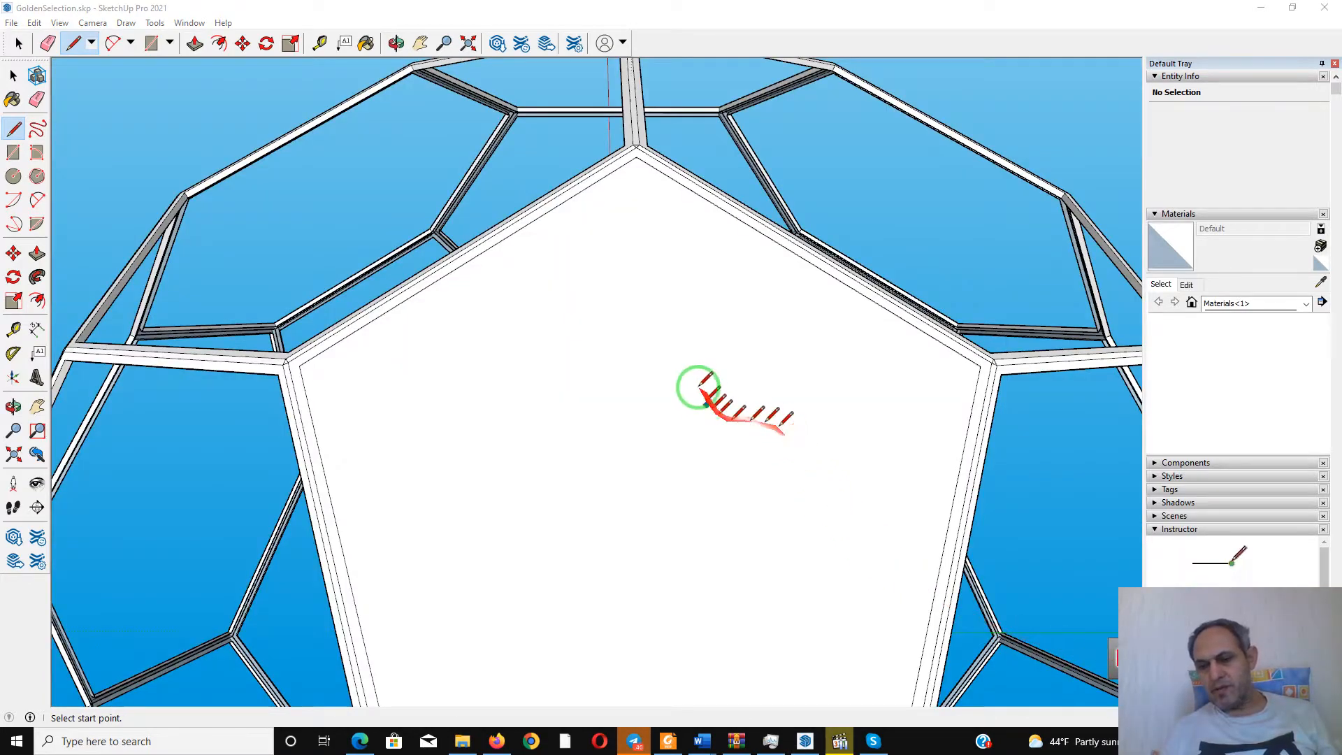
# Erase the large pentagonal face that fills one of the frame's openings, leaving its surrounding struts in place
pyautogui.scroll(-4, 684, 318)
pyautogui.moveTo(684, 314)
pyautogui.mouseDown(button='middle')
pyautogui.moveTo(666, 363)
pyautogui.moveTo(590, 458)
pyautogui.moveTo(619, 162)
pyautogui.mouseUp(button='middle')
pyautogui.scroll(5, 599, 335)
pyautogui.scroll(-5, 621, 155)
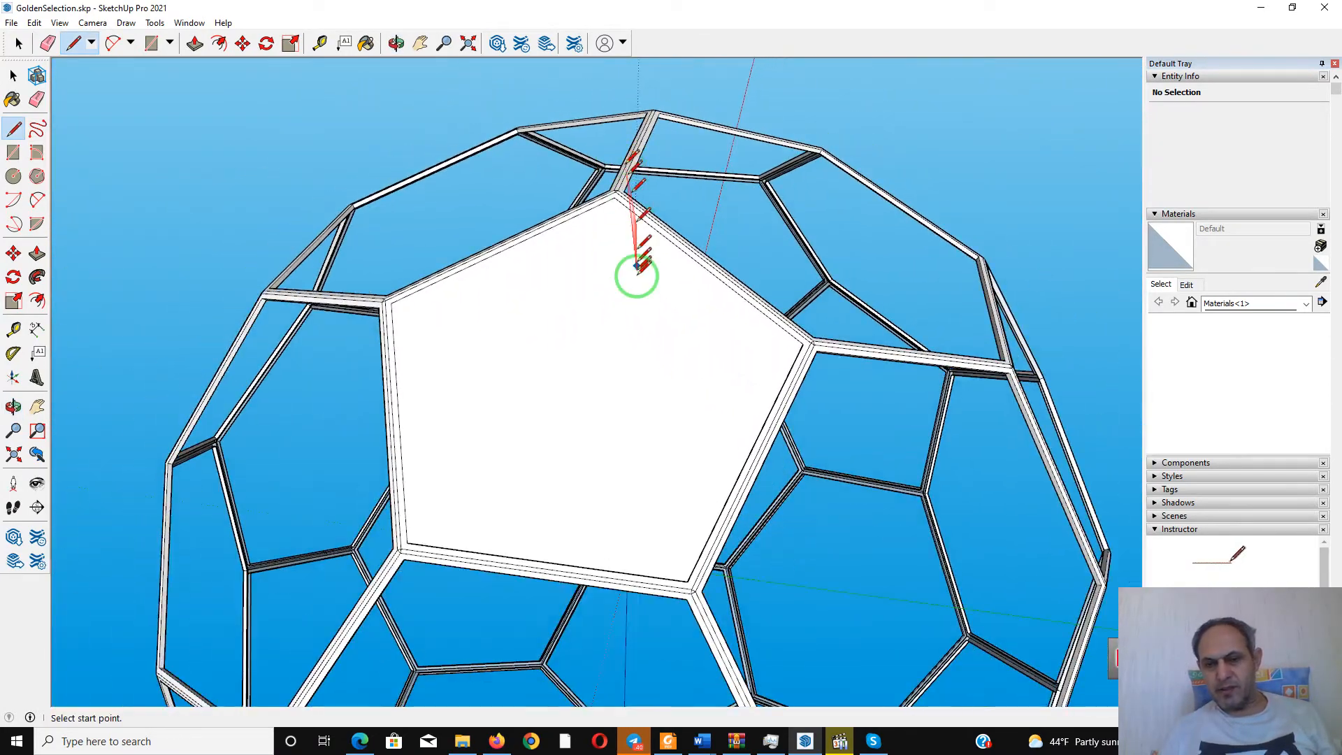
pyautogui.moveTo(636, 269); pyautogui.dragTo(511, 297, button='middle')
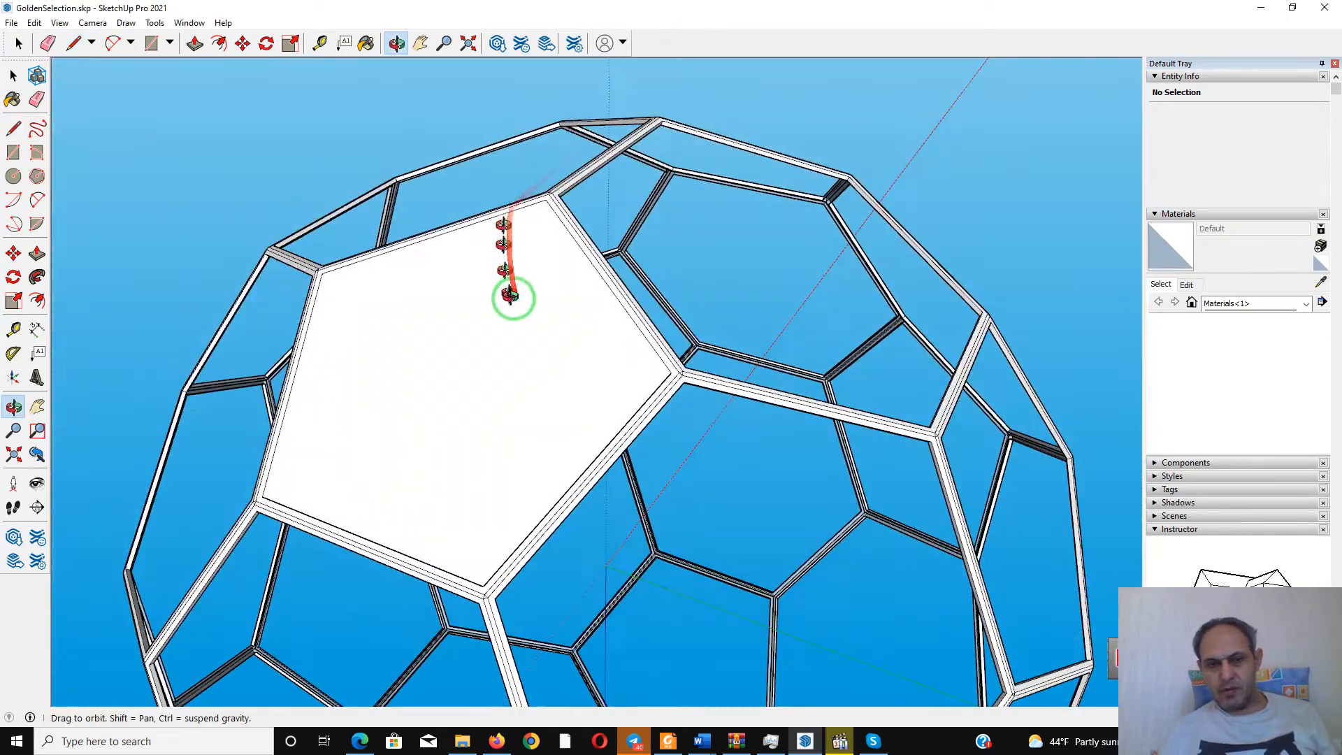
pyautogui.scroll(3, 554, 209)
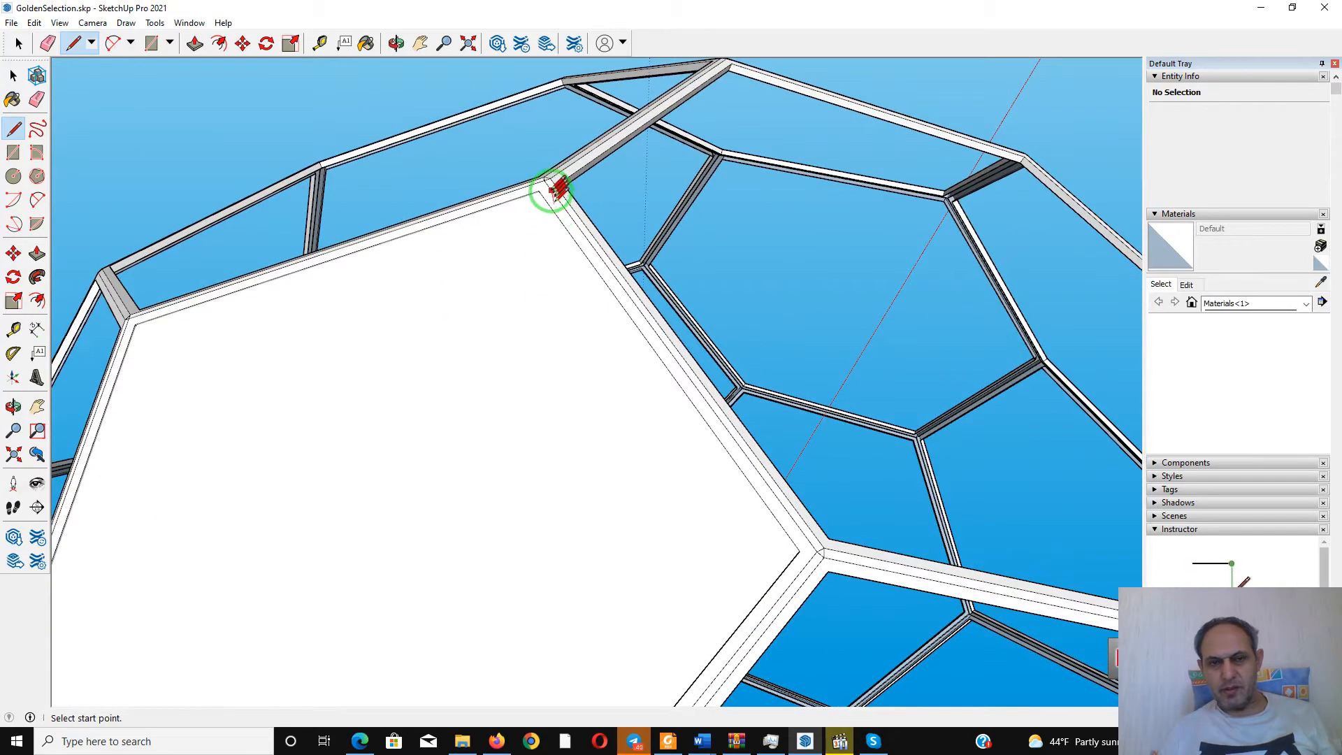
pyautogui.scroll(-5, 523, 392)
pyautogui.moveTo(522, 412); pyautogui.dragTo(453, 398, button='middle')
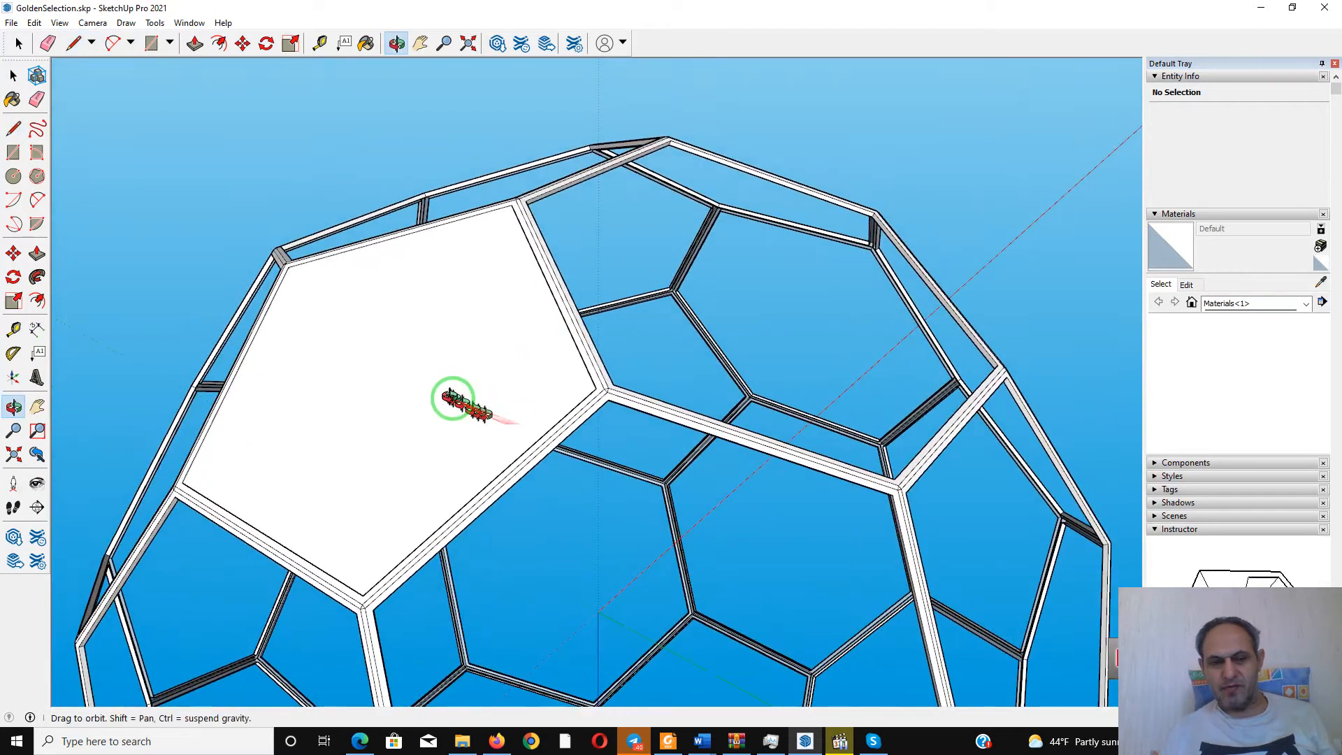
pyautogui.rightClick(404, 353)
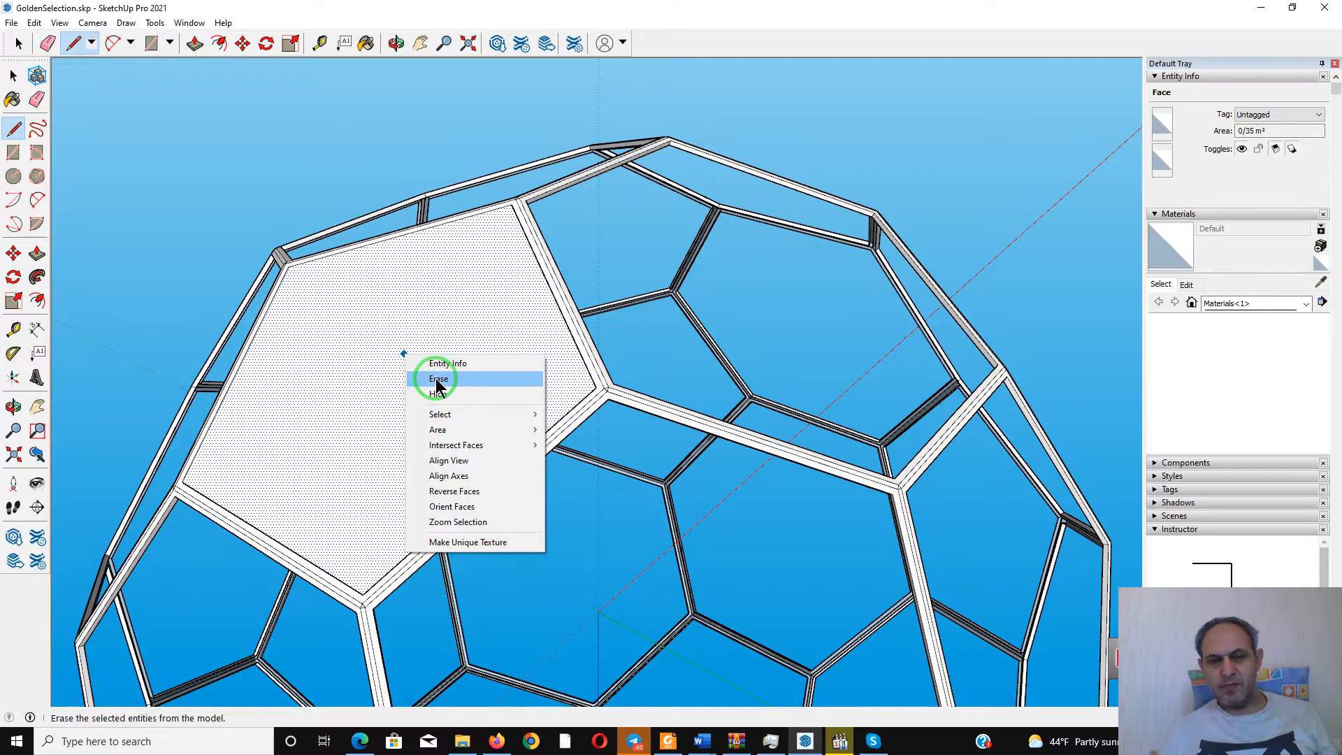
pyautogui.click(438, 380)
pyautogui.scroll(-3, 450, 279)
pyautogui.scroll(3, 454, 279)
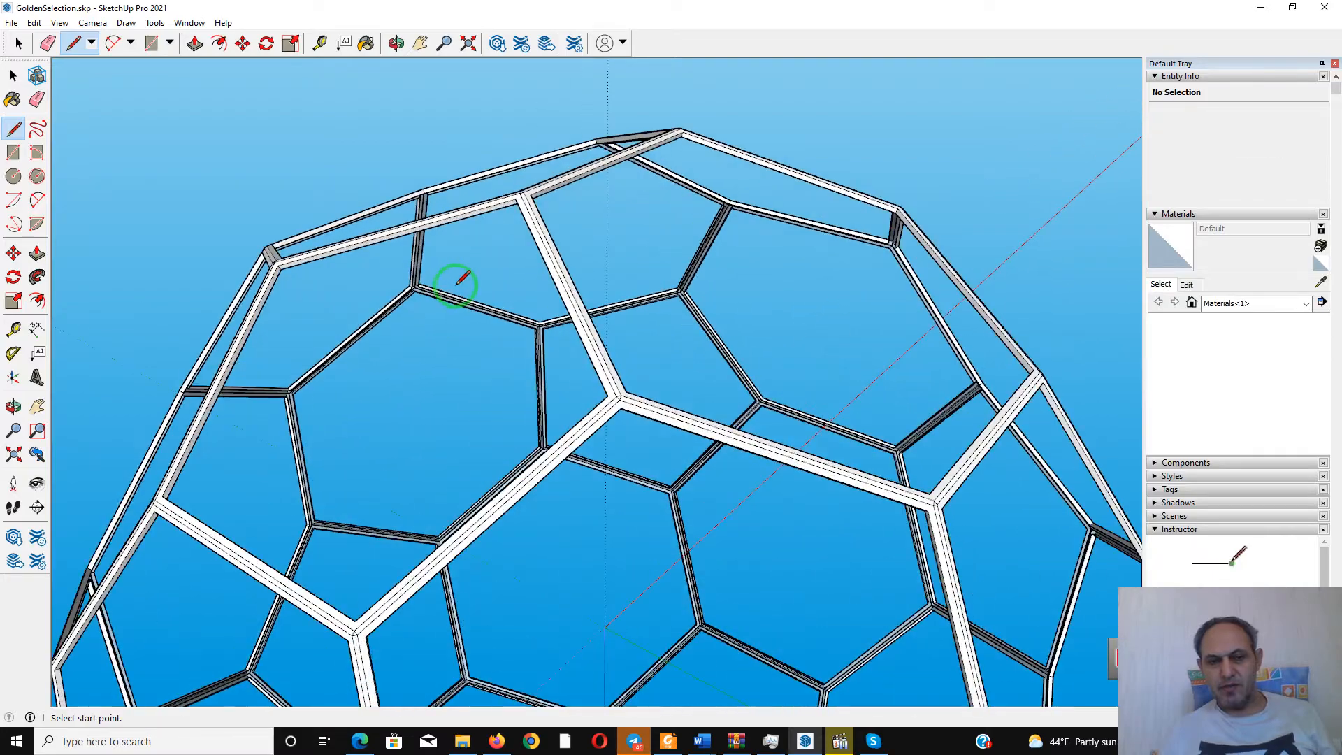
# Examine the whole ball-shaped frame from all sides, checking for unwanted faces and open strut joints
pyautogui.moveTo(458, 281); pyautogui.dragTo(615, 516, button='middle')
pyautogui.moveTo(704, 308); pyautogui.dragTo(539, 473, button='middle')
pyautogui.moveTo(743, 245); pyautogui.dragTo(350, 360, button='middle')
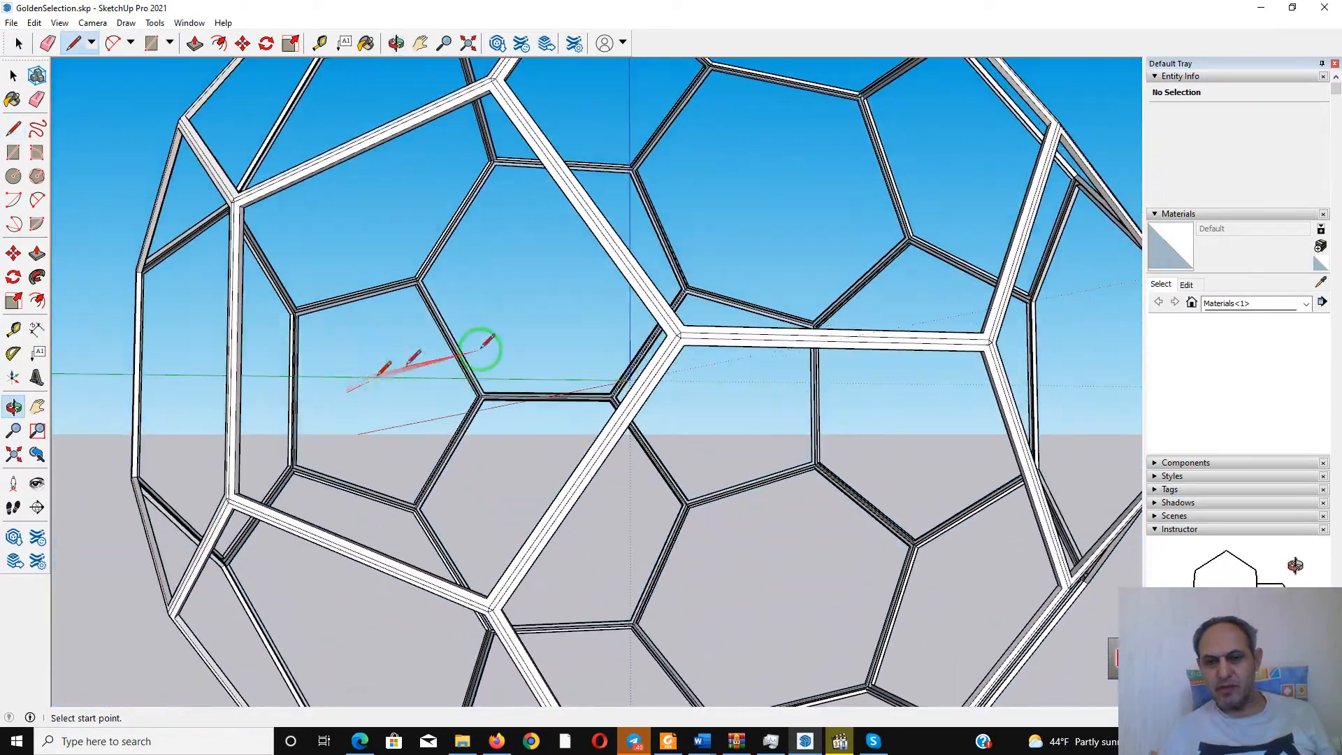
pyautogui.moveTo(481, 349); pyautogui.dragTo(381, 336, button='middle')
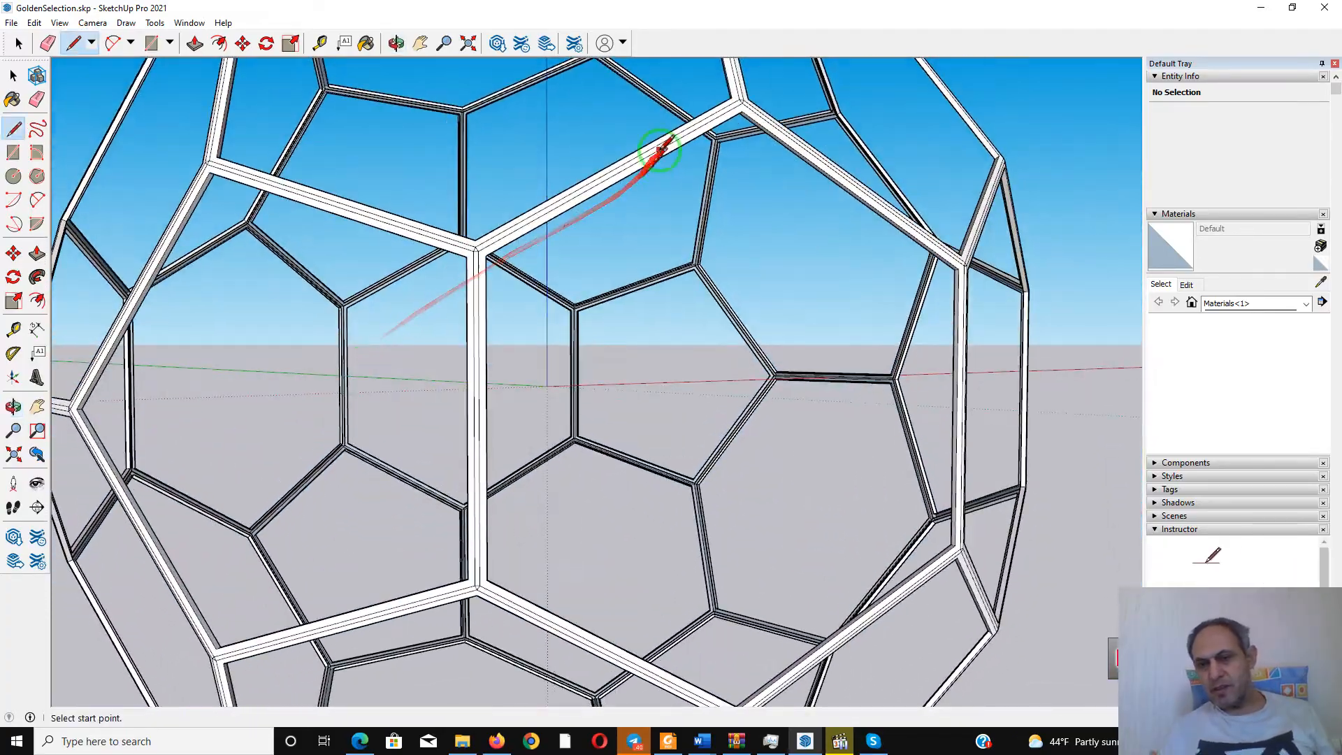
pyautogui.moveTo(659, 148); pyautogui.dragTo(804, 234, button='middle')
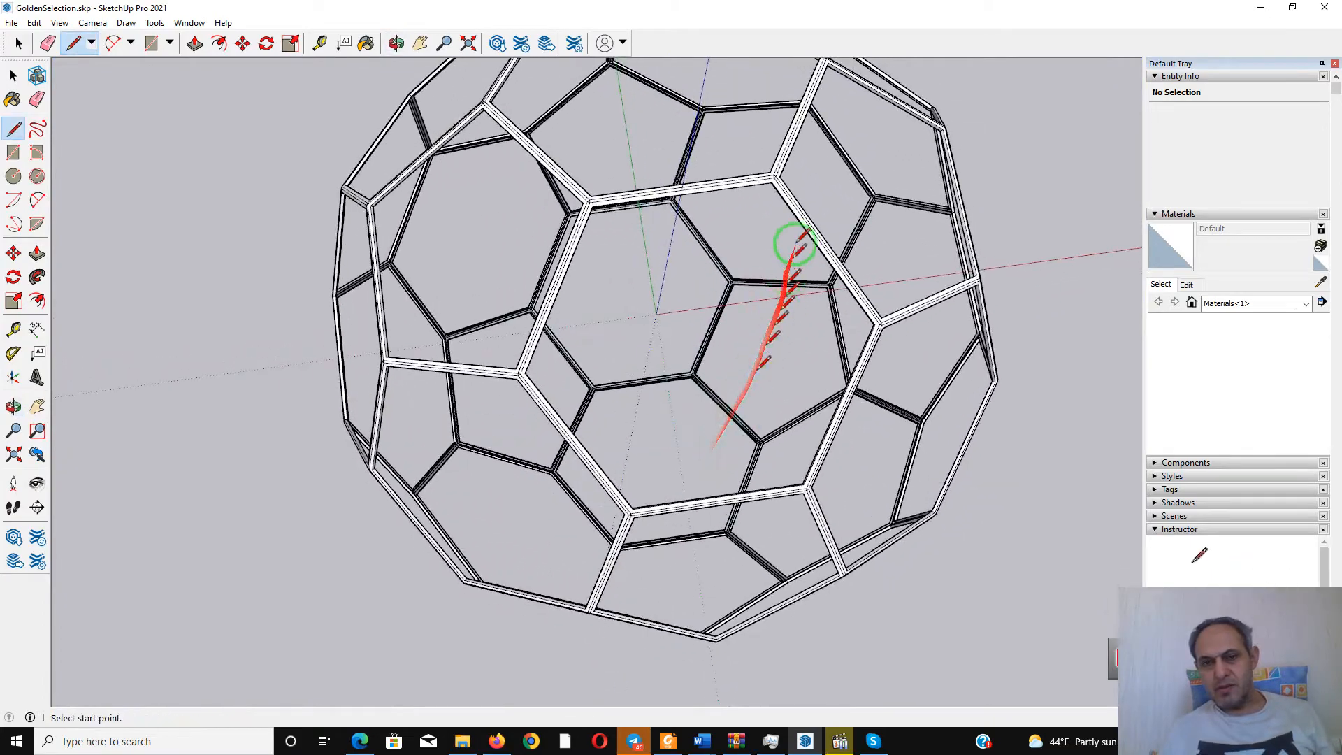
pyautogui.scroll(3, 788, 175)
pyautogui.scroll(-4, 727, 150)
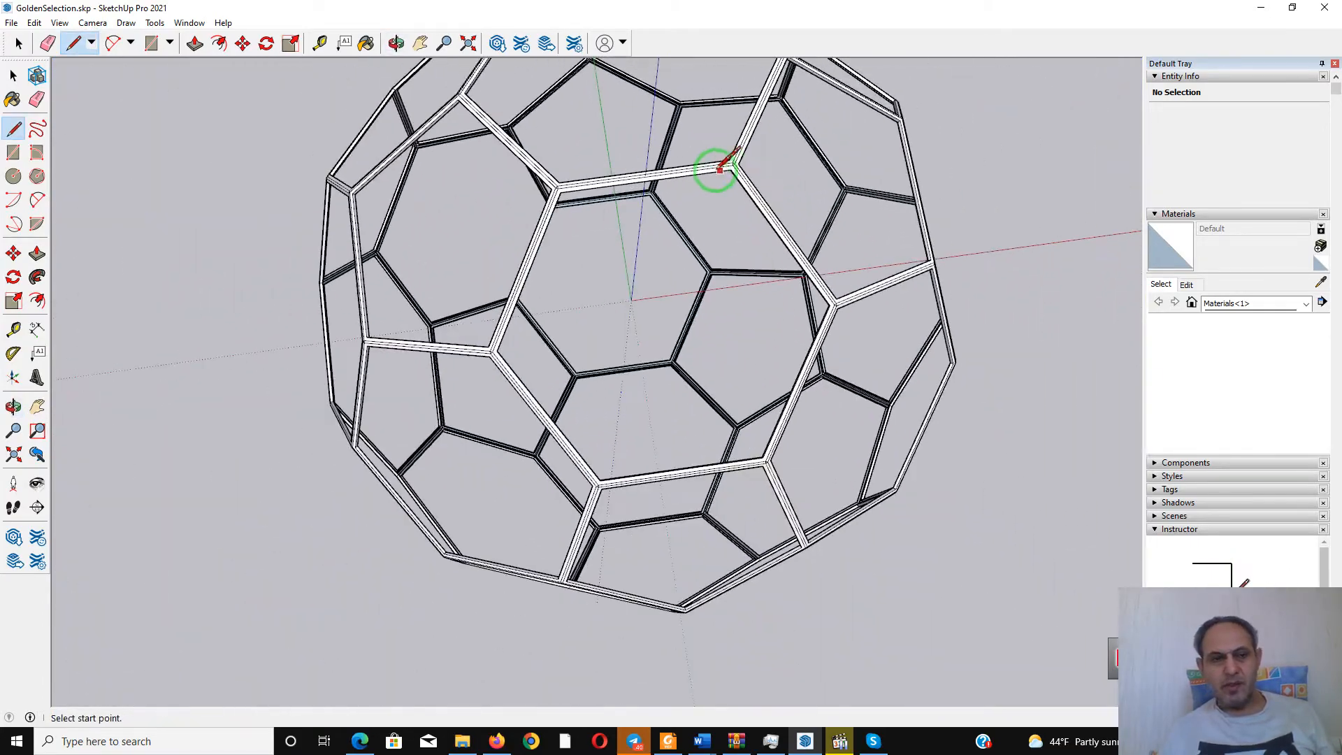
pyautogui.moveTo(720, 167); pyautogui.dragTo(940, 461, button='middle')
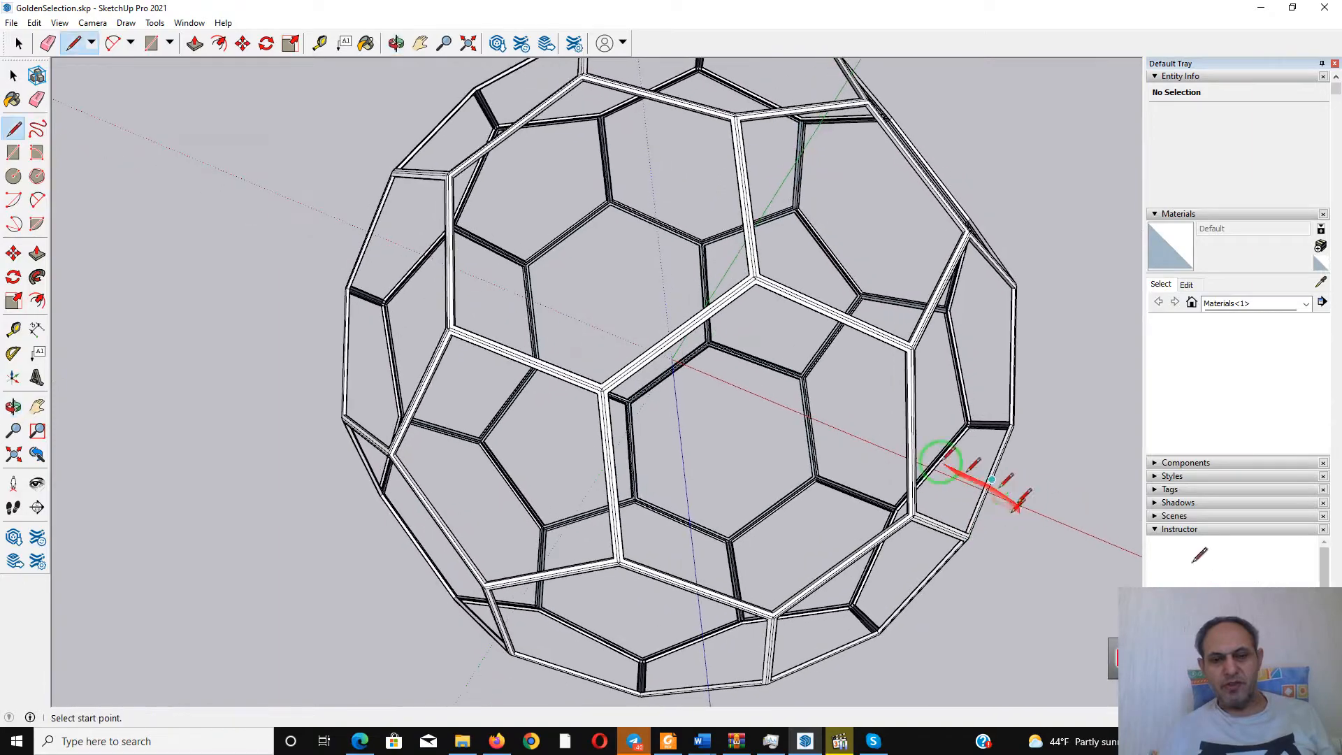
pyautogui.moveTo(731, 270); pyautogui.dragTo(686, 265, button='middle')
pyautogui.scroll(-4, 684, 265)
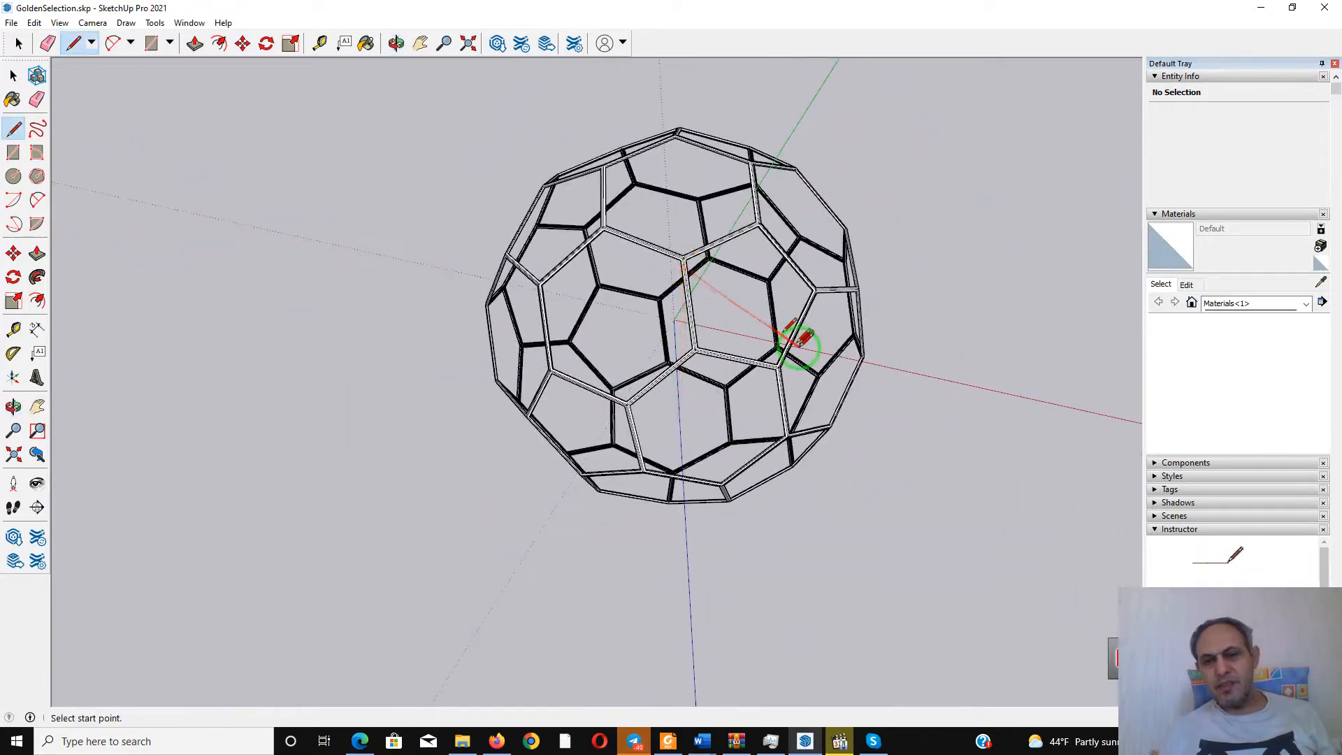
pyautogui.moveTo(799, 341); pyautogui.dragTo(689, 300, button='middle')
pyautogui.moveTo(690, 371); pyautogui.dragTo(635, 344, button='middle')
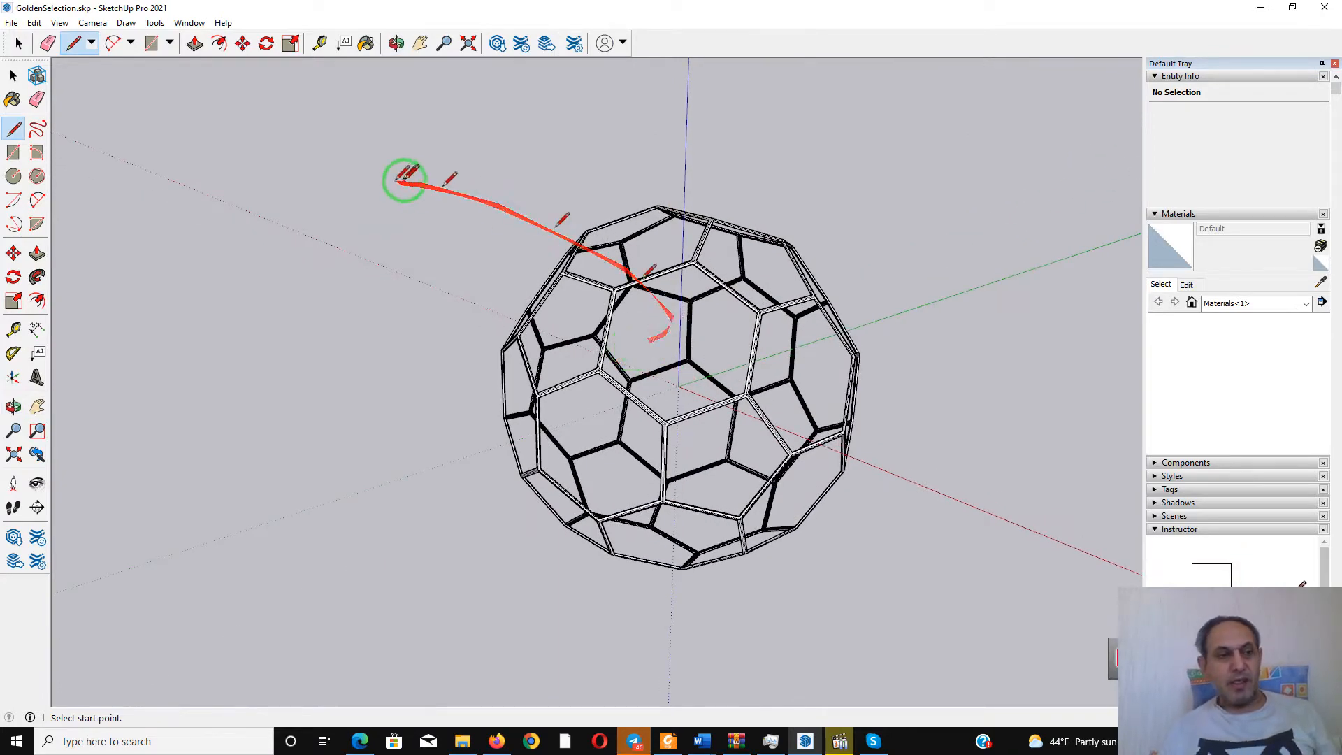
# Turn off the Edges display in the edge style
pyautogui.click(57, 25)
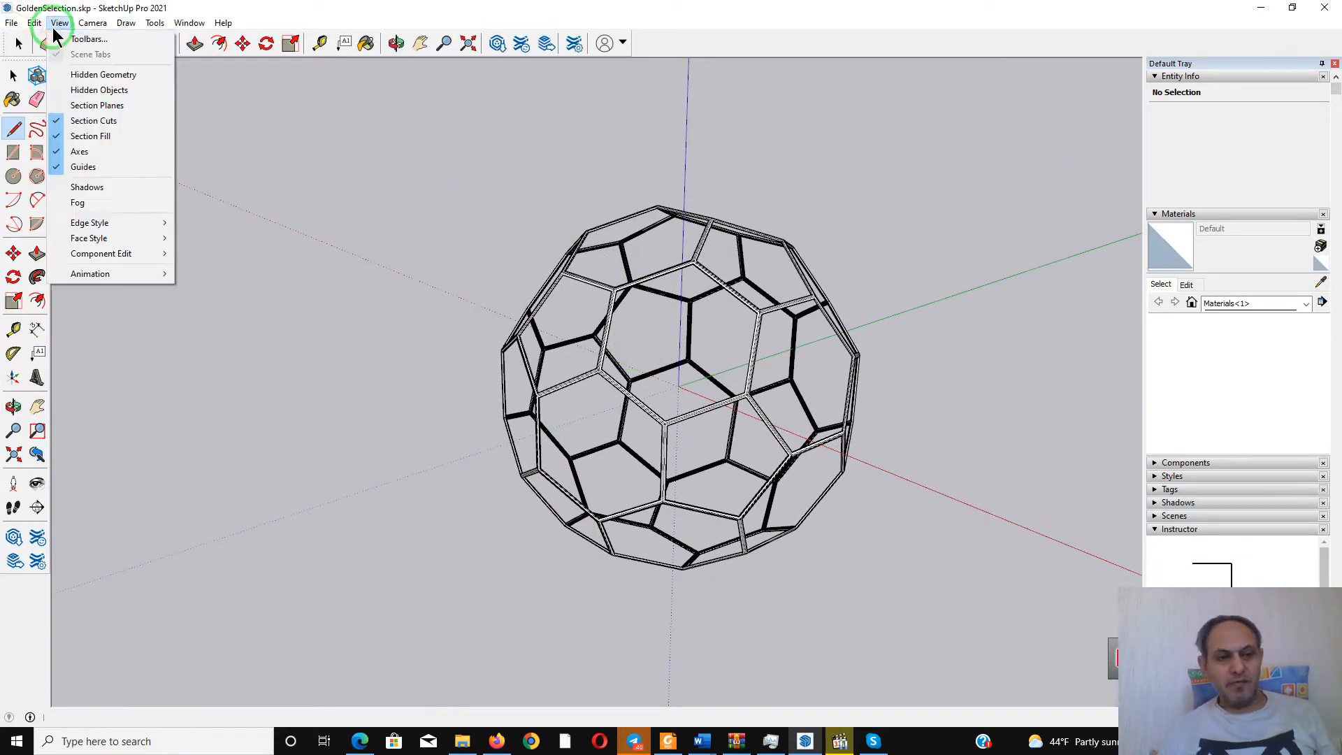
pyautogui.click(98, 224)
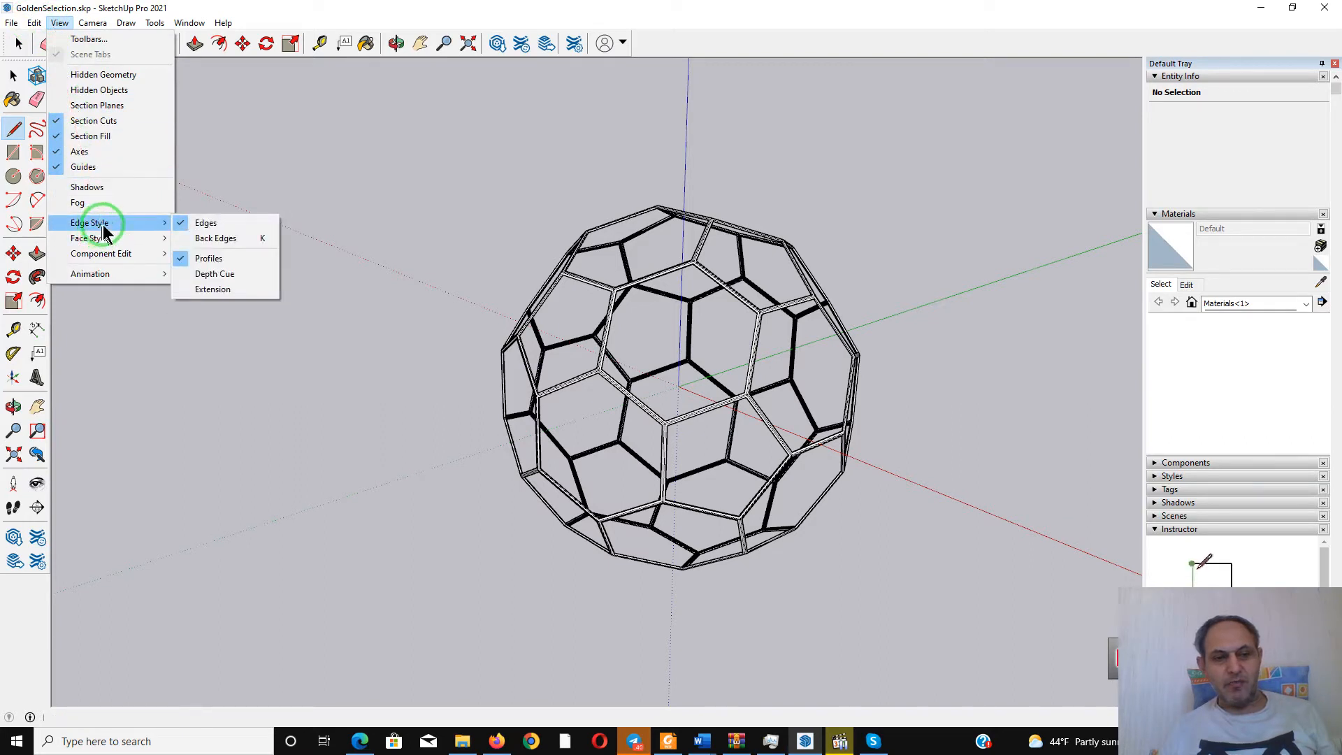
pyautogui.click(180, 223)
# Turn off the Profiles display in the edge style so the struts show no outlines
pyautogui.scroll(5, 719, 312)
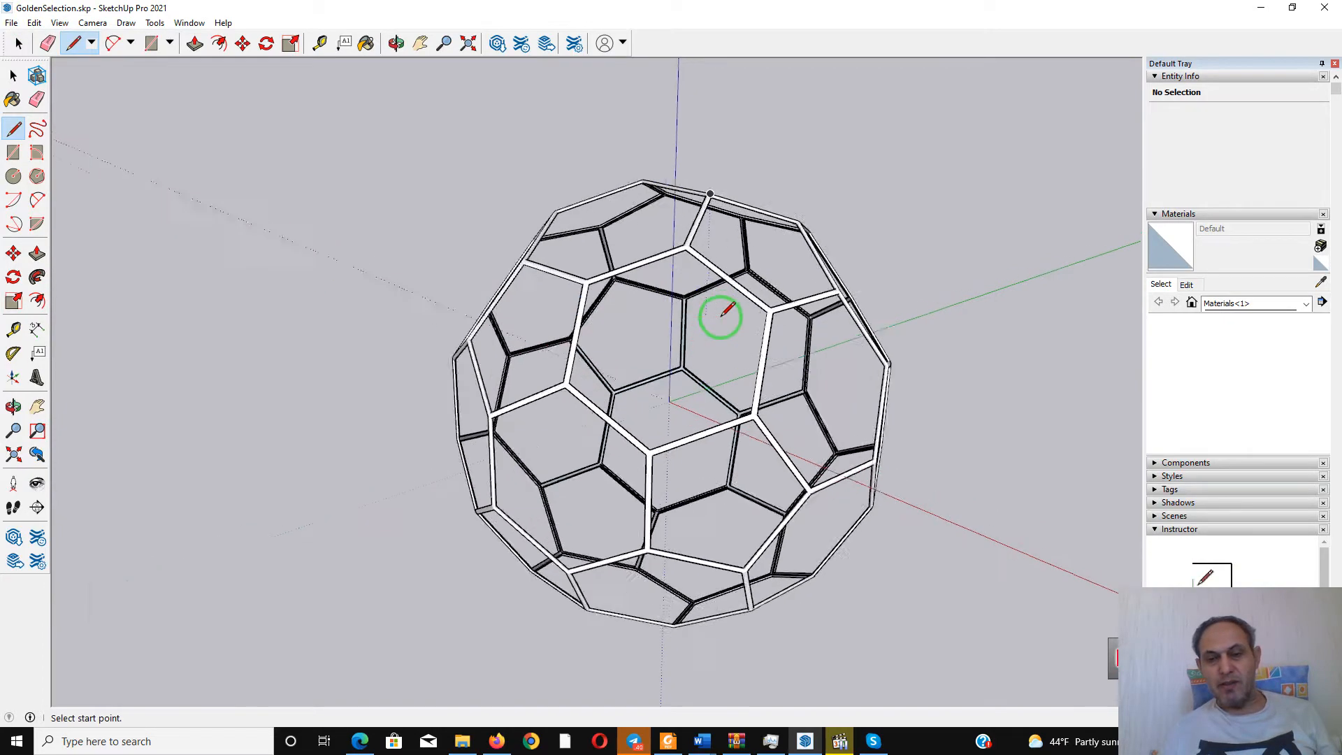
pyautogui.scroll(5, 722, 311)
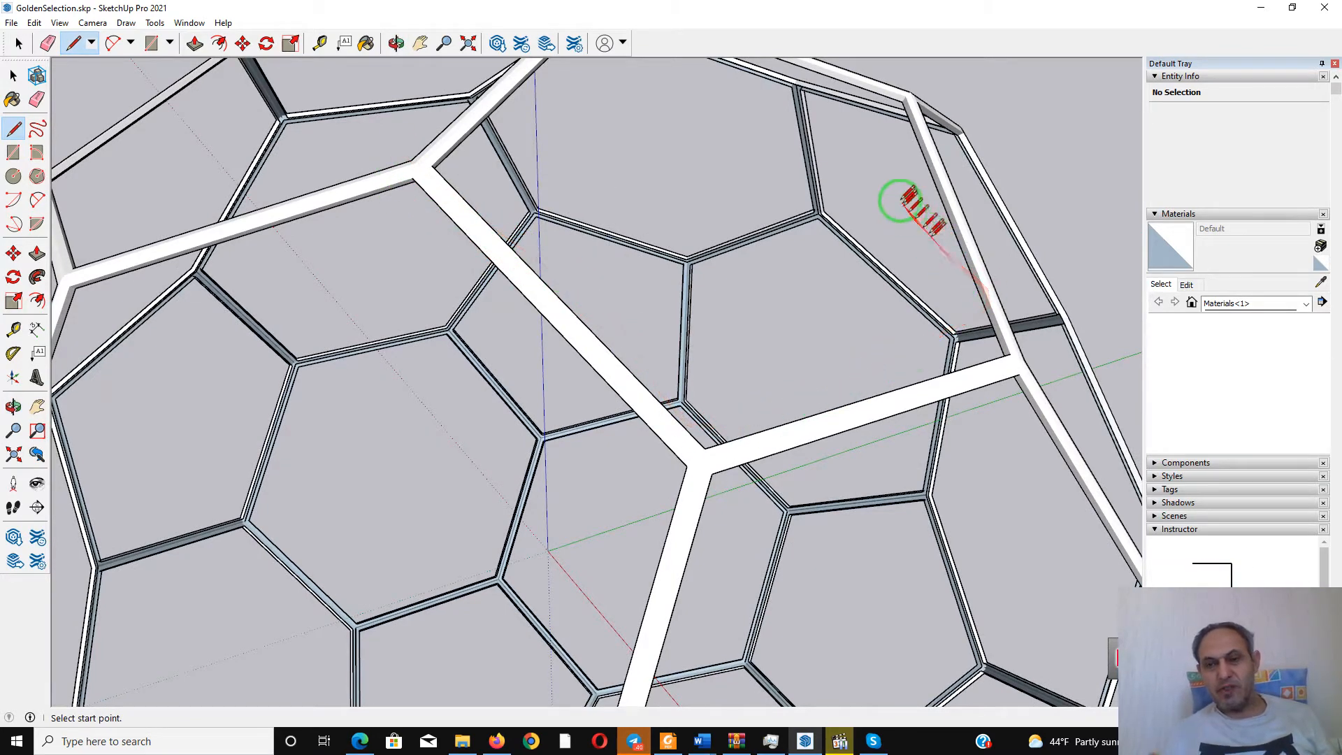
pyautogui.scroll(3, 919, 138)
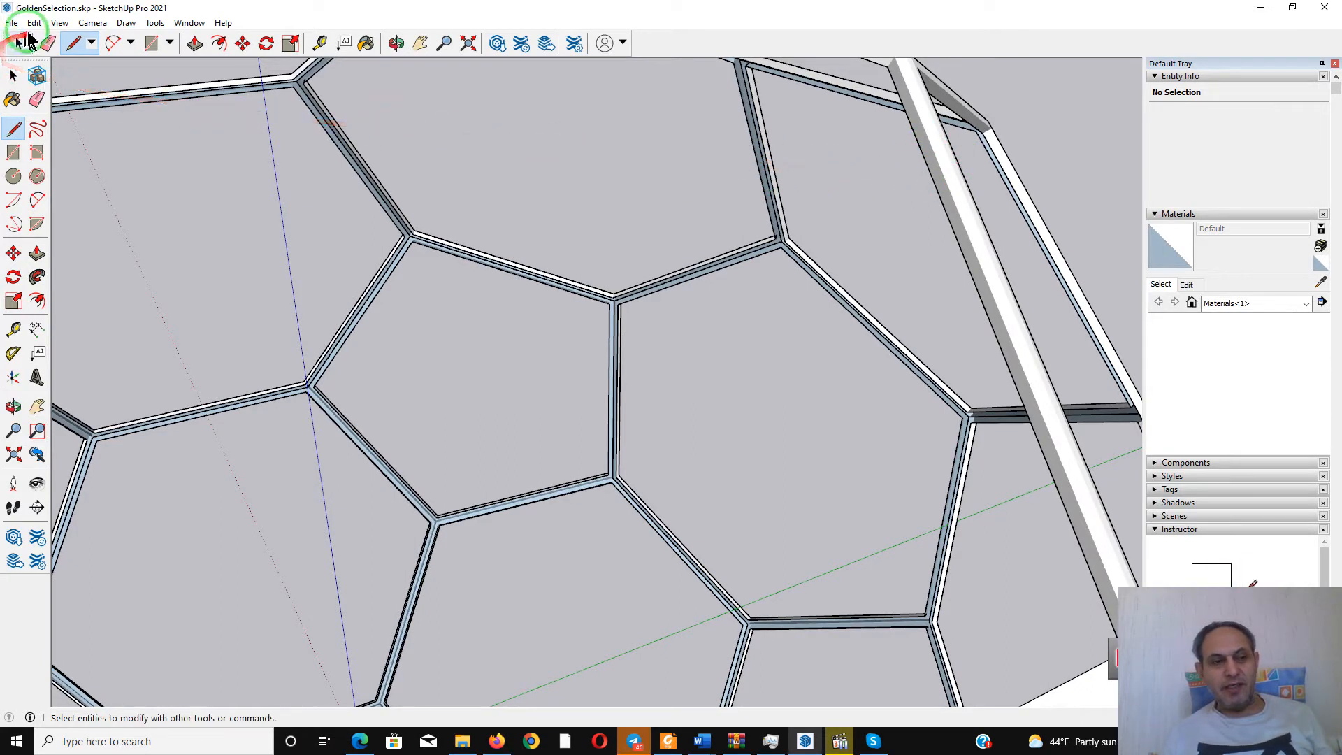
pyautogui.click(60, 23)
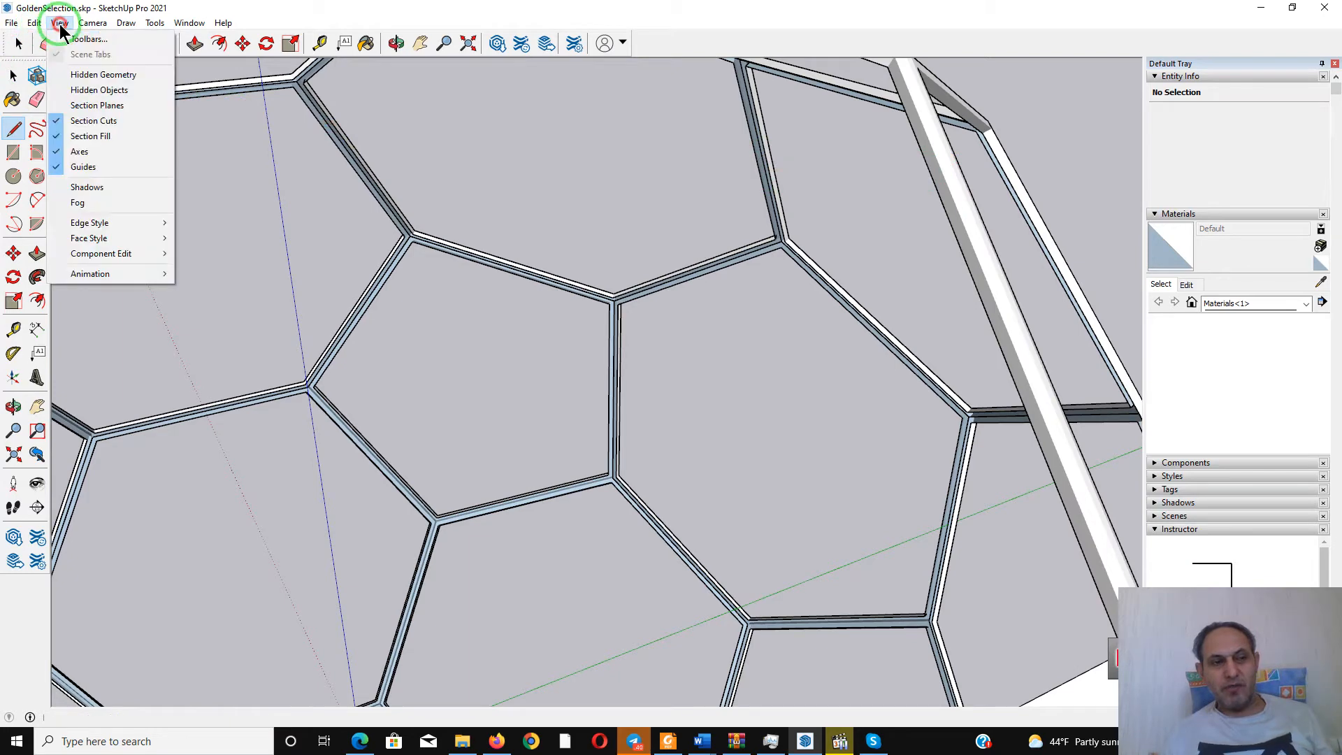
pyautogui.click(90, 222)
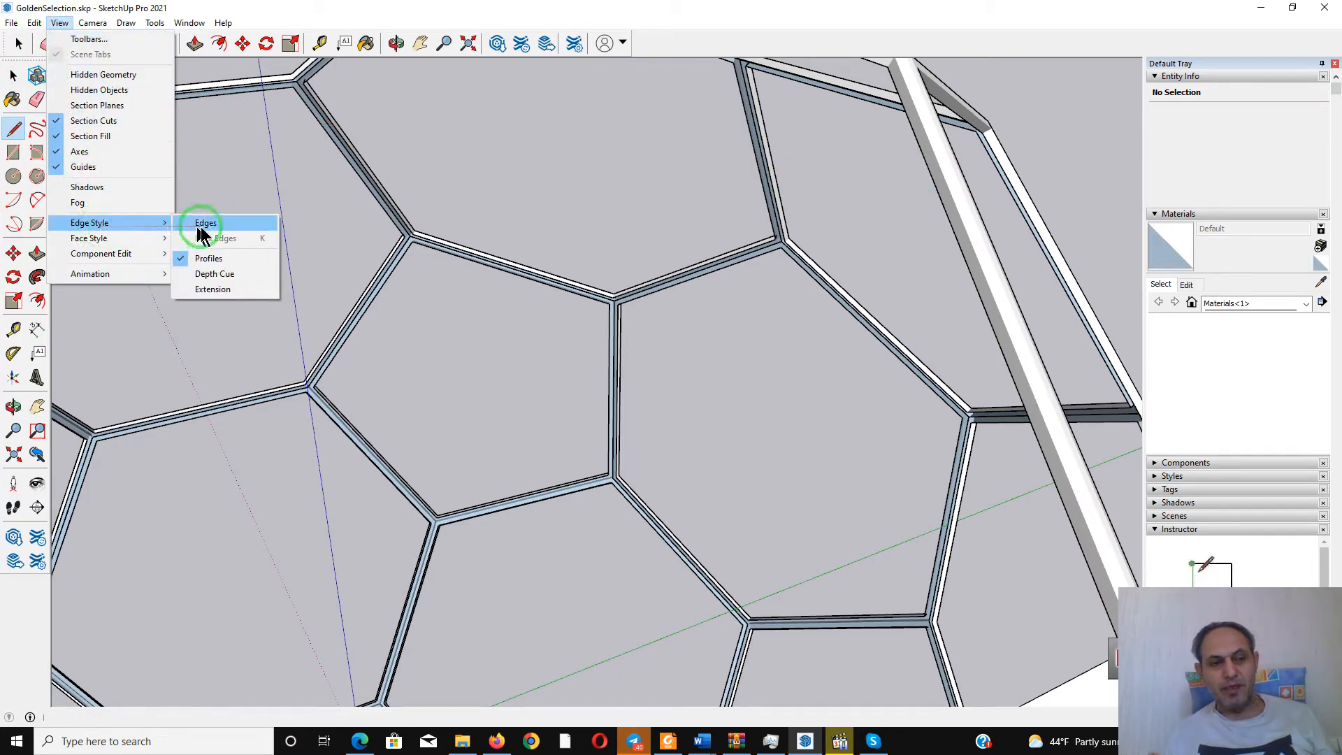
pyautogui.click(207, 258)
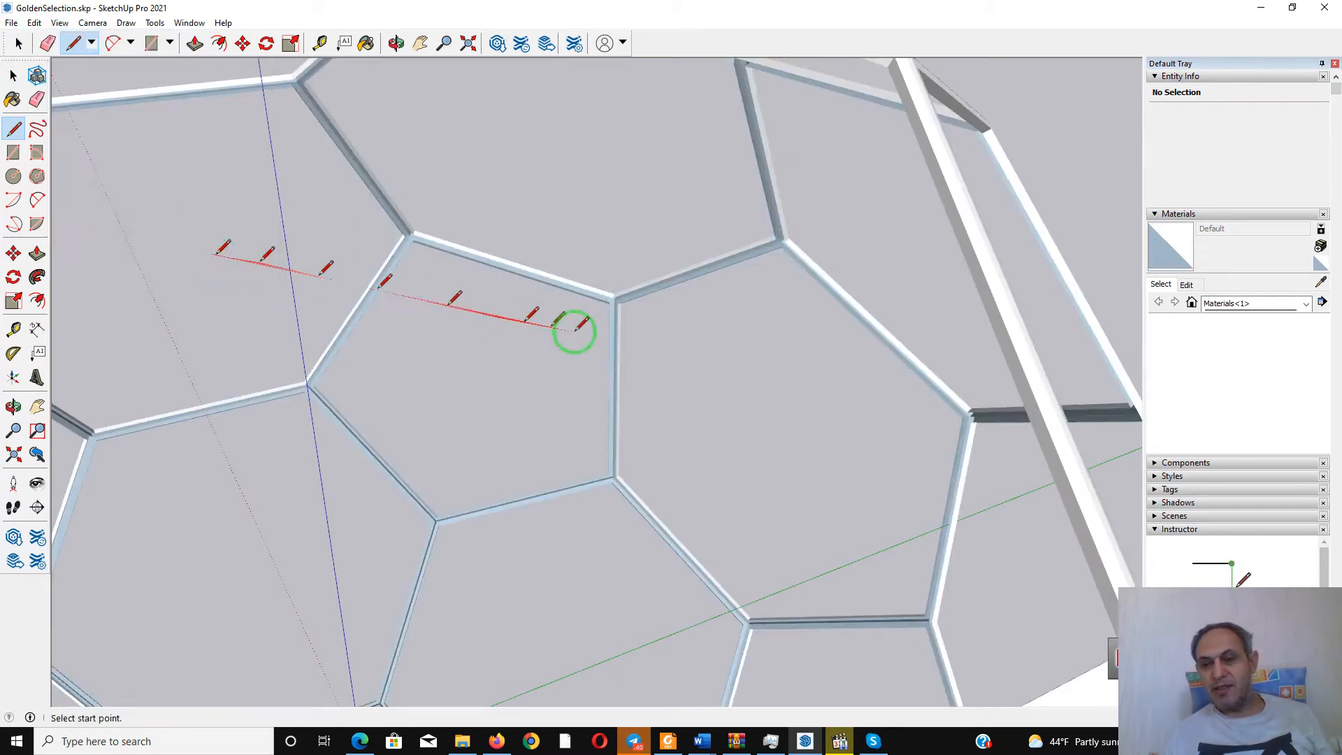
# Examine the frame's struts and joints without edge lines from several angles
pyautogui.scroll(-8, 890, 133)
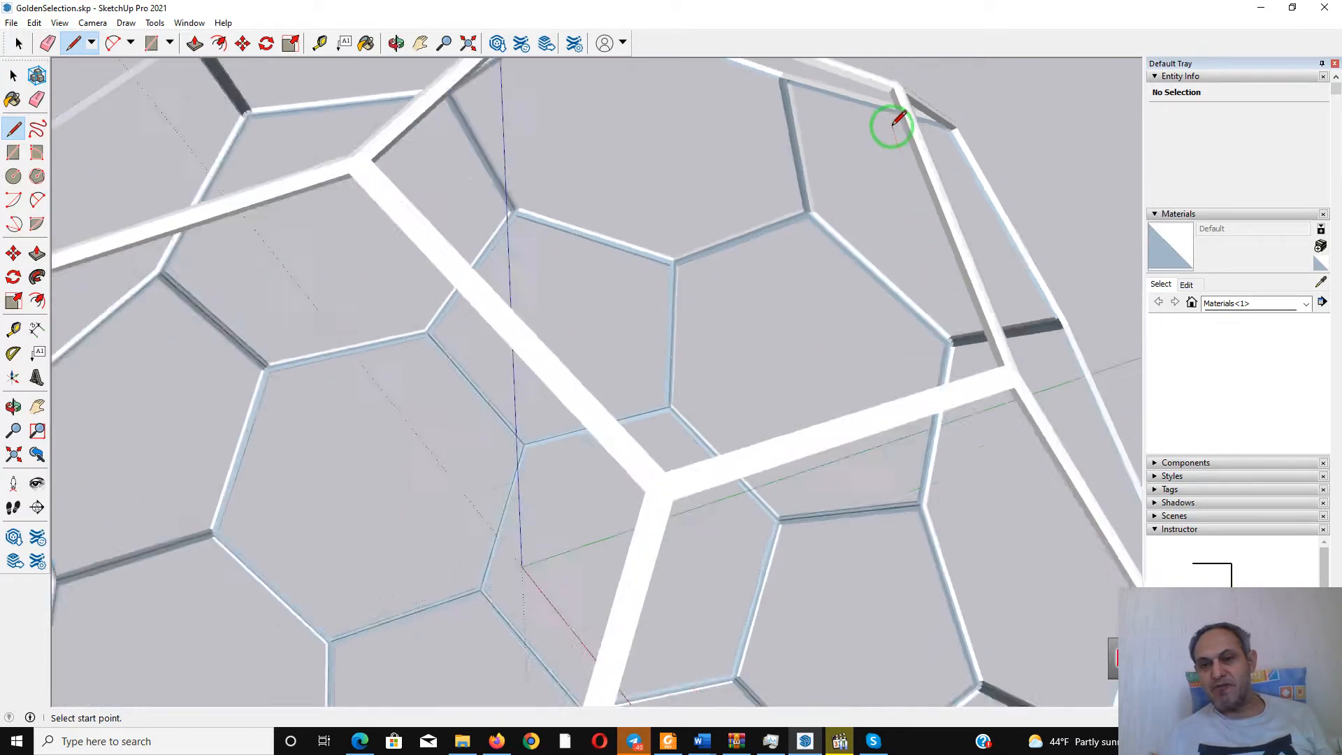
pyautogui.moveTo(887, 126); pyautogui.dragTo(679, 99, button='middle')
pyautogui.scroll(-2, 725, 179)
pyautogui.moveTo(725, 180); pyautogui.dragTo(619, 337, button='middle')
pyautogui.scroll(6, 622, 315)
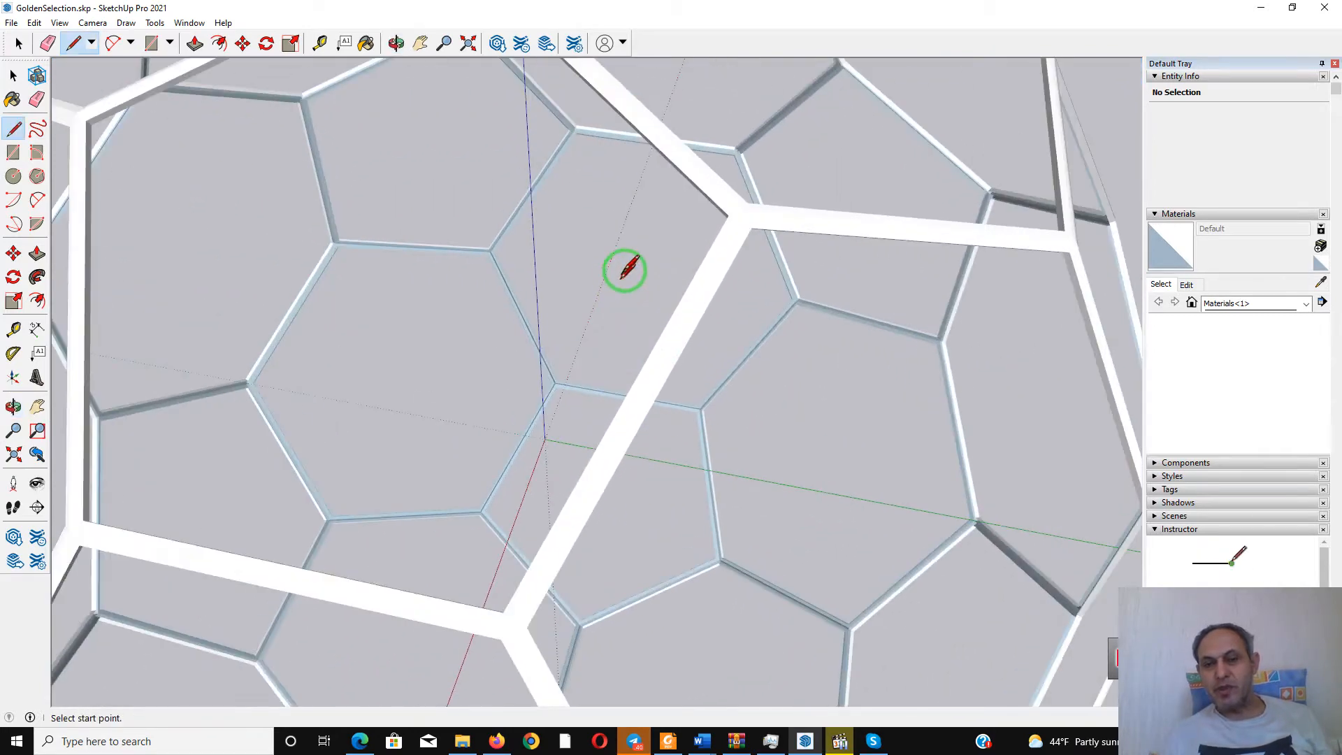
pyautogui.moveTo(623, 263)
pyautogui.mouseDown(button='middle')
pyautogui.moveTo(741, 296)
pyautogui.moveTo(773, 330)
pyautogui.moveTo(779, 308)
pyautogui.moveTo(928, 299)
pyautogui.mouseUp(button='middle')
pyautogui.press('l')
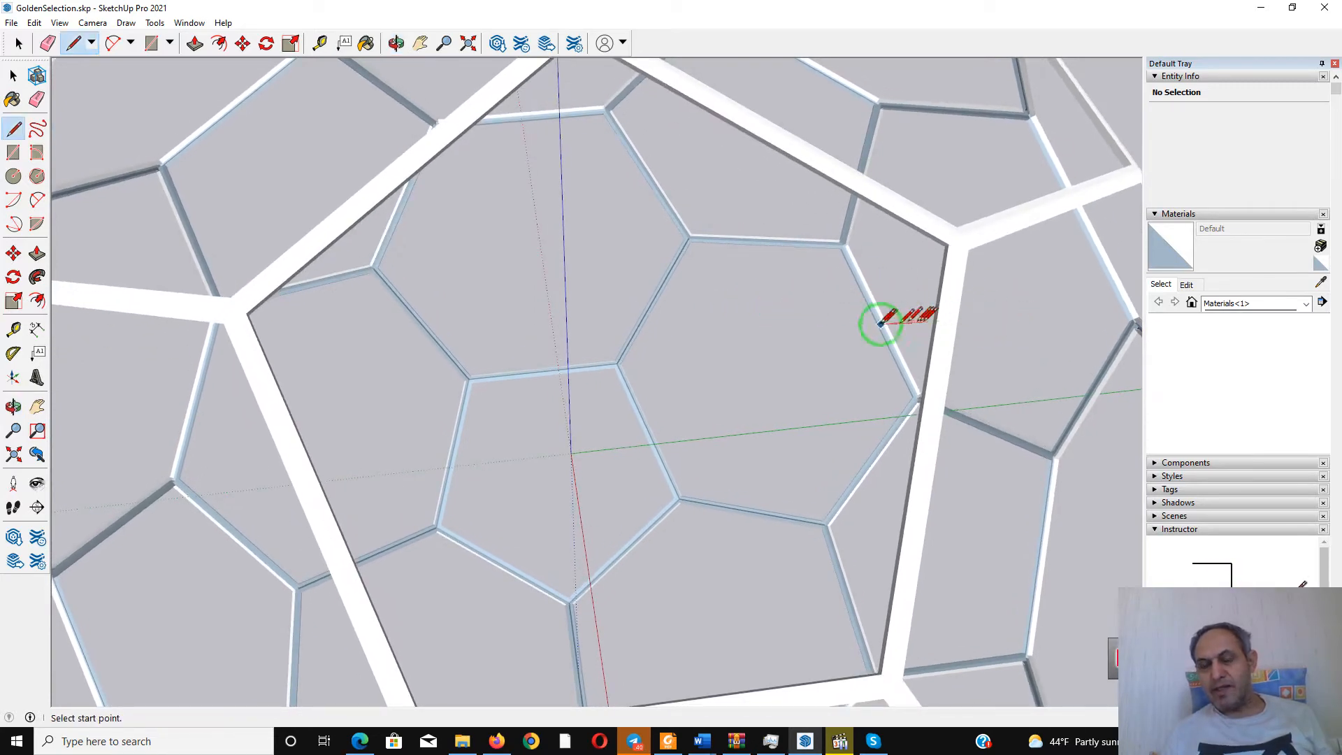
# Turn the Profiles display back on in the edge style so the struts of the ball frame are outlined
pyautogui.scroll(-6, 759, 311)
pyautogui.moveTo(739, 255); pyautogui.dragTo(685, 84, button='middle')
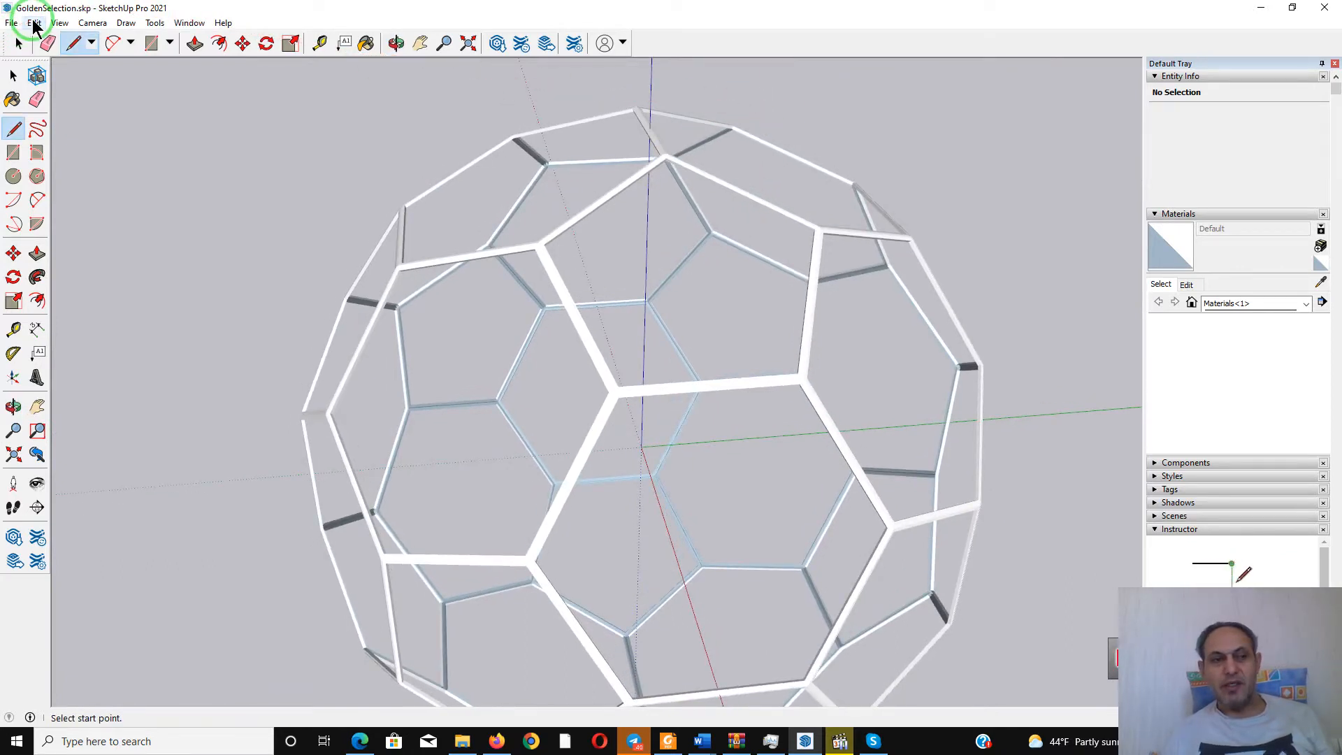
pyautogui.click(59, 23)
pyautogui.click(61, 230)
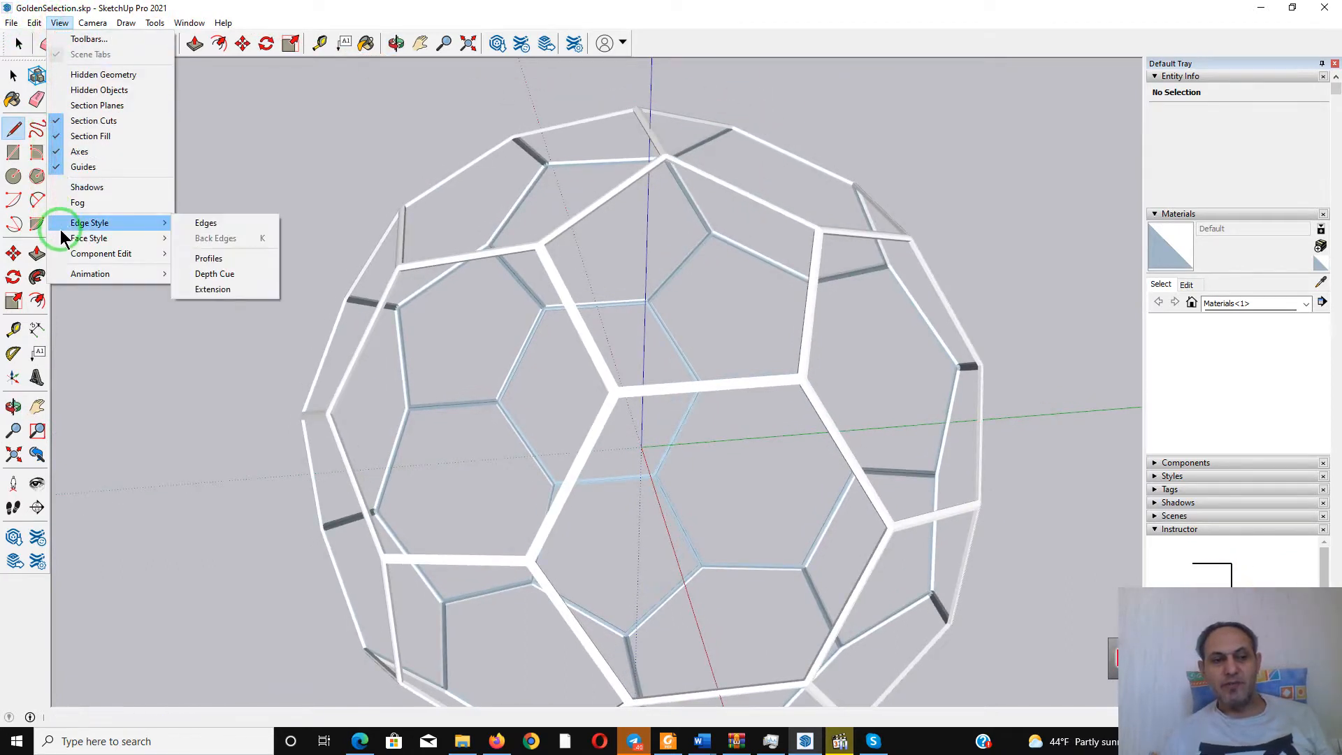
pyautogui.click(207, 259)
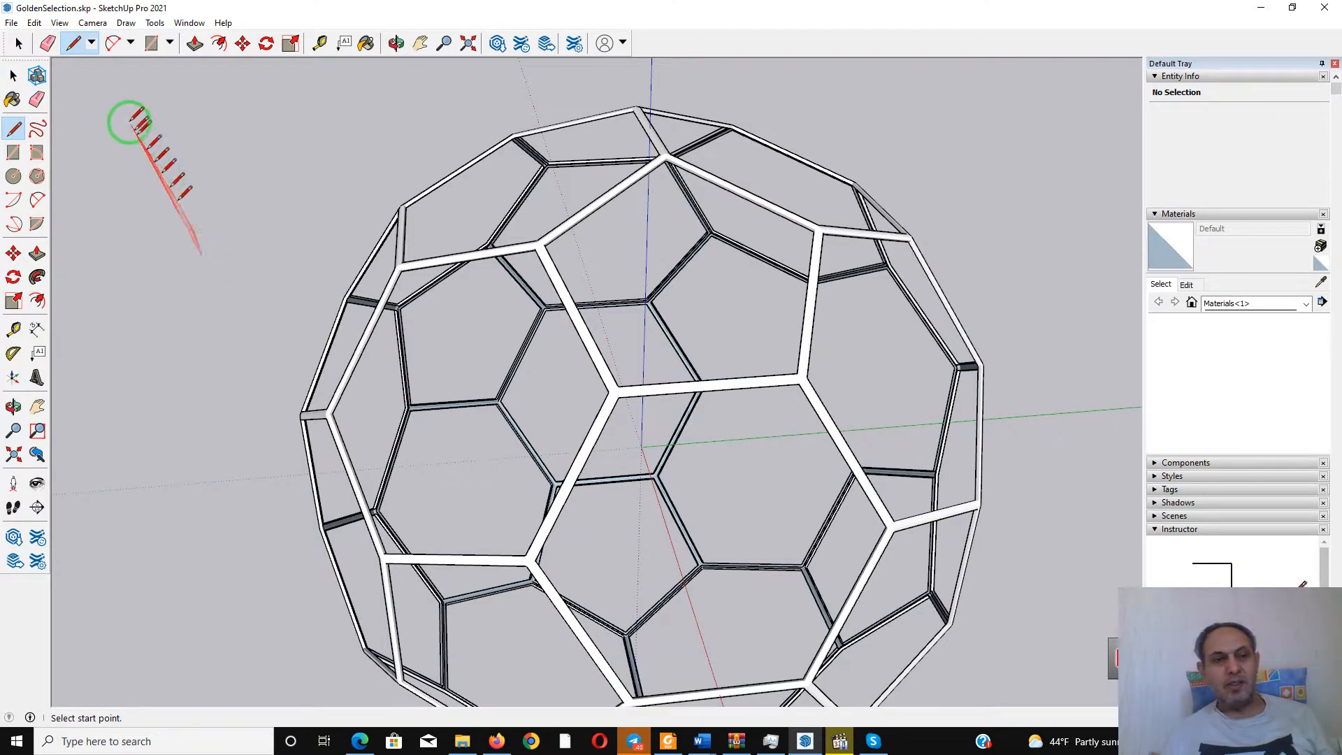
# Turn the Edges display back on in the edge style
pyautogui.click(33, 23)
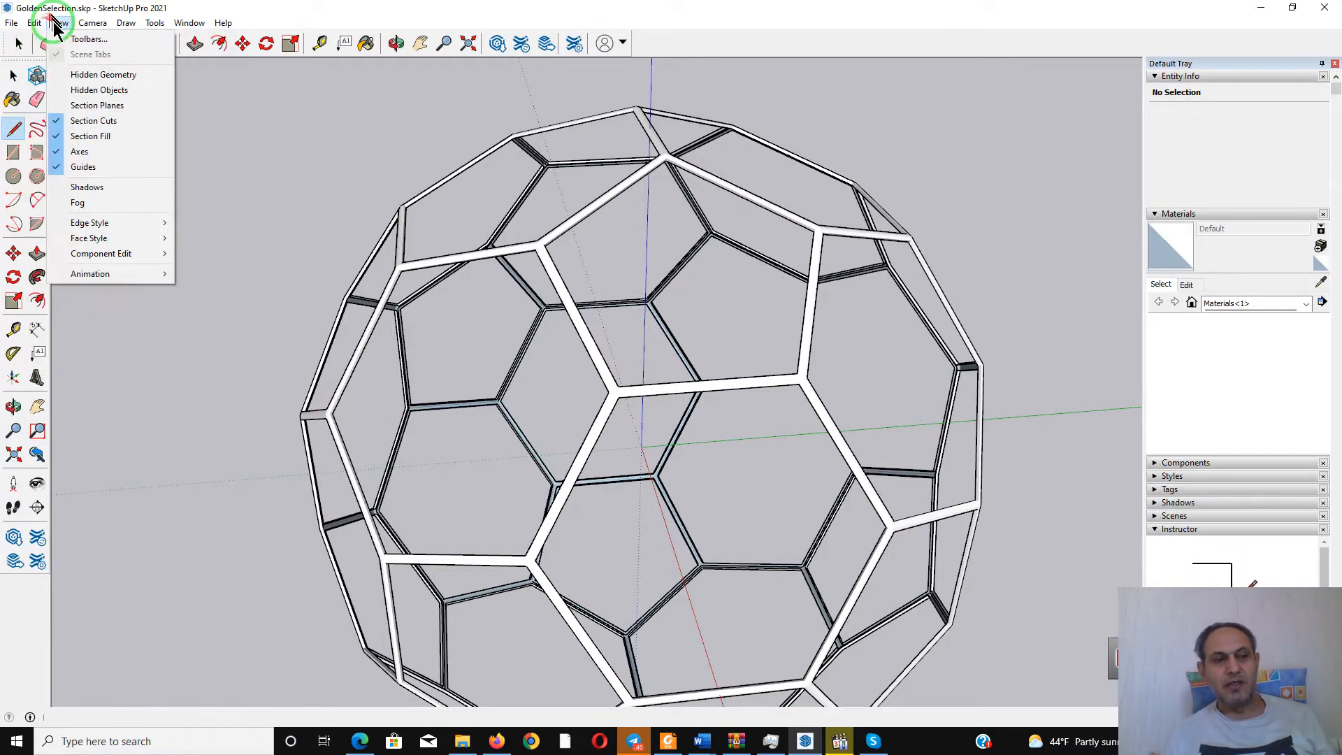
pyautogui.click(57, 23)
pyautogui.click(58, 23)
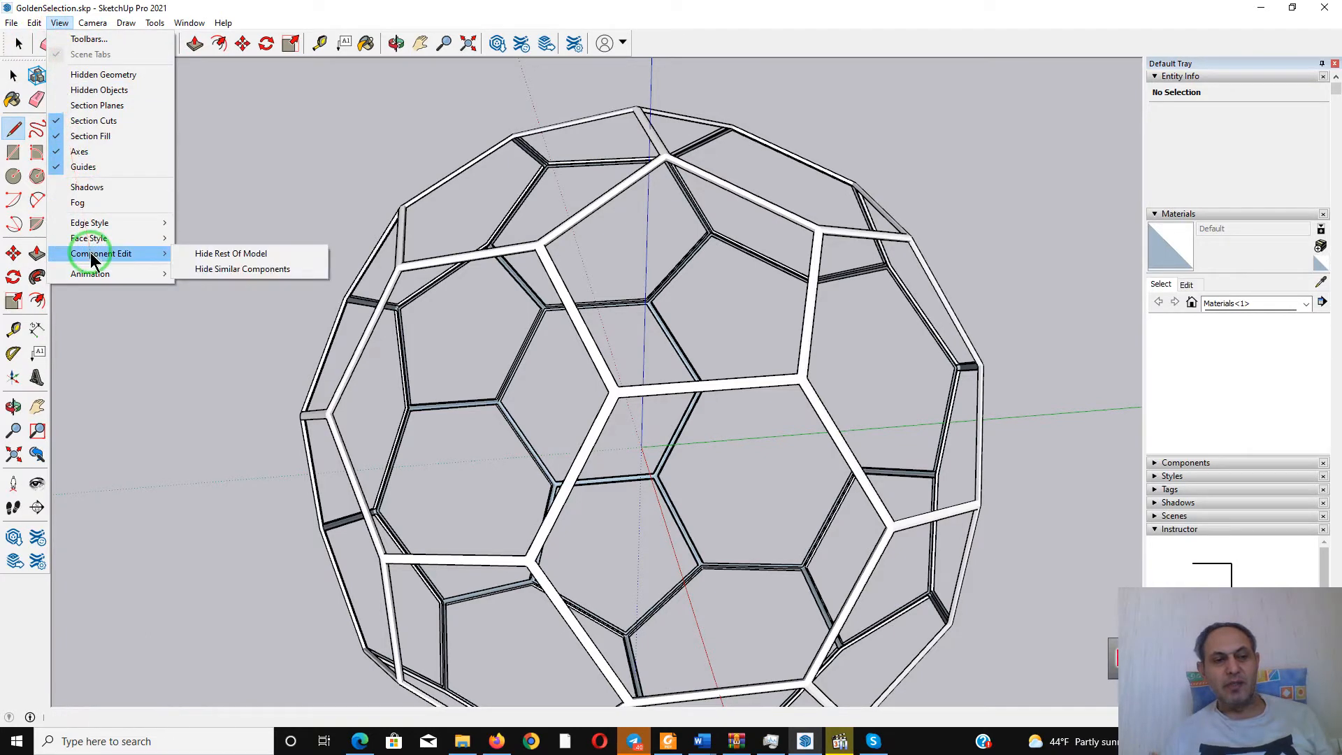
pyautogui.moveTo(104, 227)
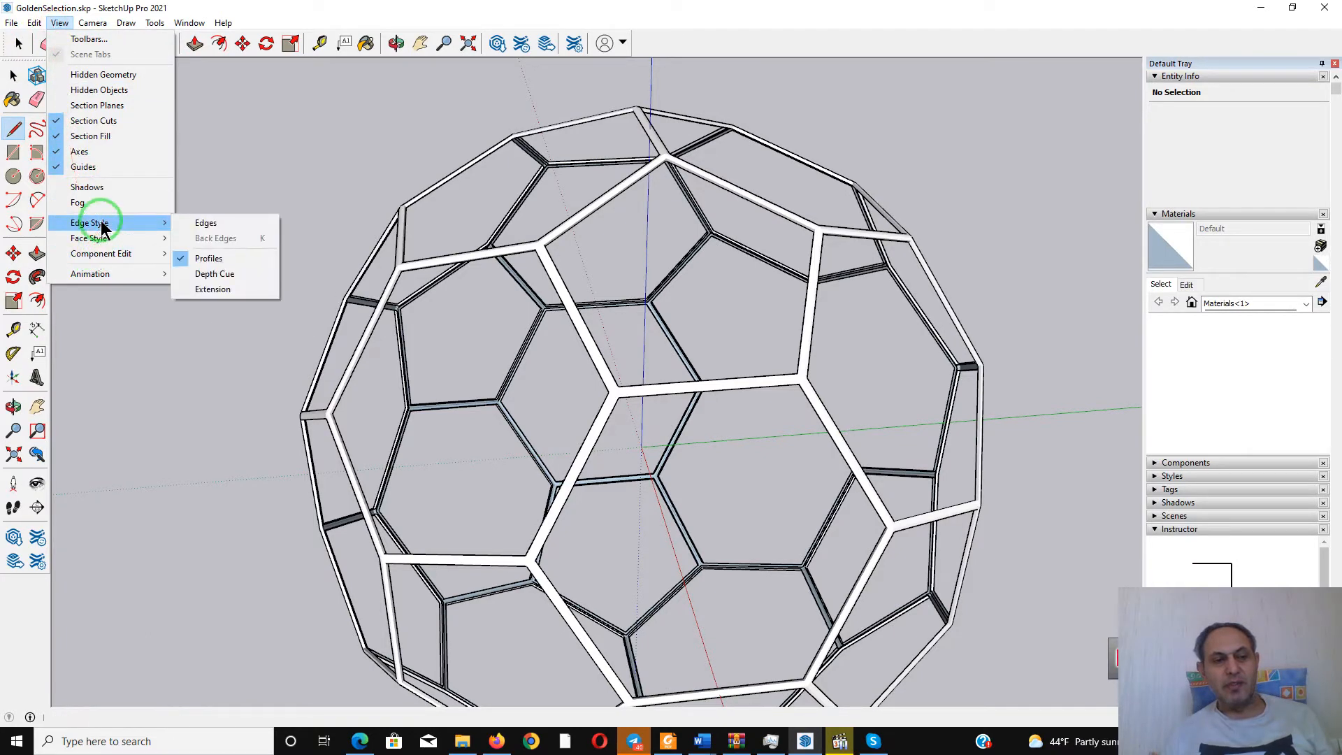
pyautogui.click(193, 225)
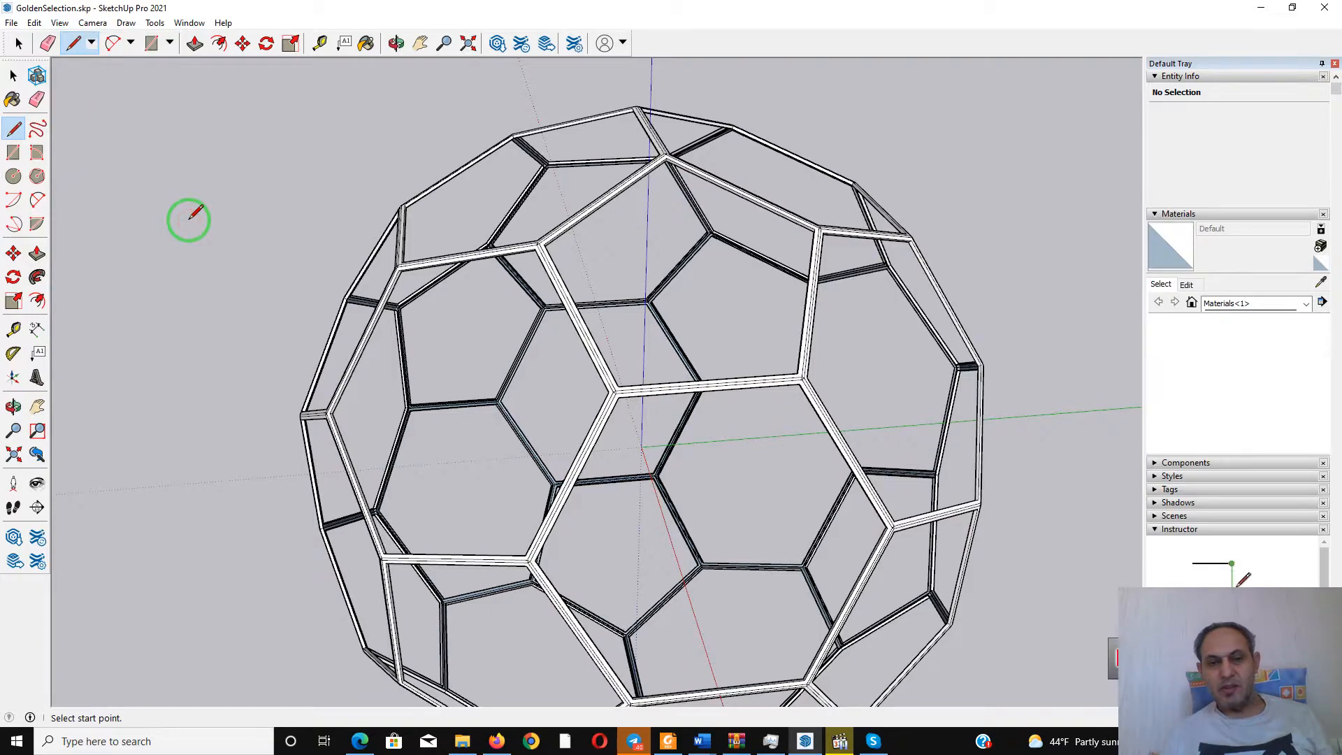
# Switch off the Profiles display in the edge style, leaving the Edges display on
pyautogui.scroll(5, 530, 246)
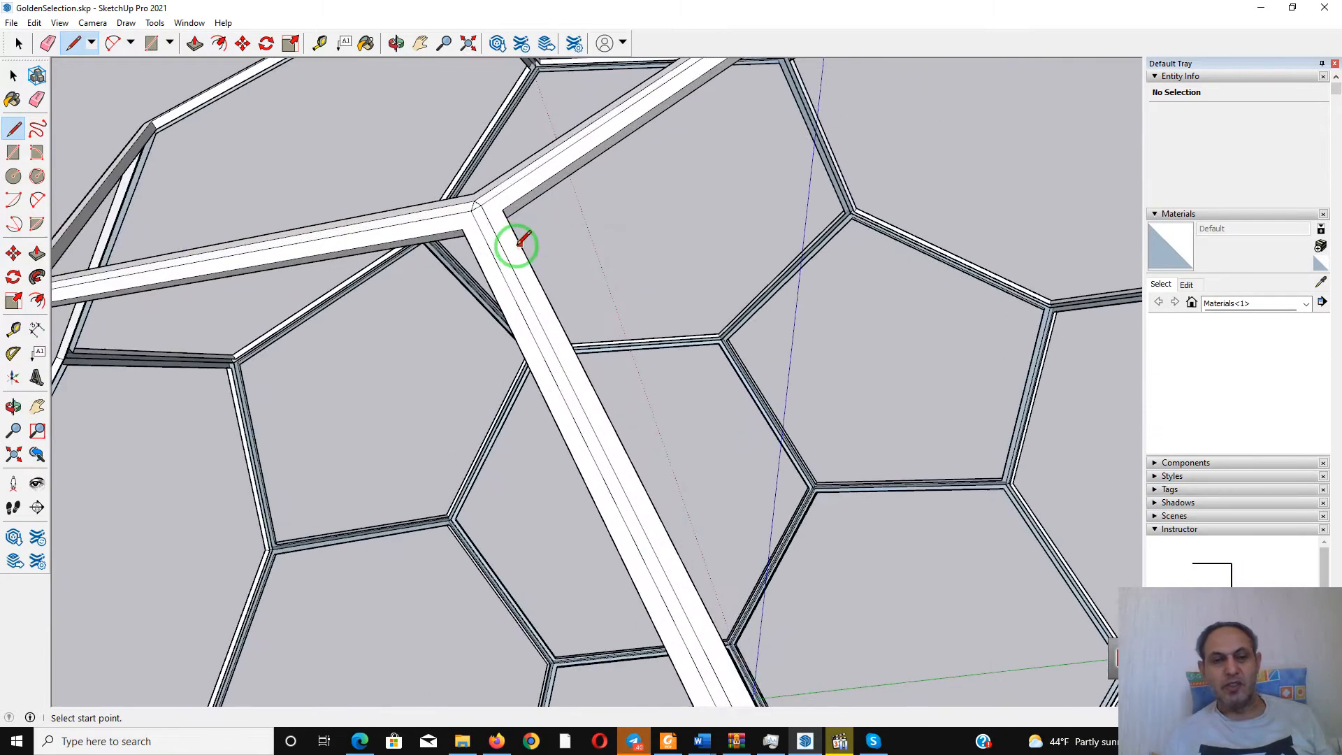
pyautogui.moveTo(498, 237); pyautogui.dragTo(479, 134, button='middle')
pyautogui.click(34, 22)
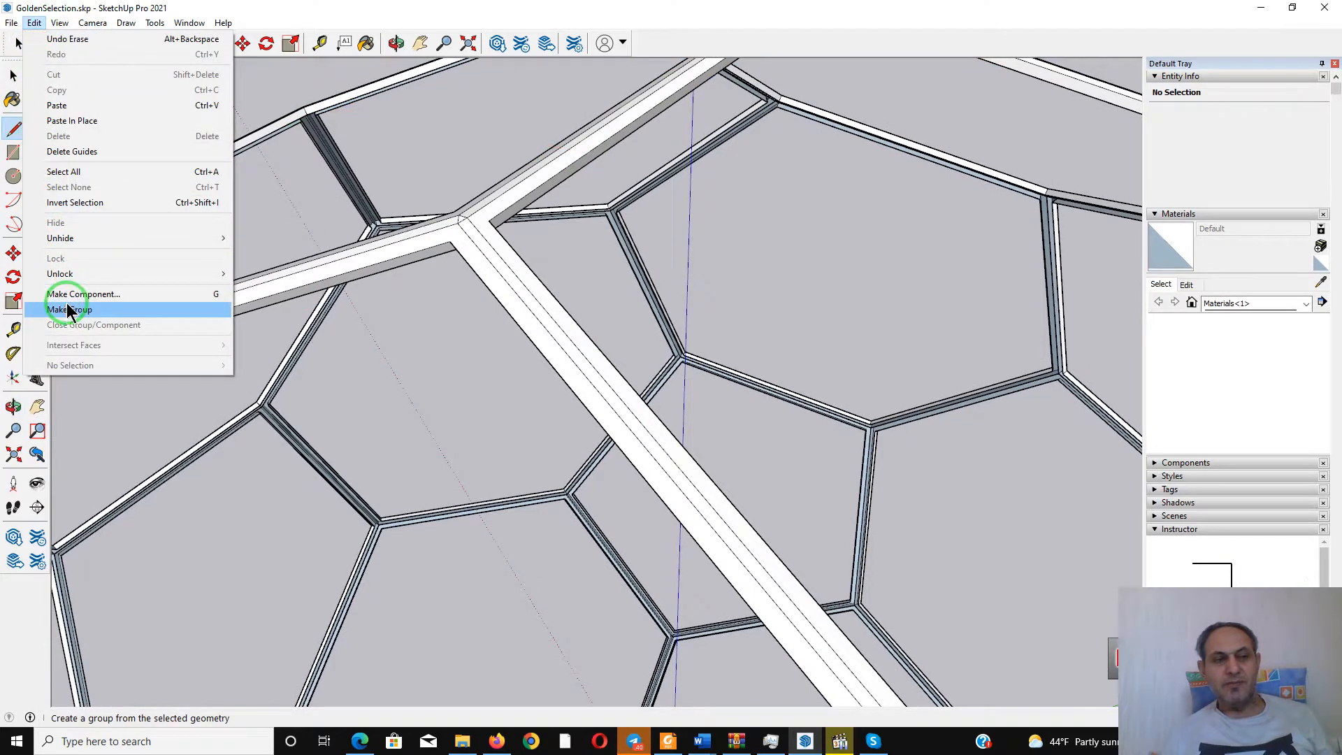
pyautogui.moveTo(60, 23)
pyautogui.moveTo(84, 237)
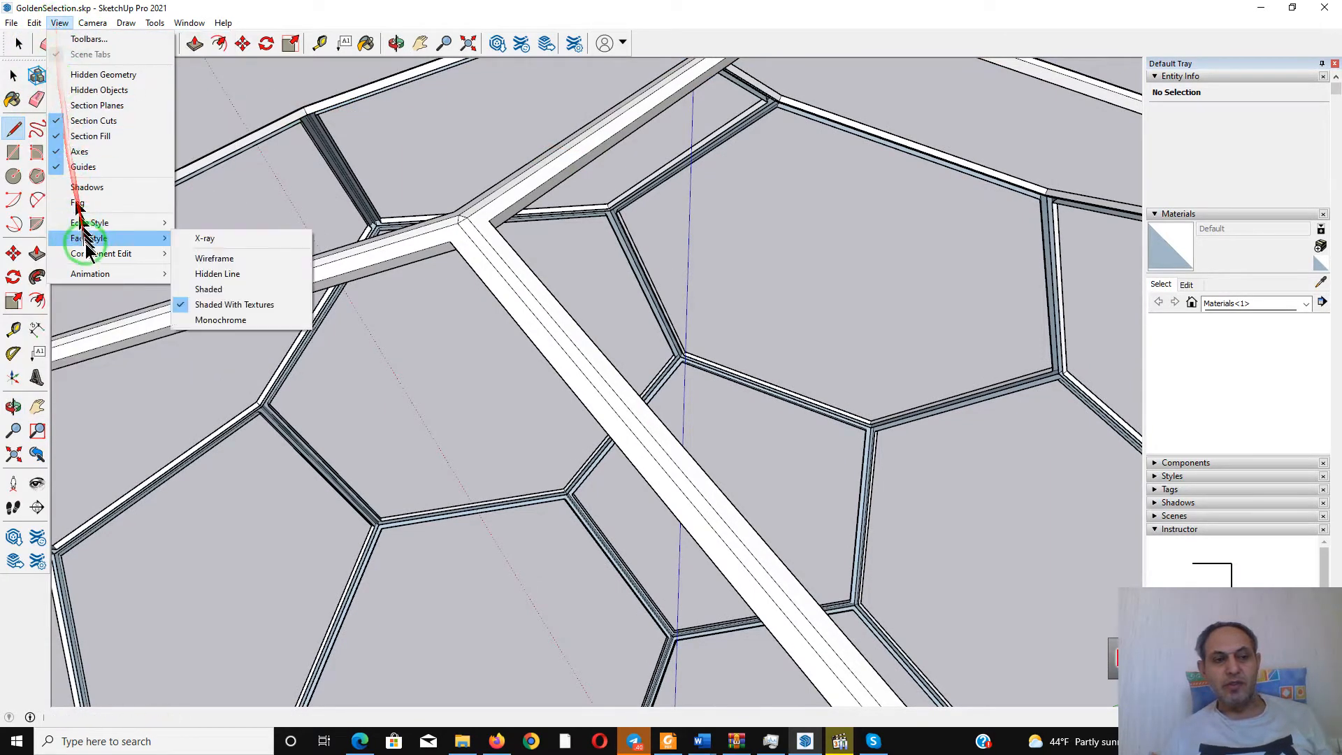
pyautogui.moveTo(149, 225)
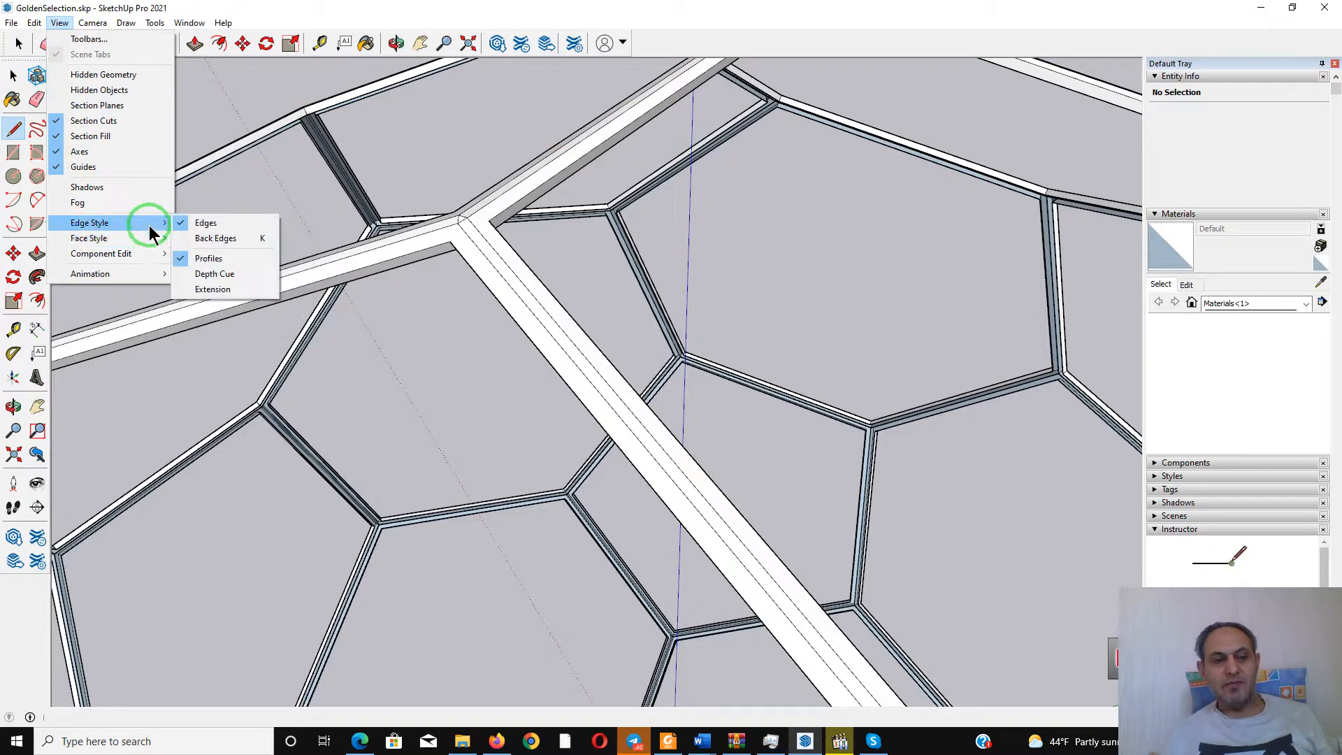
pyautogui.click(209, 258)
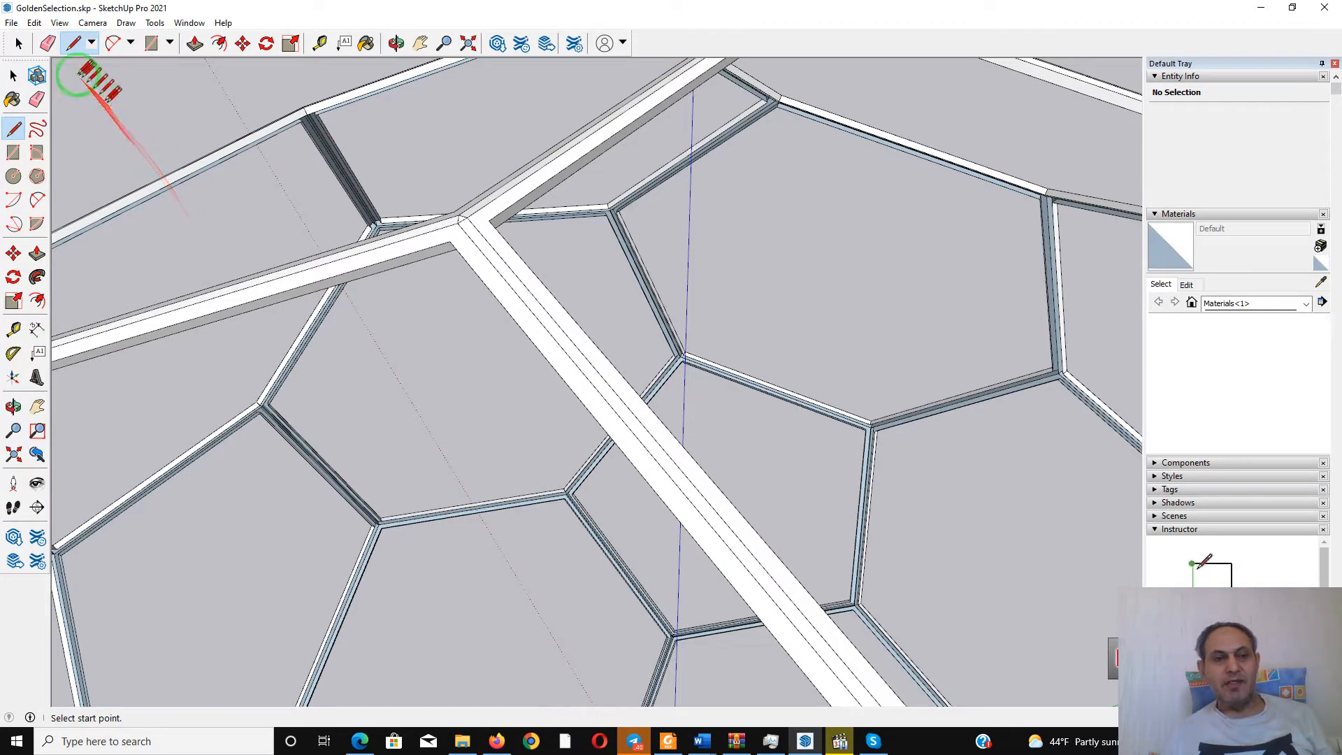
# Switch off the Edges display in the edge style so the struts show only their faces
pyautogui.click(34, 23)
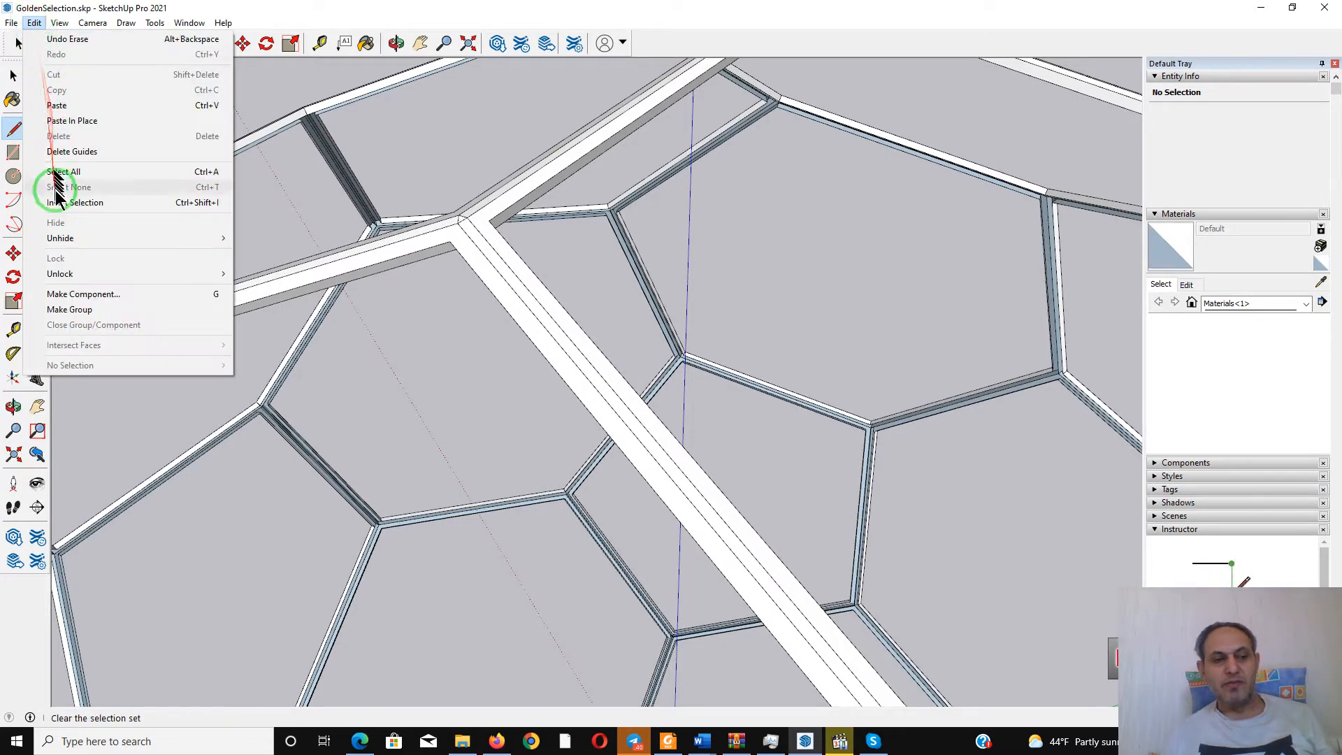
pyautogui.moveTo(60, 23)
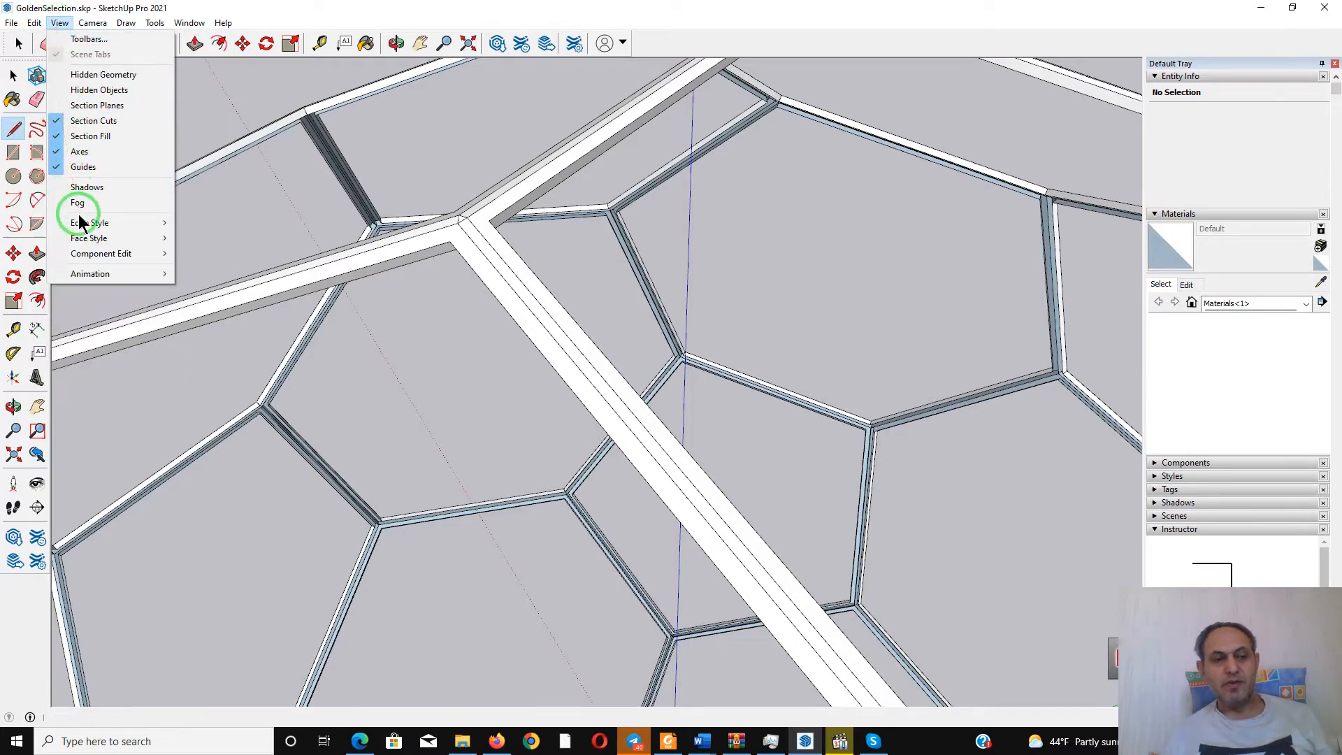
pyautogui.moveTo(84, 222)
pyautogui.click(206, 222)
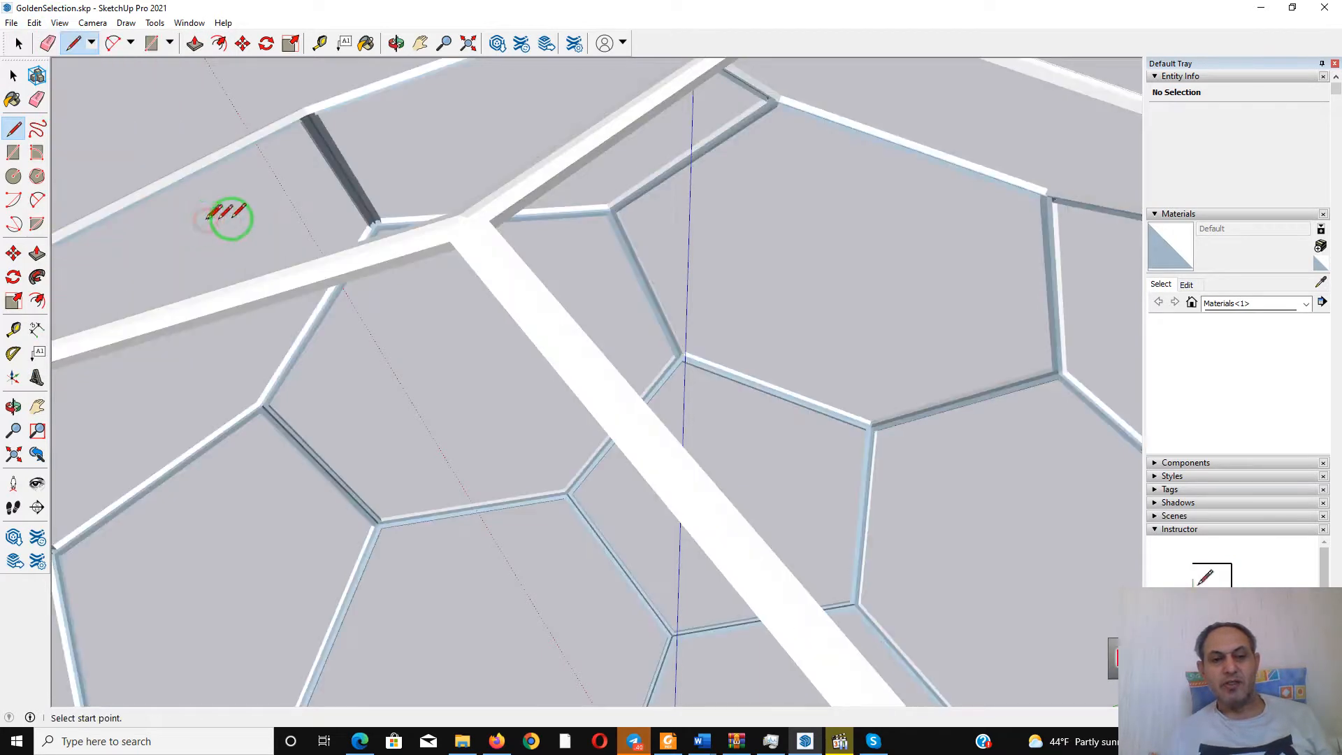
# Show the whole ball frame and start sharing the model to the 3D Warehouse
pyautogui.moveTo(349, 164); pyautogui.dragTo(694, 214, button='middle')
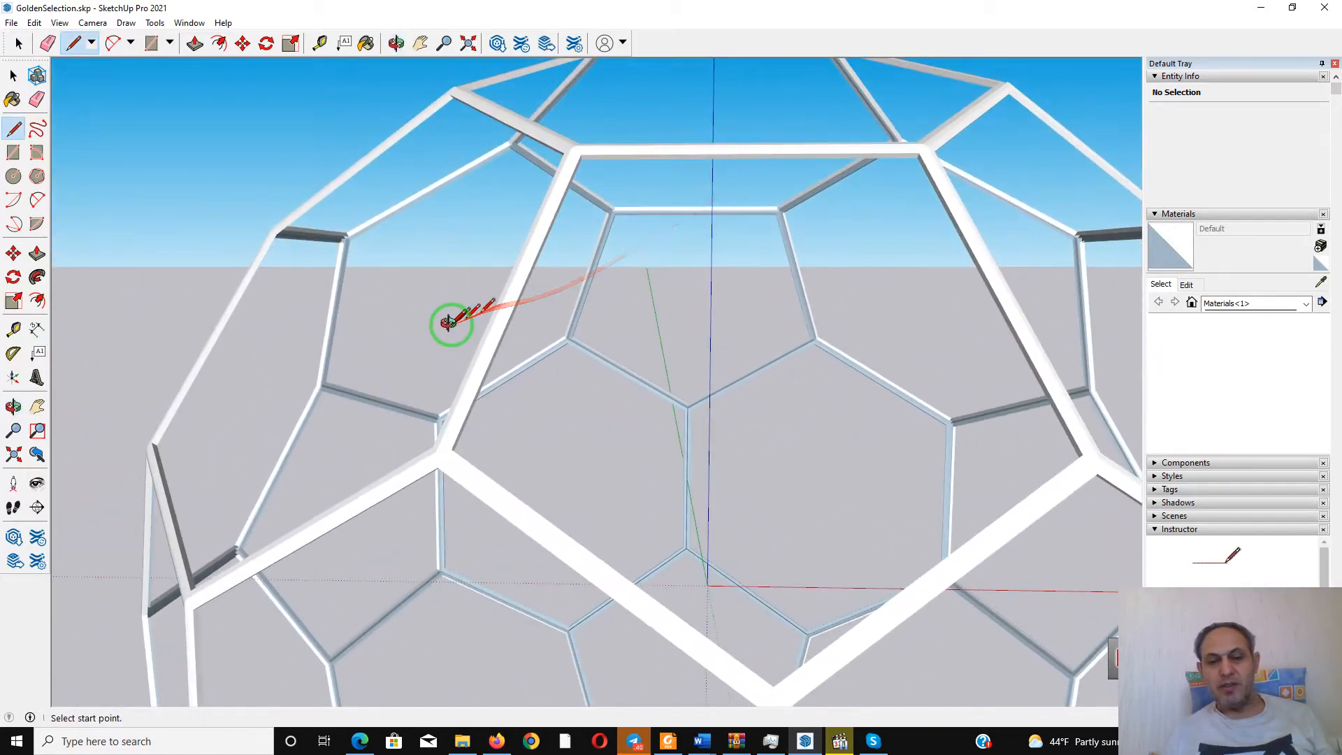
pyautogui.moveTo(449, 321); pyautogui.dragTo(135, 74, button='middle')
pyautogui.scroll(-5, 496, 198)
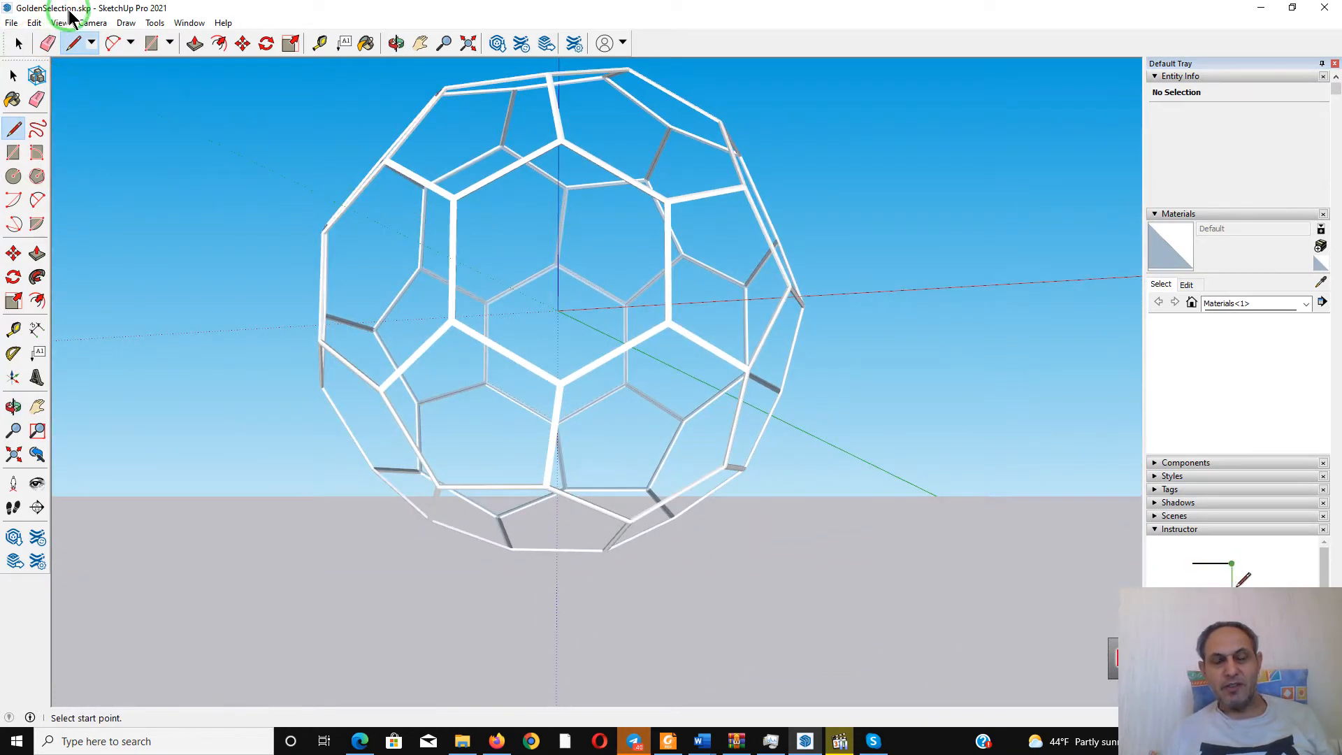
pyautogui.moveTo(510, 351); pyautogui.dragTo(569, 434, button='middle')
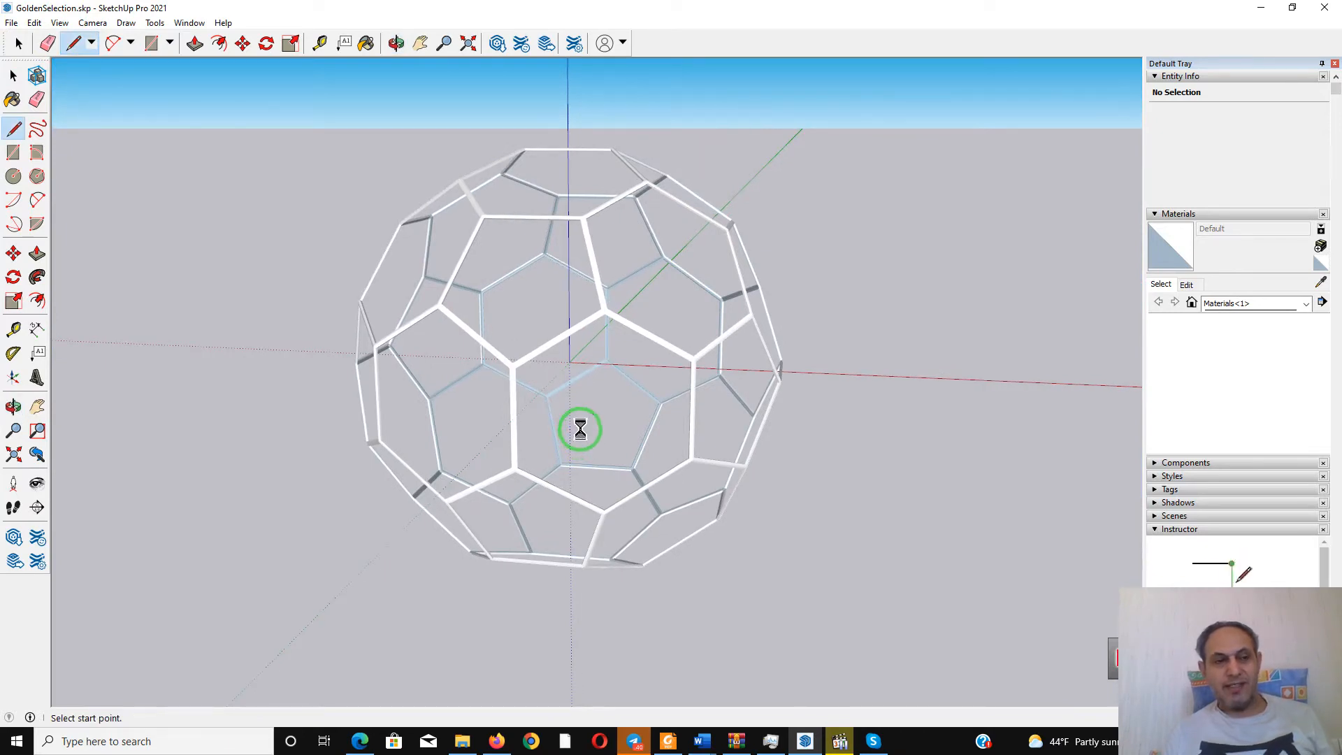
pyautogui.click(10, 24)
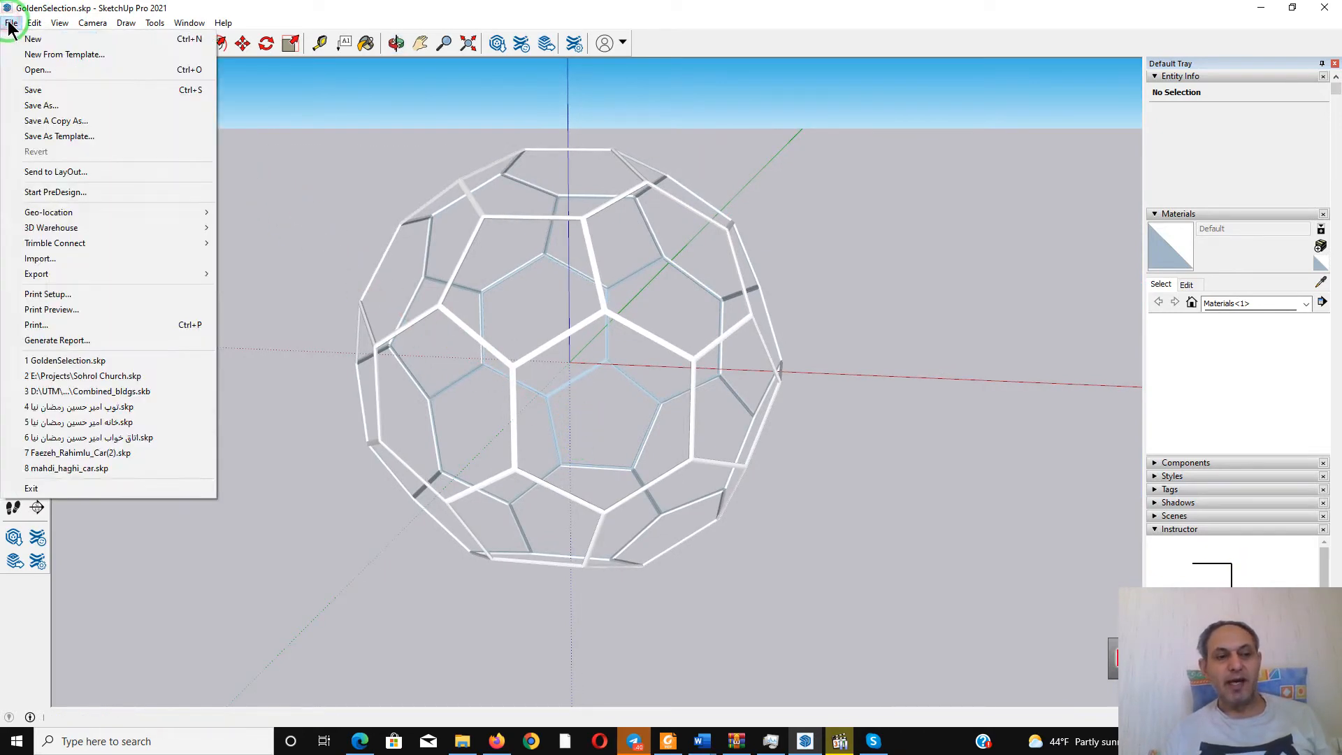
pyautogui.click(45, 212)
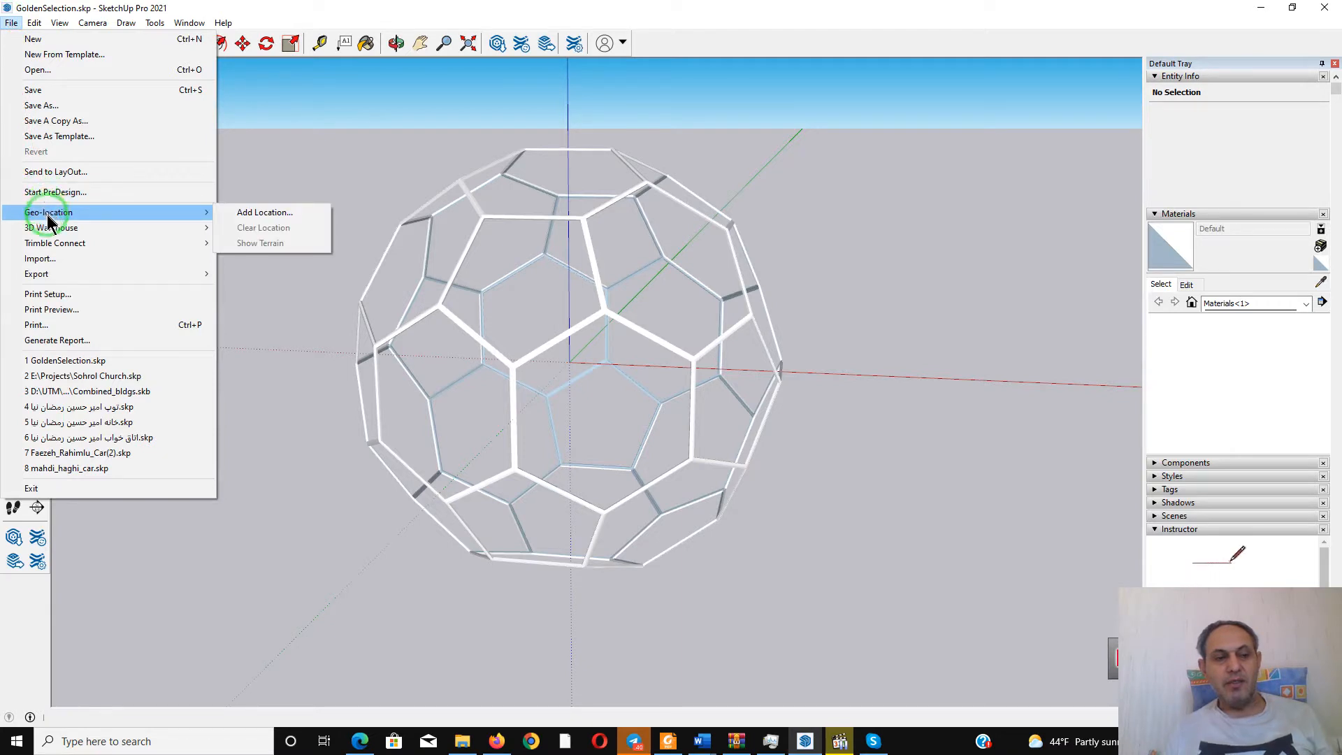
pyautogui.click(51, 230)
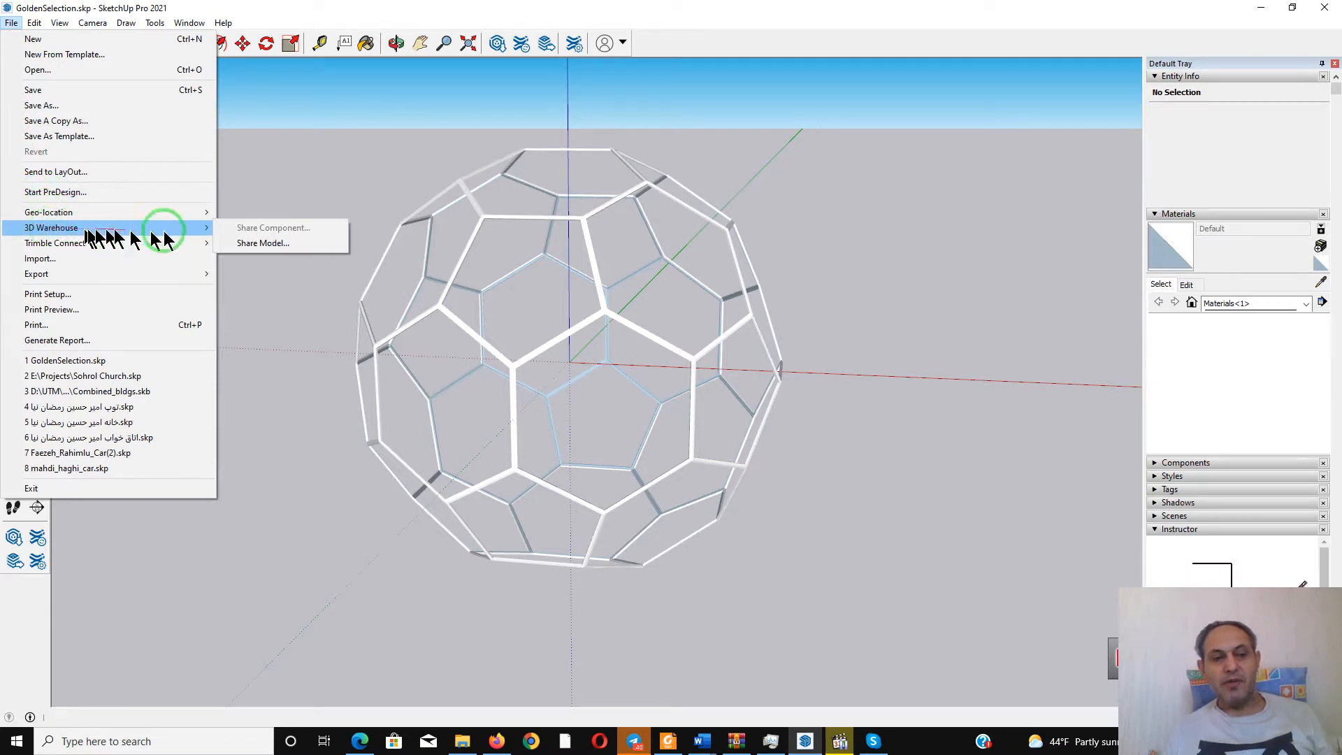
pyautogui.click(268, 244)
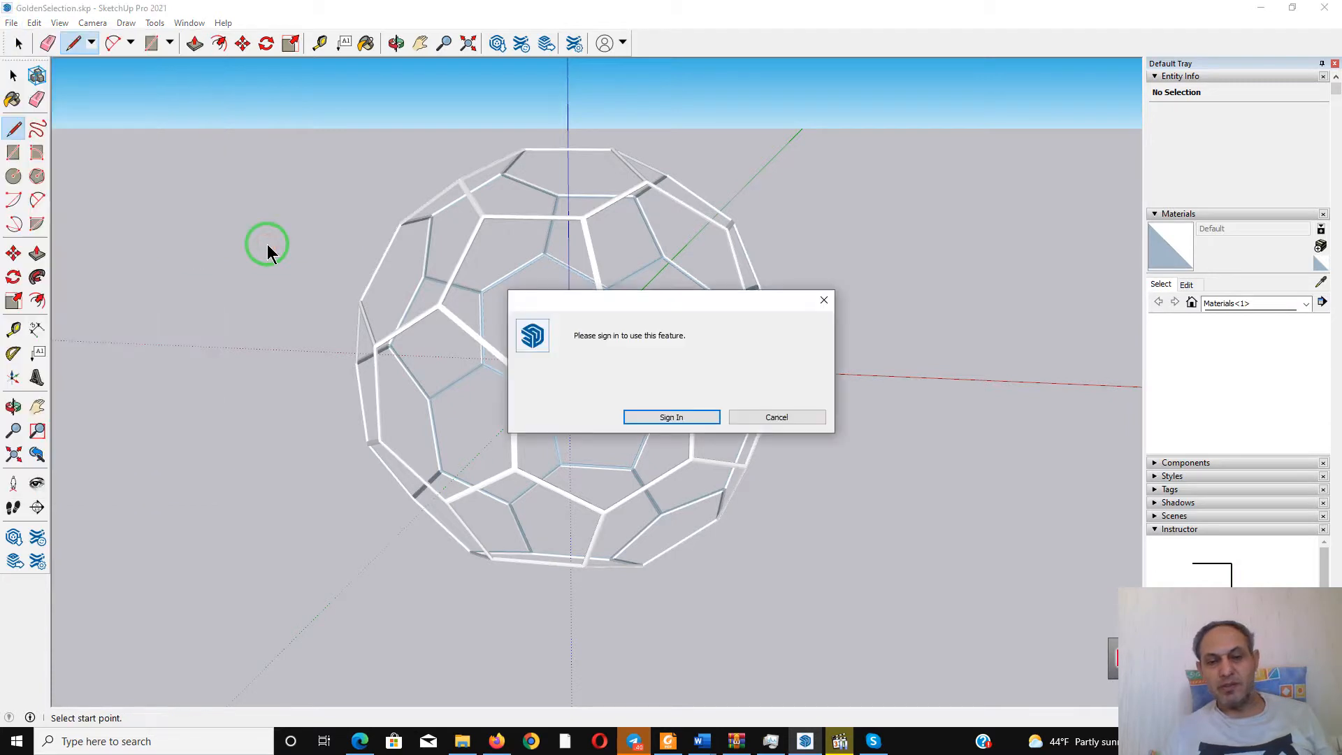
# Sign in to Trimble through Google, using the saved account name and account password
pyautogui.click(673, 417)
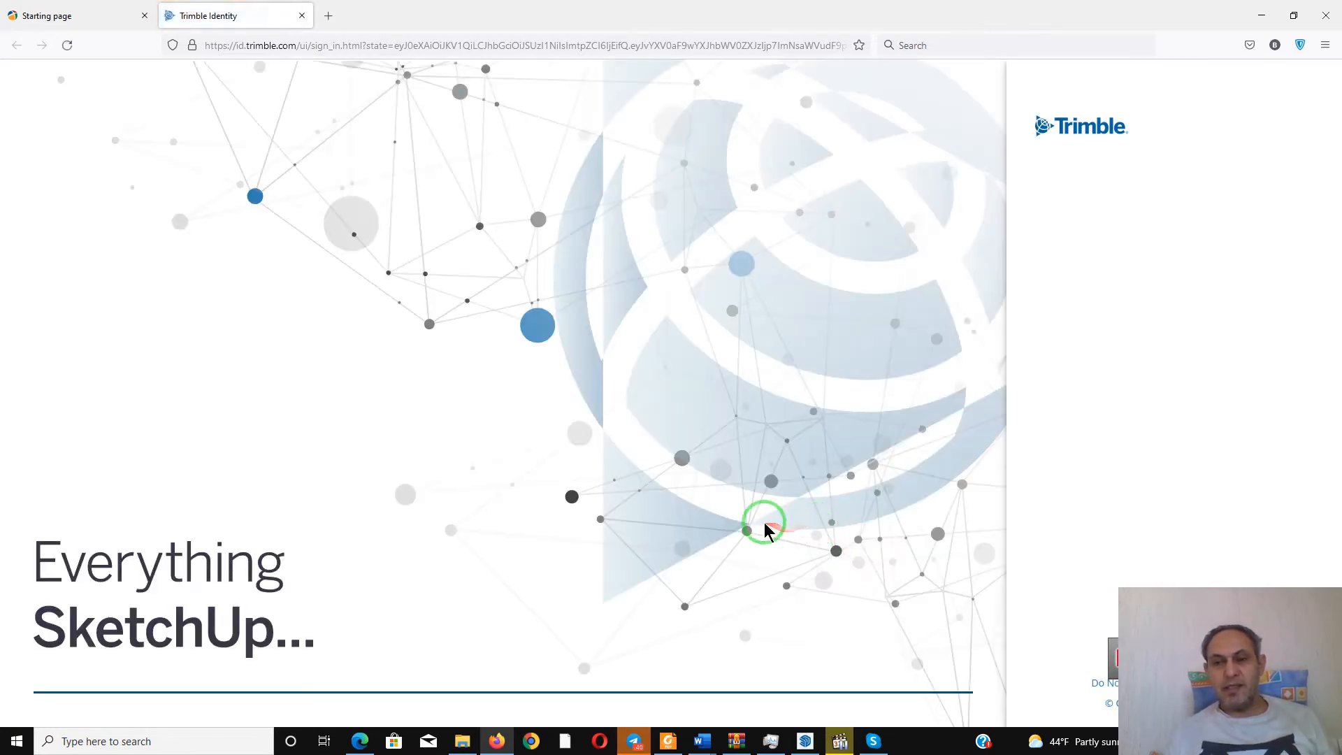
pyautogui.click(1088, 263)
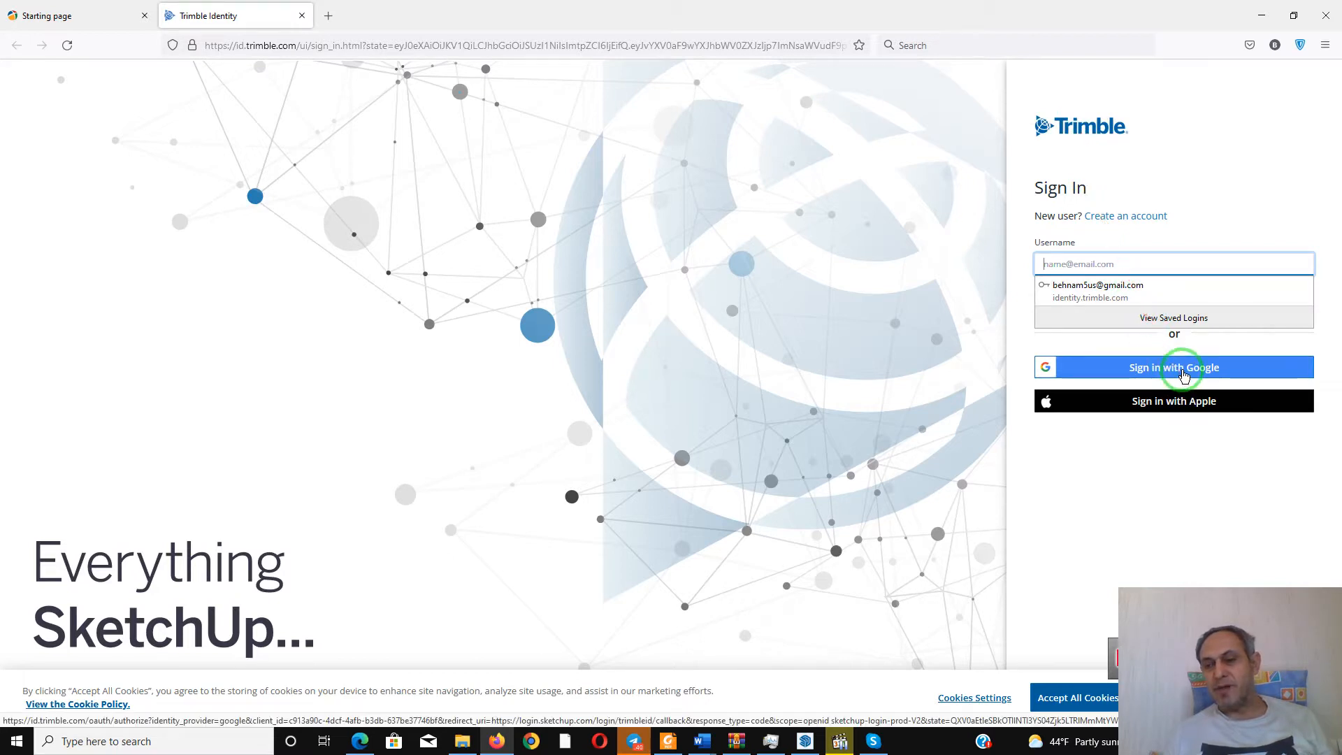
pyautogui.click(1183, 375)
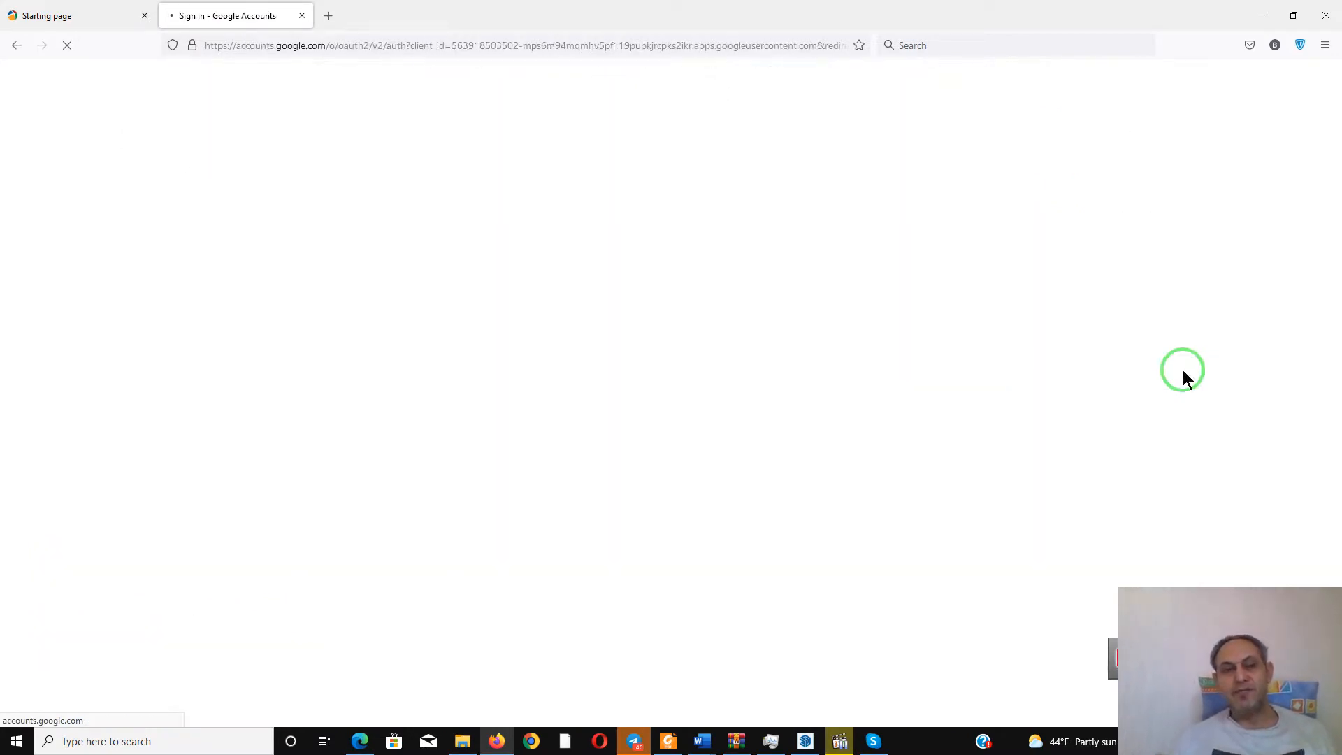
pyautogui.click(584, 369)
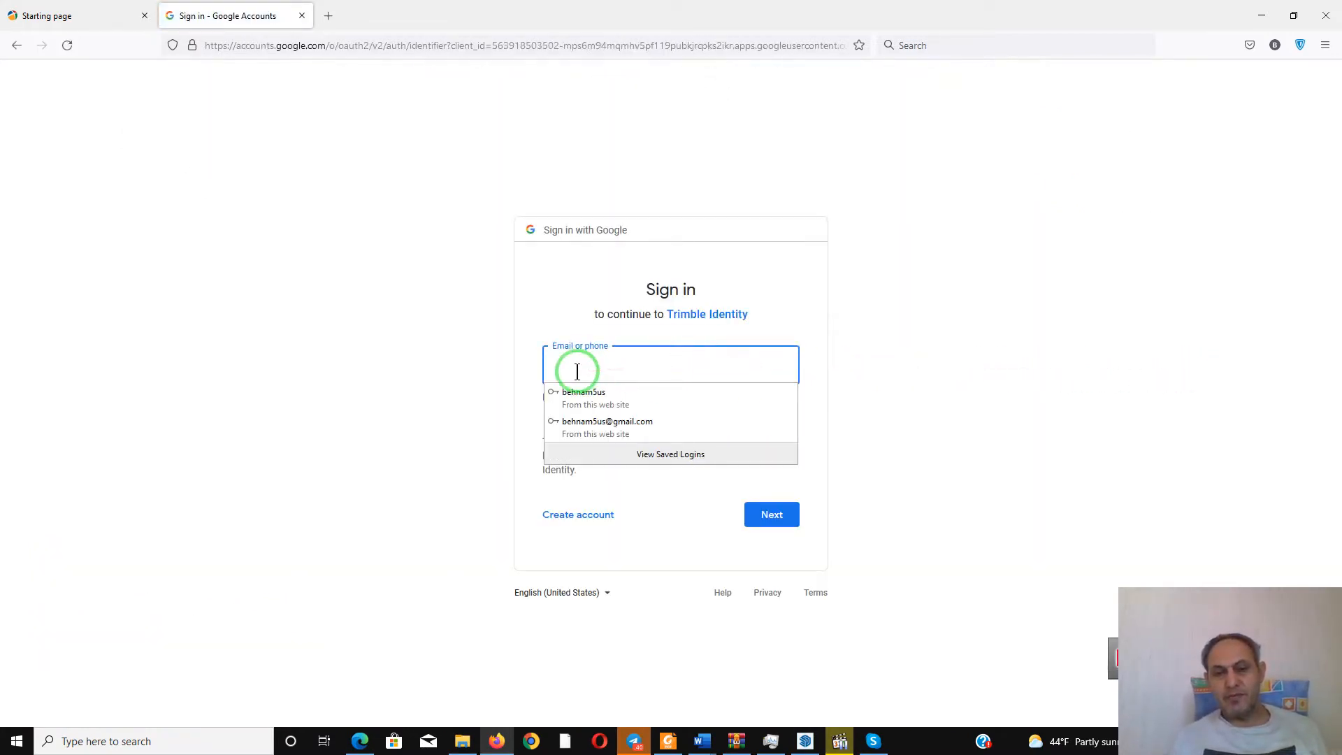
pyautogui.click(583, 398)
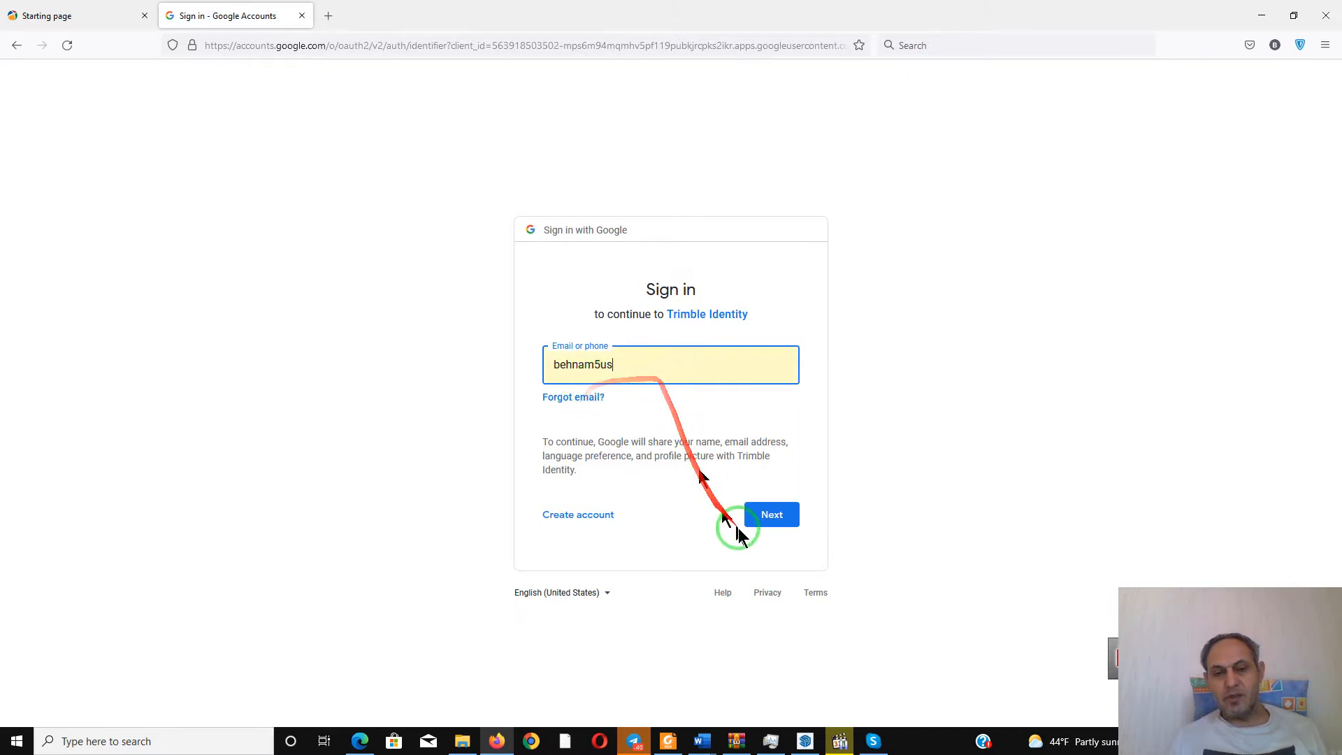
pyautogui.click(774, 526)
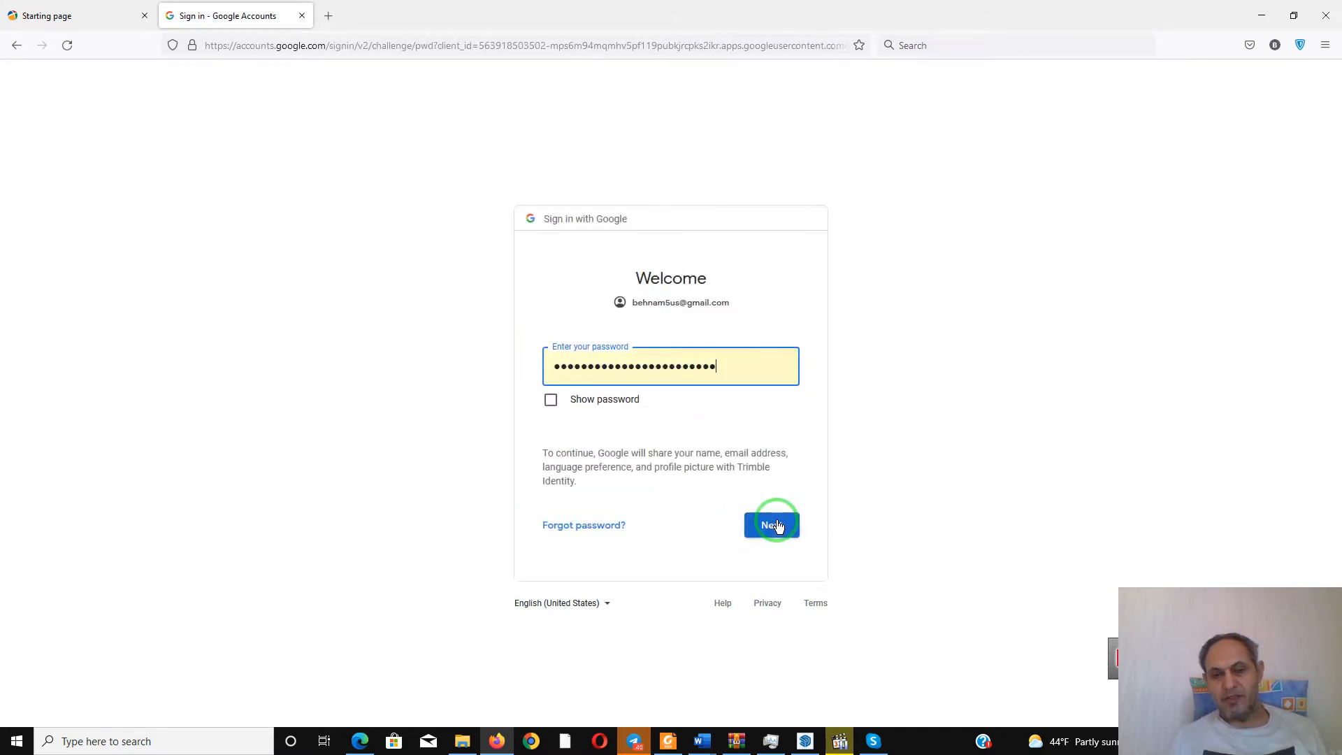
pyautogui.click(776, 525)
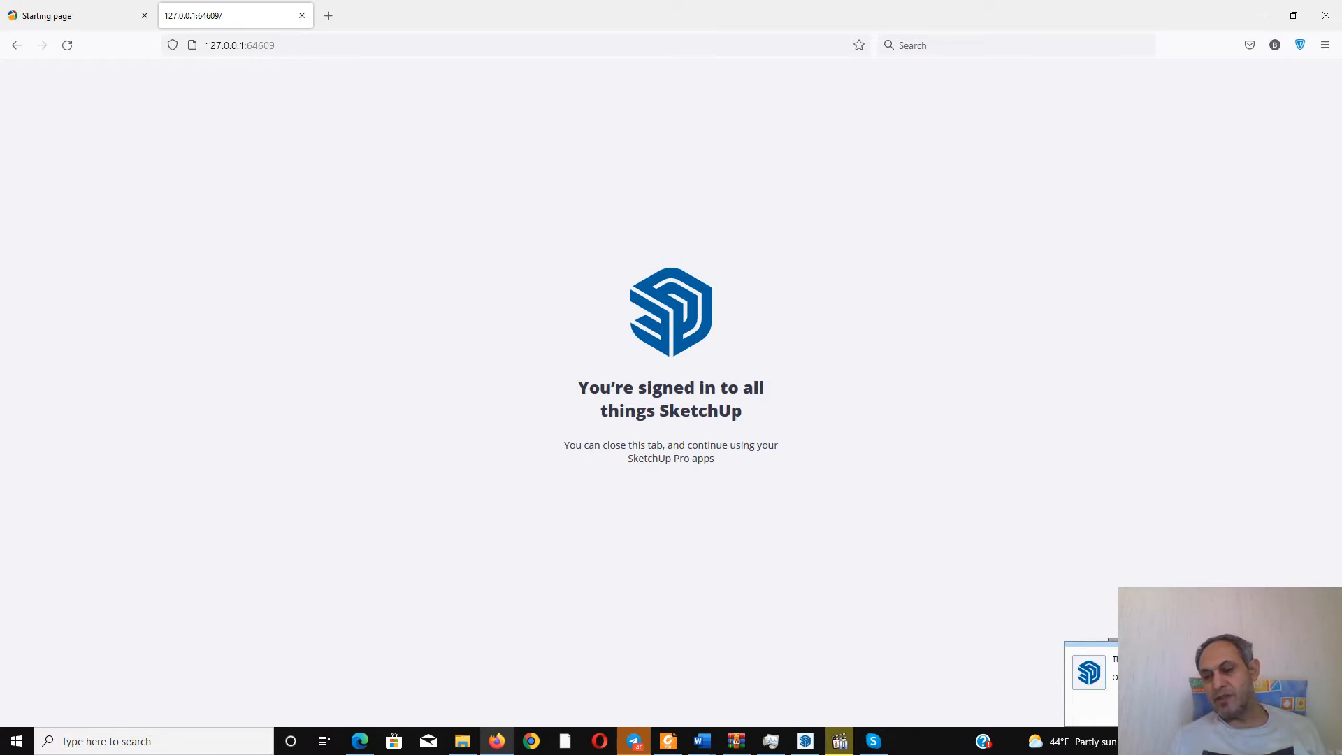
# Open the Extension Manager from the update notification, check the extension installation option without choosing a file, and view the manageable extensions
pyautogui.click(1089, 672)
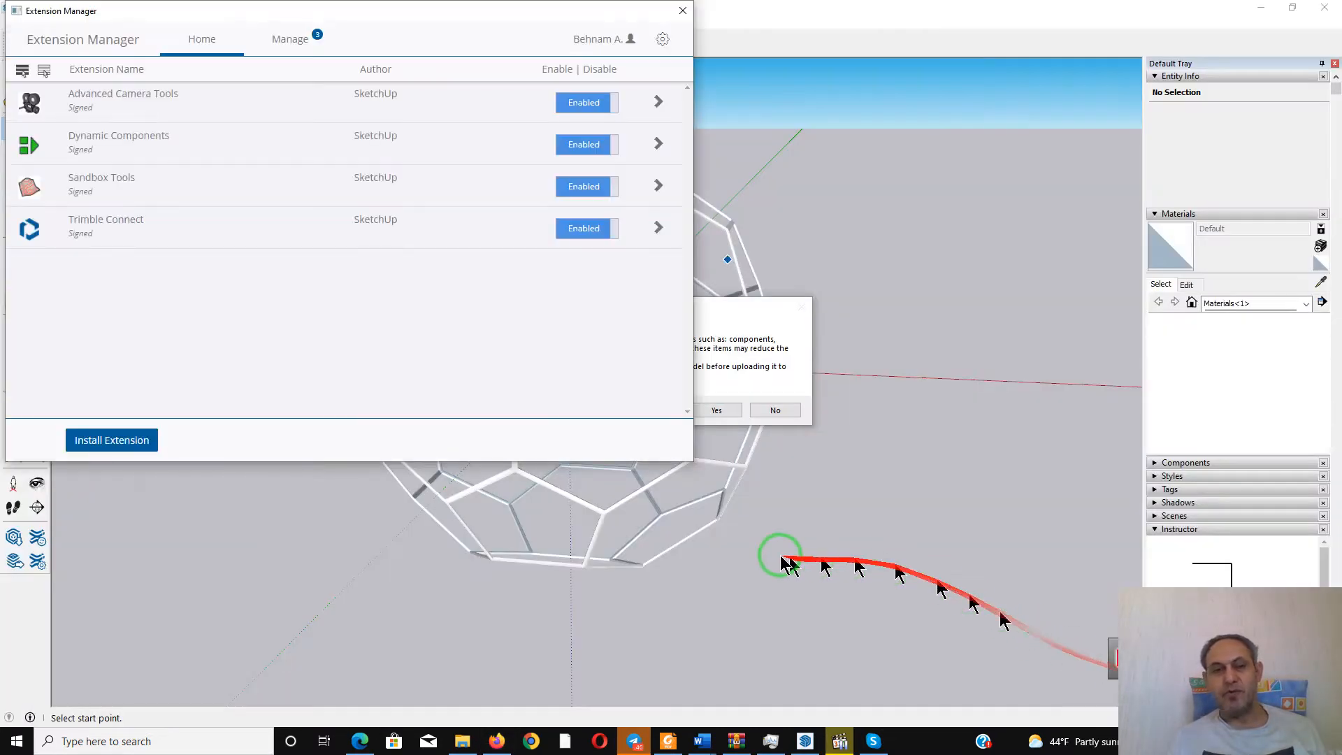
pyautogui.click(117, 441)
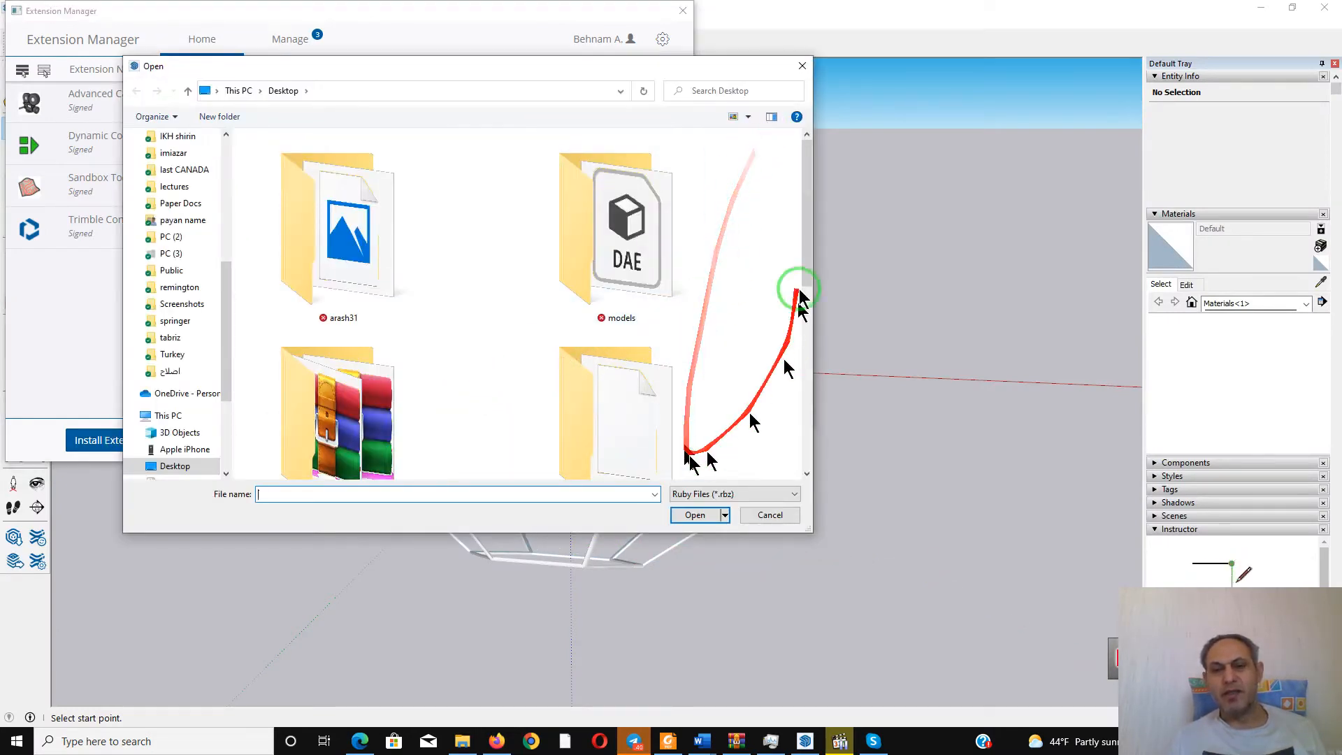
pyautogui.click(802, 67)
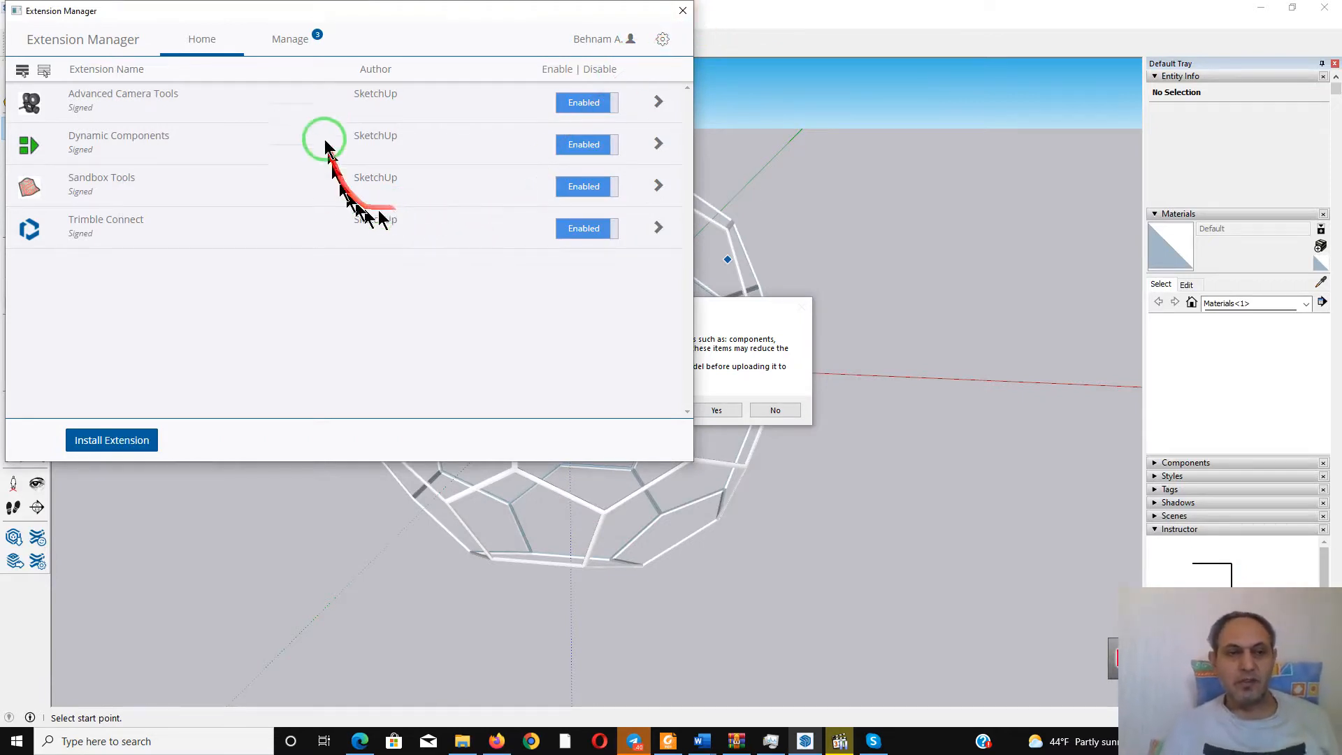
pyautogui.click(293, 40)
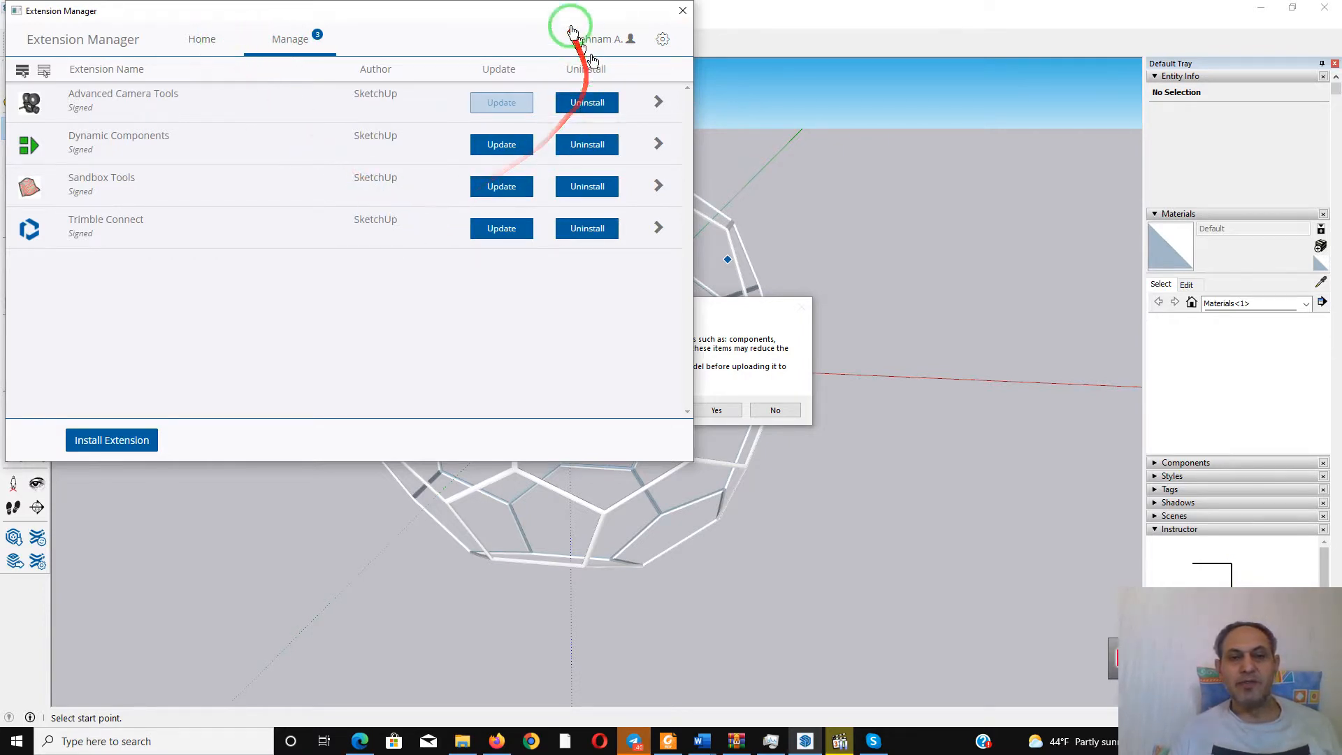
# Move the Extension Manager and the purge prompt aside, and agree to purge unused items before uploading the model to the 3D Warehouse
pyautogui.moveTo(565, 7)
pyautogui.mouseDown()
pyautogui.moveTo(564, 55)
pyautogui.moveTo(1132, 315)
pyautogui.moveTo(1286, 404)
pyautogui.mouseUp()
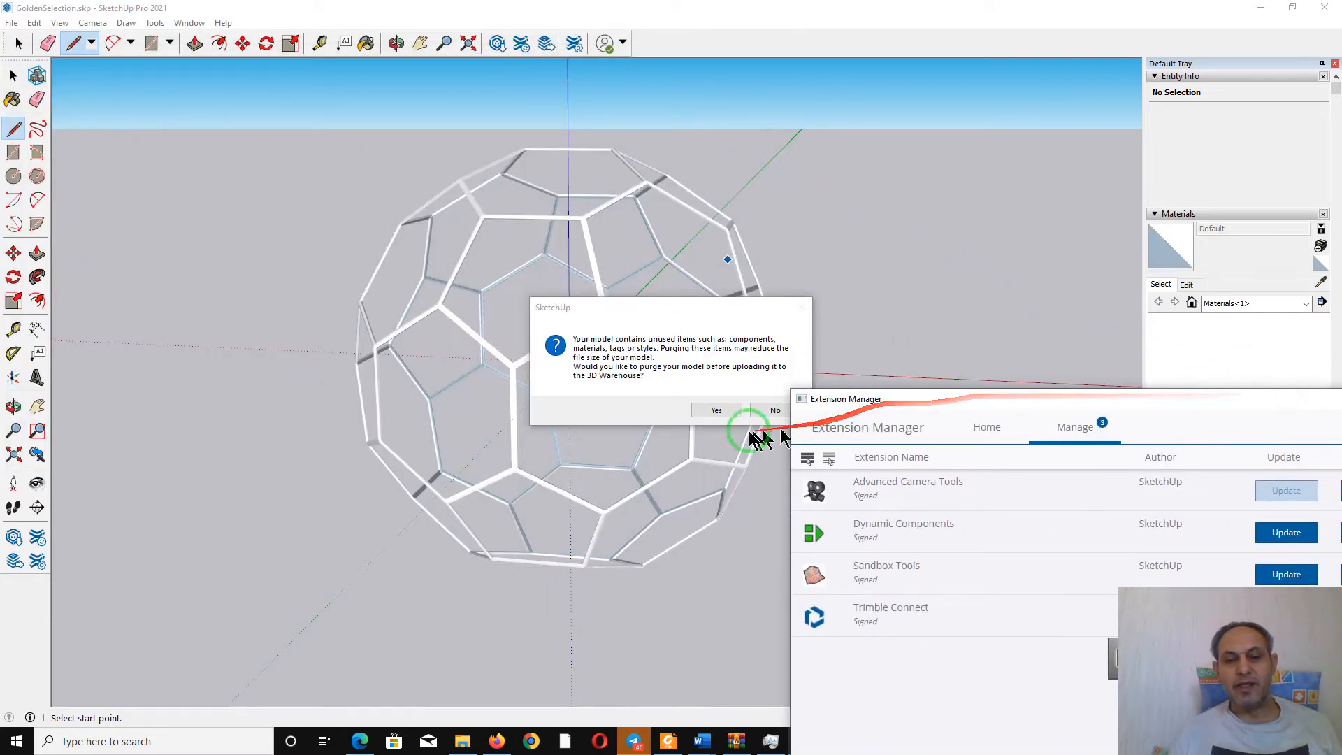
pyautogui.click(717, 411)
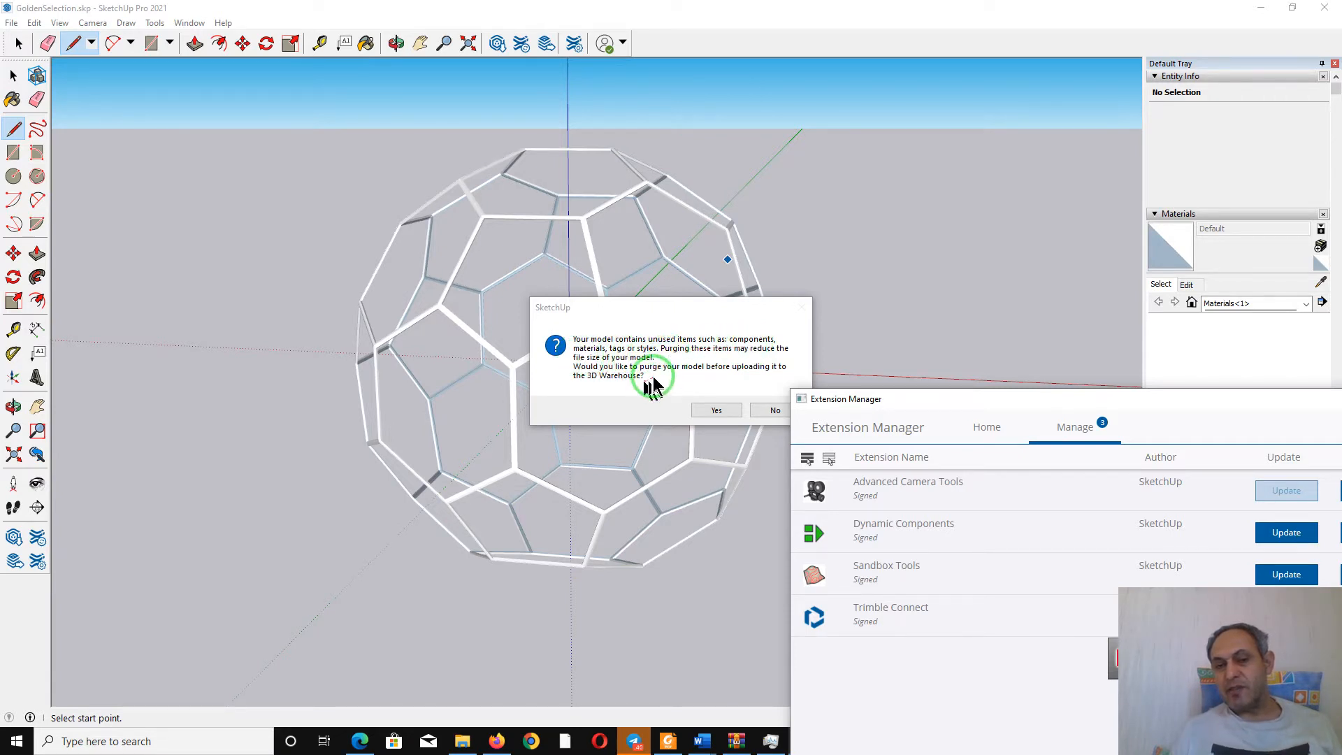
pyautogui.click(664, 355)
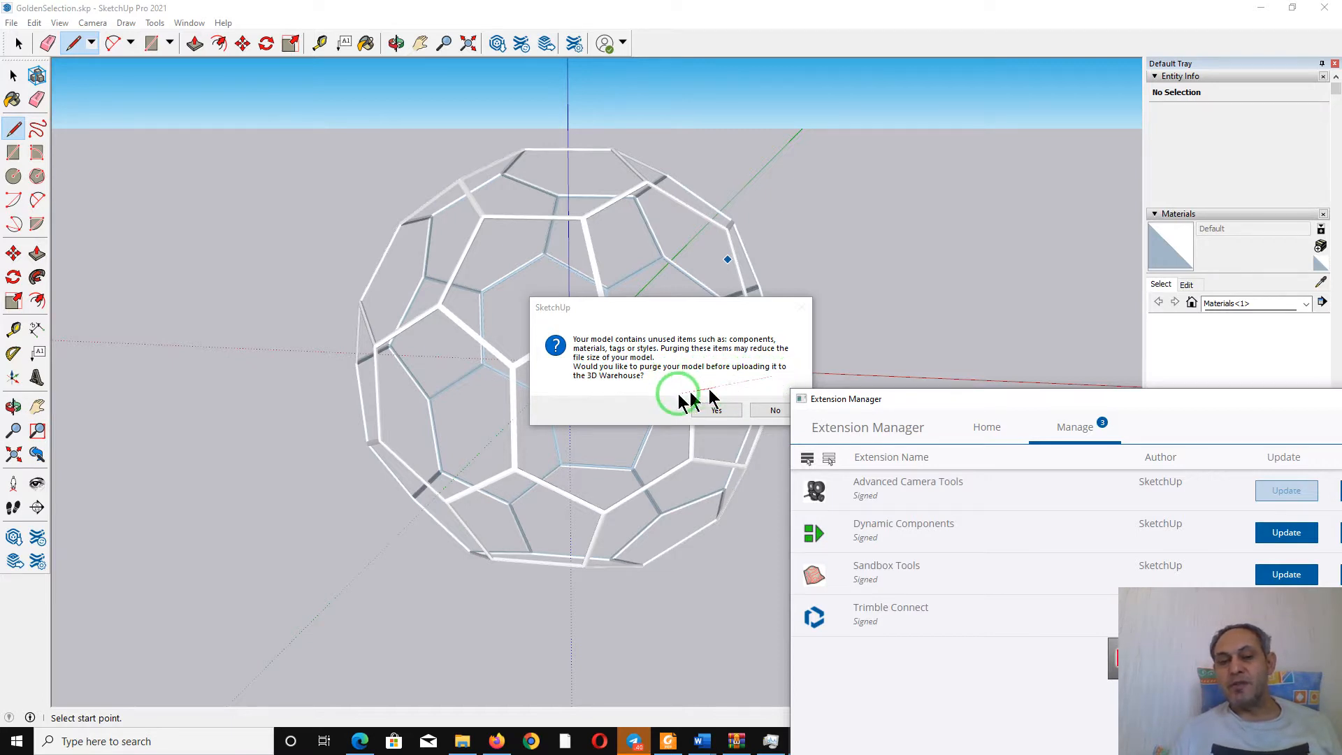
pyautogui.moveTo(683, 306); pyautogui.dragTo(556, 251)
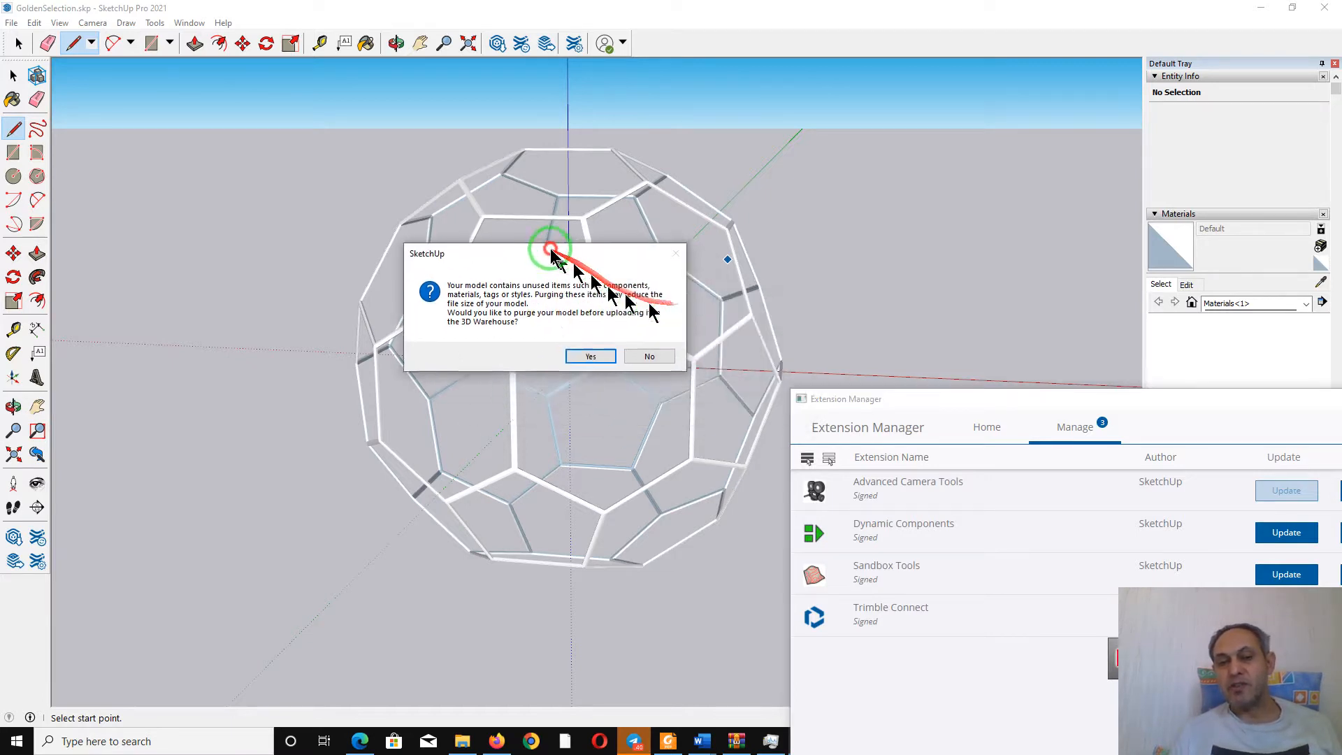
pyautogui.click(593, 354)
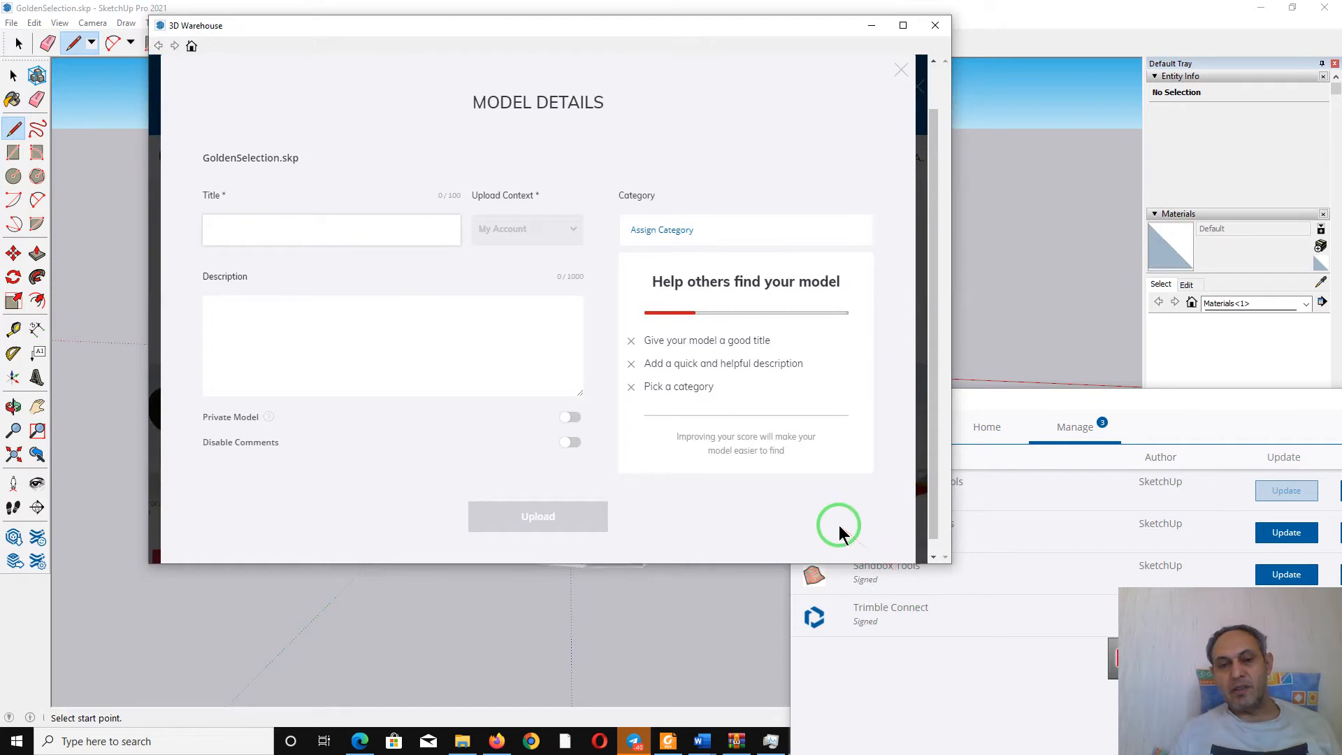
# Upload the model titled "Golden selection" with the description "how to use golden ration to create a 3D model"
pyautogui.click(352, 237)
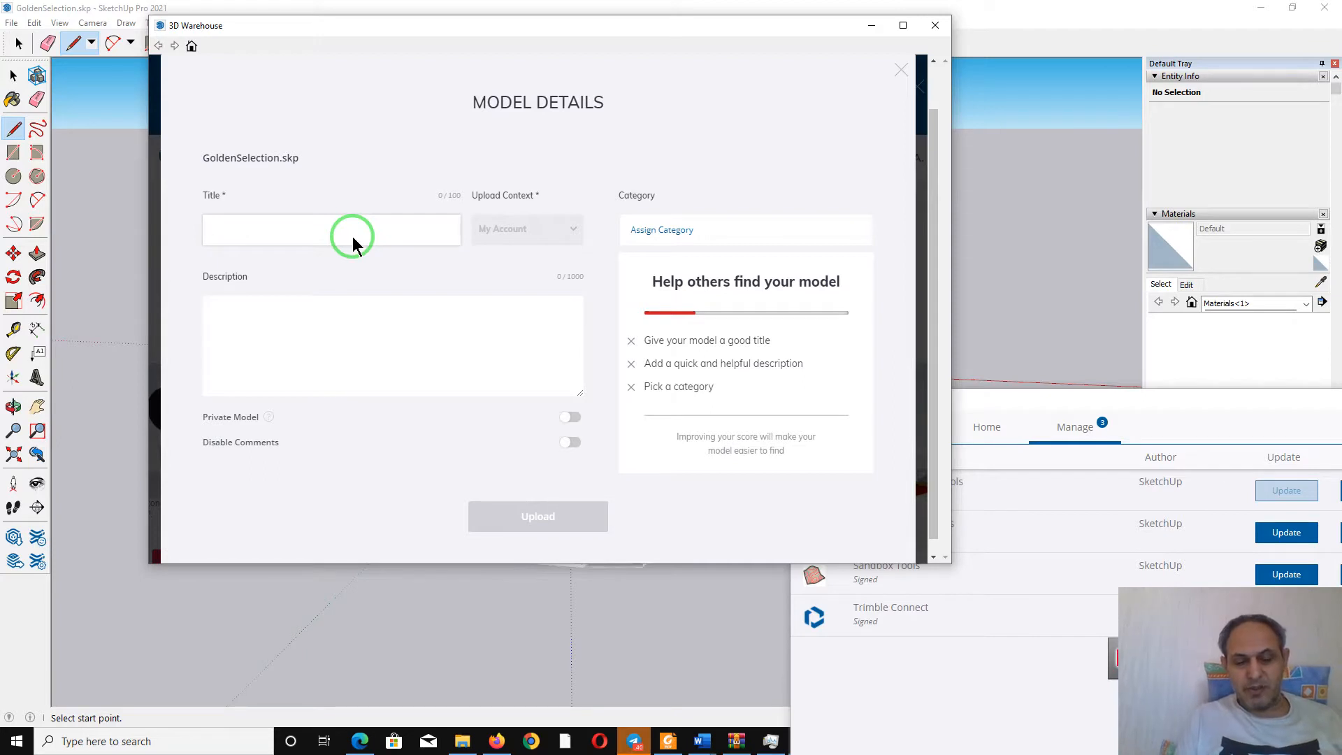
pyautogui.write('hi')
pyautogui.press('BackSpace')
pyautogui.press('BackSpace')
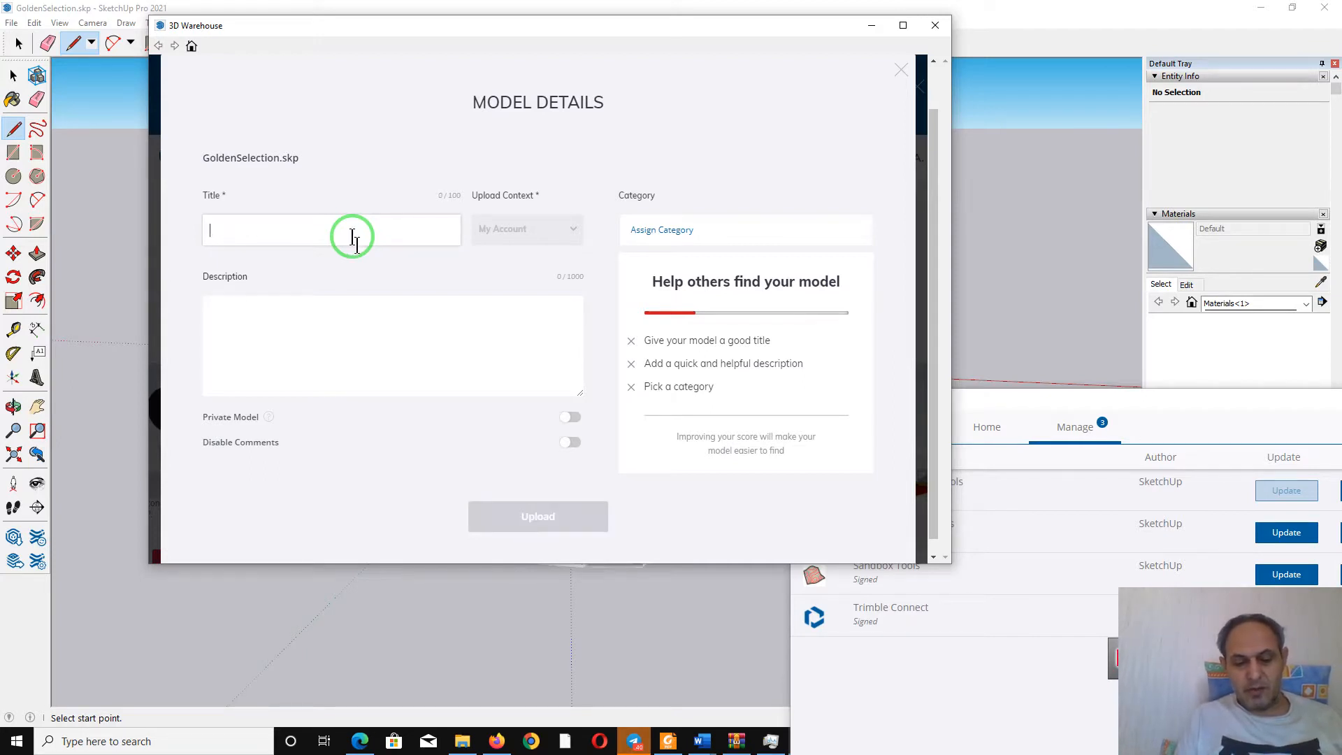
pyautogui.write('Golden selection')
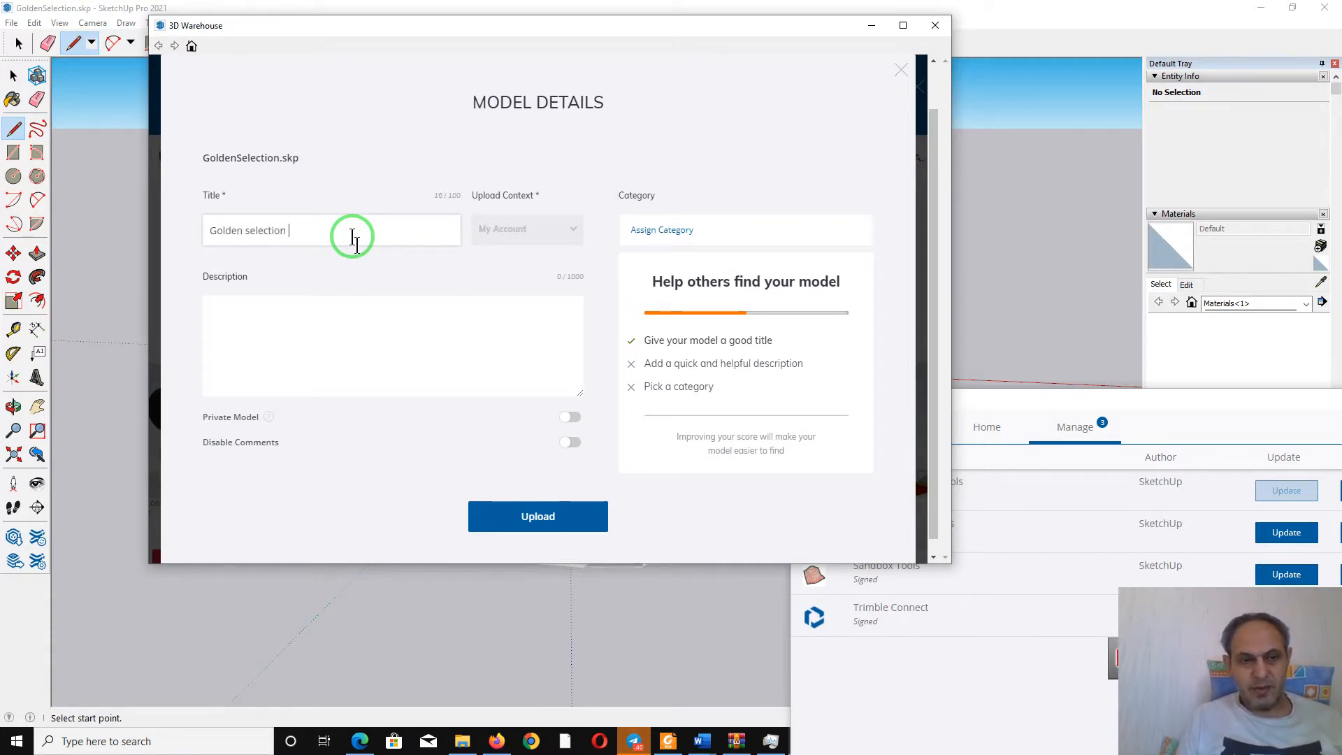
pyautogui.click(306, 339)
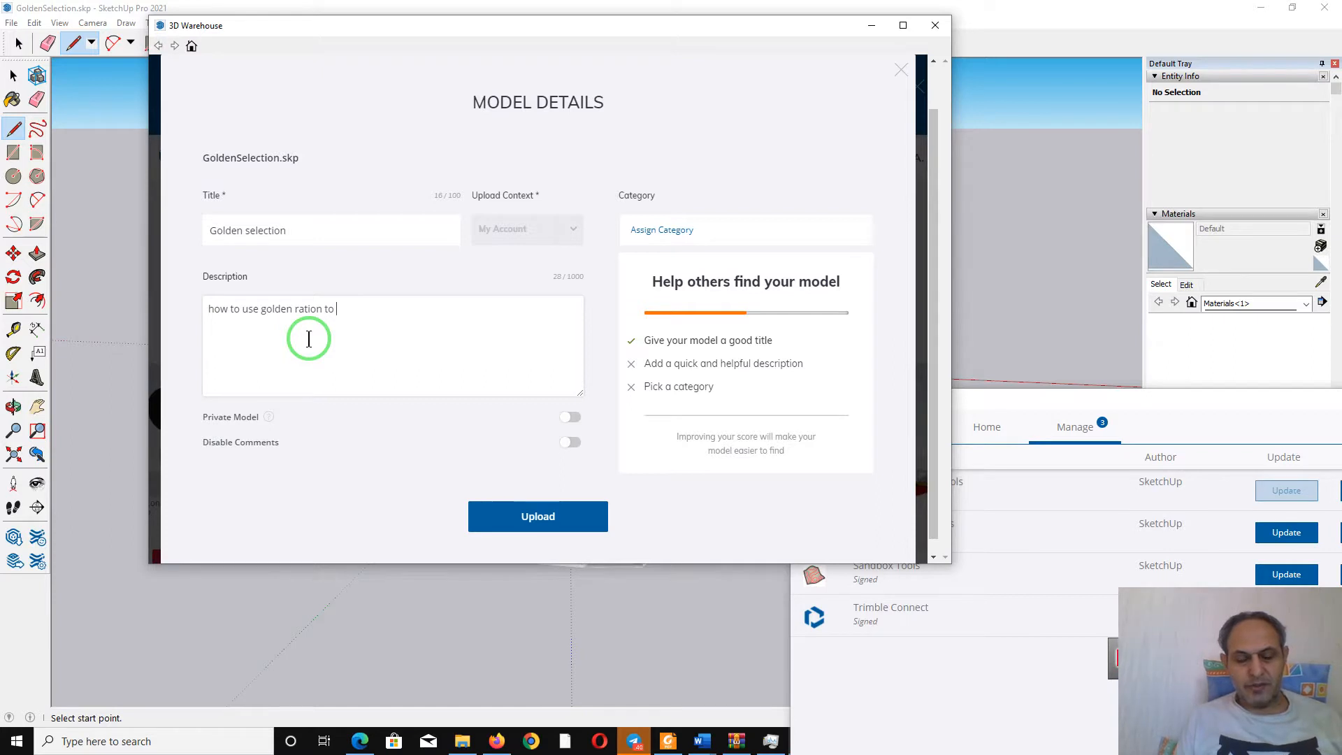
pyautogui.write('ra')
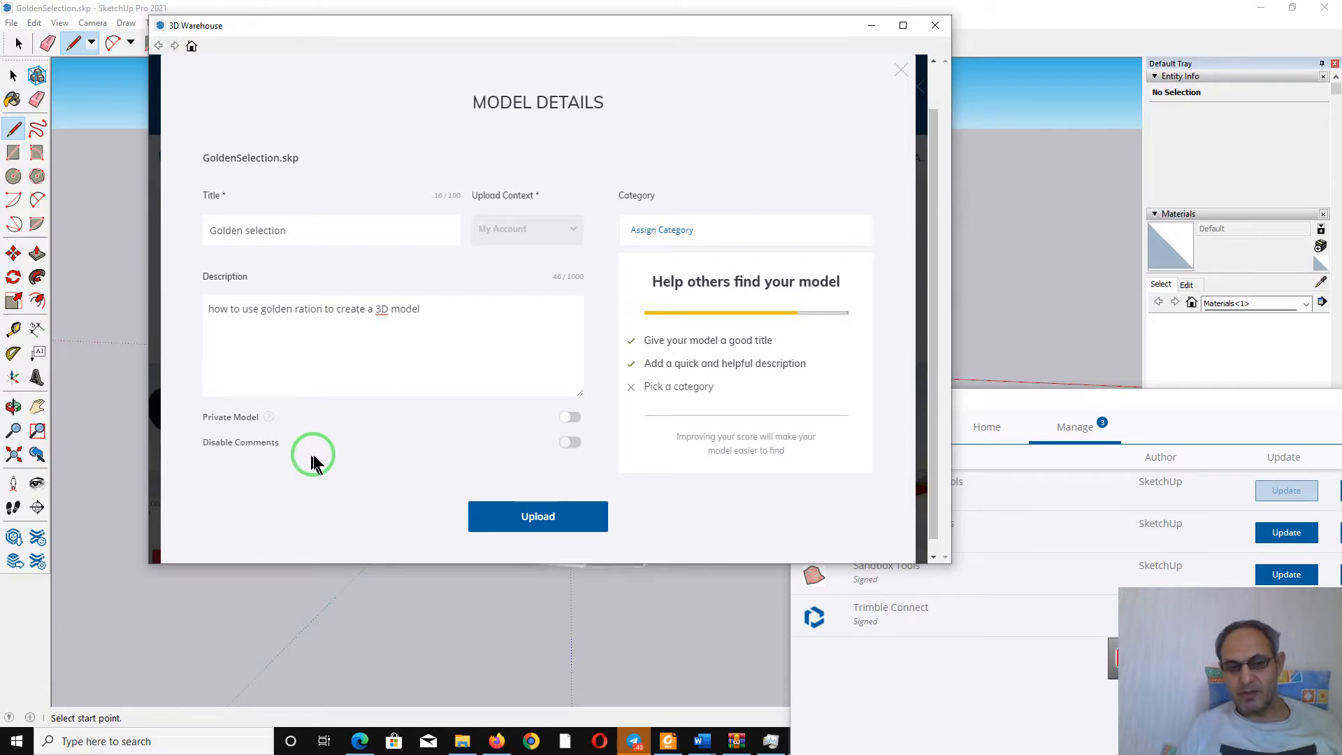
pyautogui.click(537, 517)
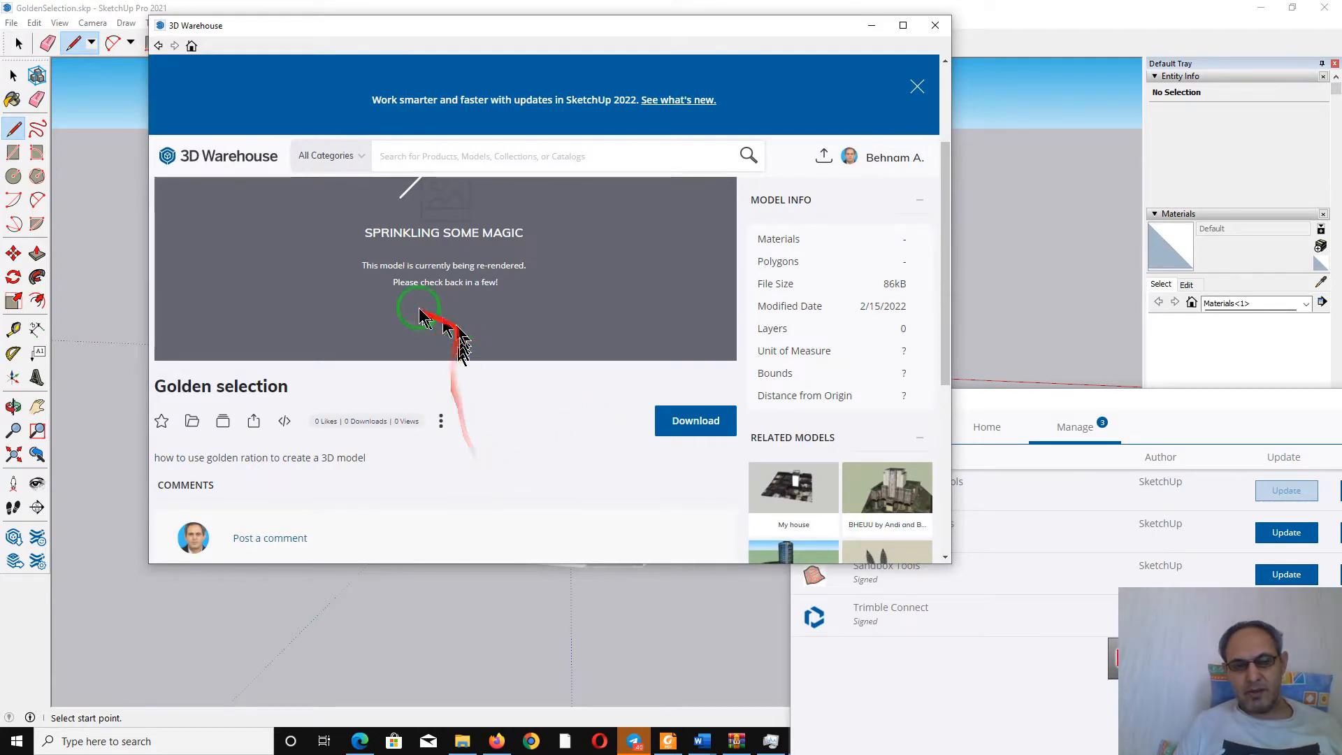
# Open the account's profile editing page from the uploaded model's page and look through its basic info and interests
pyautogui.click(902, 161)
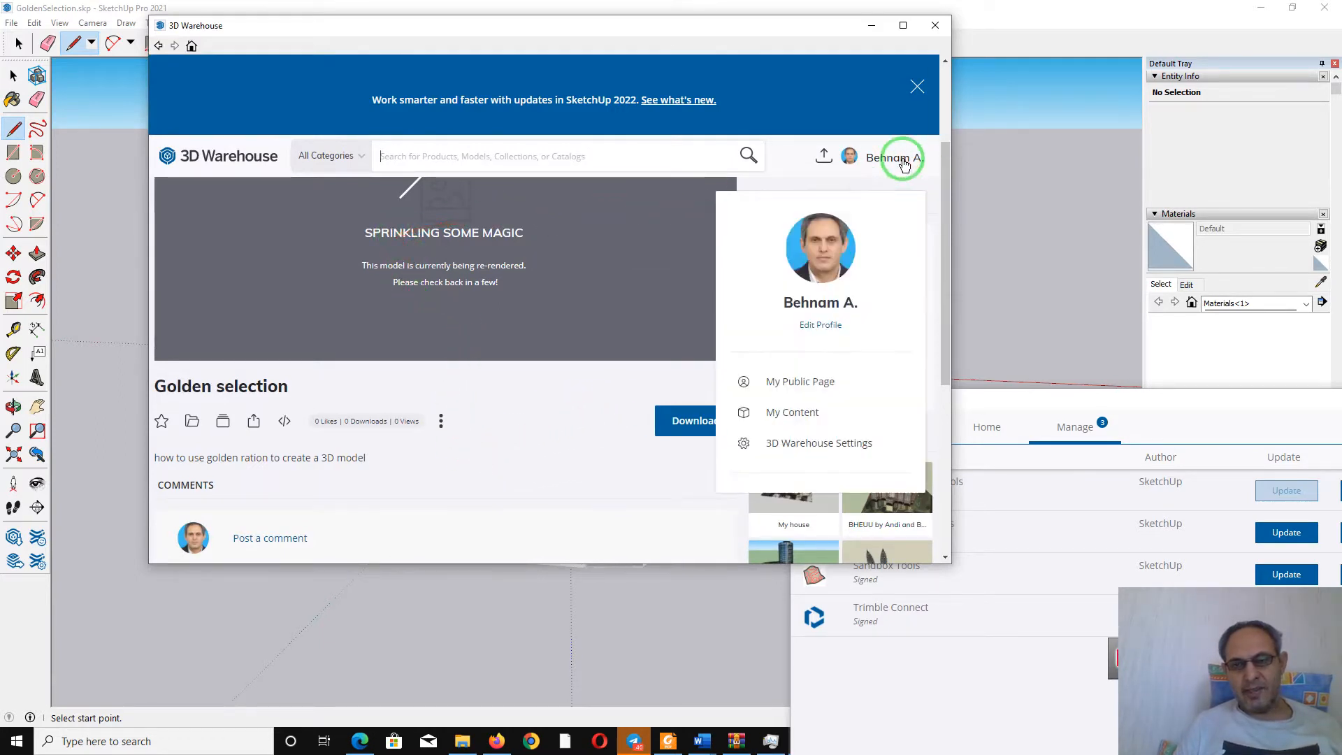
pyautogui.click(901, 160)
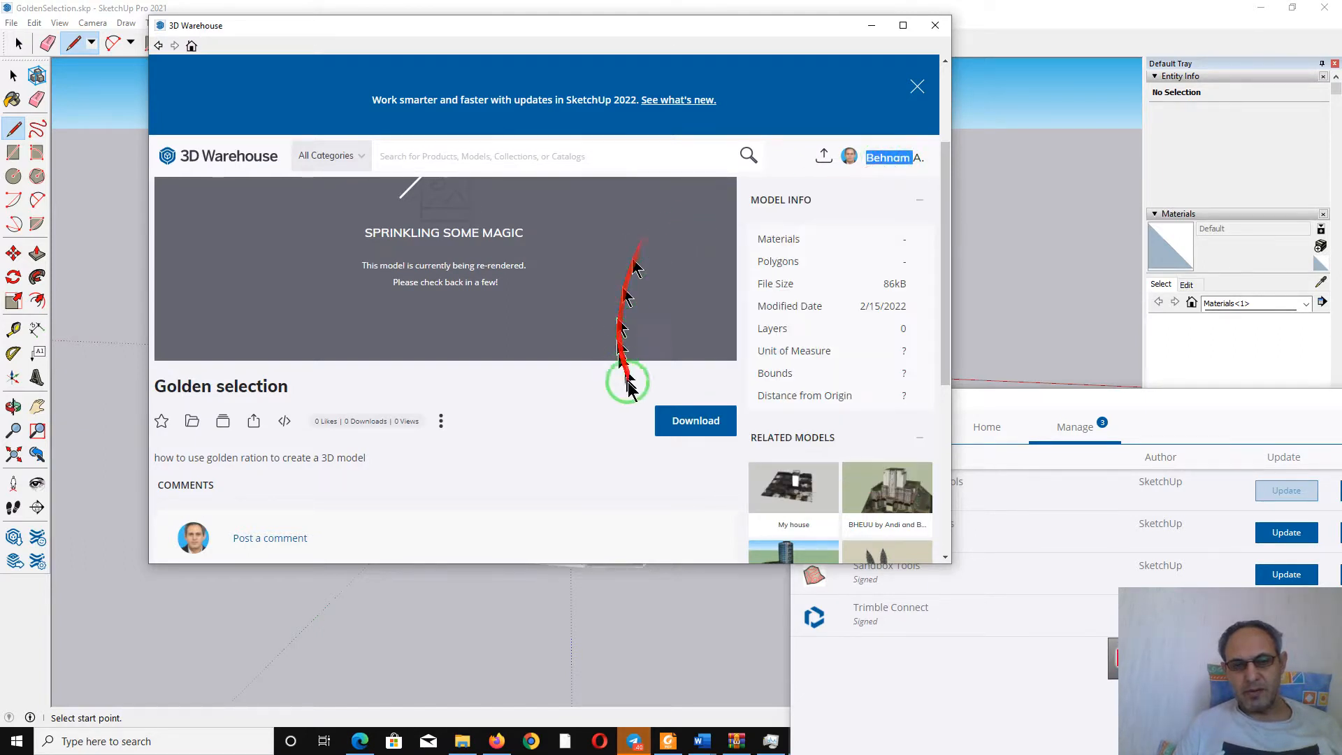
pyautogui.scroll(-1, 607, 435)
pyautogui.scroll(-1, 607, 438)
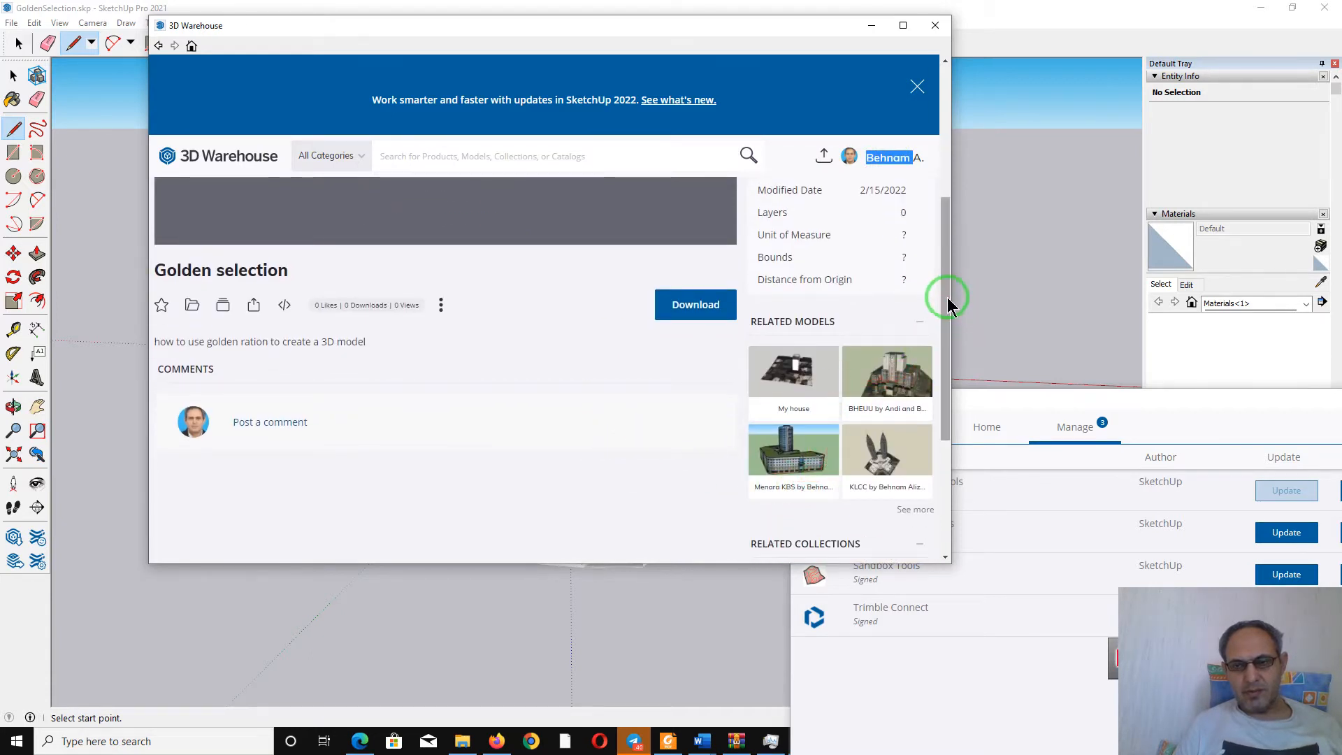
pyautogui.moveTo(849, 157)
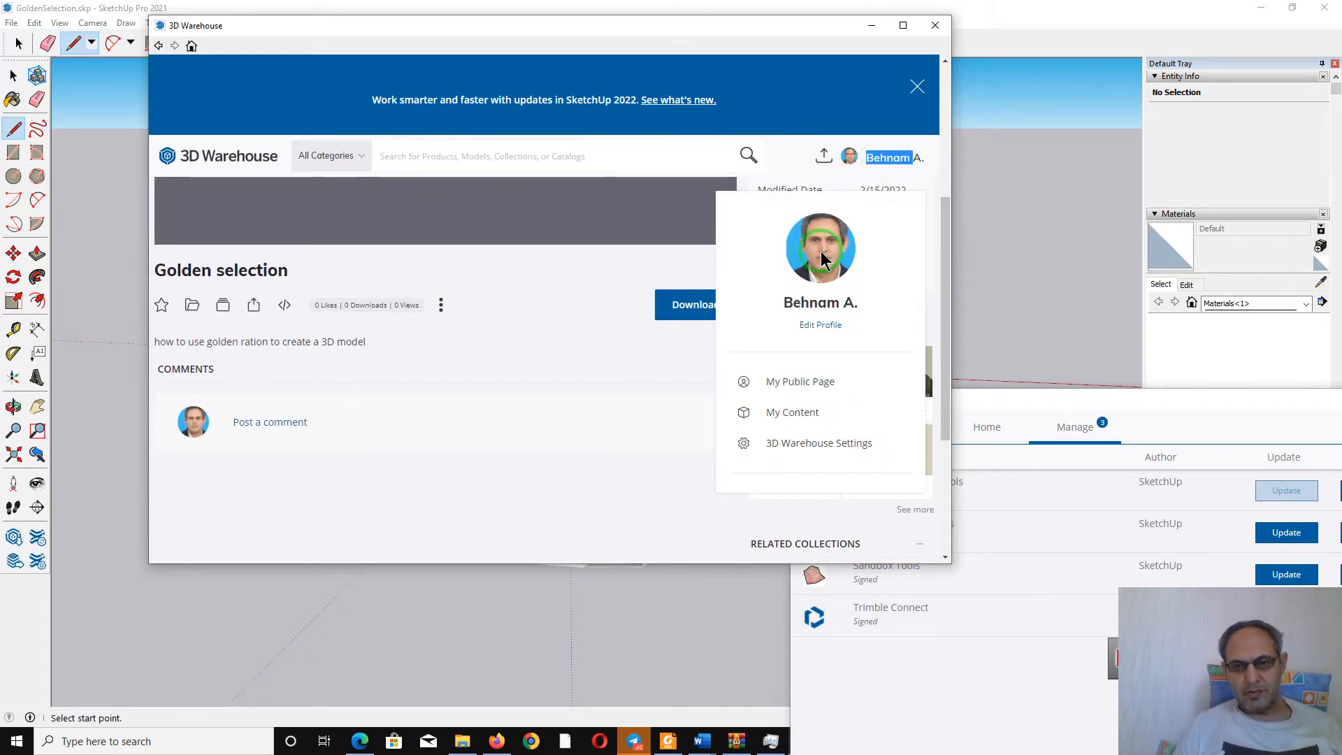
pyautogui.click(805, 332)
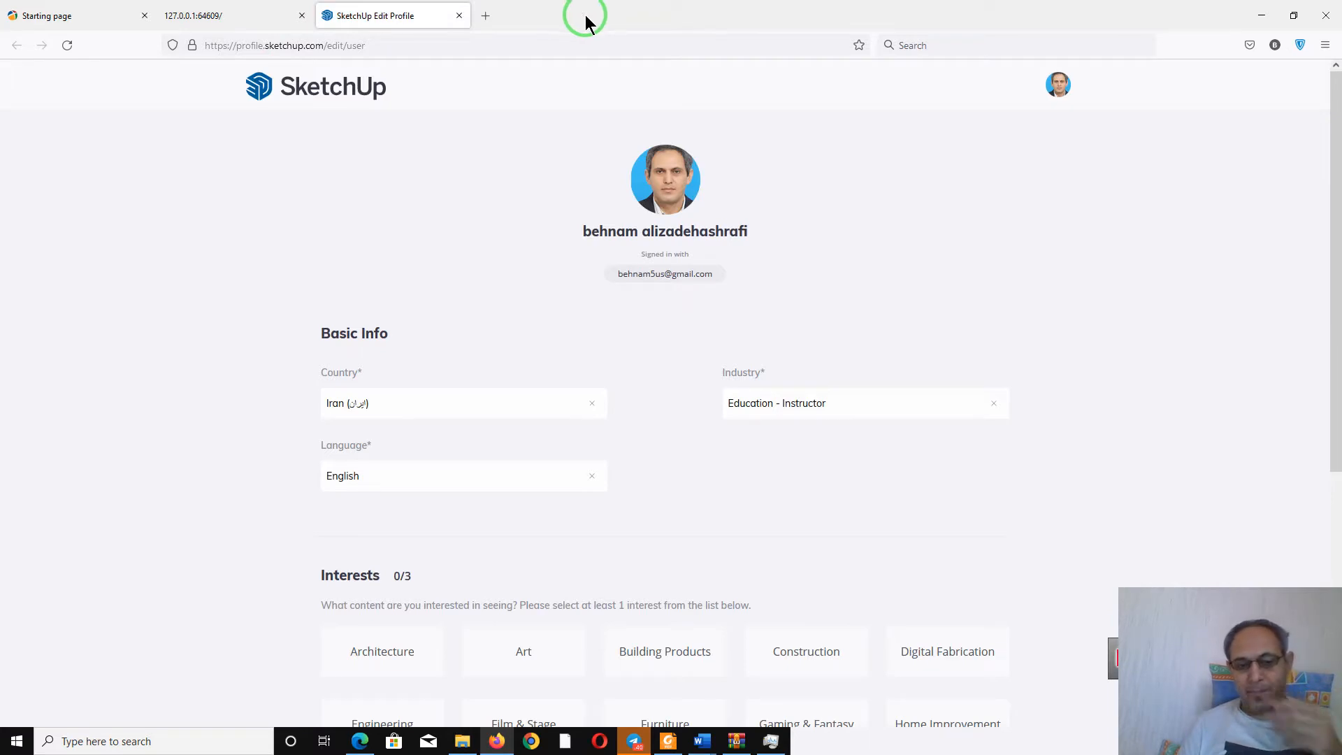
pyautogui.scroll(-1, 617, 281)
pyautogui.scroll(-3, 617, 280)
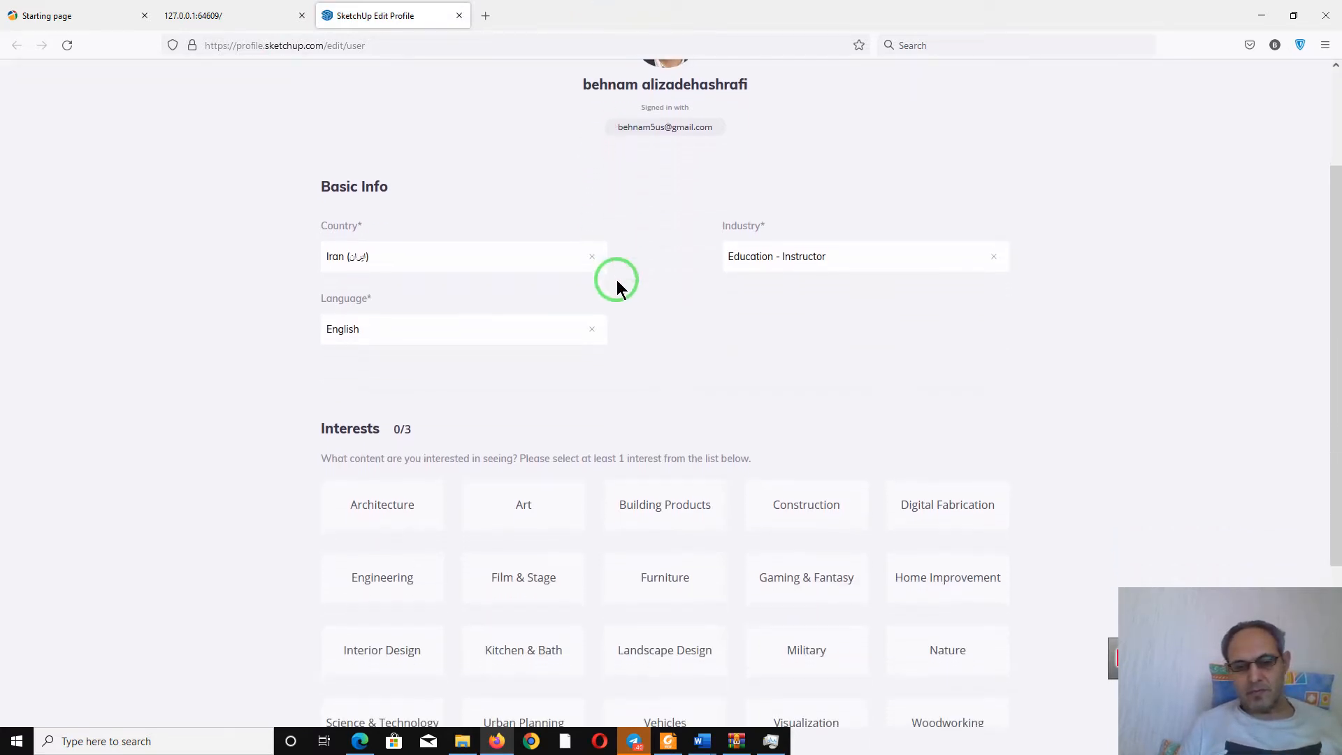
pyautogui.scroll(-2, 617, 280)
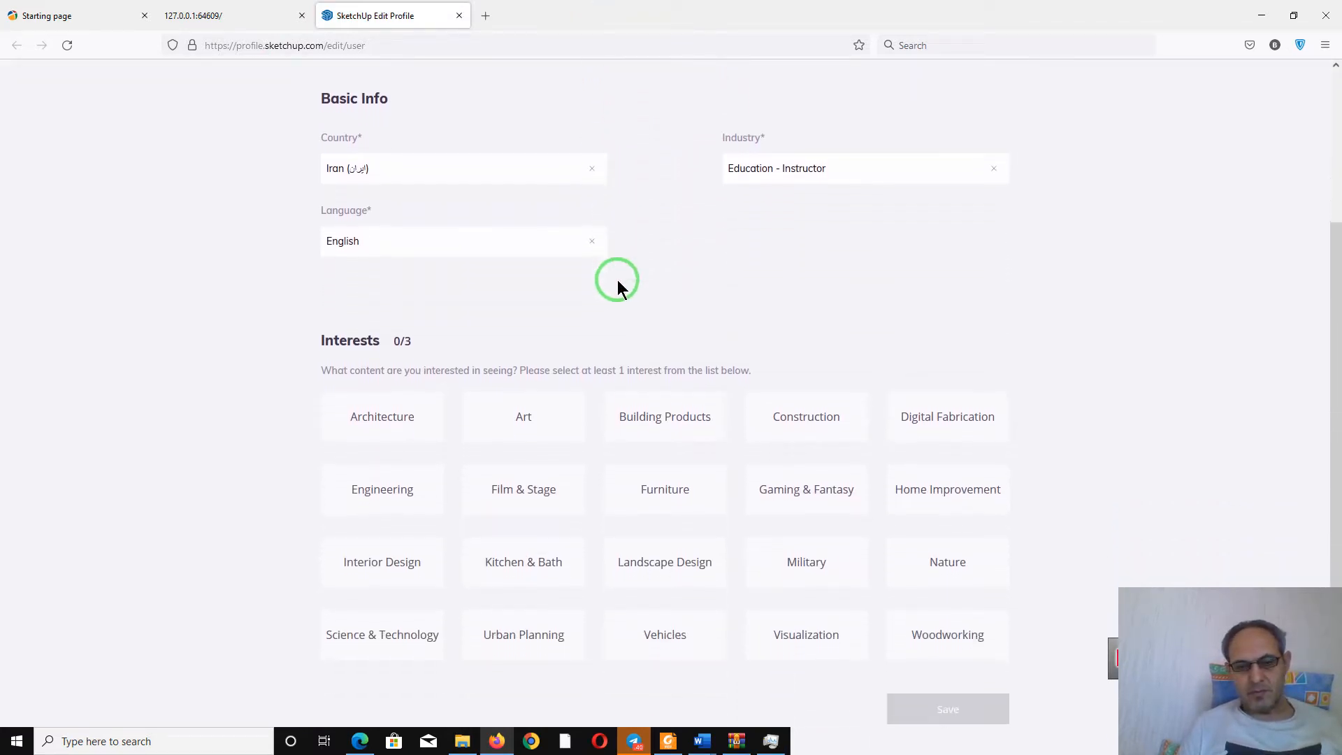
pyautogui.scroll(-3, 617, 279)
pyautogui.scroll(8, 618, 279)
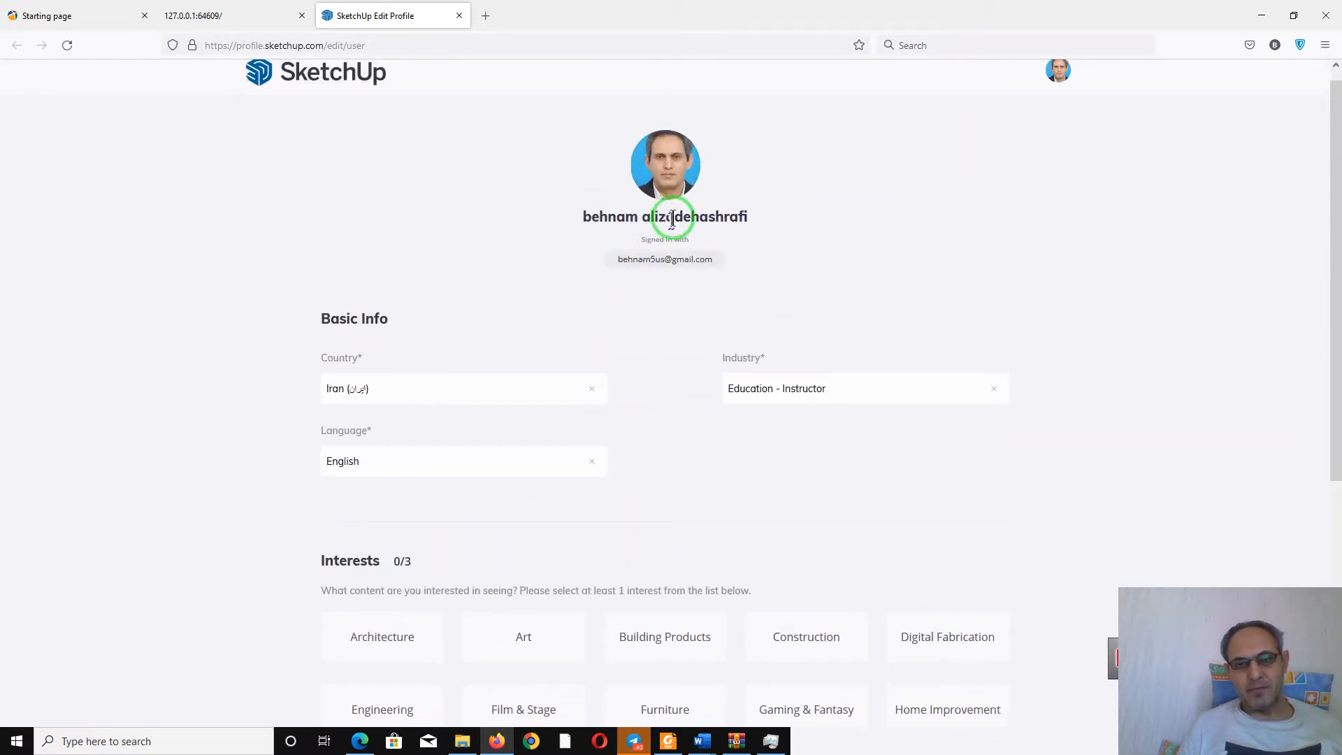
pyautogui.scroll(1, 667, 138)
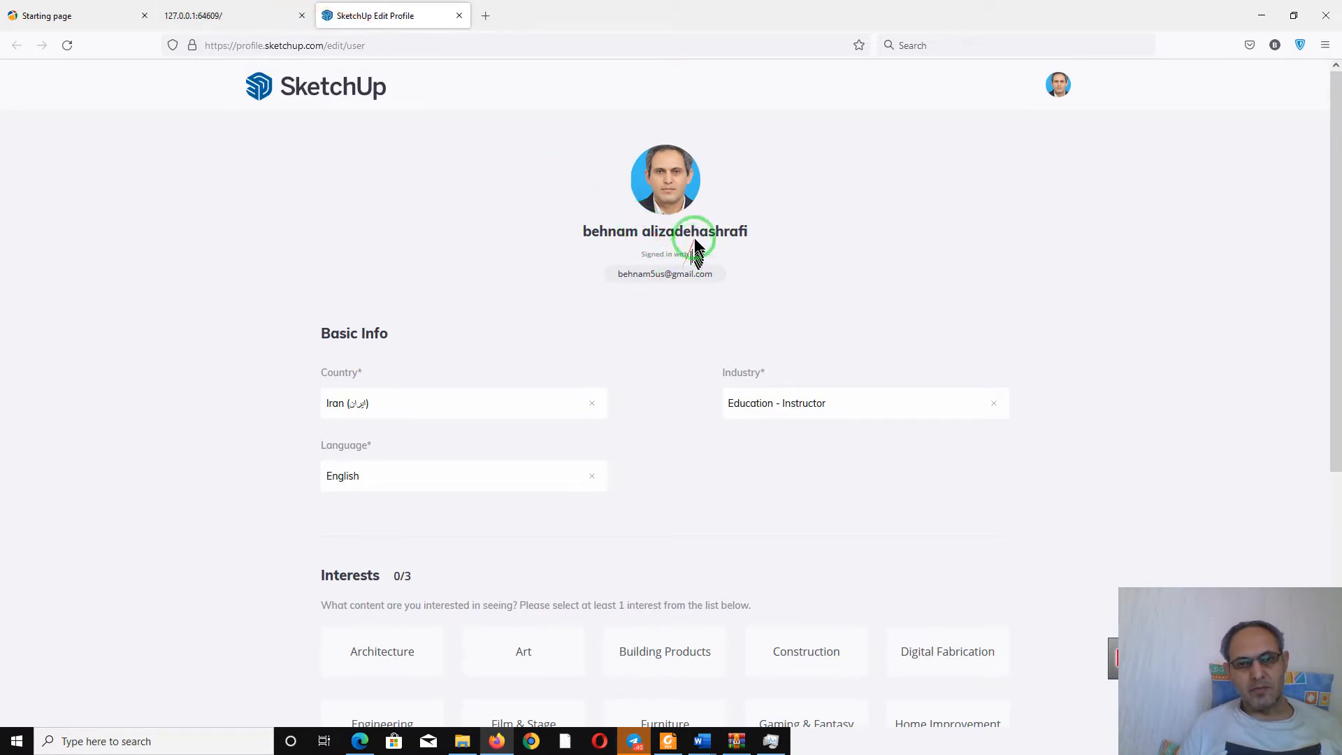
pyautogui.click(671, 180)
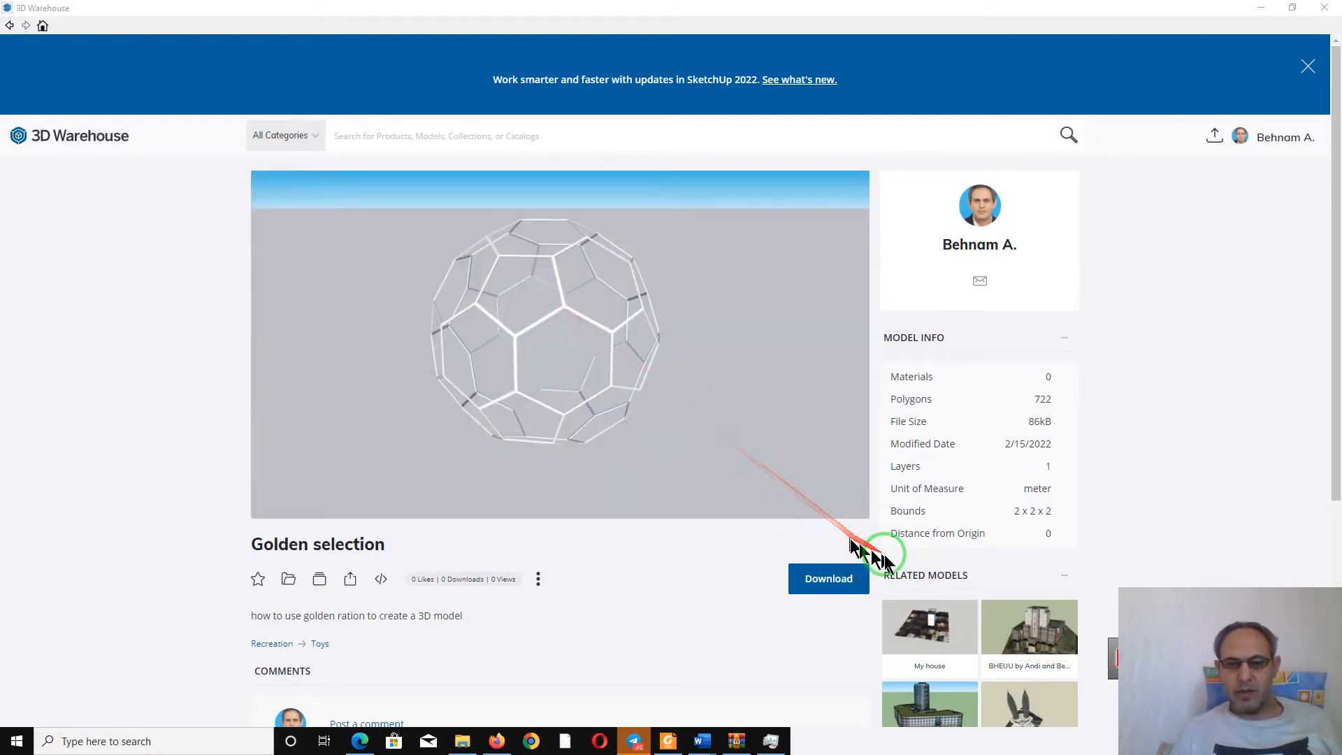
# Try to open the interactive 3D view of the uploaded Golden selection model, and minimize the open windows to reach the desktop
pyautogui.click(584, 351)
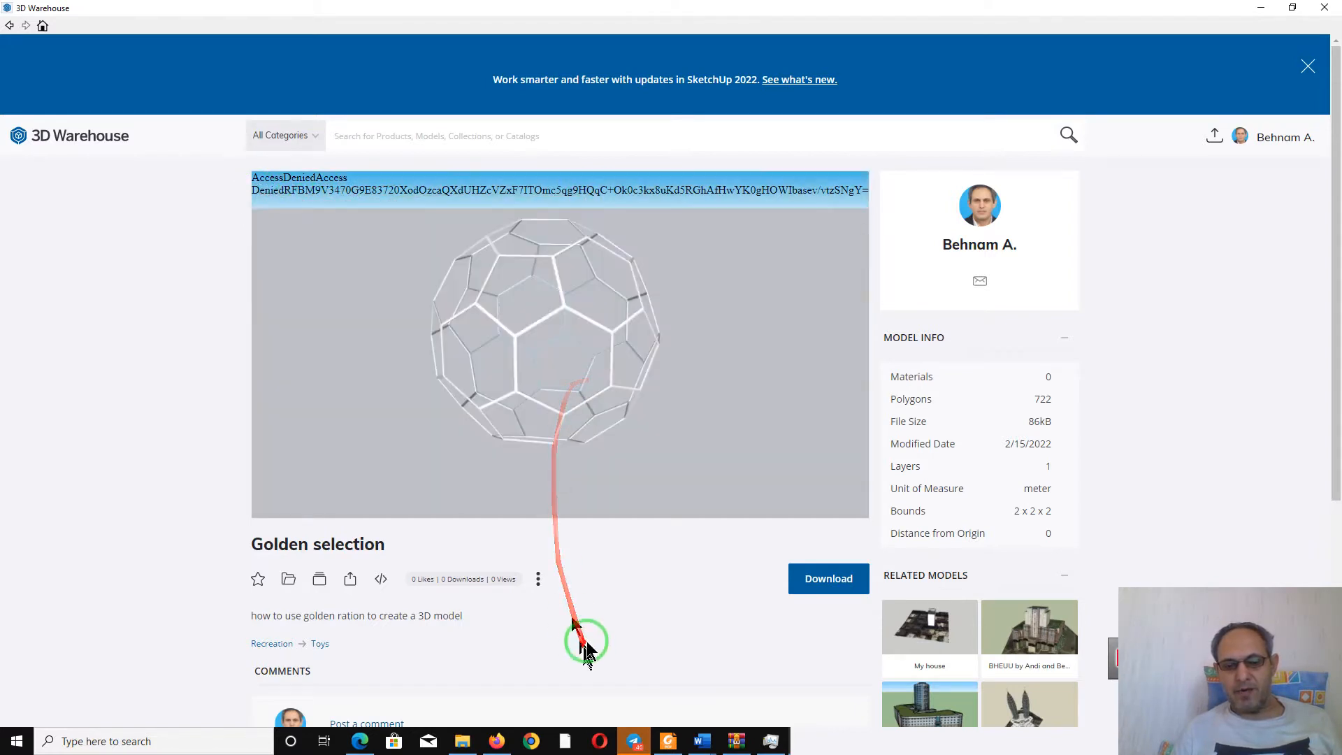
pyautogui.click(1262, 9)
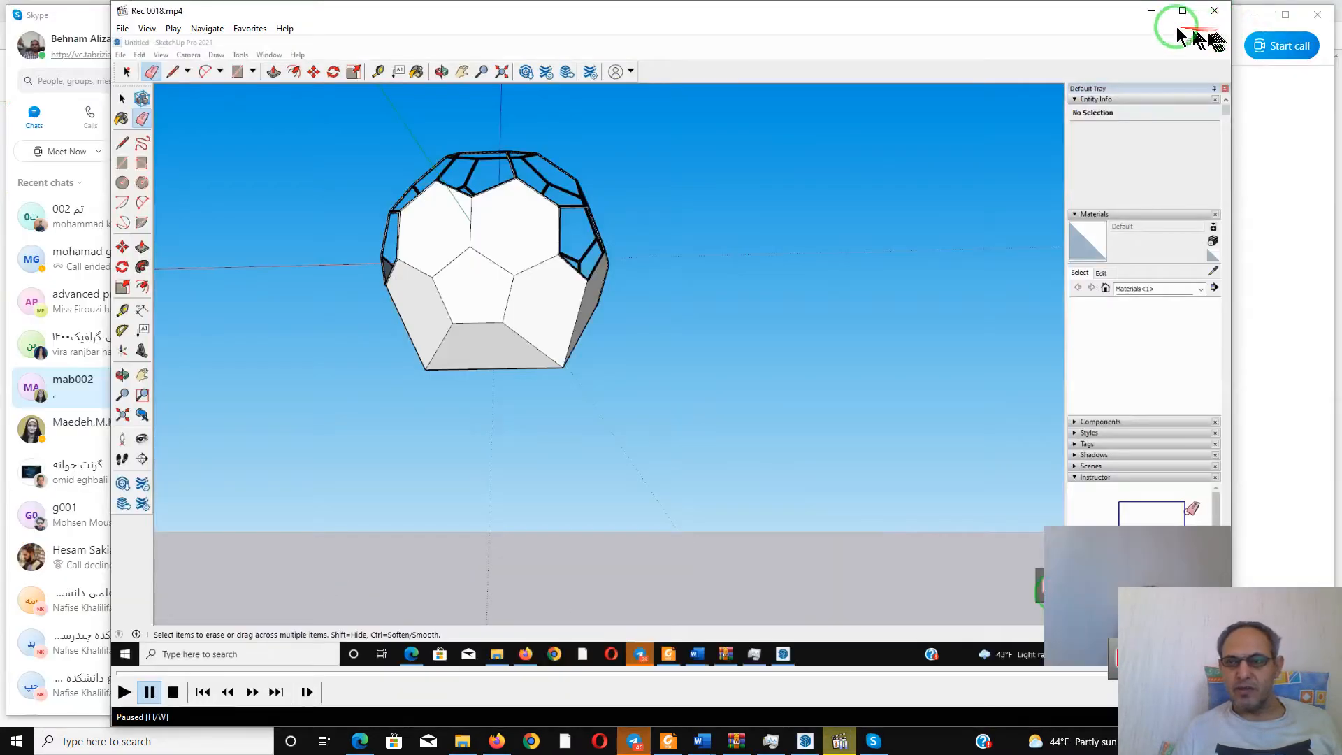
pyautogui.click(1150, 11)
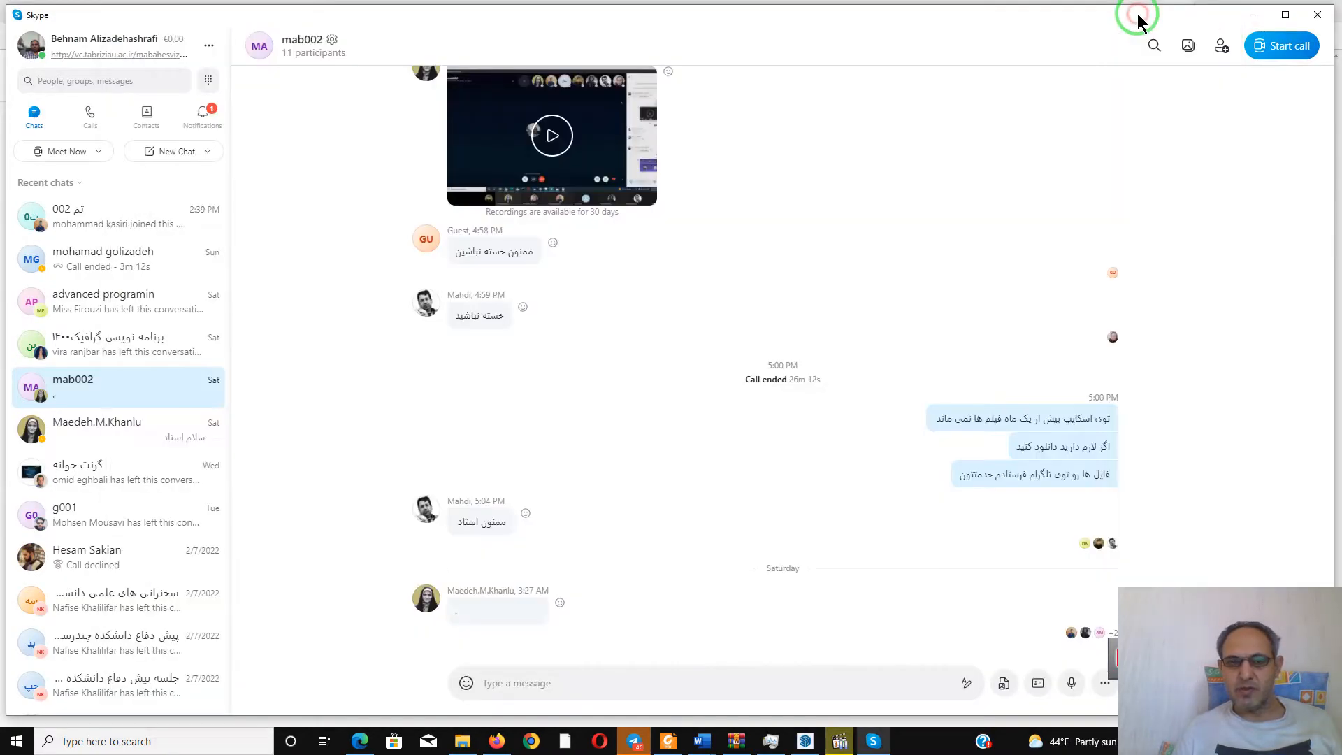
pyautogui.click(1254, 15)
pyautogui.click(1257, 14)
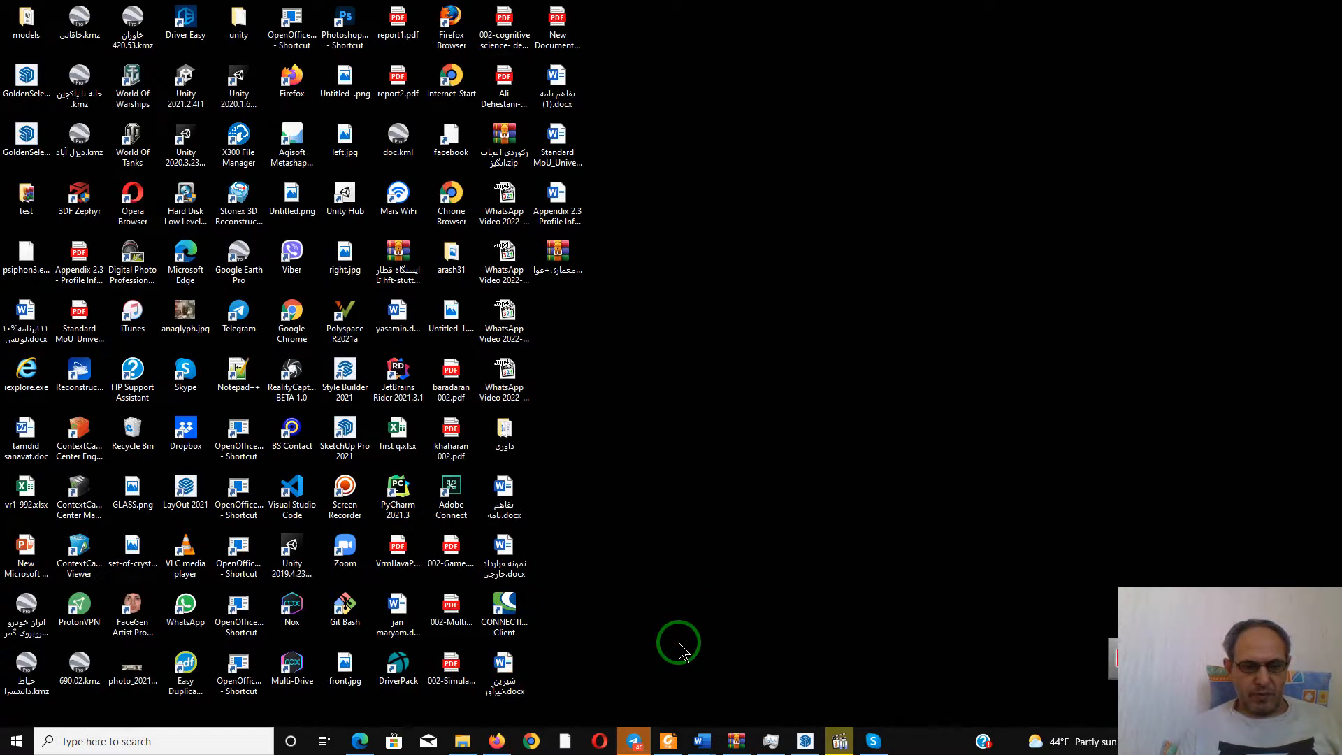
# Launch ProtonVPN from the desktop and start a quick connection
pyautogui.doubleClick(83, 611)
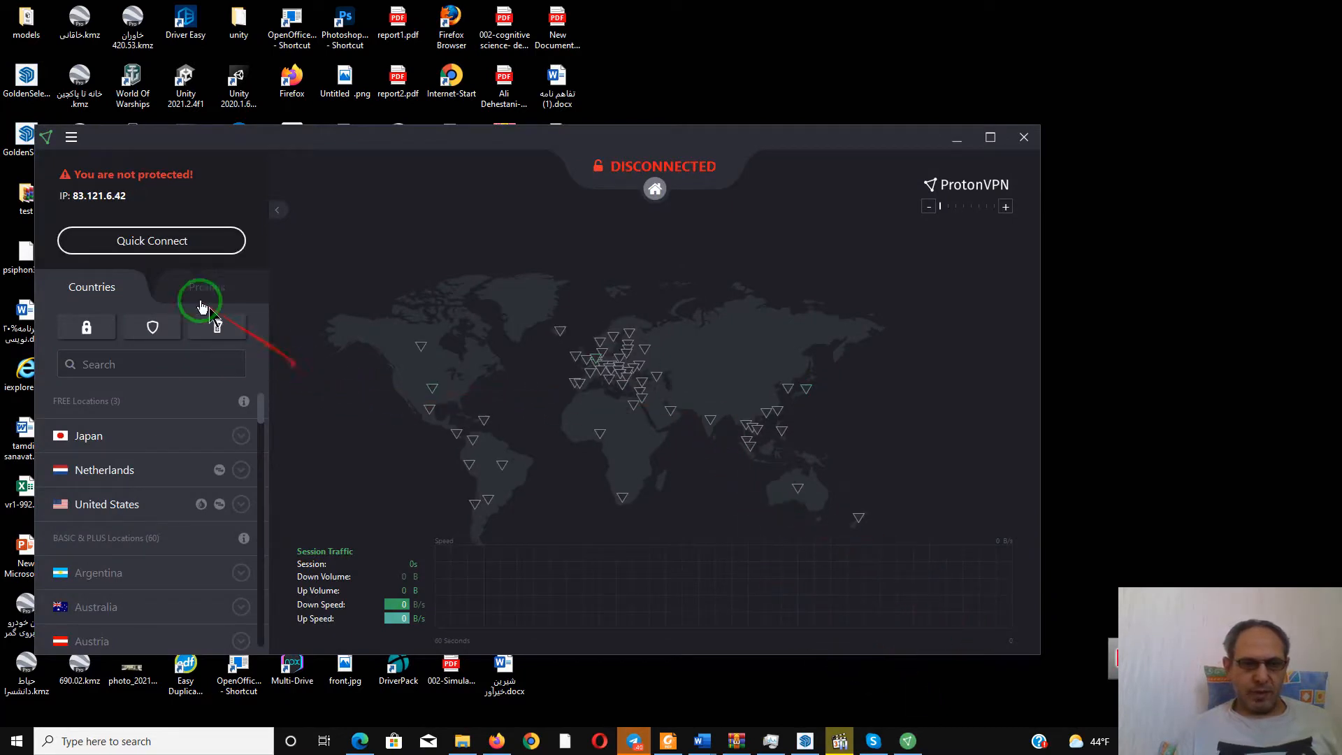
pyautogui.click(168, 246)
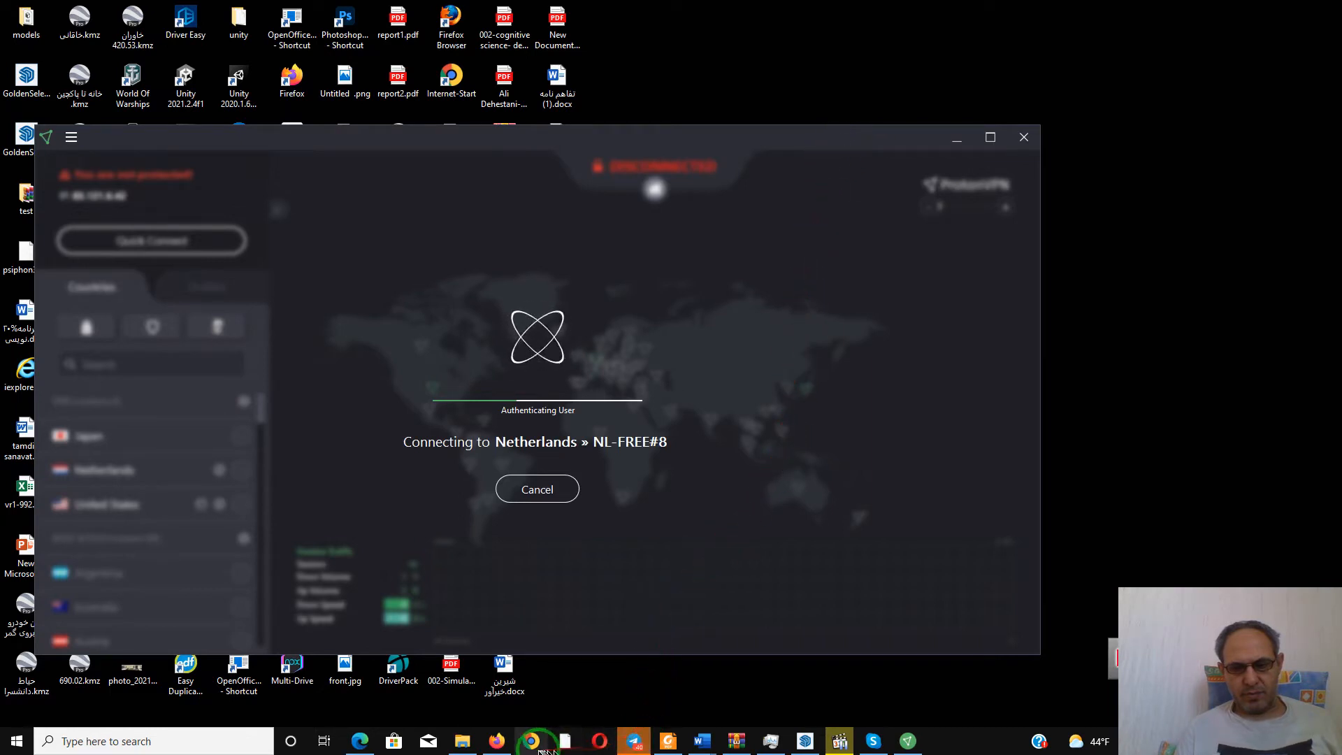
pyautogui.moveTo(497, 745)
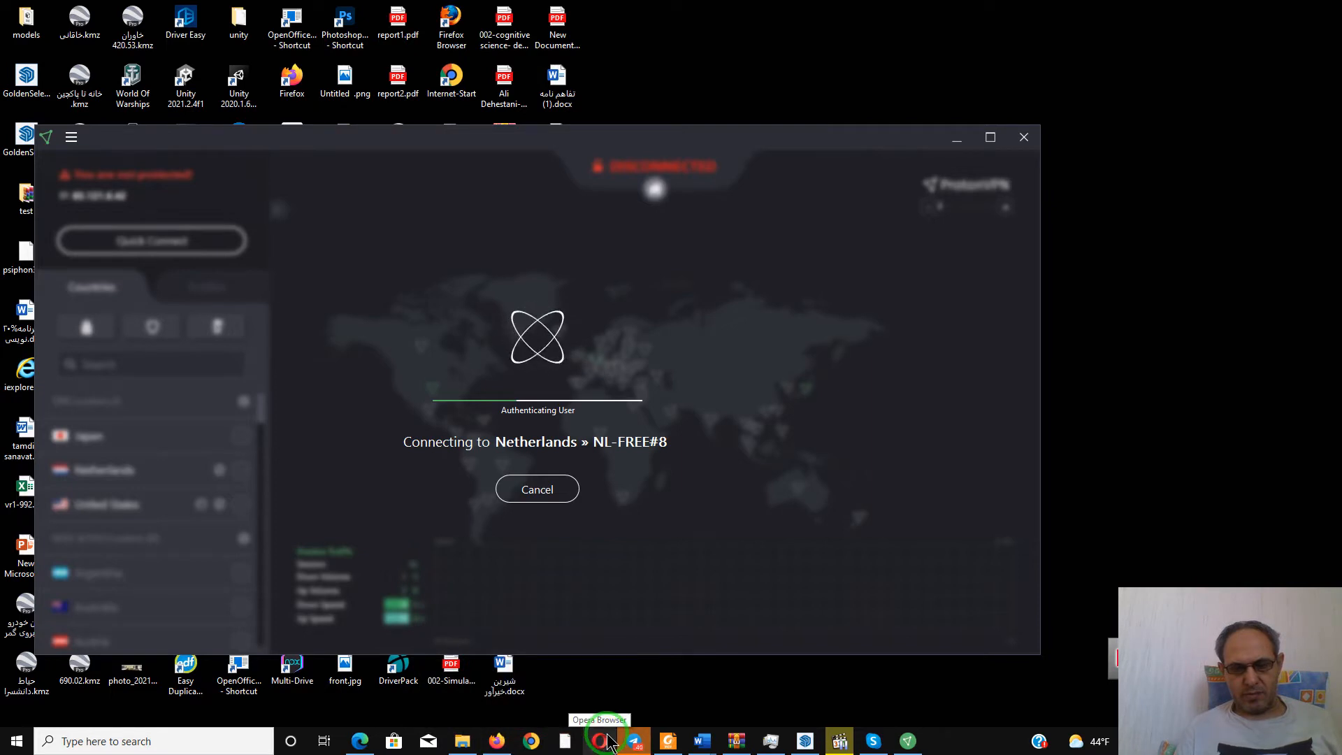
pyautogui.moveTo(826, 747)
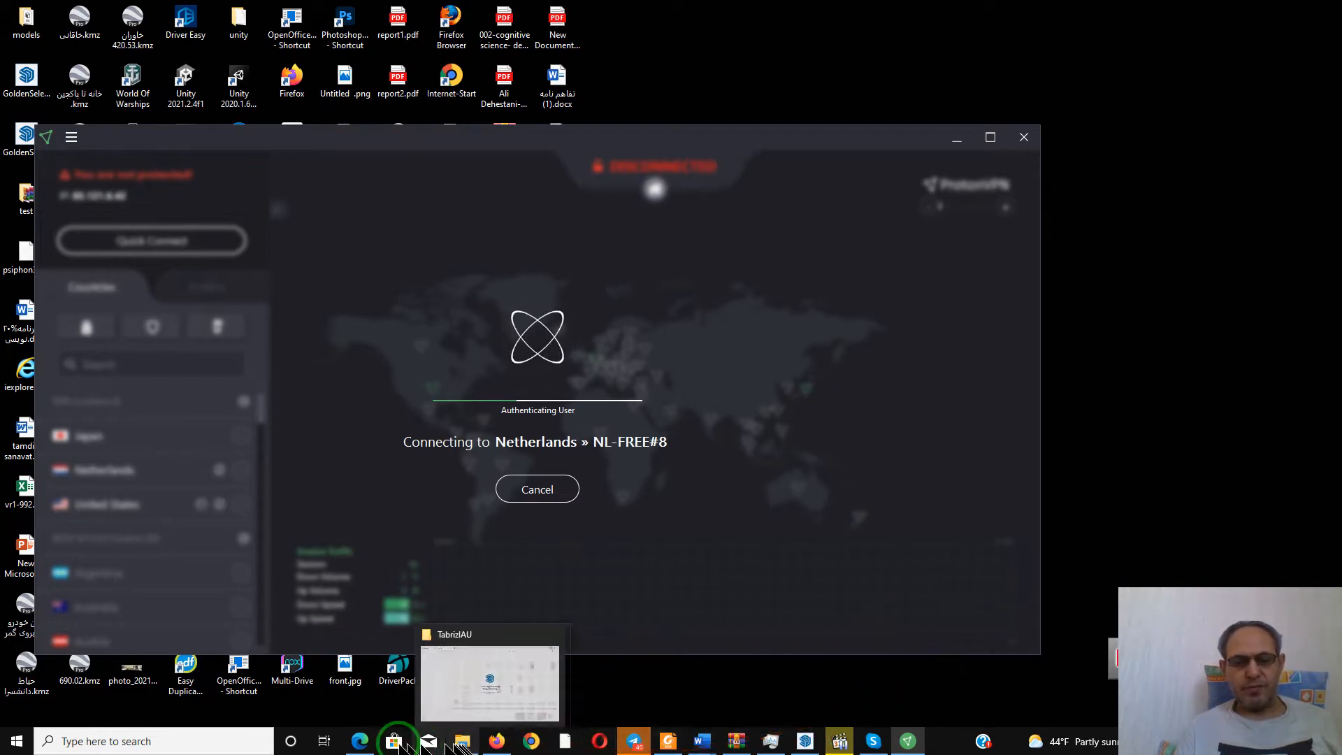
pyautogui.moveTo(356, 746)
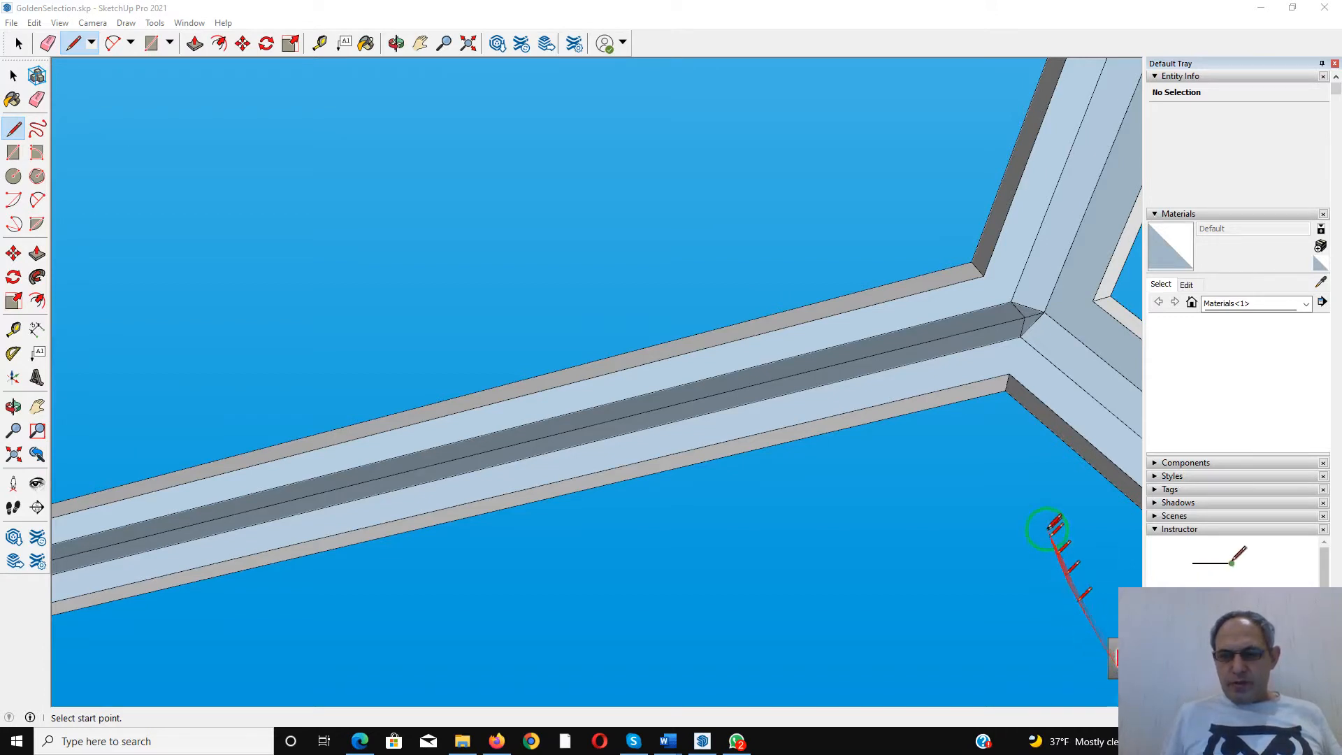
# Erase the edges meeting at the raised ridge point where the strut joins the other two struts
pyautogui.scroll(4, 998, 323)
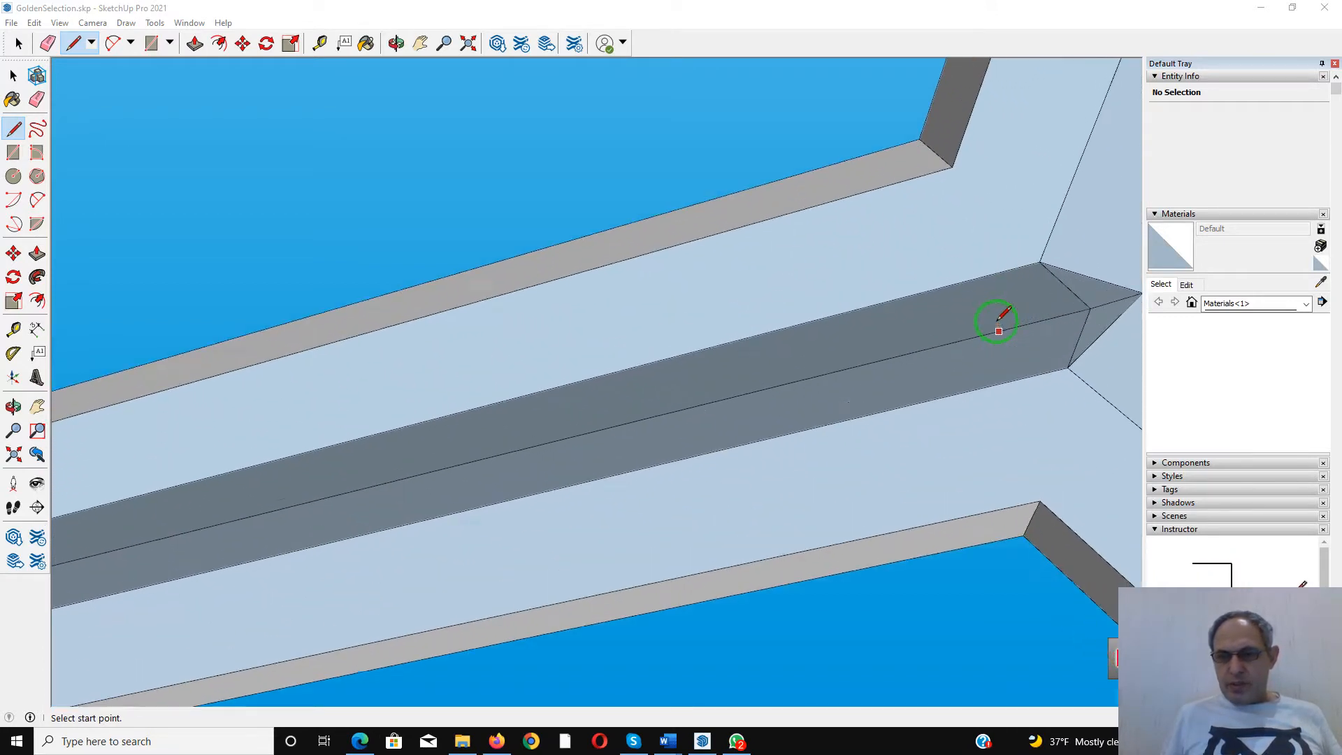
pyautogui.moveTo(992, 323)
pyautogui.mouseDown(button='middle')
pyautogui.moveTo(979, 402)
pyautogui.moveTo(1030, 210)
pyautogui.moveTo(1060, 285)
pyautogui.moveTo(1034, 233)
pyautogui.moveTo(966, 243)
pyautogui.moveTo(951, 314)
pyautogui.moveTo(968, 366)
pyautogui.moveTo(1039, 347)
pyautogui.mouseUp(button='middle')
pyautogui.press('l')
pyautogui.moveTo(1040, 298)
pyautogui.mouseDown(button='middle')
pyautogui.moveTo(1033, 287)
pyautogui.moveTo(1030, 354)
pyautogui.moveTo(1022, 310)
pyautogui.mouseUp(button='middle')
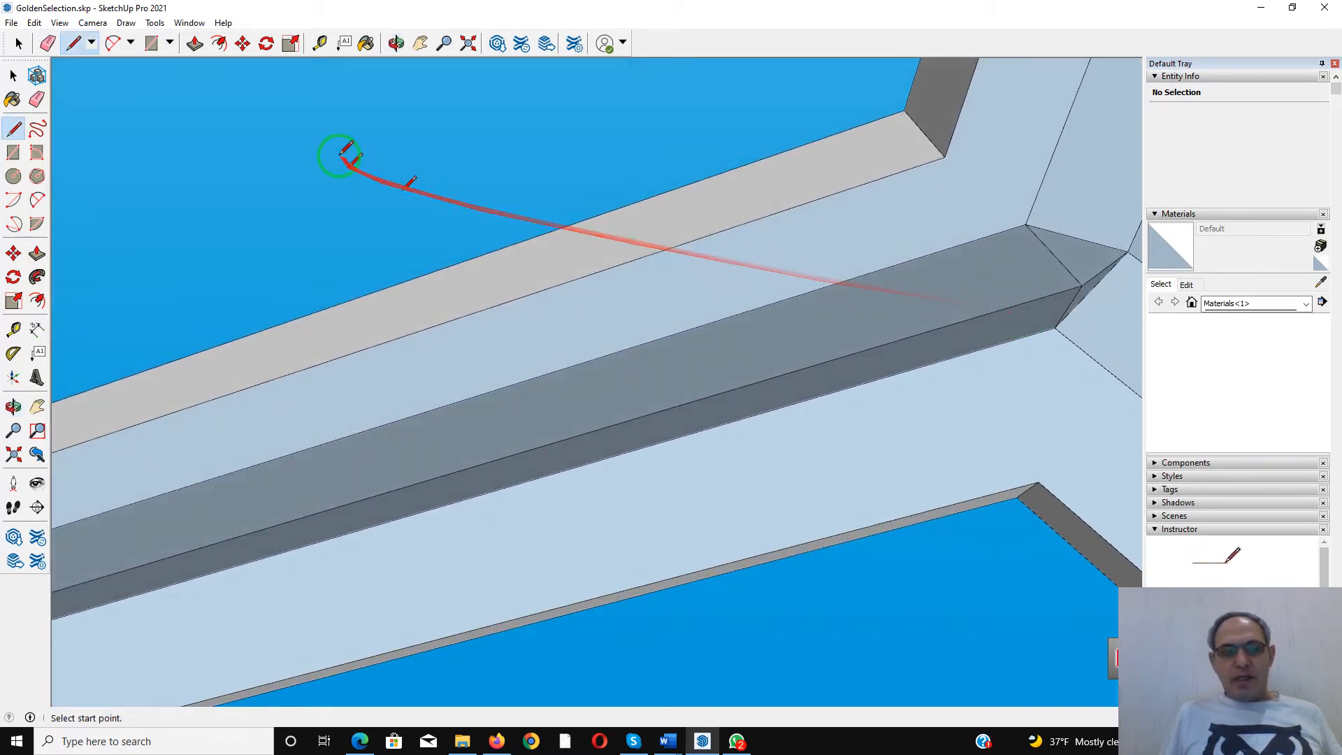
pyautogui.click(20, 44)
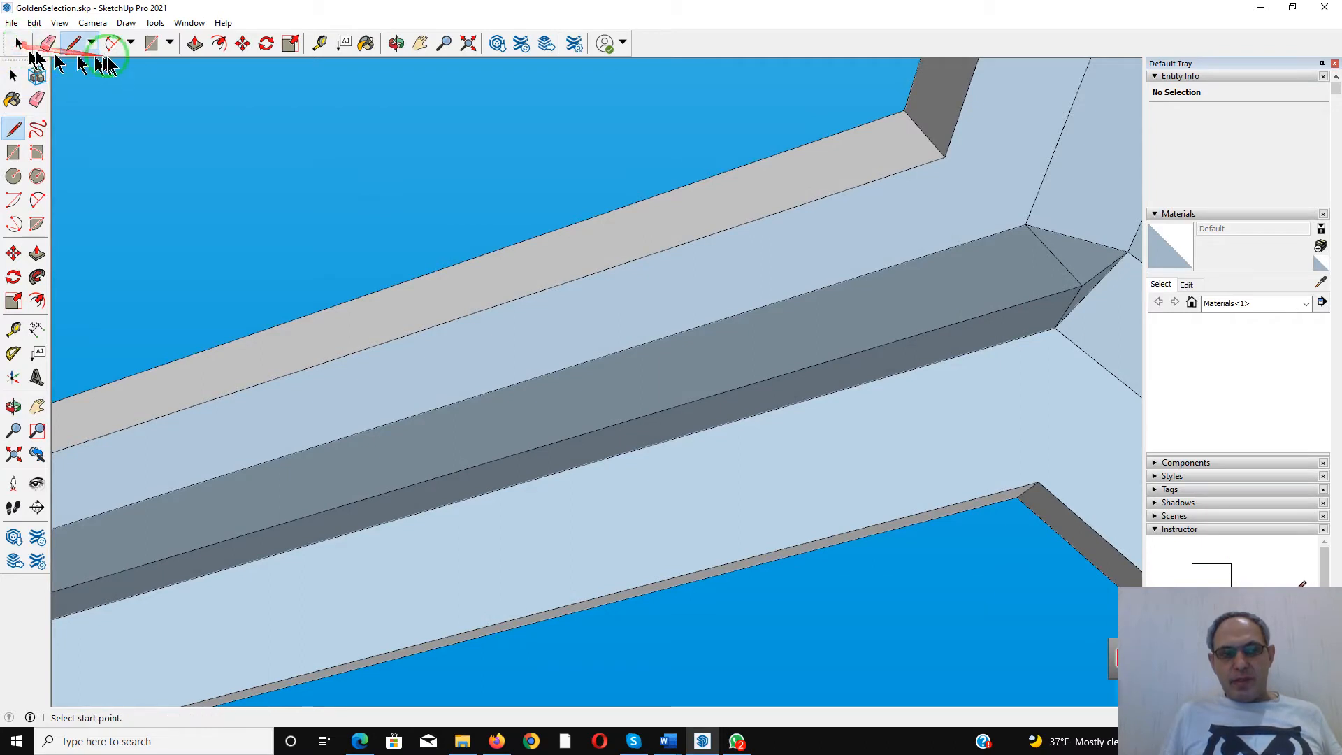
pyautogui.click(62, 50)
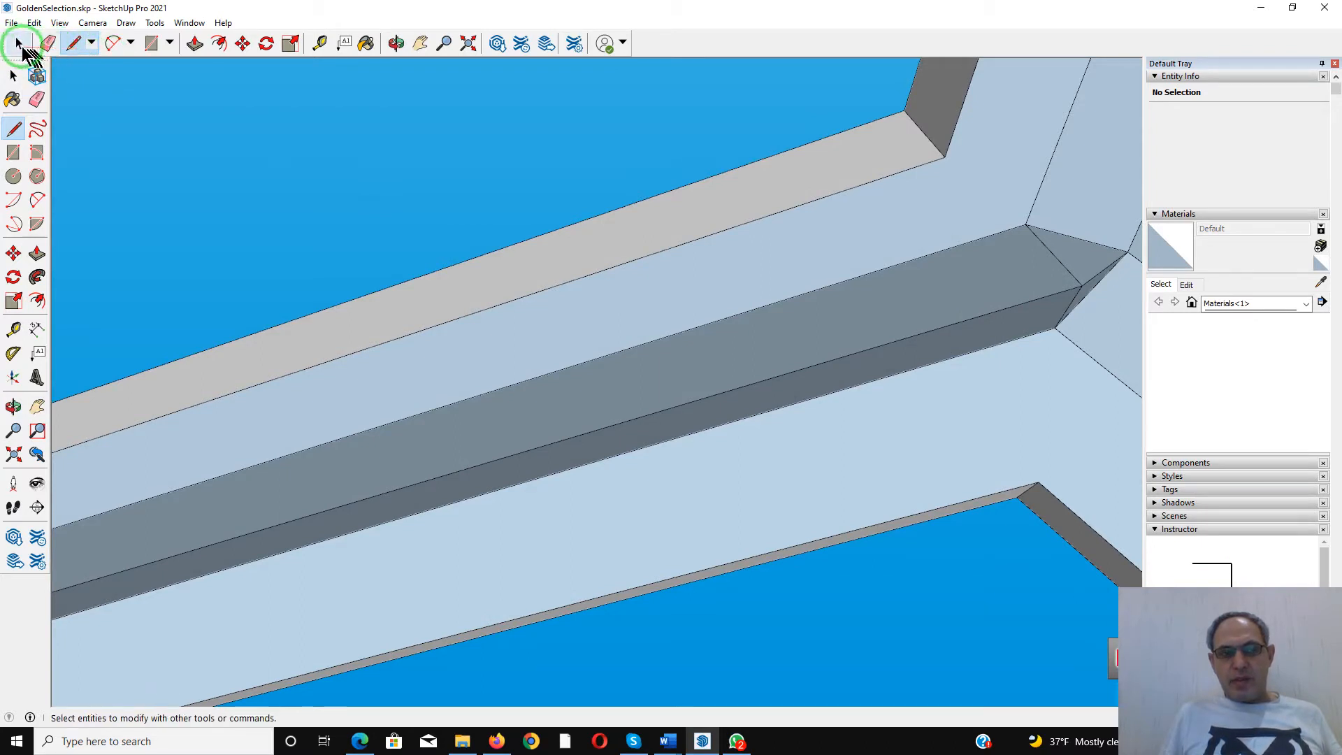
pyautogui.click(48, 45)
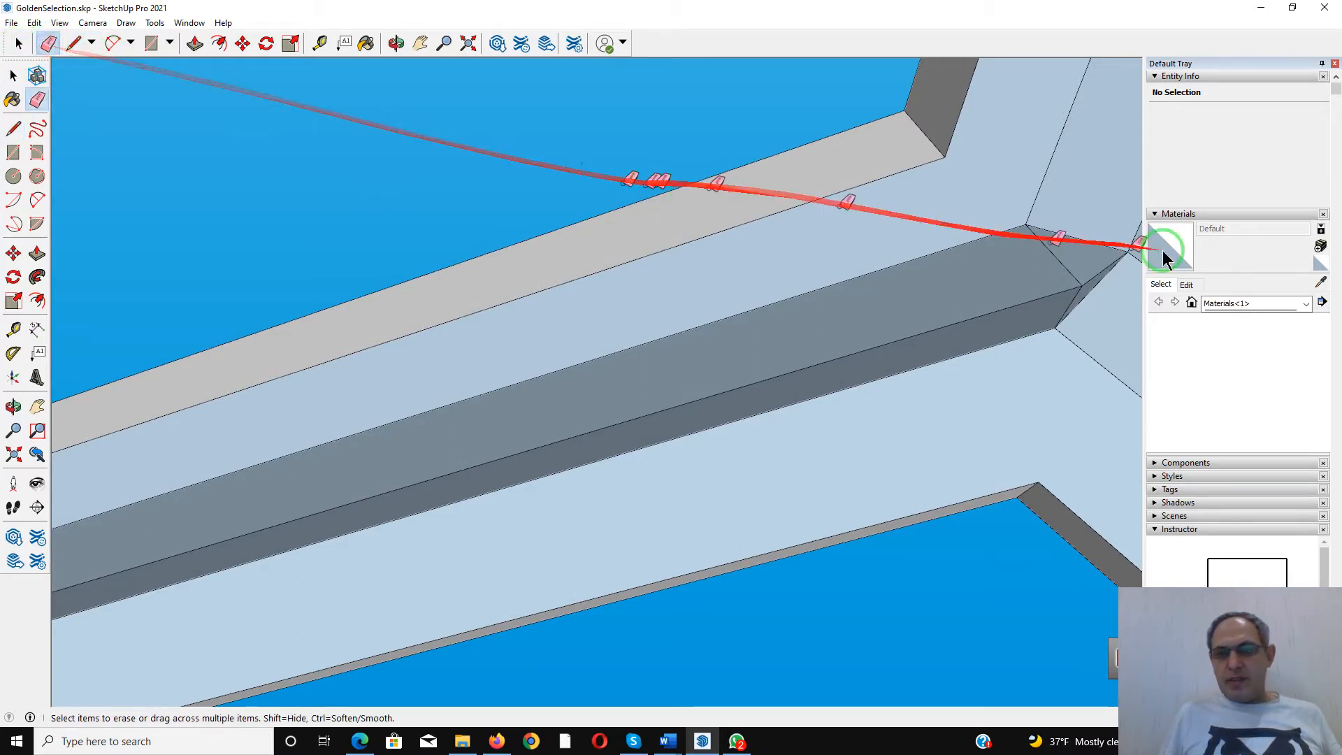
pyautogui.scroll(5, 1080, 283)
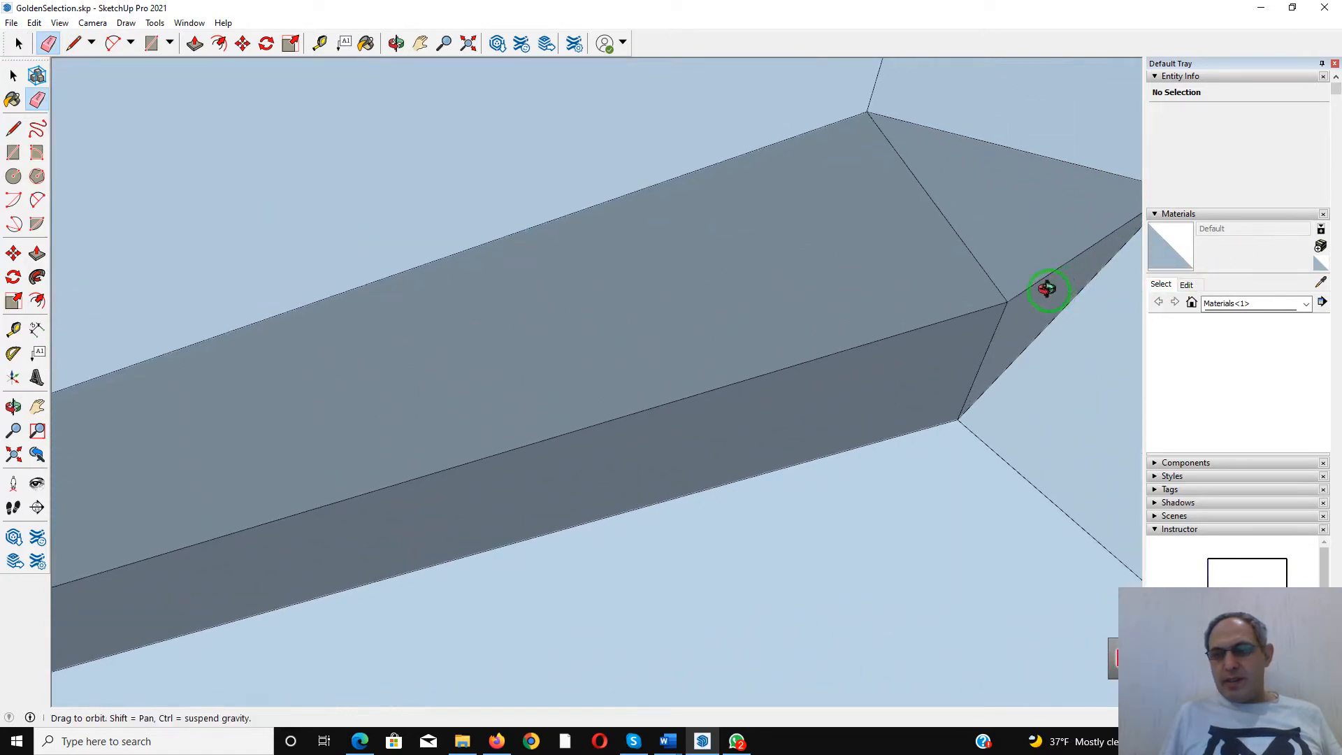
pyautogui.moveTo(1046, 287)
pyautogui.mouseDown(button='middle')
pyautogui.moveTo(1004, 270)
pyautogui.moveTo(996, 299)
pyautogui.mouseUp(button='middle')
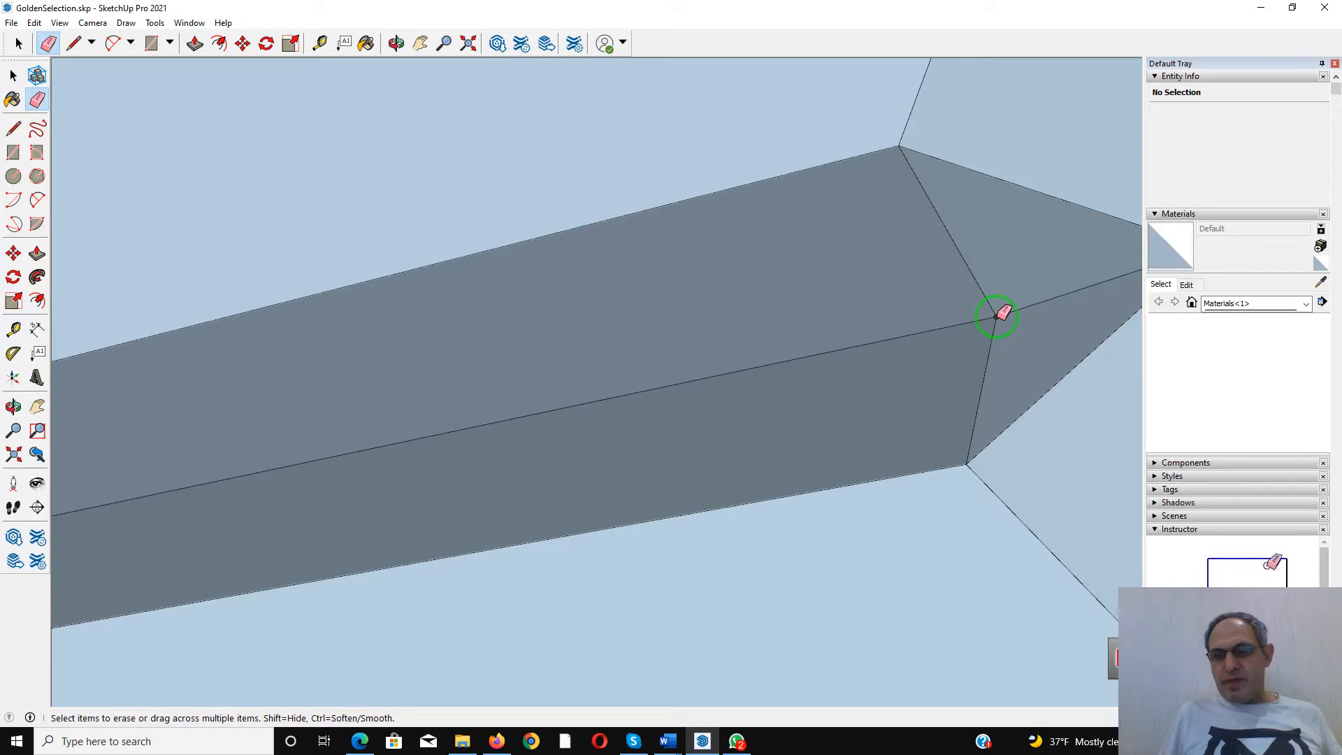
pyautogui.click(996, 316)
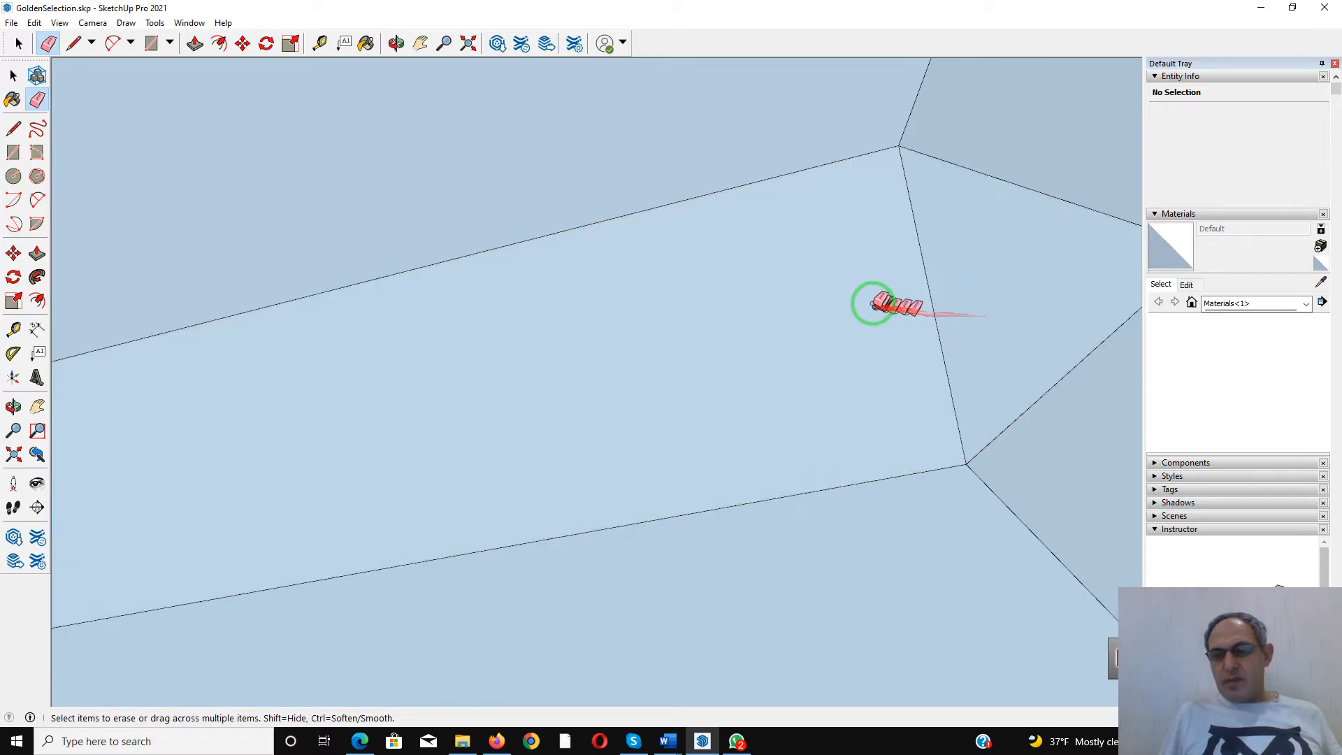
# Erase the leftover ridge edges converging at the raised point of another strut joint
pyautogui.scroll(-5, 860, 276)
pyautogui.moveTo(854, 279)
pyautogui.mouseDown(button='middle')
pyautogui.moveTo(863, 231)
pyautogui.moveTo(846, 258)
pyautogui.mouseUp(button='middle')
pyautogui.scroll(-4, 846, 258)
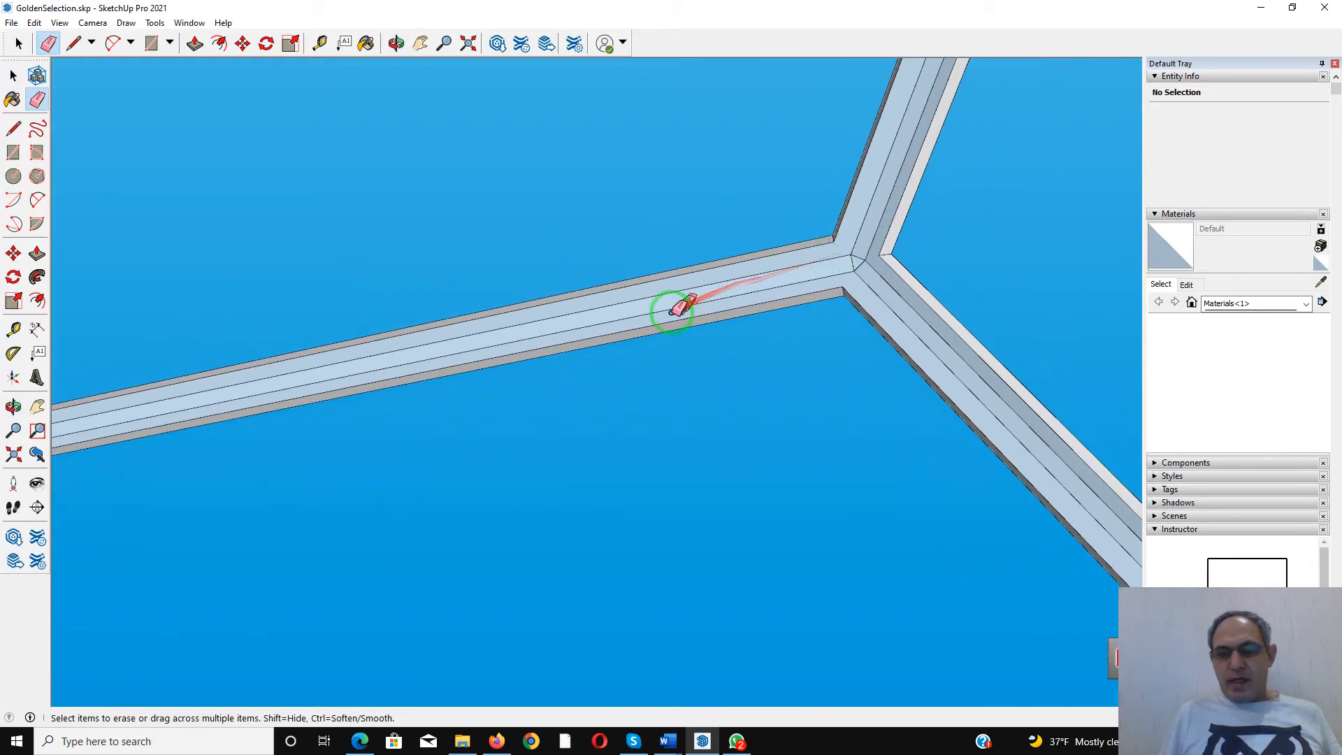
pyautogui.moveTo(676, 308); pyautogui.dragTo(761, 246, button='middle')
pyautogui.scroll(-3, 821, 220)
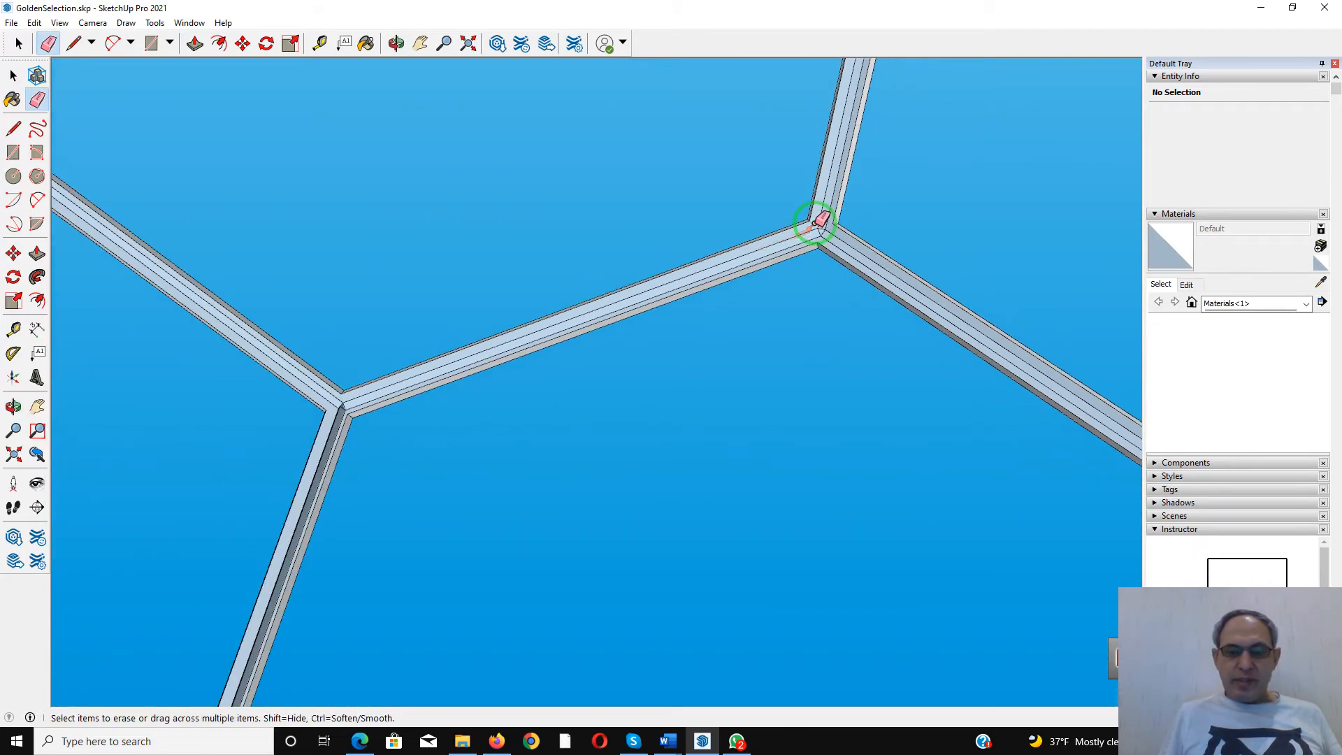
pyautogui.scroll(6, 294, 406)
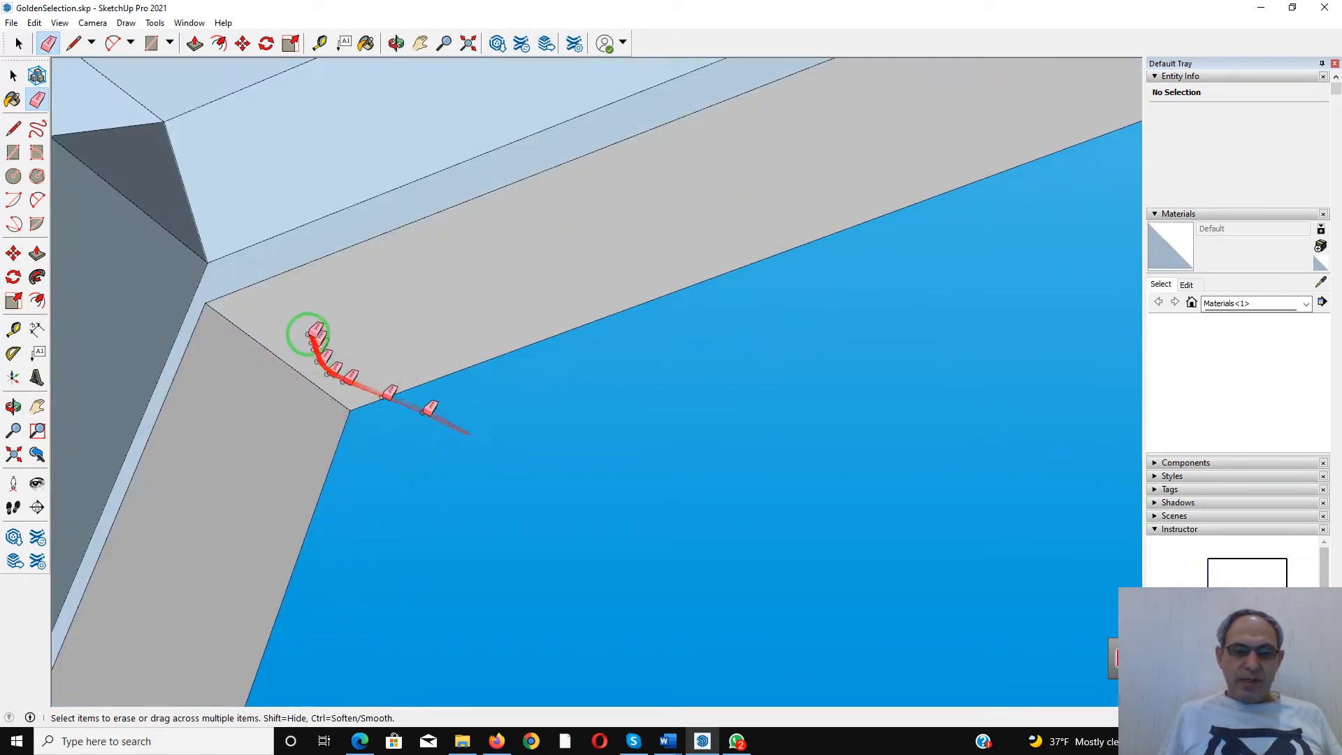
pyautogui.scroll(-3, 308, 334)
pyautogui.moveTo(126, 277)
pyautogui.mouseDown(button='middle')
pyautogui.moveTo(321, 247)
pyautogui.moveTo(230, 294)
pyautogui.mouseUp(button='middle')
pyautogui.scroll(4, 77, 353)
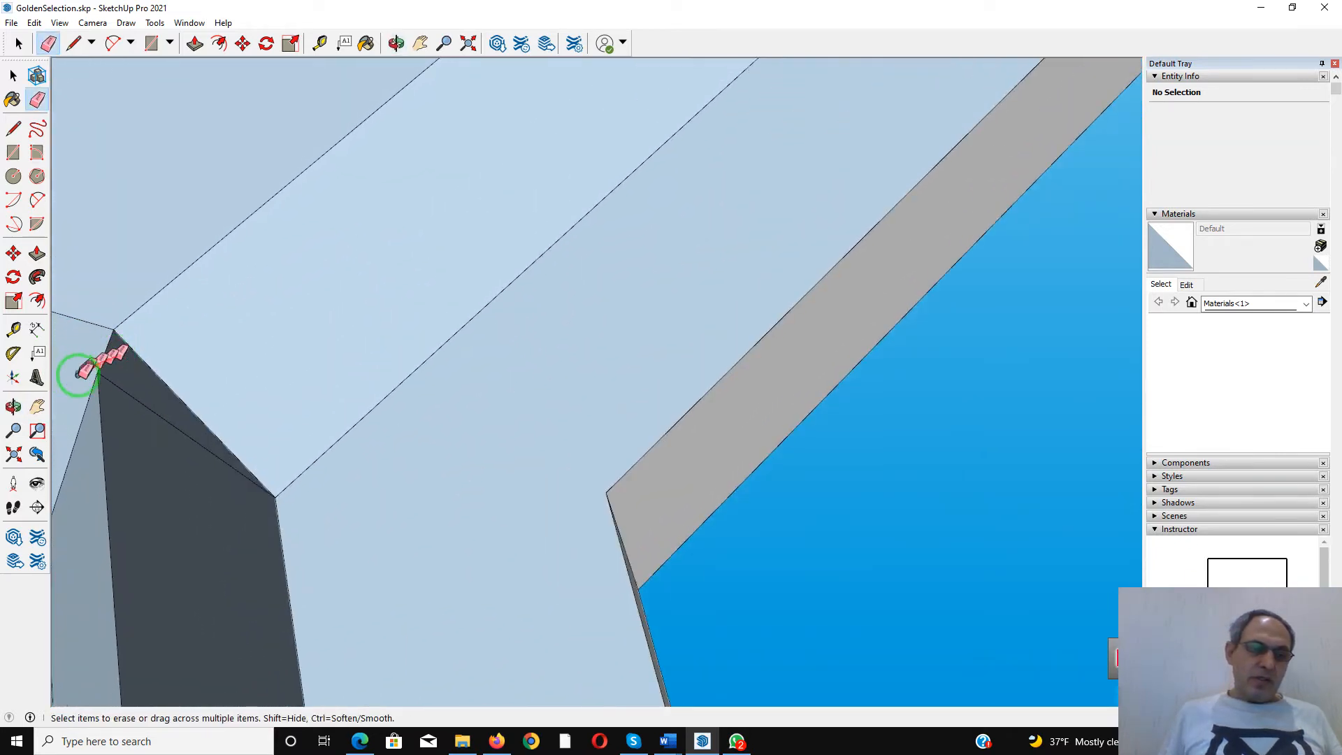
pyautogui.scroll(3, 79, 373)
pyautogui.moveTo(108, 380)
pyautogui.mouseDown(button='middle')
pyautogui.moveTo(132, 464)
pyautogui.moveTo(117, 384)
pyautogui.mouseUp(button='middle')
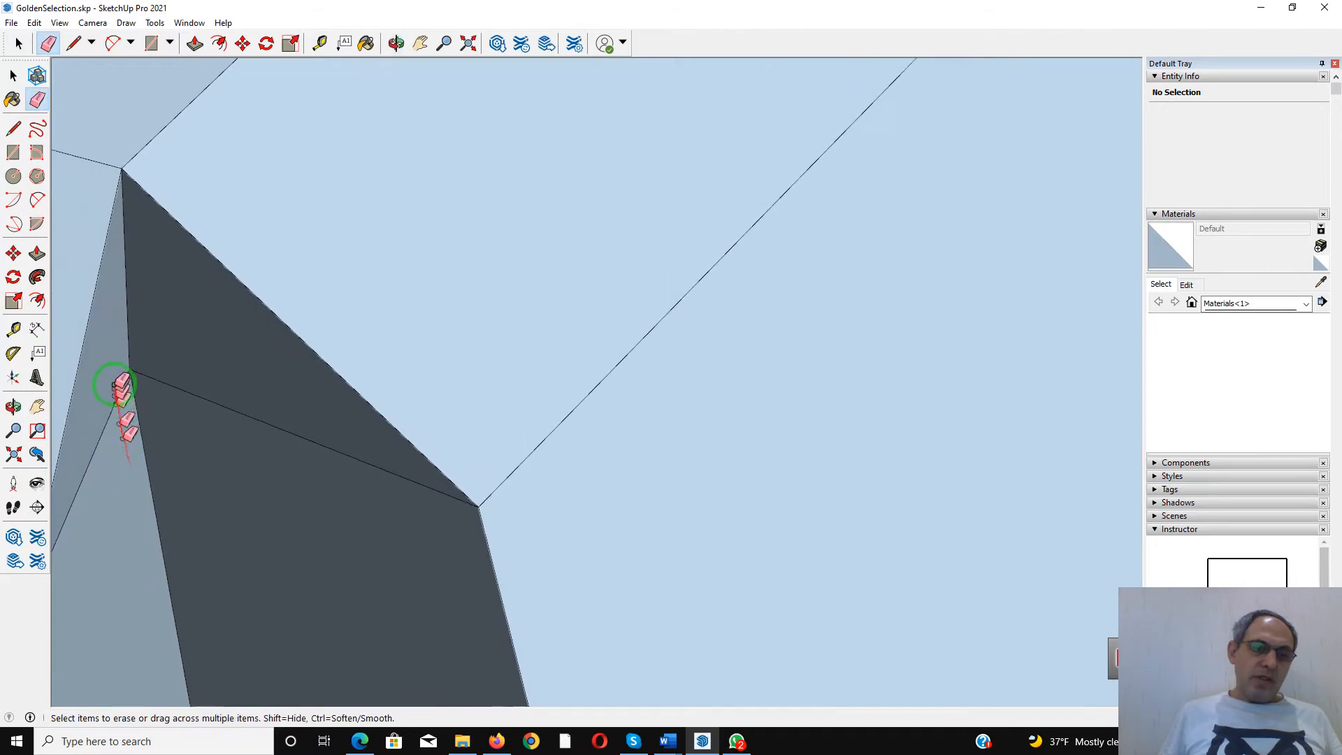
pyautogui.scroll(2, 120, 381)
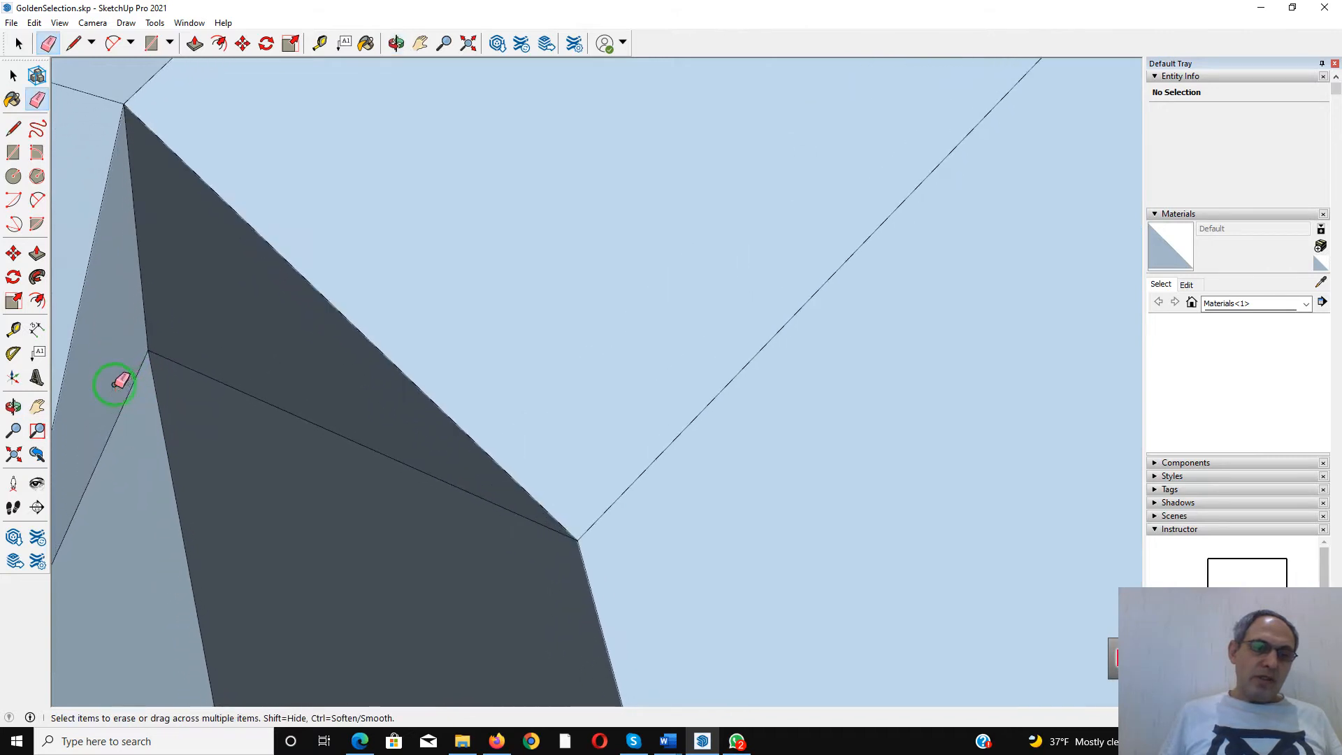
pyautogui.click(149, 352)
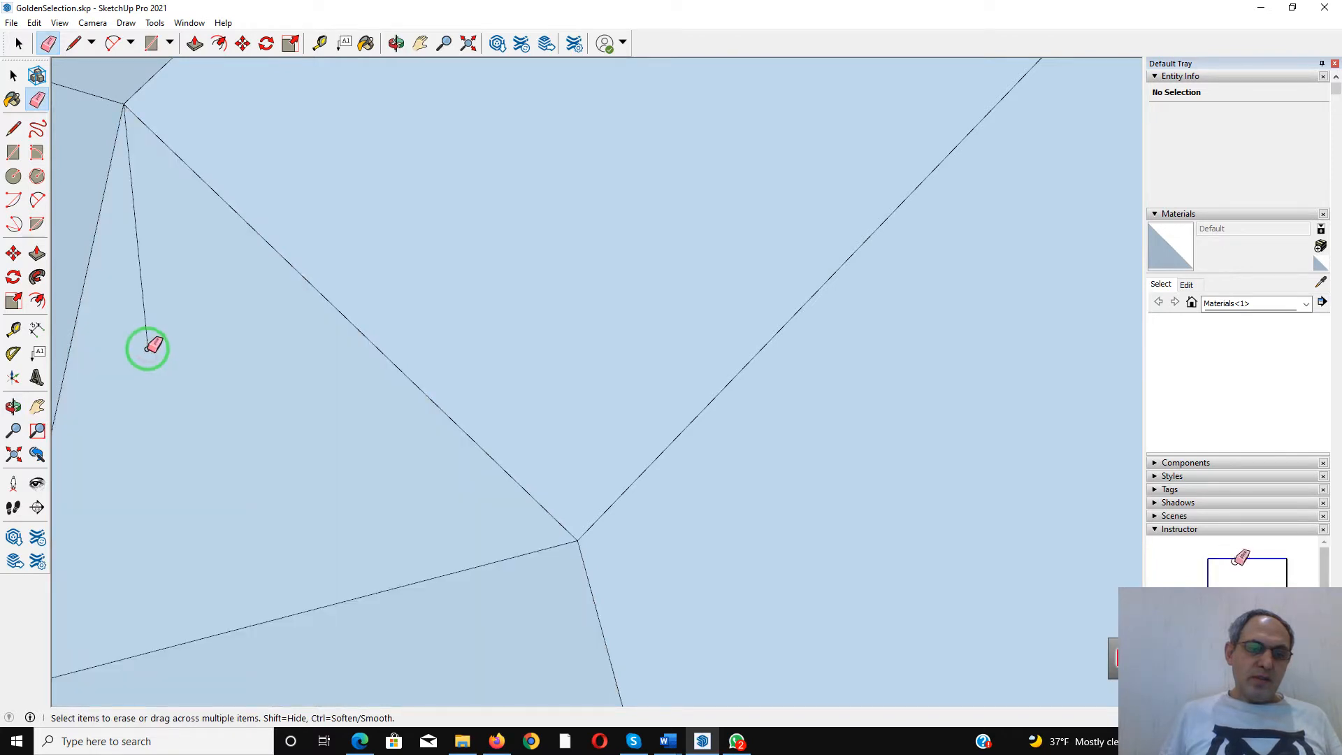
# Draw a triangle of lines connecting the three outer corner endpoints of the next strut joint
pyautogui.scroll(-6, 144, 263)
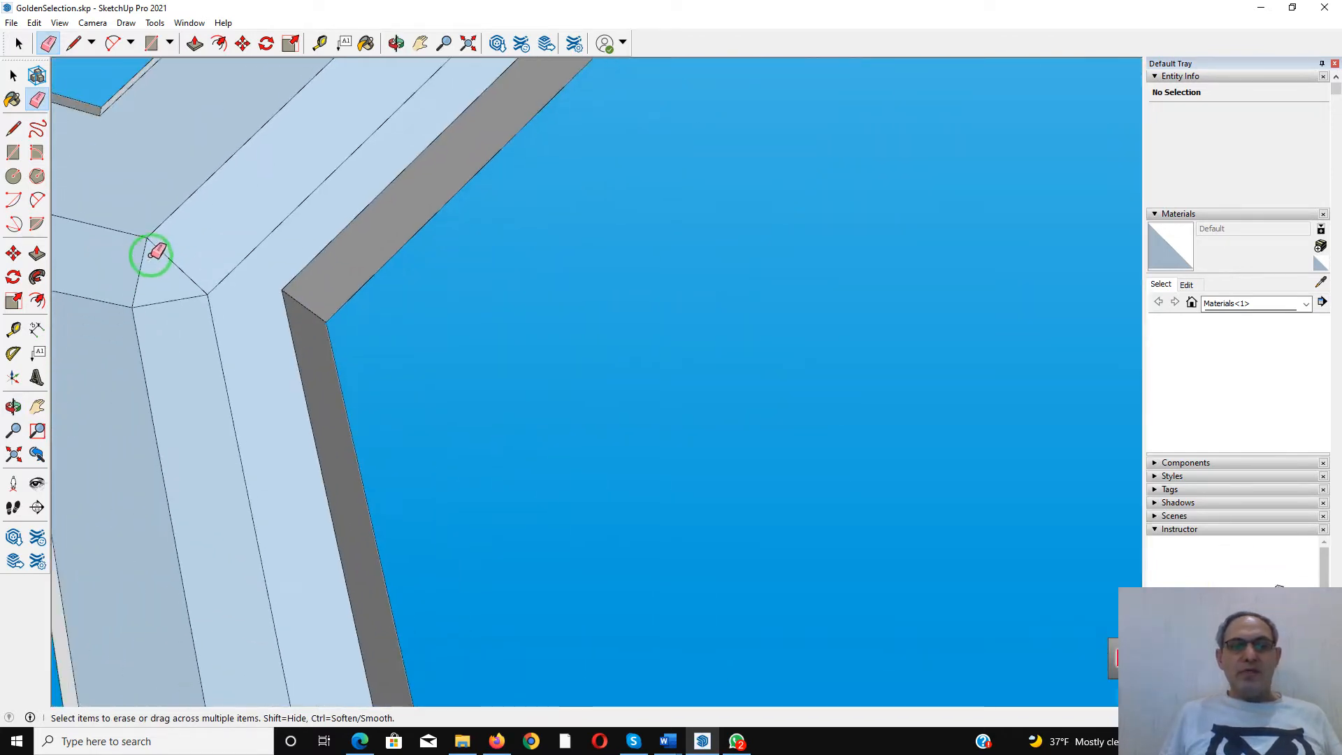
pyautogui.moveTo(191, 234)
pyautogui.mouseDown(button='middle')
pyautogui.moveTo(162, 180)
pyautogui.moveTo(8, 92)
pyautogui.moveTo(9, 105)
pyautogui.mouseUp(button='middle')
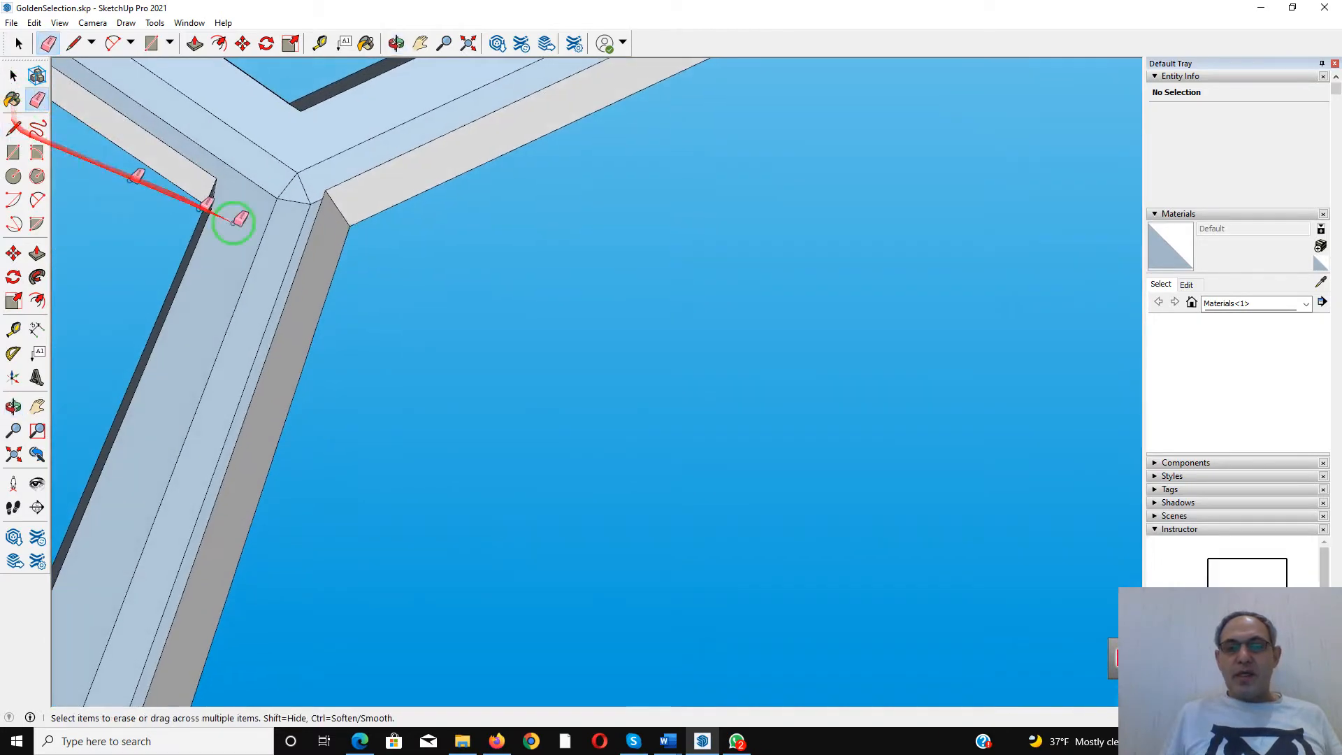
pyautogui.scroll(-5, 360, 256)
pyautogui.scroll(-2, 363, 256)
pyautogui.scroll(4, 713, 65)
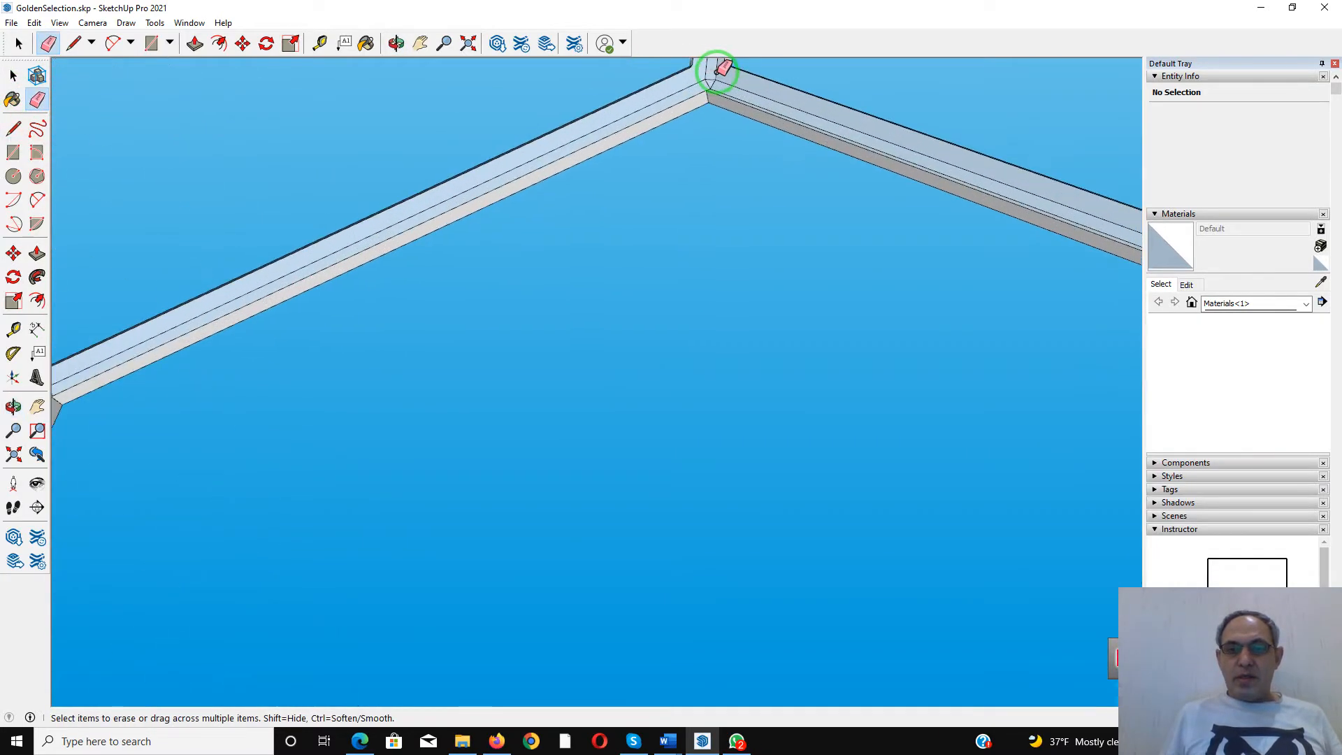
pyautogui.moveTo(706, 112)
pyautogui.mouseDown(button='middle')
pyautogui.moveTo(665, 138)
pyautogui.moveTo(524, 120)
pyautogui.moveTo(504, 102)
pyautogui.moveTo(521, 153)
pyautogui.moveTo(600, 150)
pyautogui.mouseUp(button='middle')
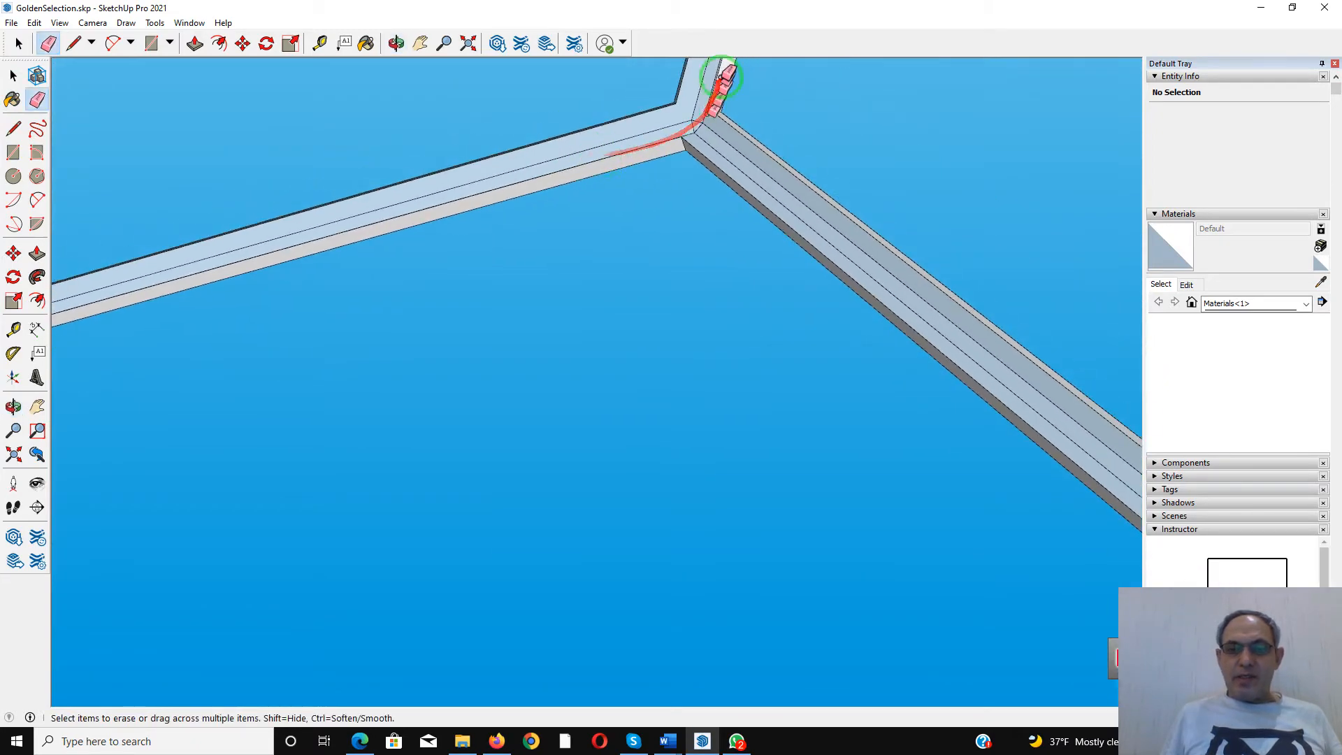
pyautogui.scroll(2, 682, 102)
pyautogui.moveTo(677, 105)
pyautogui.mouseDown(button='middle')
pyautogui.moveTo(678, 119)
pyautogui.moveTo(740, 150)
pyautogui.moveTo(858, 132)
pyautogui.mouseUp(button='middle')
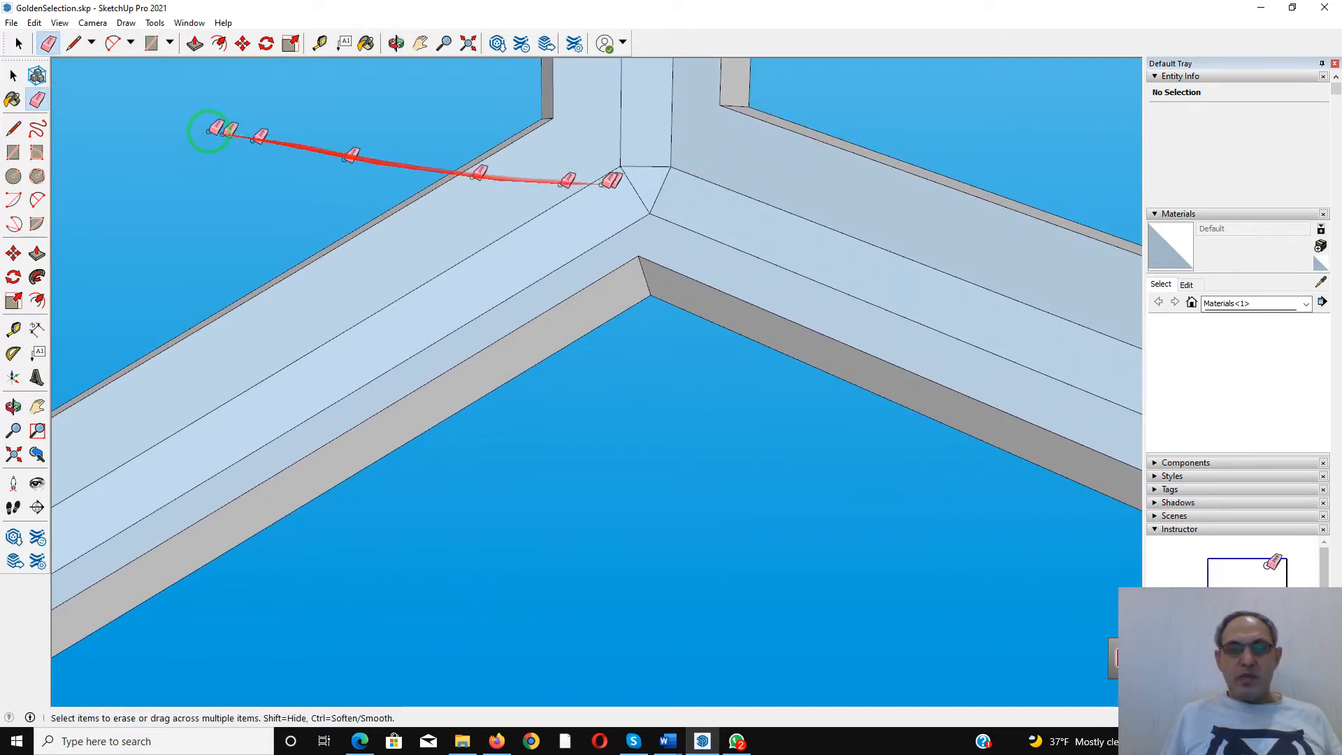
pyautogui.click(18, 44)
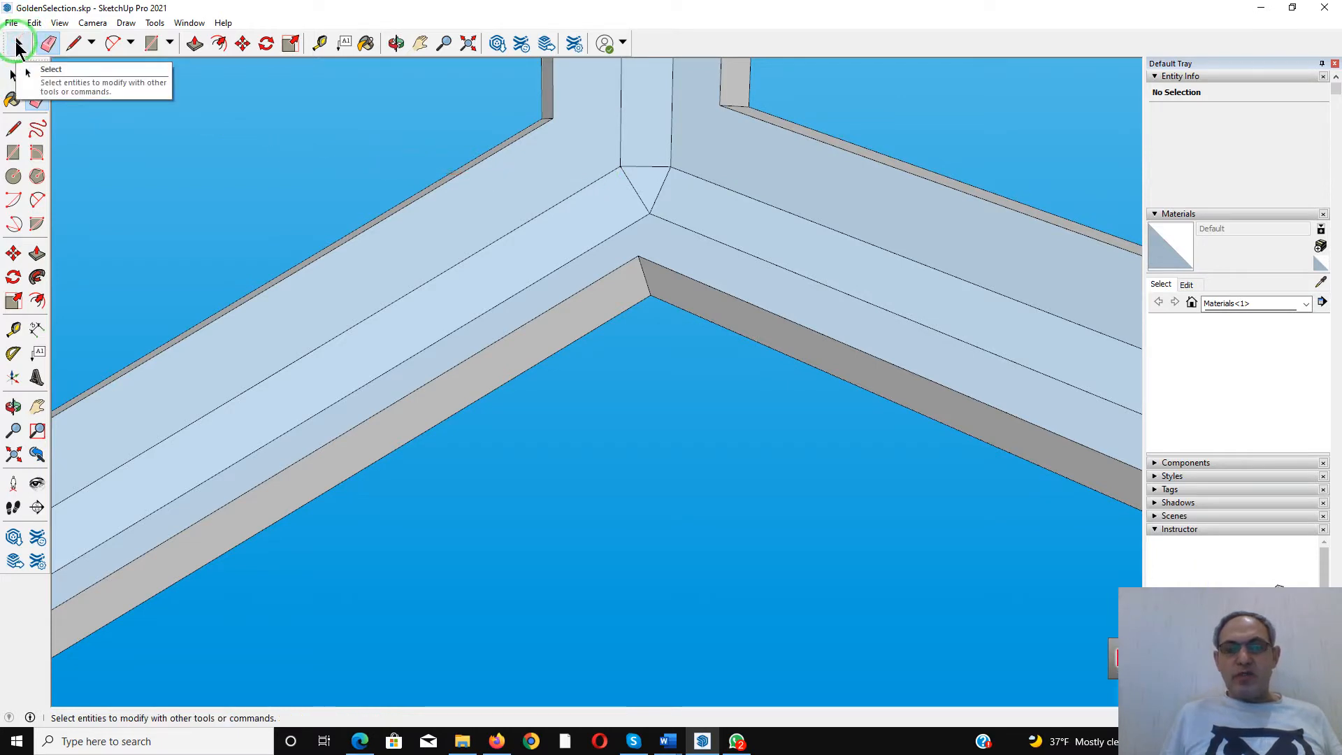
pyautogui.click(74, 45)
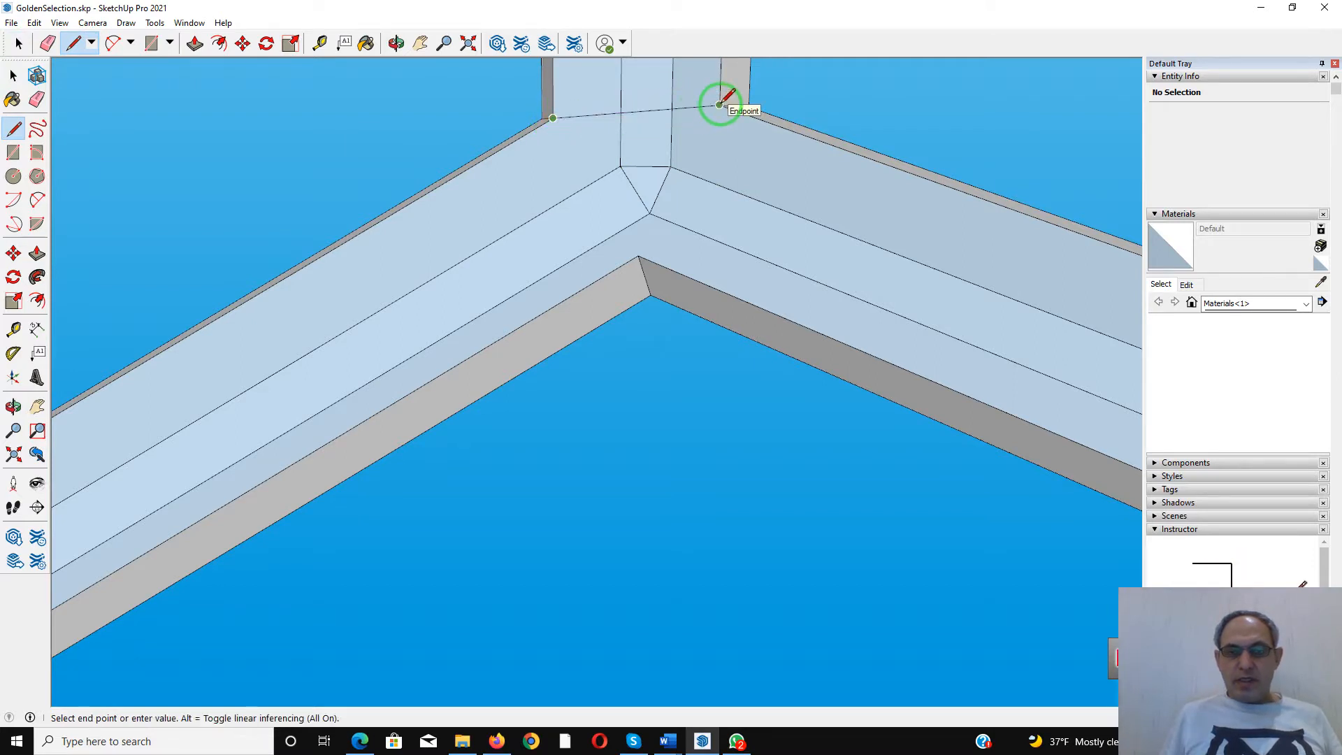
pyautogui.click(720, 105)
pyautogui.click(717, 108)
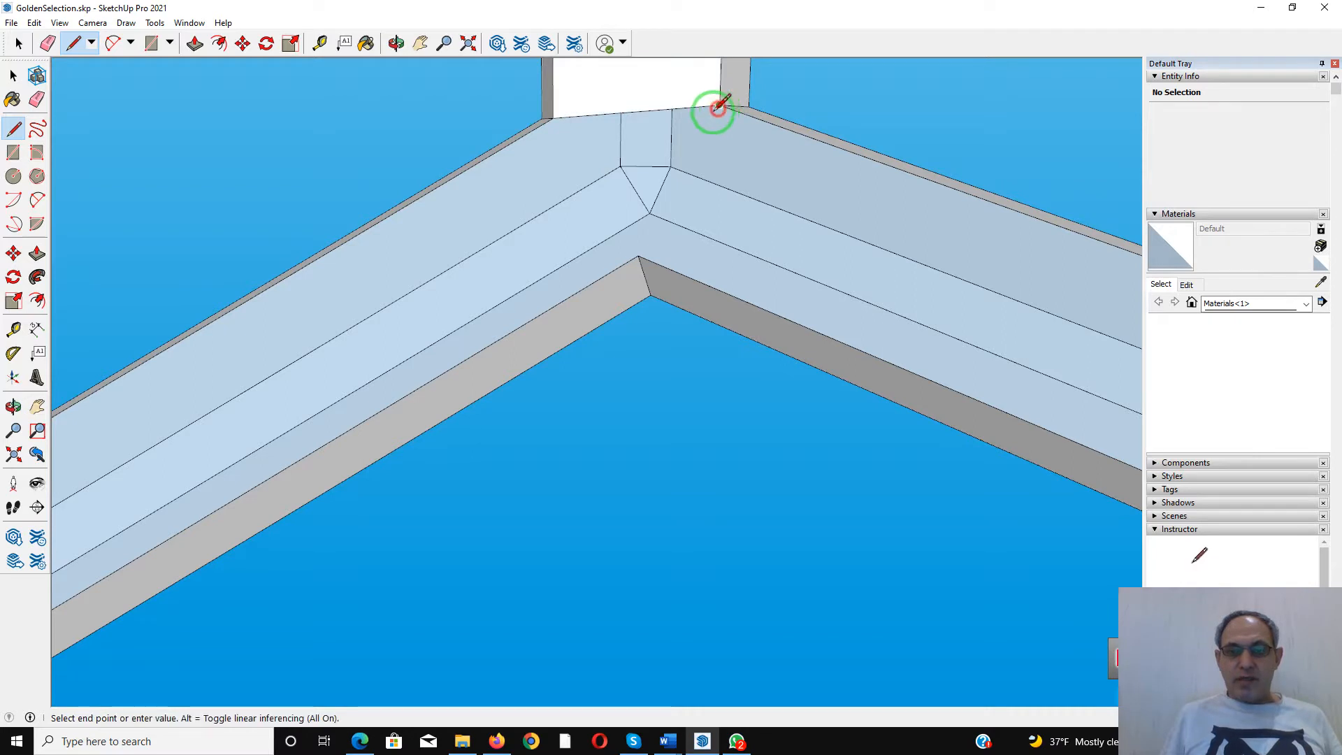
pyautogui.click(638, 256)
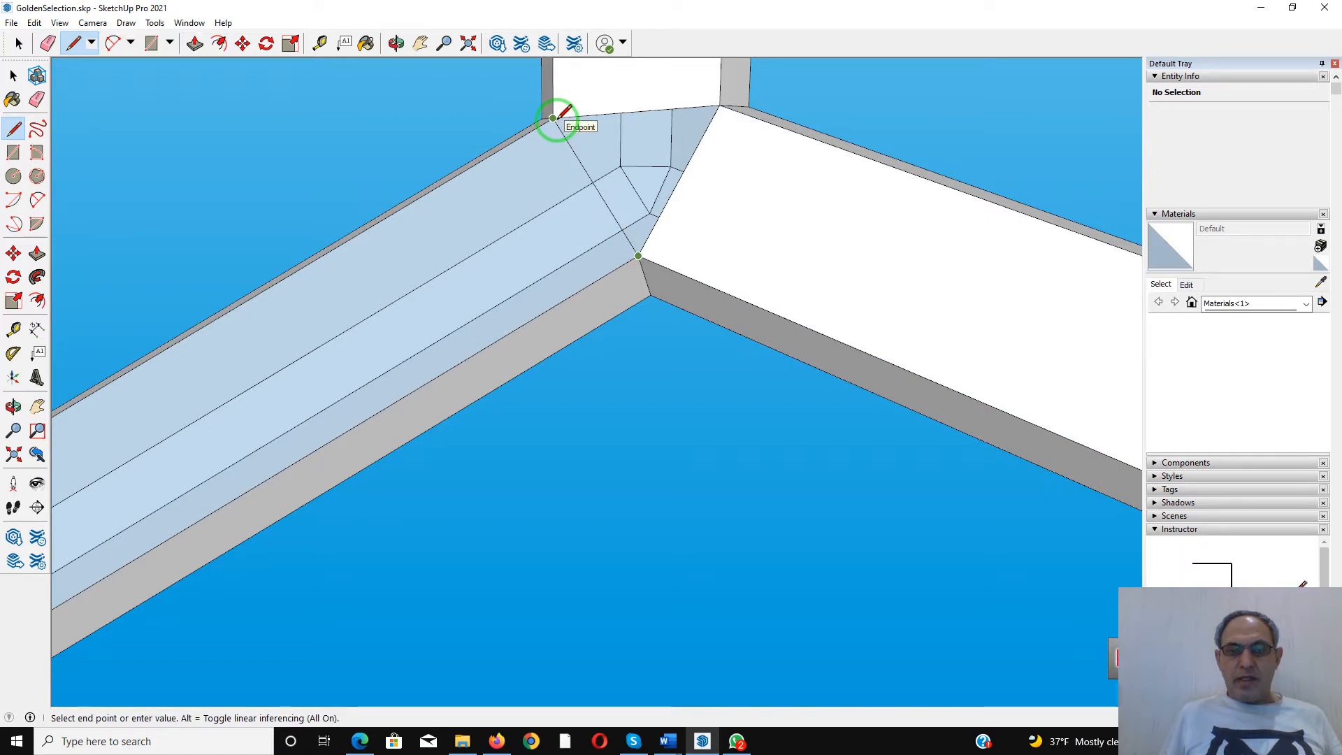
pyautogui.click(553, 117)
# Delete the face that fills the pentagon opening beside the joint
pyautogui.scroll(-5, 598, 189)
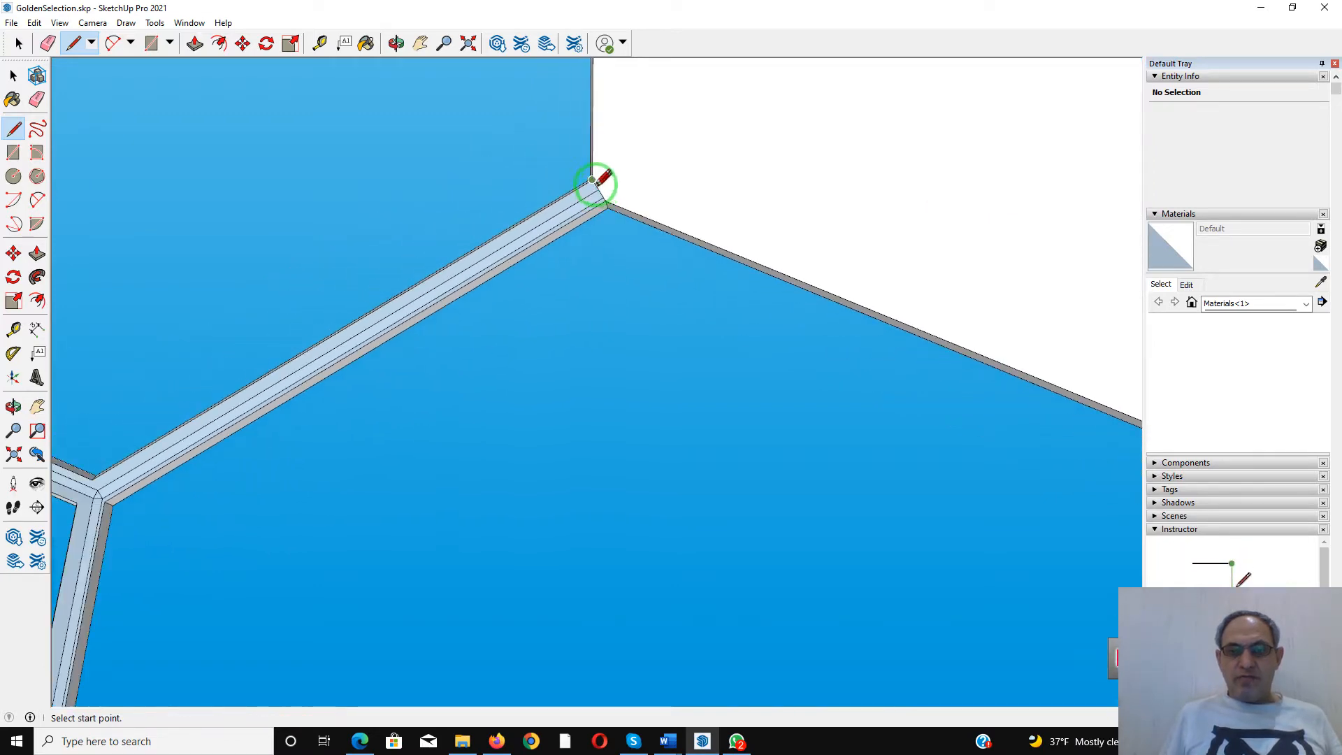
pyautogui.scroll(-6, 593, 180)
pyautogui.moveTo(593, 184)
pyautogui.mouseDown(button='middle')
pyautogui.moveTo(594, 224)
pyautogui.moveTo(604, 183)
pyautogui.mouseUp(button='middle')
pyautogui.scroll(5, 608, 122)
pyautogui.moveTo(614, 119); pyautogui.dragTo(531, 75, button='middle')
pyautogui.click(18, 43)
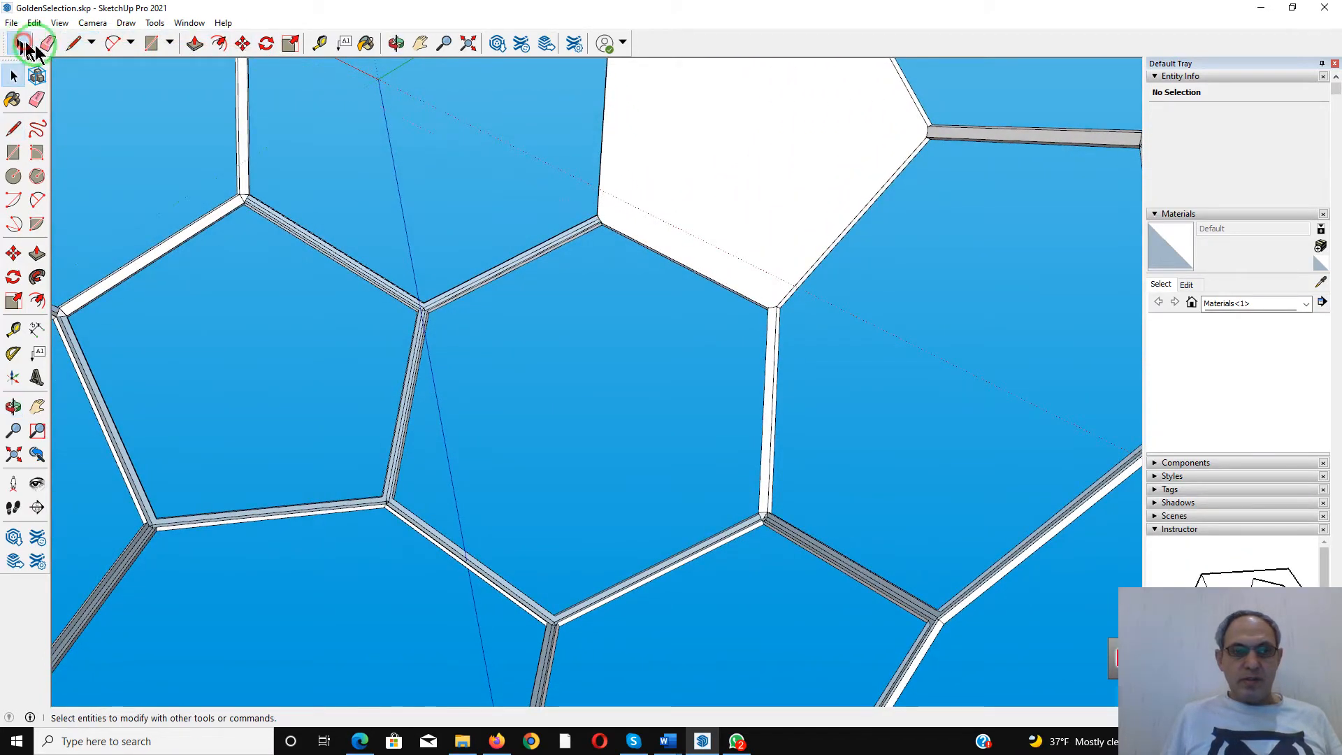
pyautogui.click(713, 159)
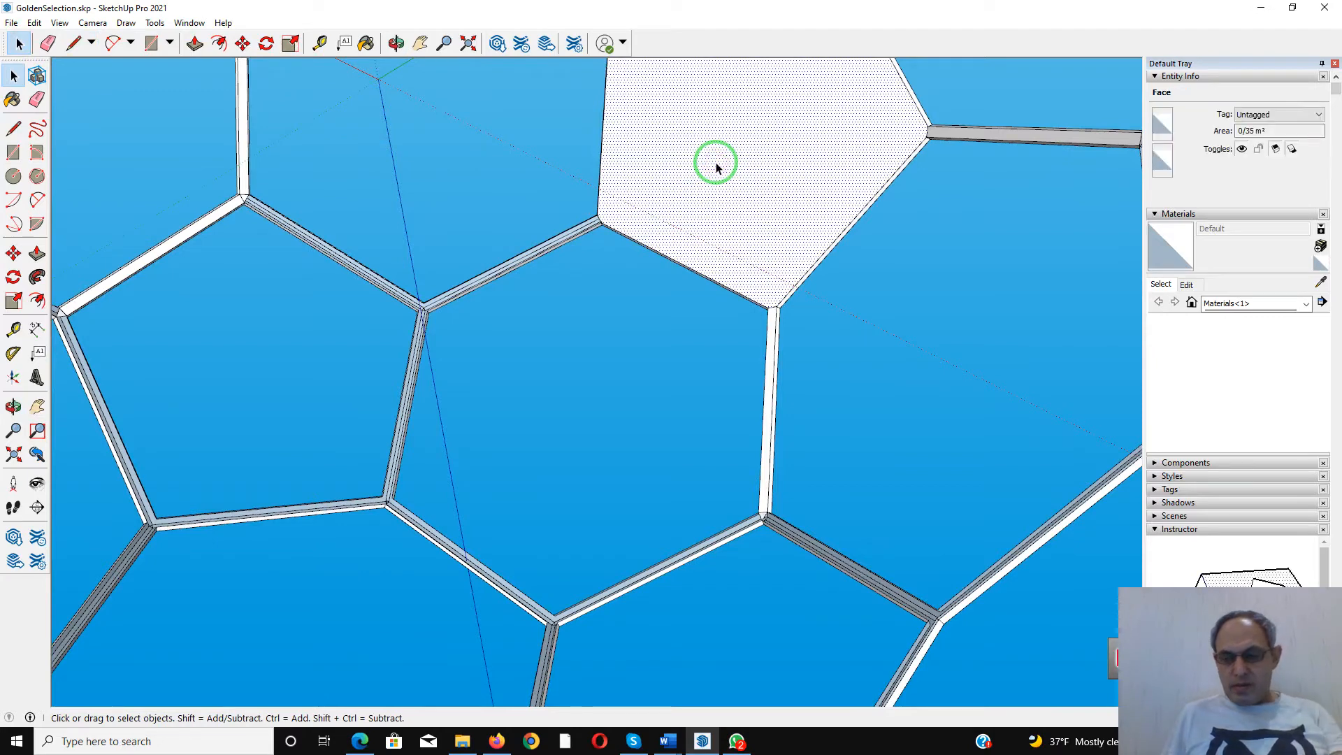
pyautogui.press('Delete')
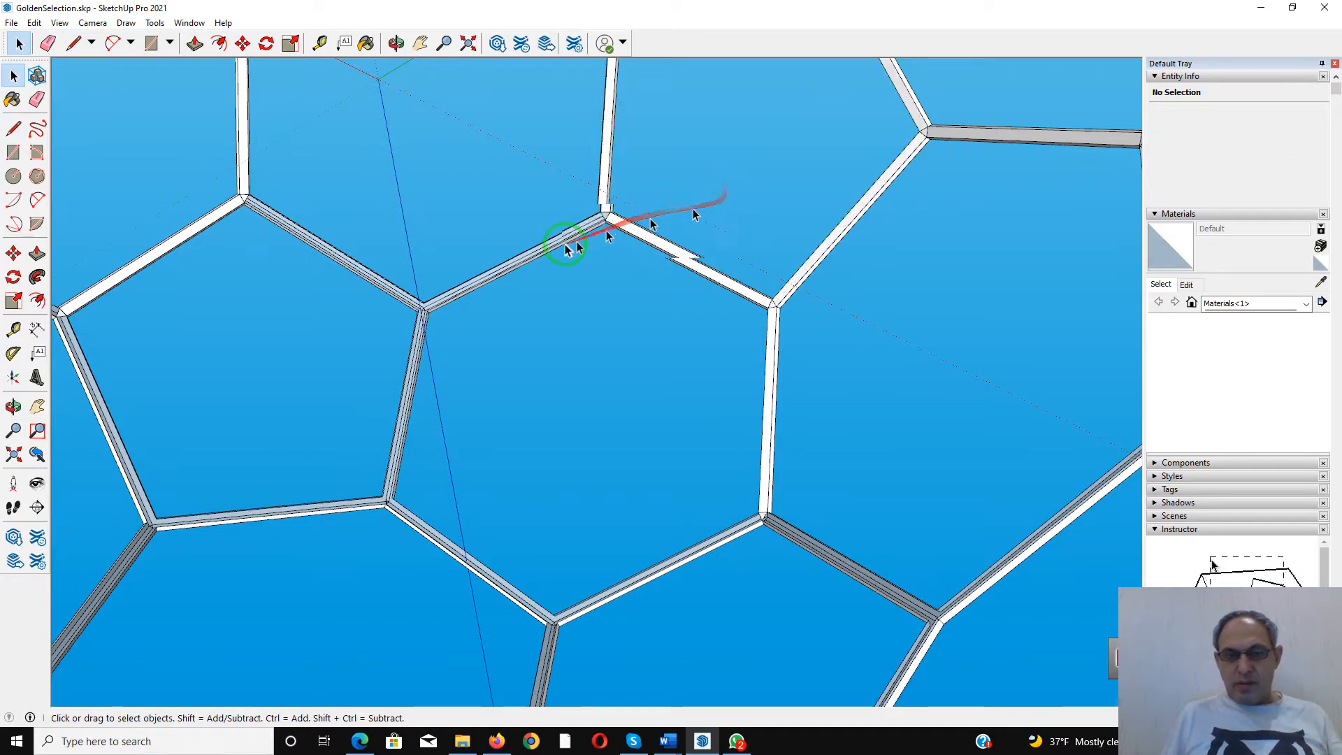
# Reverse the triangular face at the strut joint so its front side faces outward
pyautogui.scroll(5, 573, 238)
pyautogui.moveTo(640, 181); pyautogui.dragTo(651, 91, button='middle')
pyautogui.scroll(6, 651, 220)
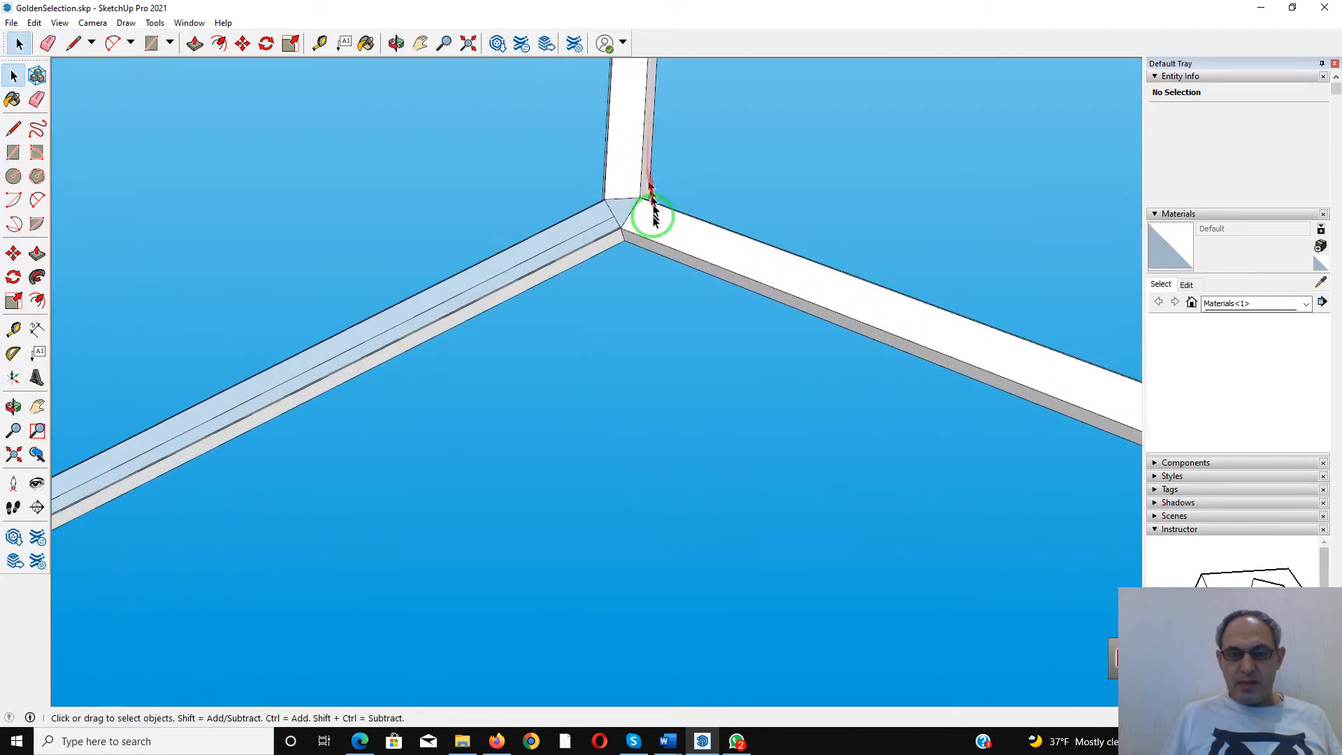
pyautogui.moveTo(601, 208); pyautogui.dragTo(608, 42, button='middle')
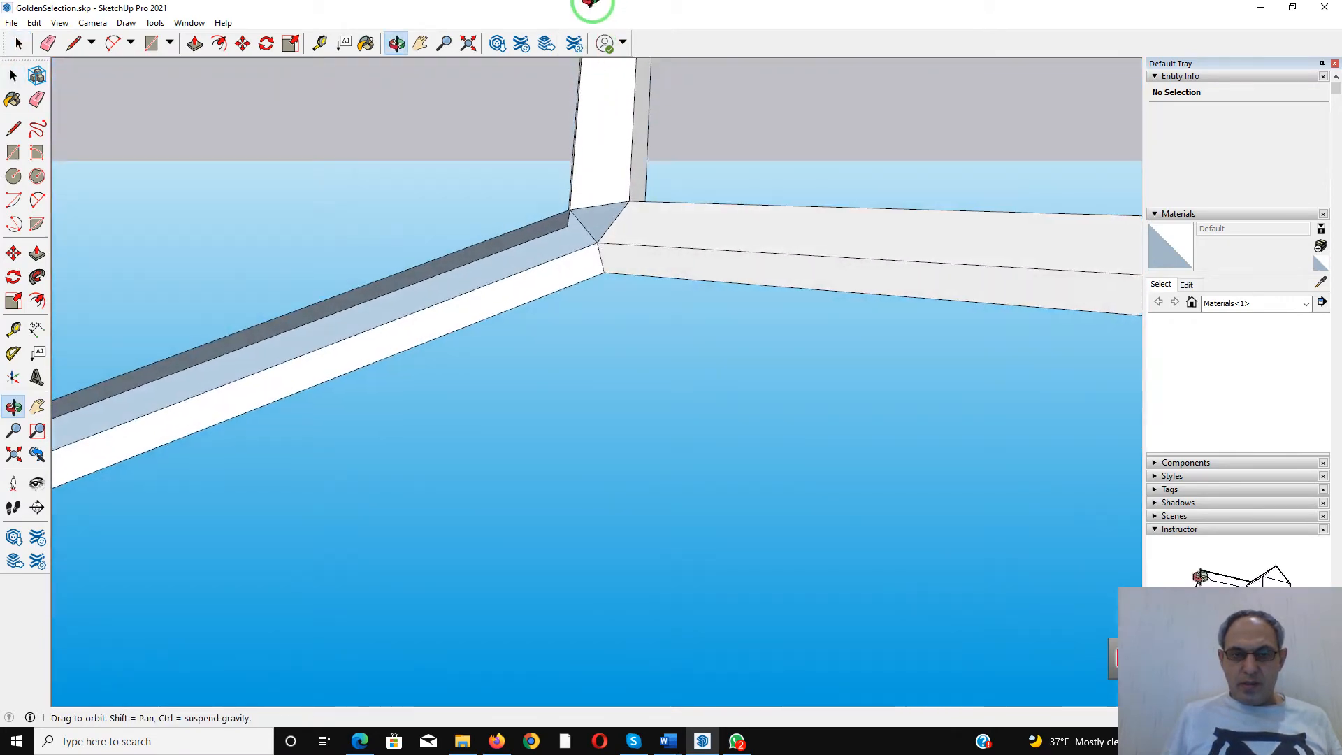
pyautogui.moveTo(569, 201); pyautogui.dragTo(535, 301, button='middle')
pyautogui.scroll(6, 560, 213)
pyautogui.scroll(-3, 619, 218)
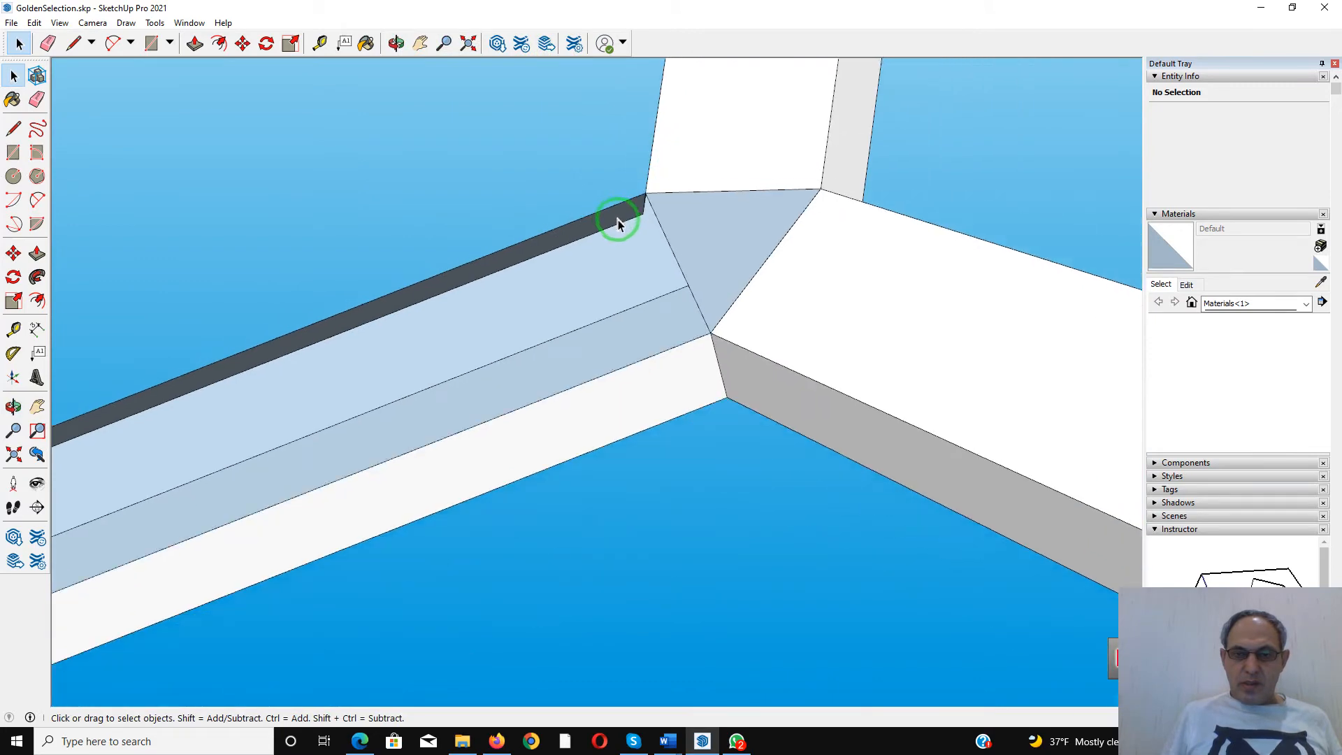
pyautogui.moveTo(618, 232); pyautogui.dragTo(764, 264, button='middle')
pyautogui.rightClick(740, 257)
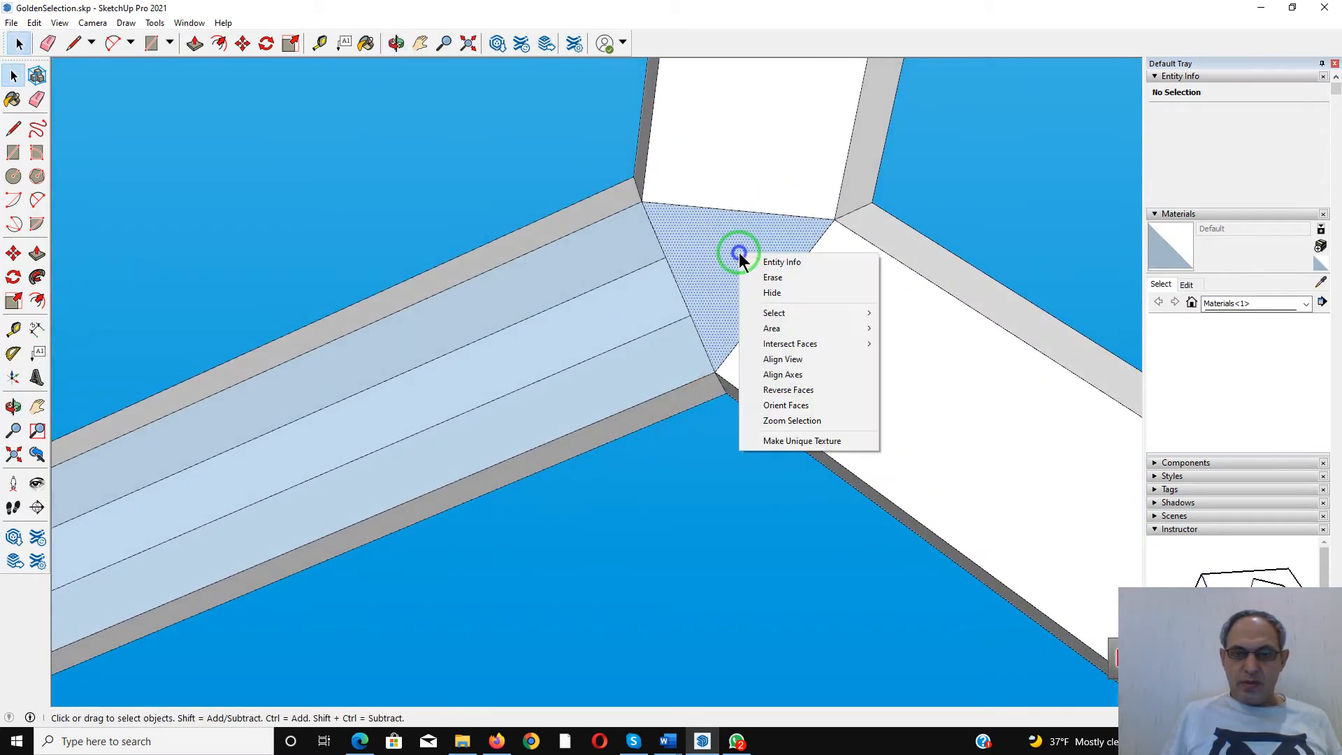
pyautogui.click(779, 390)
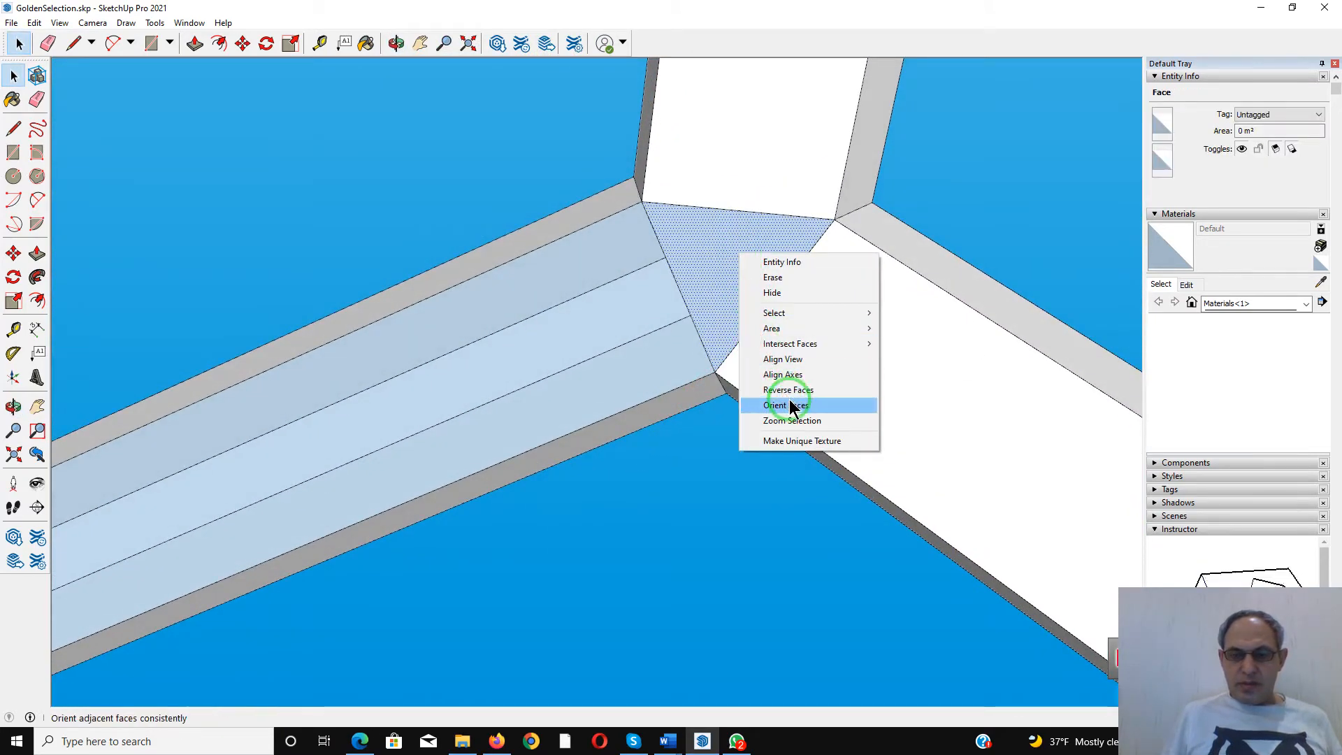
pyautogui.scroll(-3, 748, 291)
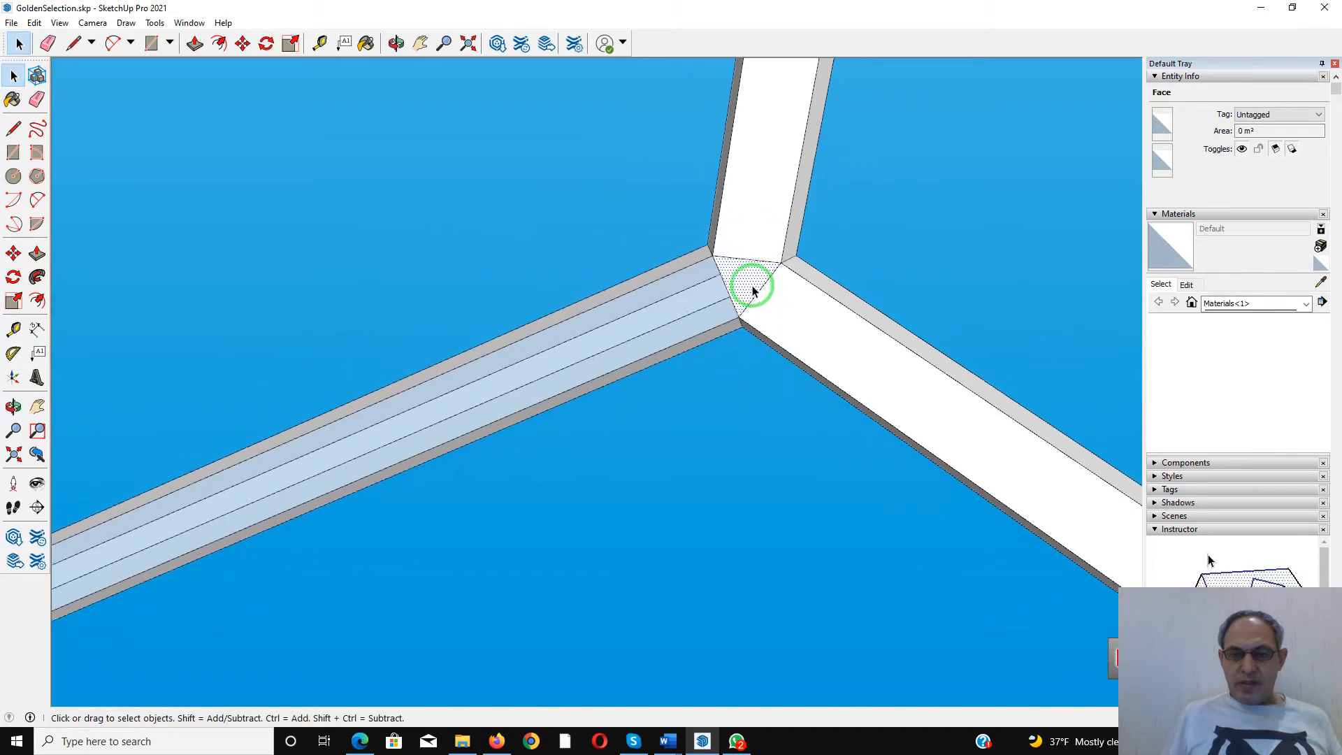
pyautogui.moveTo(751, 290); pyautogui.dragTo(608, 162, button='middle')
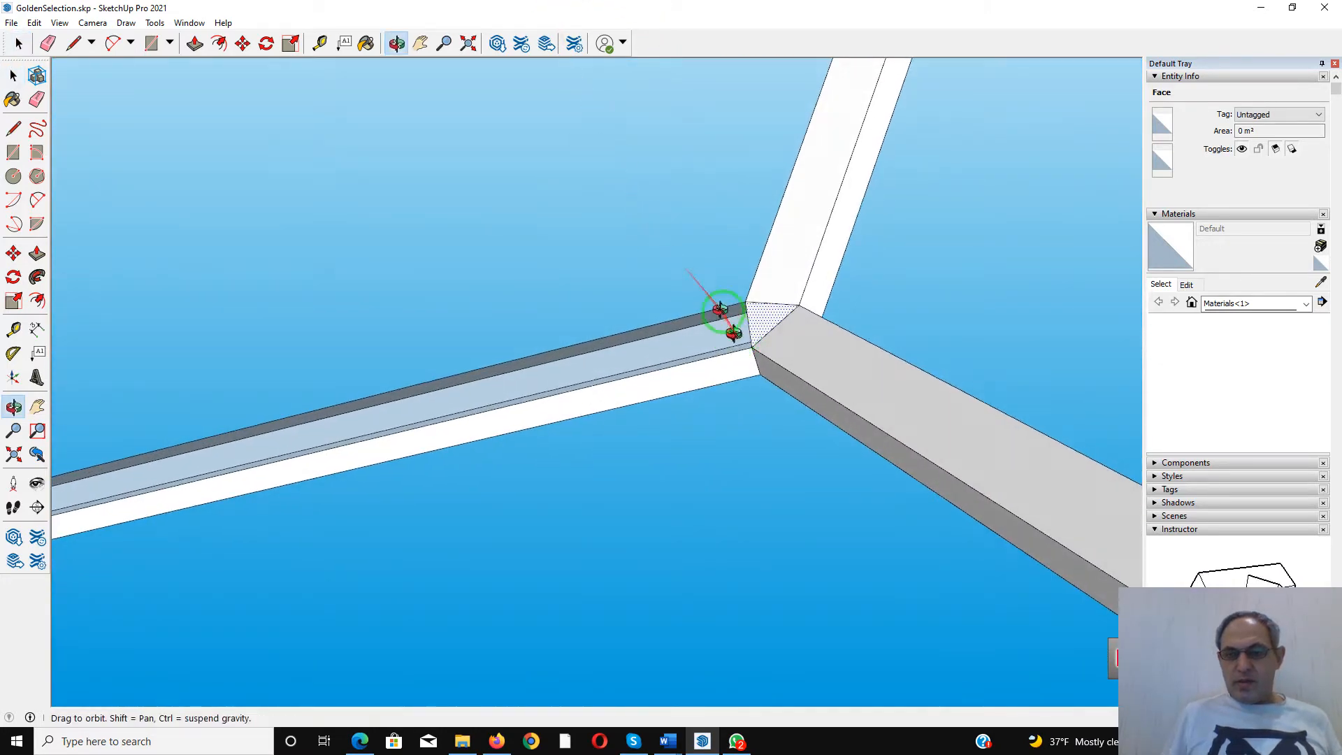
# Draw a triangle of lines connecting the three outer corner endpoints of the strut joint at the far end of the adjoining unfilled strut
pyautogui.moveTo(722, 303); pyautogui.dragTo(779, 297, button='middle')
pyautogui.scroll(-6, 869, 338)
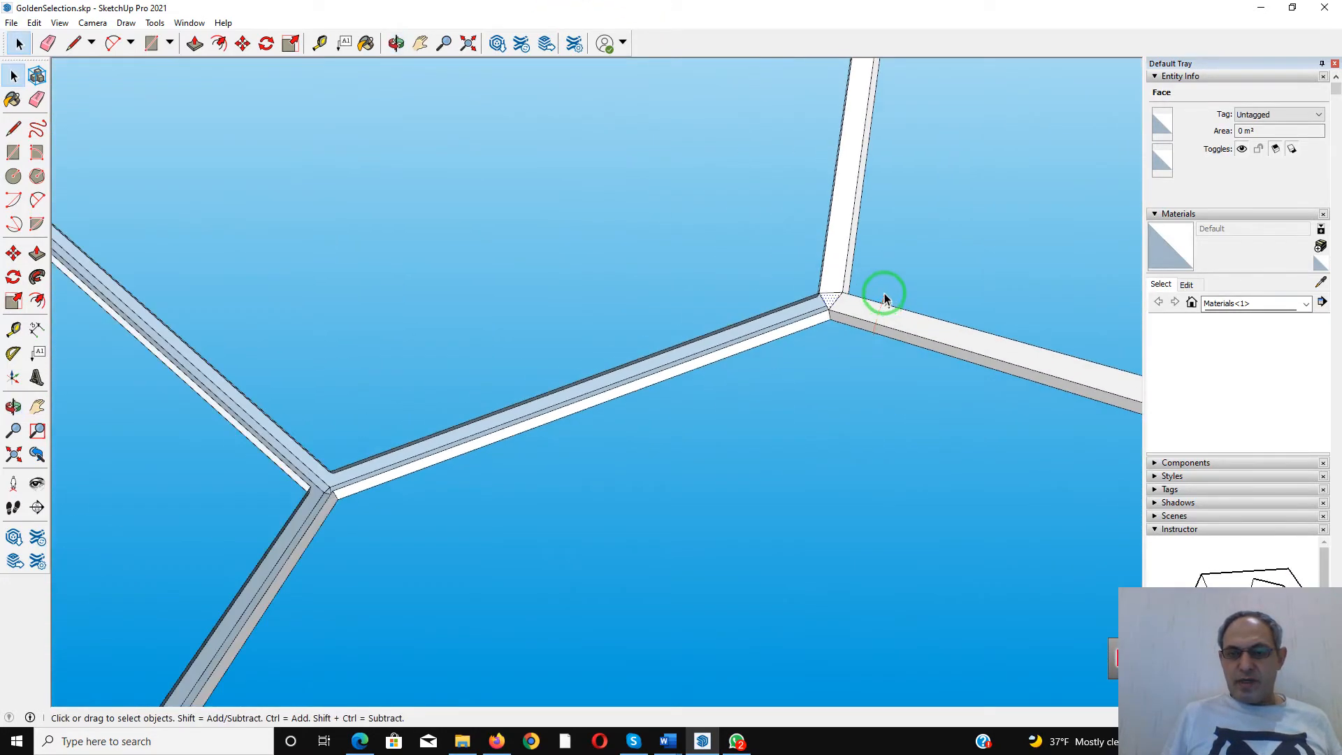
pyautogui.scroll(8, 602, 413)
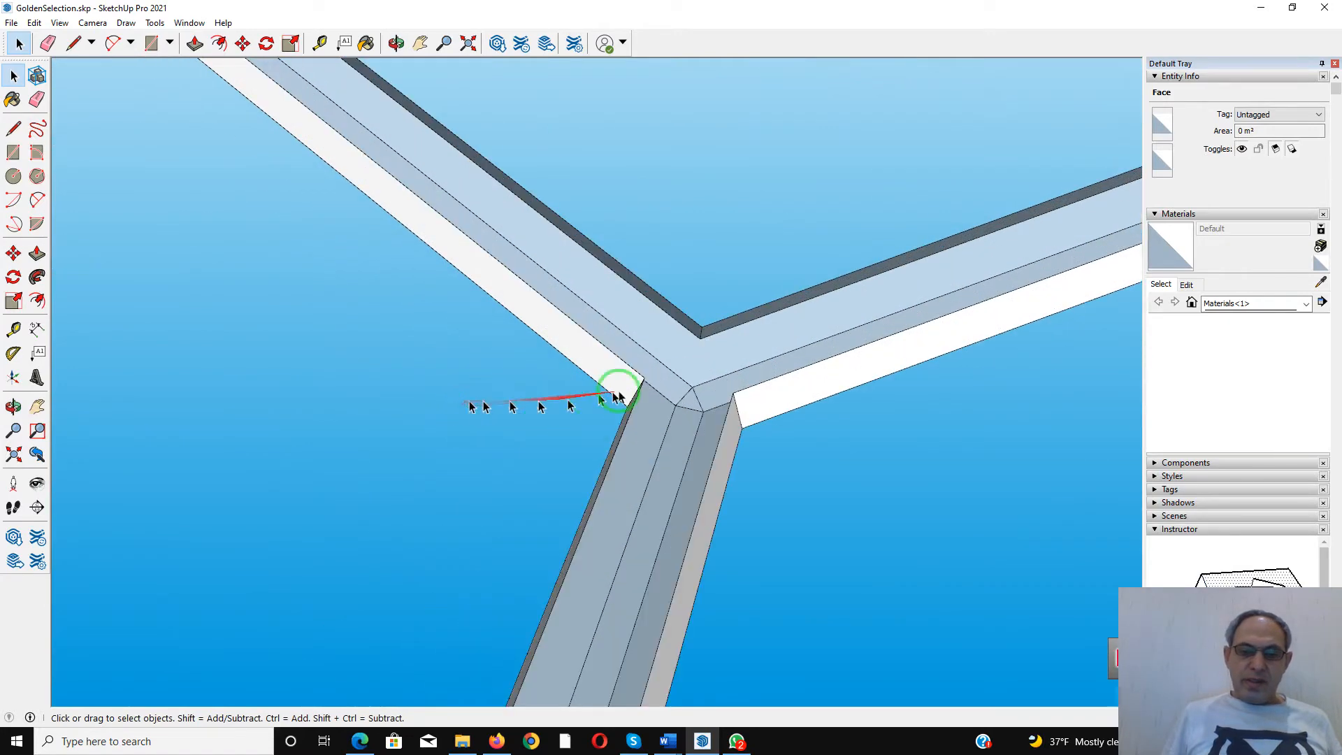
pyautogui.scroll(2, 652, 416)
pyautogui.moveTo(695, 383); pyautogui.dragTo(678, 524, button='middle')
pyautogui.click(72, 43)
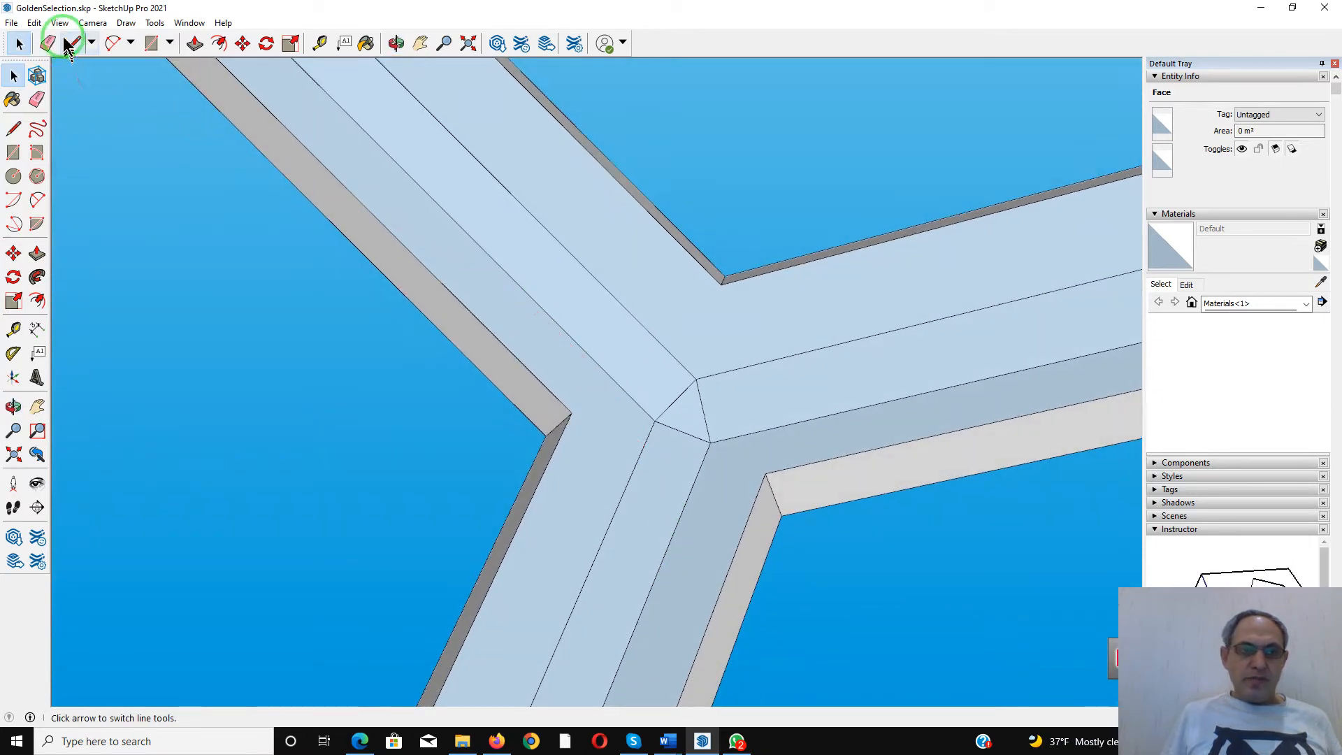
pyautogui.click(571, 413)
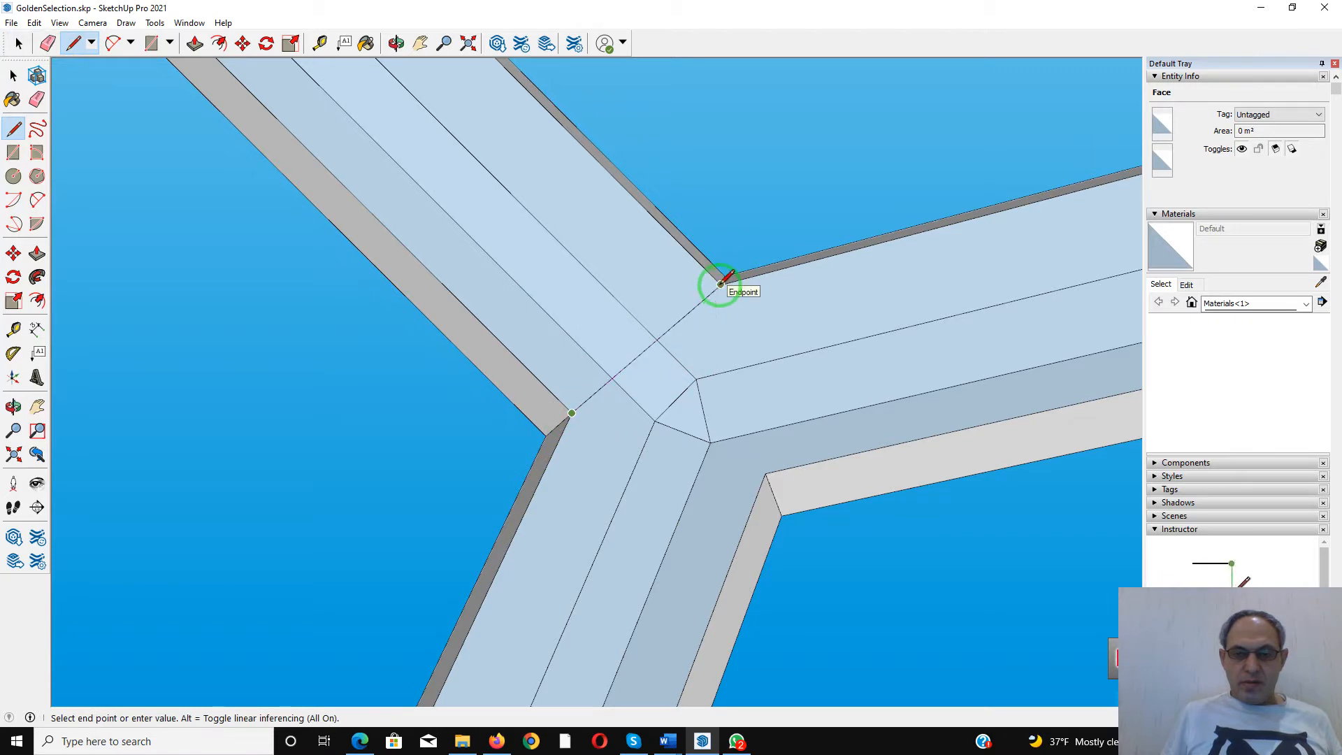
pyautogui.click(721, 283)
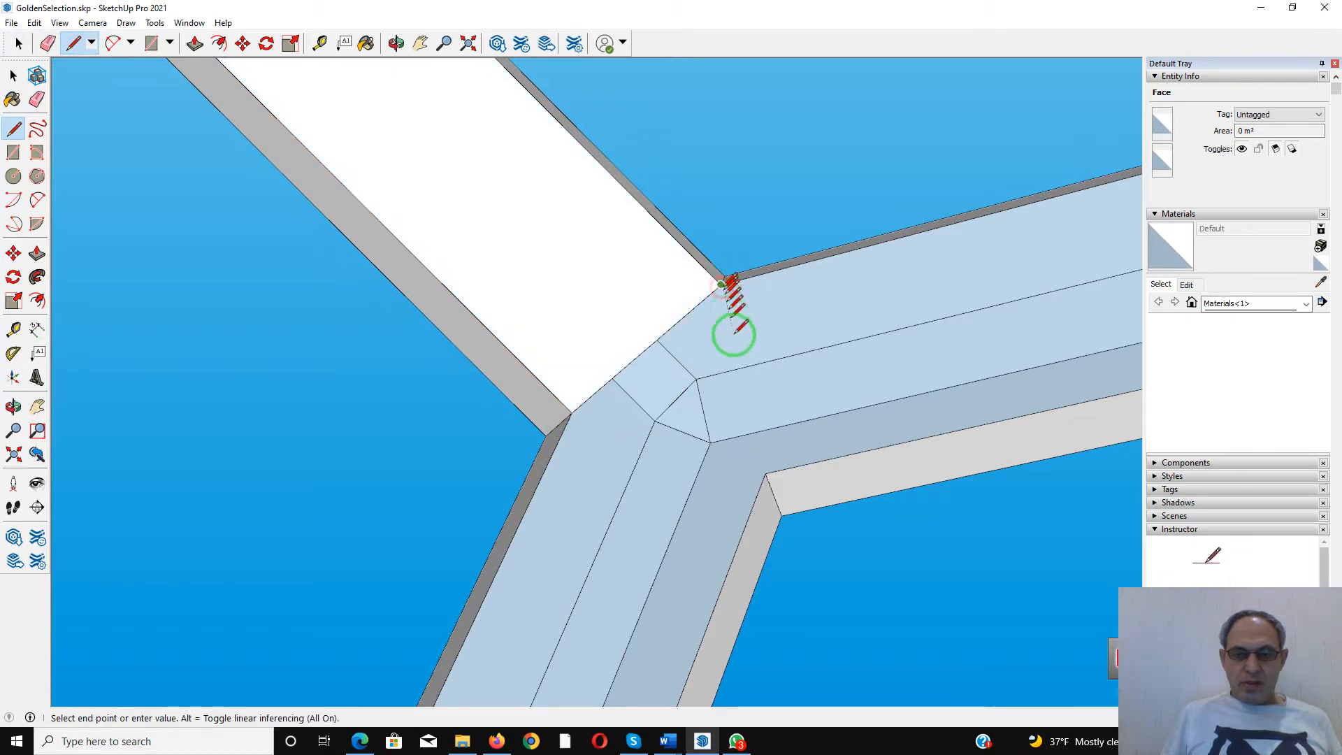
pyautogui.click(765, 474)
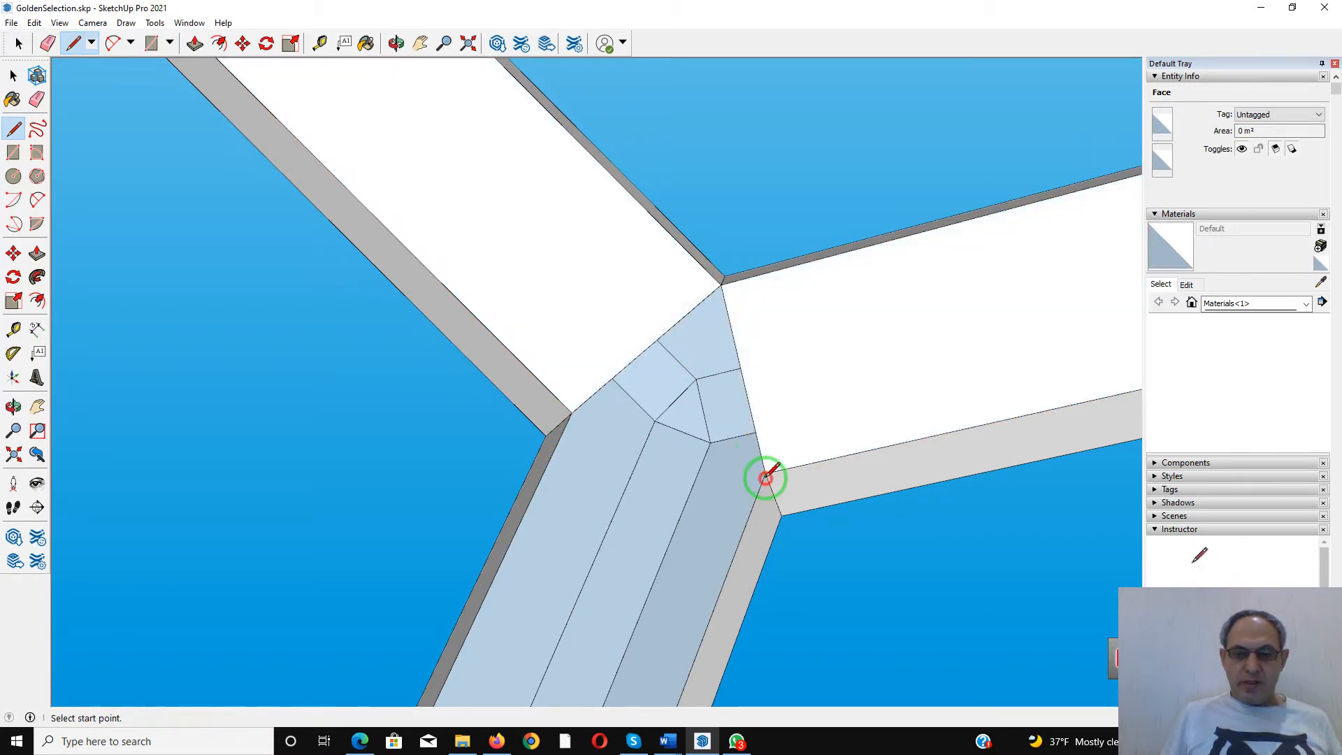
pyautogui.click(572, 414)
pyautogui.scroll(-5, 704, 304)
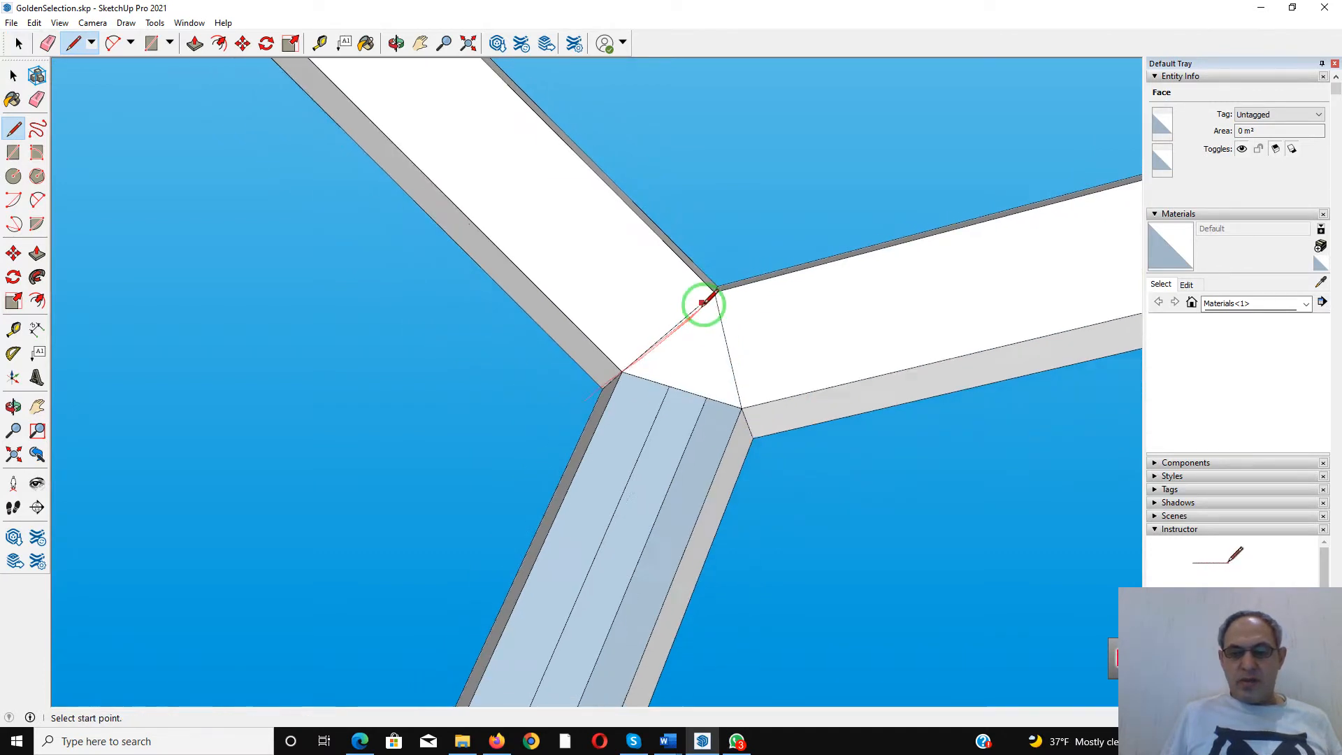
# Erase the three ridge edges meeting at the sunken point inside the next strut joint
pyautogui.scroll(-5, 699, 339)
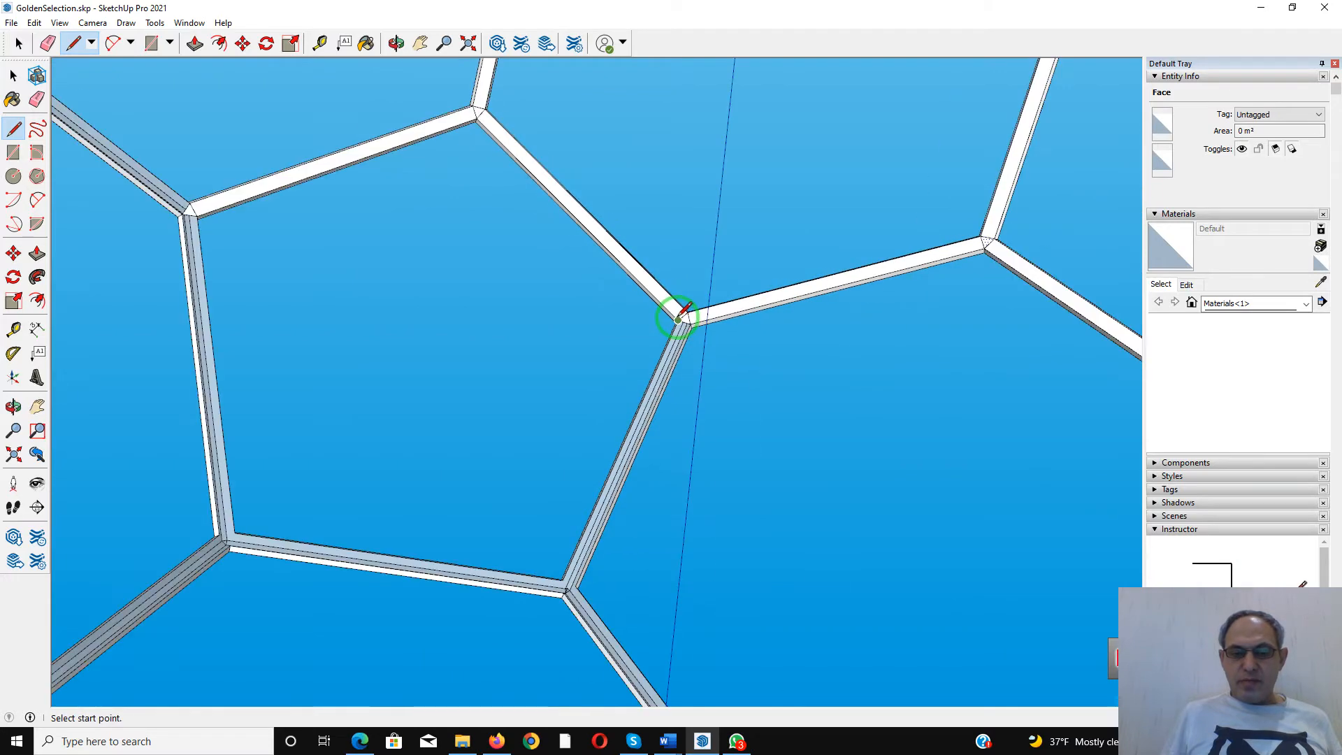
pyautogui.scroll(8, 565, 591)
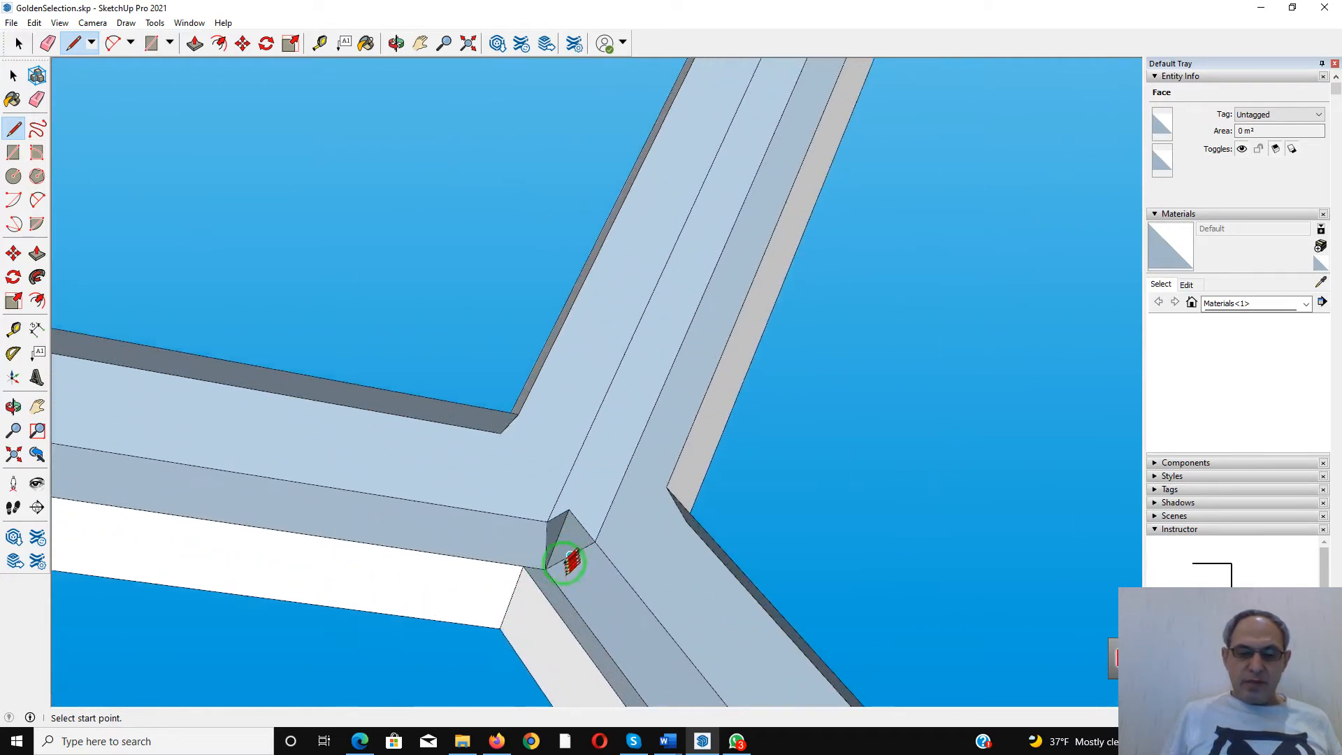
pyautogui.moveTo(570, 552); pyautogui.dragTo(545, 629, button='middle')
pyautogui.scroll(6, 563, 546)
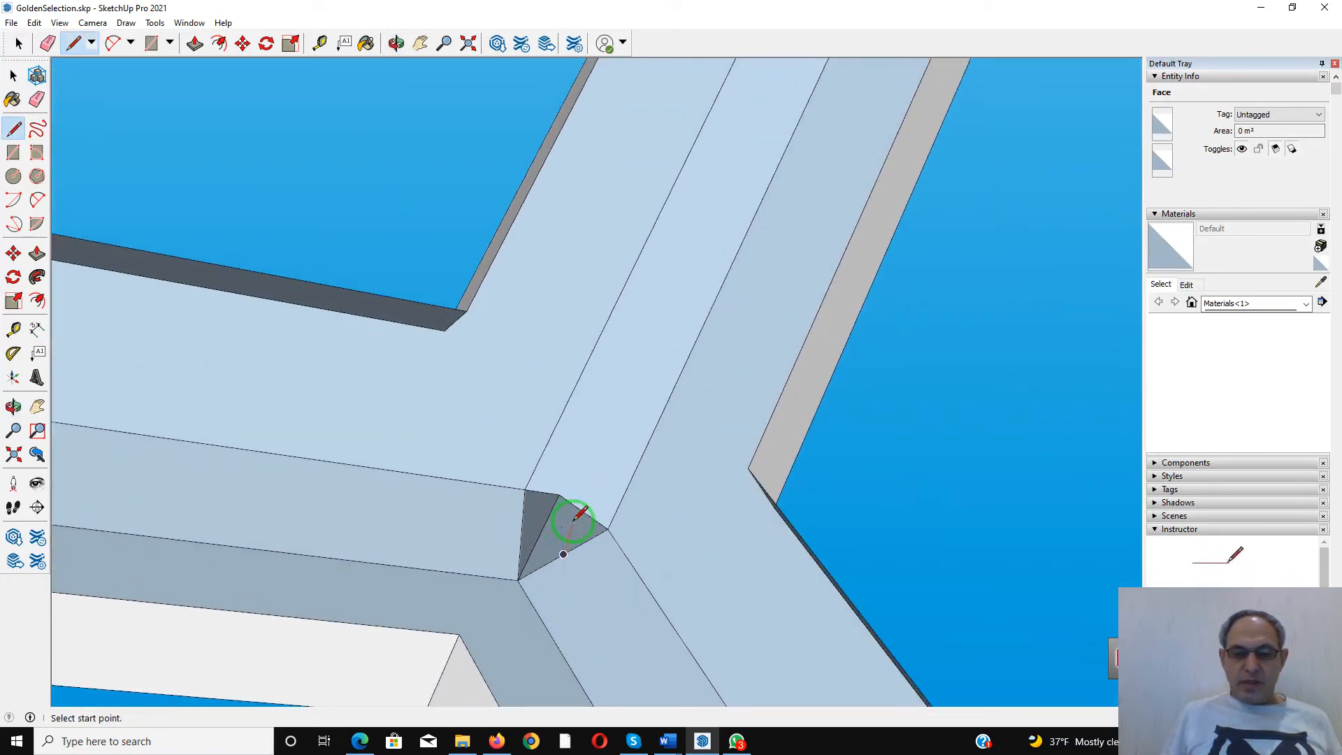
pyautogui.moveTo(572, 521)
pyautogui.mouseDown(button='middle')
pyautogui.moveTo(557, 578)
pyautogui.moveTo(548, 534)
pyautogui.mouseUp(button='middle')
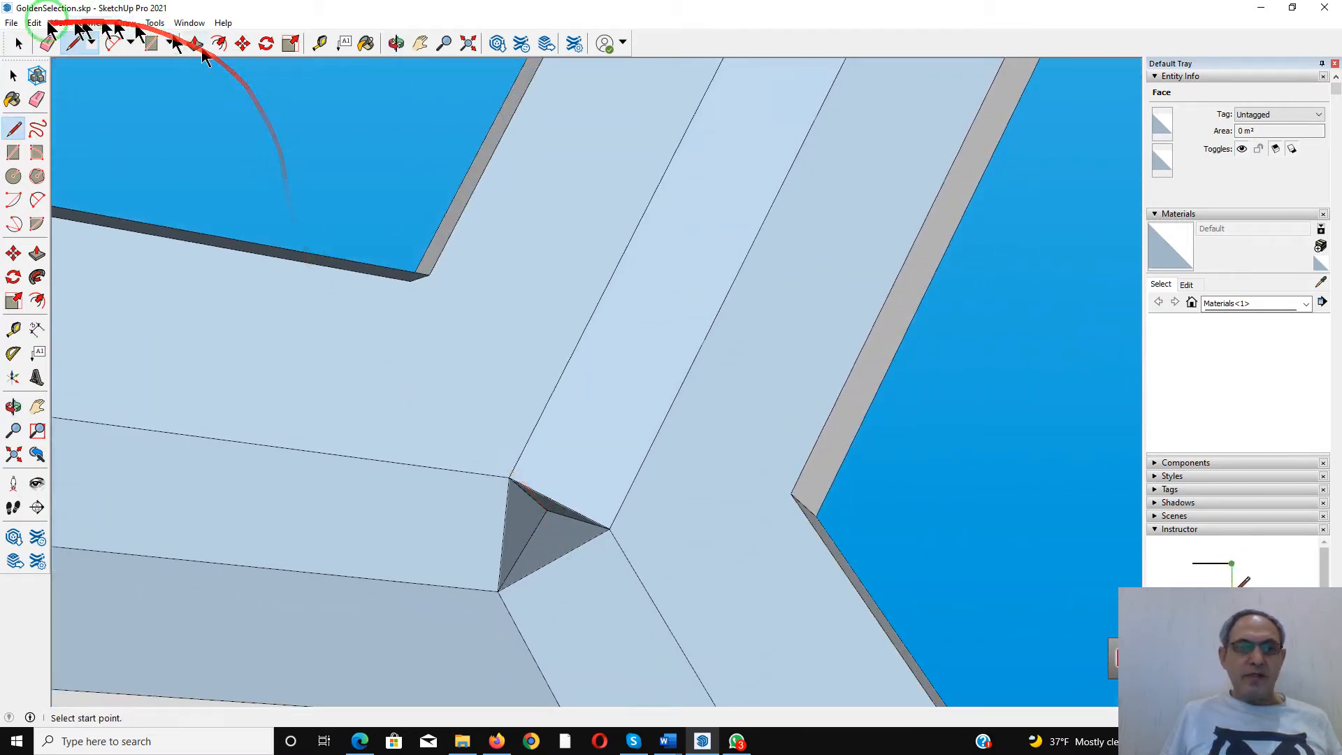
pyautogui.click(51, 47)
pyautogui.scroll(3, 552, 556)
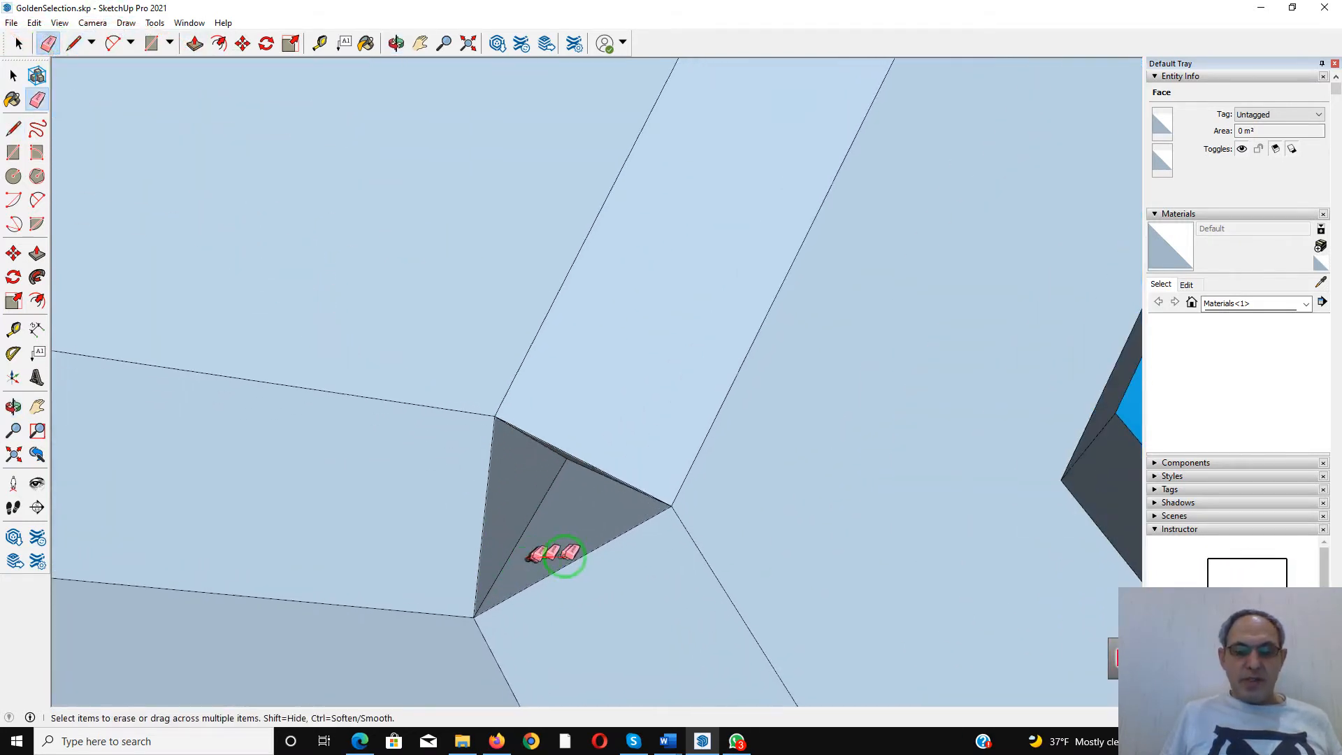
pyautogui.moveTo(575, 498); pyautogui.dragTo(560, 549, button='middle')
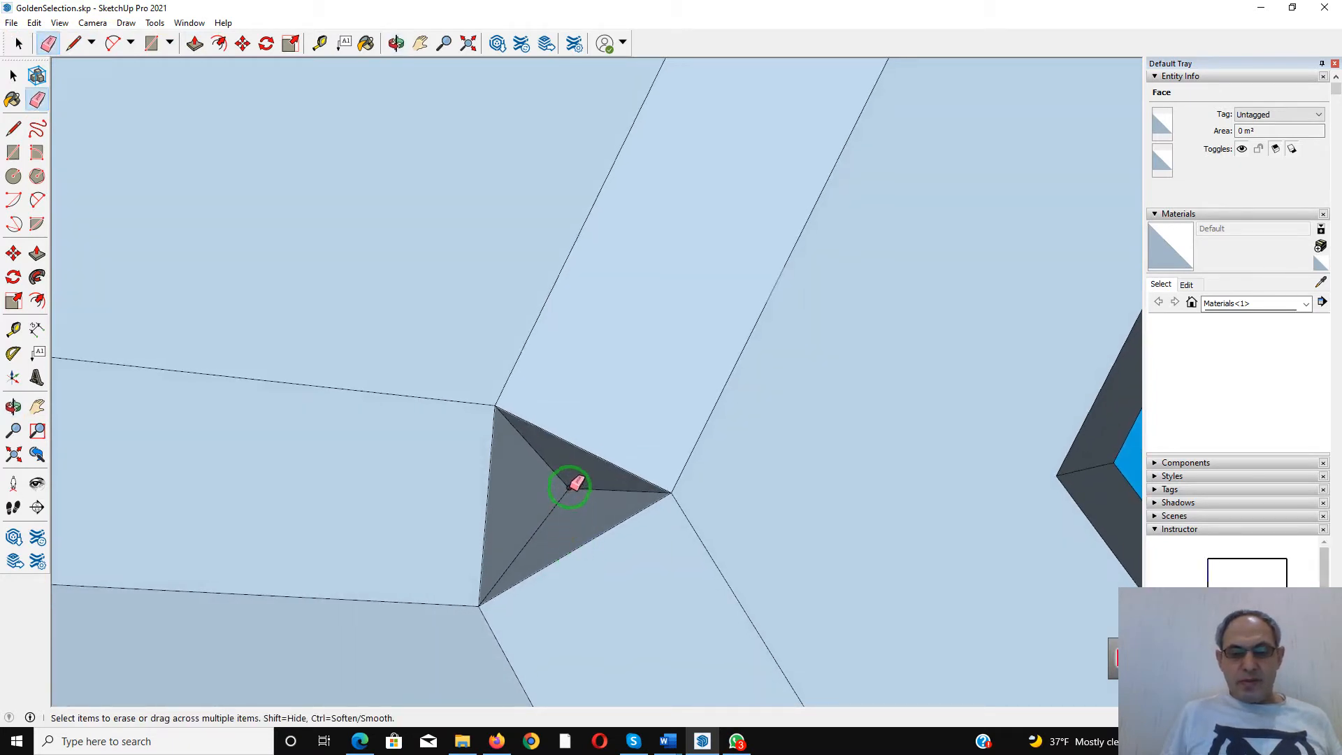
pyautogui.click(570, 486)
pyautogui.scroll(-4, 570, 476)
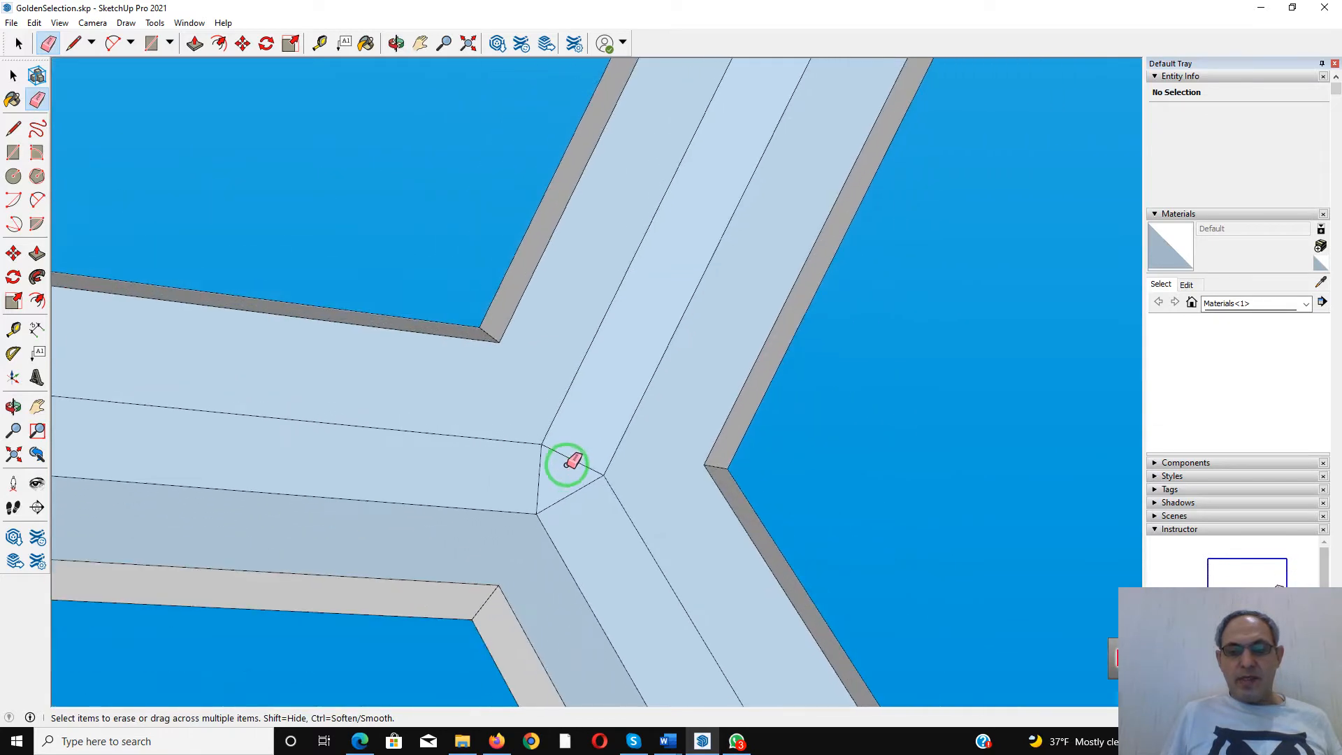
pyautogui.moveTo(570, 461); pyautogui.dragTo(553, 448, button='middle')
# Connect the three outer corner endpoints of the cleaned strut joint with a triangle of lines
pyautogui.moveTo(552, 447)
pyautogui.mouseDown()
pyautogui.moveTo(375, 254)
pyautogui.moveTo(136, 60)
pyautogui.mouseUp()
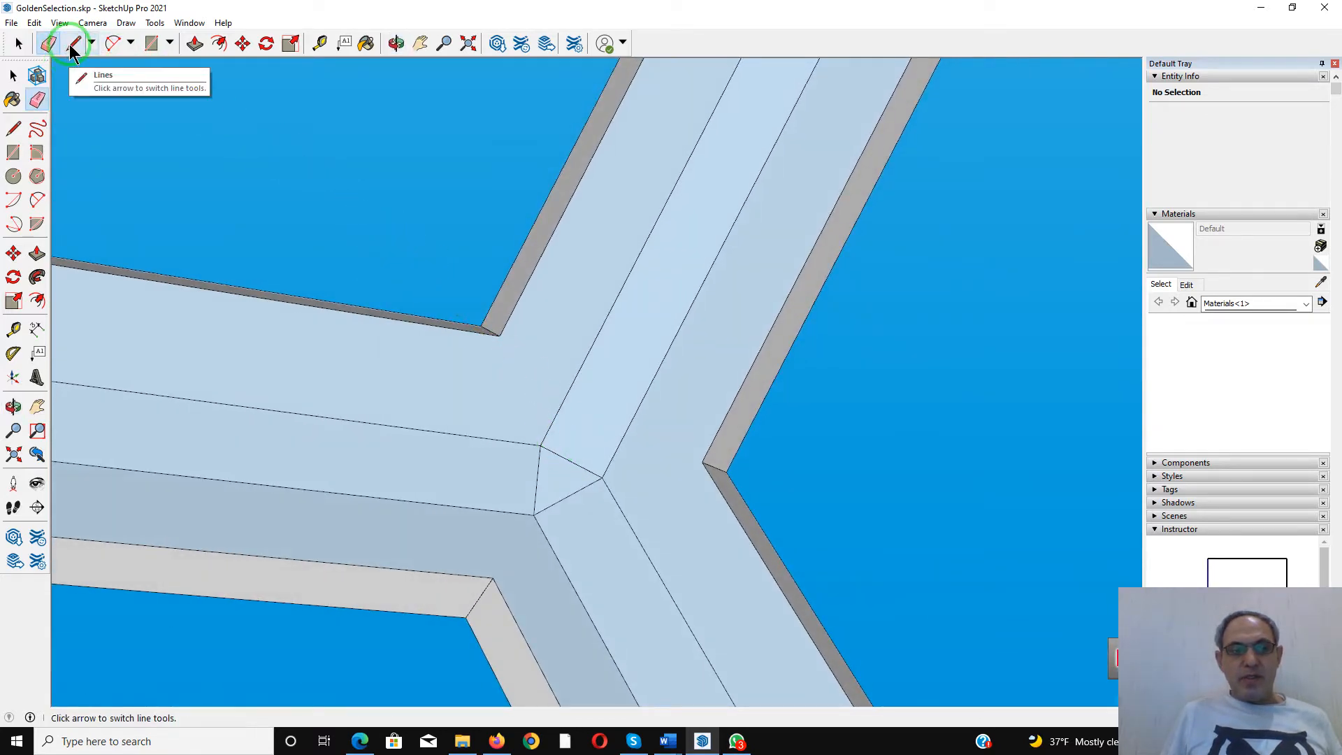
pyautogui.click(73, 48)
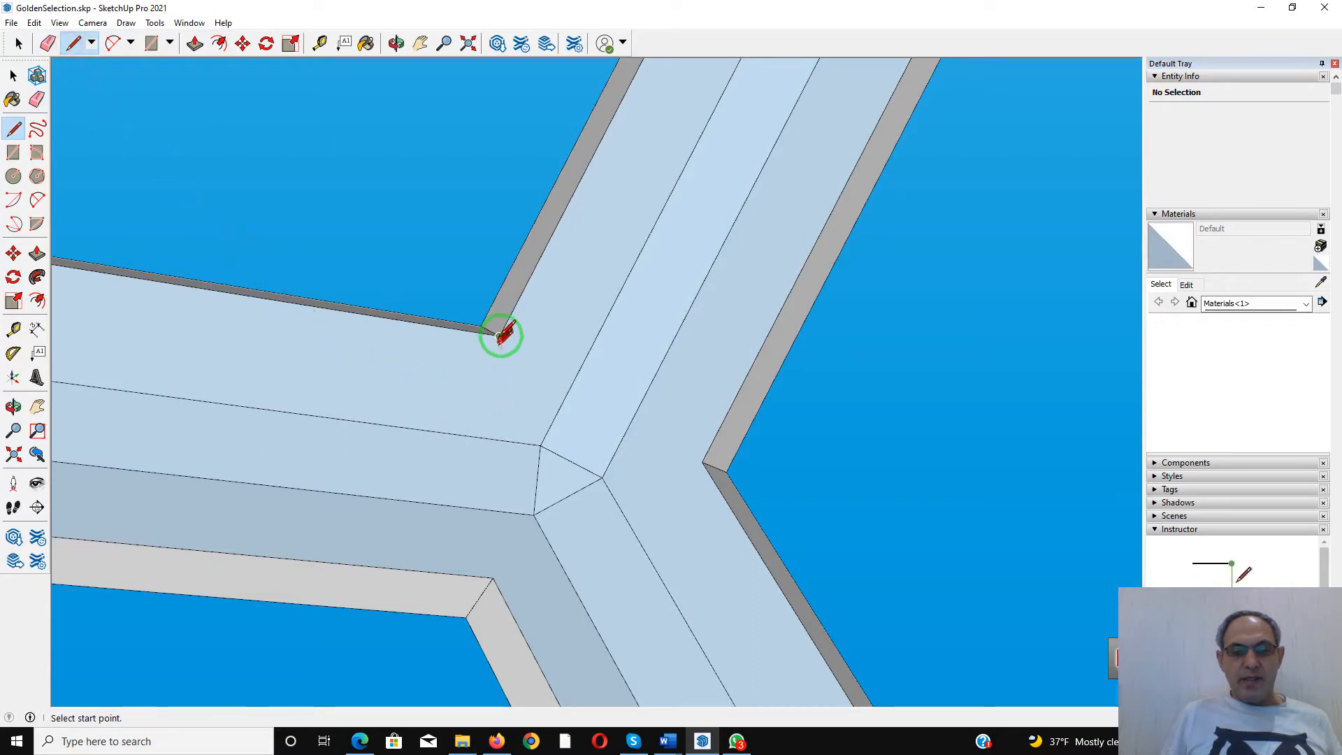
pyautogui.click(499, 336)
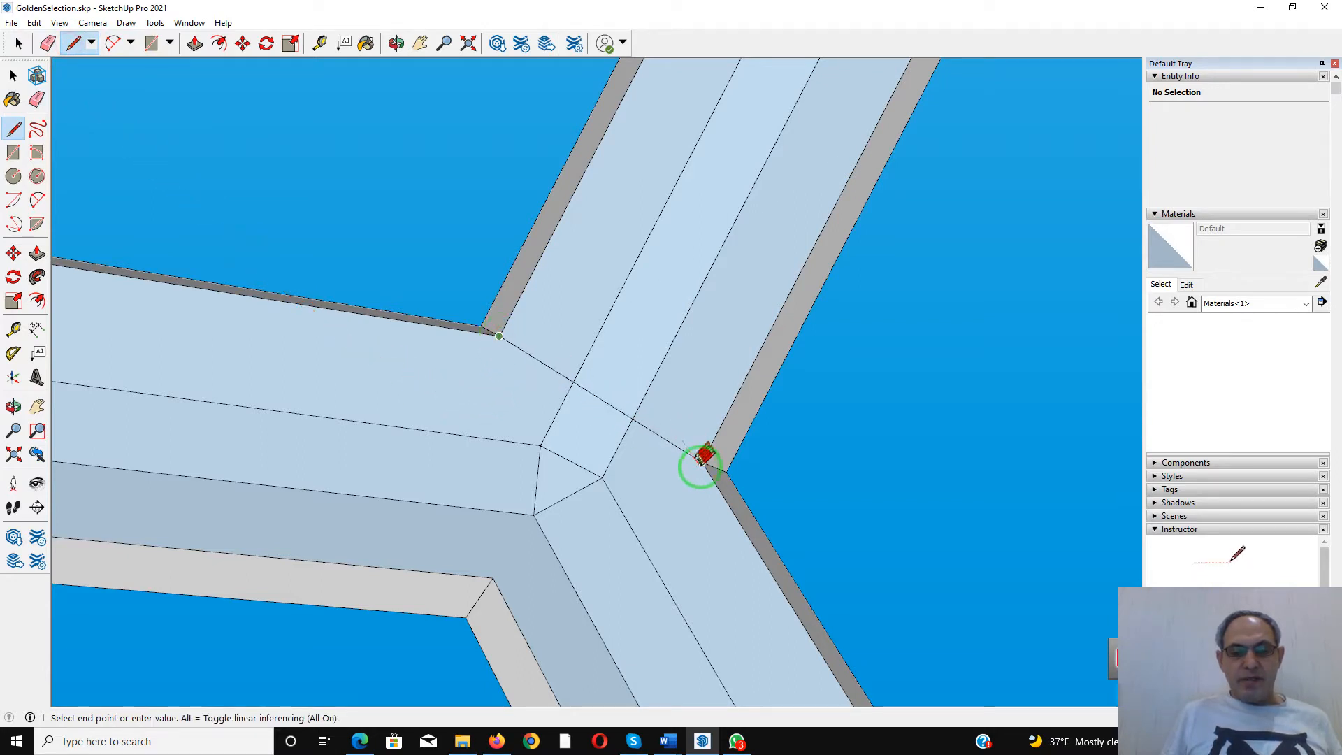
pyautogui.click(703, 462)
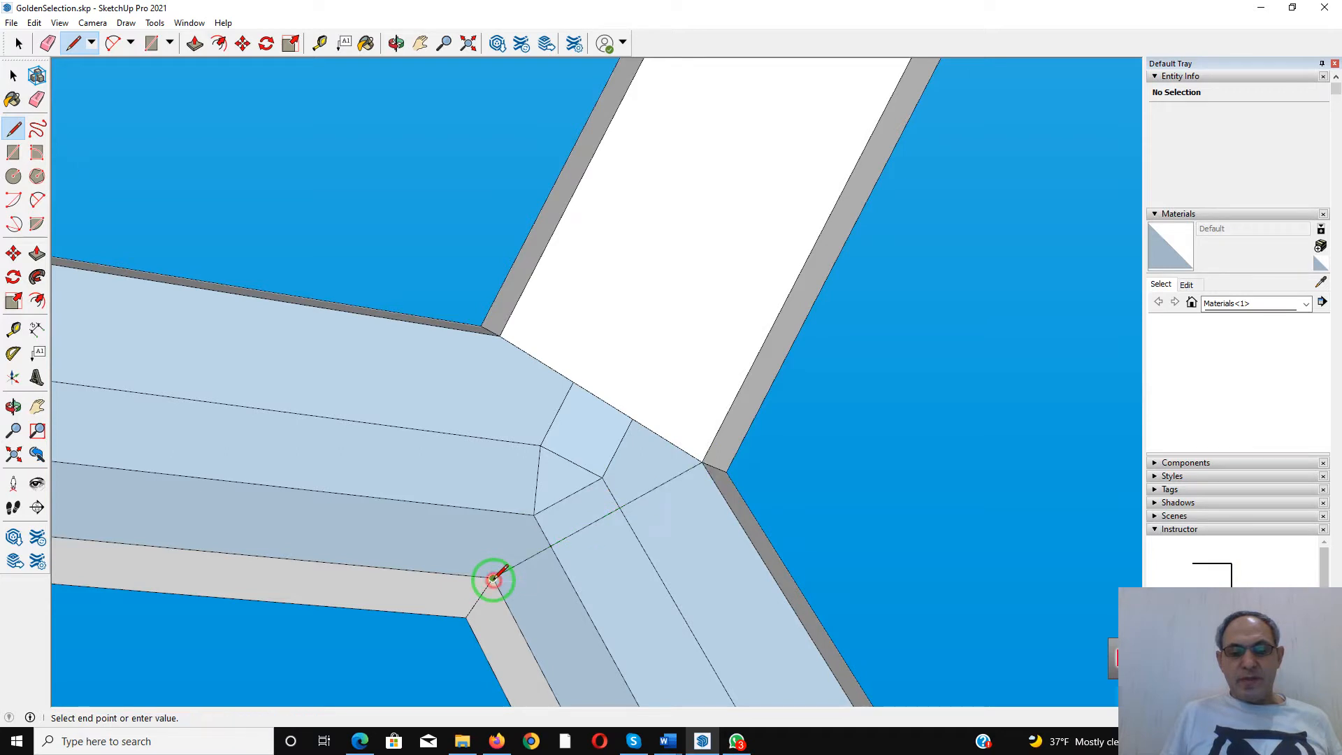
pyautogui.click(492, 578)
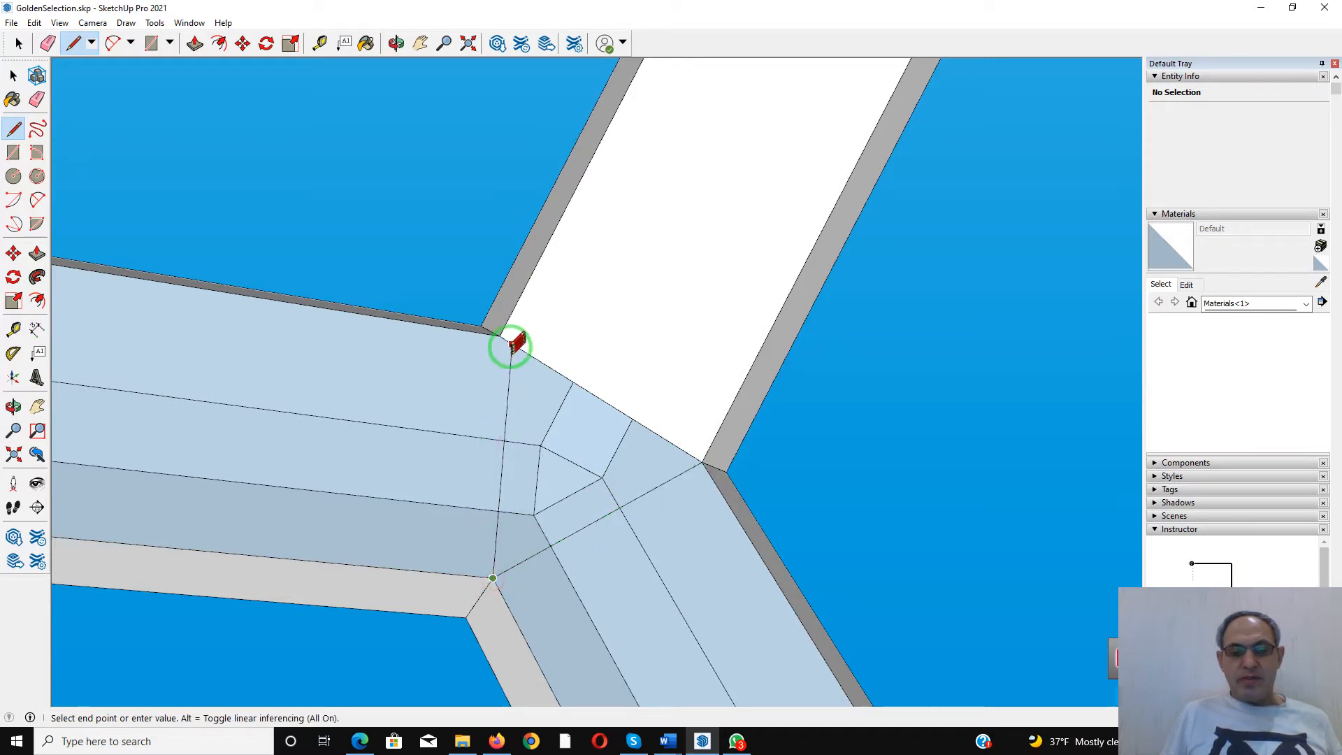
pyautogui.click(502, 338)
pyautogui.scroll(-6, 504, 329)
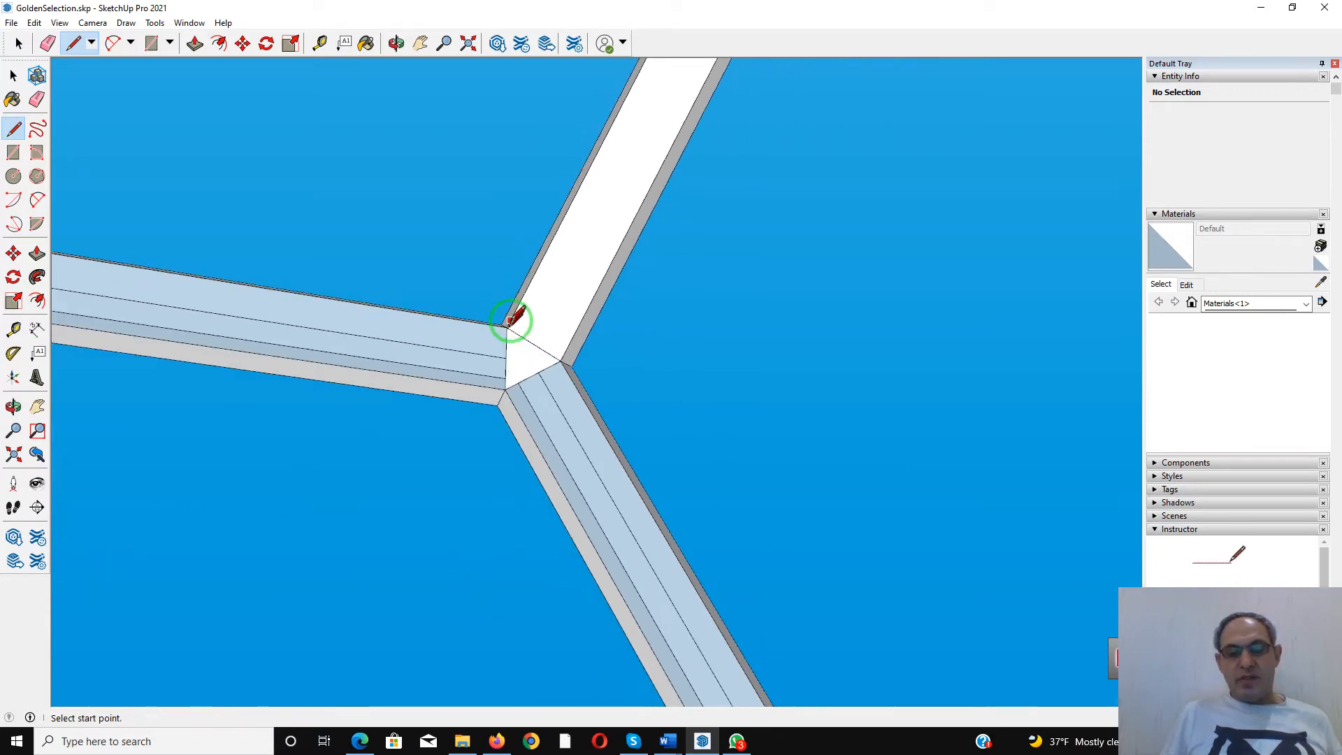
# Draw the triangle of lines joining the outer corner endpoints of the neighbouring joint along the strut
pyautogui.scroll(-4, 512, 321)
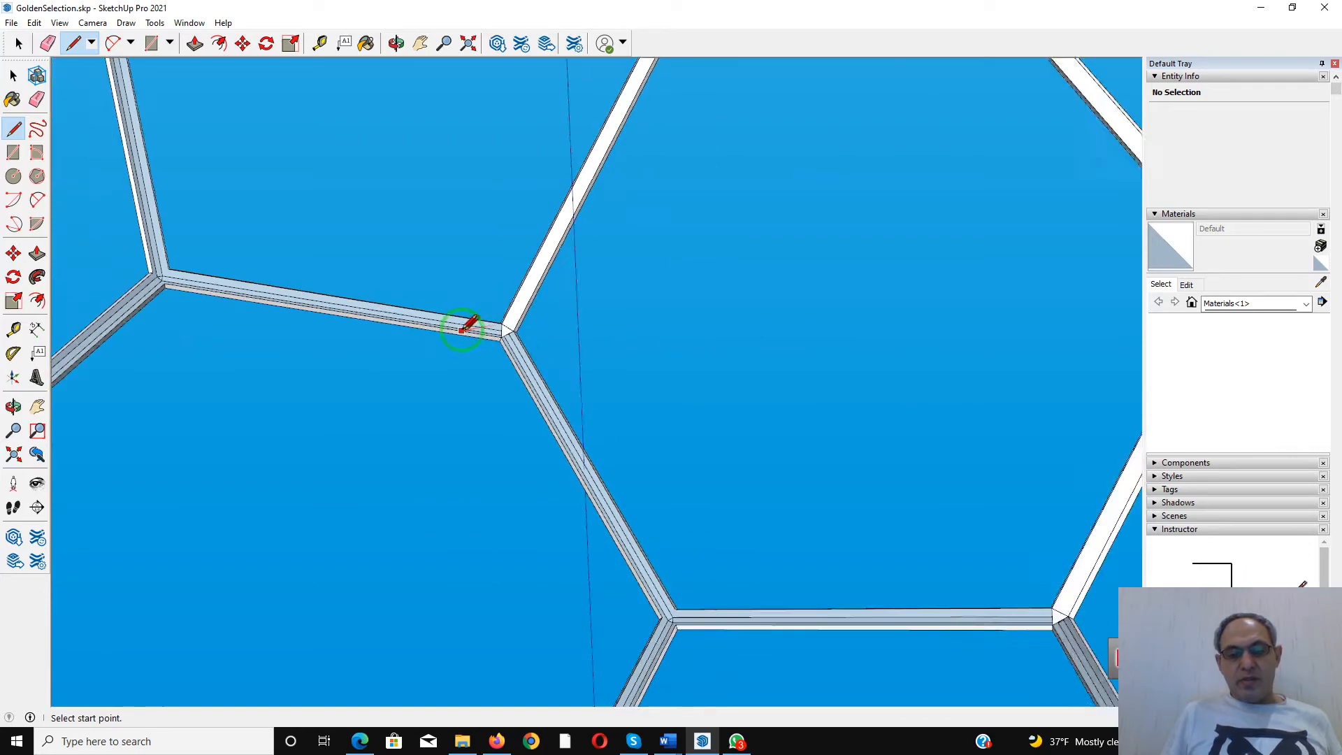
pyautogui.scroll(4, 186, 280)
pyautogui.scroll(7, 195, 281)
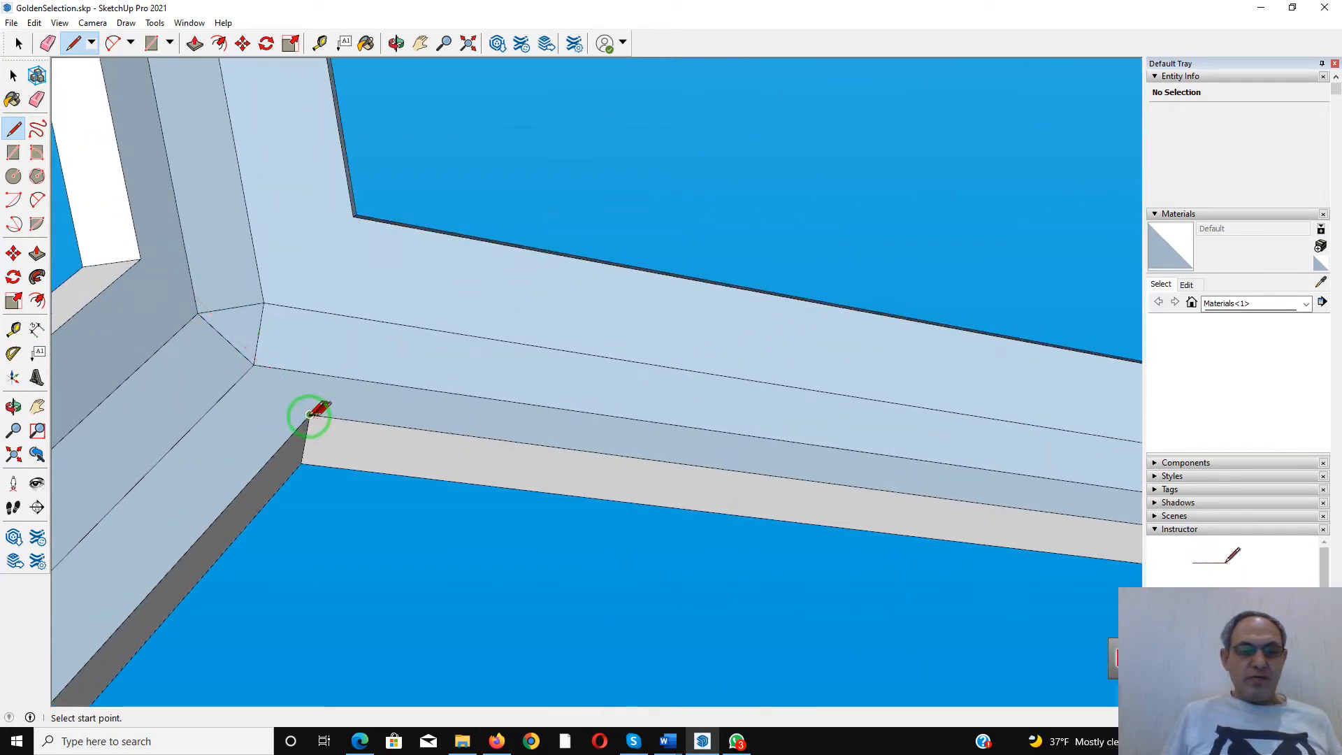
pyautogui.click(310, 415)
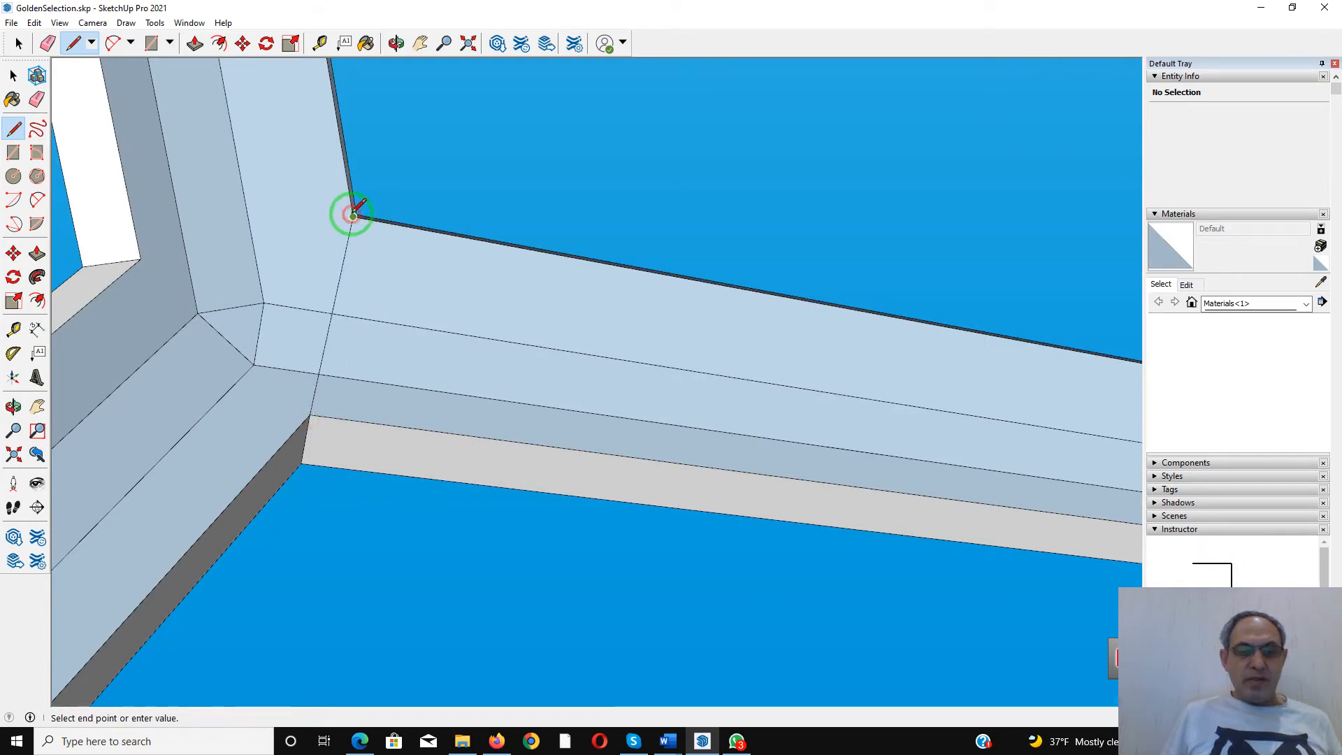
pyautogui.scroll(2, 356, 217)
pyautogui.moveTo(354, 216); pyautogui.dragTo(480, 285, button='middle')
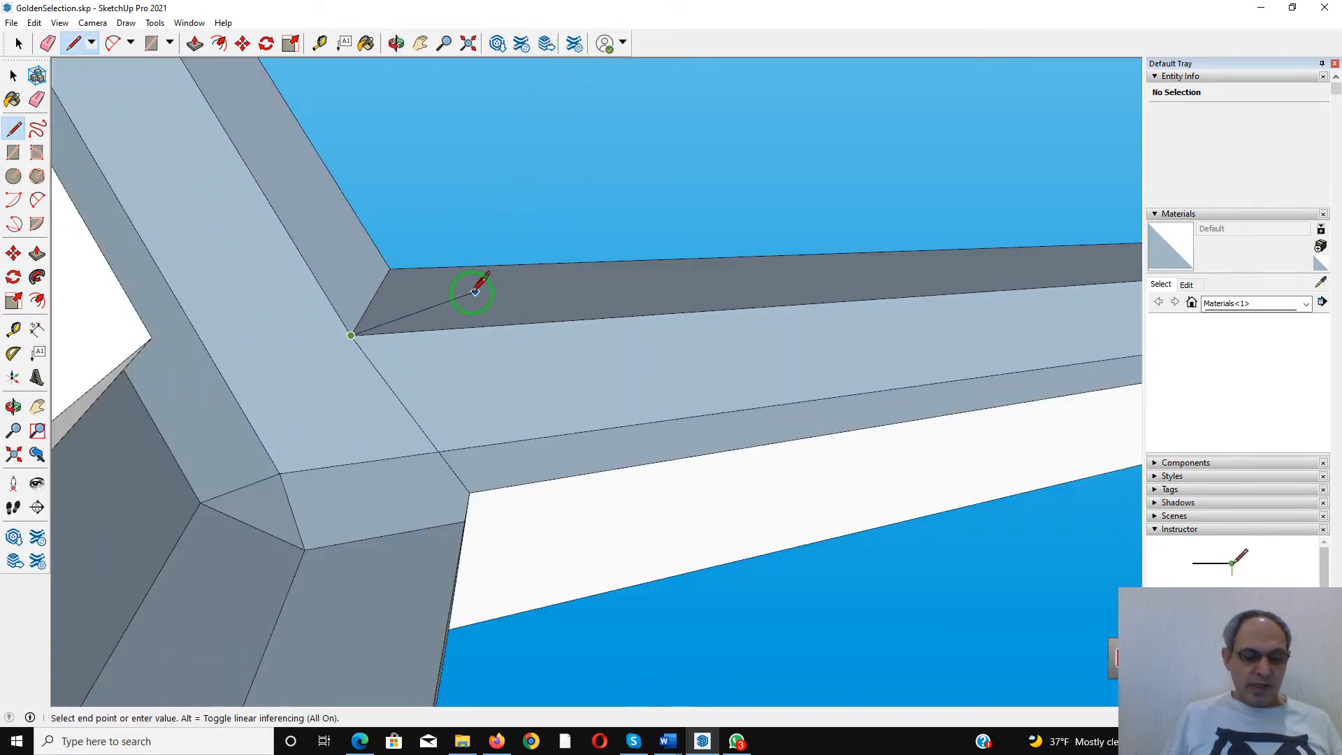
pyautogui.moveTo(311, 329)
pyautogui.mouseDown(button='middle')
pyautogui.moveTo(367, 423)
pyautogui.moveTo(547, 441)
pyautogui.moveTo(631, 473)
pyautogui.mouseUp(button='middle')
pyautogui.moveTo(360, 501)
pyautogui.mouseDown(button='middle')
pyautogui.moveTo(464, 494)
pyautogui.moveTo(493, 516)
pyautogui.mouseUp(button='middle')
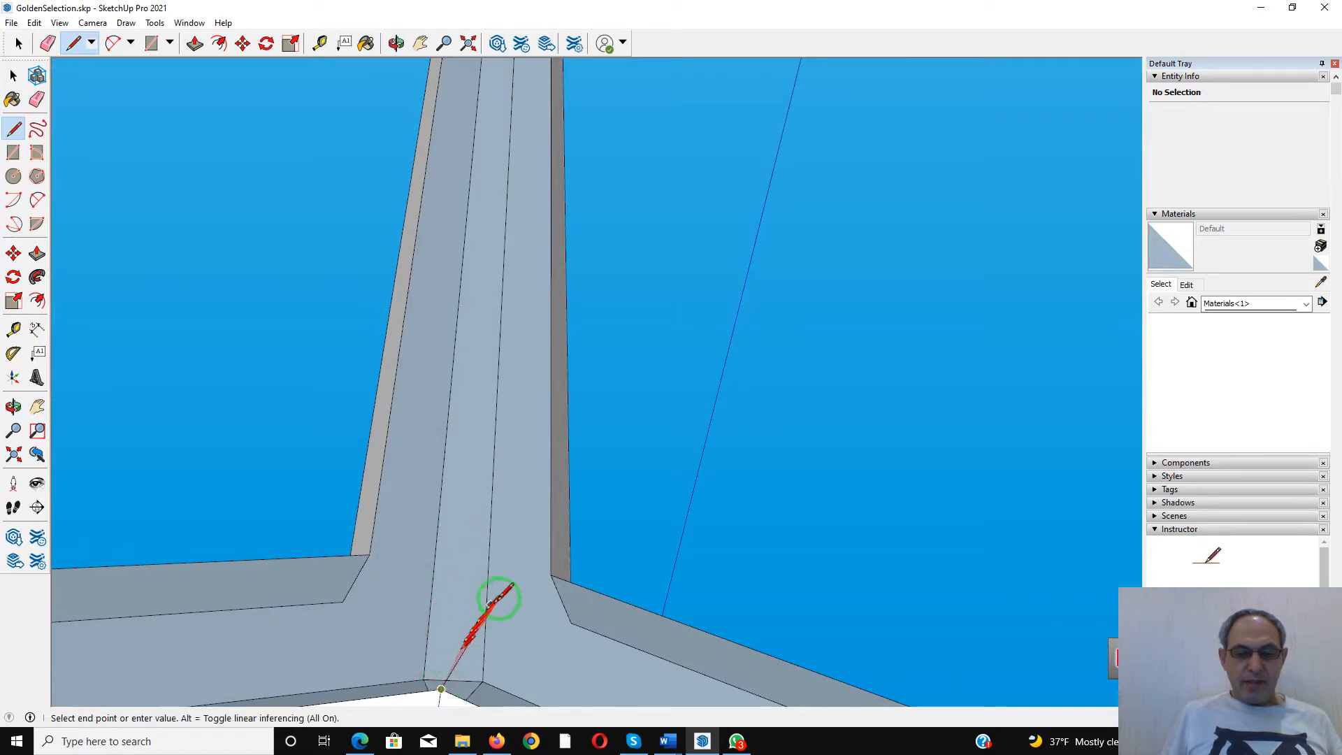
pyautogui.click(552, 575)
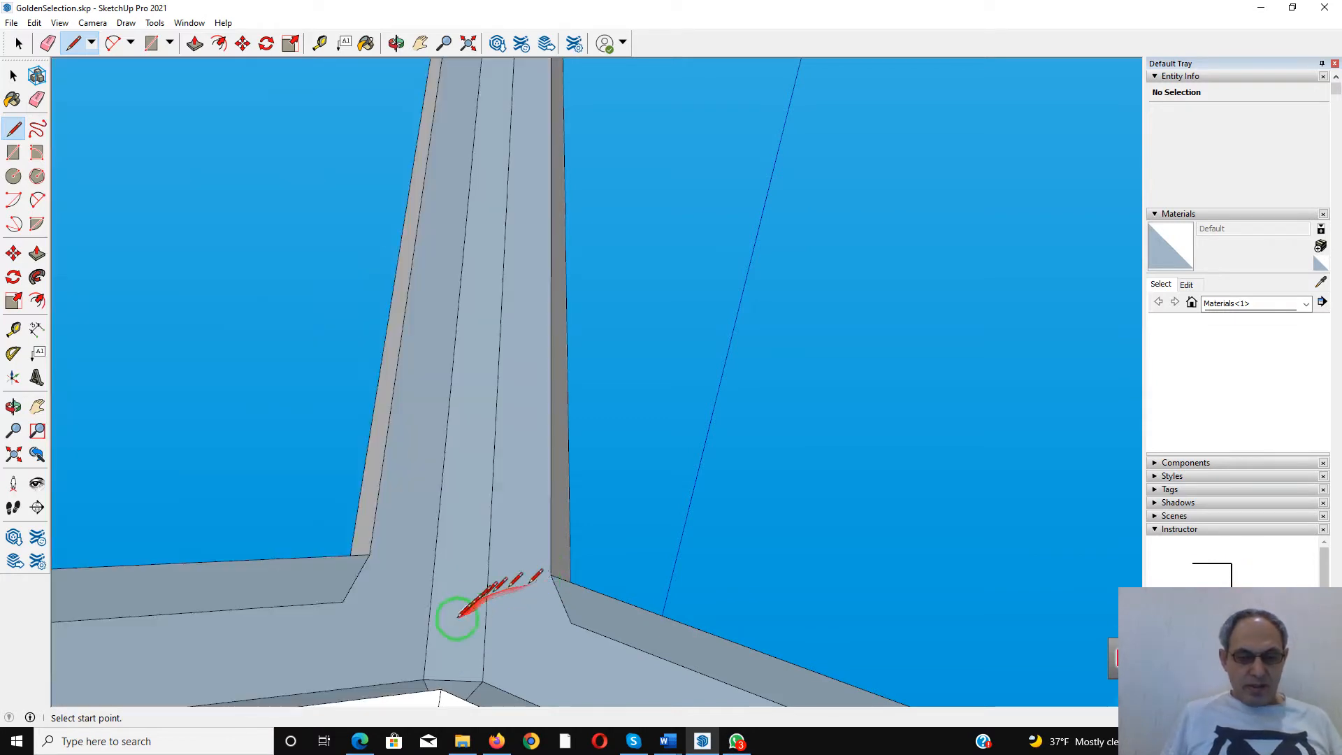
pyautogui.click(441, 690)
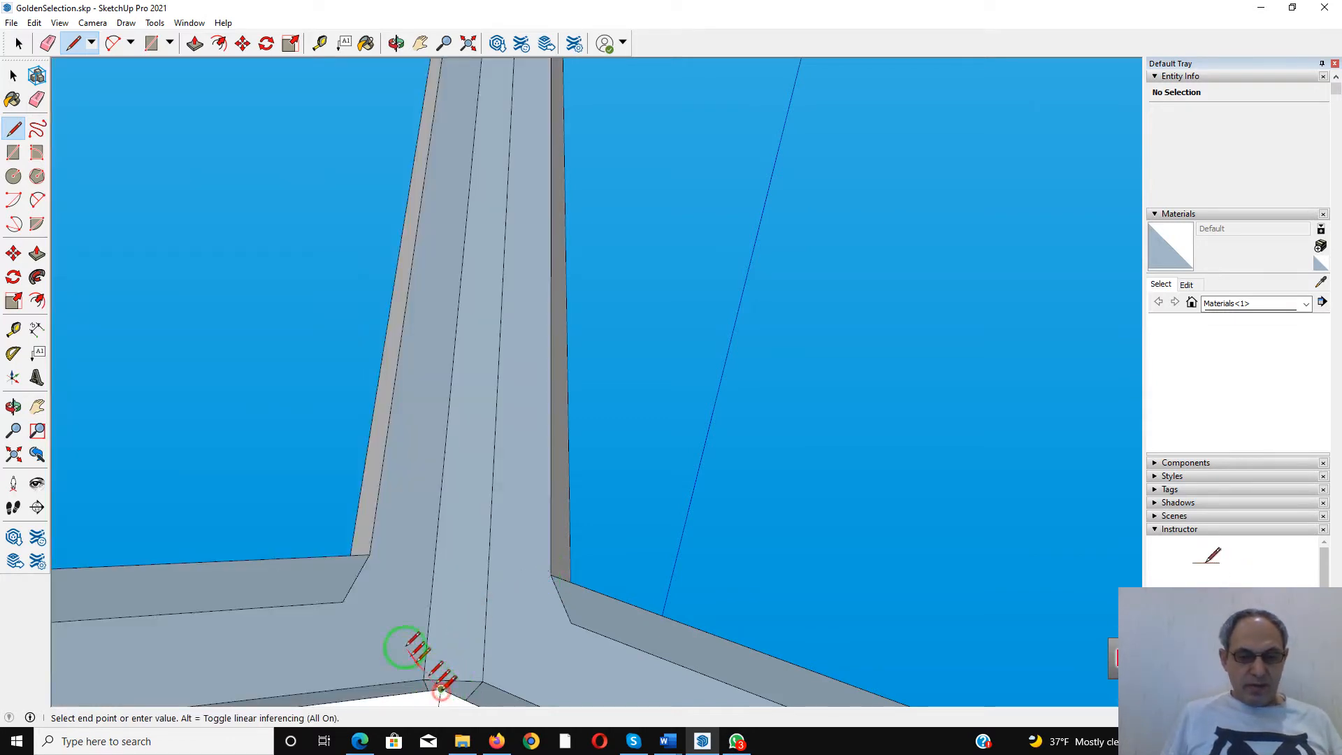
pyautogui.click(369, 554)
pyautogui.click(369, 554)
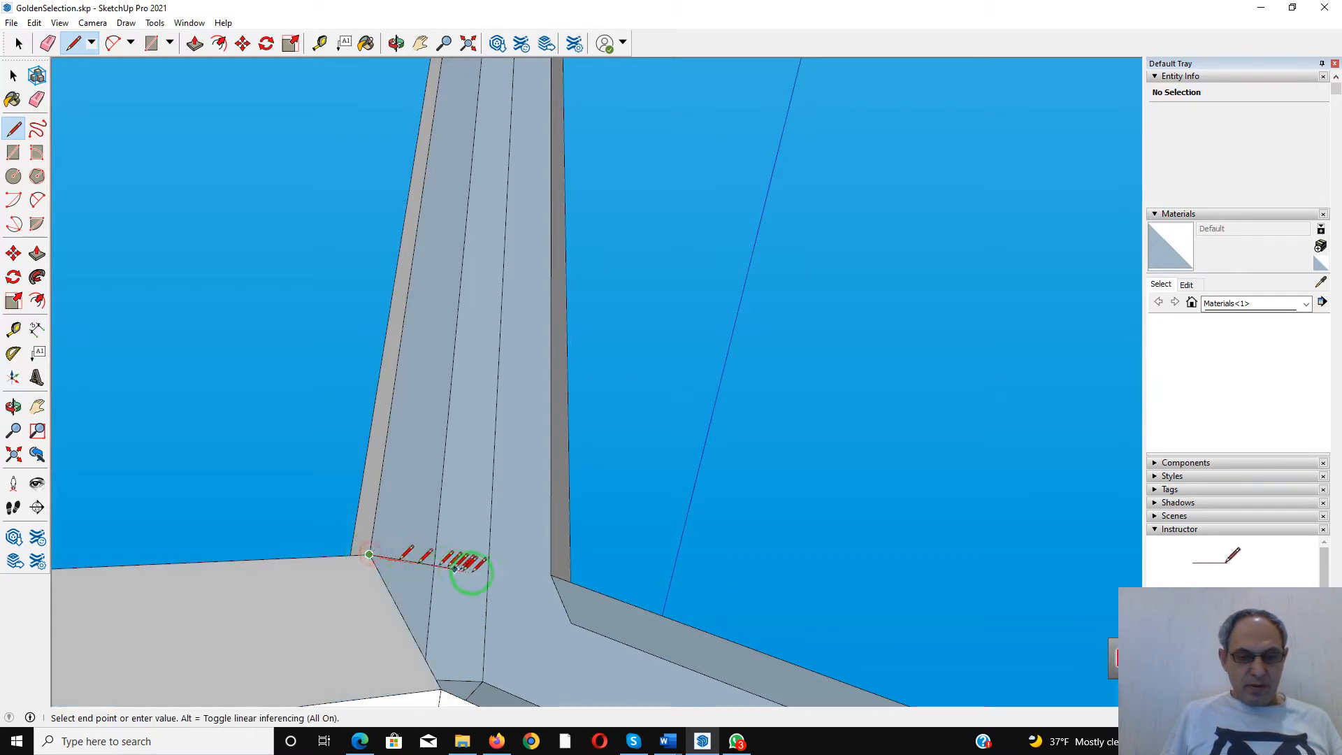
pyautogui.click(552, 575)
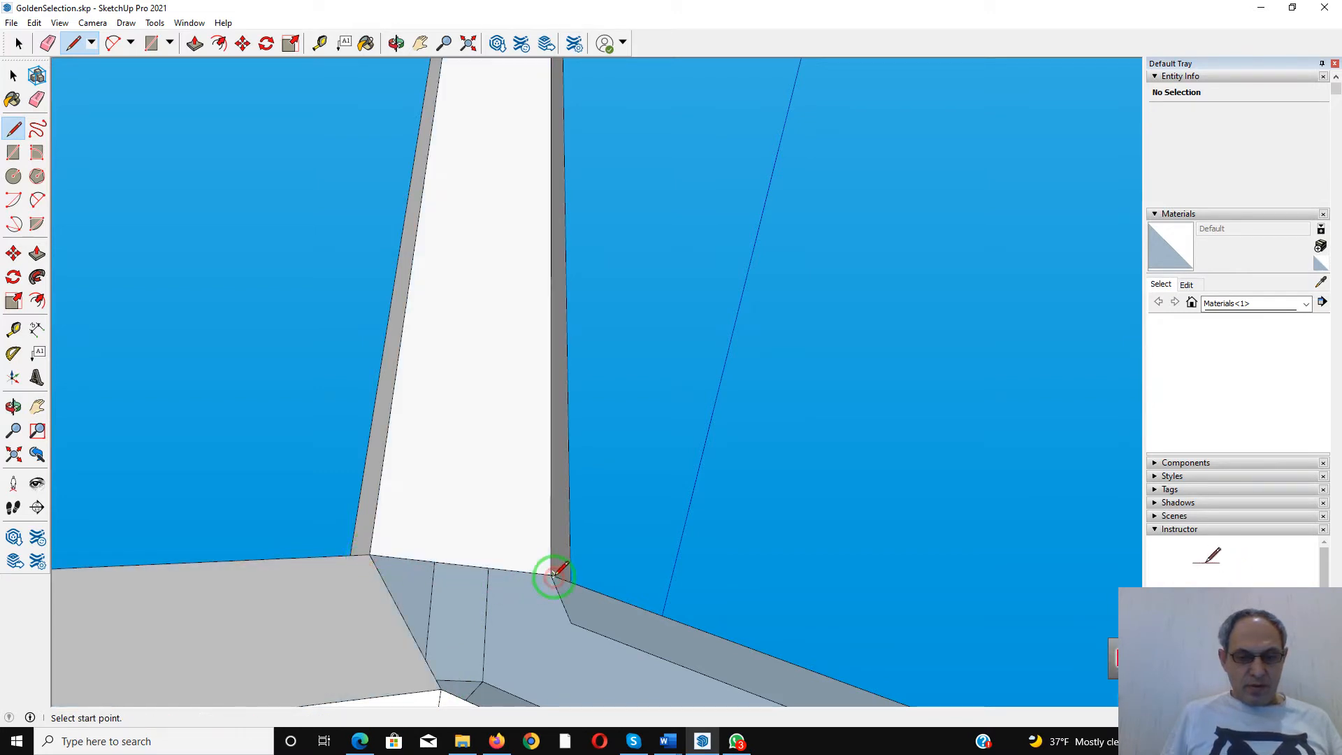
pyautogui.click(552, 575)
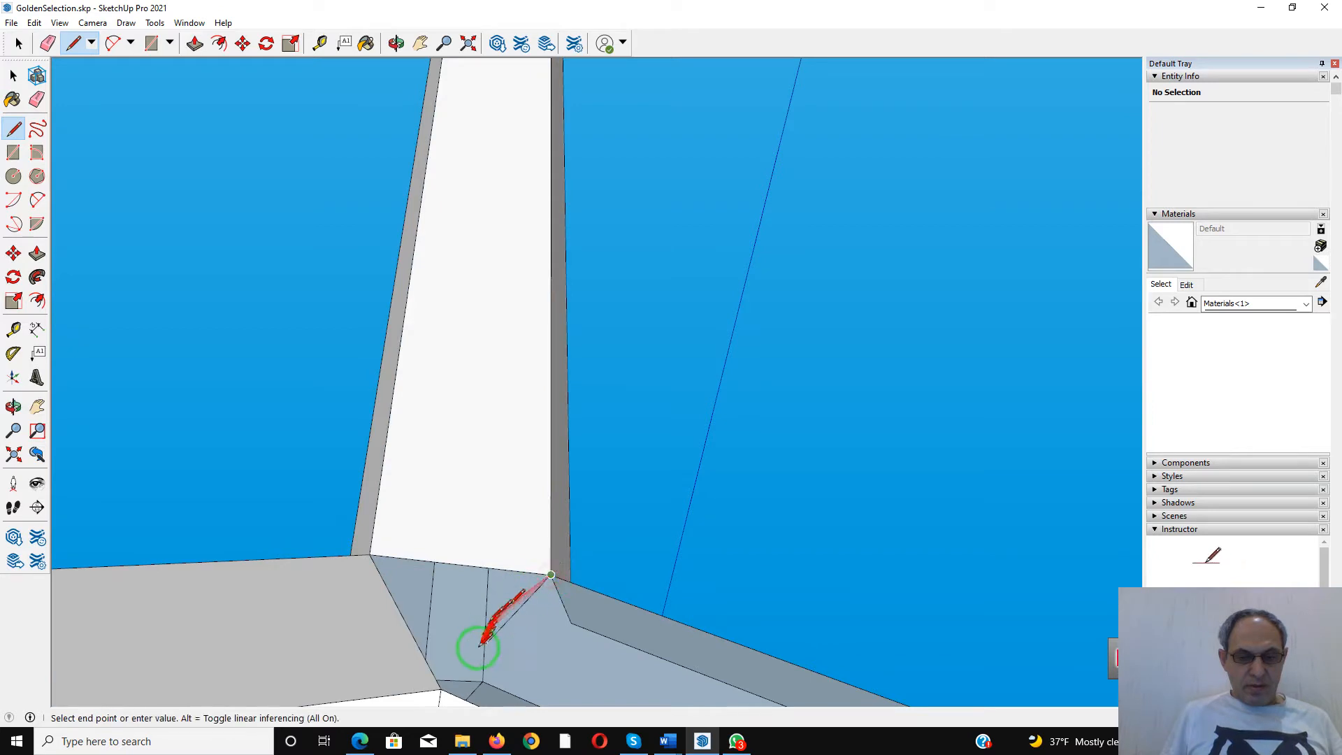
pyautogui.click(441, 689)
# Delete the large face filling the polygon opening beside the newly outlined joint
pyautogui.scroll(-3, 419, 552)
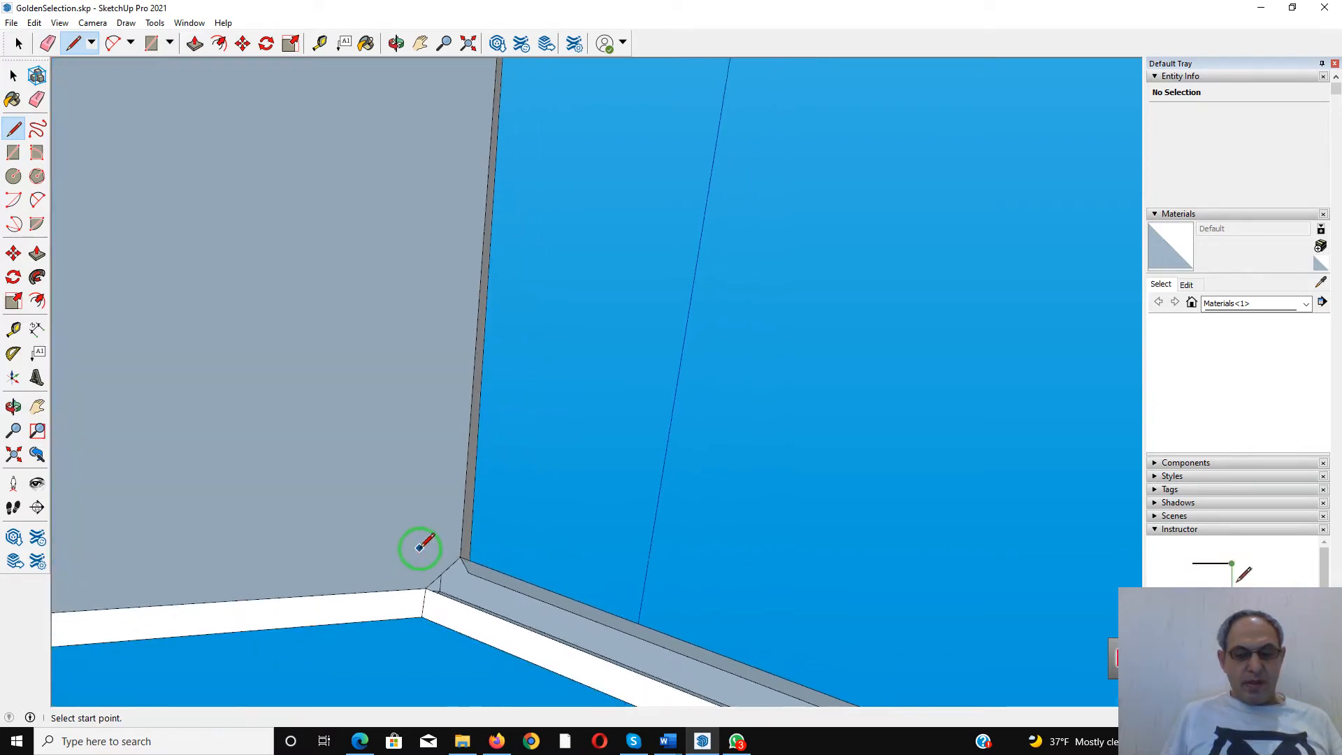
pyautogui.scroll(-2, 420, 548)
pyautogui.click(18, 44)
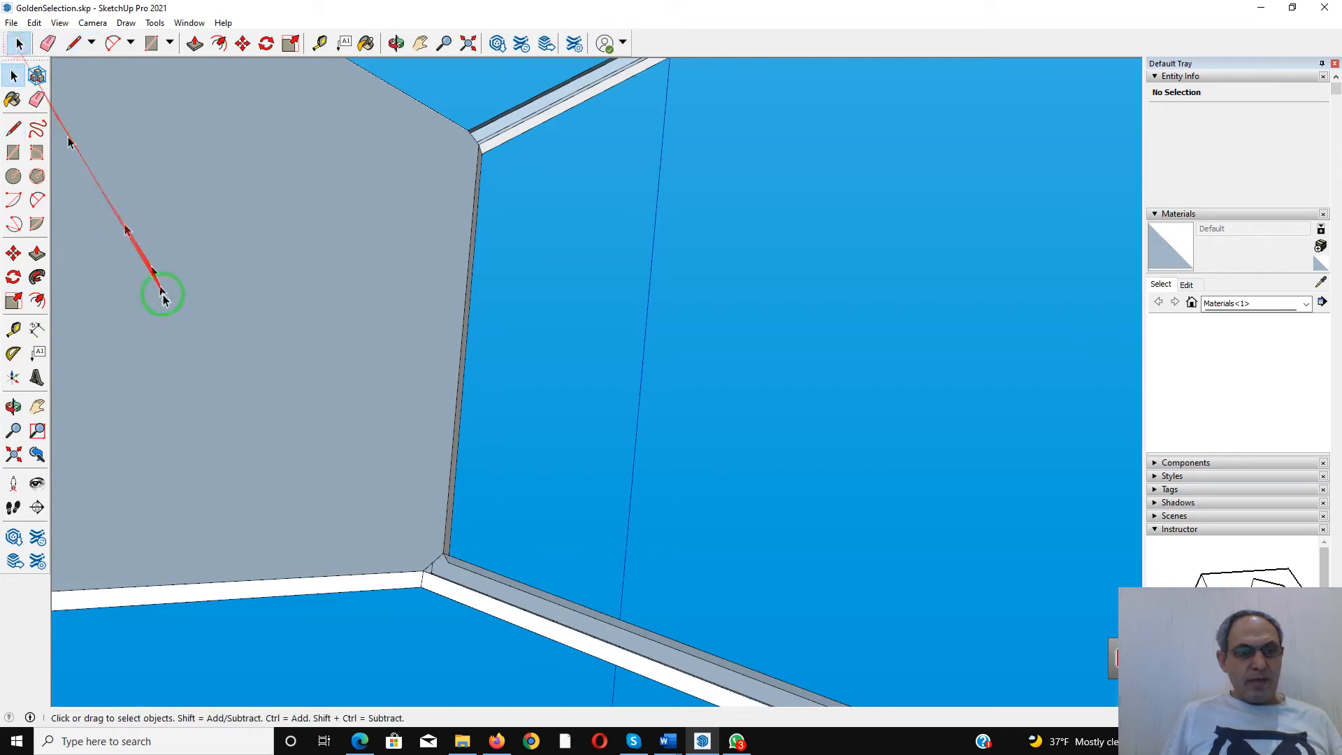
pyautogui.click(162, 297)
pyautogui.press('Delete')
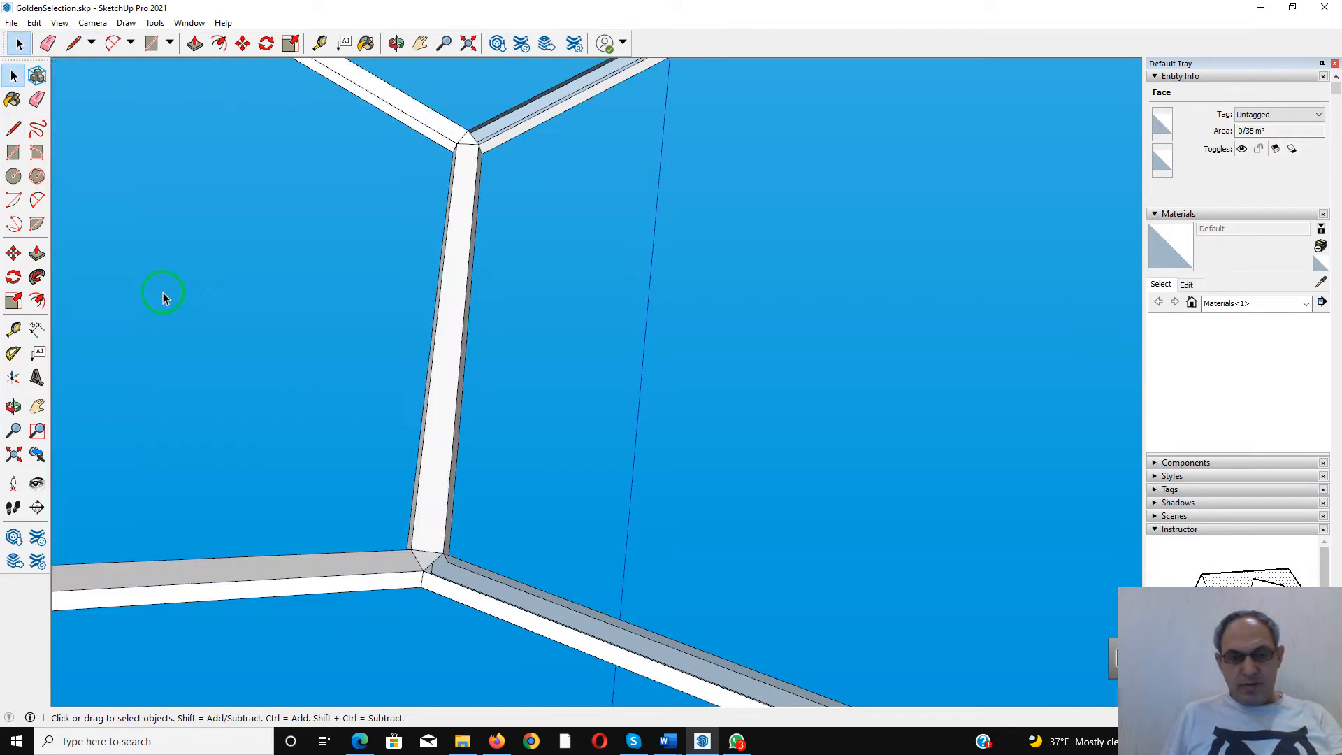
pyautogui.scroll(3, 395, 515)
pyautogui.scroll(-5, 406, 516)
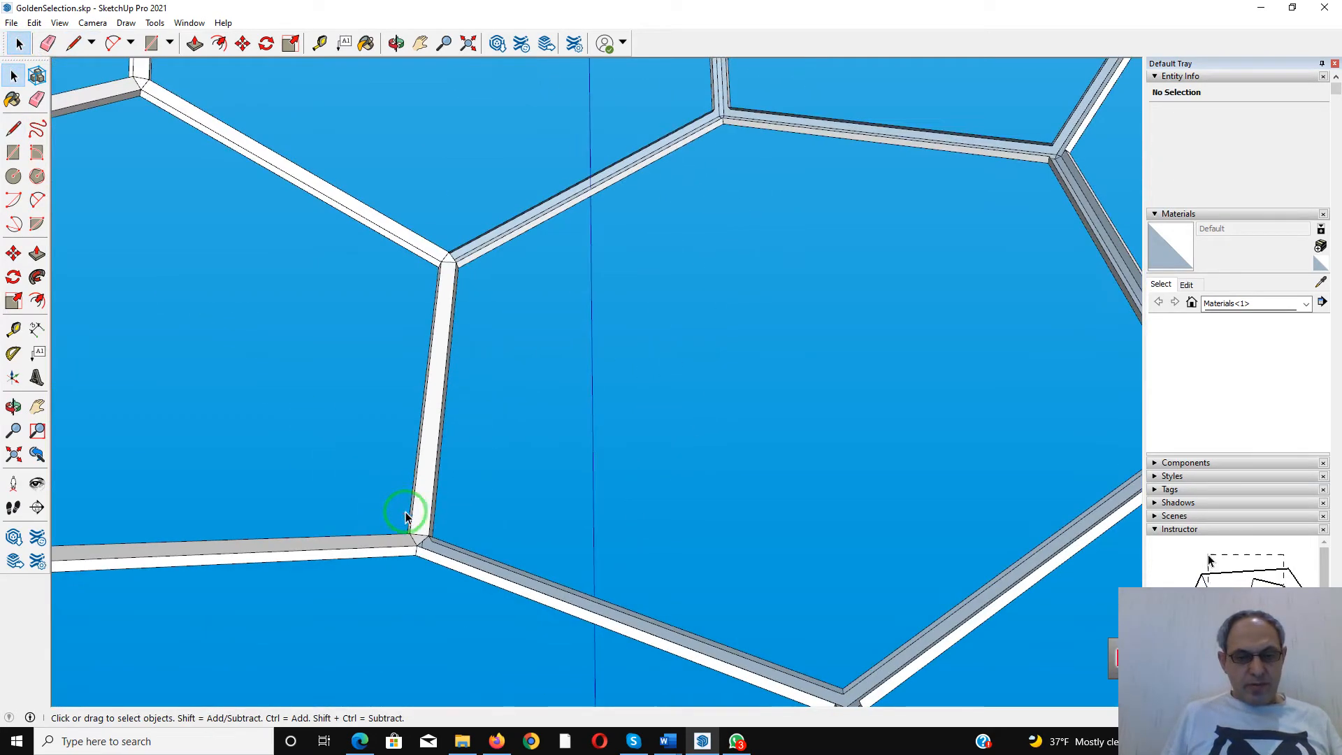
pyautogui.scroll(-2, 378, 485)
pyautogui.scroll(-4, 431, 381)
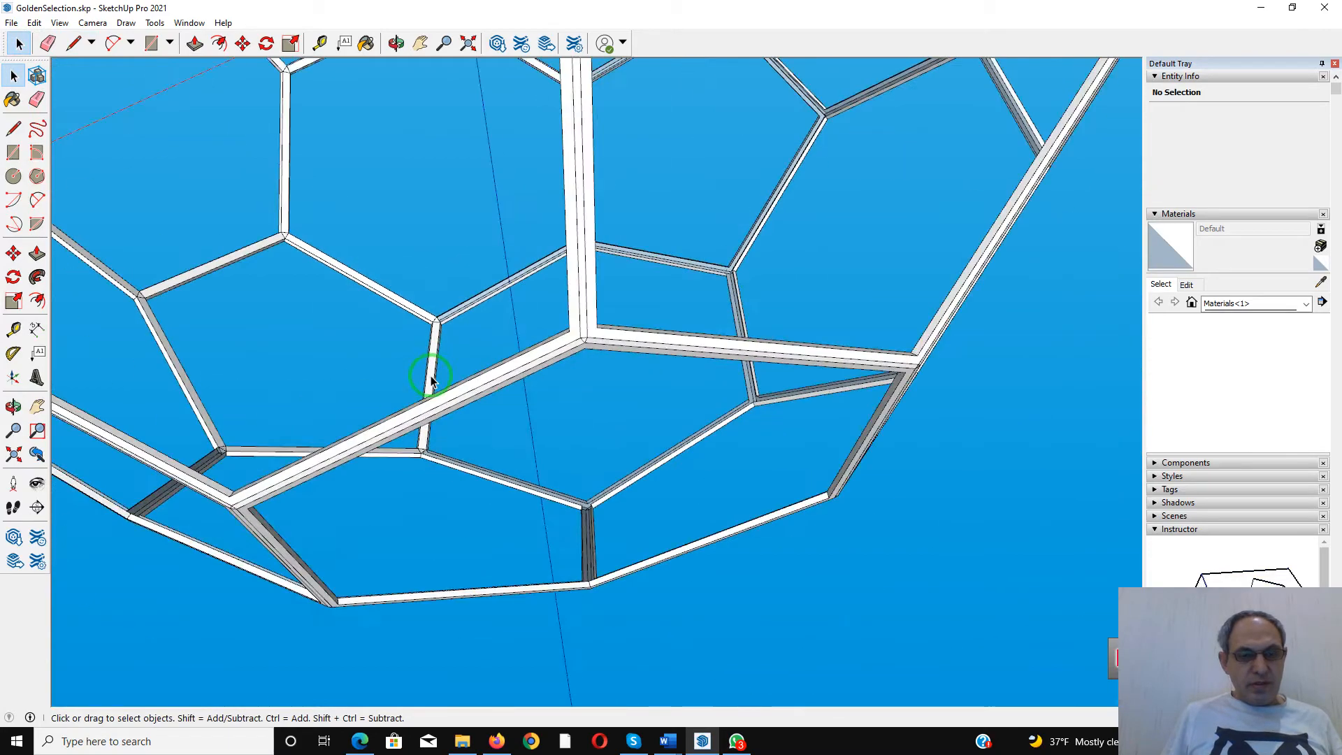
# Draw the triangle of lines joining the three outer corner endpoints of the joint at the far end of the capped strut
pyautogui.moveTo(432, 381); pyautogui.dragTo(475, 567, button='middle')
pyautogui.scroll(5, 459, 468)
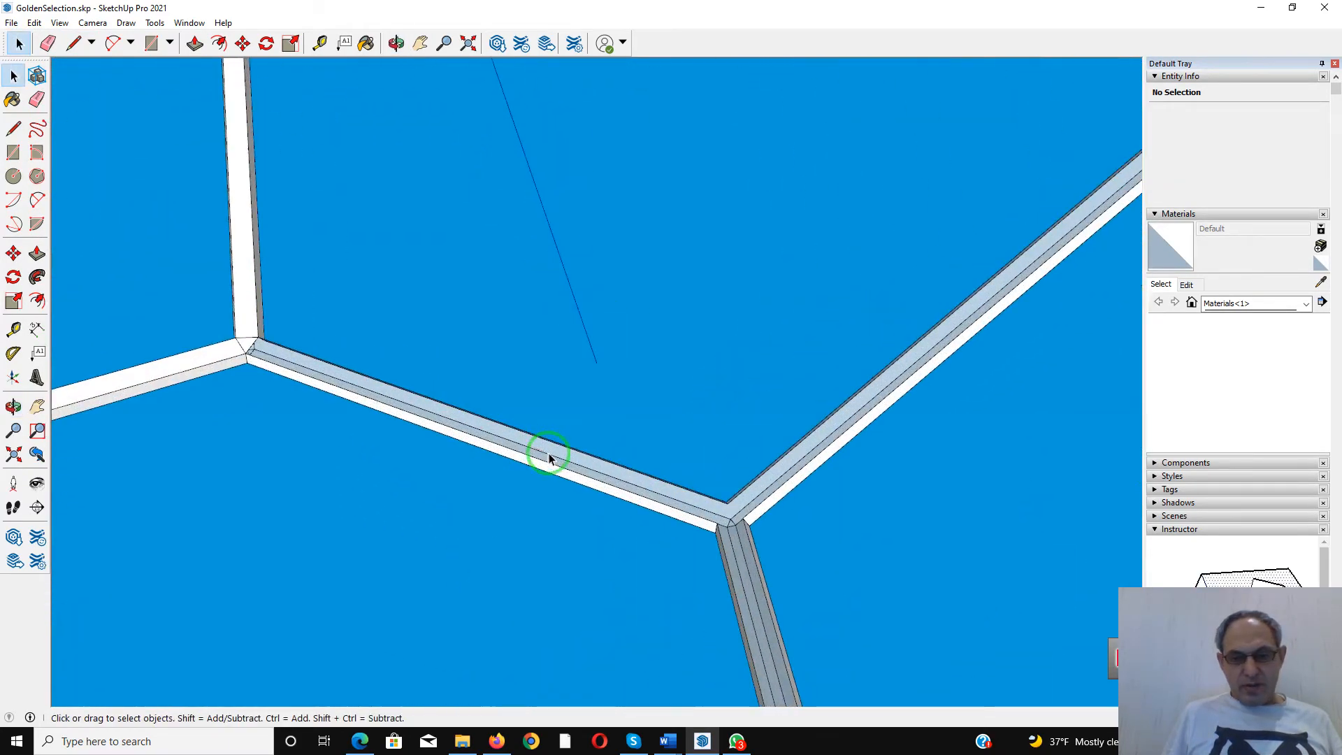
pyautogui.moveTo(548, 456); pyautogui.dragTo(381, 514, button='middle')
pyautogui.scroll(6, 650, 585)
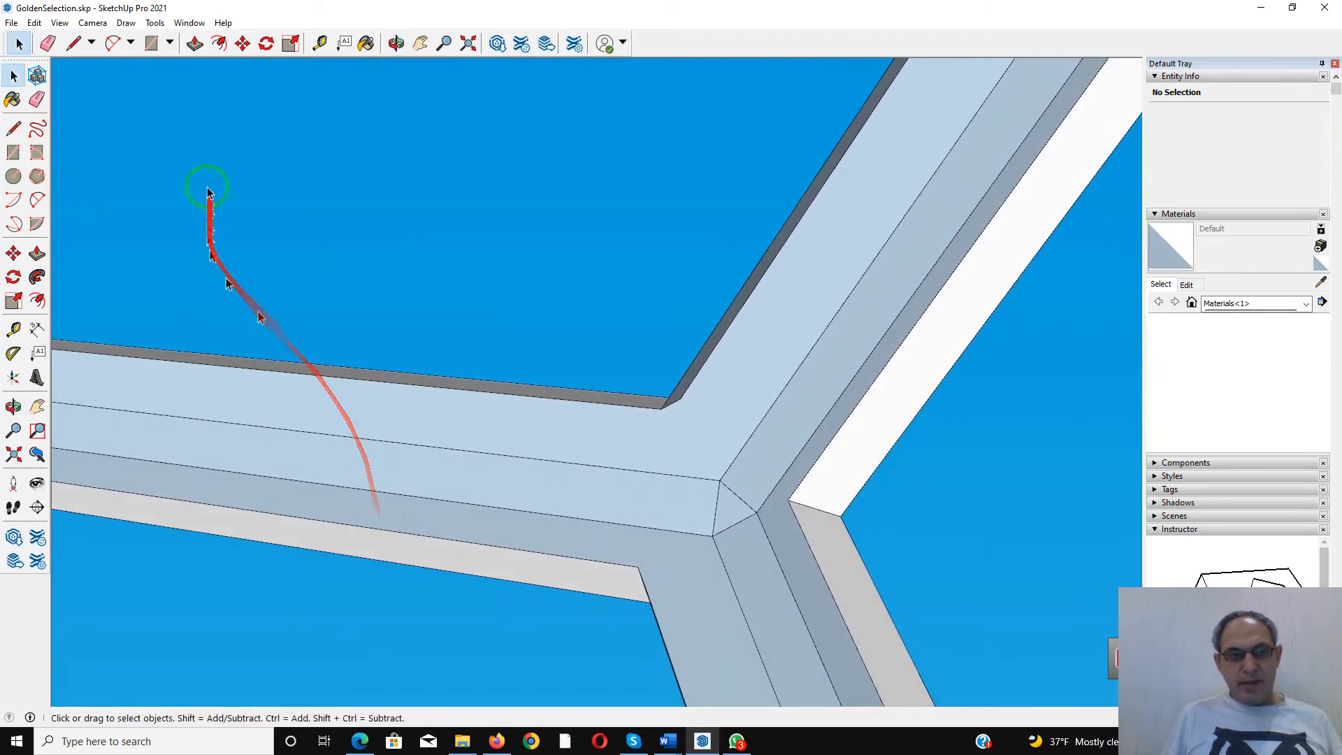
pyautogui.click(67, 53)
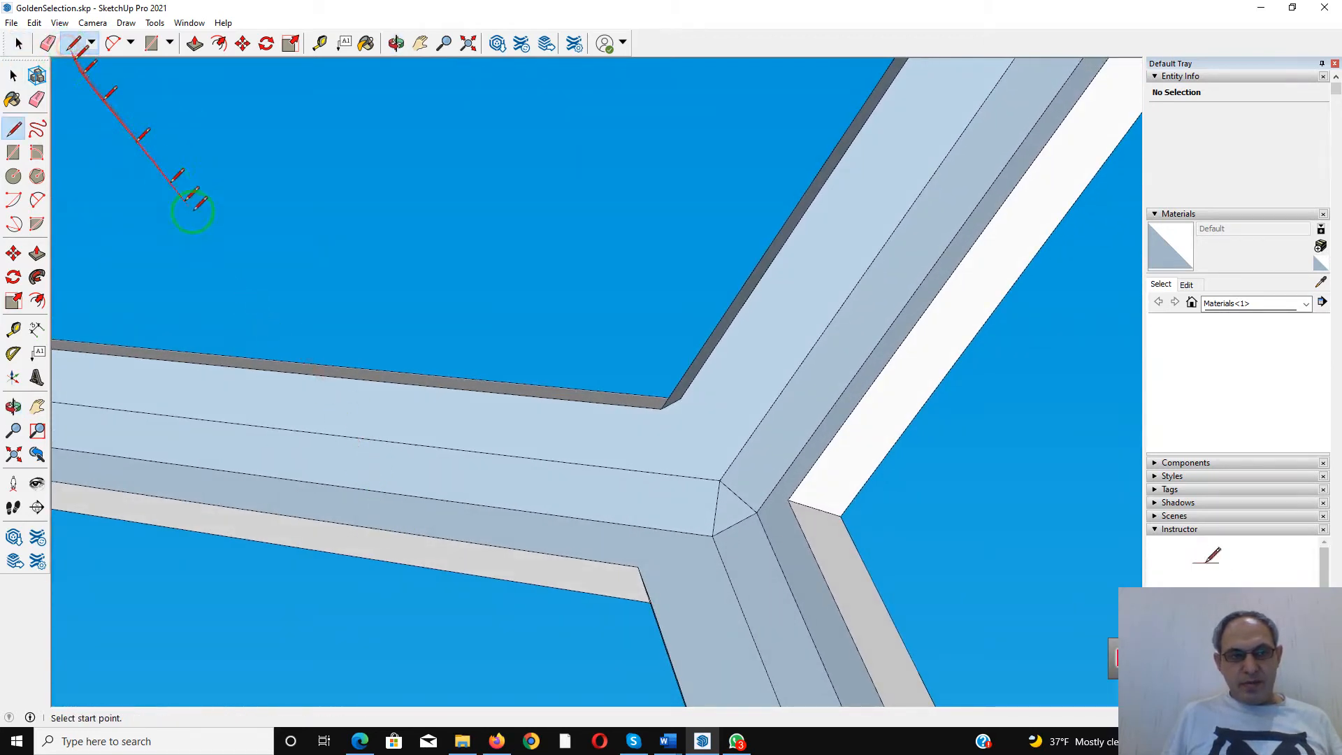
pyautogui.click(637, 567)
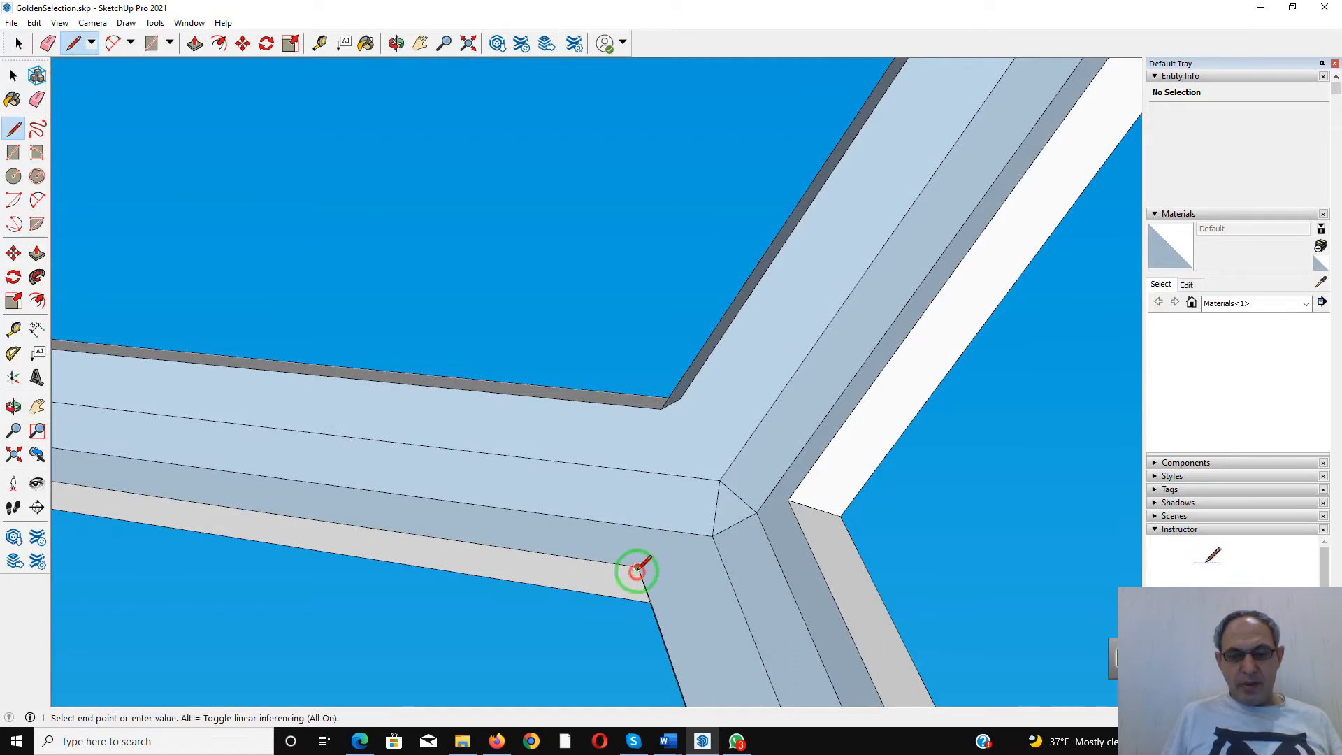
pyautogui.click(662, 408)
pyautogui.click(661, 408)
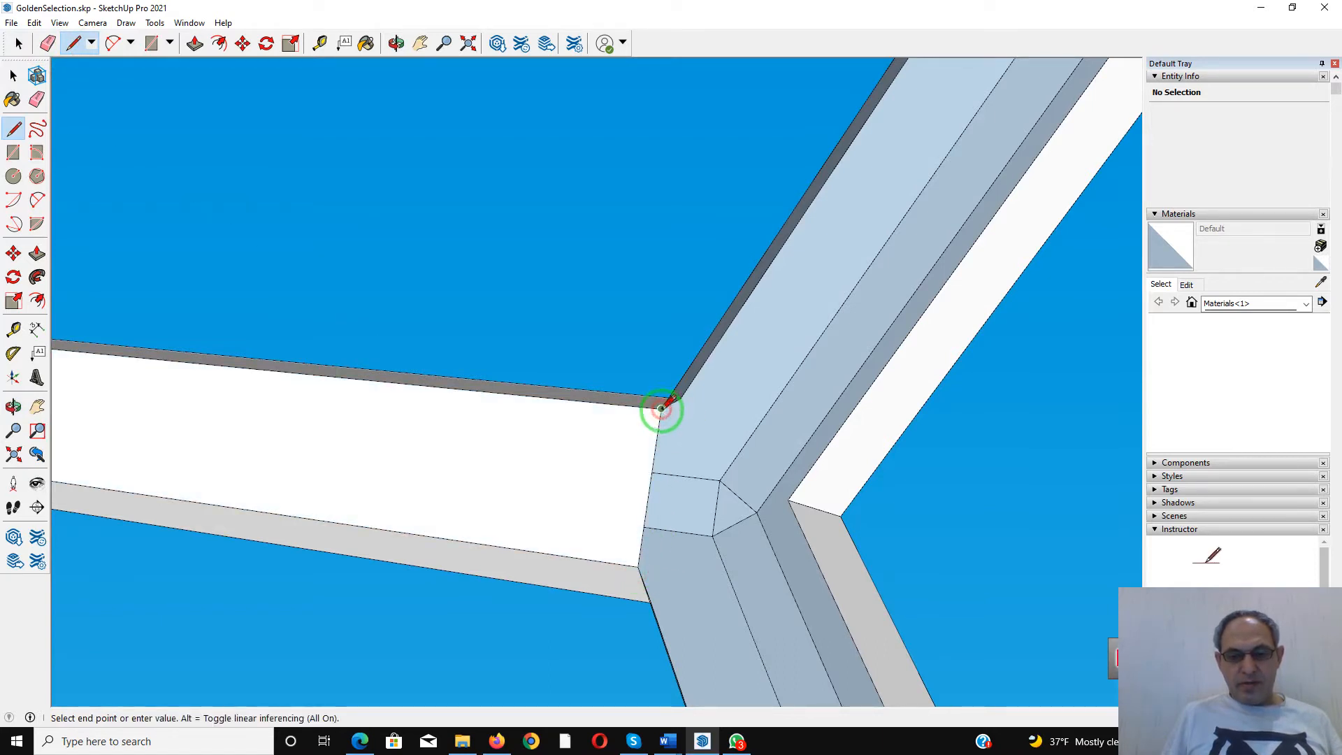
pyautogui.click(789, 500)
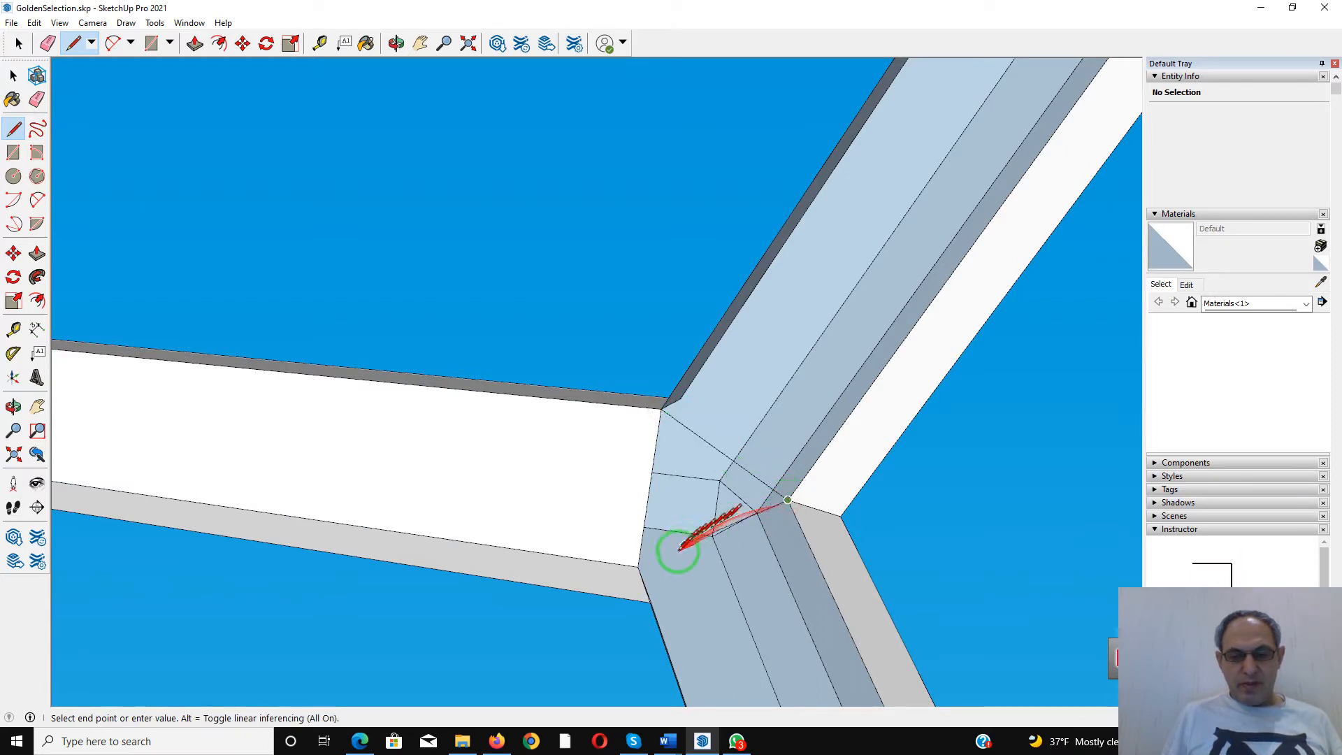
pyautogui.click(637, 567)
pyautogui.scroll(-5, 634, 479)
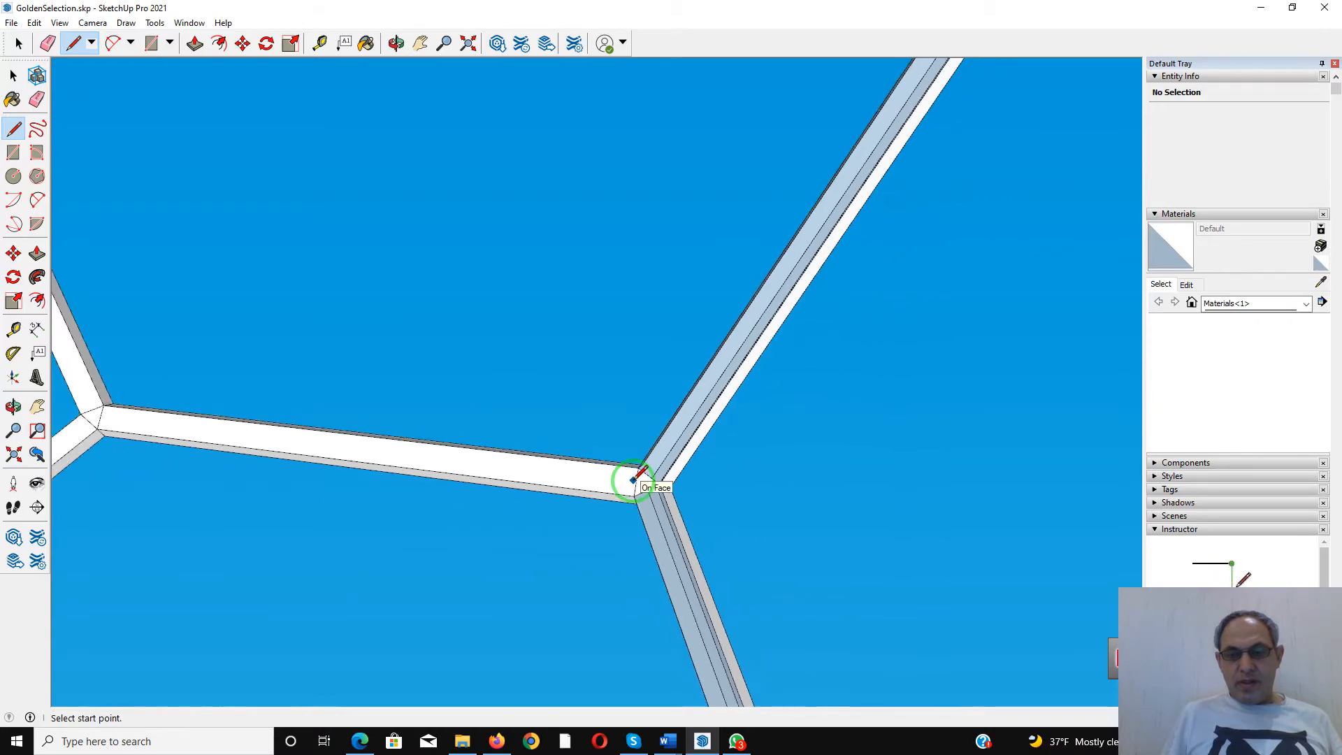
# Outline the joint at the foot of the upright strut above the pentagon with three lines between its outer corner endpoints
pyautogui.scroll(-4, 634, 480)
pyautogui.scroll(5, 756, 301)
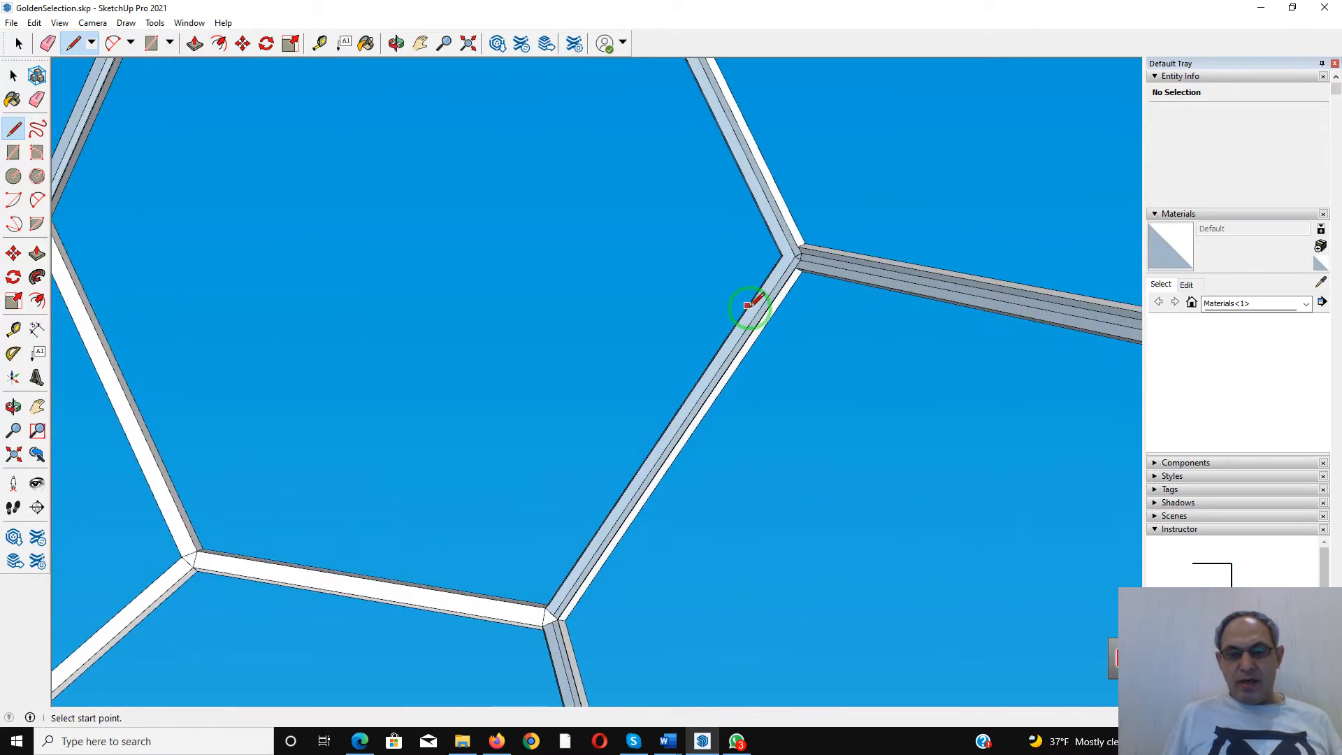
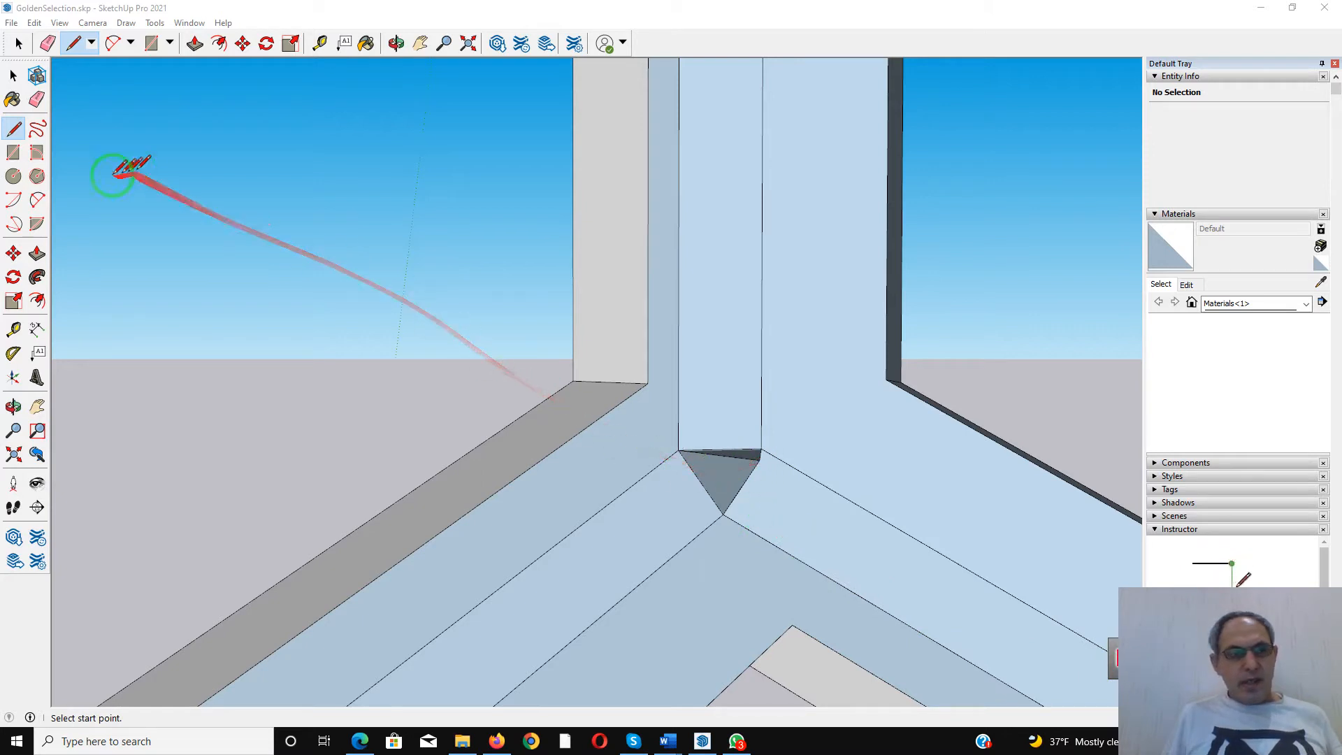
pyautogui.click(44, 46)
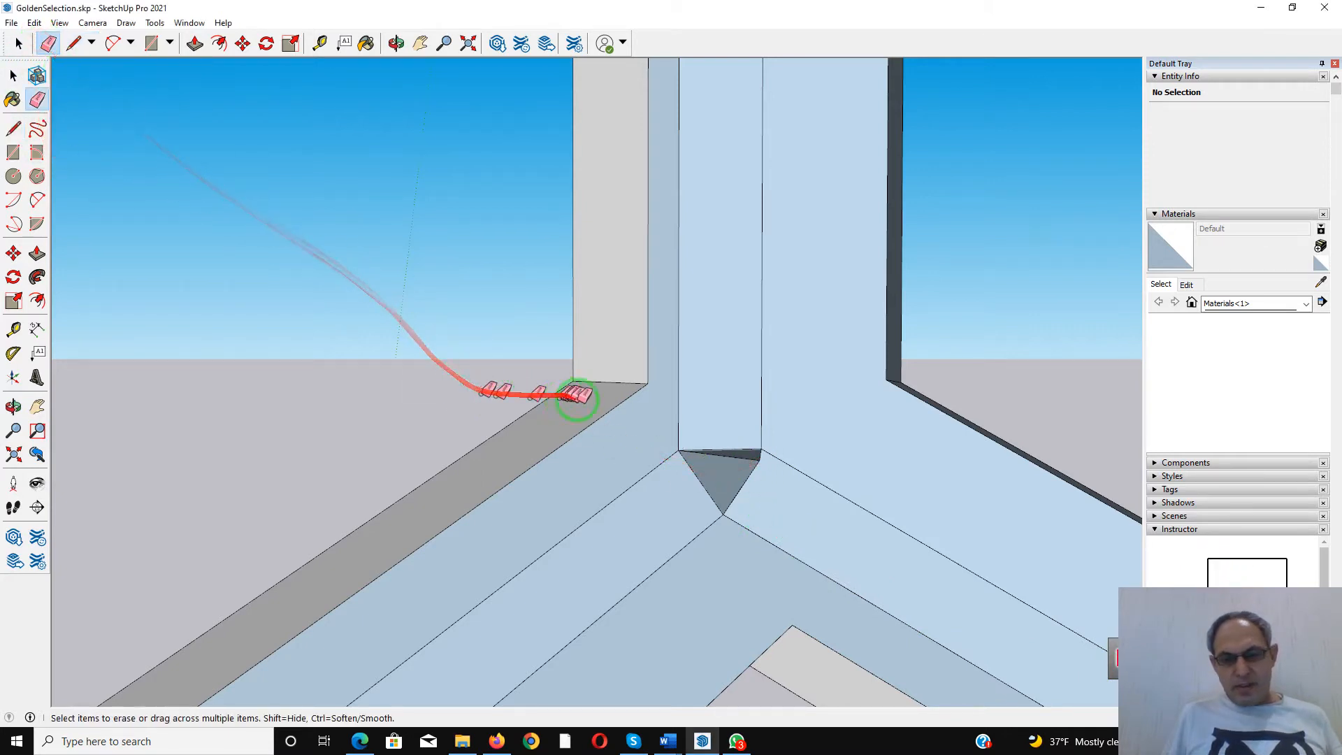
pyautogui.scroll(3, 762, 451)
pyautogui.scroll(2, 762, 451)
pyautogui.moveTo(776, 471)
pyautogui.mouseDown(button='middle')
pyautogui.moveTo(683, 444)
pyautogui.moveTo(701, 475)
pyautogui.mouseUp(button='middle')
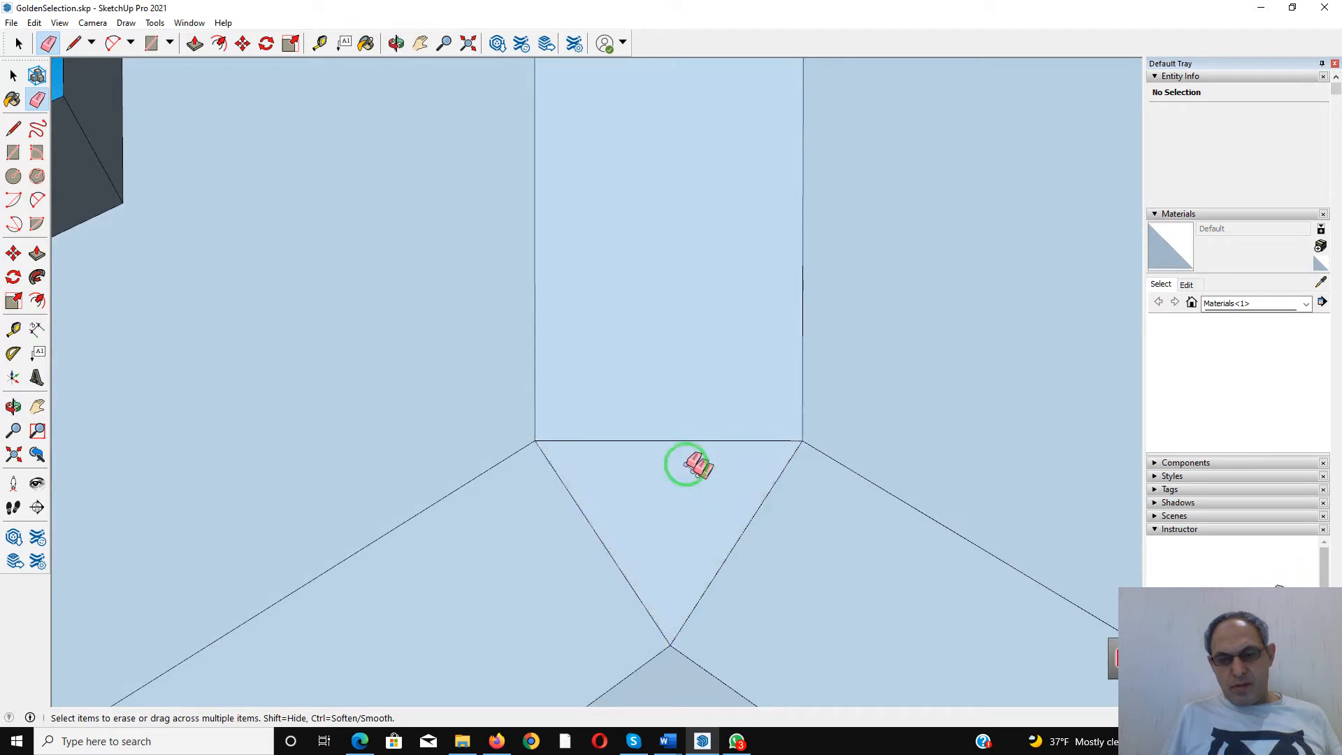
pyautogui.scroll(-5, 675, 426)
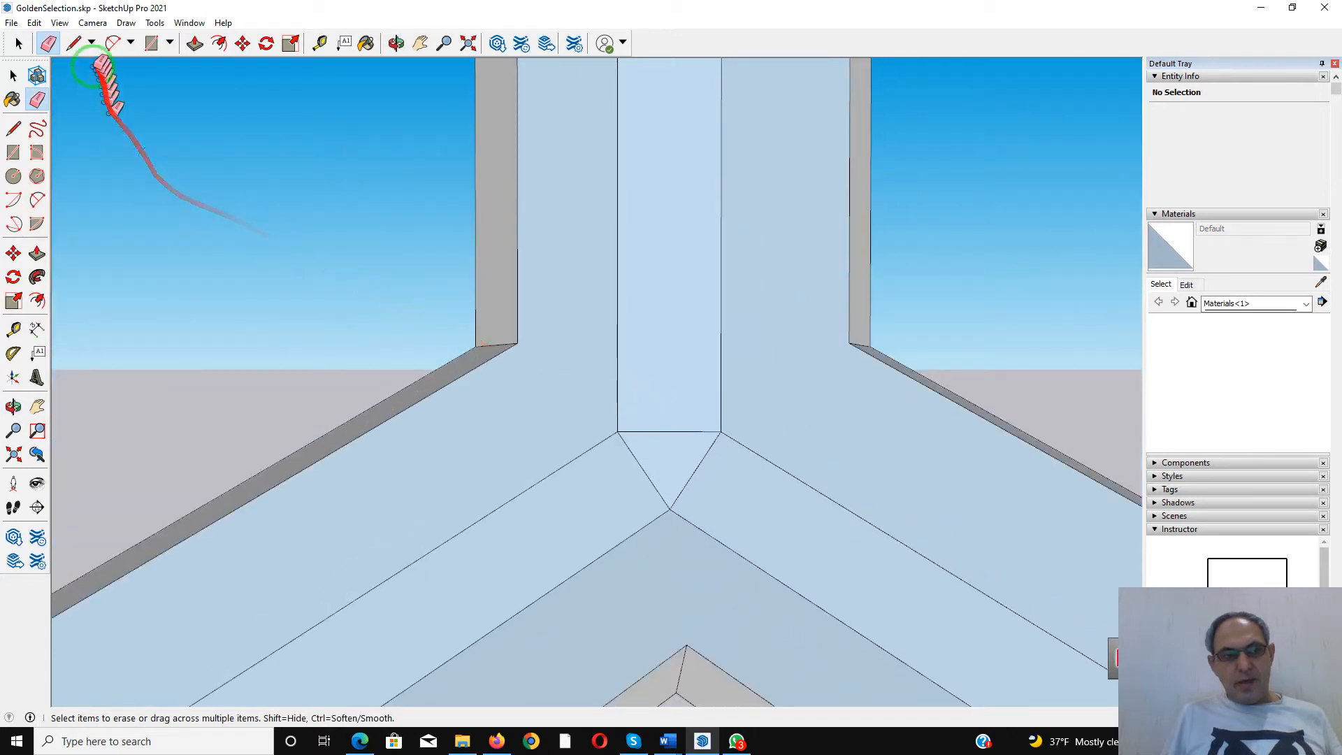
pyautogui.click(74, 47)
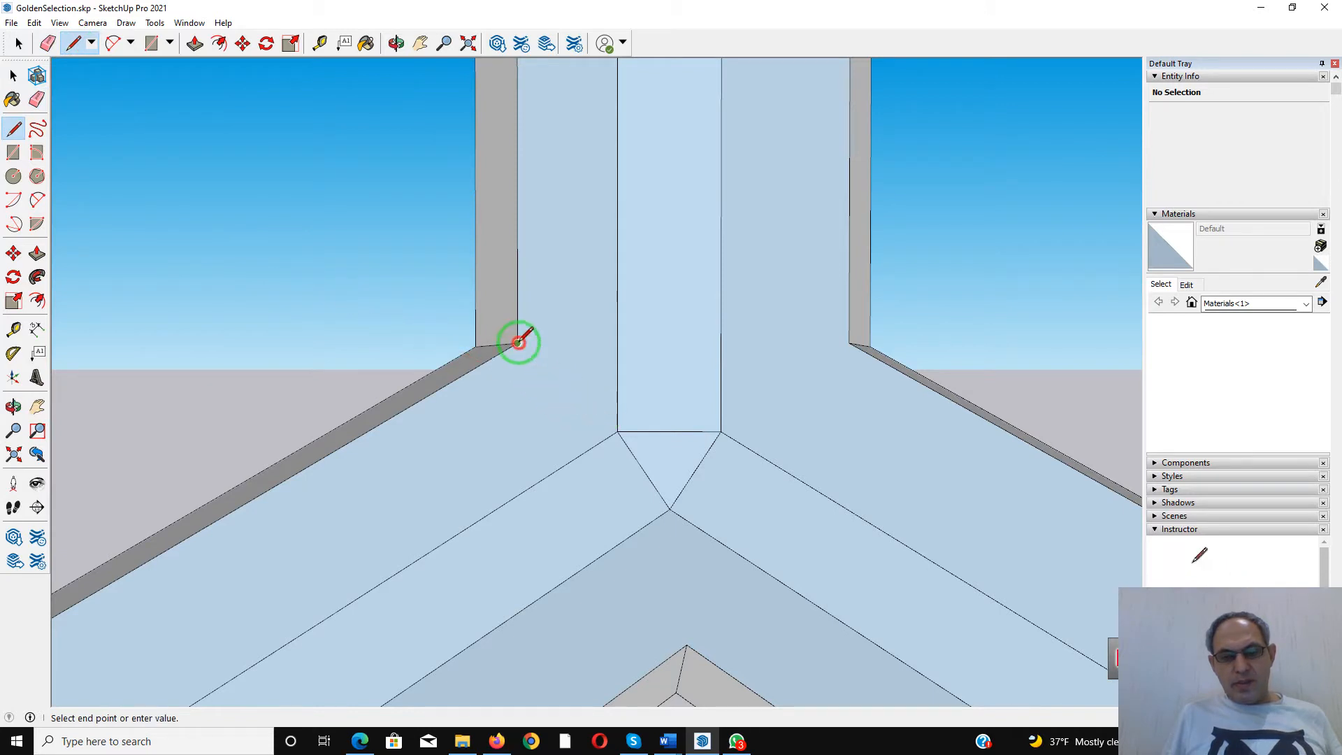
pyautogui.click(849, 342)
pyautogui.click(850, 342)
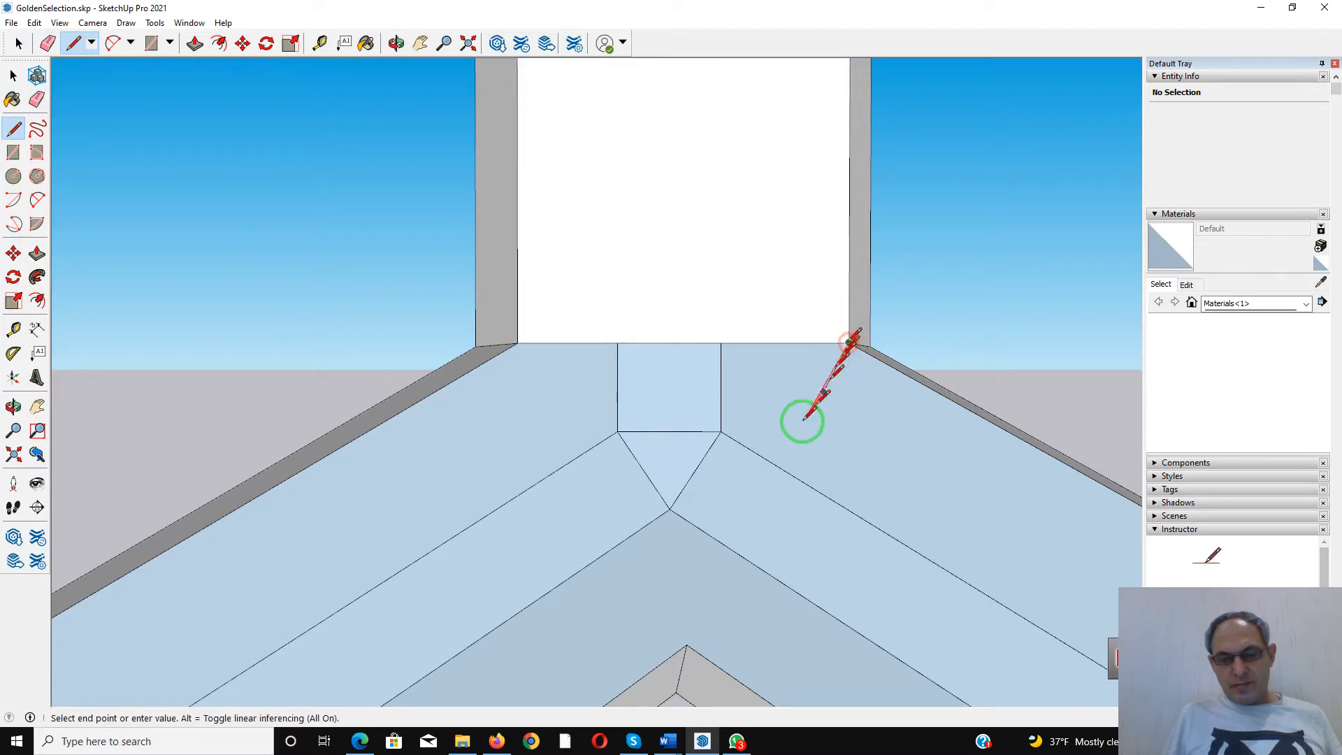
pyautogui.click(686, 644)
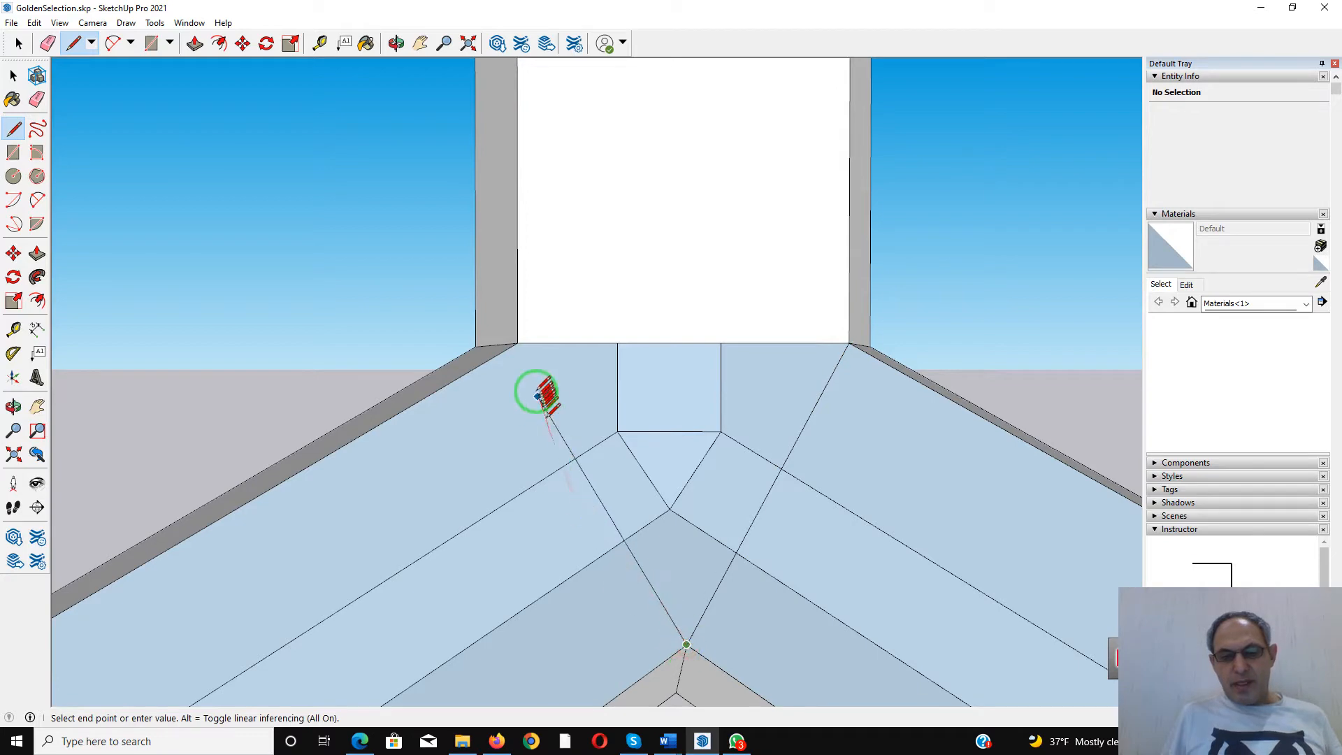
pyautogui.click(521, 343)
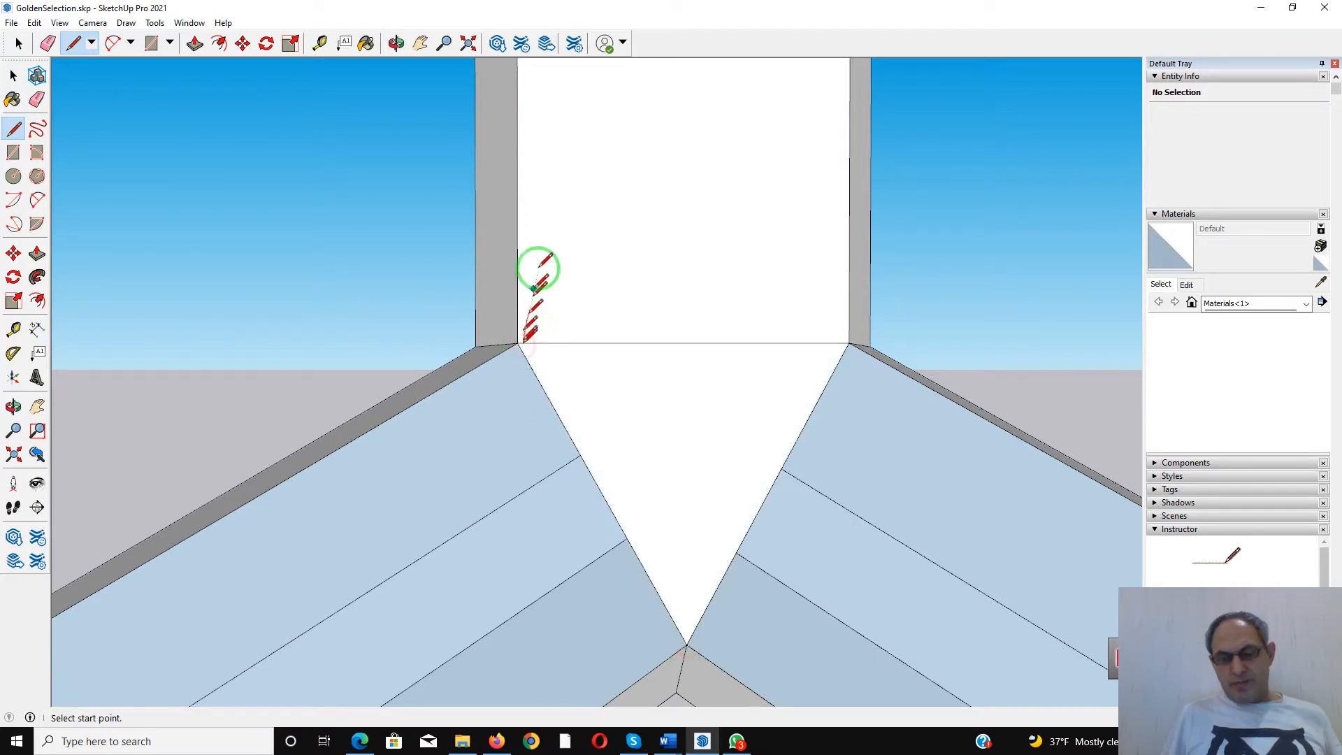
# Cap the next joint around the pentagon, at its upper right corner, with a triangle of lines through the outer corner endpoints
pyautogui.scroll(-5, 557, 231)
pyautogui.scroll(-3, 552, 264)
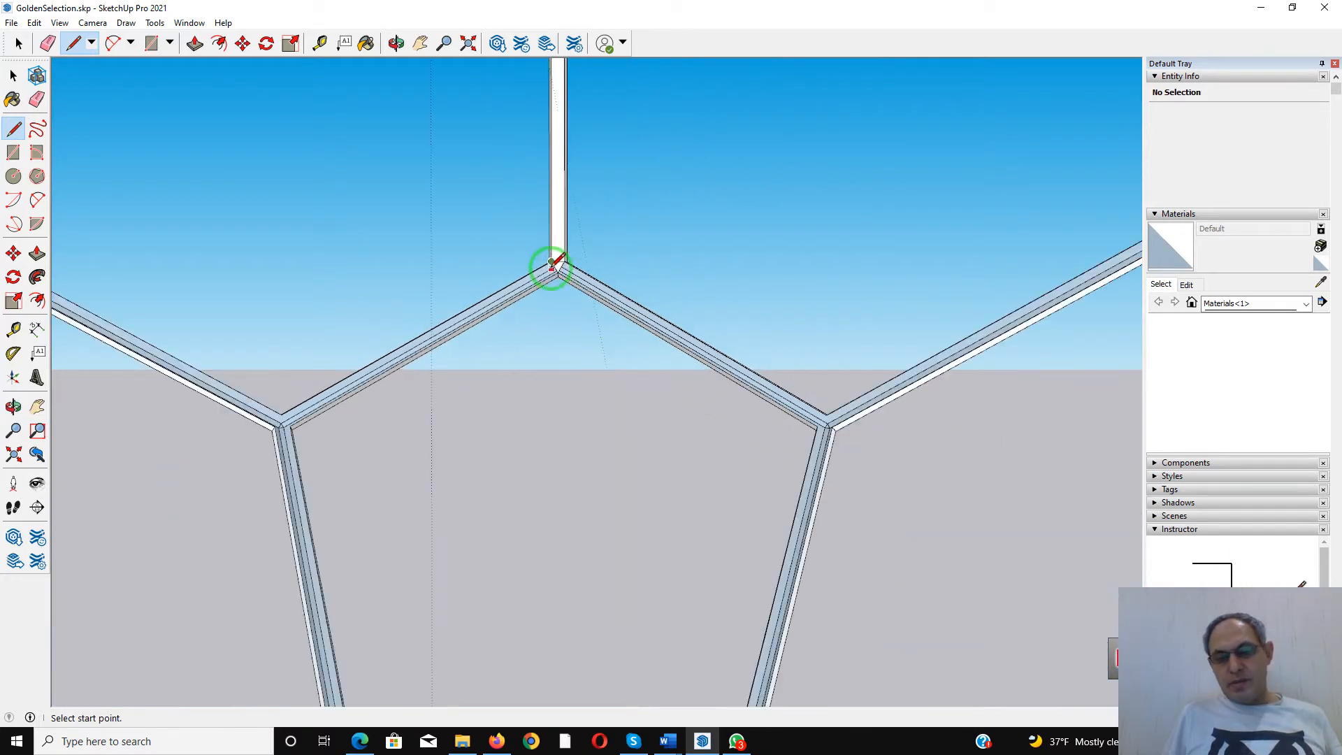
pyautogui.scroll(5, 857, 481)
pyautogui.moveTo(769, 439)
pyautogui.mouseDown(button='middle')
pyautogui.moveTo(755, 366)
pyautogui.moveTo(762, 476)
pyautogui.moveTo(766, 454)
pyautogui.mouseUp(button='middle')
pyautogui.scroll(2, 804, 308)
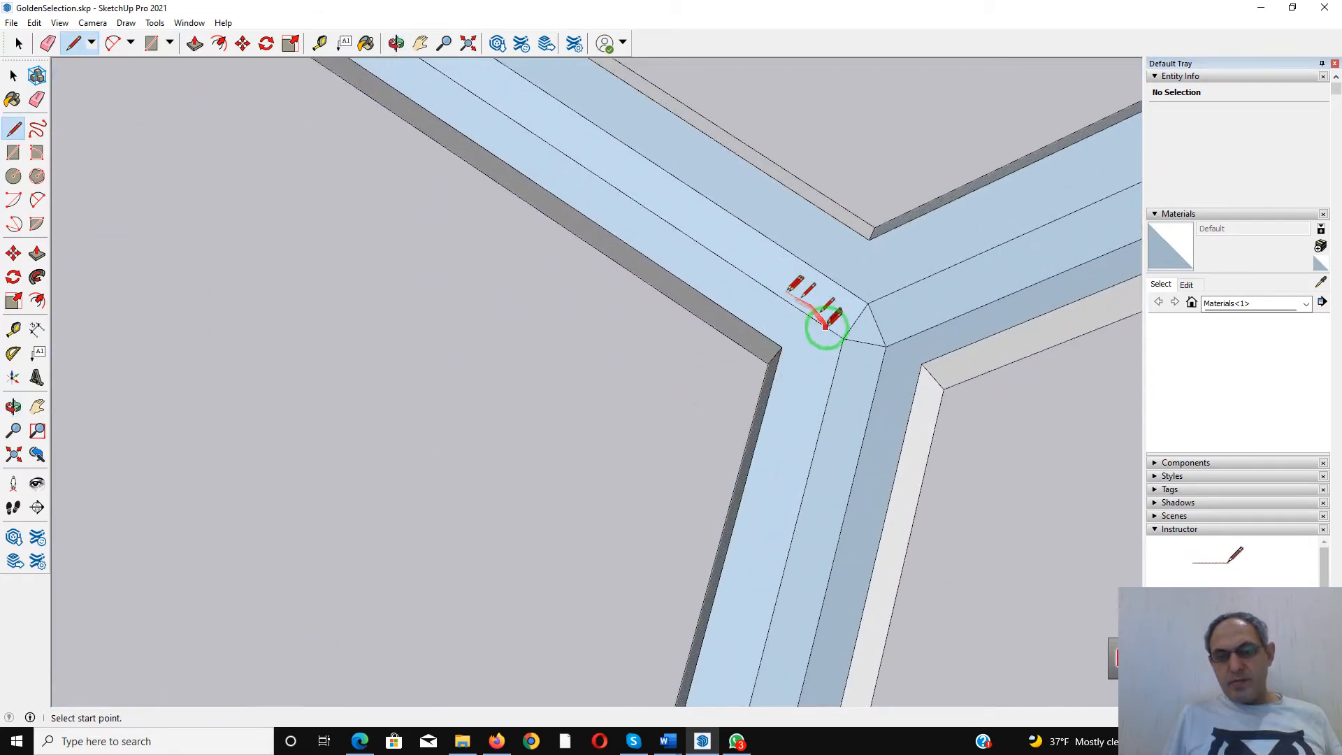
pyautogui.click(782, 346)
pyautogui.click(871, 237)
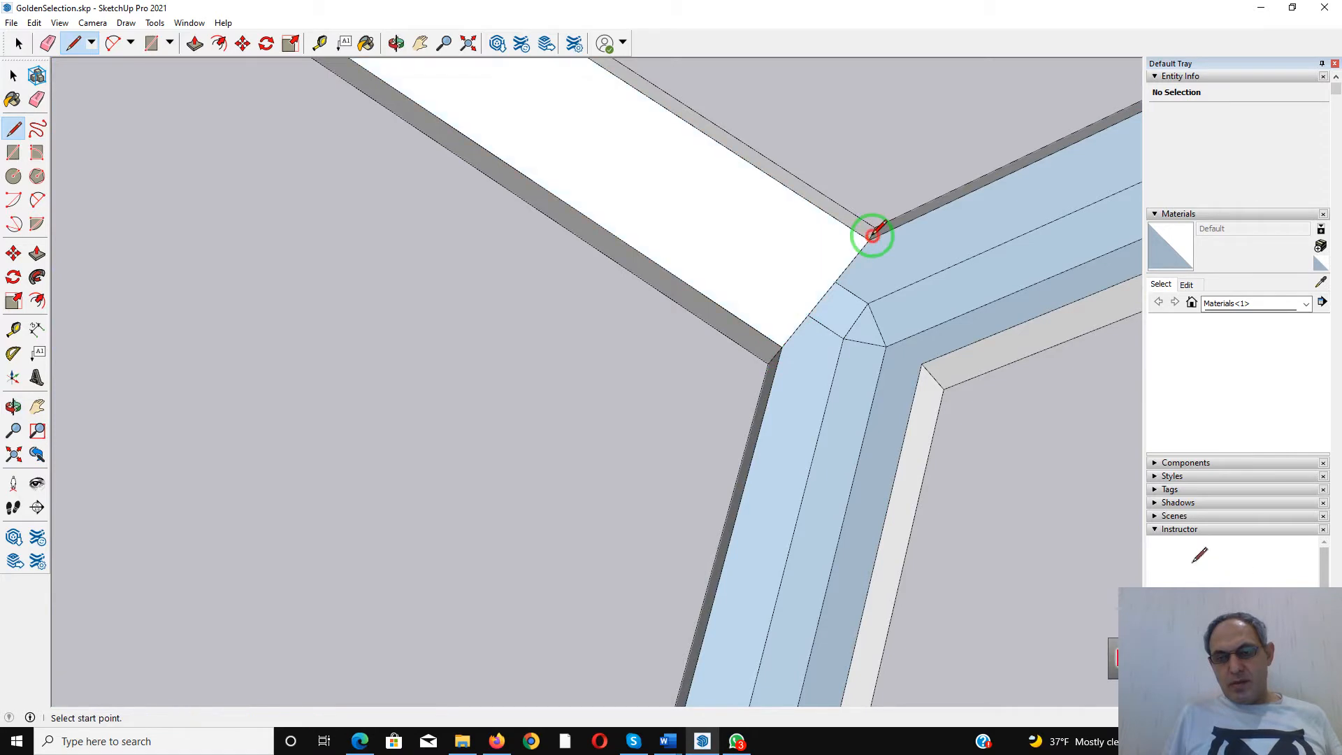
pyautogui.click(869, 239)
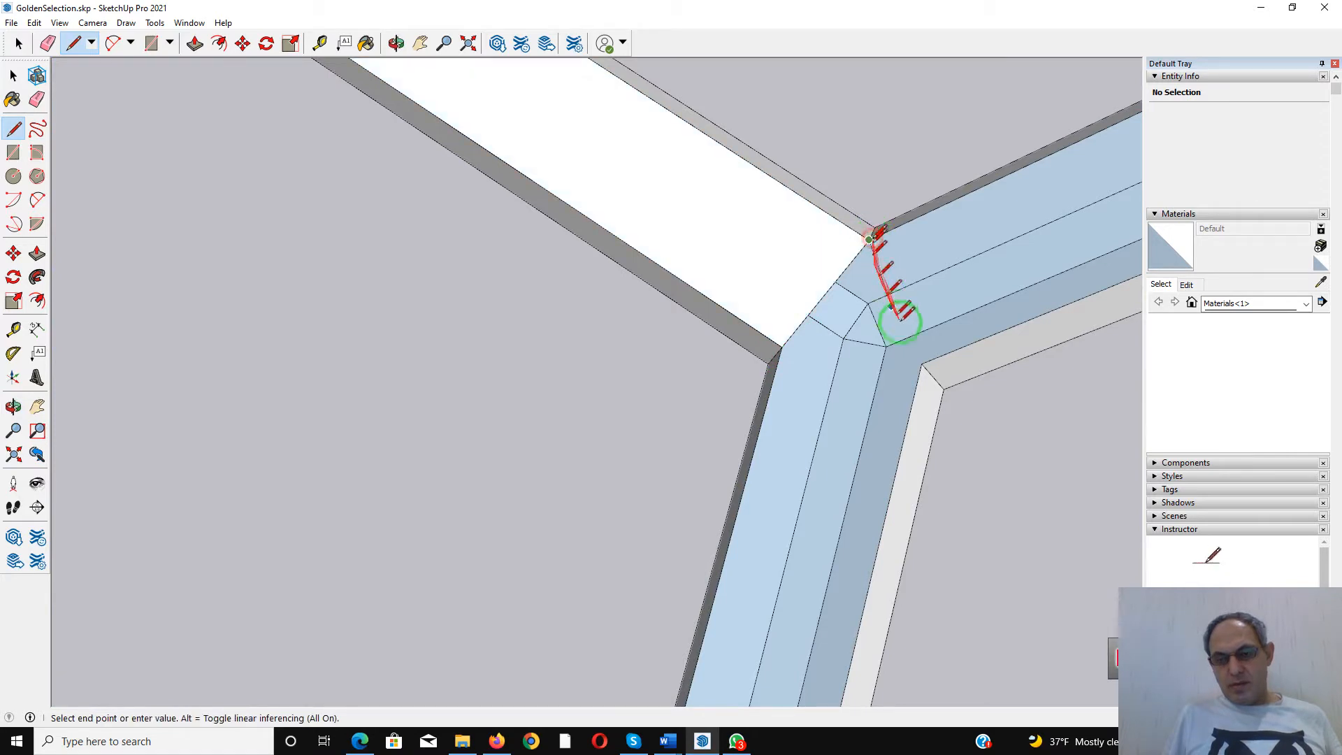
pyautogui.click(922, 363)
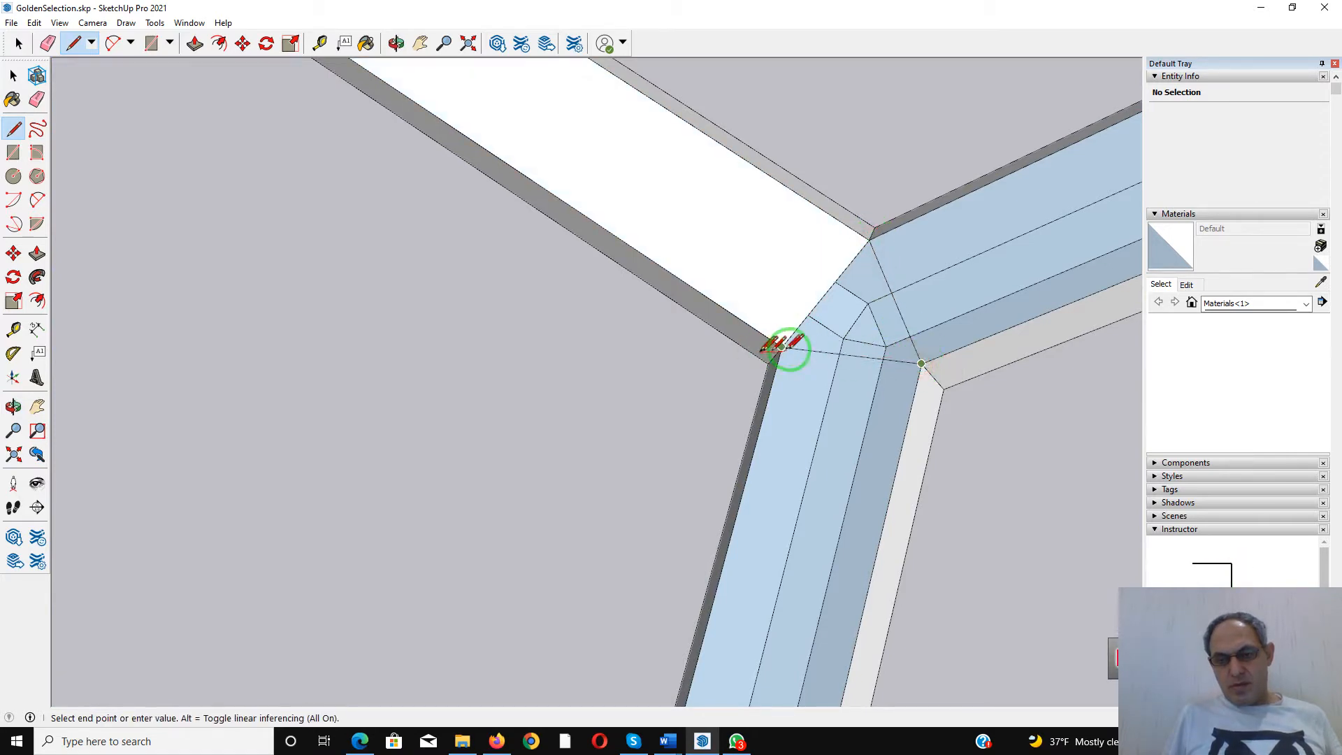
pyautogui.click(782, 346)
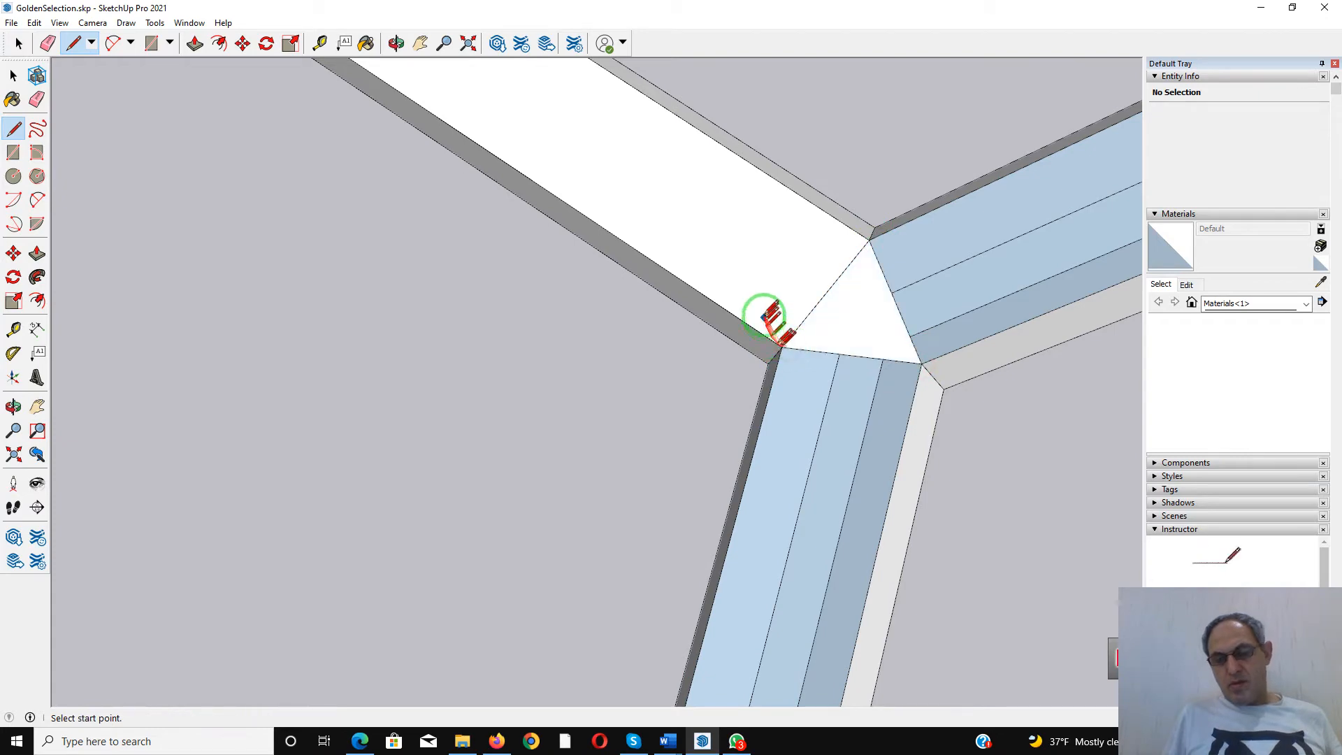
# Draw lines between the three outer corner endpoints of the joint at the pentagon's lower right corner to form a triangle
pyautogui.scroll(-4, 769, 314)
pyautogui.scroll(-4, 769, 307)
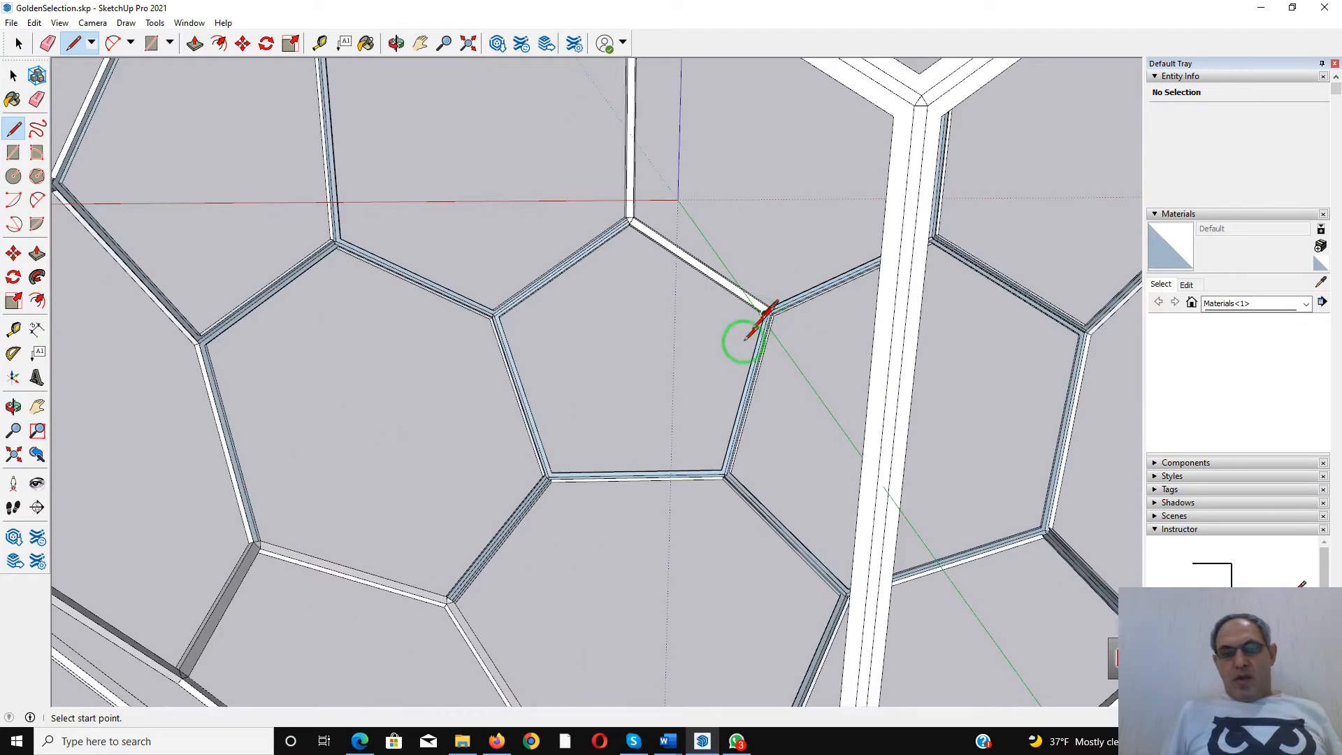
pyautogui.scroll(1, 728, 468)
pyautogui.scroll(1, 727, 476)
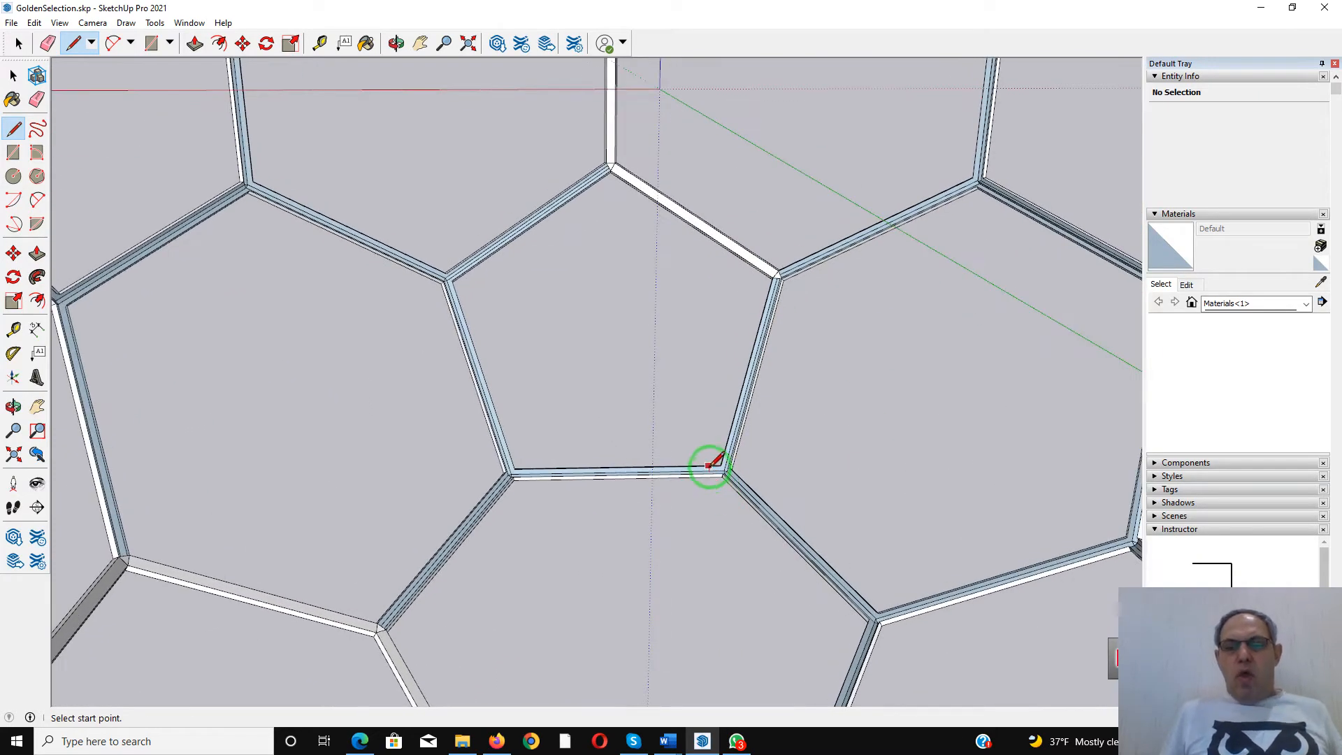
pyautogui.scroll(2, 728, 474)
pyautogui.scroll(5, 727, 468)
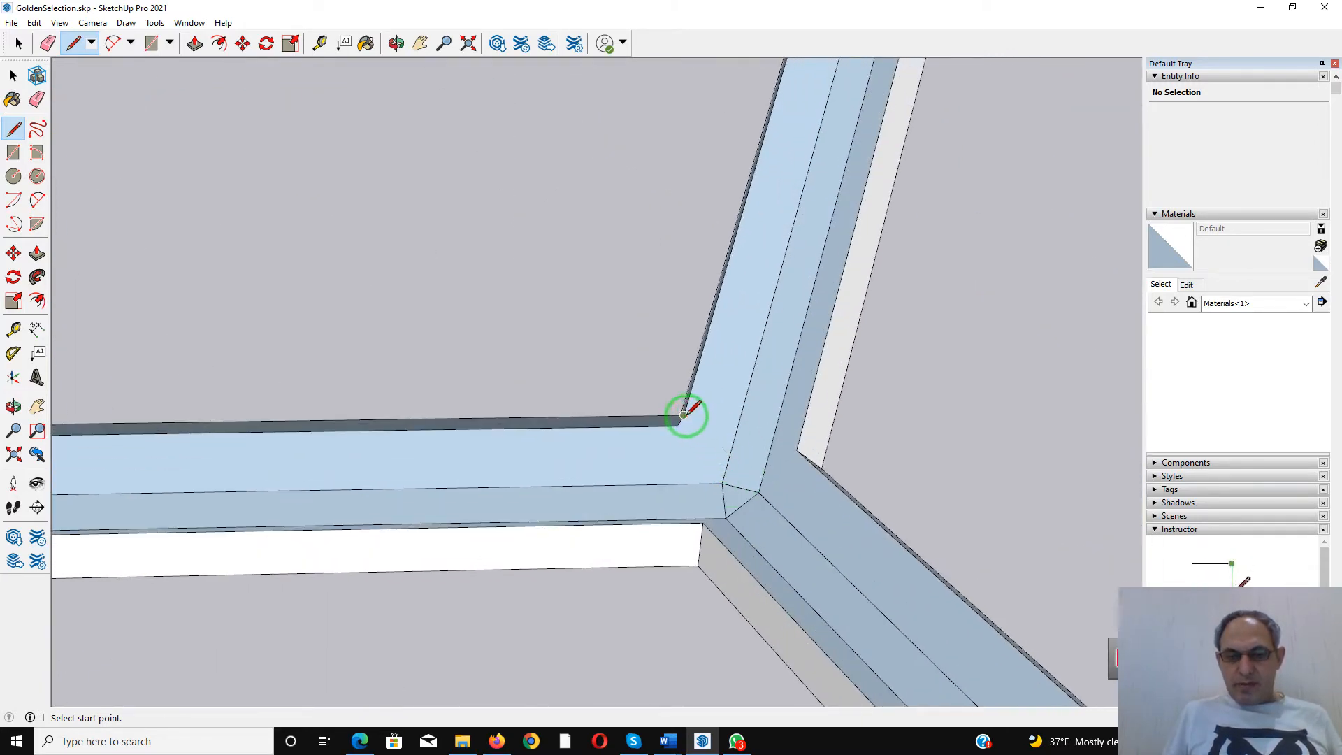
pyautogui.click(684, 416)
pyautogui.click(798, 449)
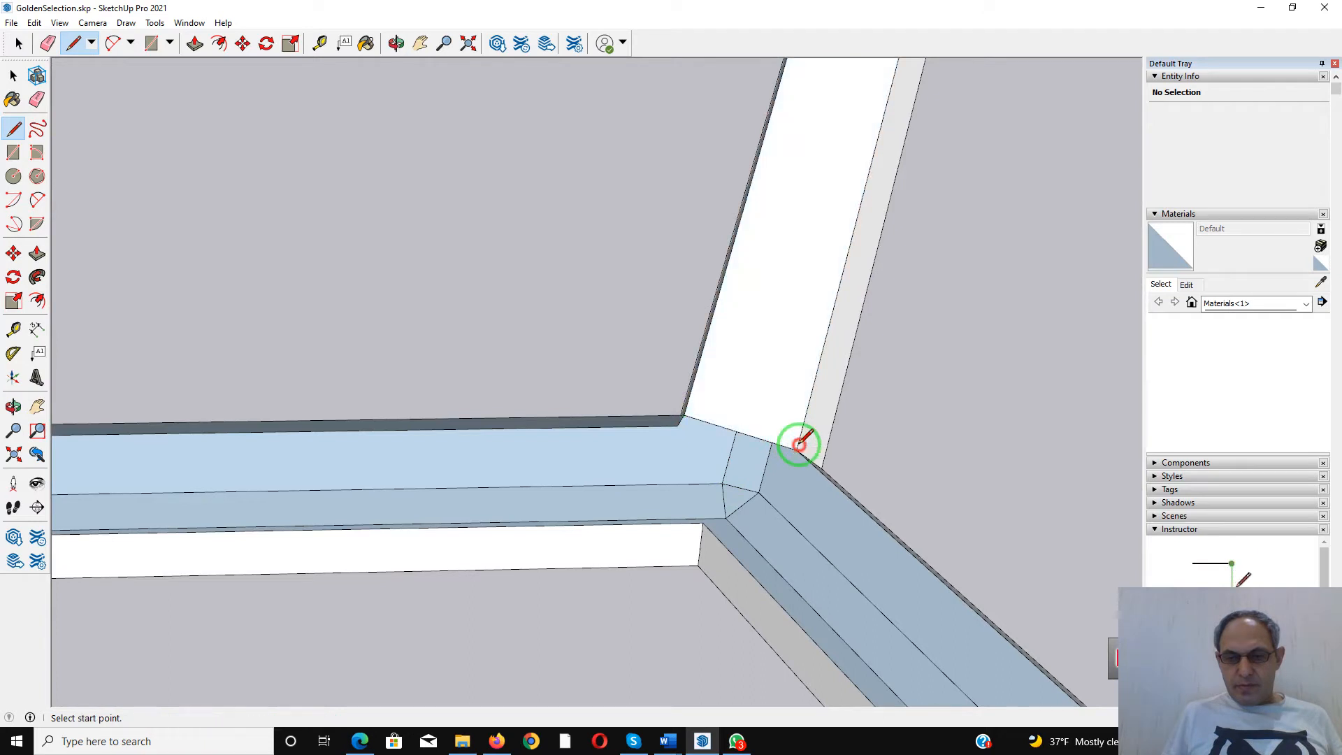
pyautogui.click(703, 523)
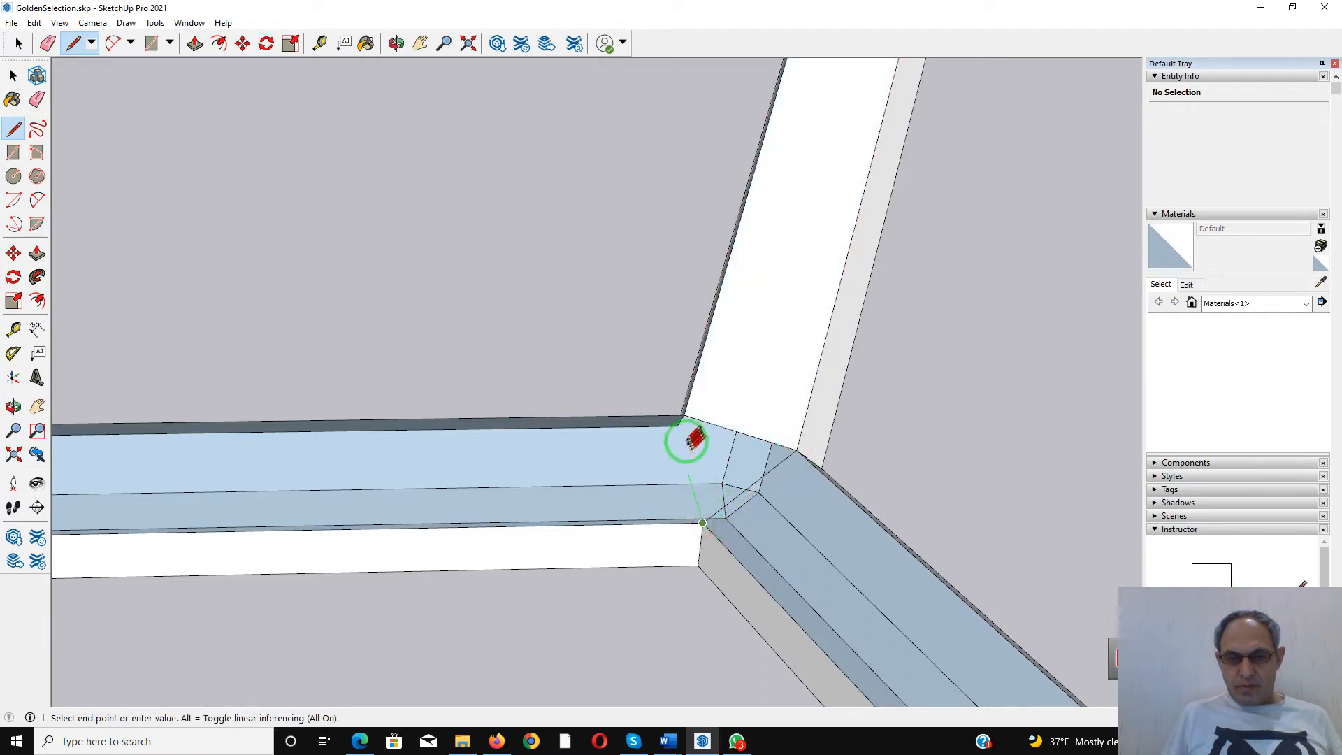
pyautogui.click(683, 416)
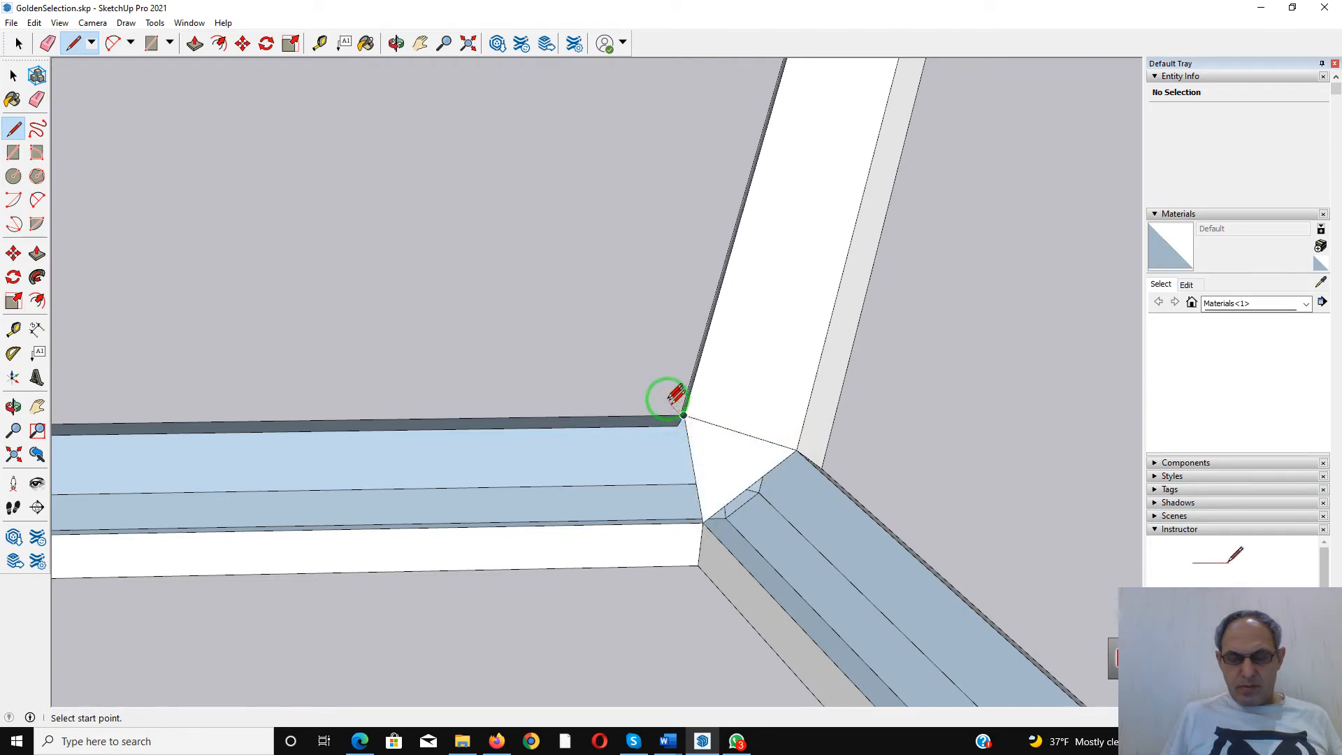
# Cap the joint at the far end of the strut descending from the pentagon's lower right corner, joining its three outer corner endpoints with lines
pyautogui.moveTo(667, 400)
pyautogui.mouseDown(button='middle')
pyautogui.moveTo(758, 321)
pyautogui.moveTo(853, 279)
pyautogui.moveTo(627, 363)
pyautogui.moveTo(803, 264)
pyautogui.moveTo(720, 275)
pyautogui.moveTo(879, 407)
pyautogui.mouseUp(button='middle')
pyautogui.scroll(-3, 721, 274)
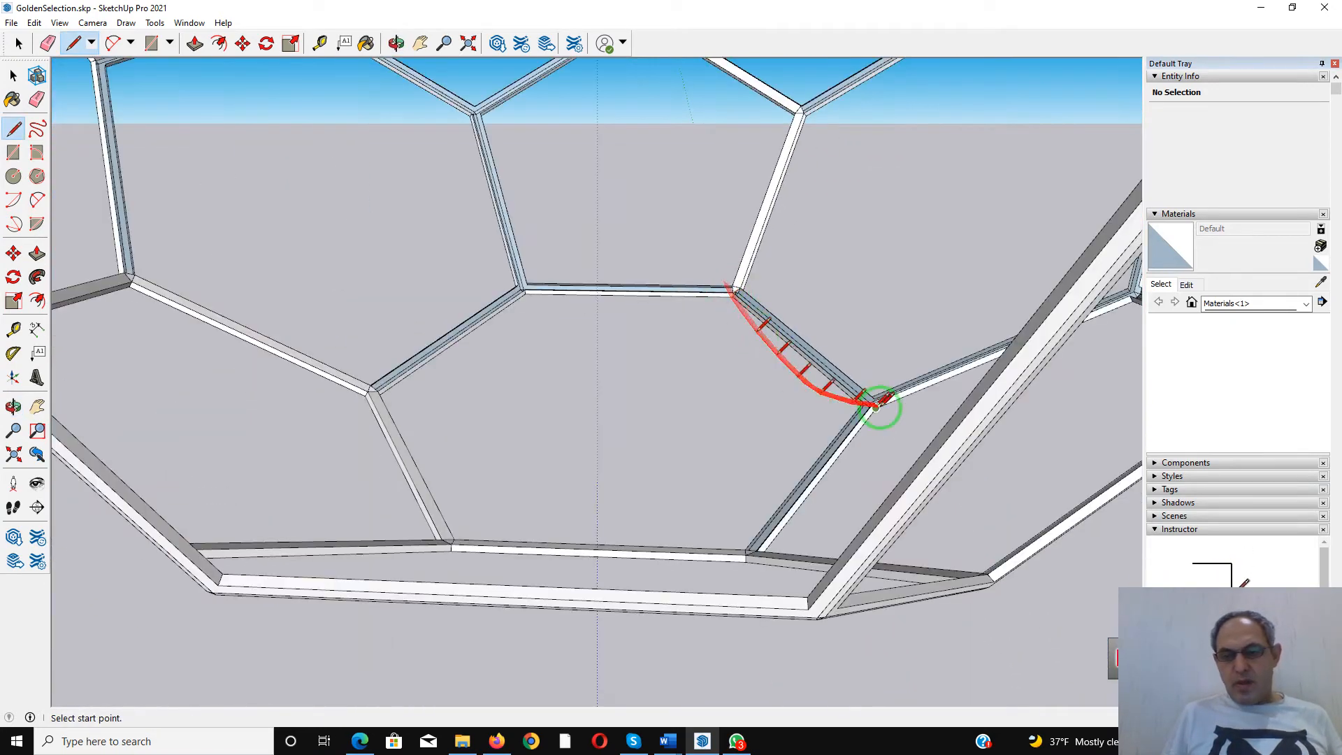
pyautogui.scroll(10, 880, 408)
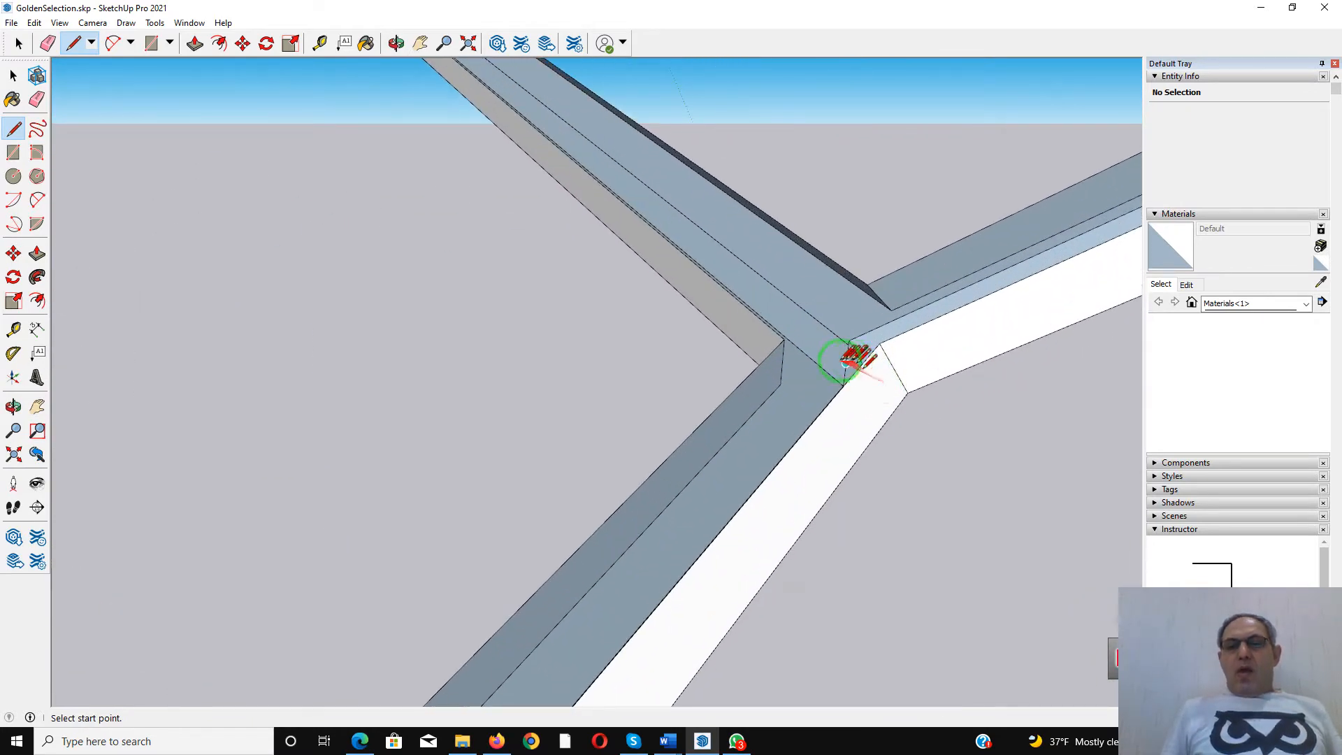
pyautogui.moveTo(848, 359); pyautogui.dragTo(795, 417, button='middle')
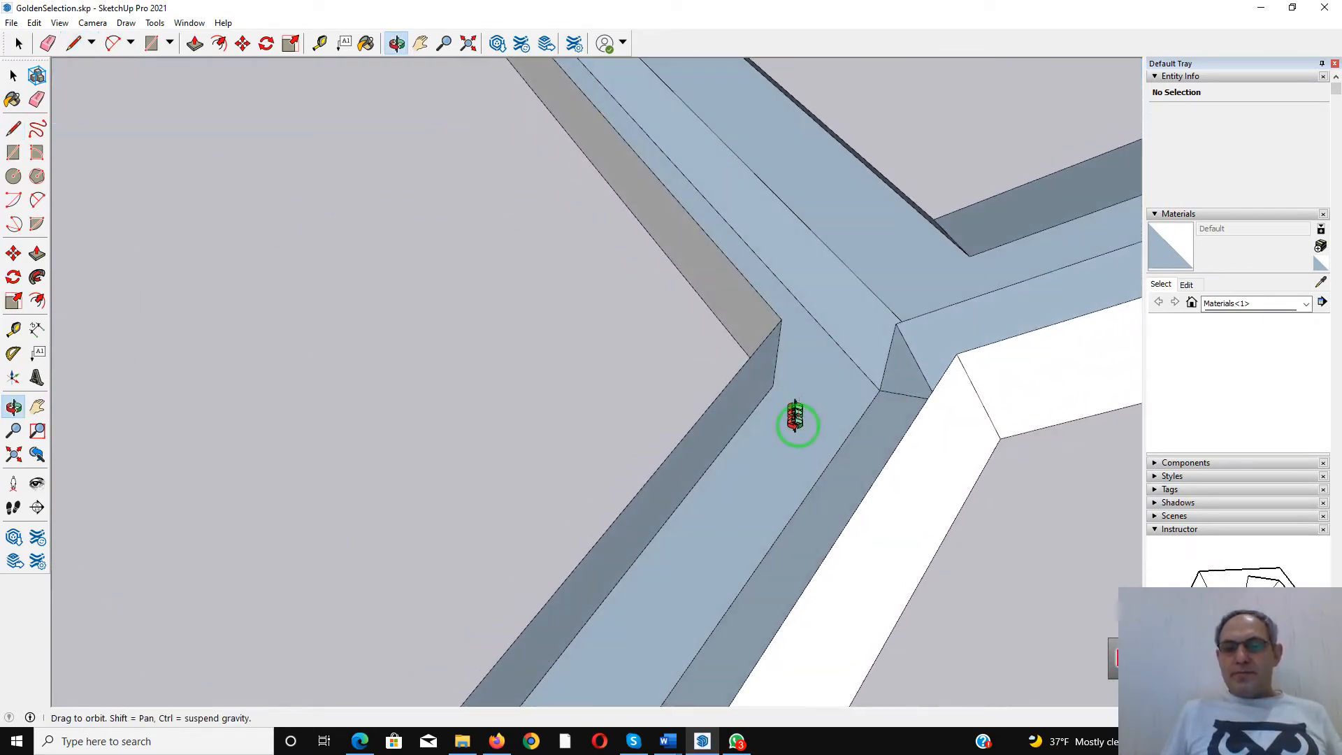
pyautogui.press('l')
pyautogui.click(781, 319)
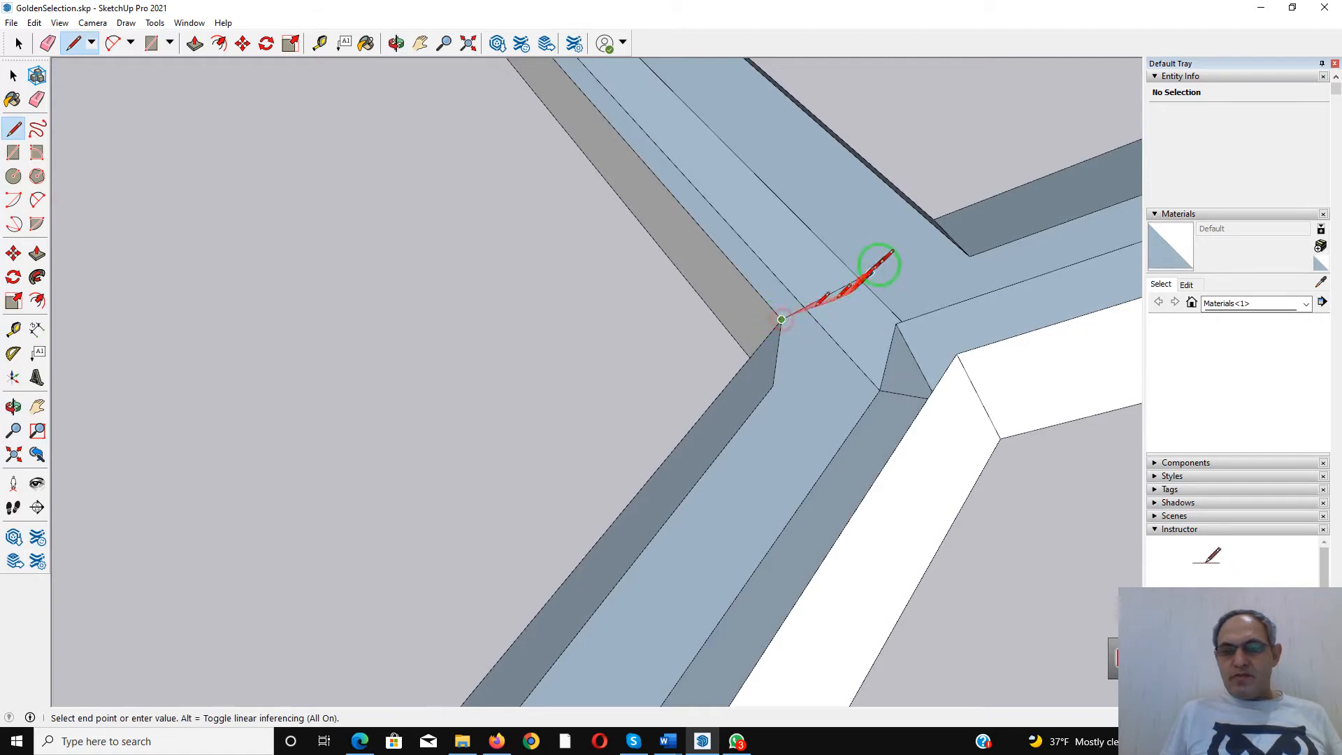
pyautogui.click(932, 219)
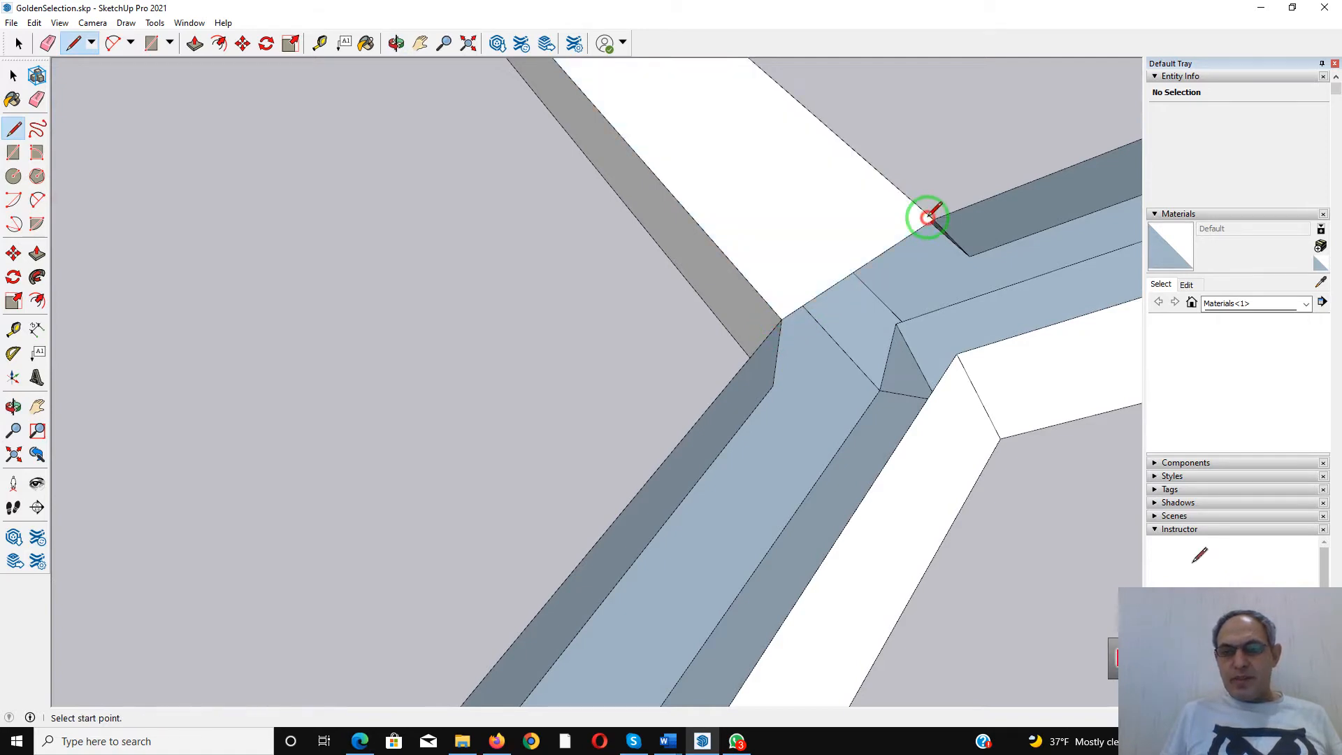
pyautogui.click(933, 219)
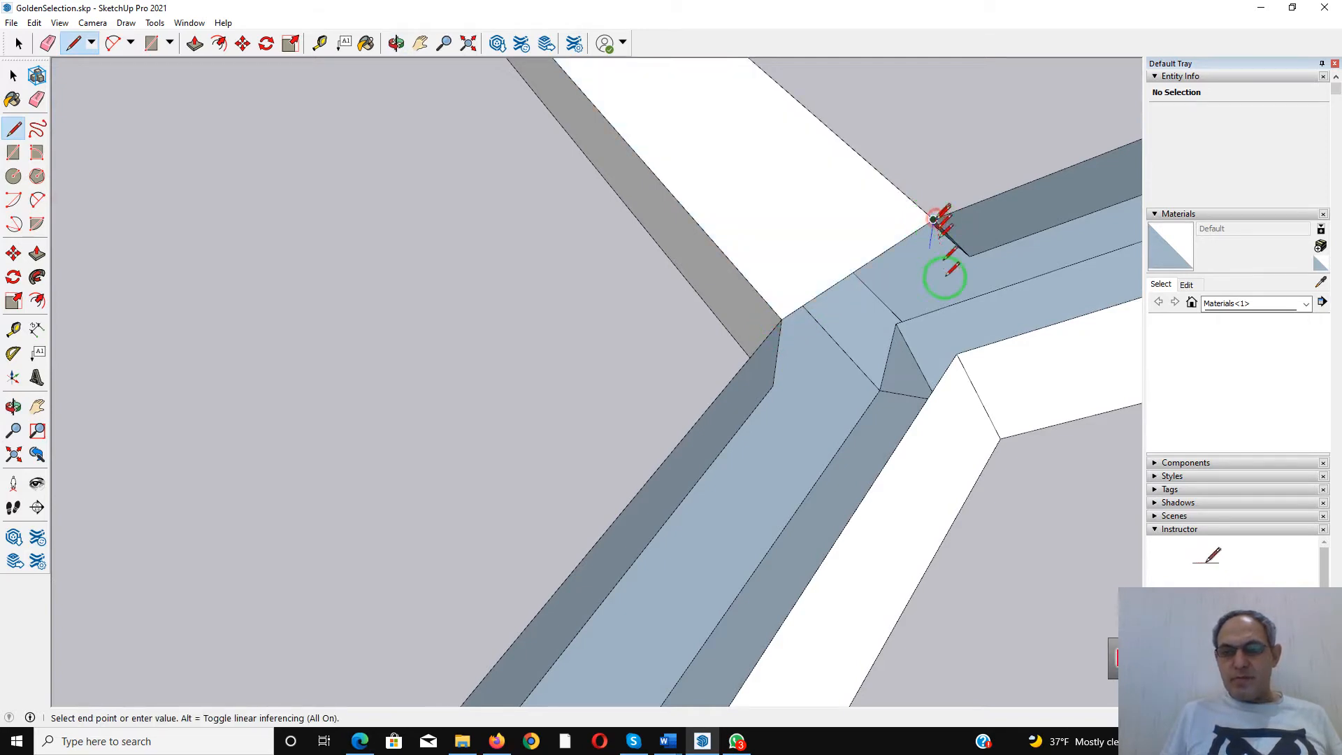
pyautogui.click(956, 353)
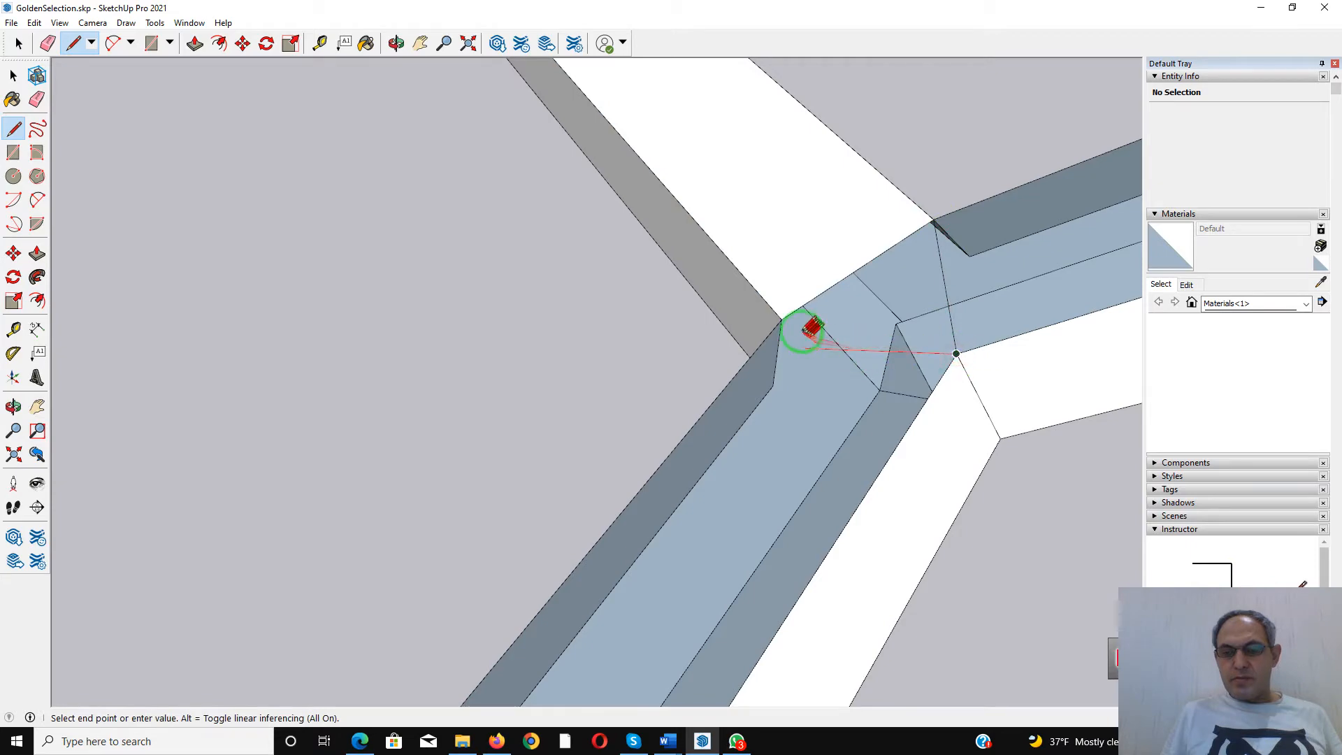
pyautogui.click(781, 319)
# Draw a triangle of lines between the three outer corner endpoints of the joint at the far end of the strut rising from the capped joint
pyautogui.scroll(-5, 730, 260)
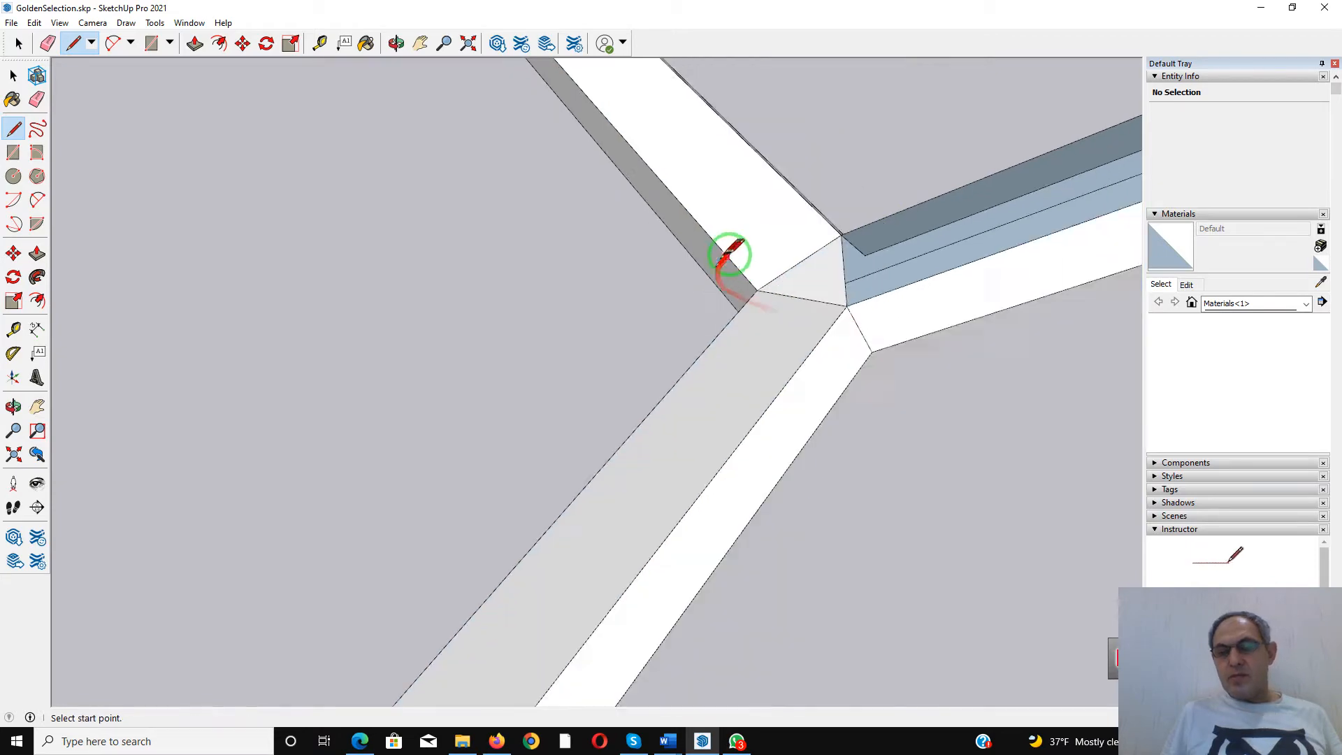
pyautogui.scroll(-3, 729, 253)
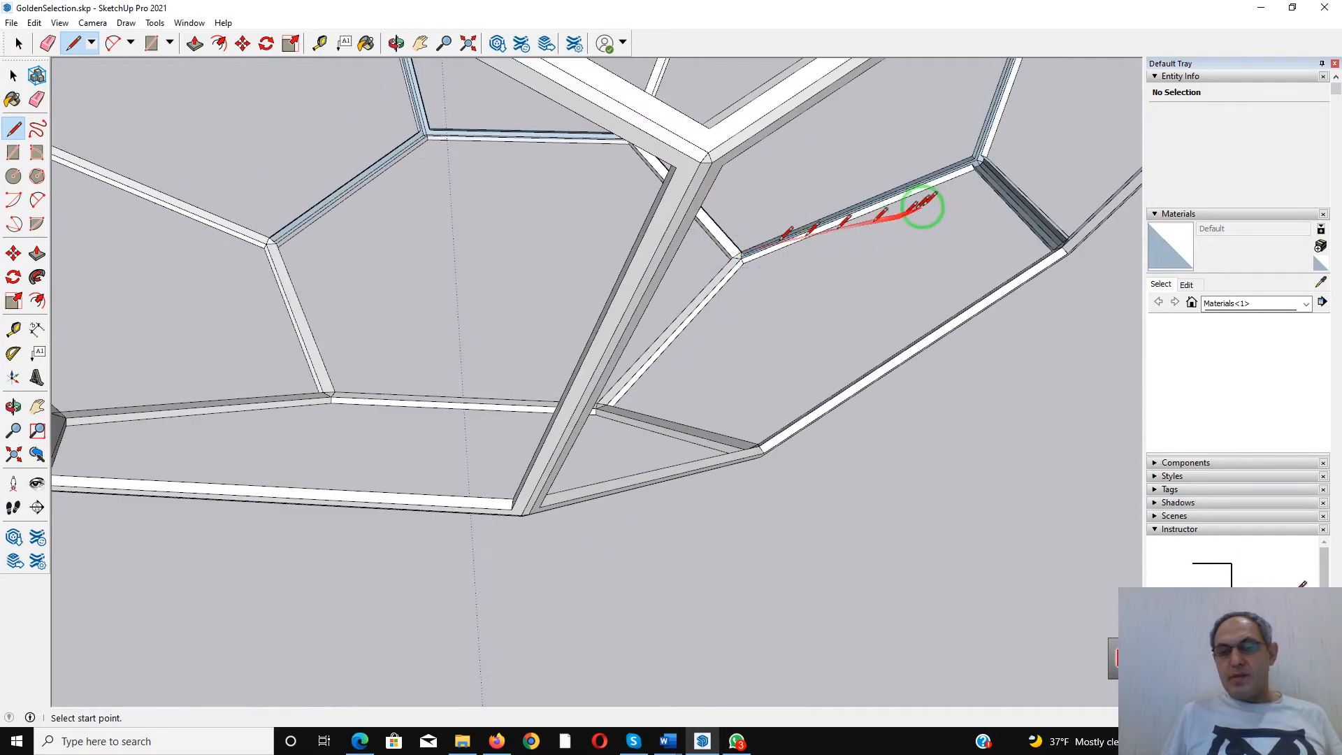
pyautogui.scroll(5, 989, 151)
pyautogui.scroll(2, 986, 162)
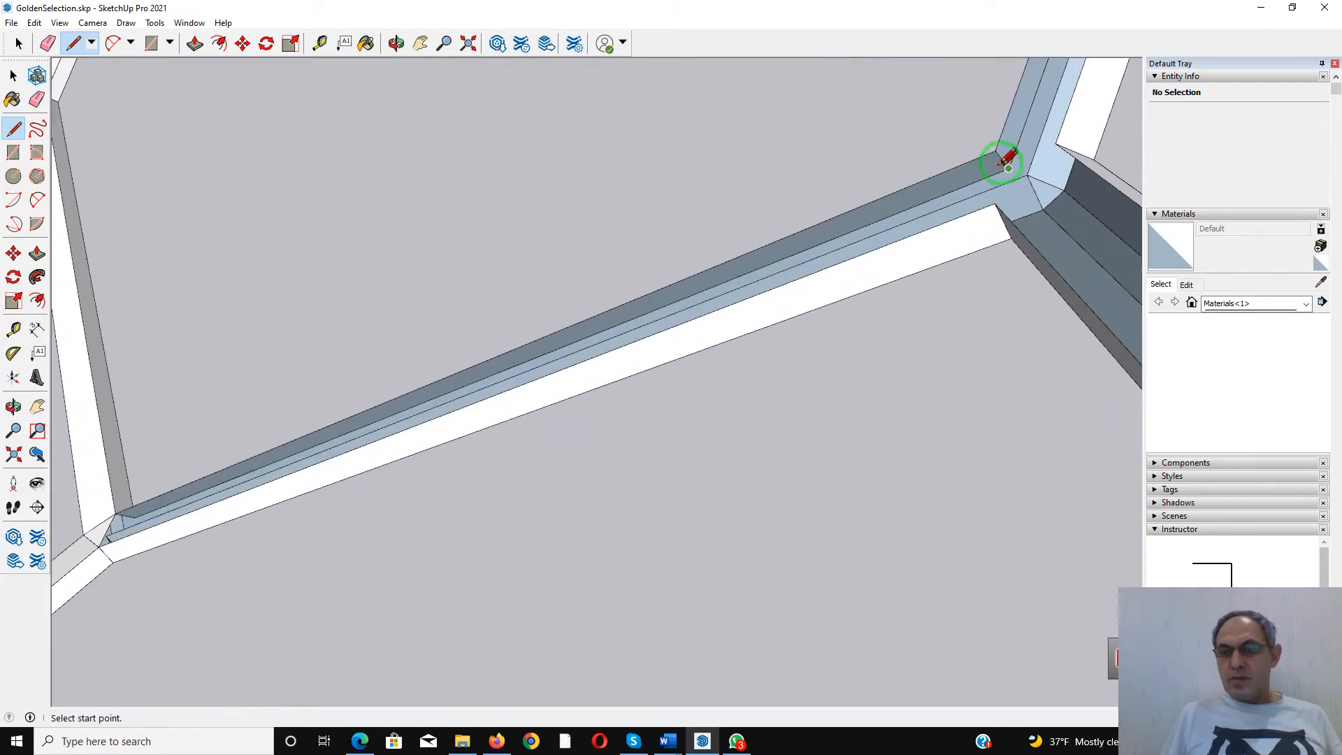
pyautogui.click(995, 153)
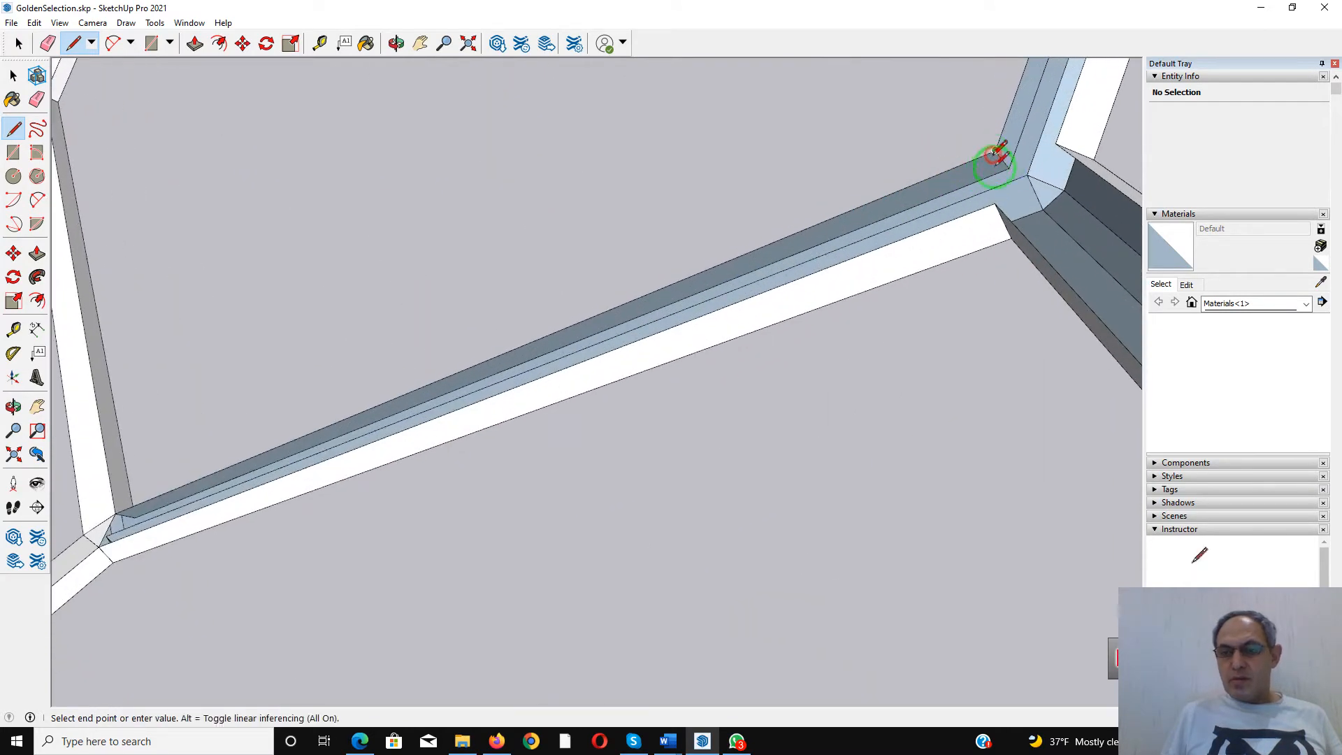
pyautogui.click(994, 203)
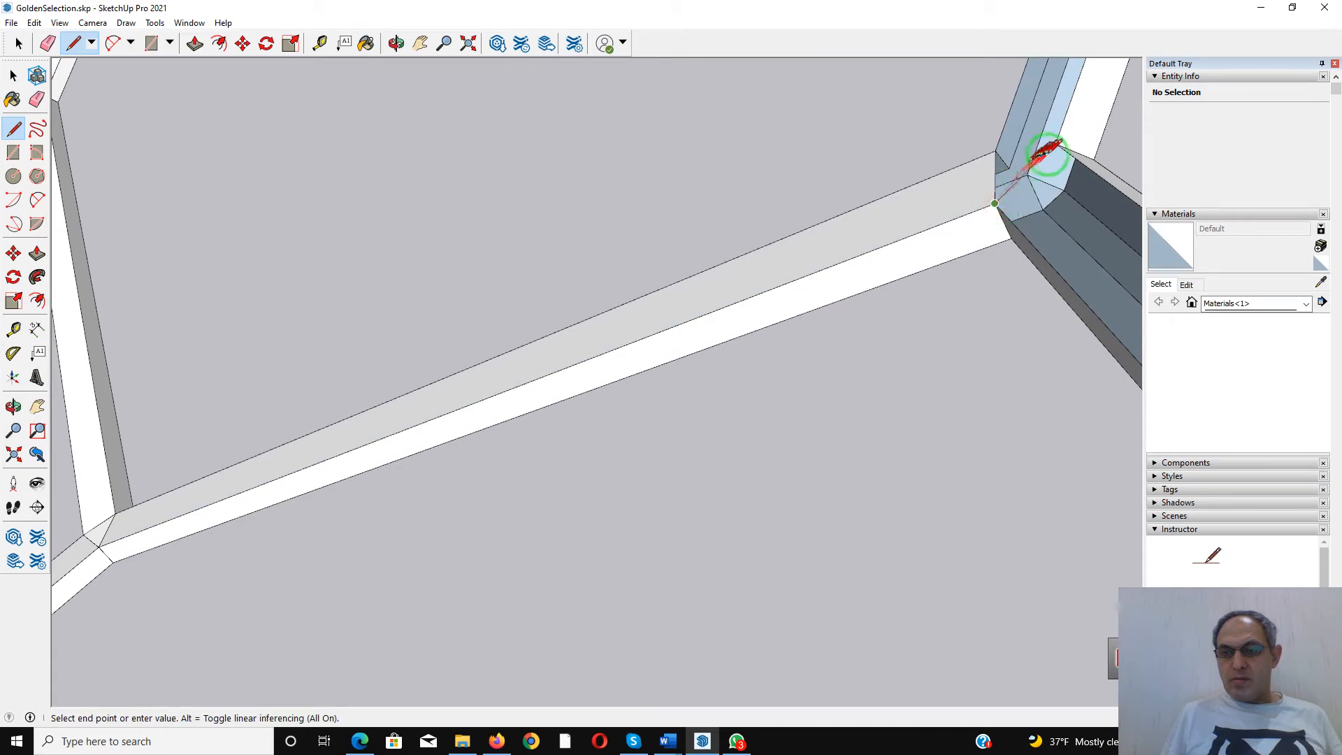
pyautogui.click(1057, 144)
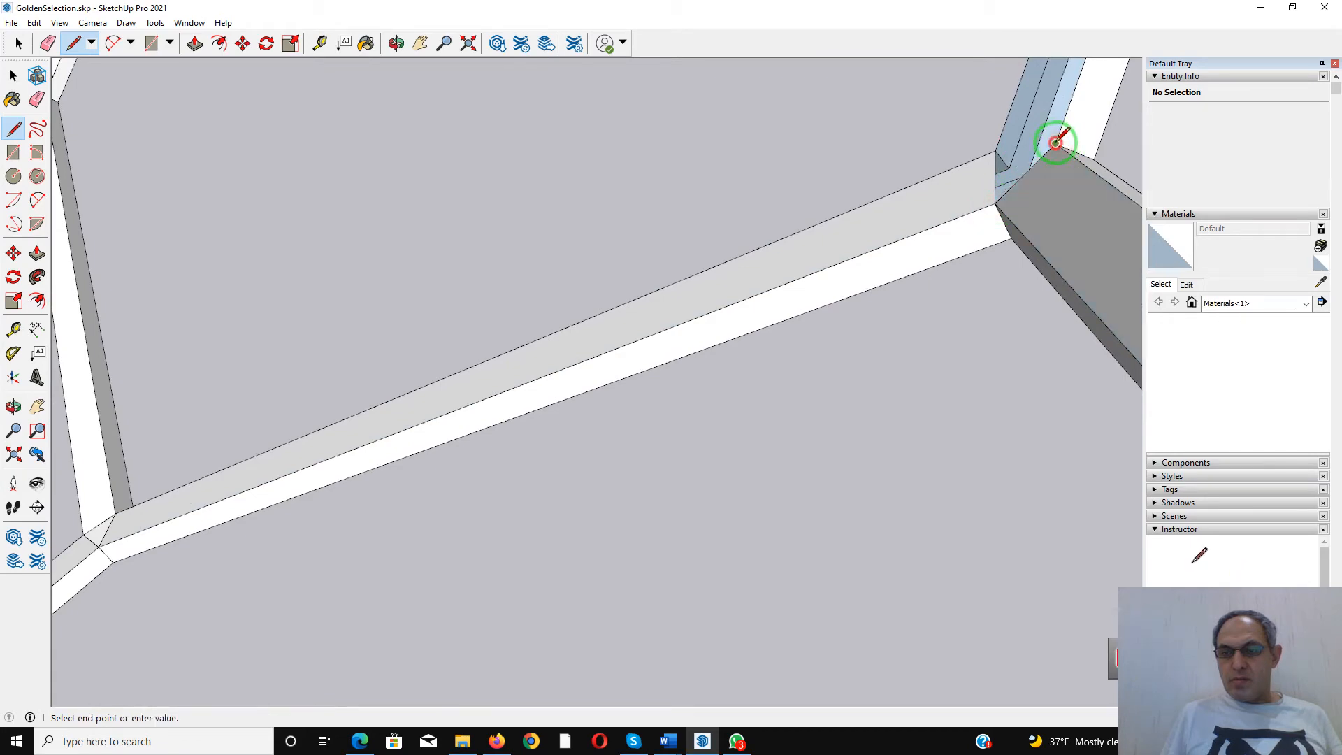
pyautogui.click(996, 150)
# Outline the joint at the other end of the open strut leaving the newly capped joint with three lines between its outer corner endpoints
pyautogui.scroll(-6, 958, 150)
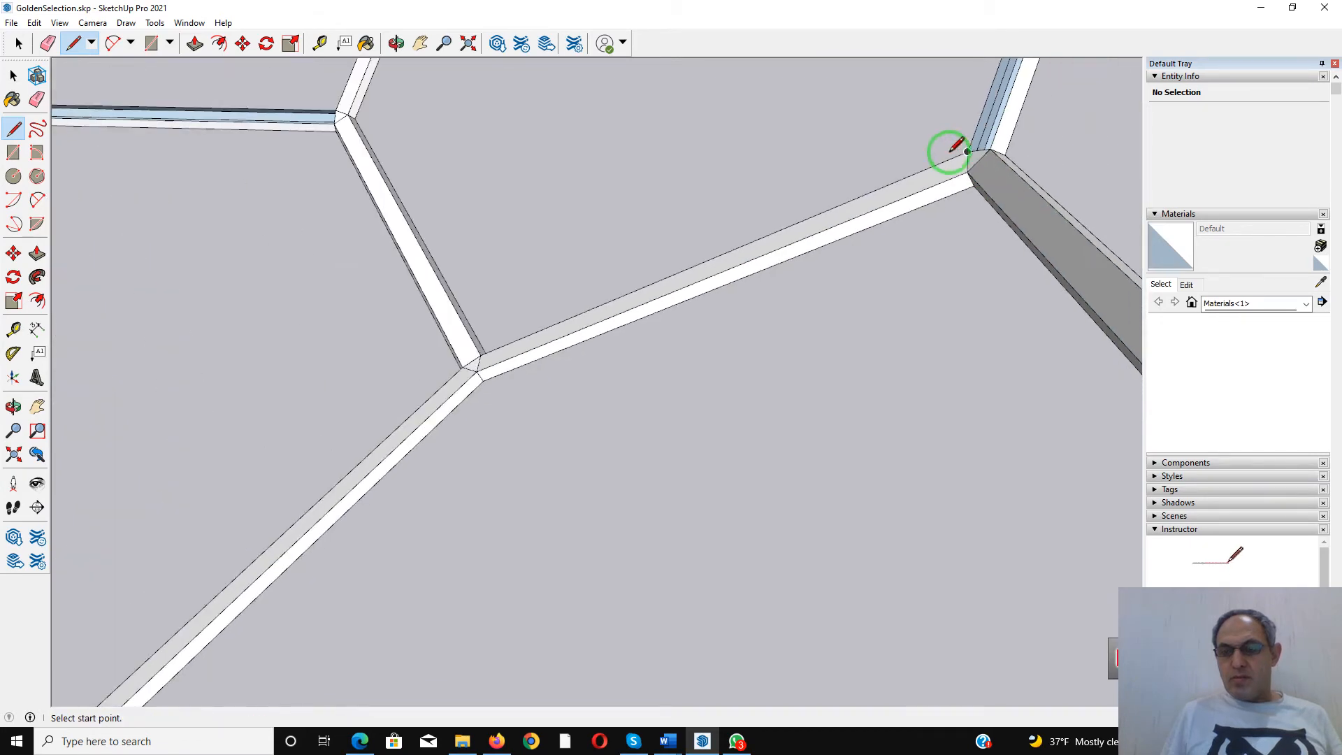
pyautogui.scroll(-8, 962, 144)
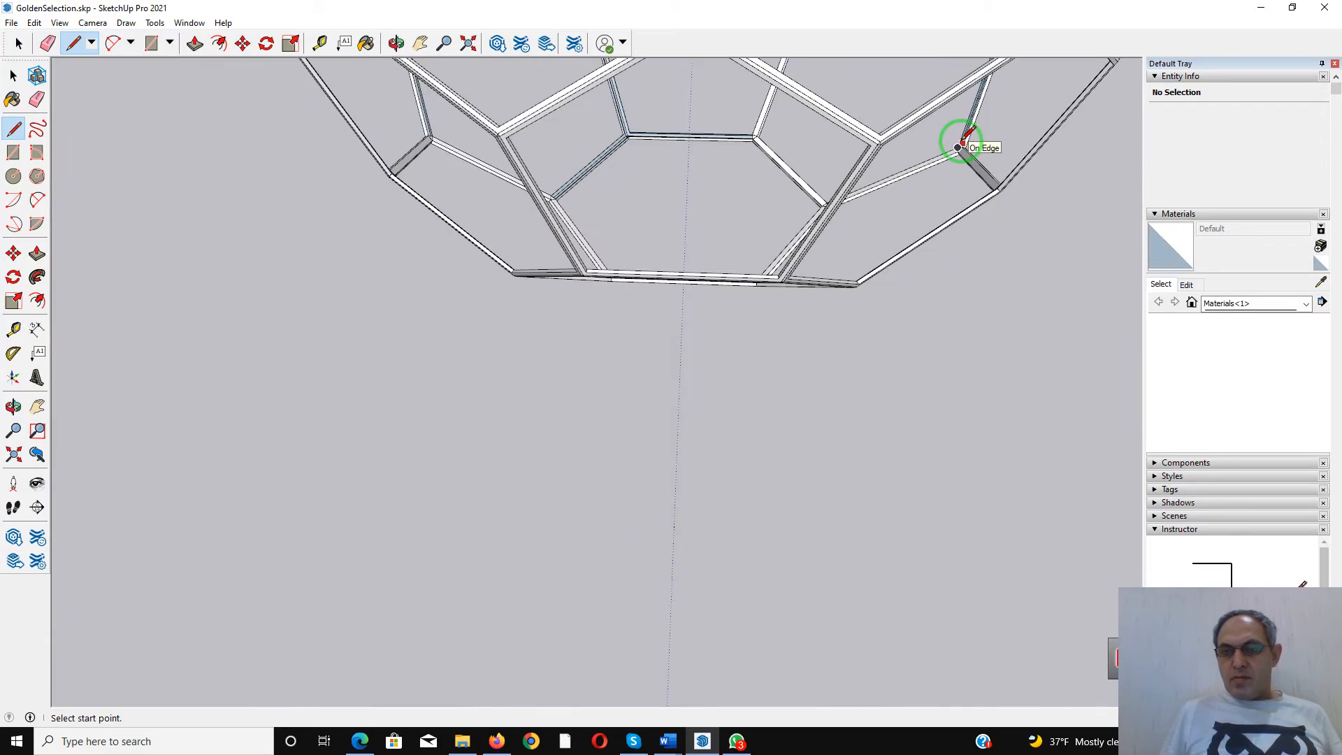
pyautogui.moveTo(953, 135); pyautogui.dragTo(1007, 423, button='middle')
pyautogui.scroll(5, 1099, 305)
pyautogui.scroll(4, 1101, 304)
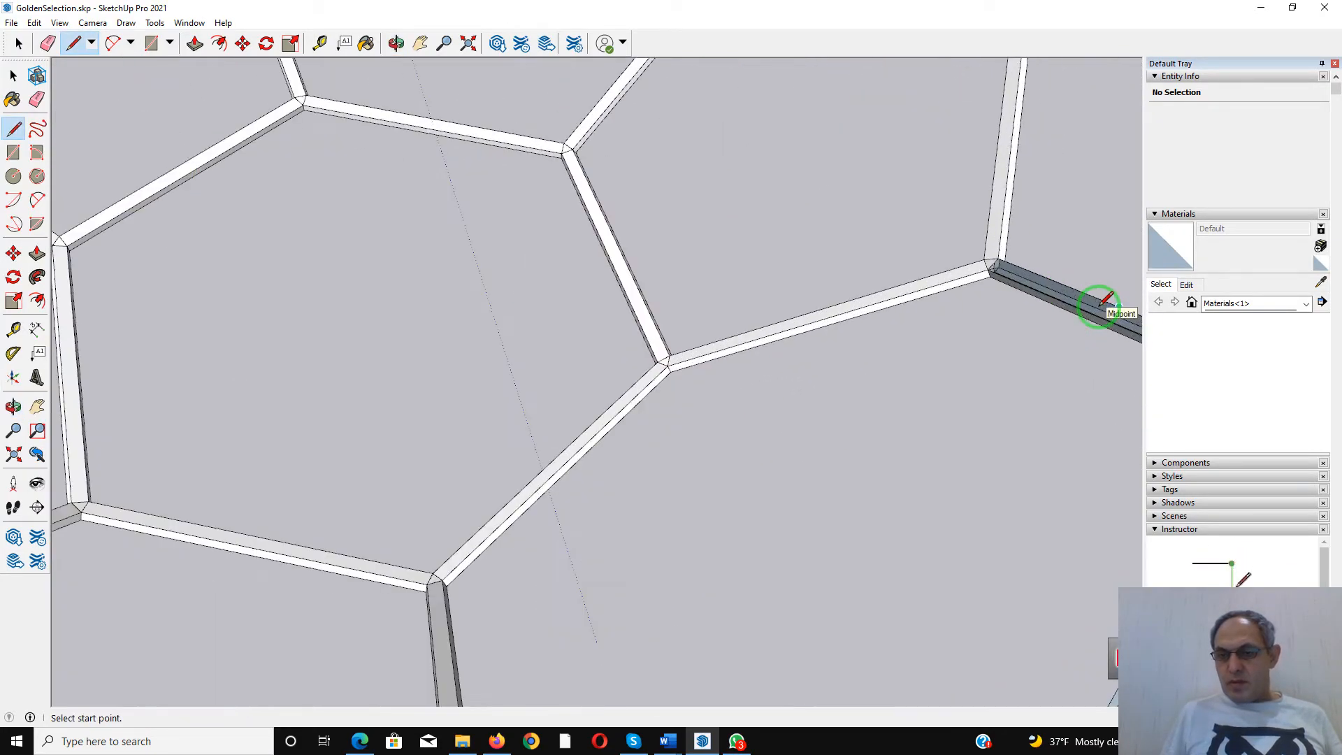
pyautogui.scroll(2, 979, 279)
pyautogui.scroll(2, 975, 269)
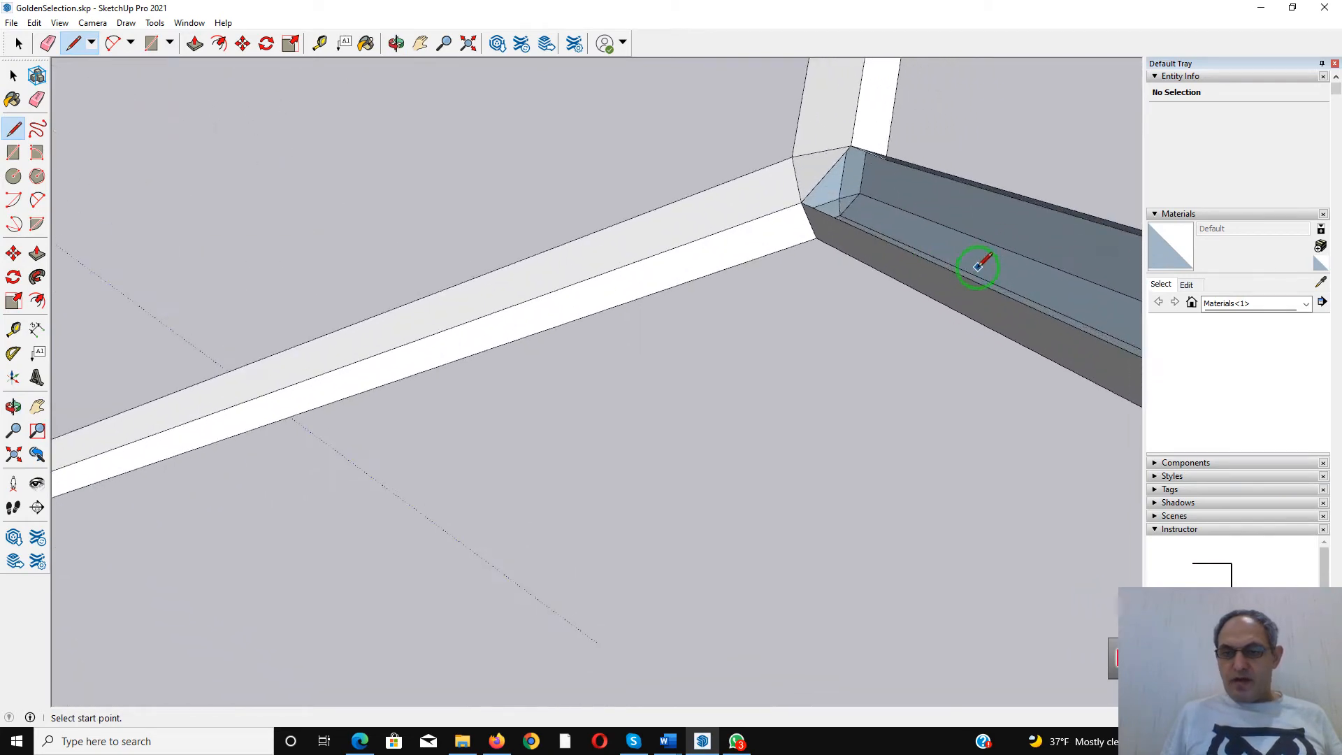
pyautogui.moveTo(974, 263); pyautogui.dragTo(738, 288, button='middle')
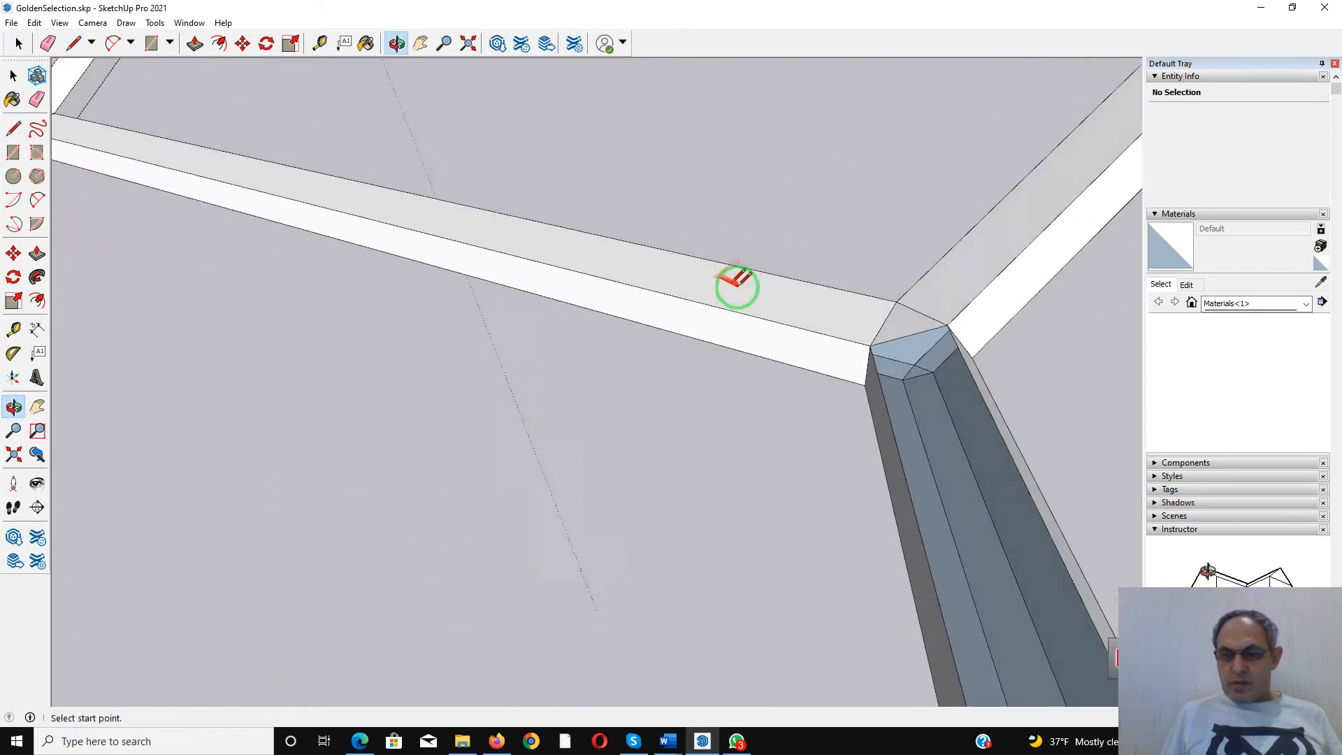
pyautogui.scroll(2, 990, 403)
pyautogui.moveTo(819, 404)
pyautogui.mouseDown(button='middle')
pyautogui.moveTo(737, 270)
pyautogui.moveTo(743, 359)
pyautogui.moveTo(803, 307)
pyautogui.mouseUp(button='middle')
pyautogui.scroll(-3, 865, 264)
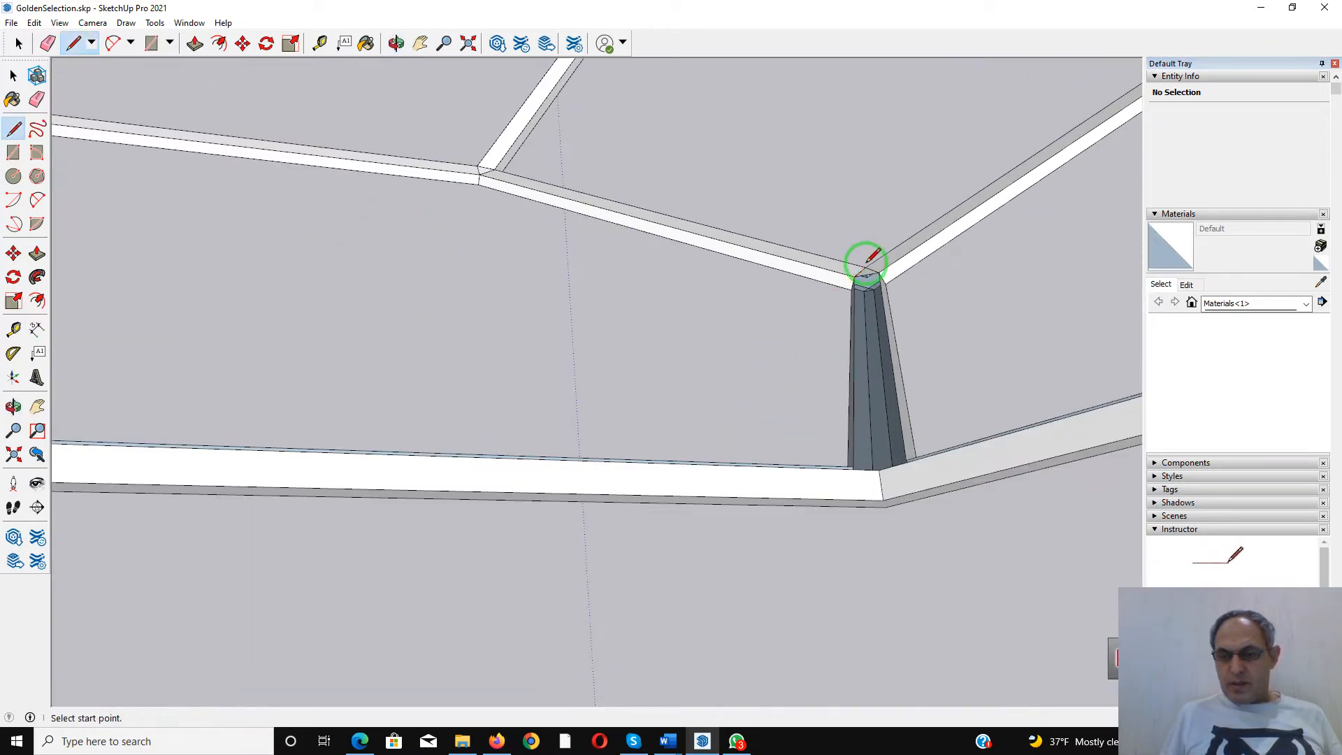
pyautogui.moveTo(865, 265); pyautogui.dragTo(901, 404, button='middle')
pyautogui.scroll(-3, 901, 406)
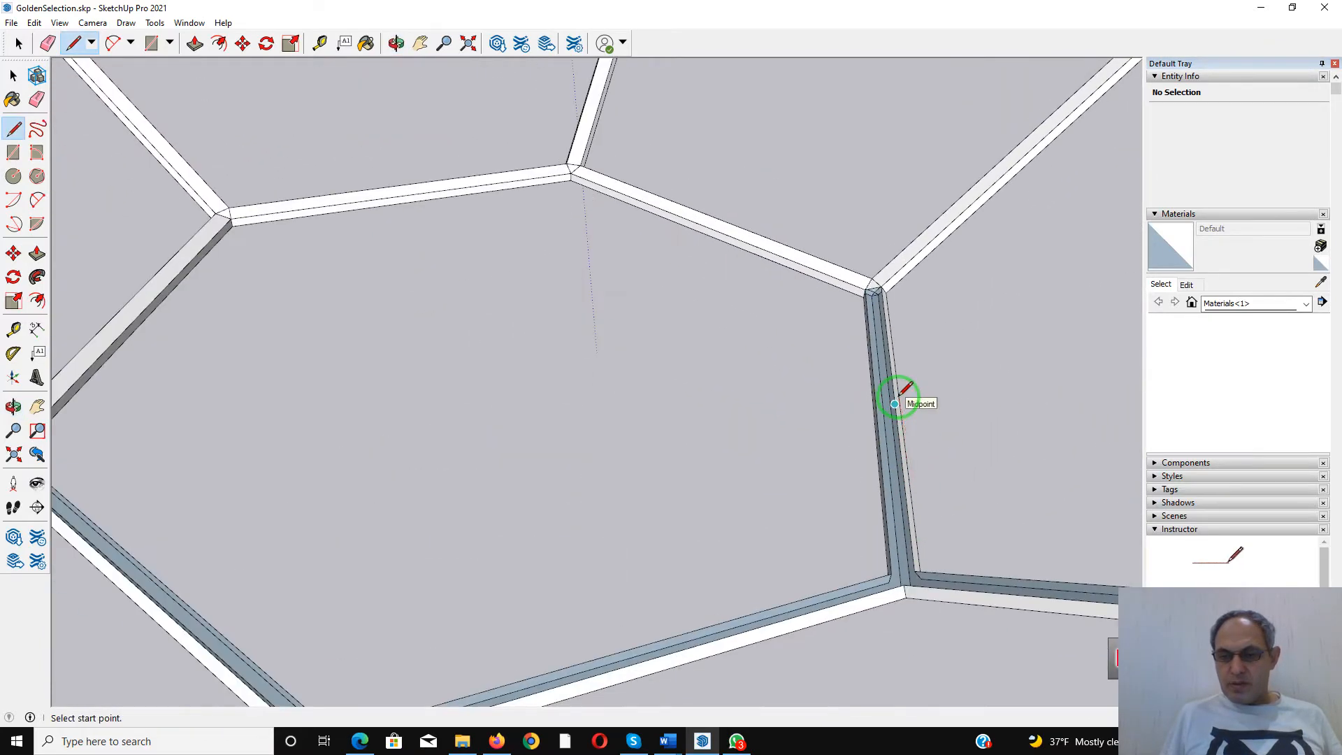
pyautogui.moveTo(922, 467); pyautogui.dragTo(846, 676, button='middle')
pyautogui.scroll(4, 916, 641)
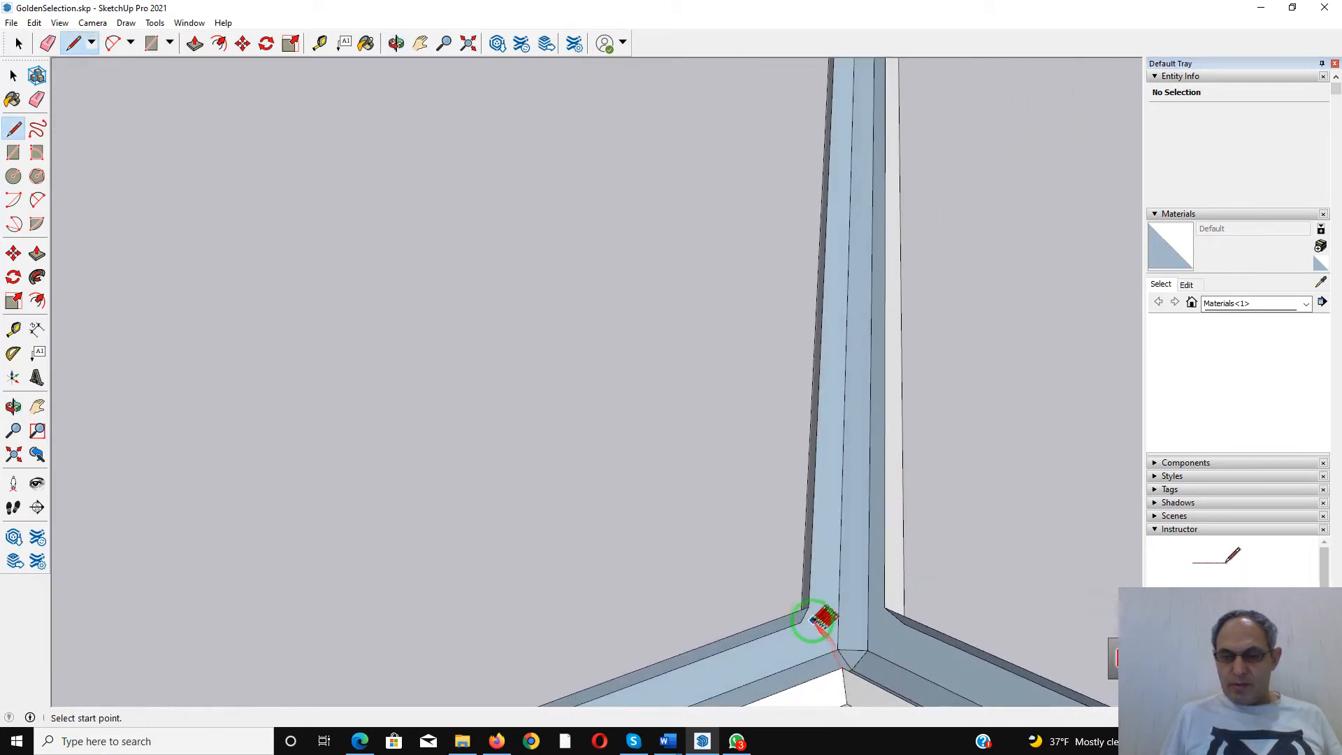
pyautogui.click(885, 606)
pyautogui.click(885, 606)
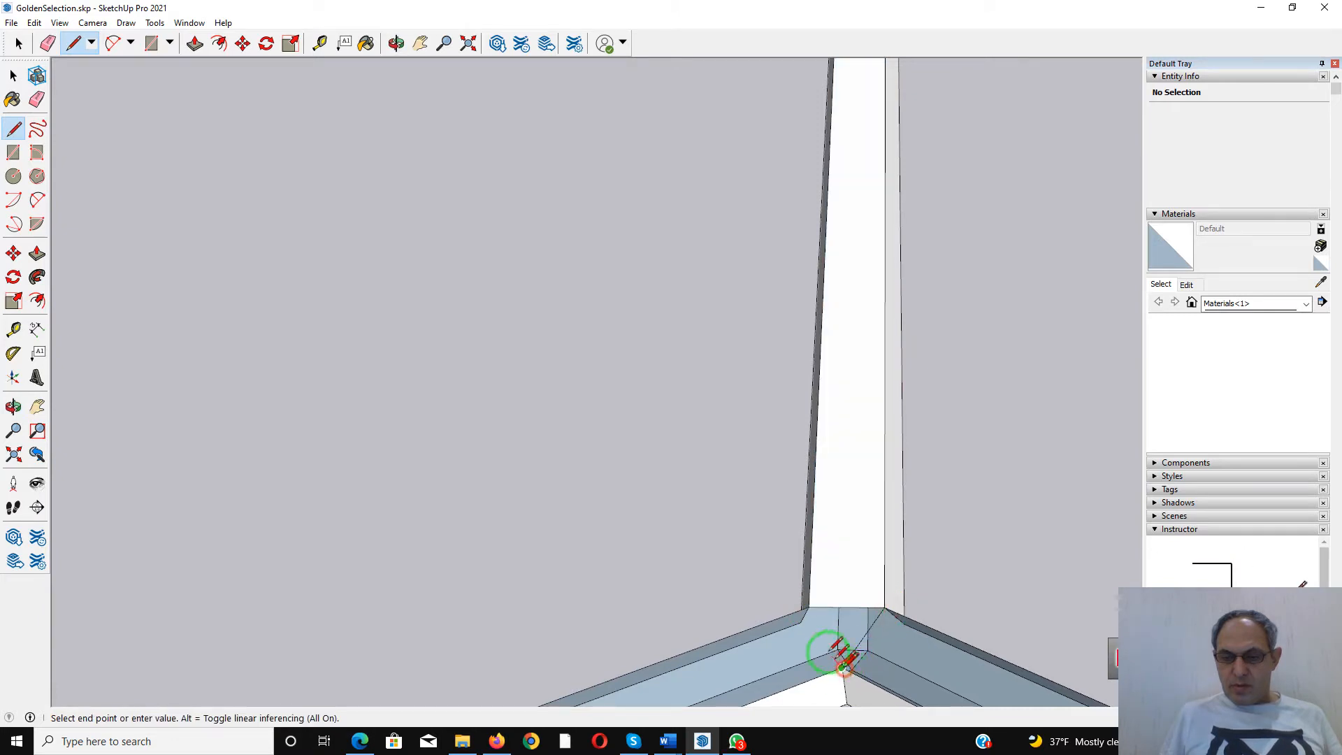
pyautogui.click(809, 607)
# Examine the corner endpoints of the uncapped joint at the far end of the open strut from several angles
pyautogui.moveTo(800, 583); pyautogui.dragTo(775, 463, button='middle')
pyautogui.scroll(-8, 776, 467)
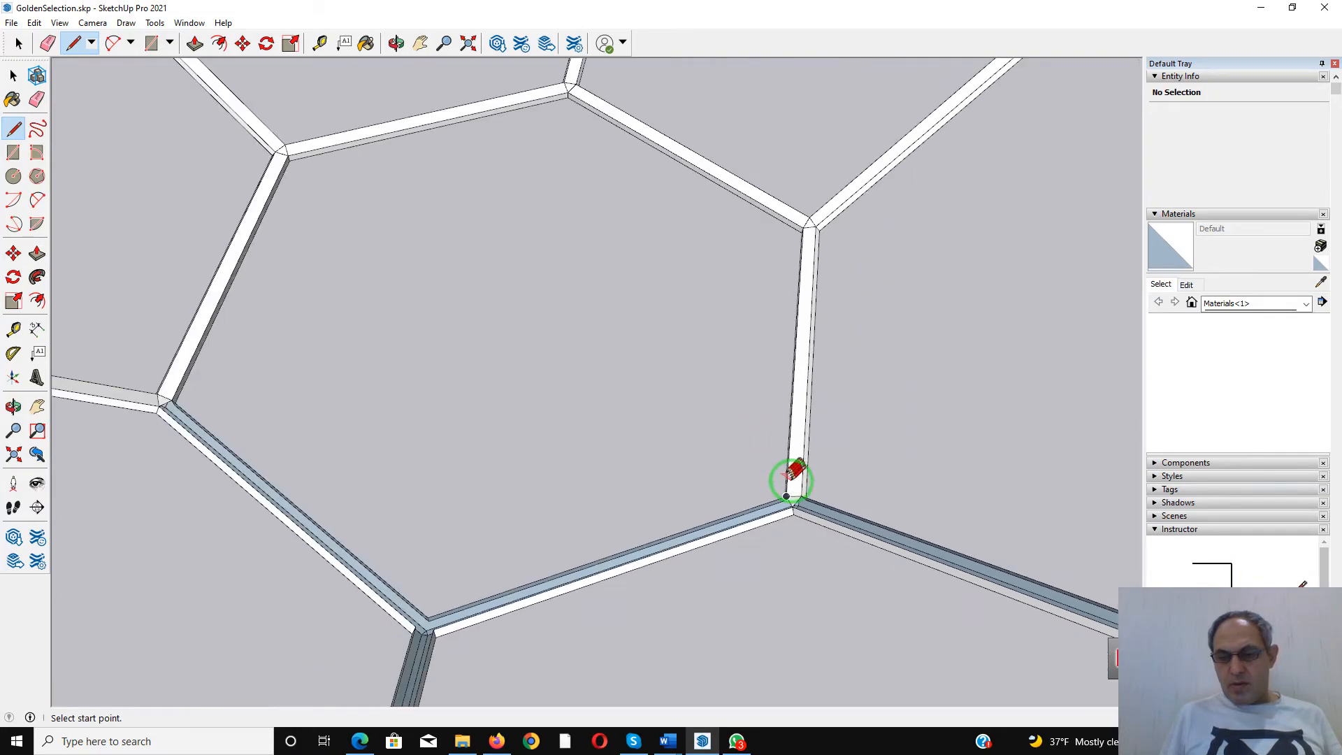
pyautogui.moveTo(816, 503); pyautogui.dragTo(902, 648, button='middle')
pyautogui.scroll(6, 902, 648)
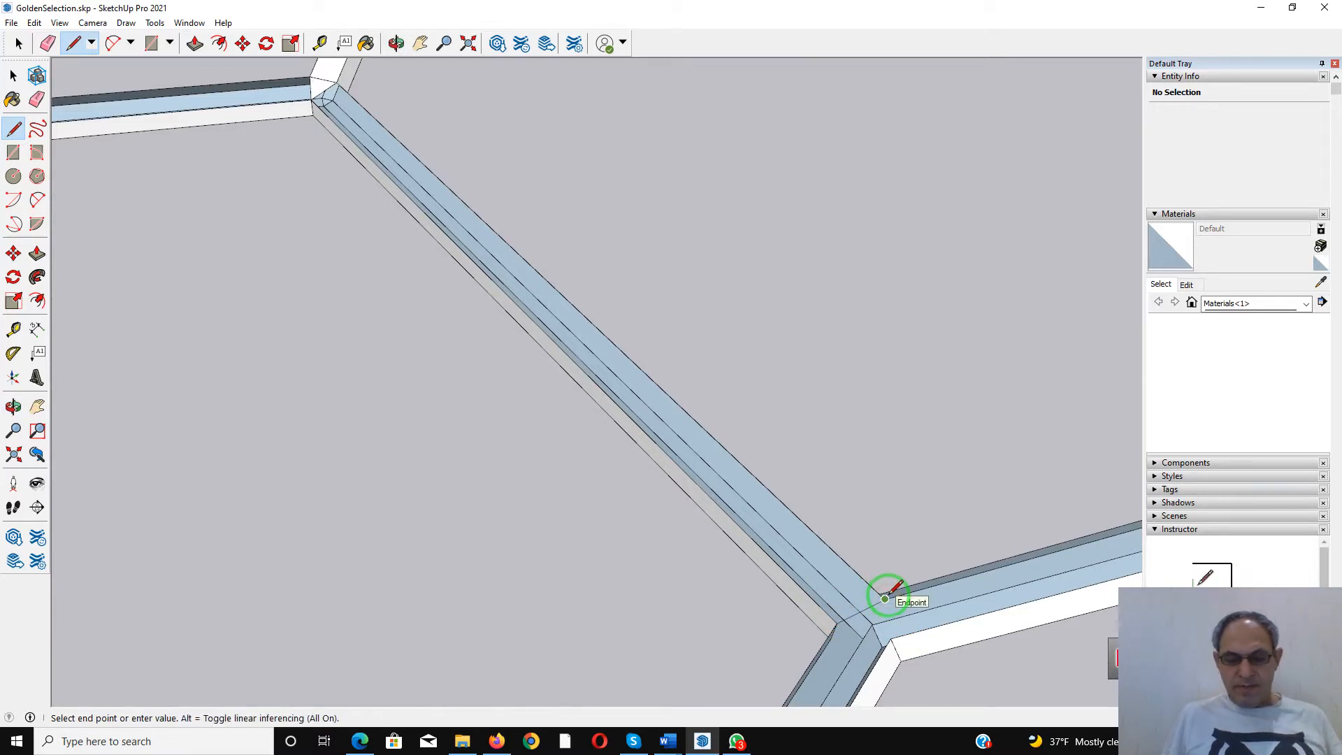
pyautogui.scroll(4, 886, 598)
pyautogui.moveTo(863, 614)
pyautogui.mouseDown(button='middle')
pyautogui.moveTo(809, 614)
pyautogui.moveTo(659, 539)
pyautogui.moveTo(924, 607)
pyautogui.moveTo(983, 695)
pyautogui.moveTo(659, 719)
pyautogui.mouseUp(button='middle')
pyautogui.press('l')
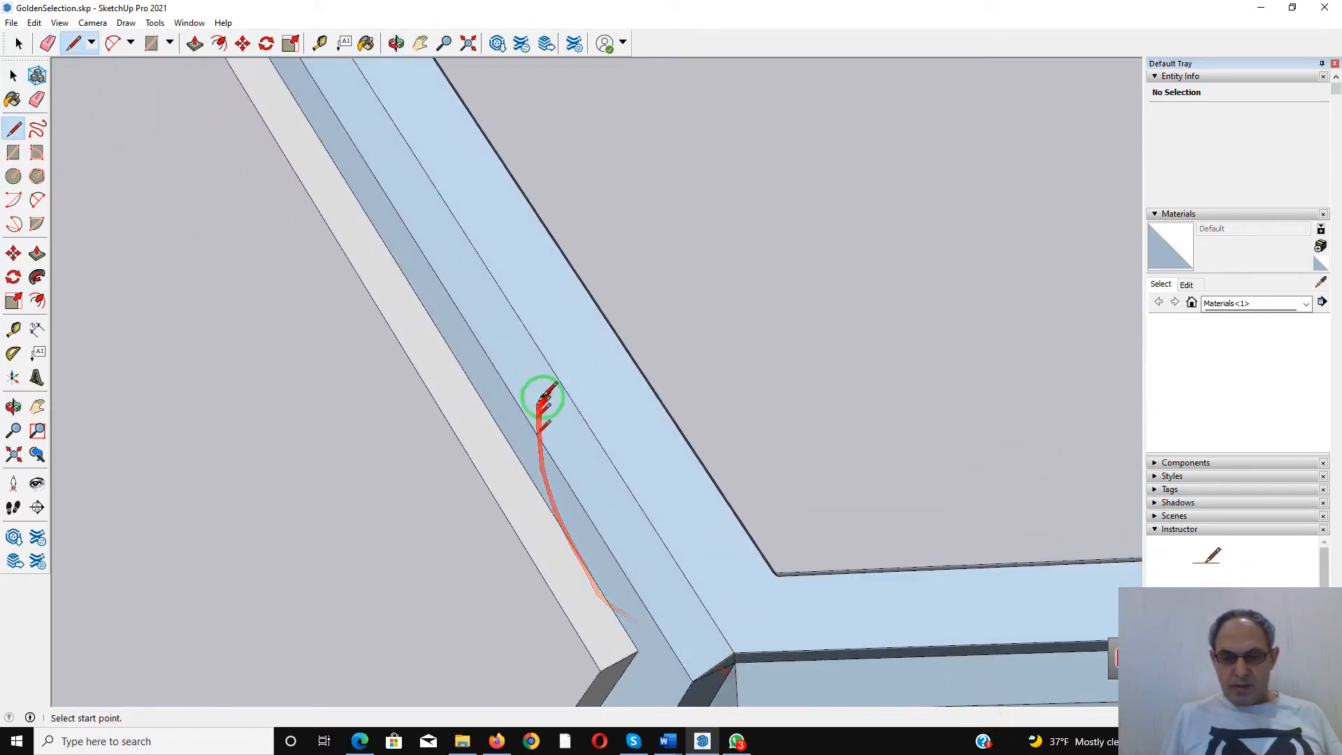
pyautogui.moveTo(539, 398)
pyautogui.mouseDown(button='middle')
pyautogui.moveTo(614, 502)
pyautogui.moveTo(665, 615)
pyautogui.moveTo(741, 681)
pyautogui.moveTo(760, 633)
pyautogui.mouseUp(button='middle')
pyautogui.moveTo(711, 608); pyautogui.dragTo(525, 448)
pyautogui.press('l')
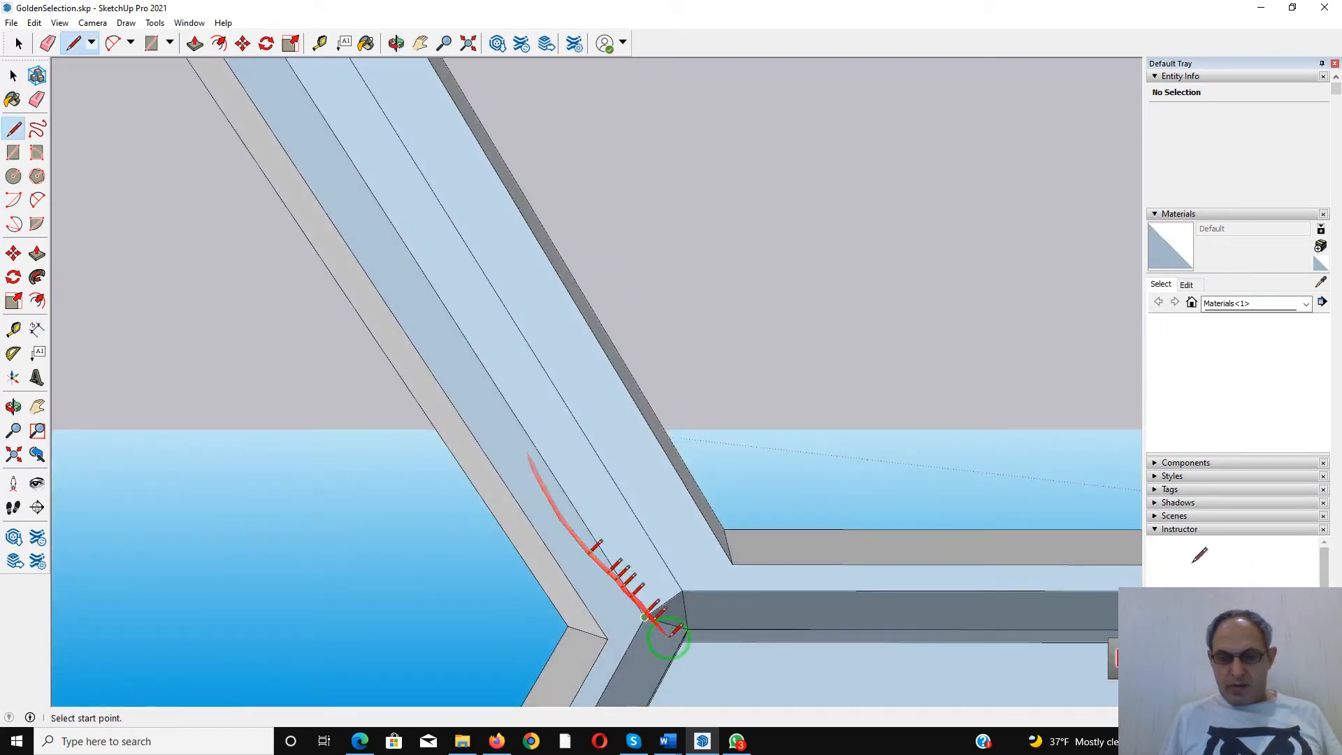
pyautogui.moveTo(659, 629)
pyautogui.mouseDown(button='middle')
pyautogui.moveTo(683, 641)
pyautogui.moveTo(701, 630)
pyautogui.moveTo(673, 565)
pyautogui.moveTo(671, 509)
pyautogui.moveTo(650, 572)
pyautogui.mouseUp(button='middle')
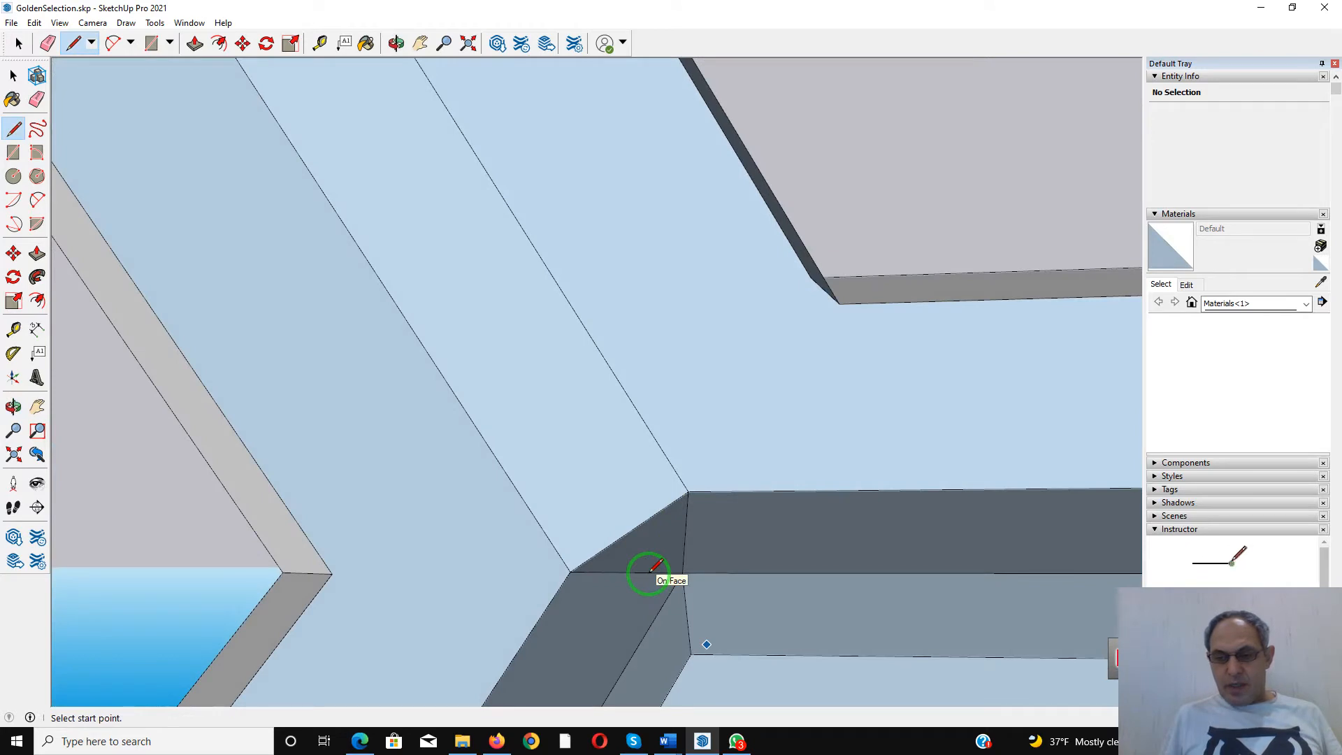
pyautogui.scroll(-3, 581, 384)
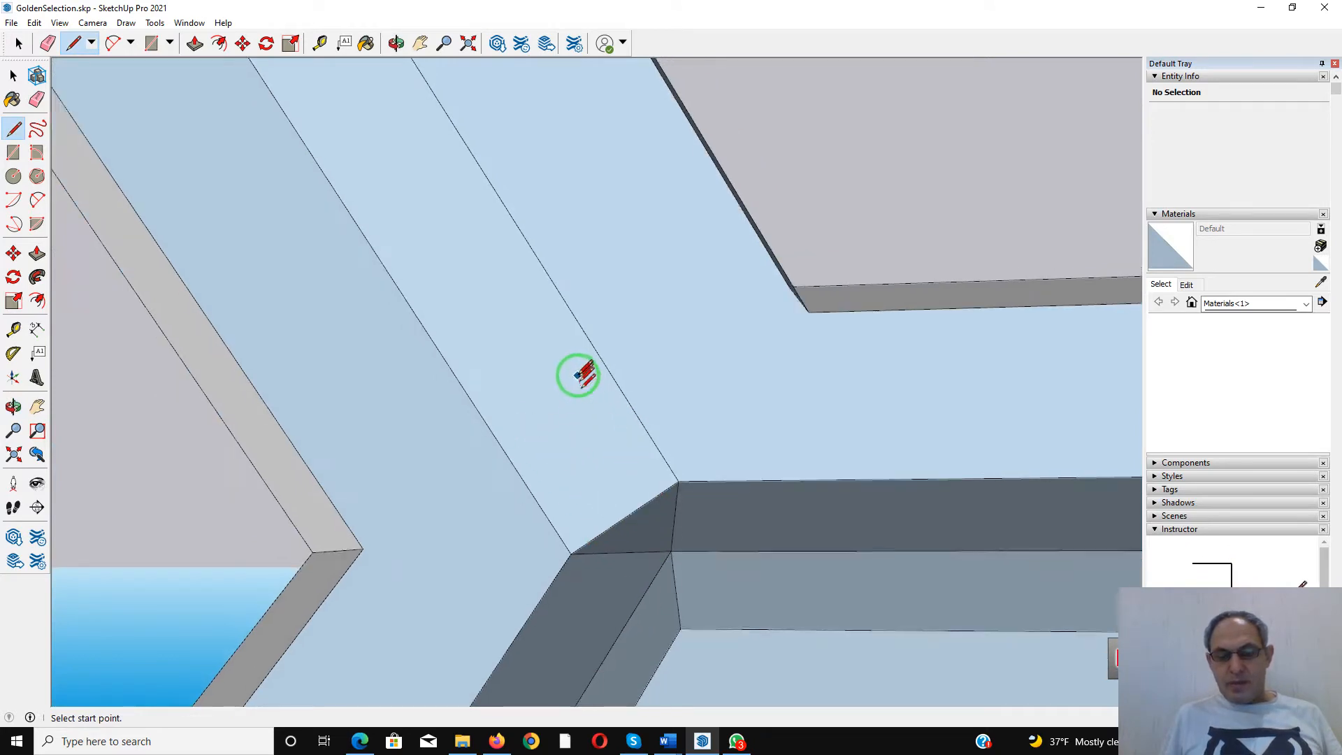
# Erase the protruding edges that meet at the inner point of the first three-way strut joint
pyautogui.click(48, 44)
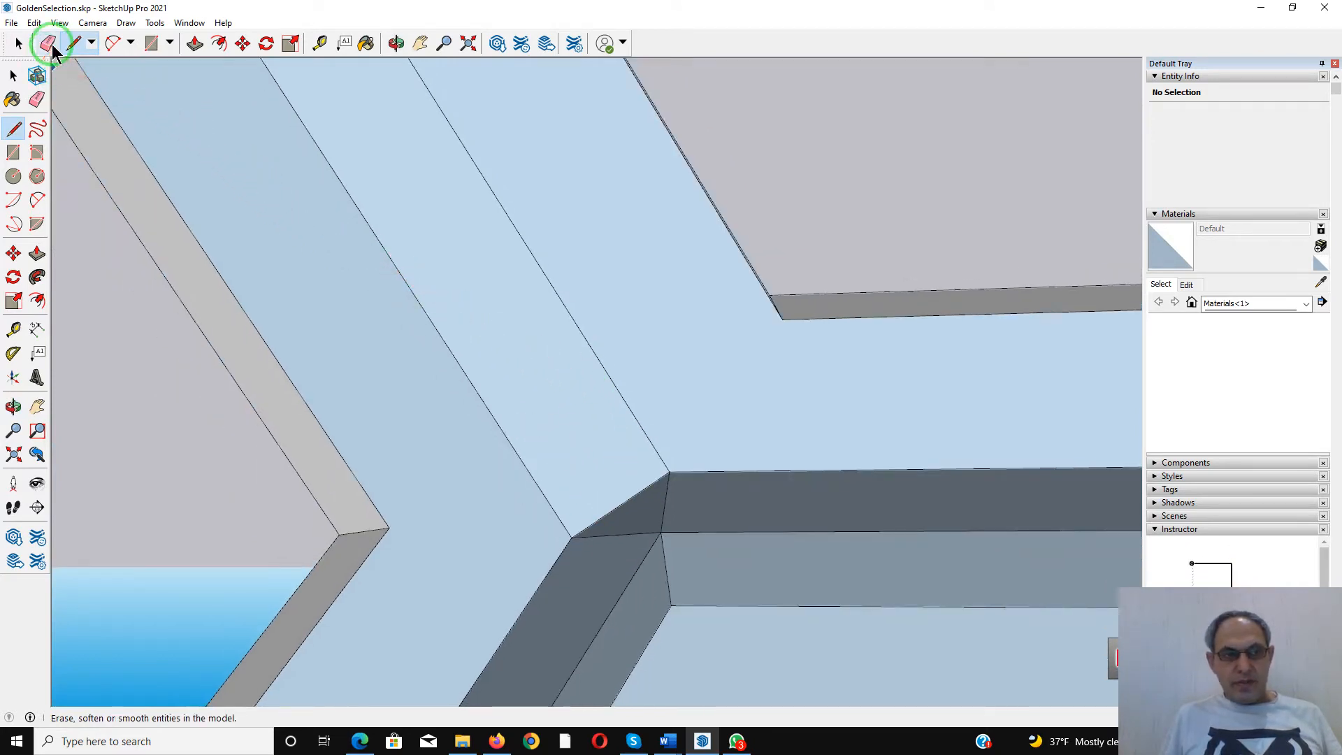
pyautogui.scroll(3, 696, 559)
pyautogui.scroll(2, 696, 559)
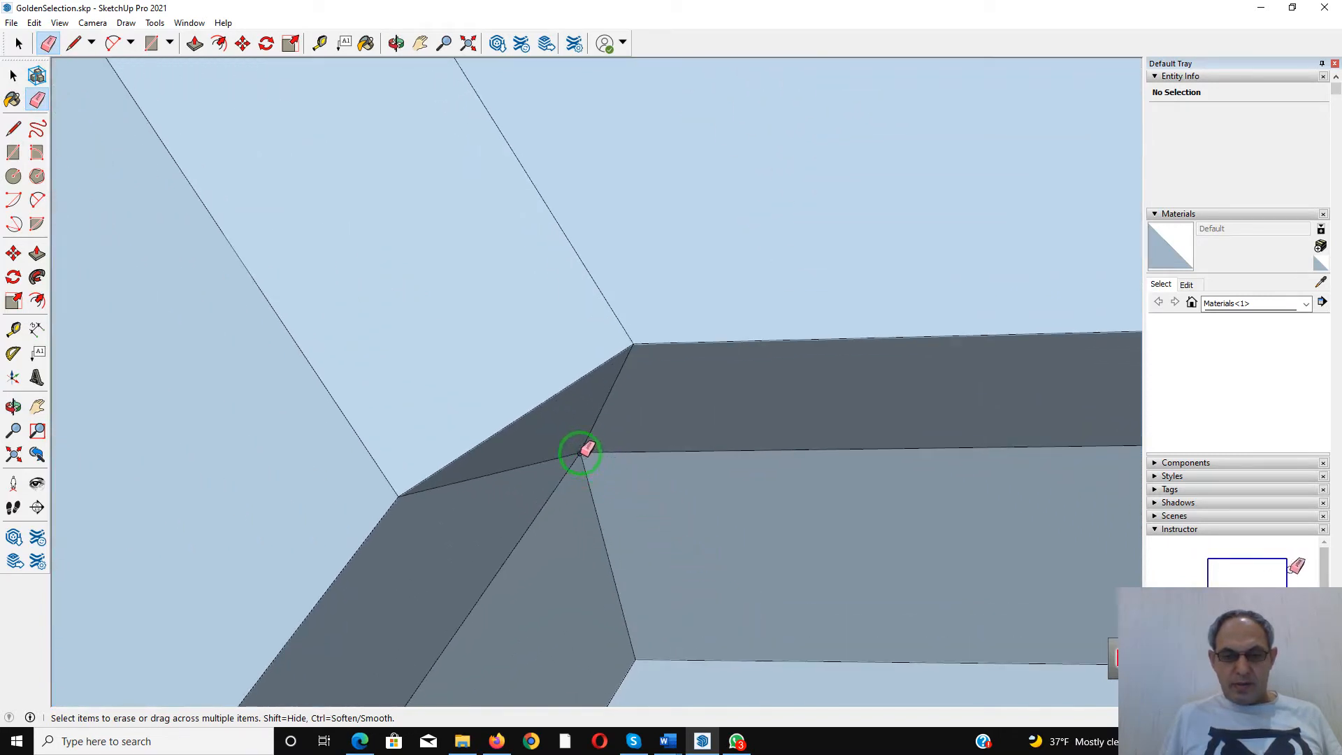
# Draw a closed triangle of lines connecting the three inner corners of the frame openings around the cleaned joint
pyautogui.scroll(-5, 580, 453)
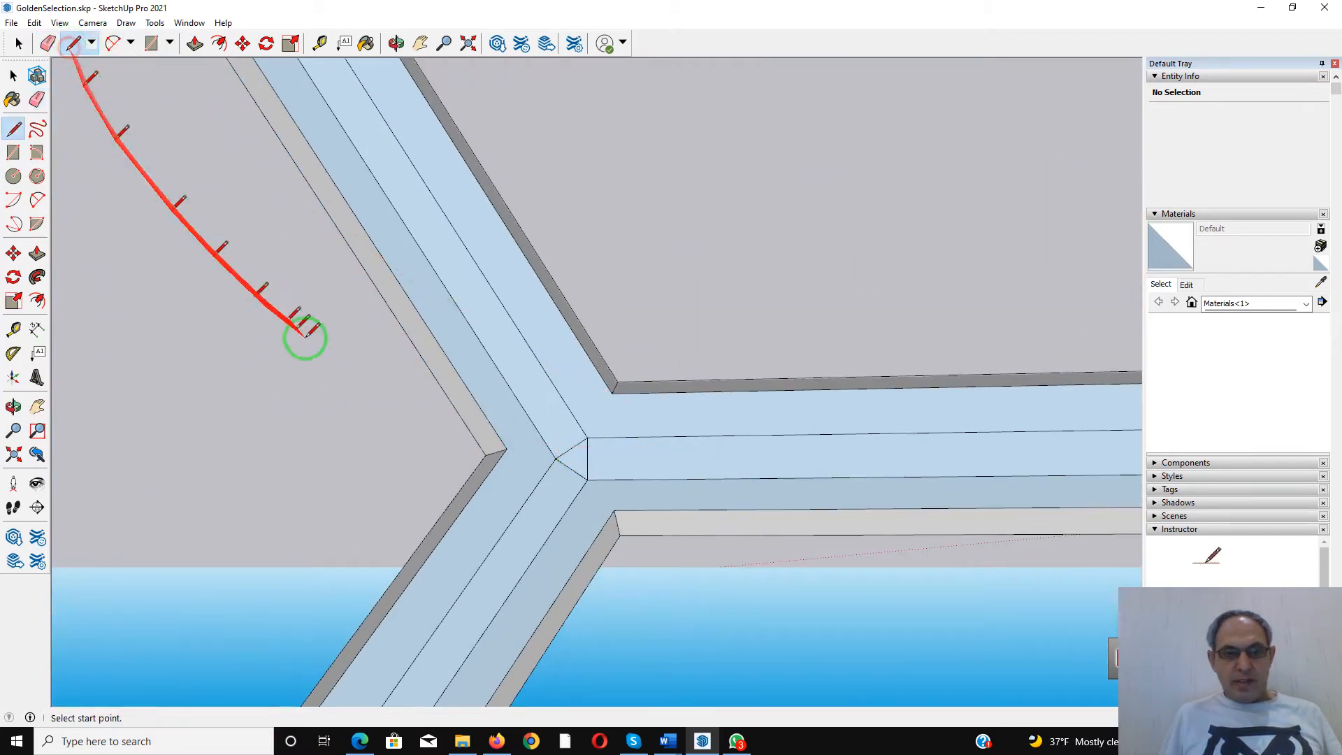
pyautogui.moveTo(506, 448); pyautogui.dragTo(433, 281, button='middle')
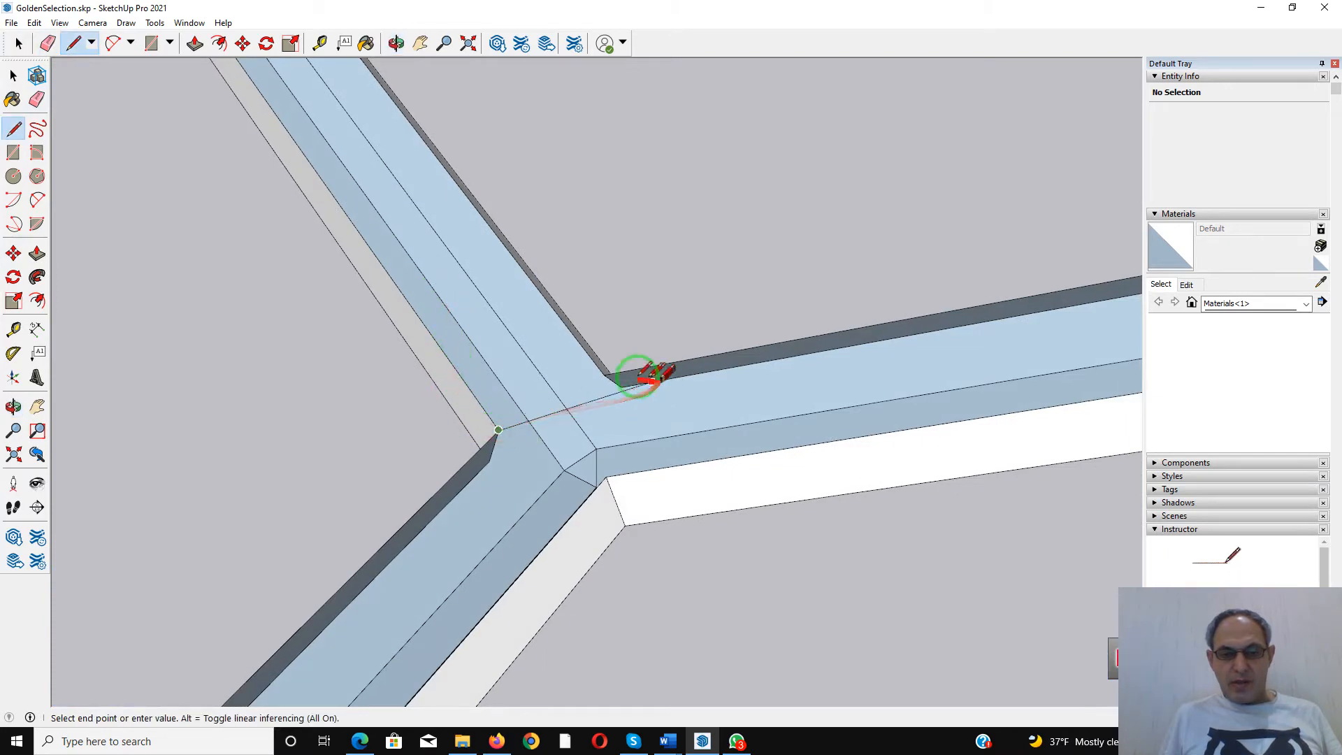
pyautogui.click(607, 372)
pyautogui.click(605, 374)
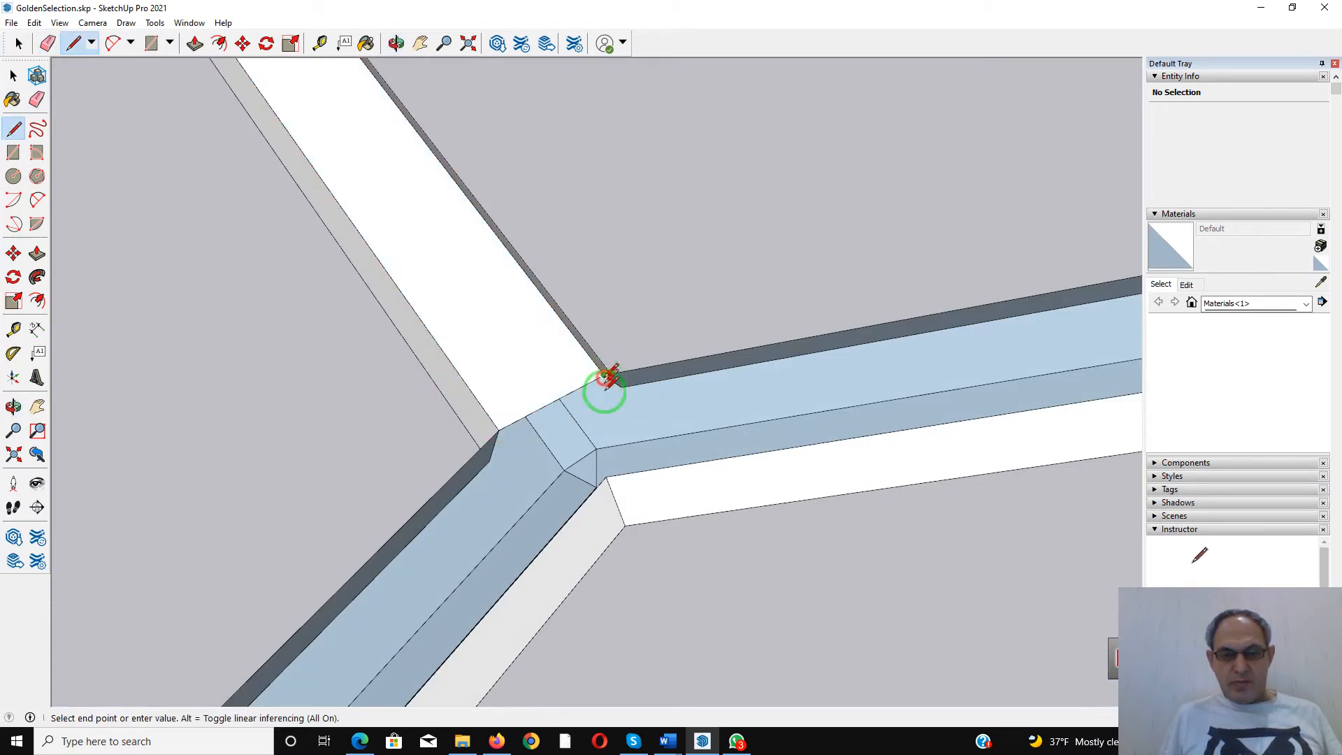
pyautogui.click(606, 477)
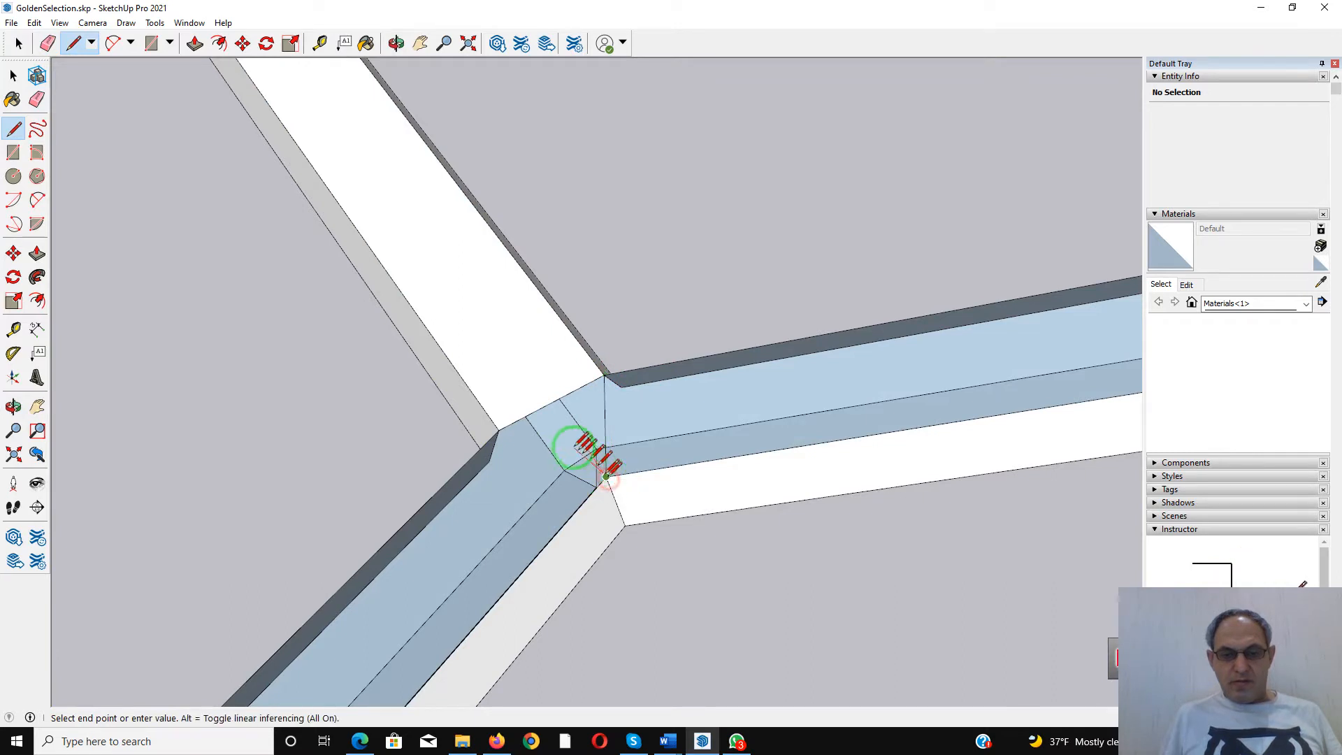
pyautogui.click(498, 429)
# Erase the protruding edges meeting at the inner point of the joint at the far end of the adjoining strut
pyautogui.scroll(-5, 498, 429)
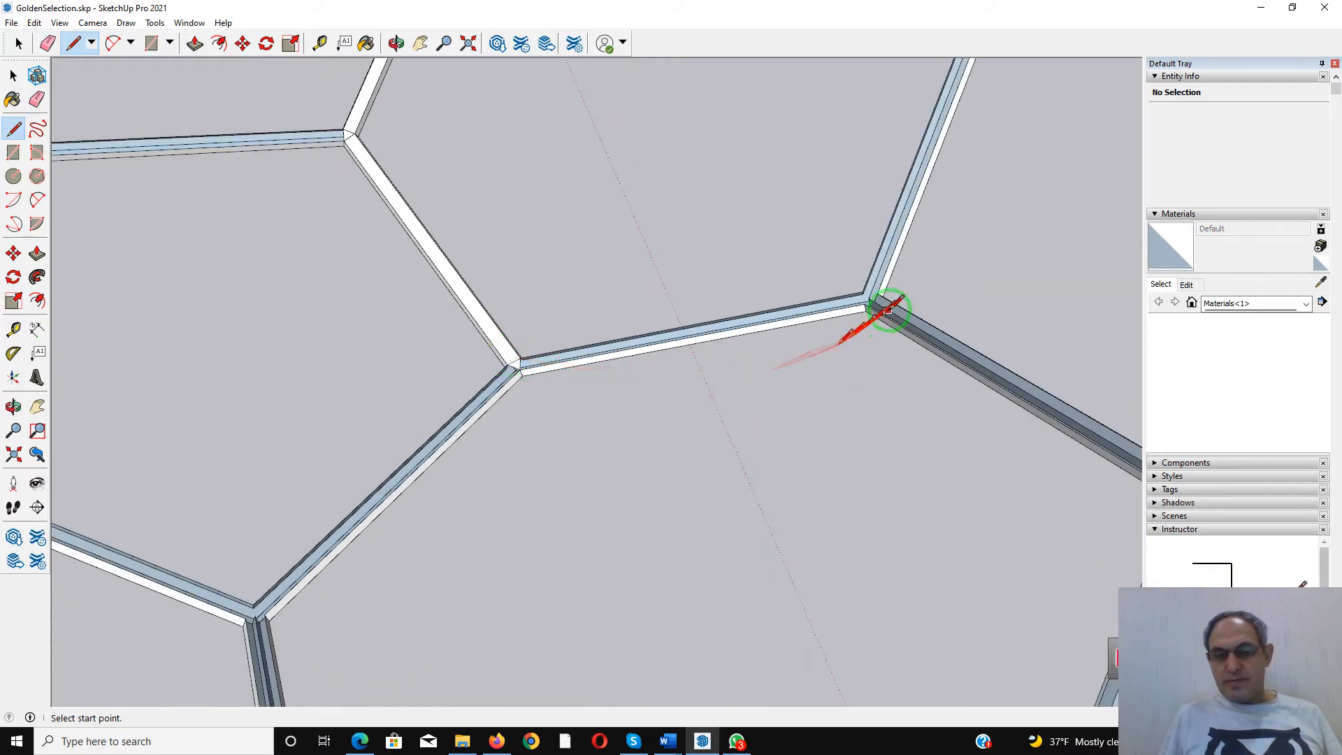
pyautogui.scroll(2, 897, 295)
pyautogui.scroll(2, 778, 307)
pyautogui.scroll(2, 790, 306)
pyautogui.moveTo(809, 305); pyautogui.dragTo(957, 410, button='middle')
pyautogui.scroll(3, 957, 410)
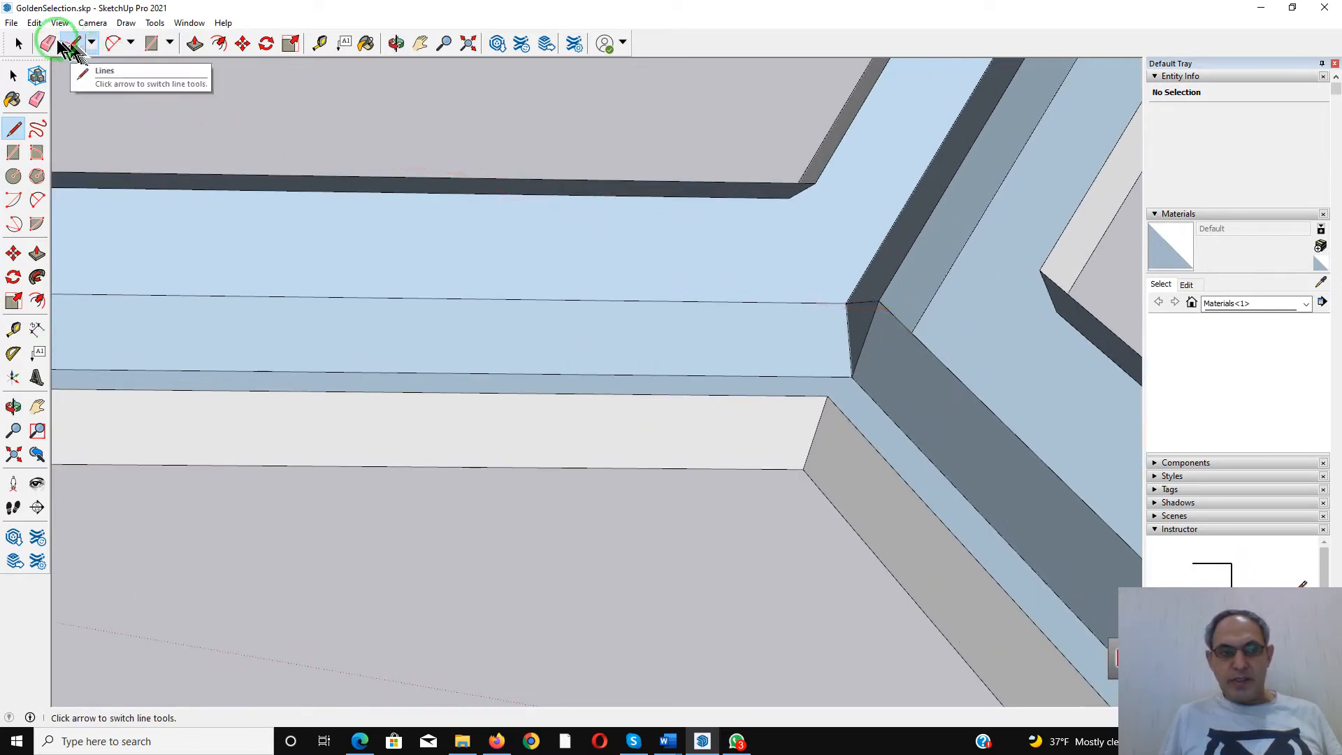
pyautogui.click(49, 44)
pyautogui.scroll(5, 920, 330)
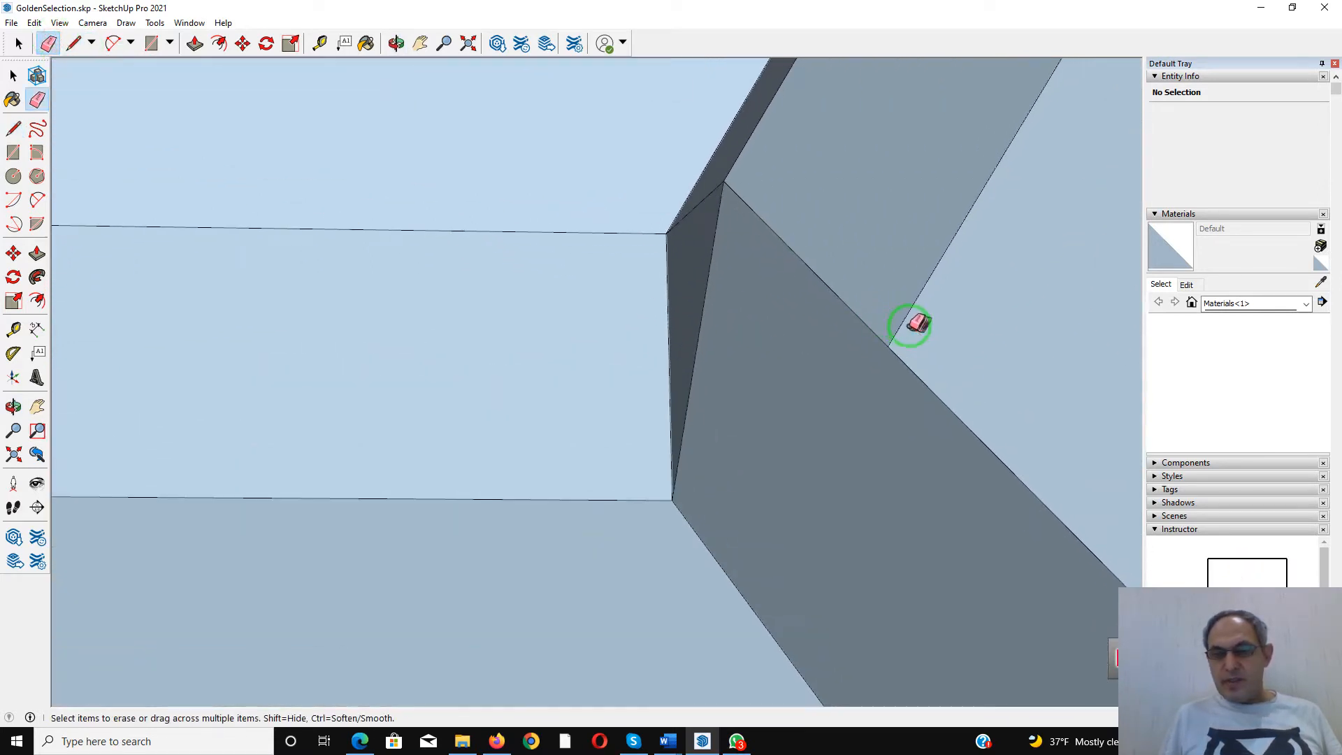
pyautogui.moveTo(755, 243); pyautogui.dragTo(755, 330, button='middle')
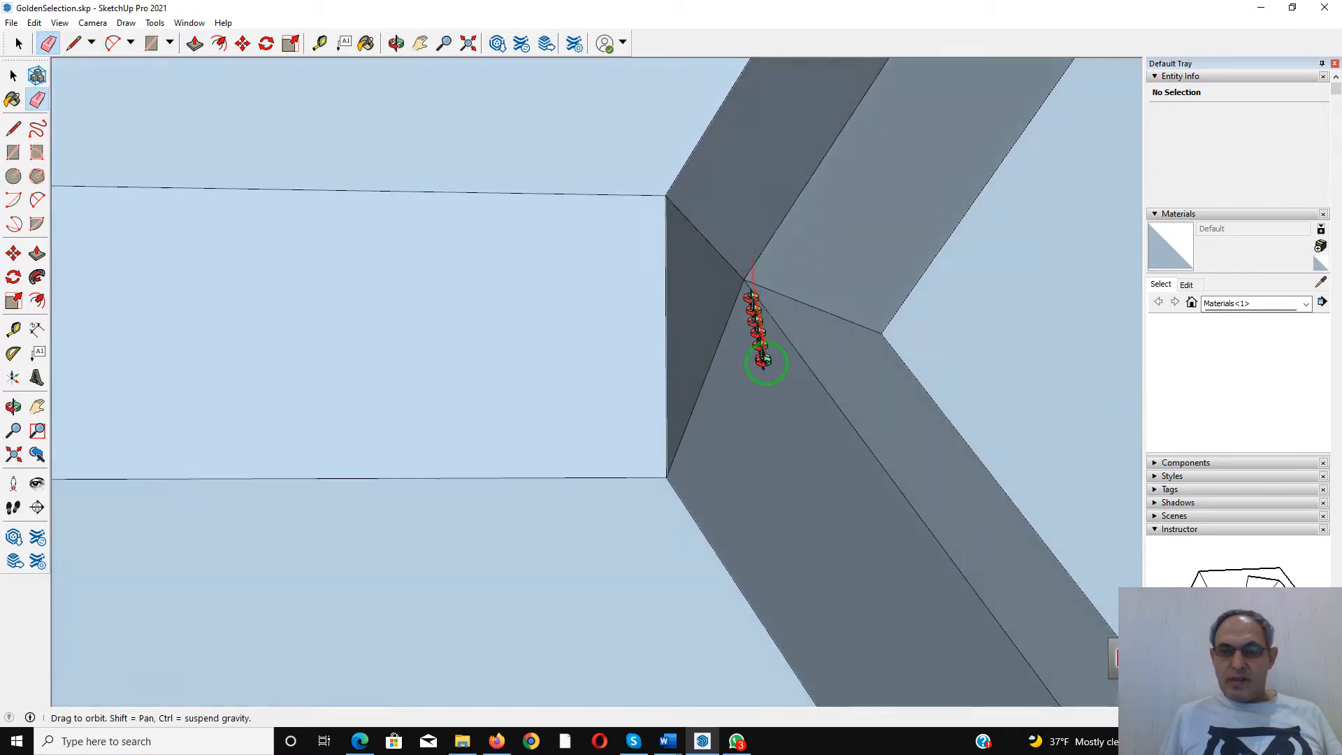
pyautogui.click(746, 280)
# Connect the three corners around this second joint with lines to cap it with a triangular face
pyautogui.scroll(-6, 743, 280)
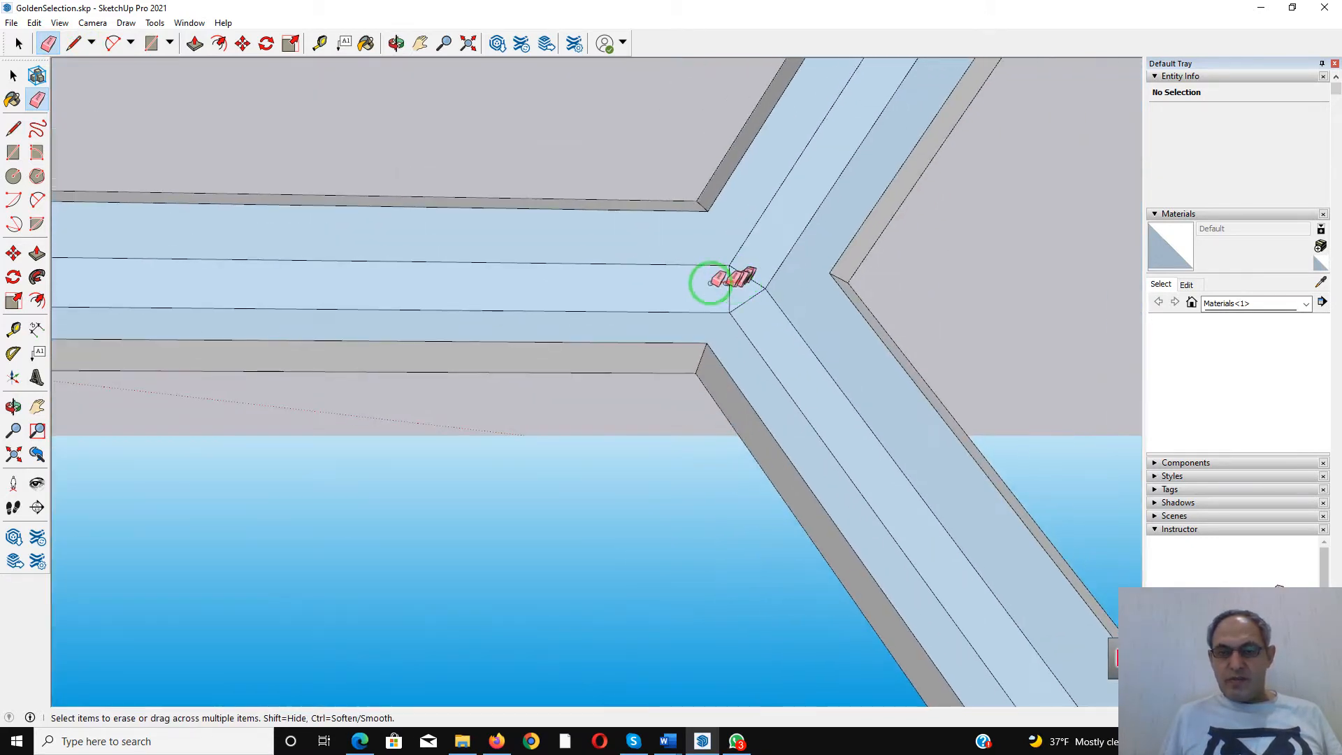
pyautogui.click(71, 44)
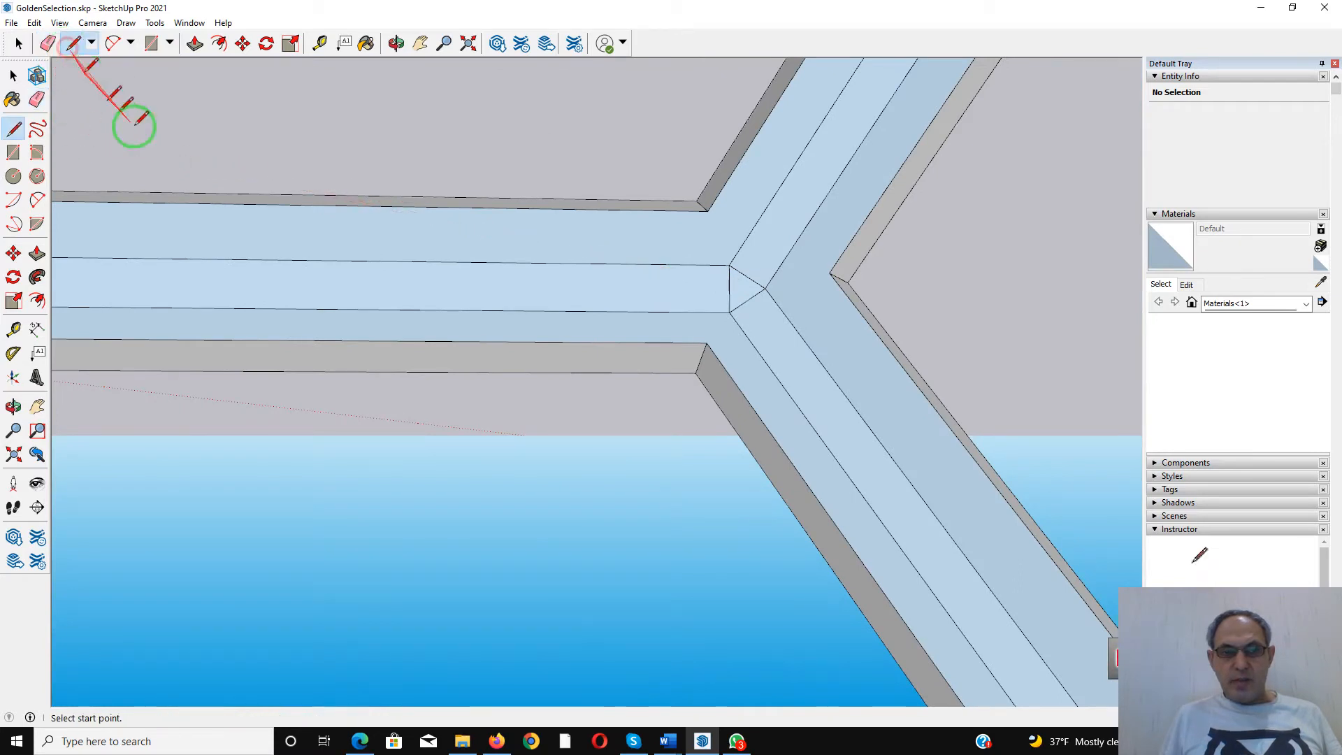
pyautogui.click(707, 342)
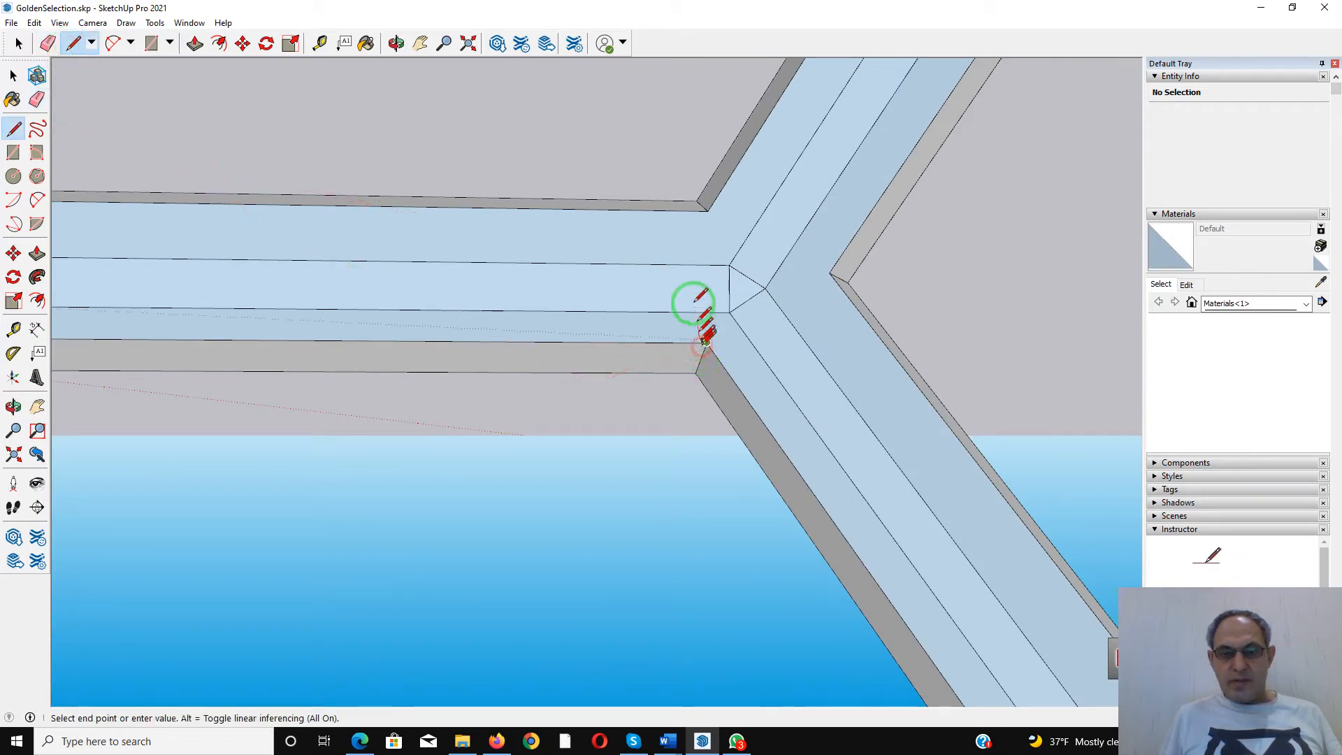
pyautogui.click(707, 209)
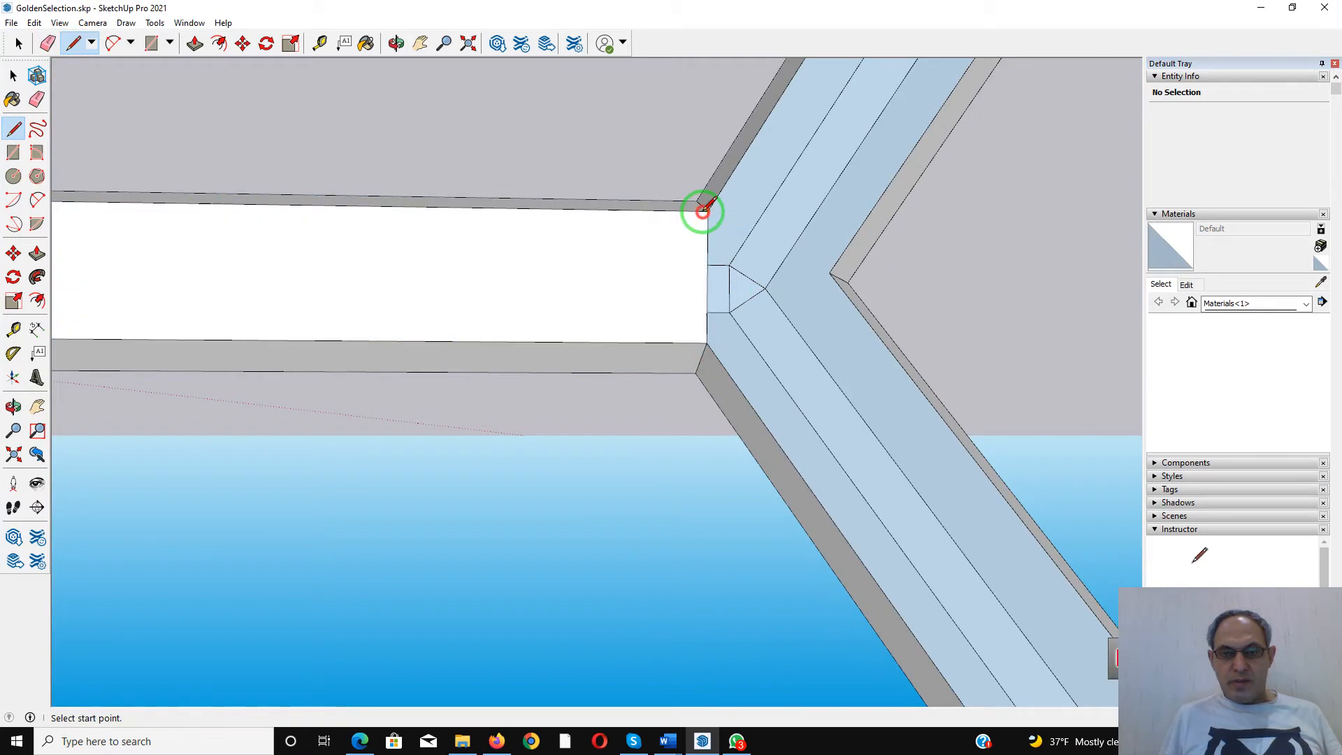
pyautogui.click(708, 210)
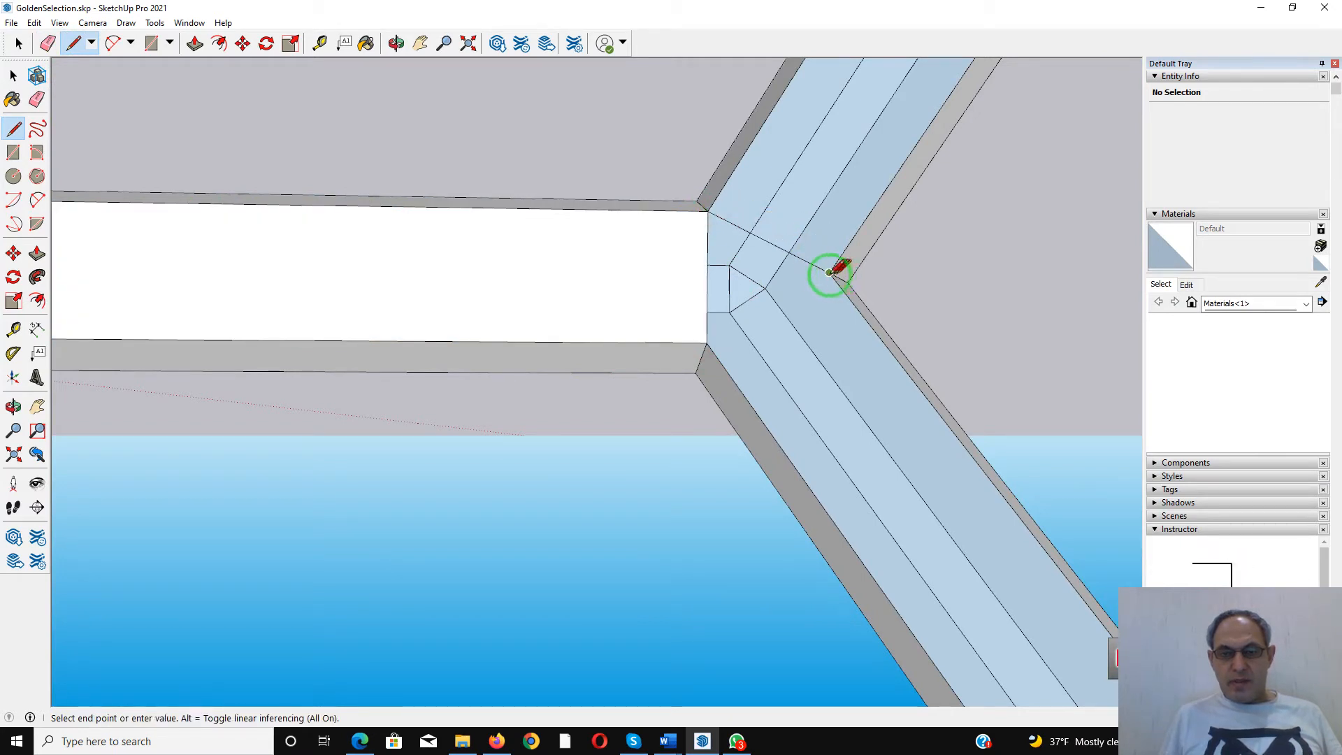
pyautogui.click(706, 342)
# Erase the protruding edges at the inner point of the next joint down along the frame
pyautogui.scroll(-8, 563, 227)
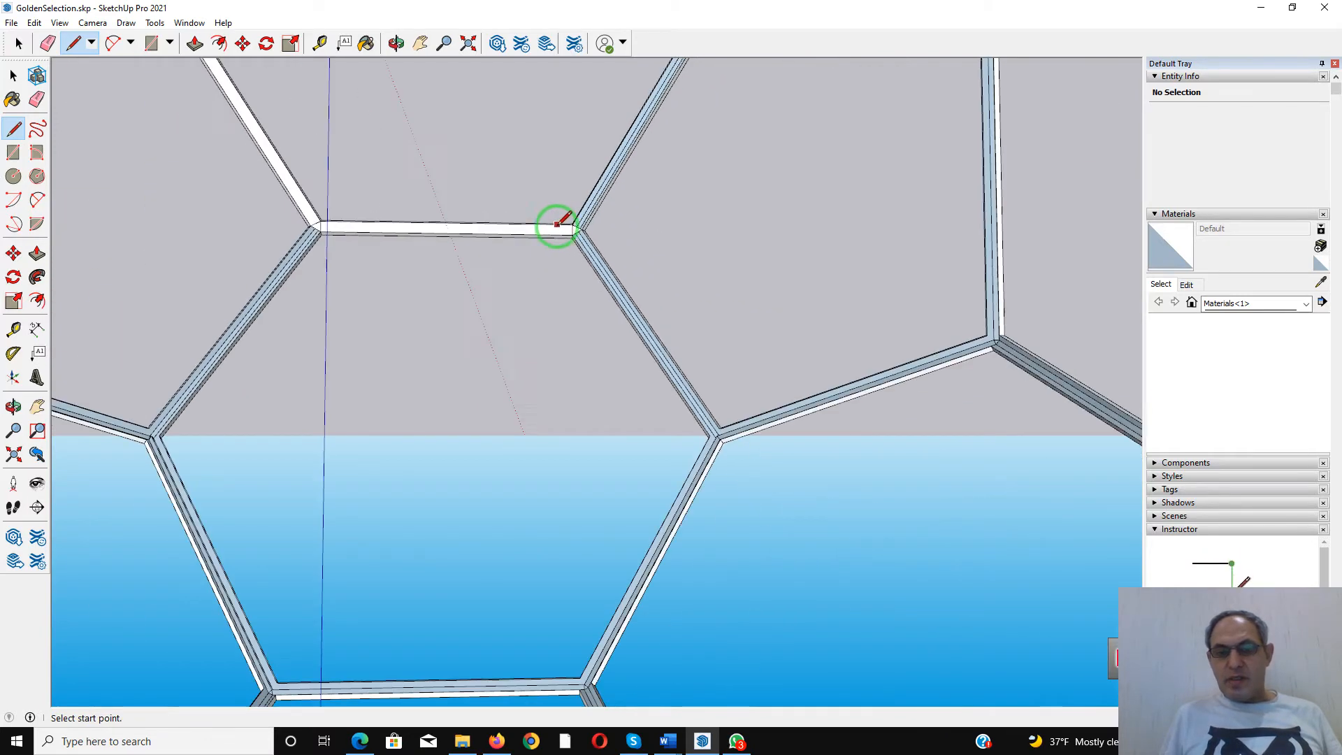
pyautogui.scroll(6, 717, 438)
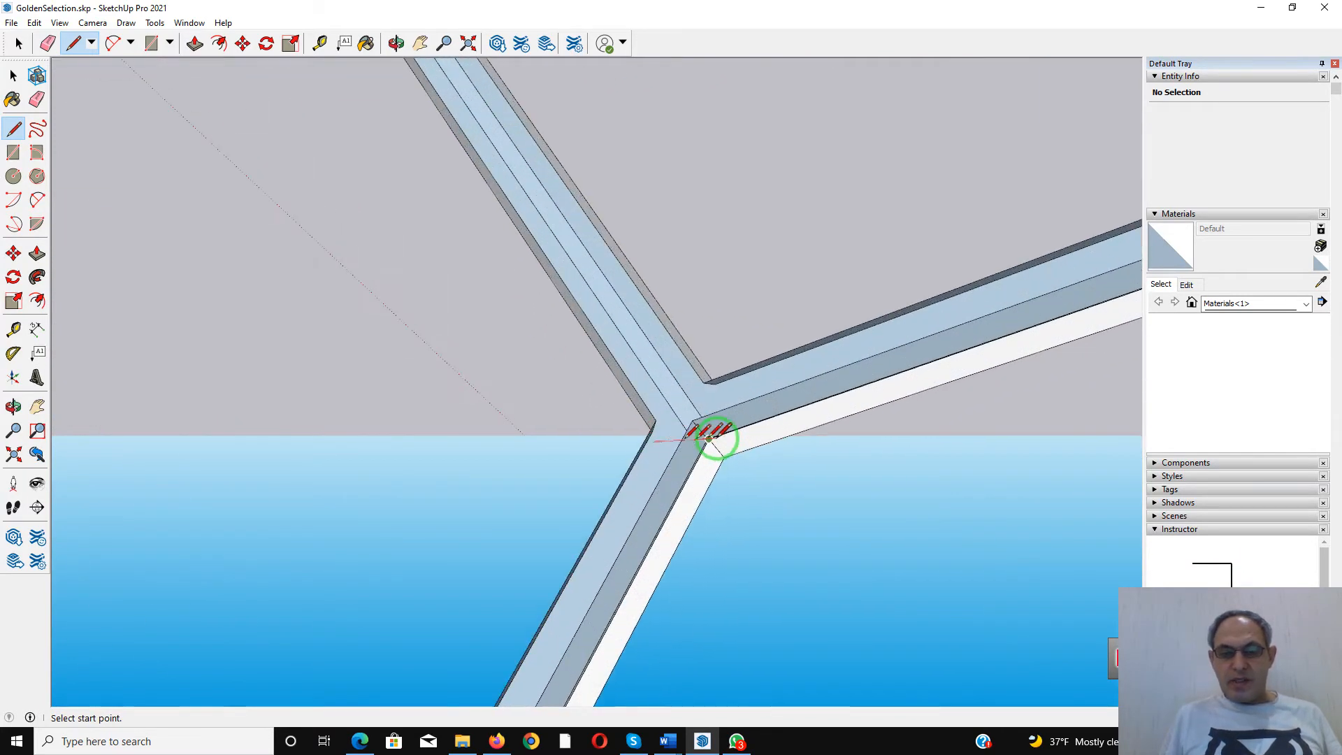
pyautogui.scroll(2, 713, 439)
pyautogui.moveTo(719, 440); pyautogui.dragTo(694, 455, button='middle')
pyautogui.moveTo(654, 398); pyautogui.dragTo(673, 451, button='middle')
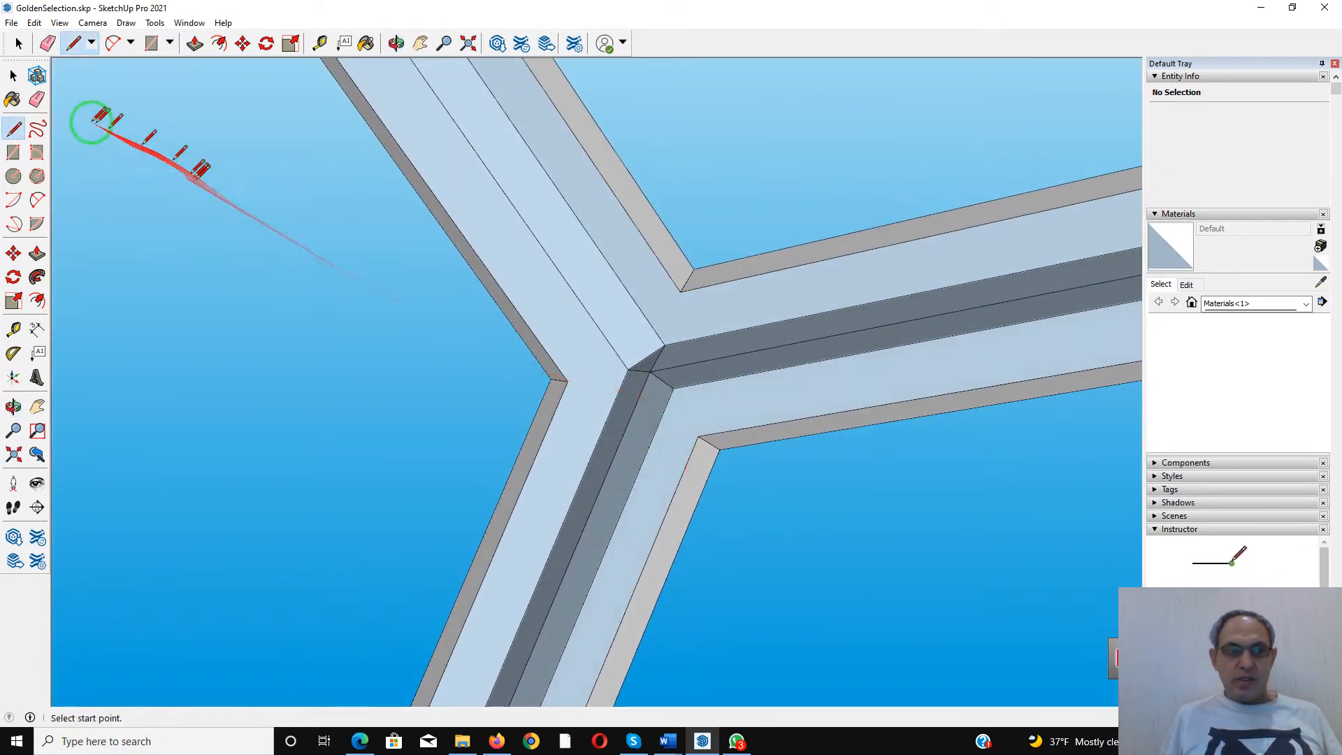
pyautogui.click(48, 44)
pyautogui.scroll(3, 762, 416)
pyautogui.scroll(1, 765, 415)
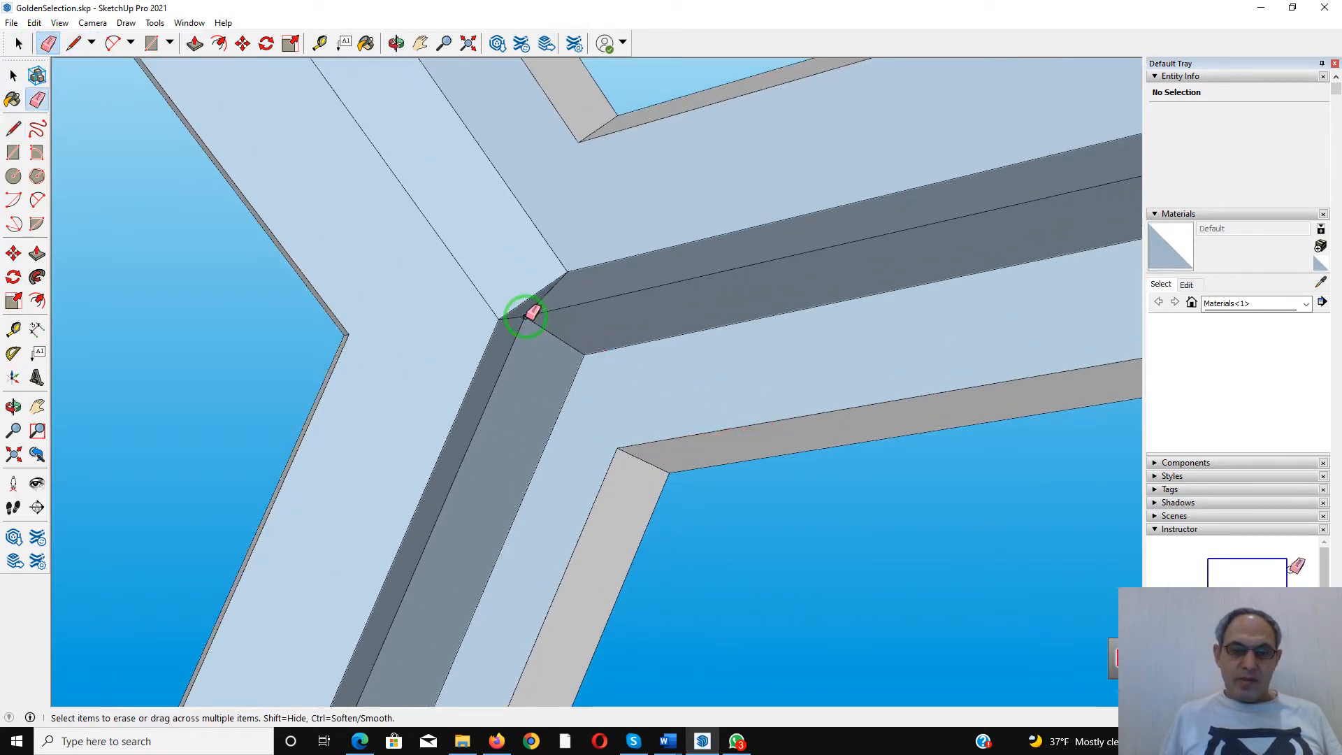
pyautogui.click(527, 317)
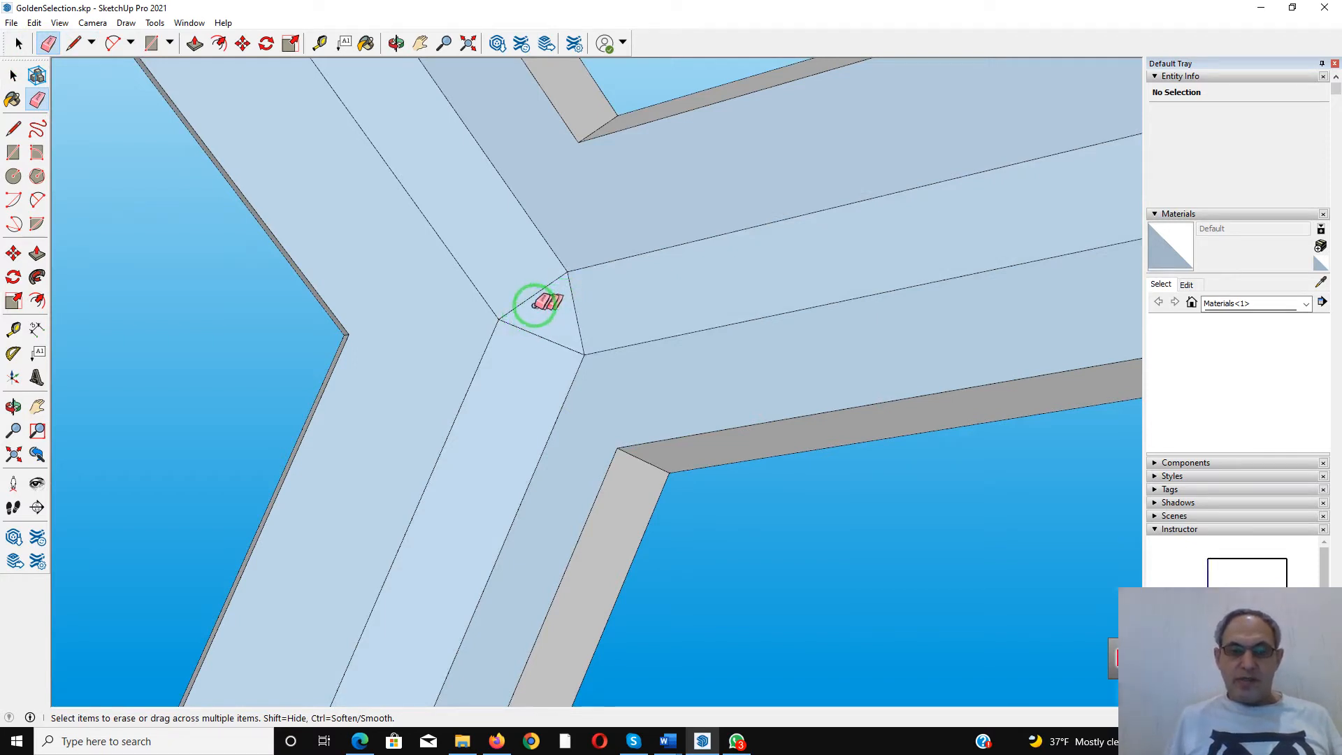
# Draw a triangle of lines between the three opening corners of this third joint to cap it with a face
pyautogui.scroll(-3, 538, 302)
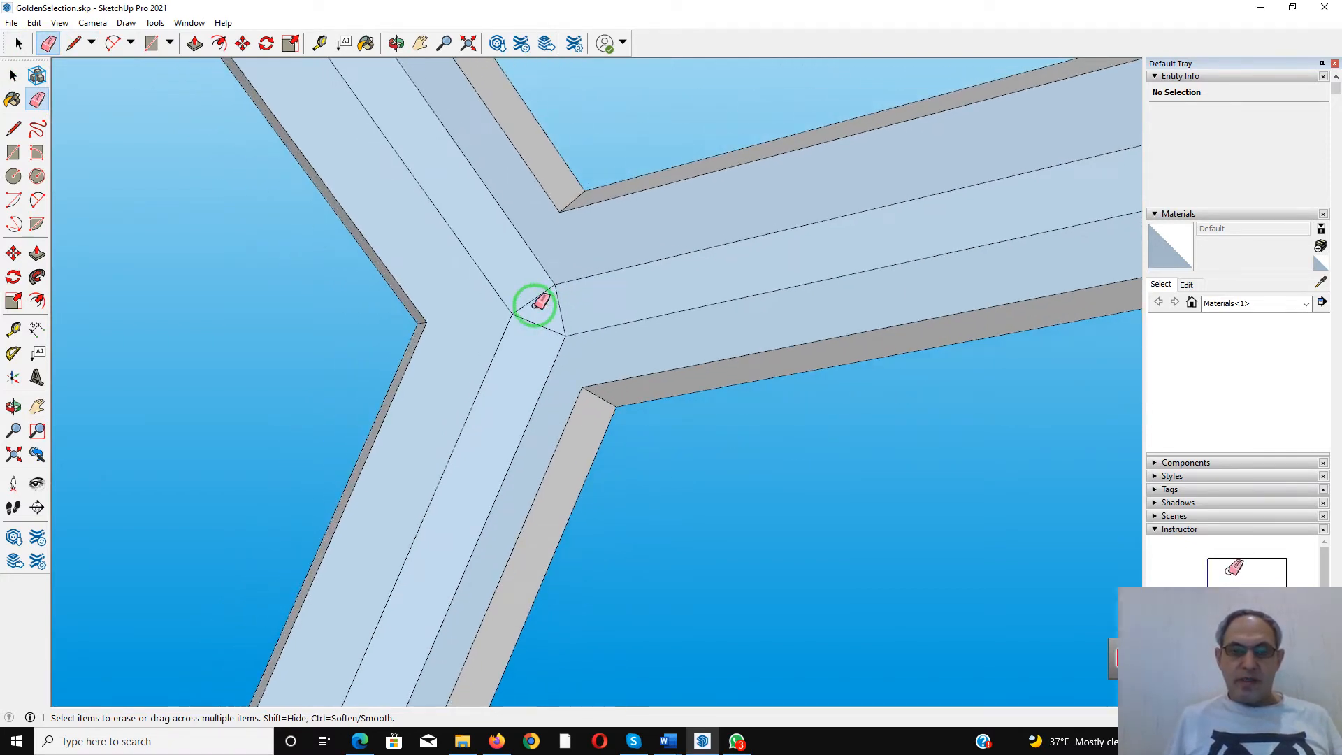
pyautogui.click(73, 45)
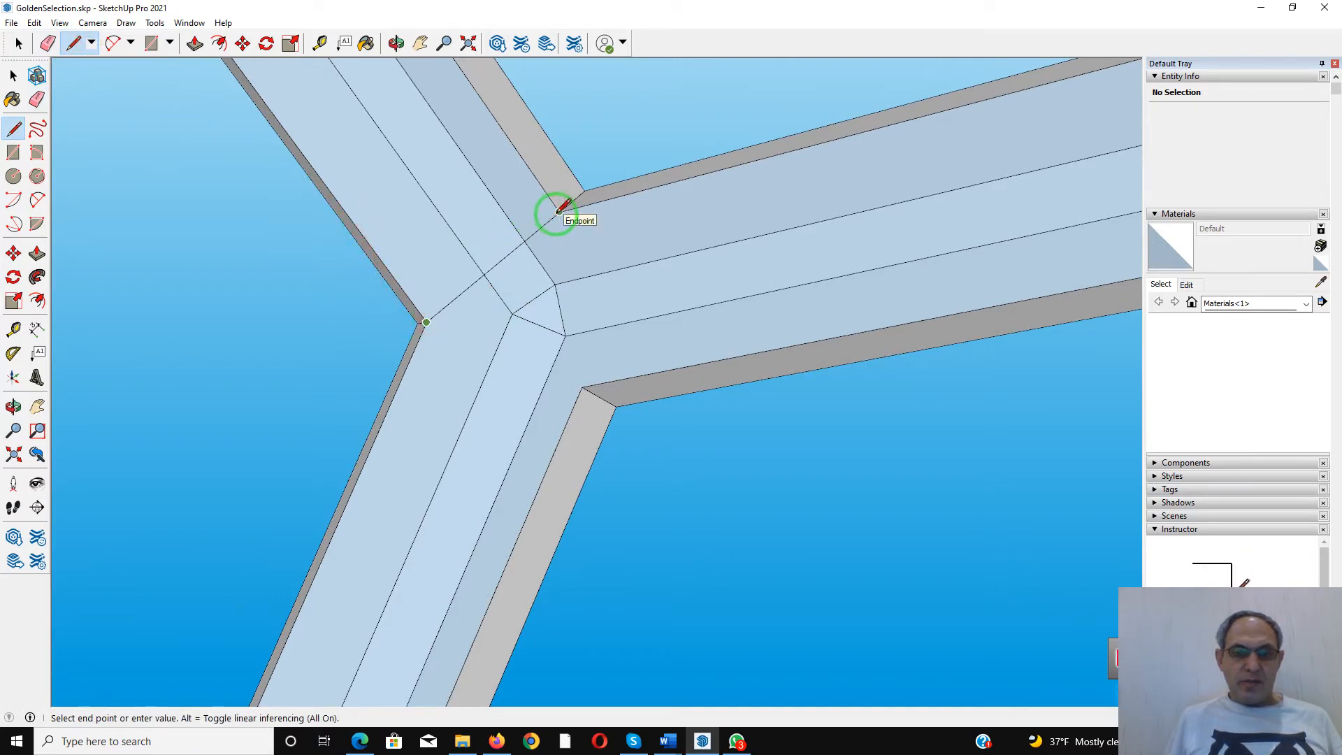
pyautogui.click(558, 211)
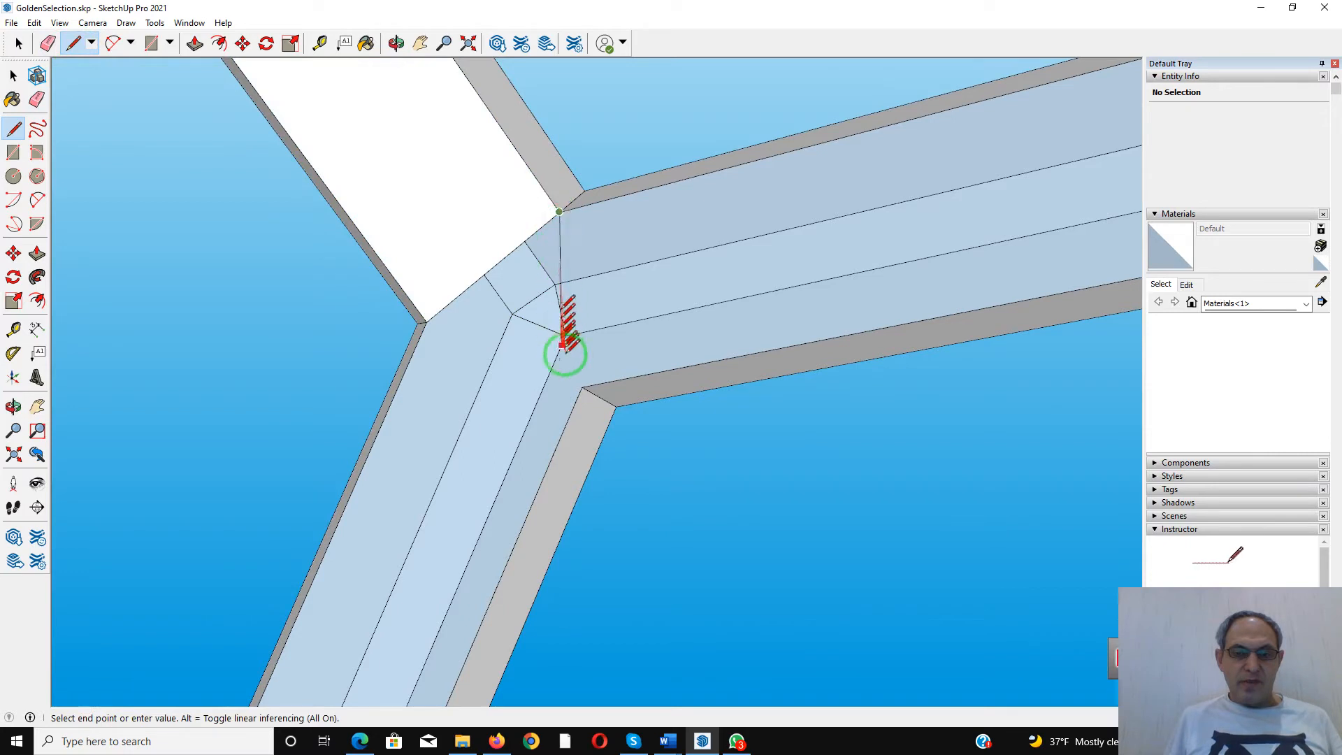
pyautogui.click(582, 388)
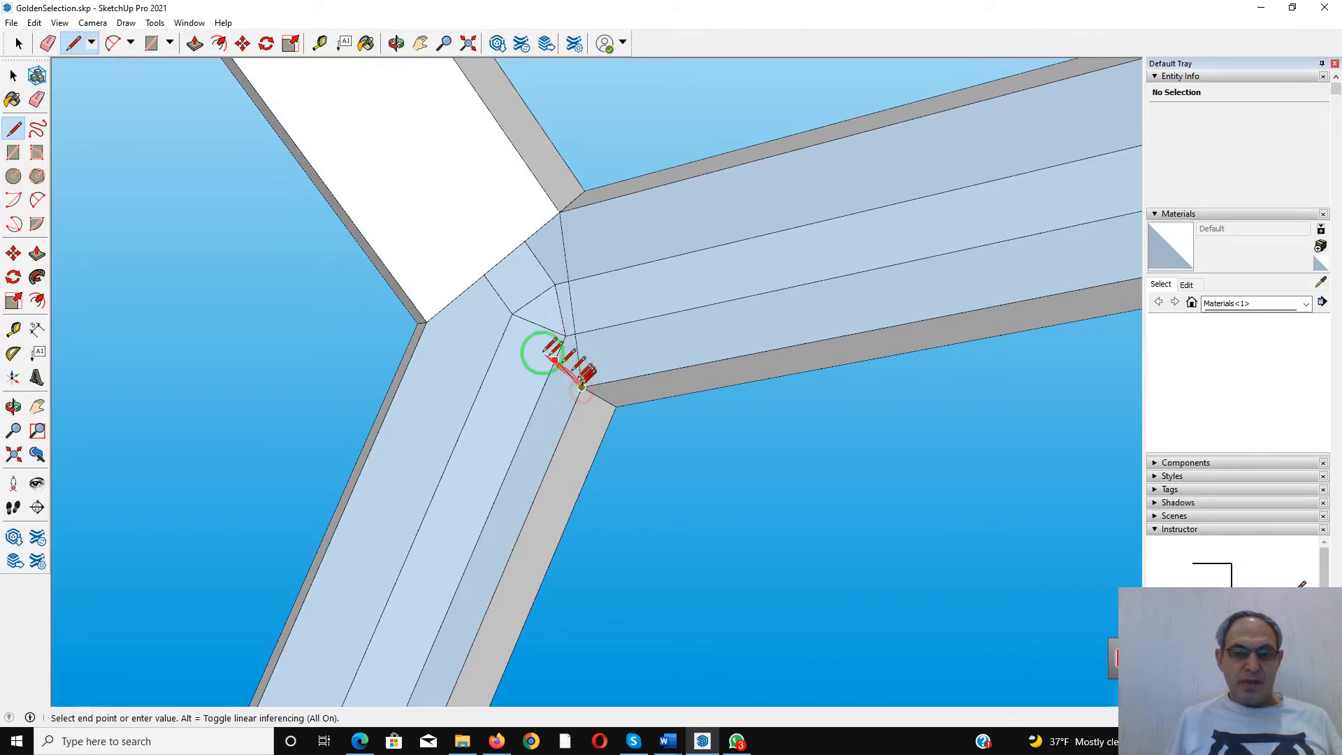
pyautogui.click(433, 323)
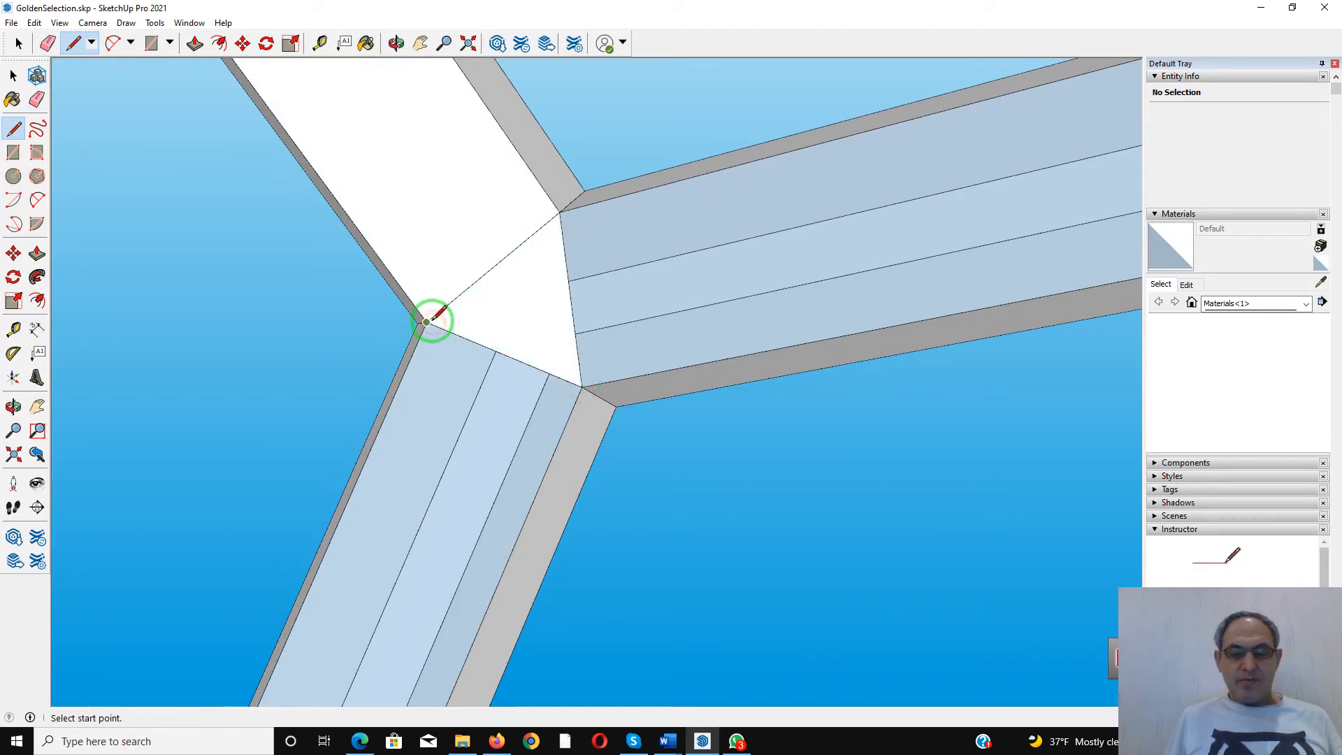
# Erase the protruding edges at the inner point of the joint at the other end of the next uncapped strut
pyautogui.scroll(-6, 433, 315)
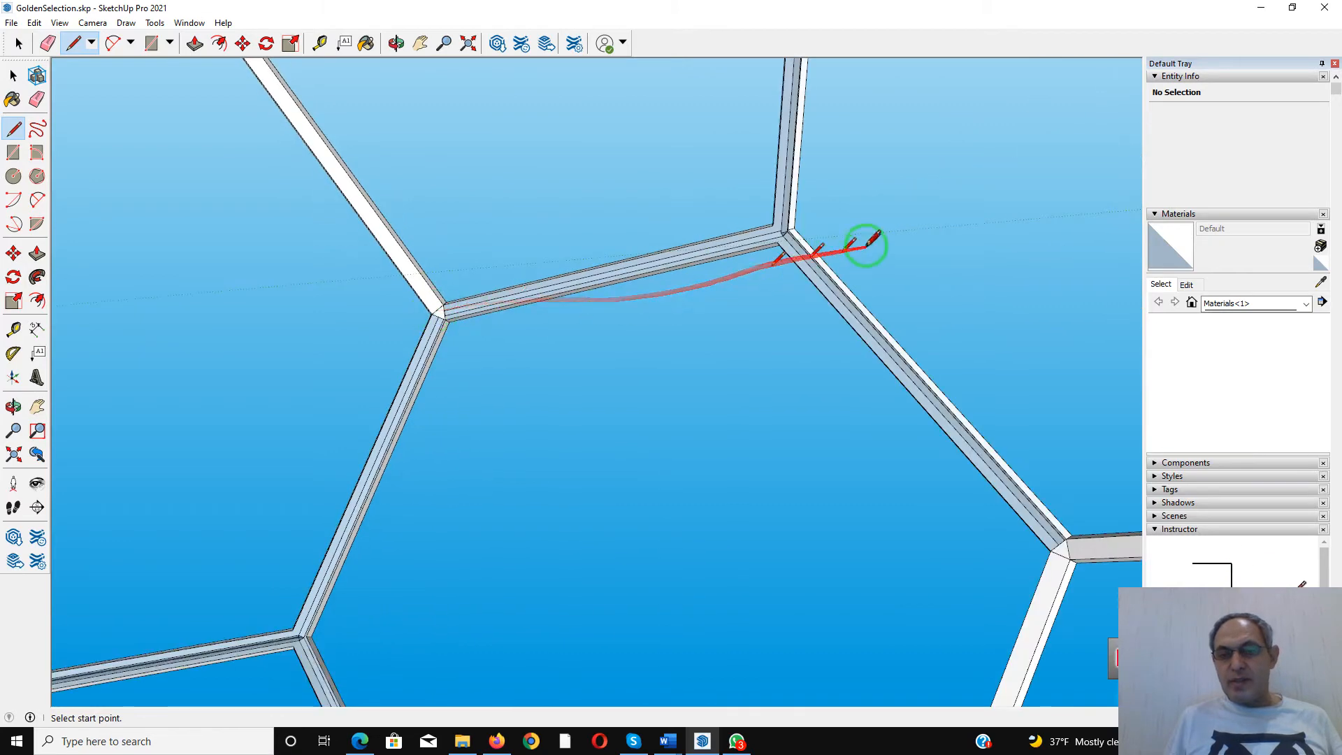
pyautogui.scroll(8, 788, 234)
pyautogui.scroll(3, 788, 234)
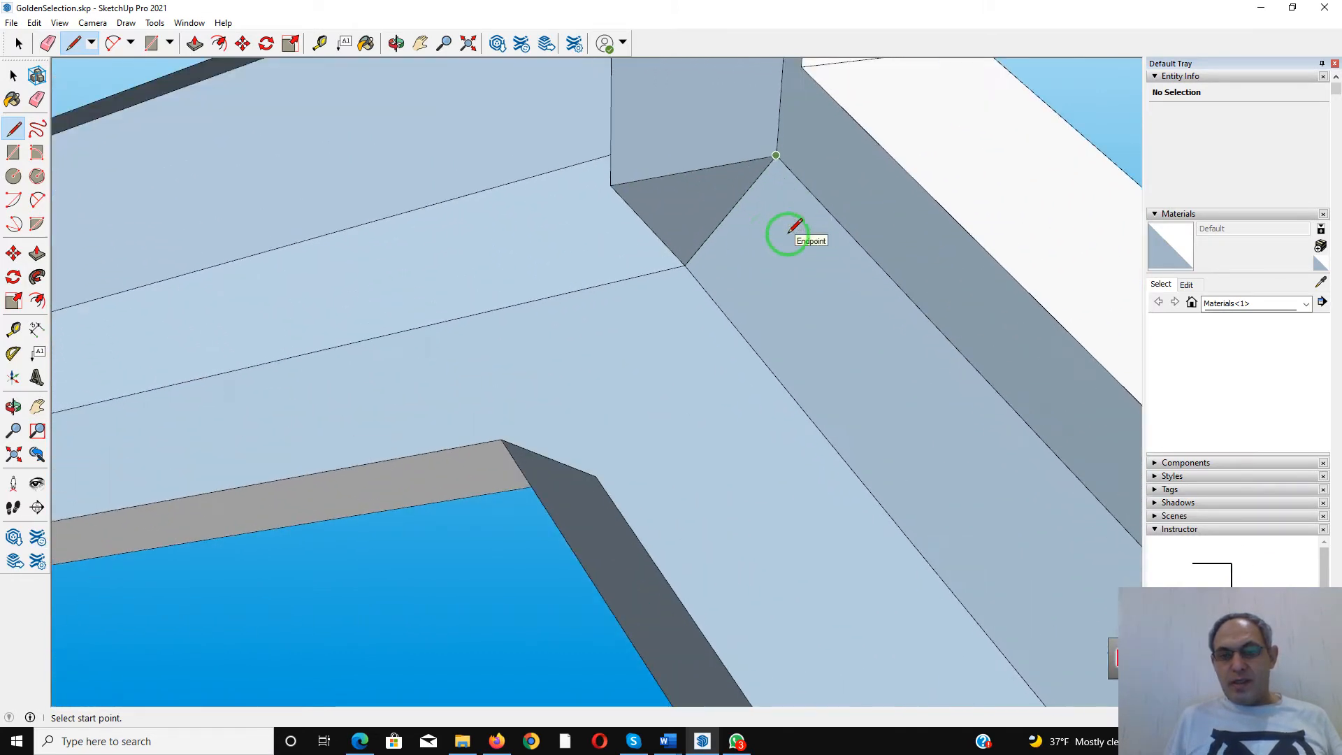
pyautogui.moveTo(790, 234)
pyautogui.mouseDown(button='middle')
pyautogui.moveTo(767, 245)
pyautogui.moveTo(773, 377)
pyautogui.moveTo(787, 146)
pyautogui.moveTo(892, 76)
pyautogui.moveTo(1042, 173)
pyautogui.moveTo(868, 84)
pyautogui.moveTo(864, 141)
pyautogui.moveTo(878, 132)
pyautogui.mouseUp(button='middle')
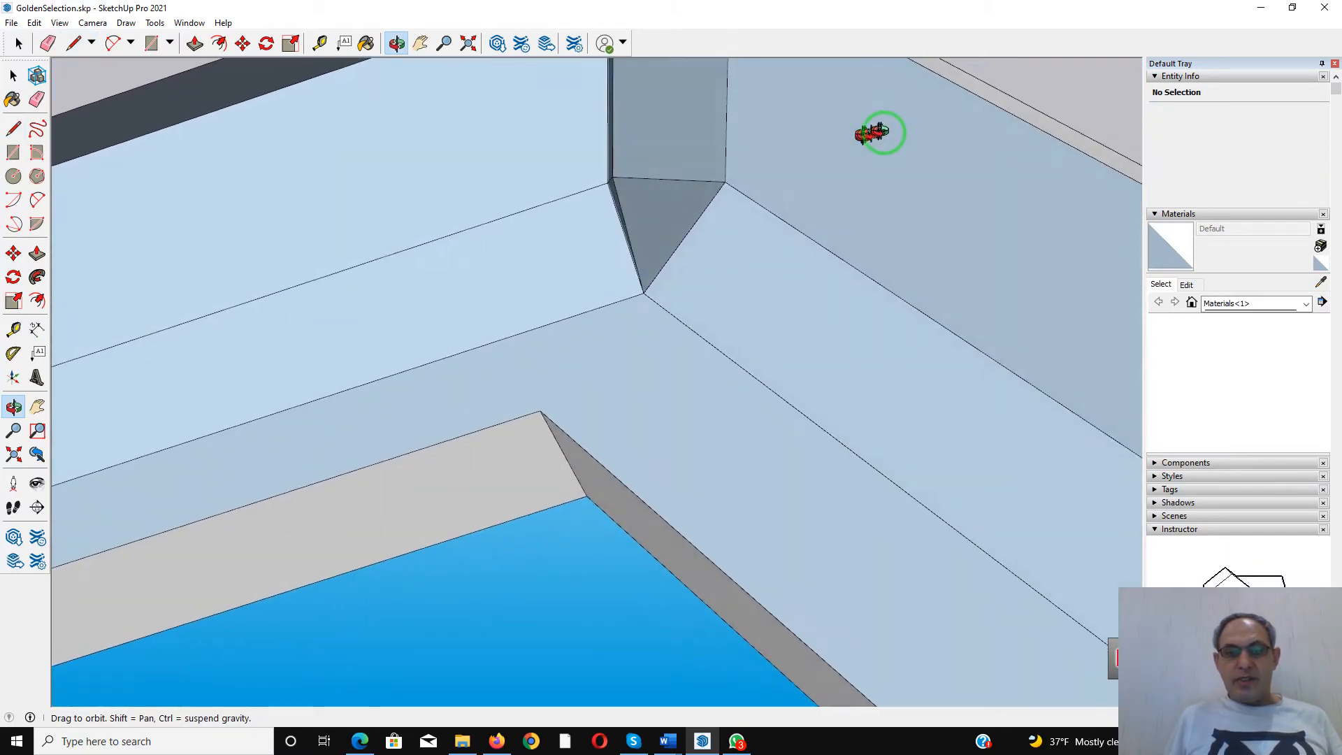
pyautogui.press('l')
pyautogui.click(48, 43)
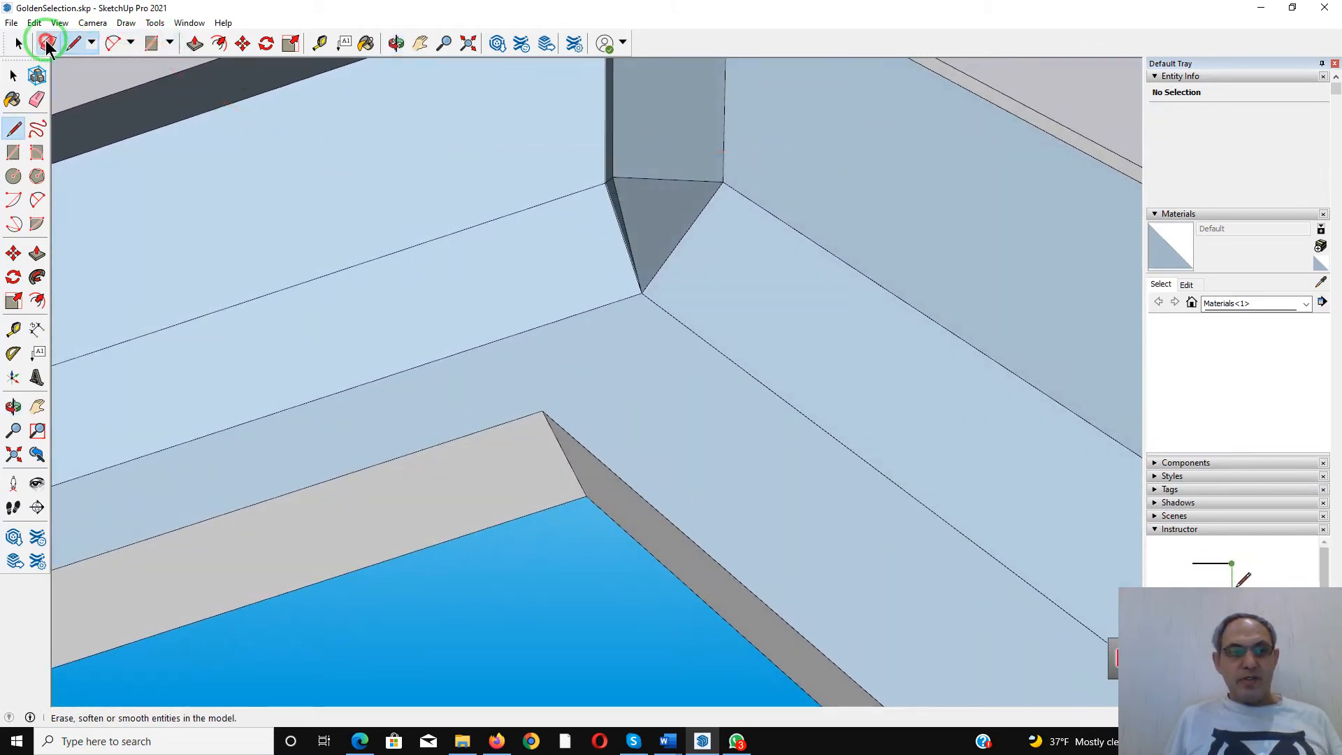
pyautogui.scroll(3, 610, 186)
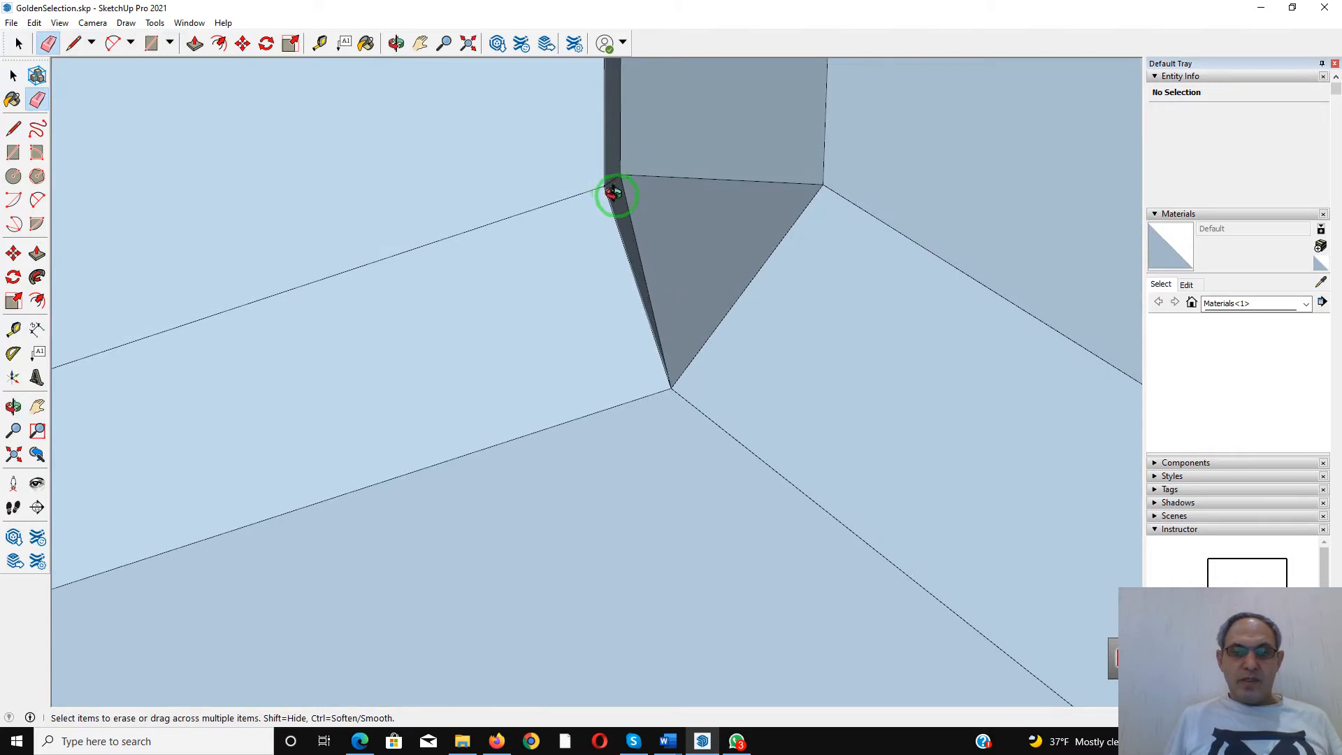
pyautogui.moveTo(612, 193); pyautogui.dragTo(641, 200, button='middle')
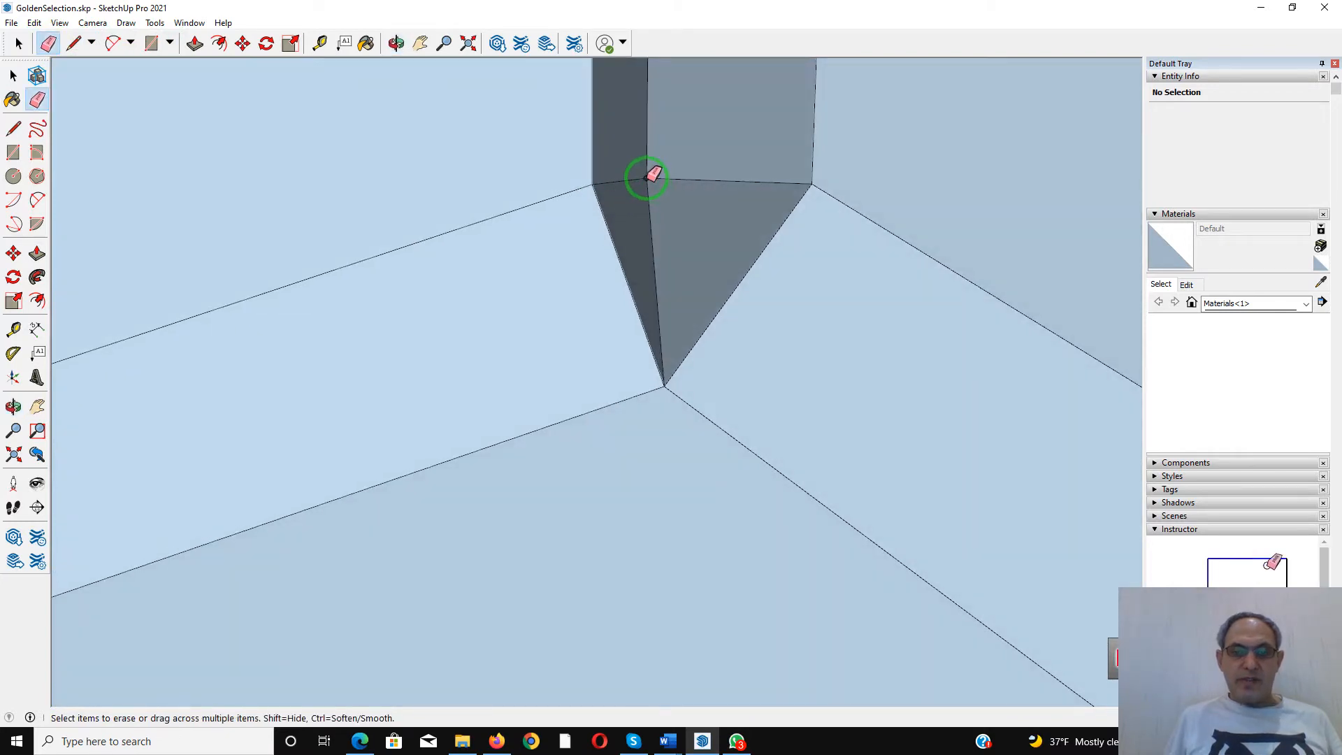
pyautogui.click(647, 176)
# Connect the three opening corners around this fourth joint with lines to cap it with a triangular face
pyautogui.scroll(-5, 647, 177)
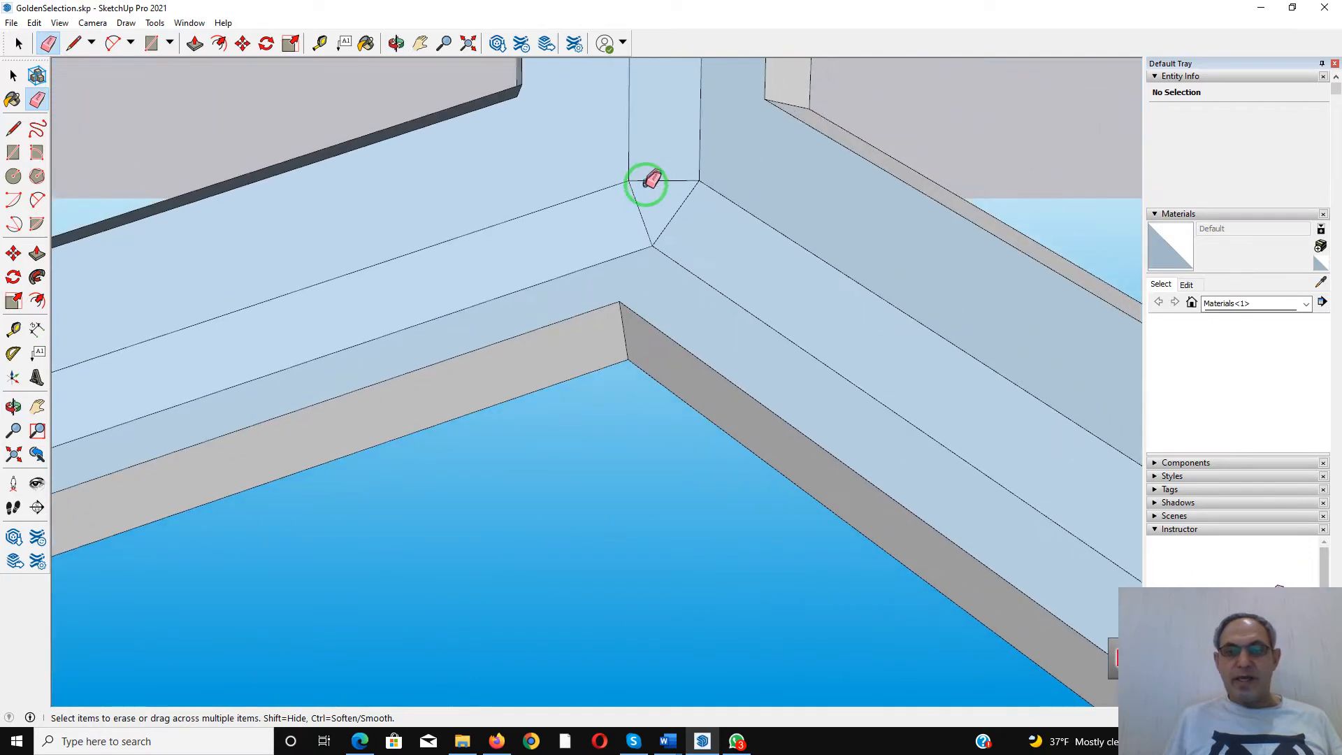
pyautogui.moveTo(644, 182); pyautogui.dragTo(639, 204, button='middle')
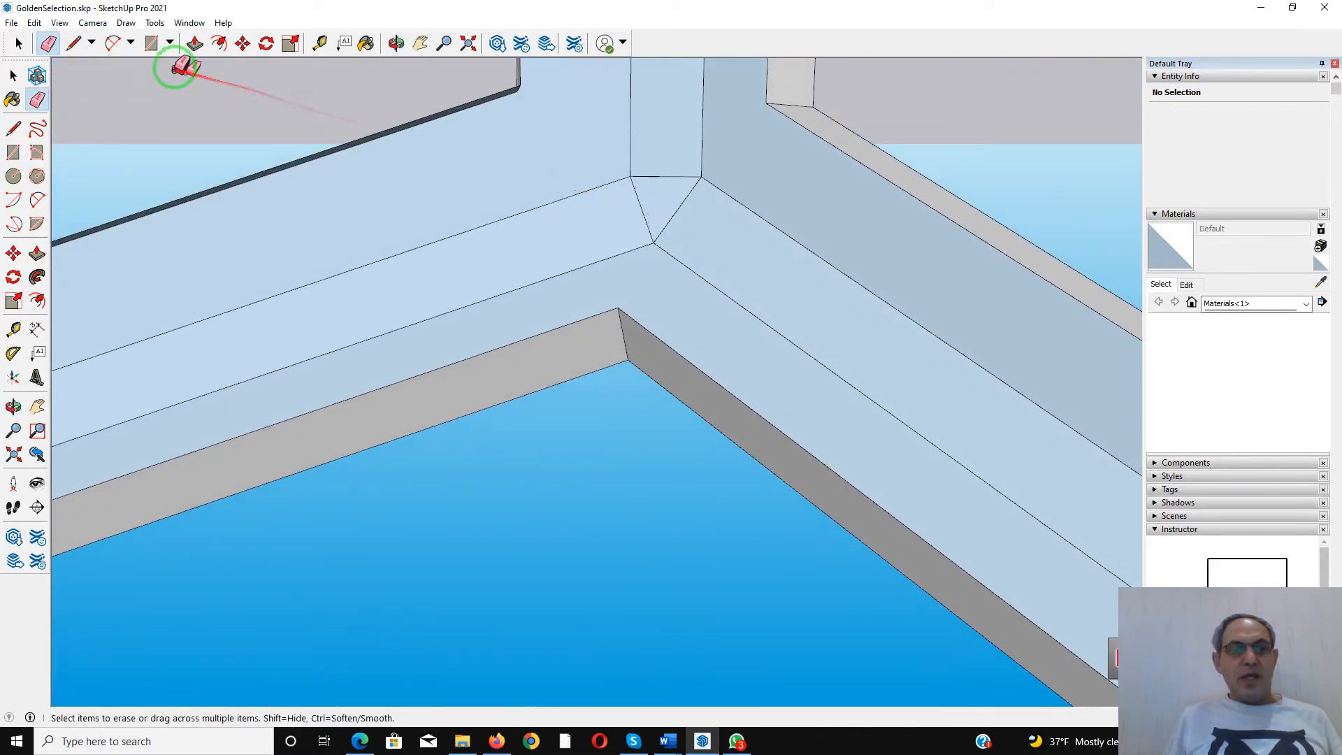
pyautogui.click(77, 44)
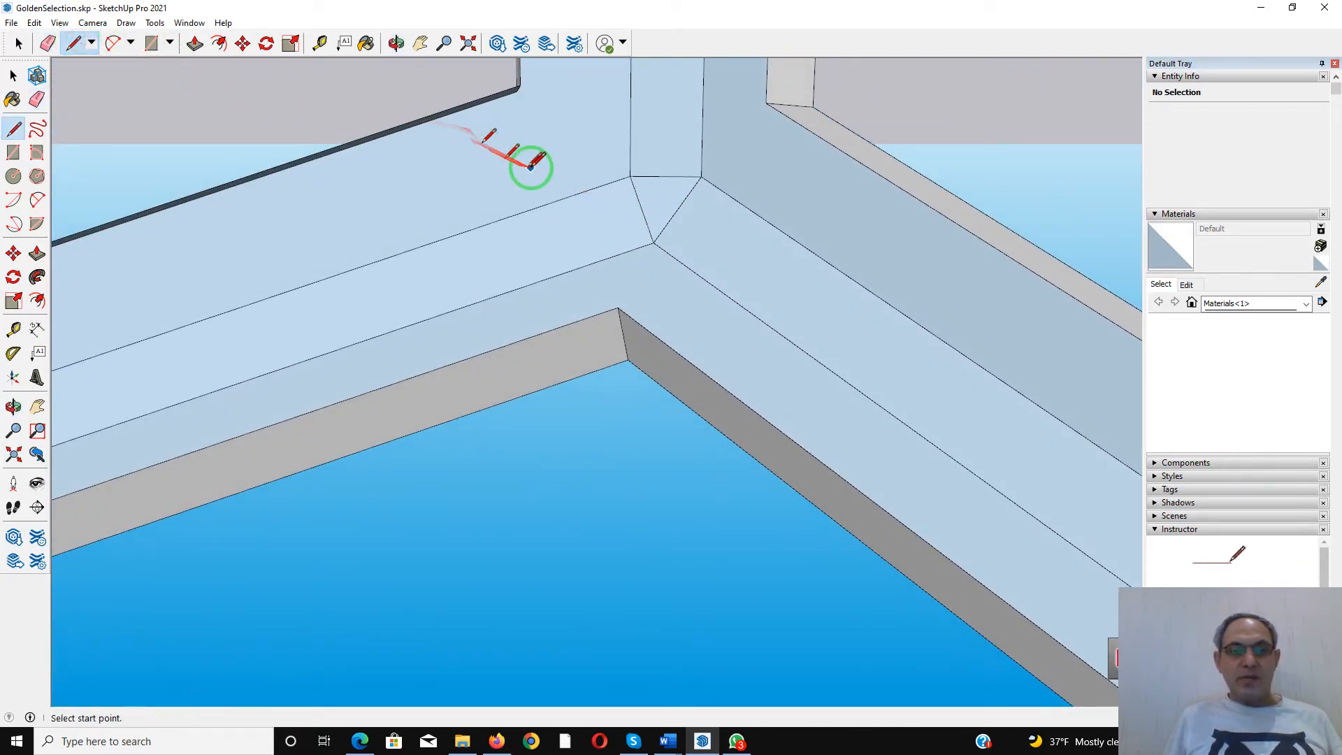
pyautogui.moveTo(524, 165); pyautogui.dragTo(552, 243, button='middle')
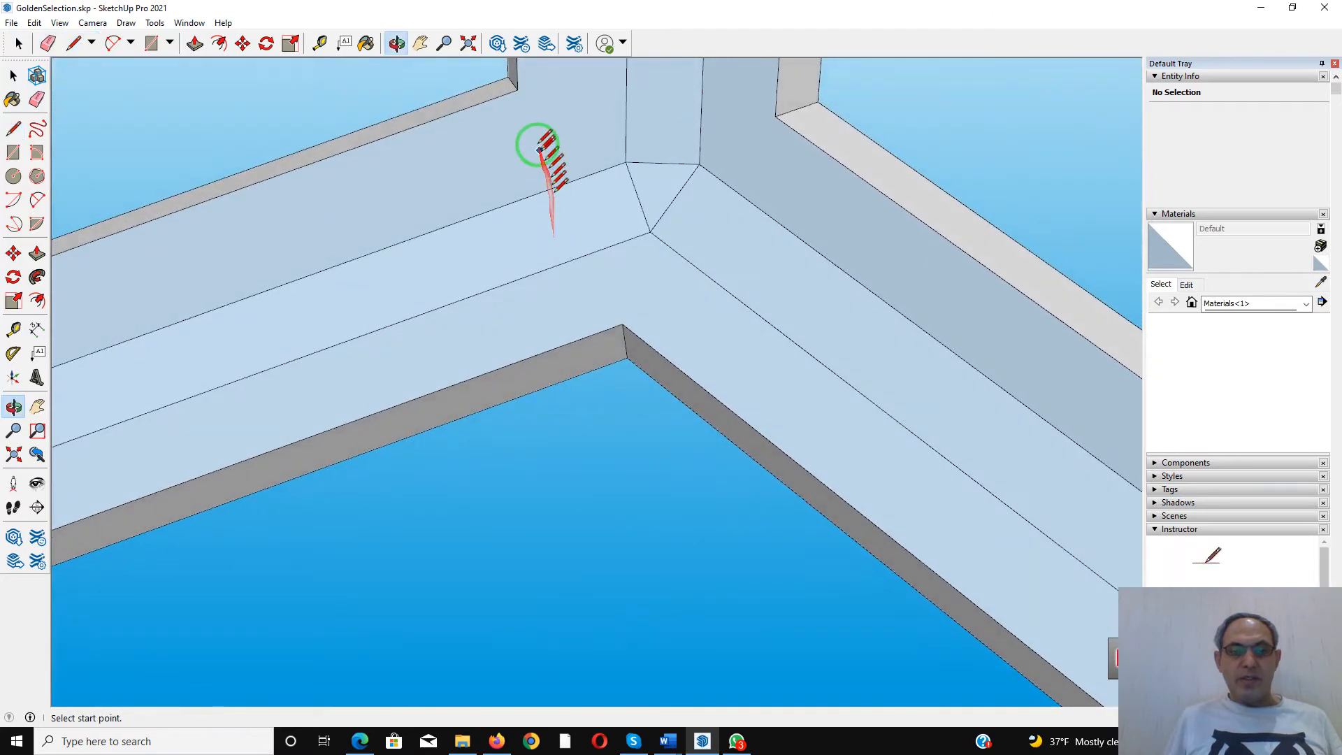
pyautogui.click(517, 89)
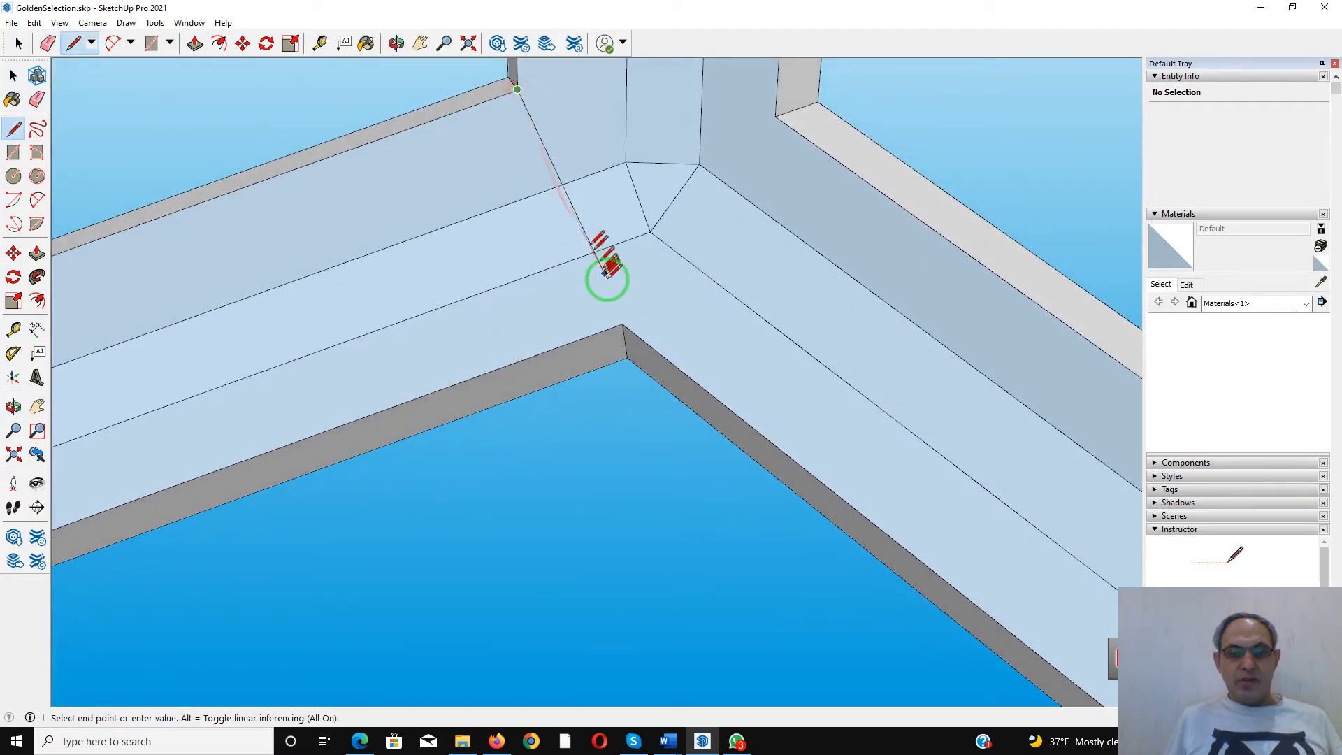
pyautogui.click(622, 323)
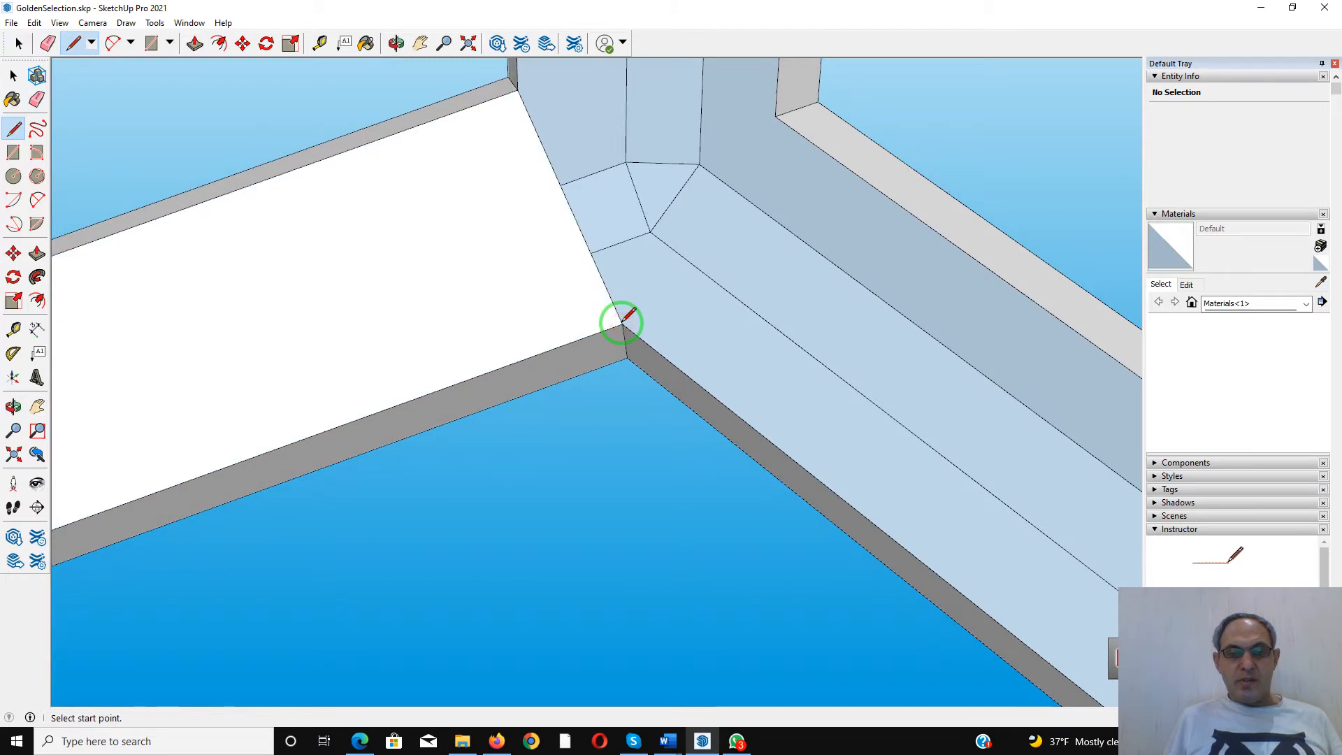
pyautogui.click(623, 323)
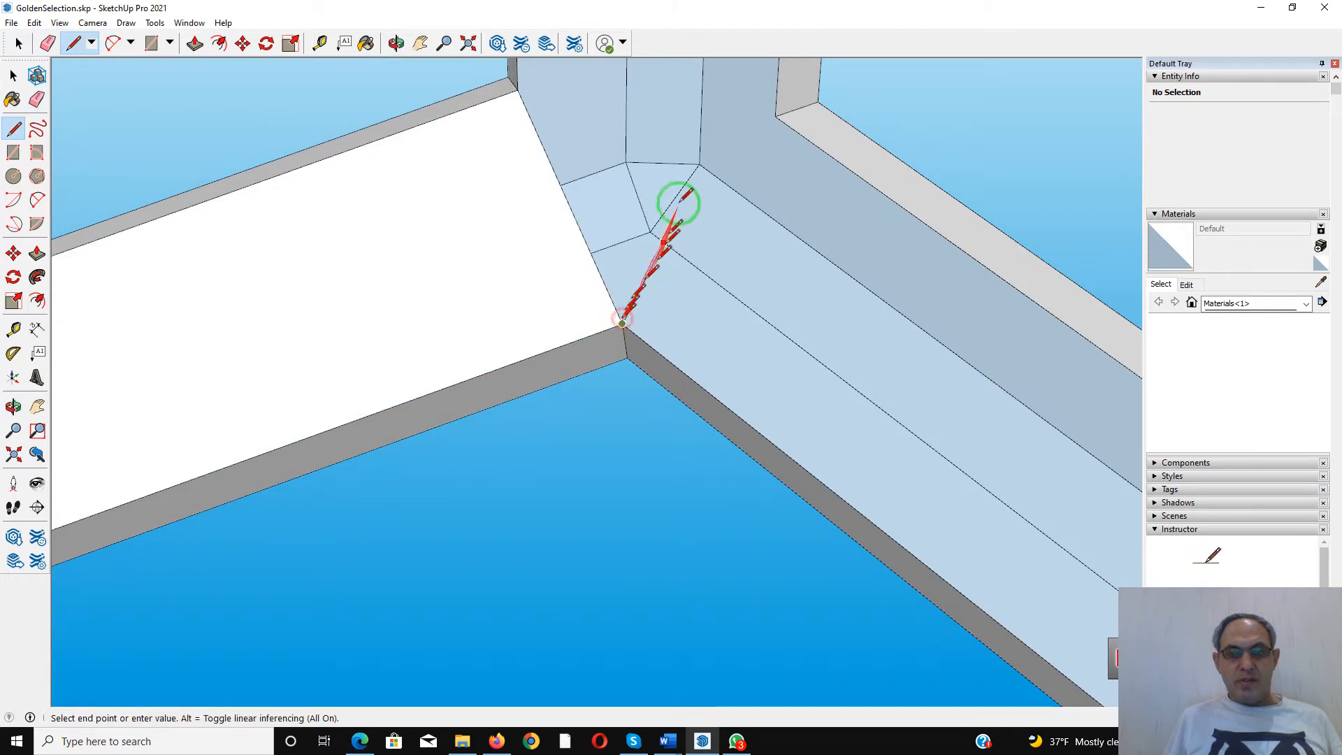
pyautogui.click(776, 115)
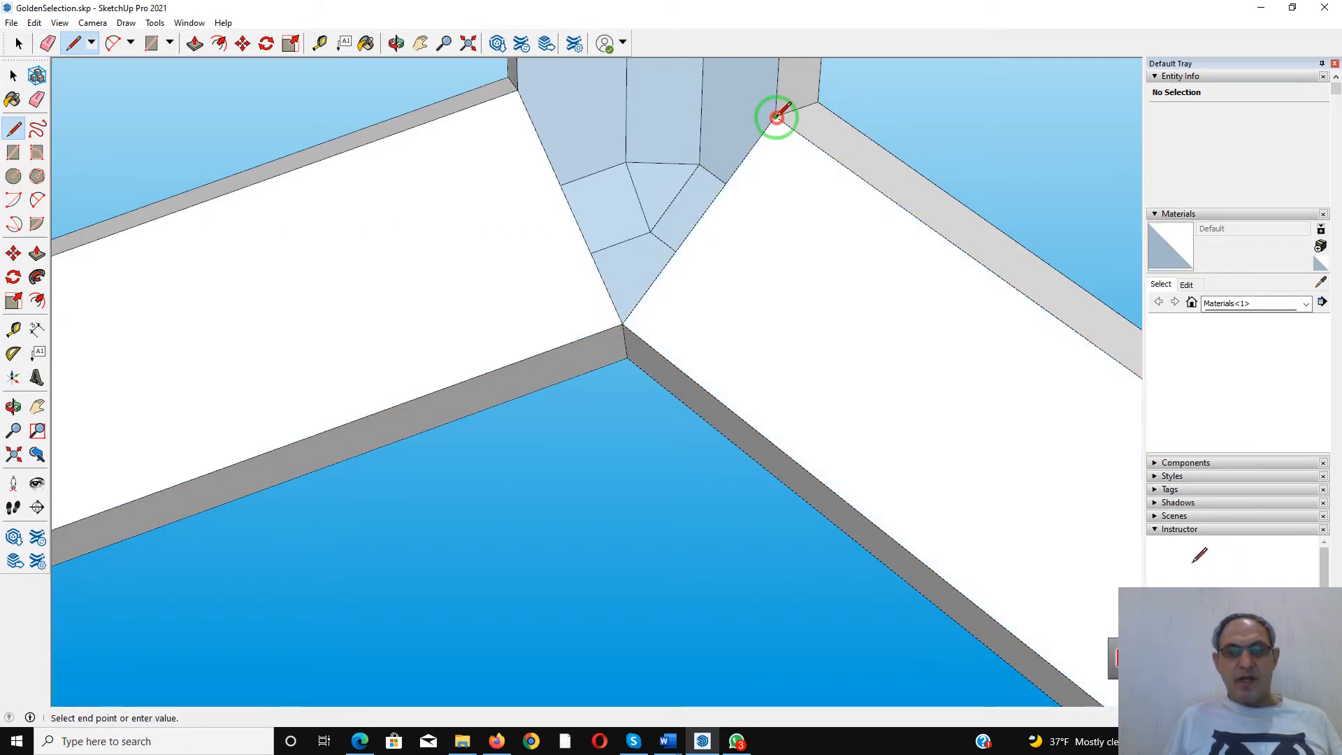
pyautogui.click(516, 90)
pyautogui.scroll(-3, 615, 201)
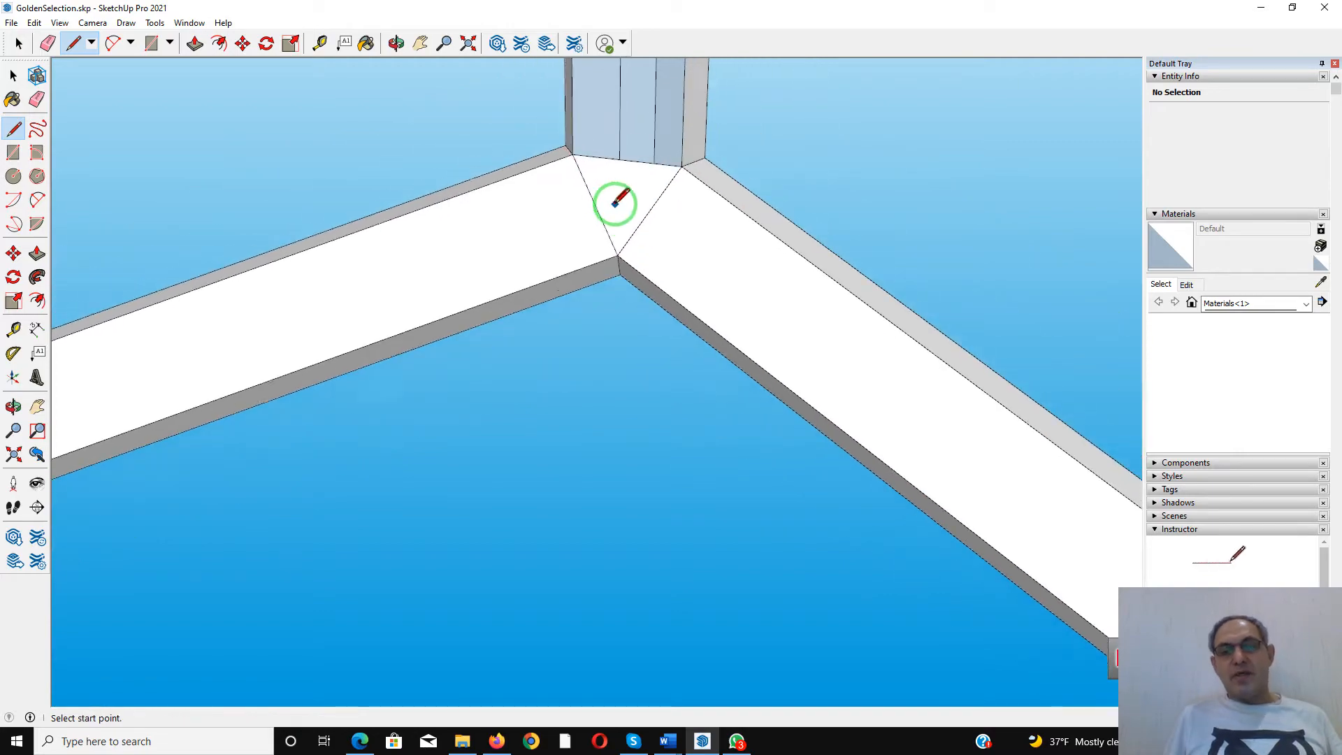
# Erase the protruding edges at the inner point of the next uncapped joint, at the top of the vertical strut
pyautogui.scroll(-5, 615, 202)
pyautogui.scroll(-4, 622, 199)
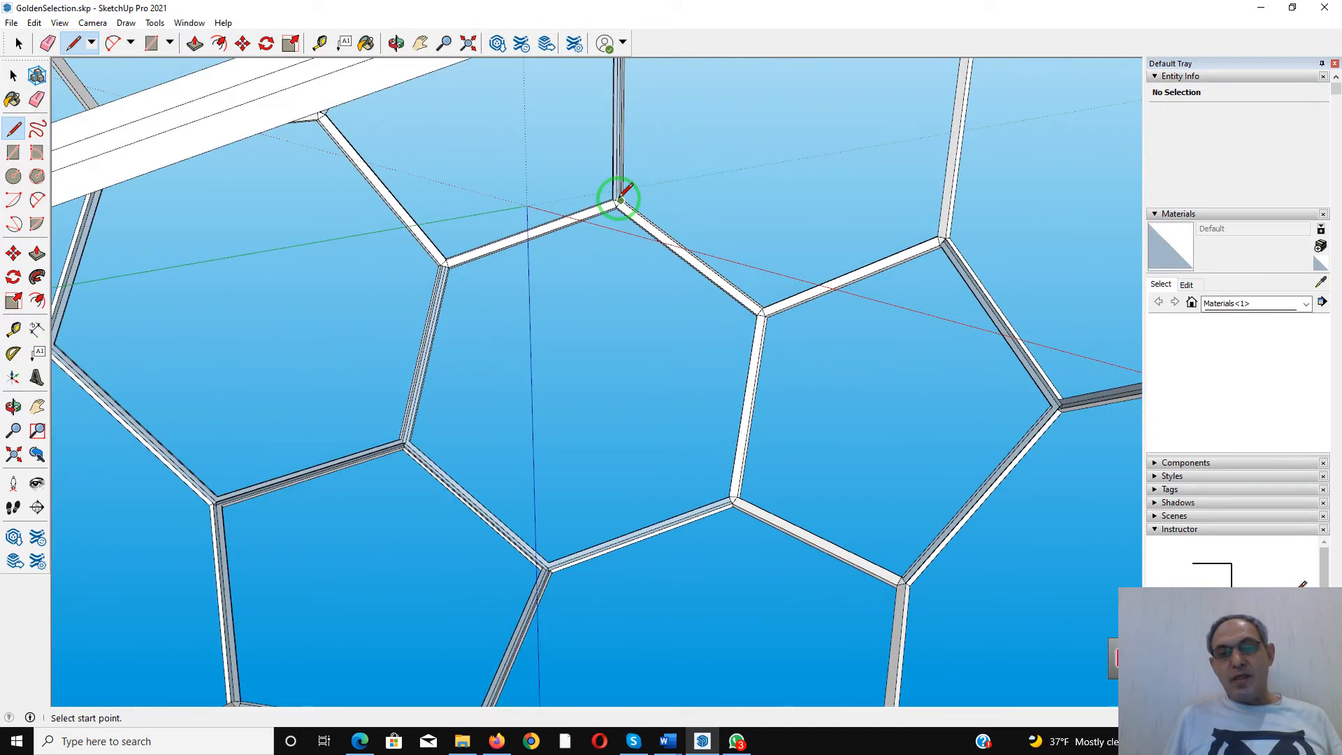
pyautogui.scroll(-2, 629, 200)
pyautogui.scroll(10, 629, 185)
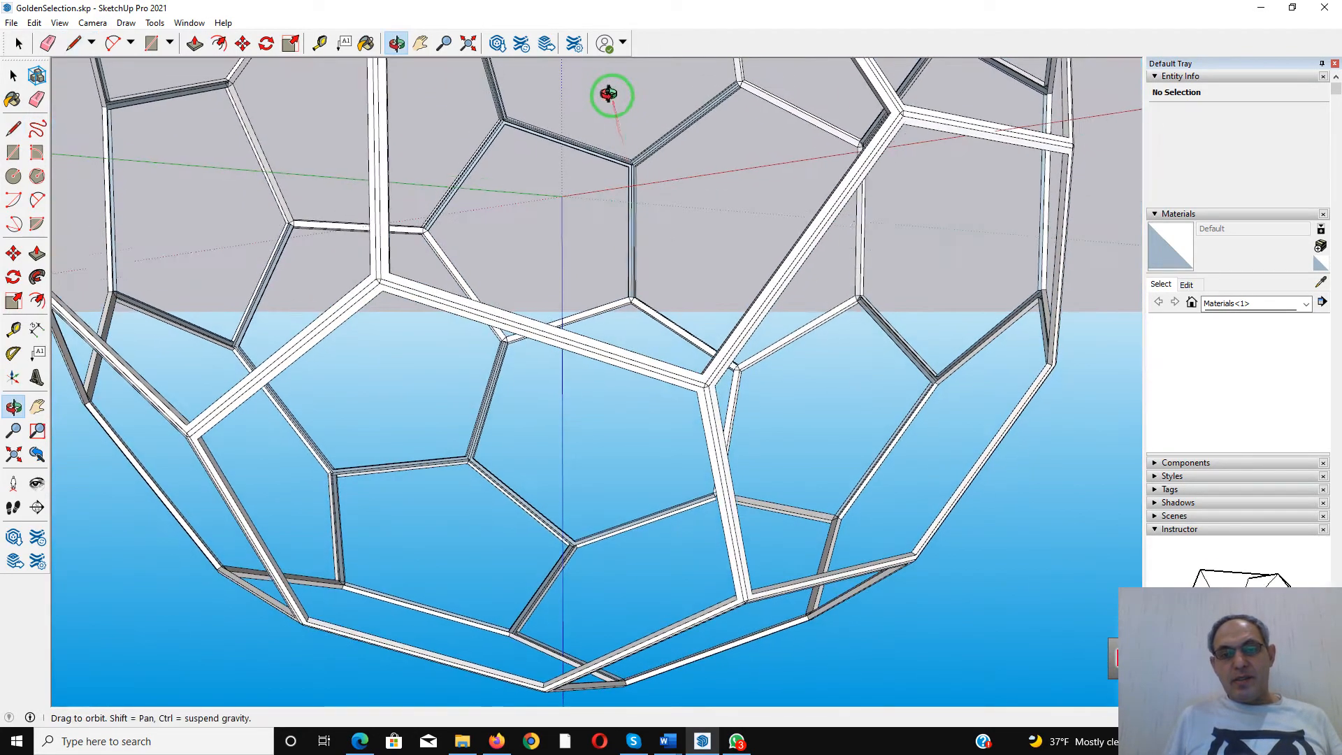
pyautogui.scroll(8, 636, 167)
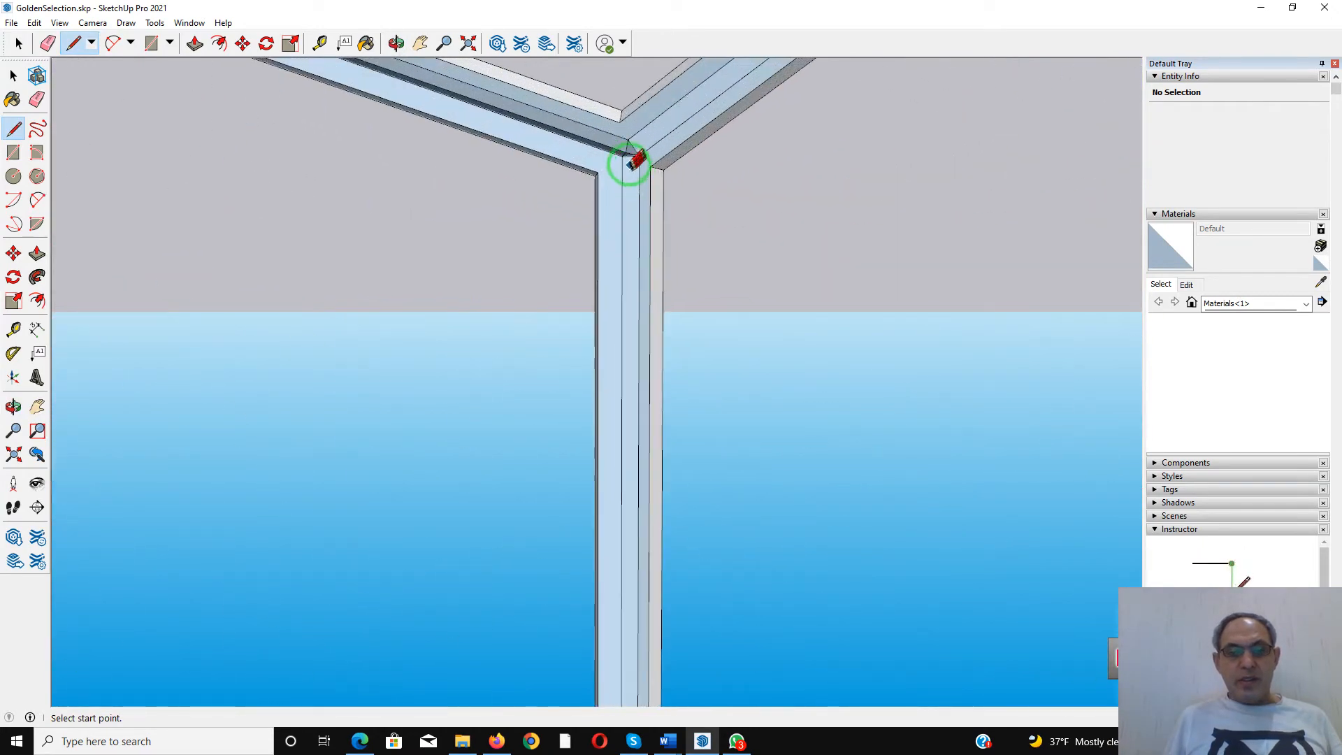
pyautogui.scroll(5, 630, 167)
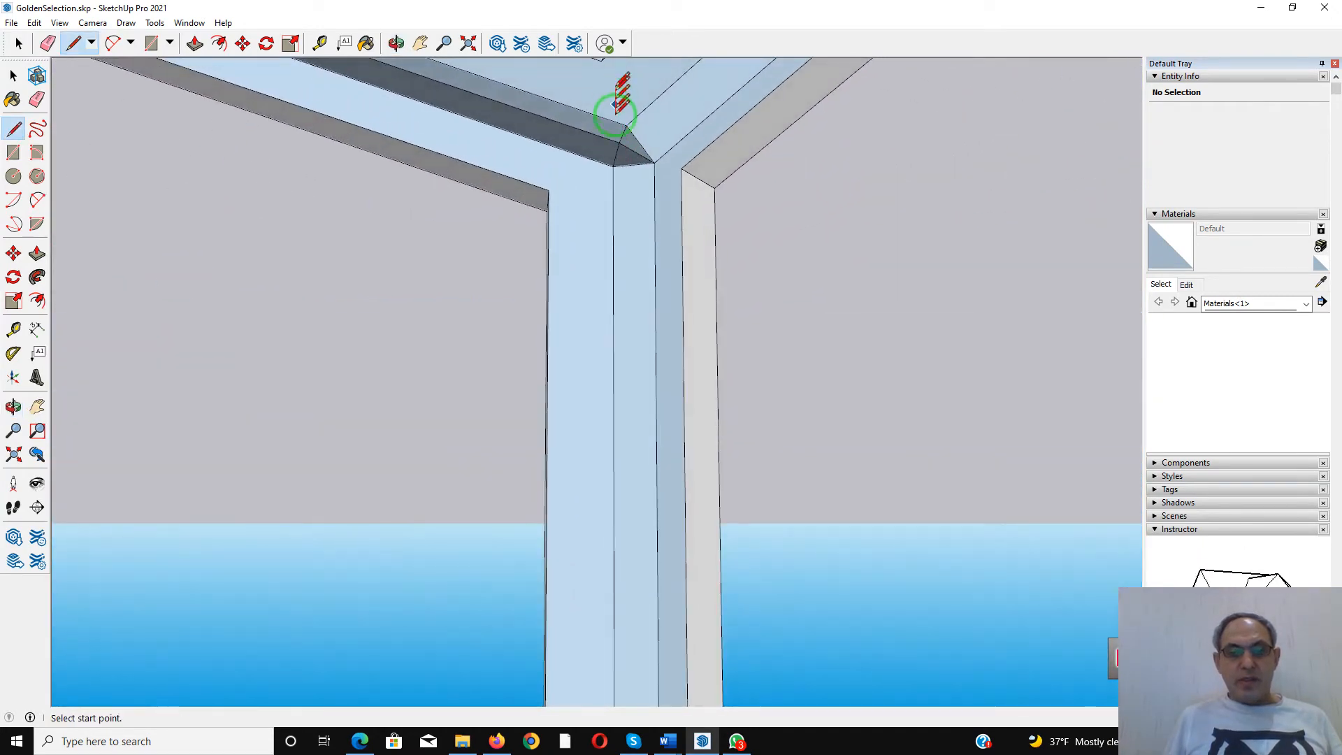
pyautogui.moveTo(617, 163); pyautogui.dragTo(596, 137, button='middle')
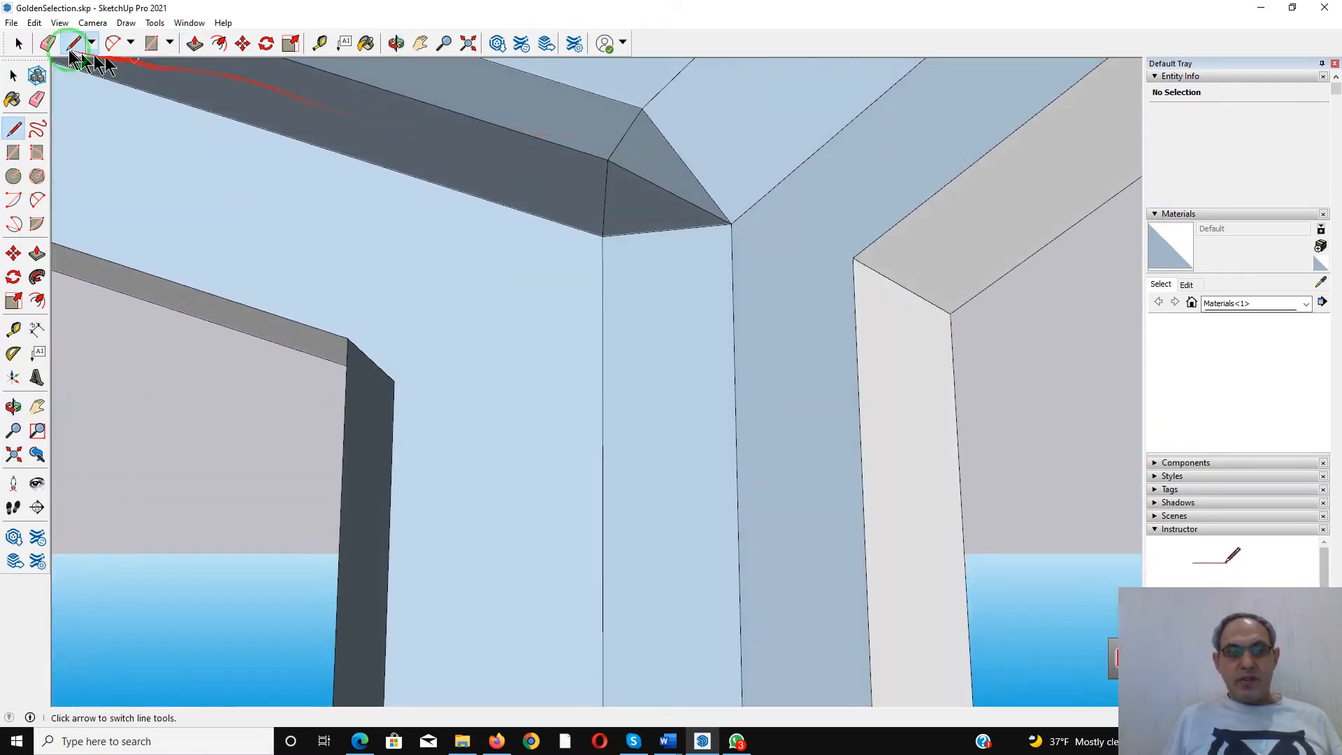
pyautogui.click(48, 43)
pyautogui.scroll(5, 601, 164)
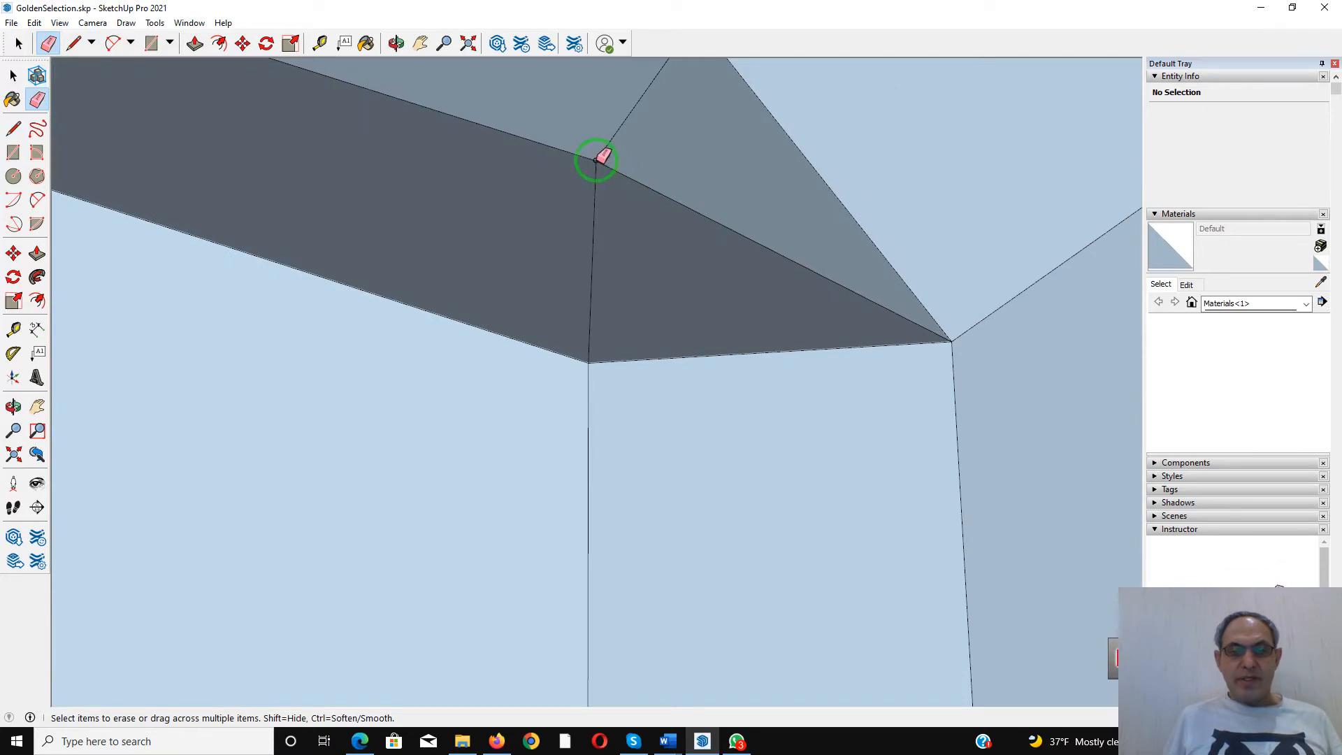
pyautogui.click(596, 160)
# Draw three lines between the opening corners at the top of the vertical strut to cap that joint with a triangular face
pyautogui.scroll(-5, 597, 160)
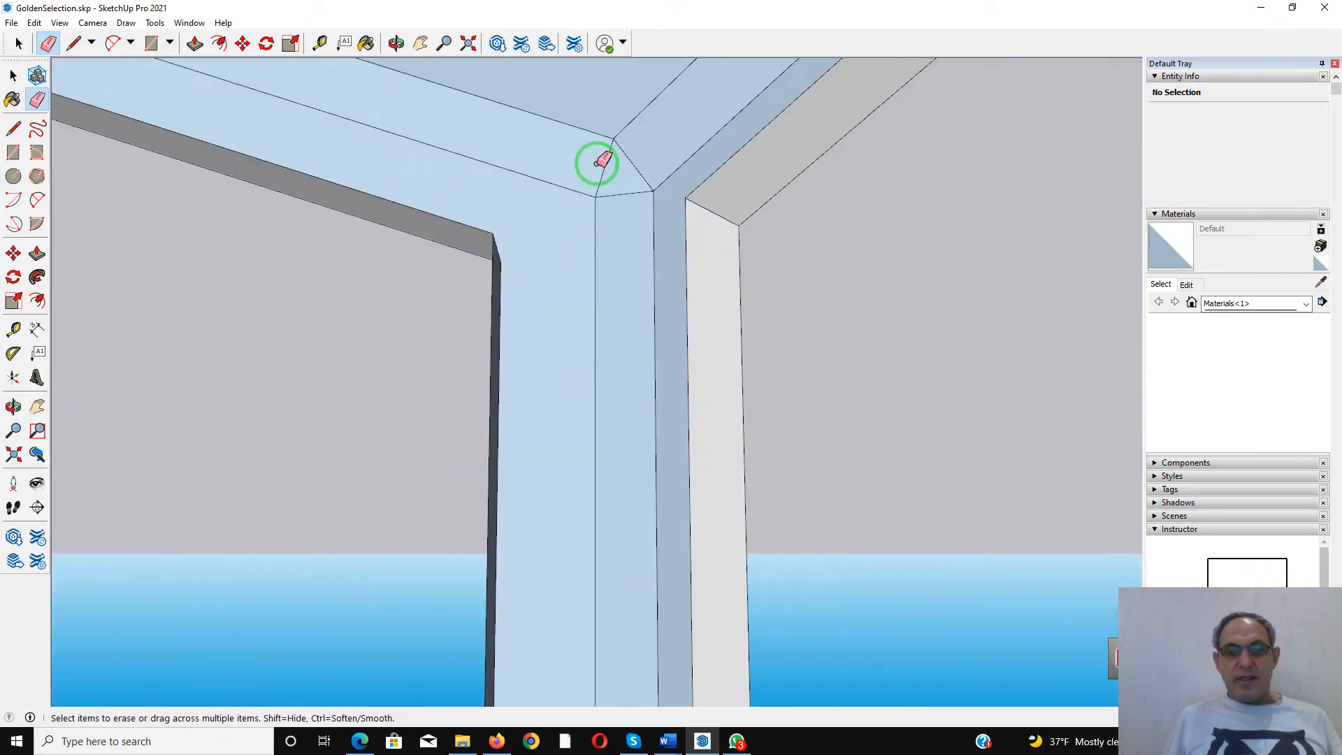
pyautogui.moveTo(597, 160)
pyautogui.mouseDown()
pyautogui.moveTo(384, 132)
pyautogui.moveTo(88, 56)
pyautogui.mouseUp()
pyautogui.click(72, 43)
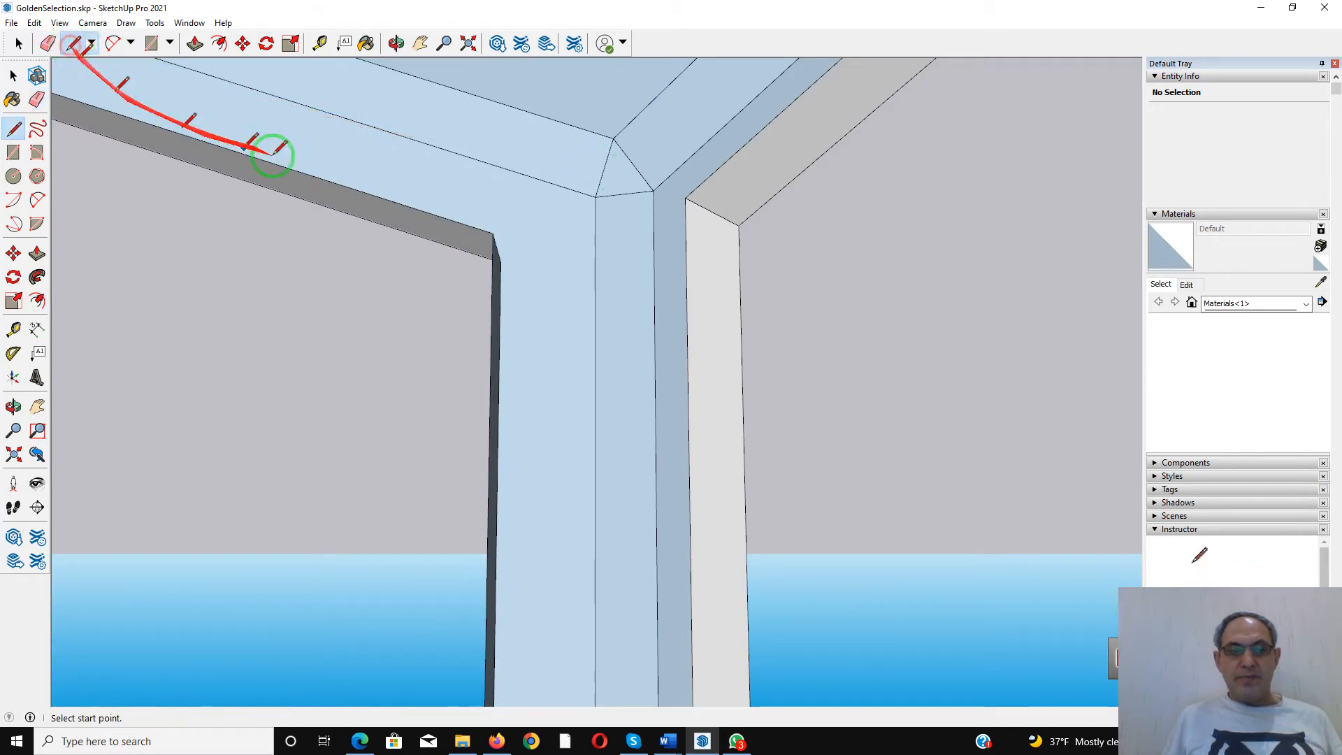
pyautogui.click(494, 232)
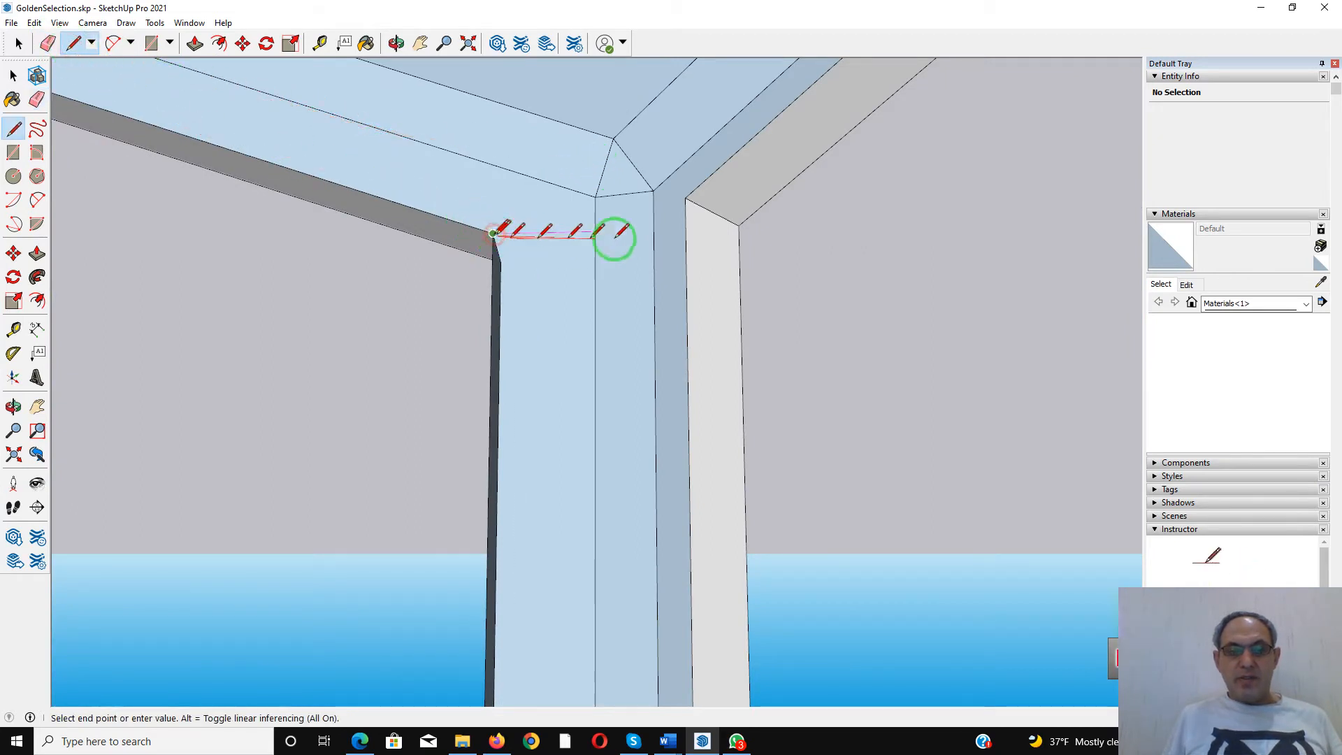
pyautogui.click(685, 198)
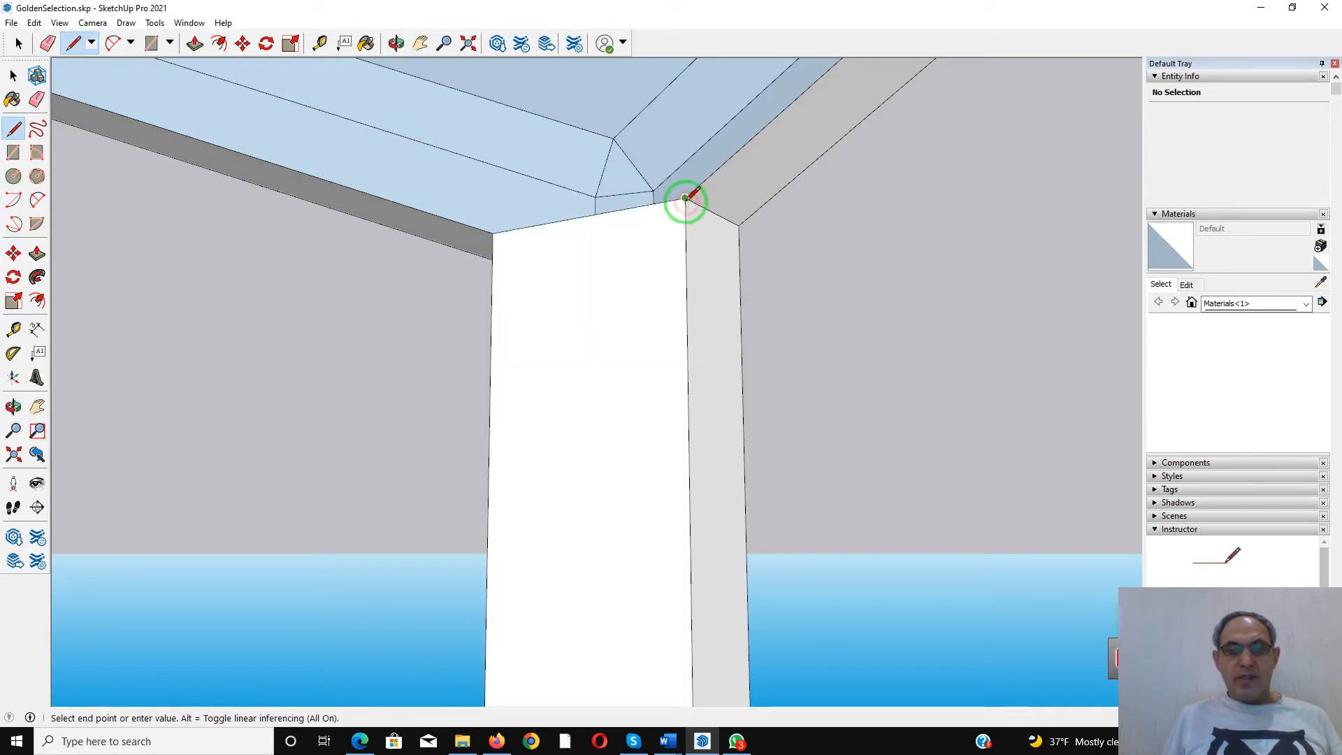
pyautogui.scroll(-2, 685, 199)
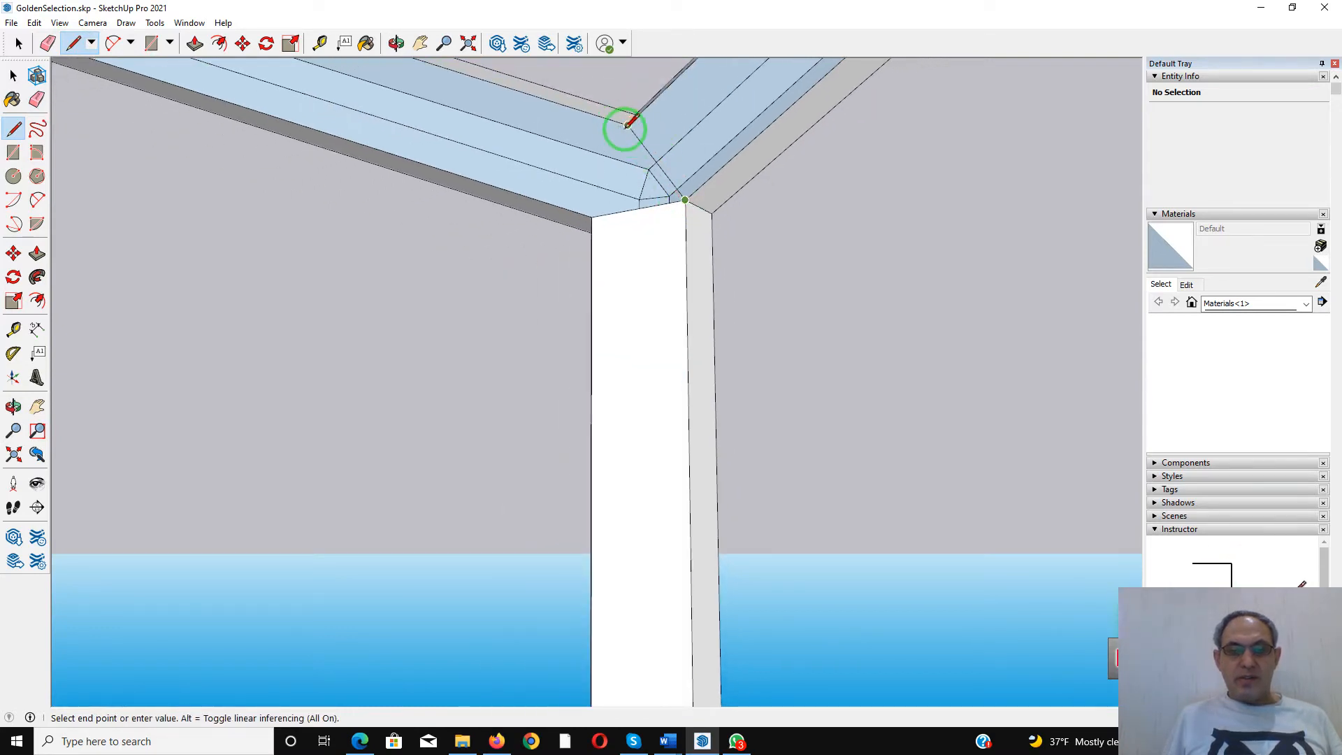
pyautogui.click(628, 125)
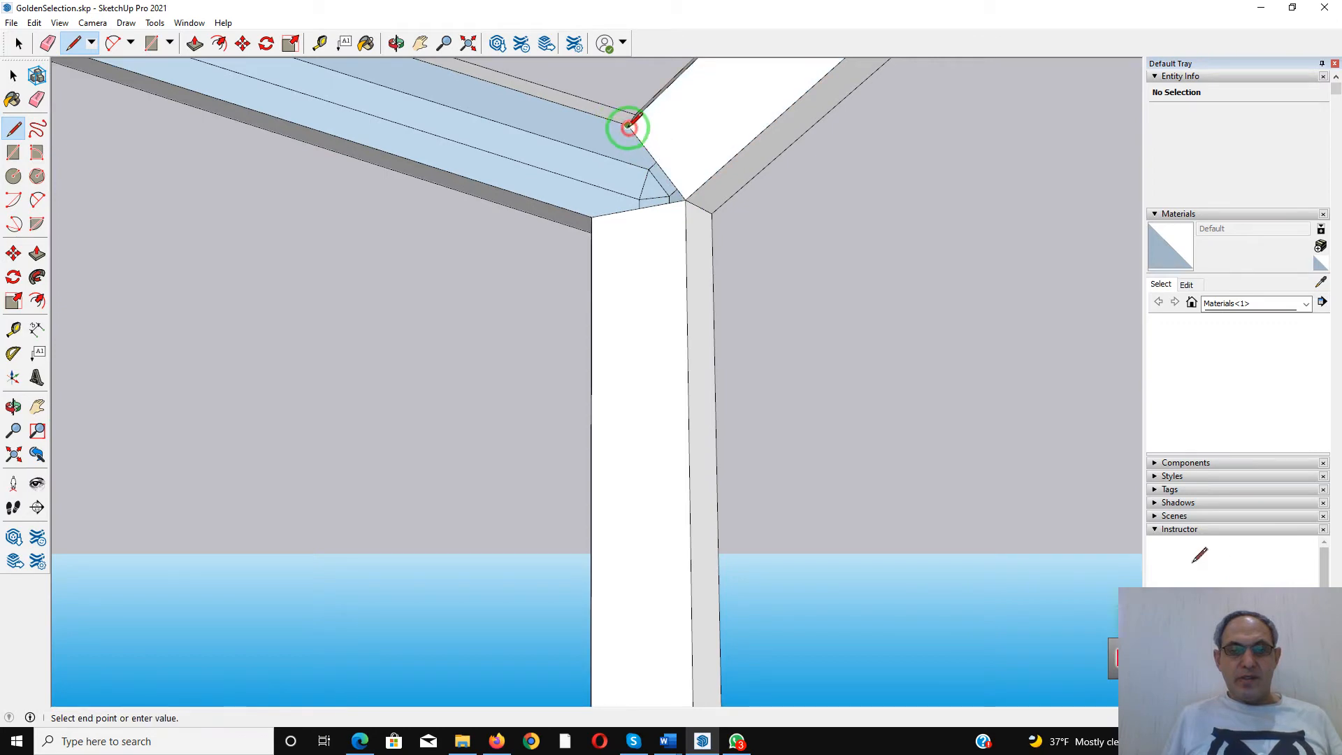
pyautogui.click(592, 216)
# Erase the protruding edges at the inner point of the last uncapped joint of this pentagon
pyautogui.scroll(-5, 597, 217)
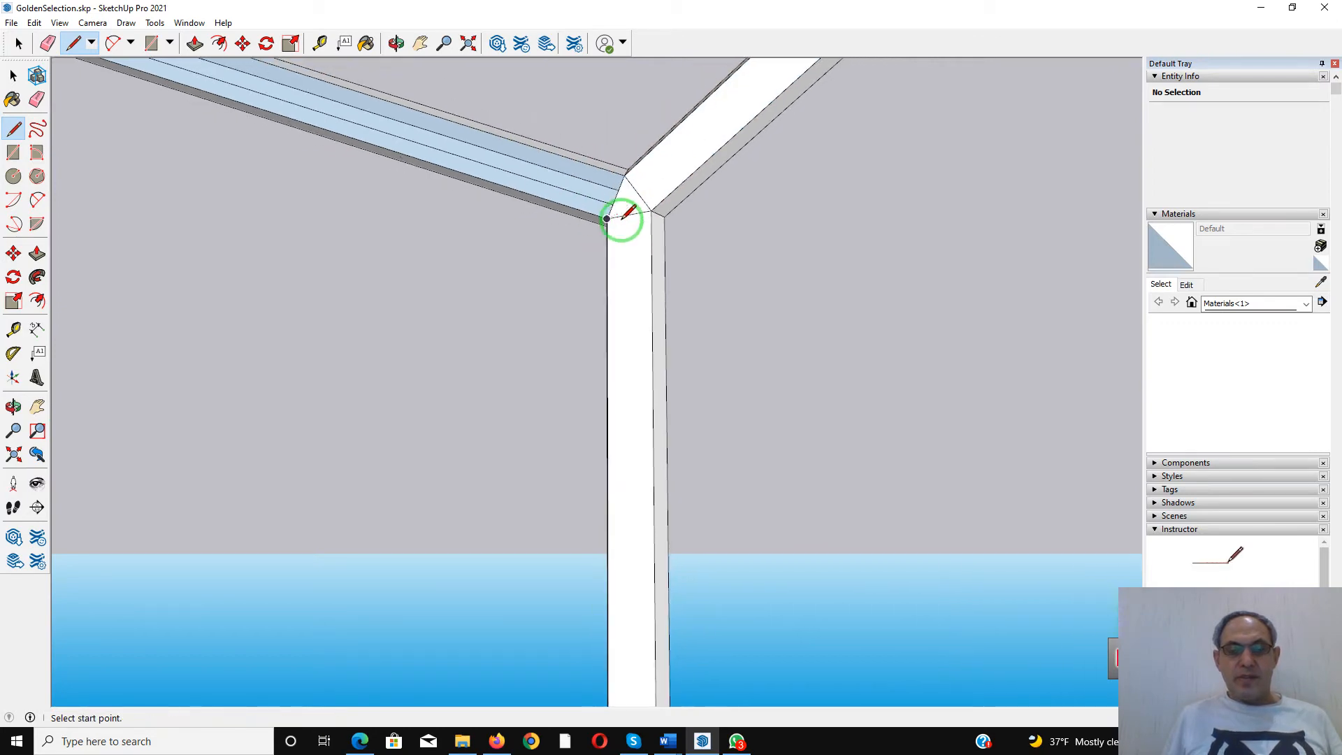
pyautogui.scroll(6, 437, 149)
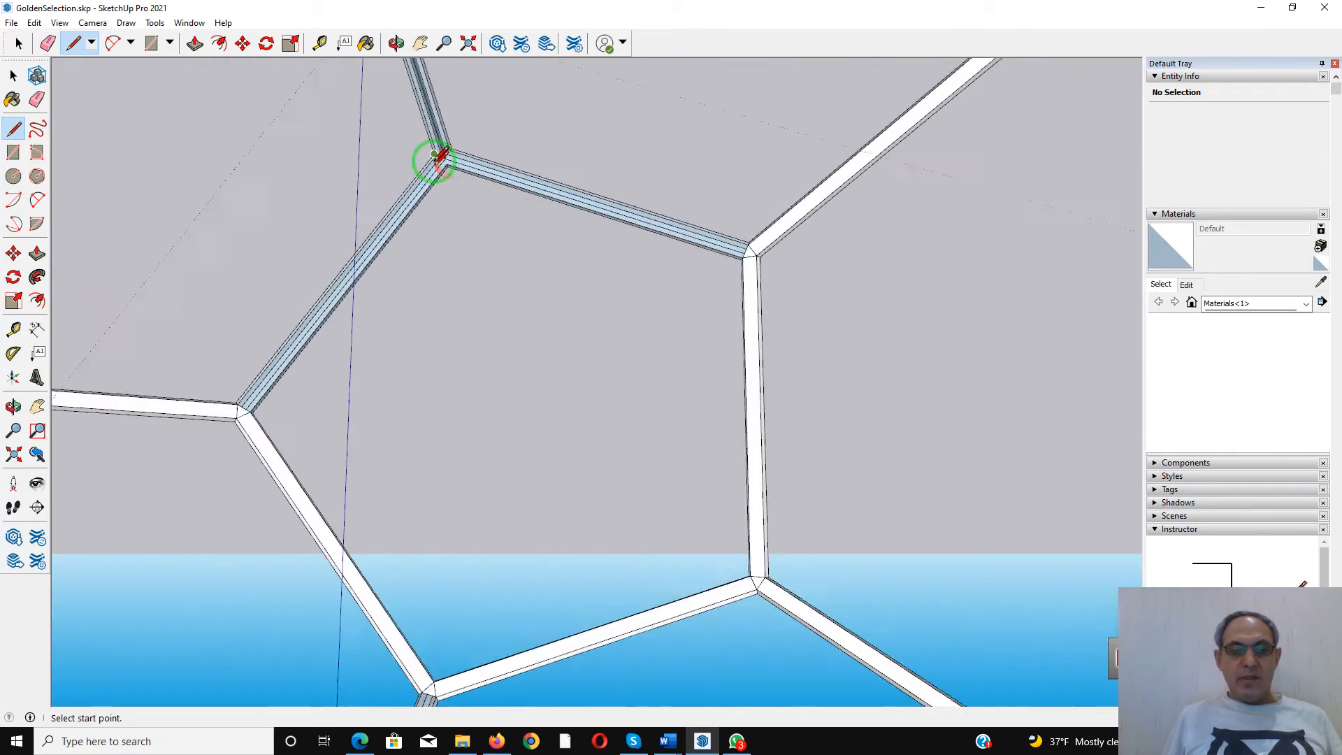
pyautogui.scroll(3, 453, 150)
pyautogui.moveTo(455, 149); pyautogui.dragTo(395, 49, button='middle')
pyautogui.click(48, 44)
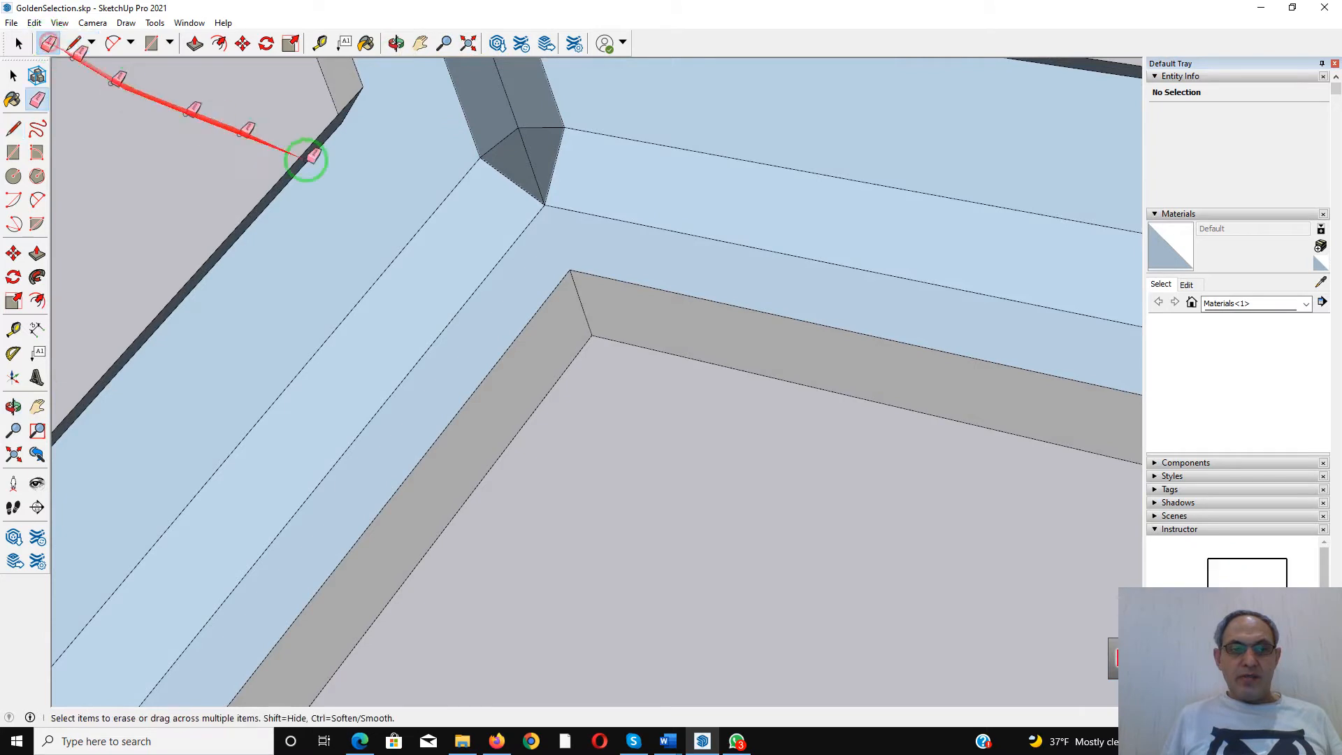
pyautogui.scroll(3, 525, 112)
pyautogui.scroll(2, 525, 105)
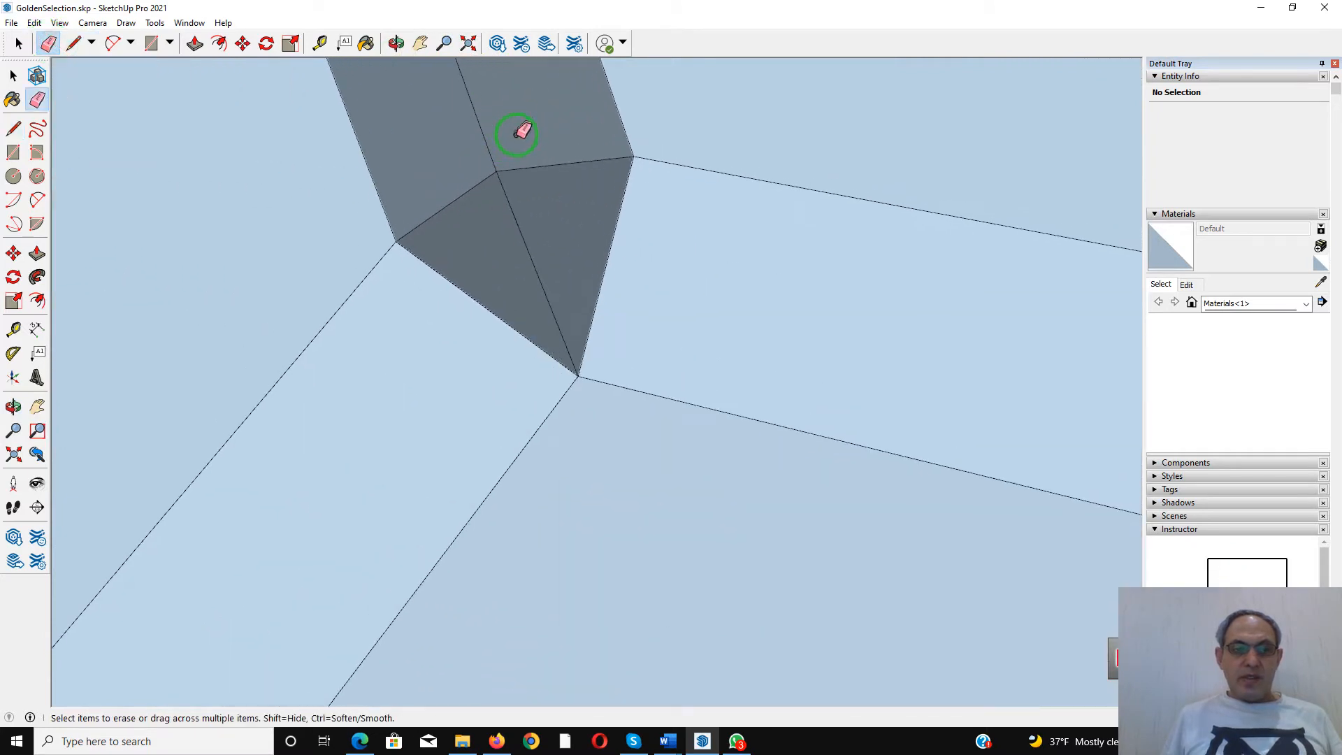
pyautogui.click(496, 171)
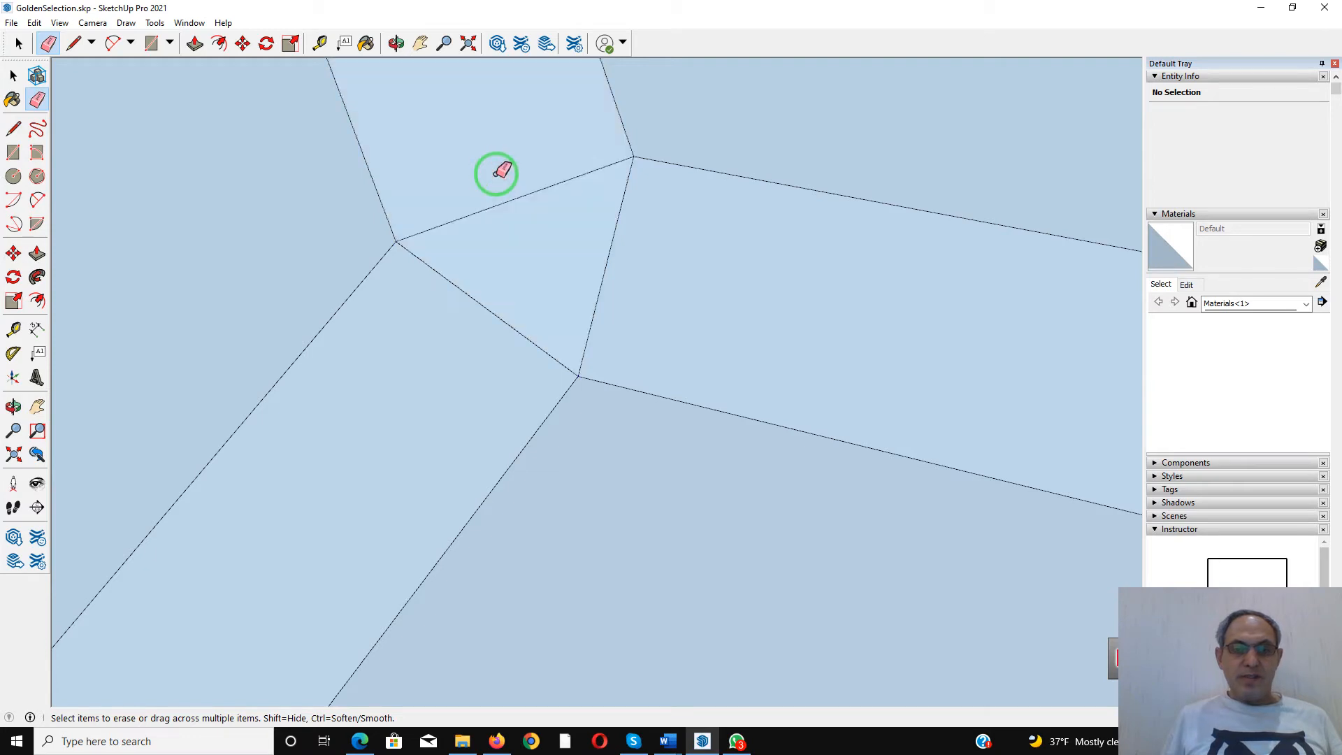
# Join the three opening corners of the pentagon's last joint with lines to close it with a triangular face
pyautogui.scroll(-5, 499, 178)
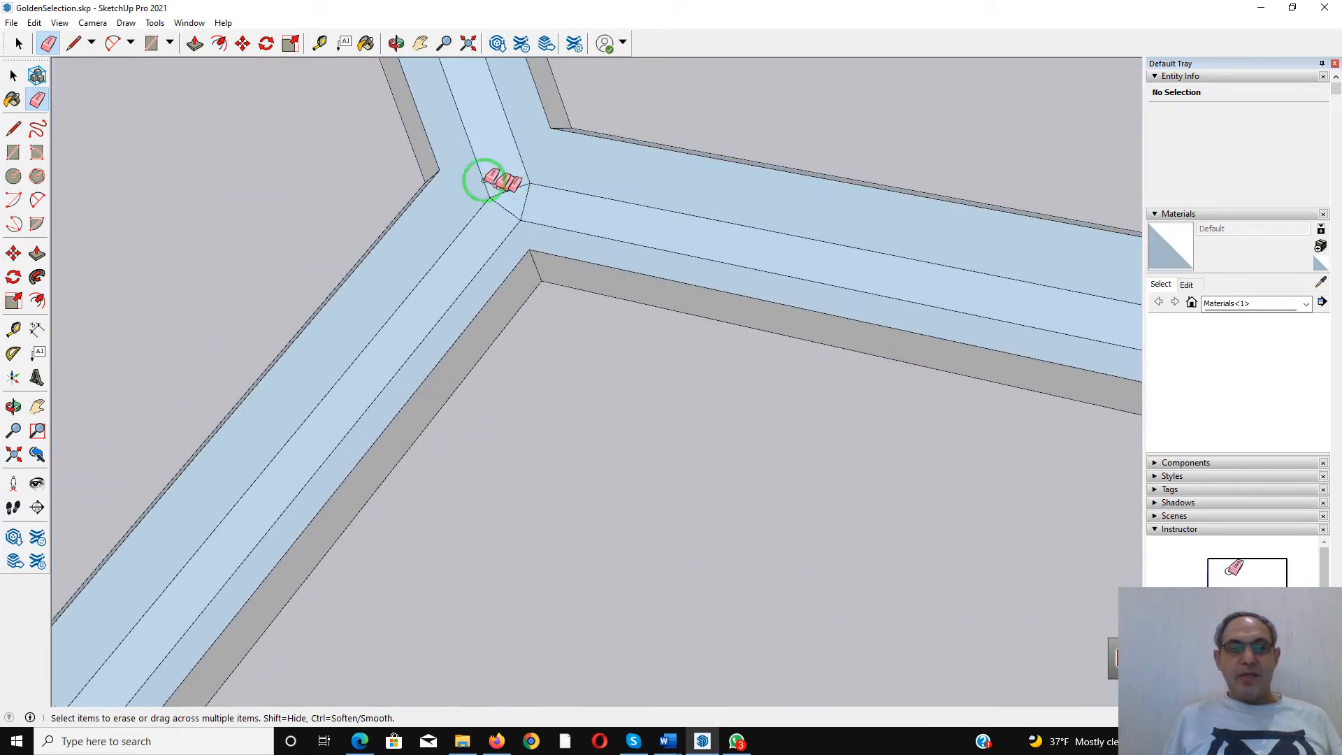
pyautogui.click(73, 43)
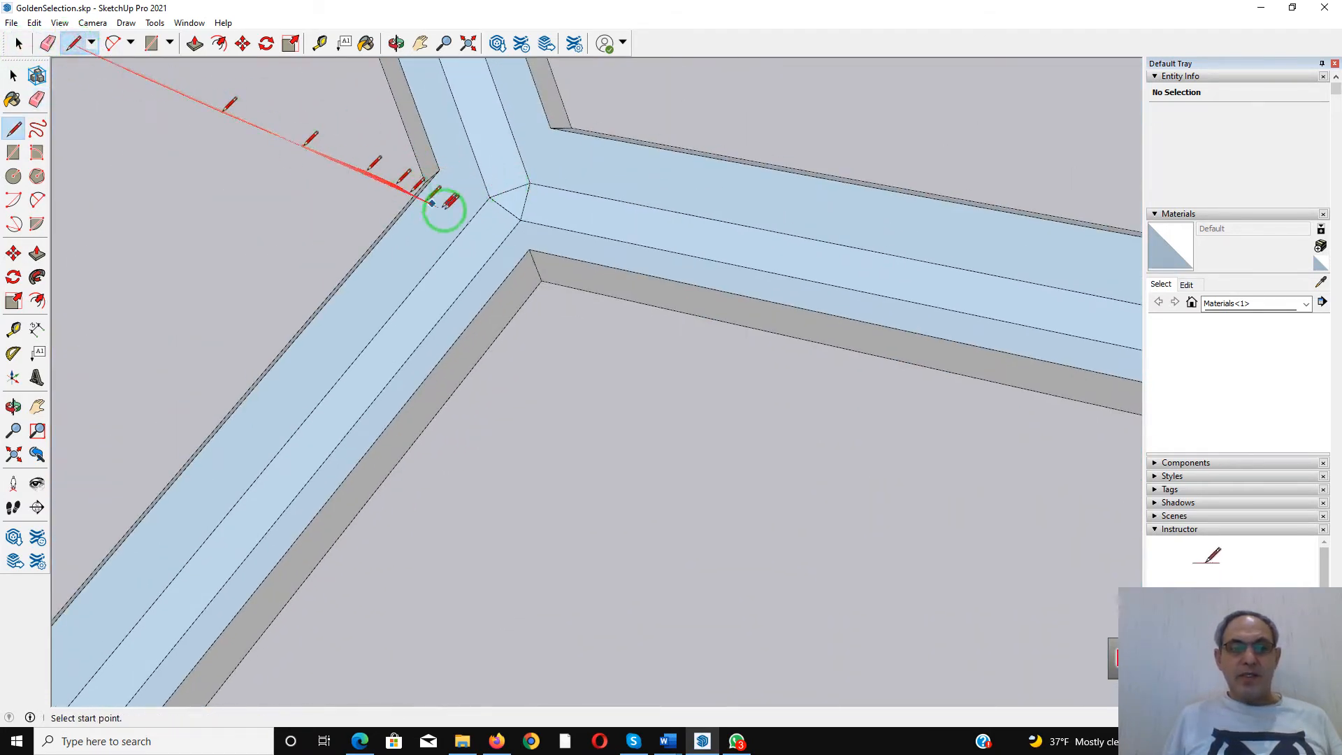
pyautogui.click(551, 127)
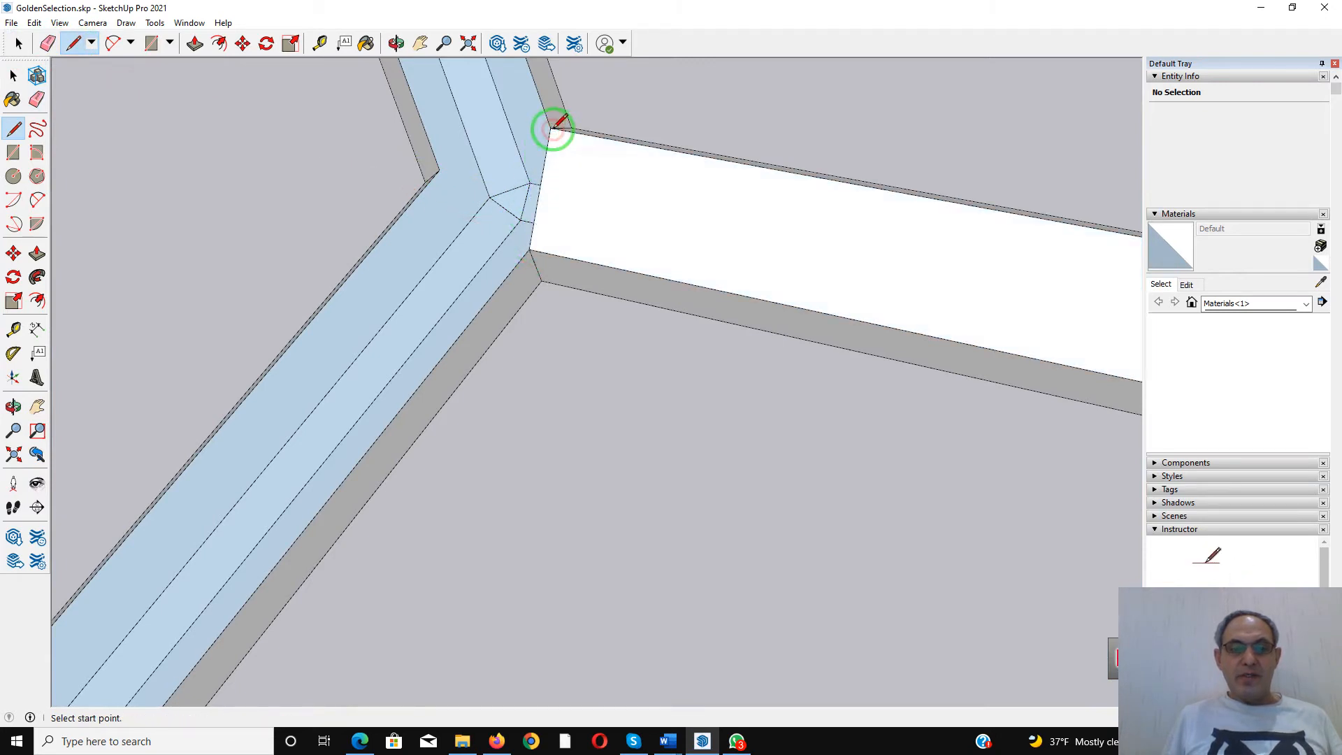
pyautogui.click(551, 127)
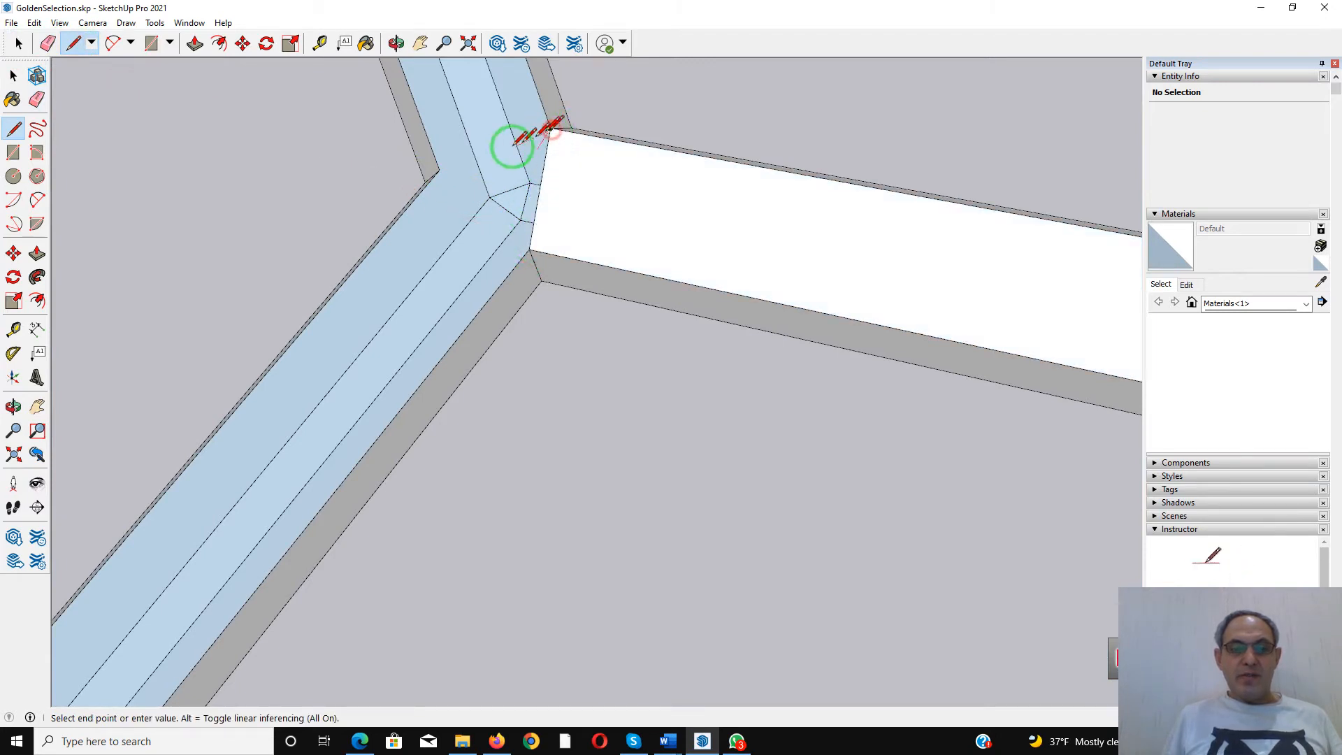
pyautogui.click(439, 169)
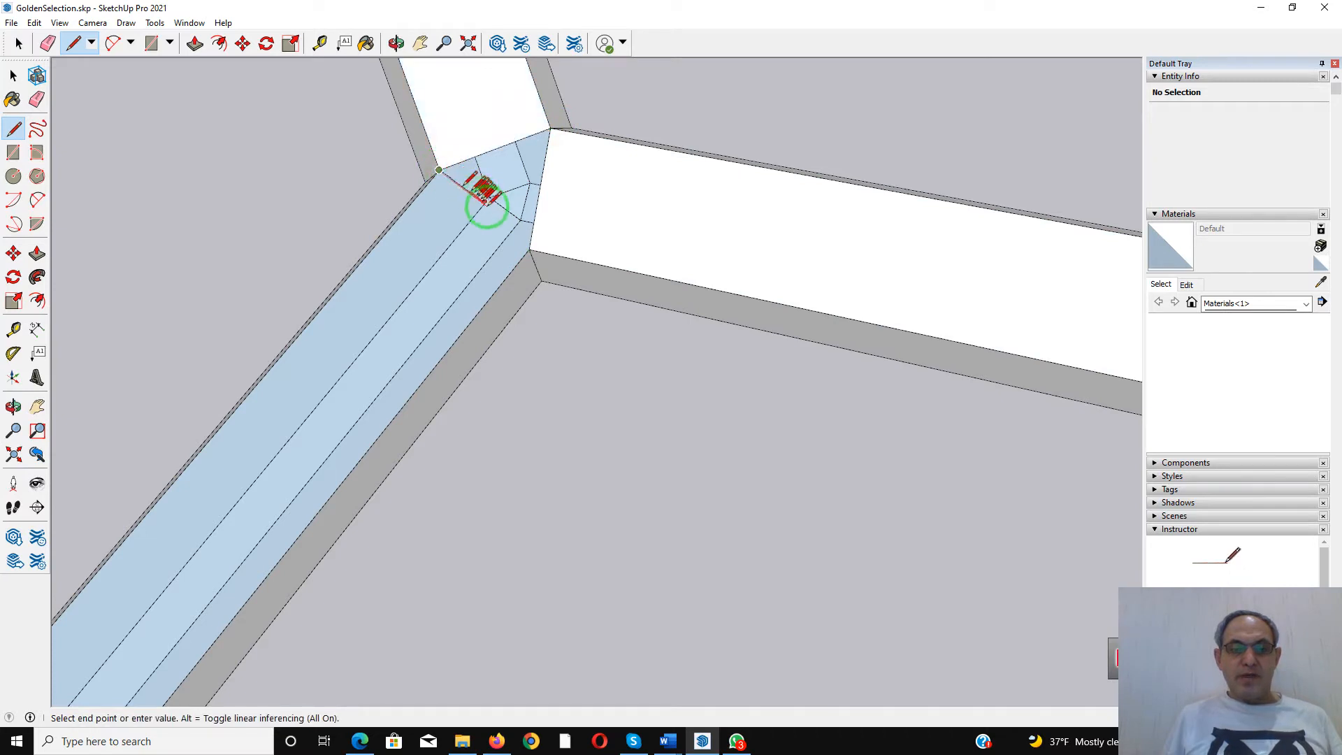
pyautogui.click(529, 249)
# Erase the protruding edges at the inner point of the uncapped joint at the far end of the open strut below the finished pentagon
pyautogui.scroll(-7, 550, 195)
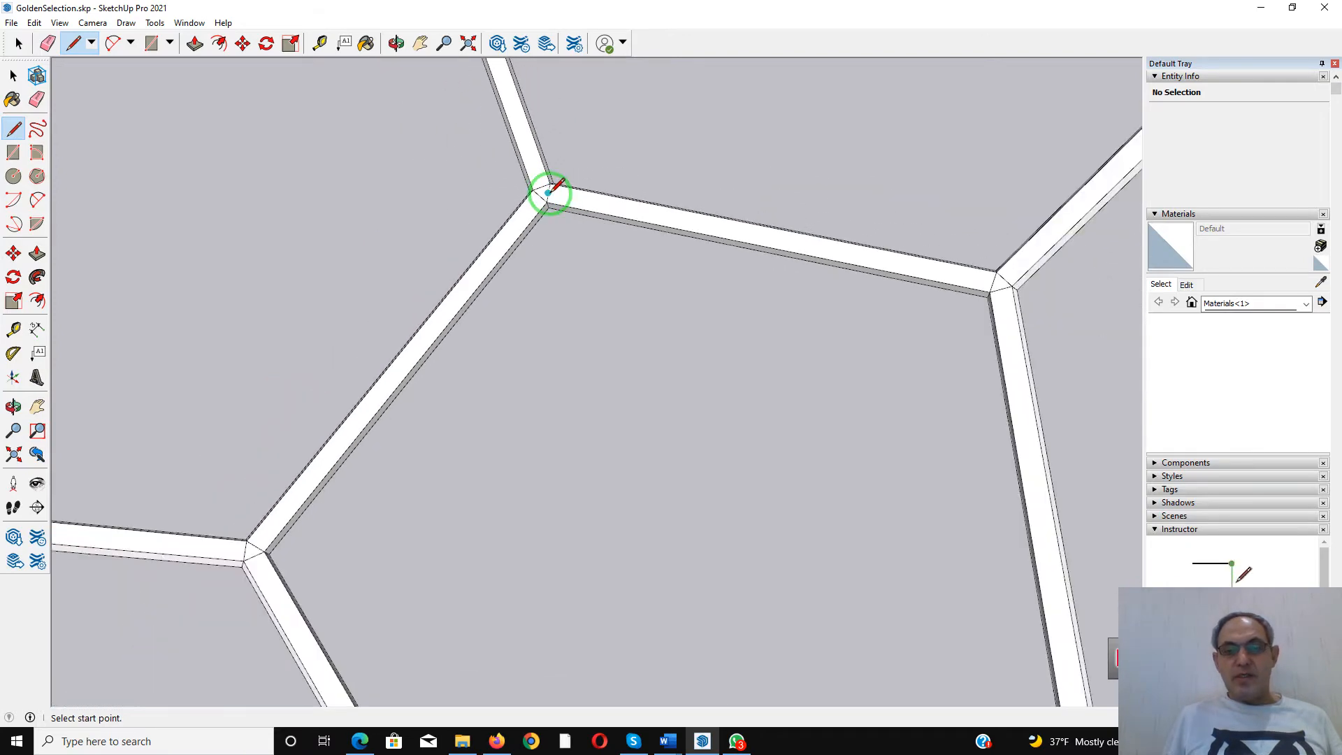
pyautogui.moveTo(660, 318)
pyautogui.mouseDown(button='middle')
pyautogui.moveTo(611, 165)
pyautogui.moveTo(626, 150)
pyautogui.moveTo(686, 384)
pyautogui.moveTo(671, 482)
pyautogui.mouseUp(button='middle')
pyautogui.scroll(10, 531, 590)
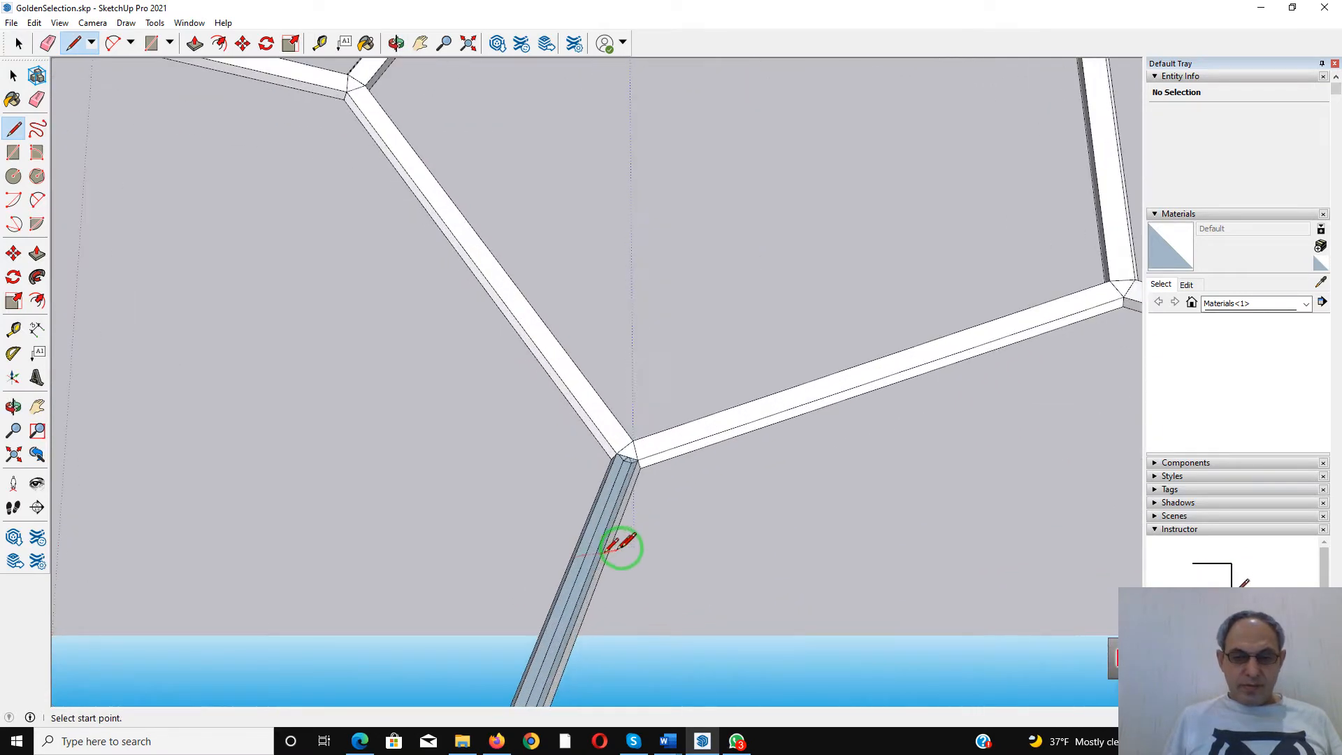
pyautogui.moveTo(620, 543)
pyautogui.mouseDown(button='middle')
pyautogui.moveTo(657, 461)
pyautogui.moveTo(725, 389)
pyautogui.moveTo(689, 318)
pyautogui.moveTo(659, 383)
pyautogui.mouseUp(button='middle')
pyautogui.moveTo(635, 532); pyautogui.dragTo(626, 594, button='middle')
pyautogui.scroll(4, 682, 199)
pyautogui.moveTo(670, 241); pyautogui.dragTo(620, 420, button='middle')
pyautogui.scroll(4, 615, 344)
pyautogui.moveTo(652, 321); pyautogui.dragTo(627, 389, button='middle')
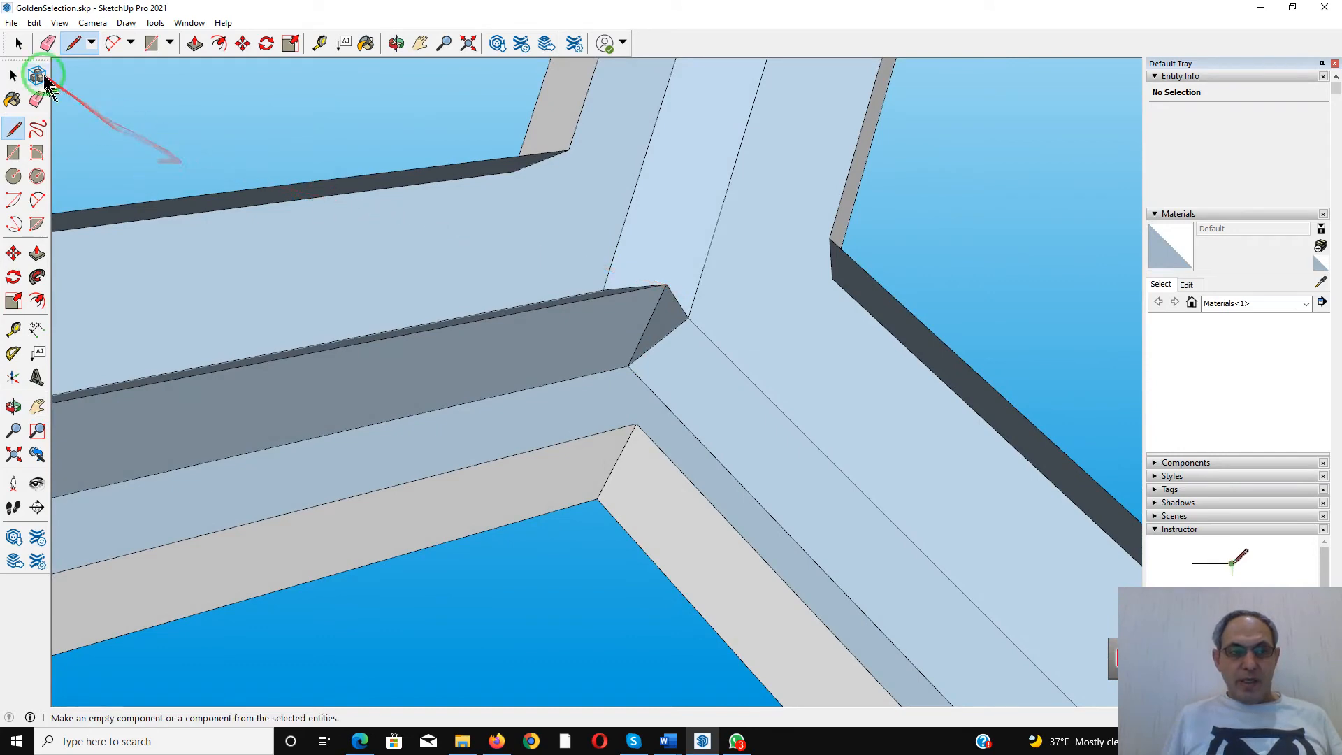
pyautogui.click(47, 43)
pyautogui.scroll(3, 681, 338)
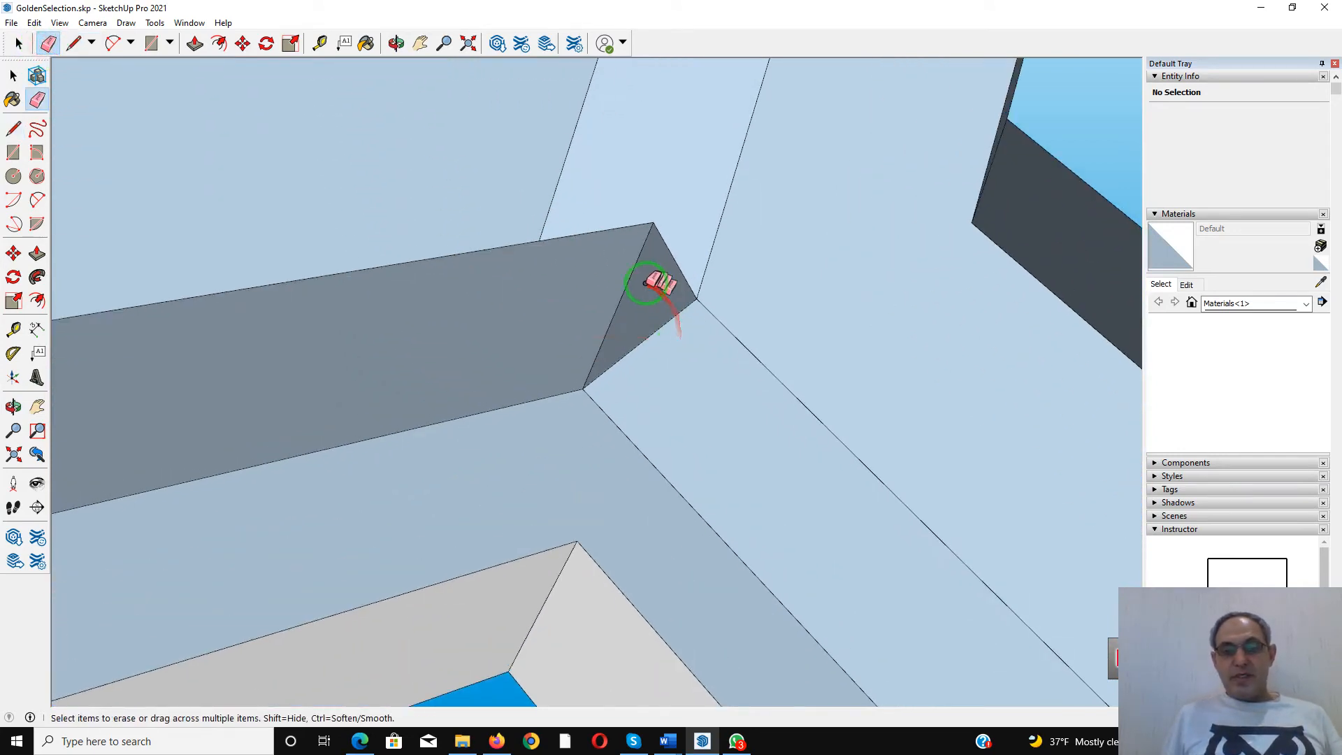
pyautogui.moveTo(647, 282)
pyautogui.mouseDown(button='middle')
pyautogui.moveTo(638, 374)
pyautogui.moveTo(599, 396)
pyautogui.mouseUp(button='middle')
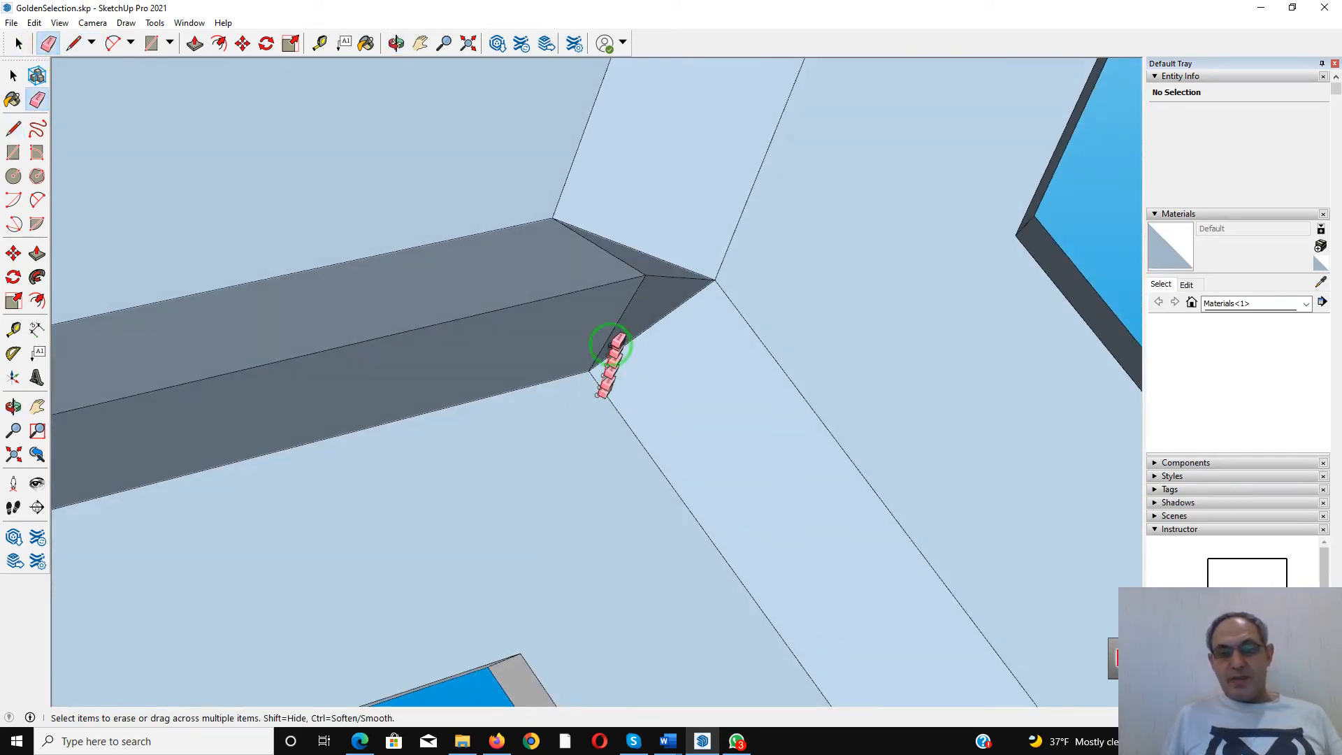
pyautogui.click(646, 274)
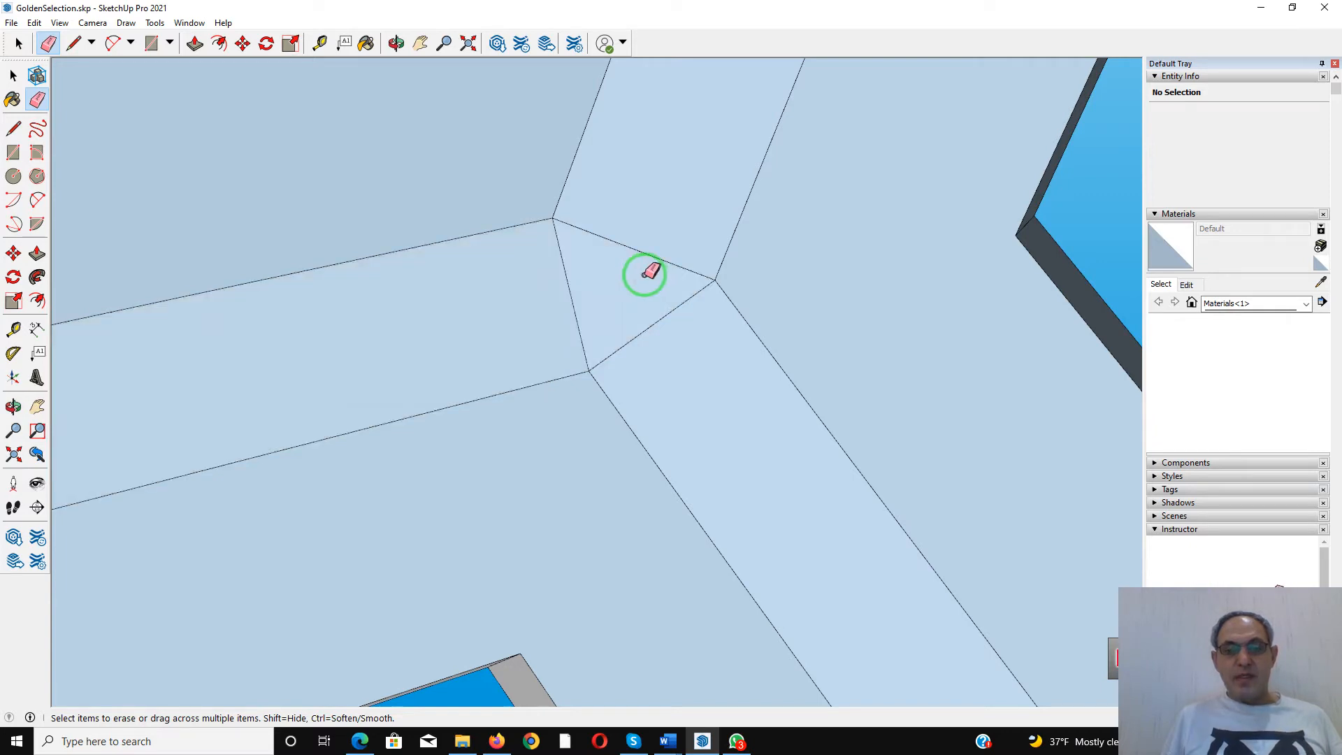
# Draw three lines between the opening corners of the cleaned joint to cap it with a triangular face
pyautogui.scroll(-5, 646, 274)
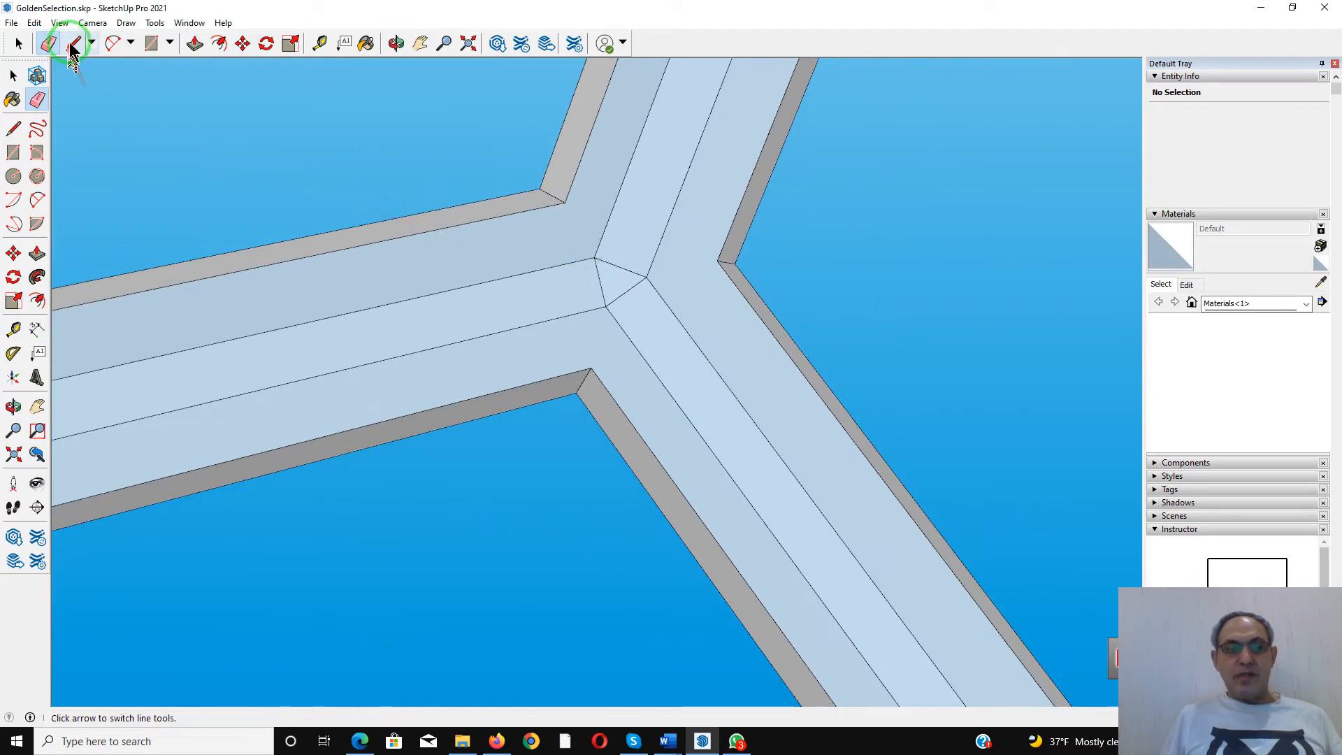
pyautogui.click(73, 47)
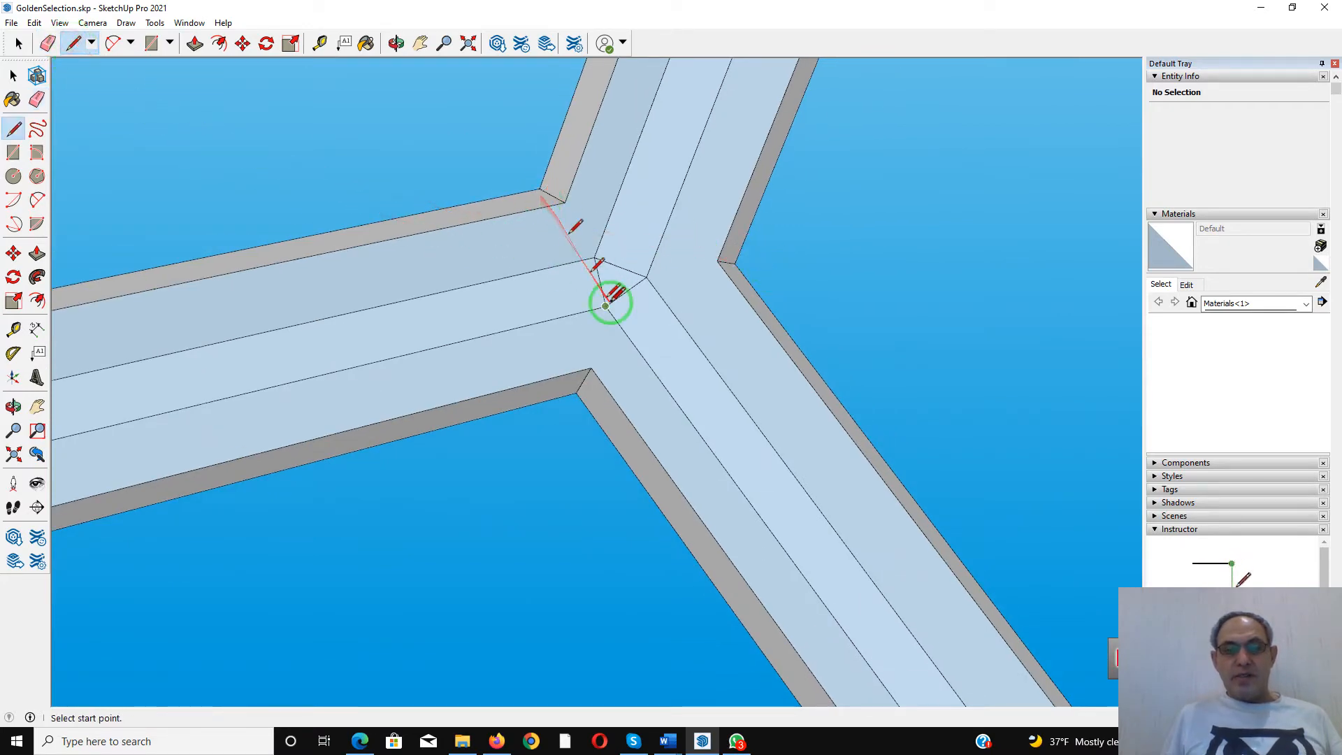
pyautogui.moveTo(607, 305); pyautogui.dragTo(523, 98, button='middle')
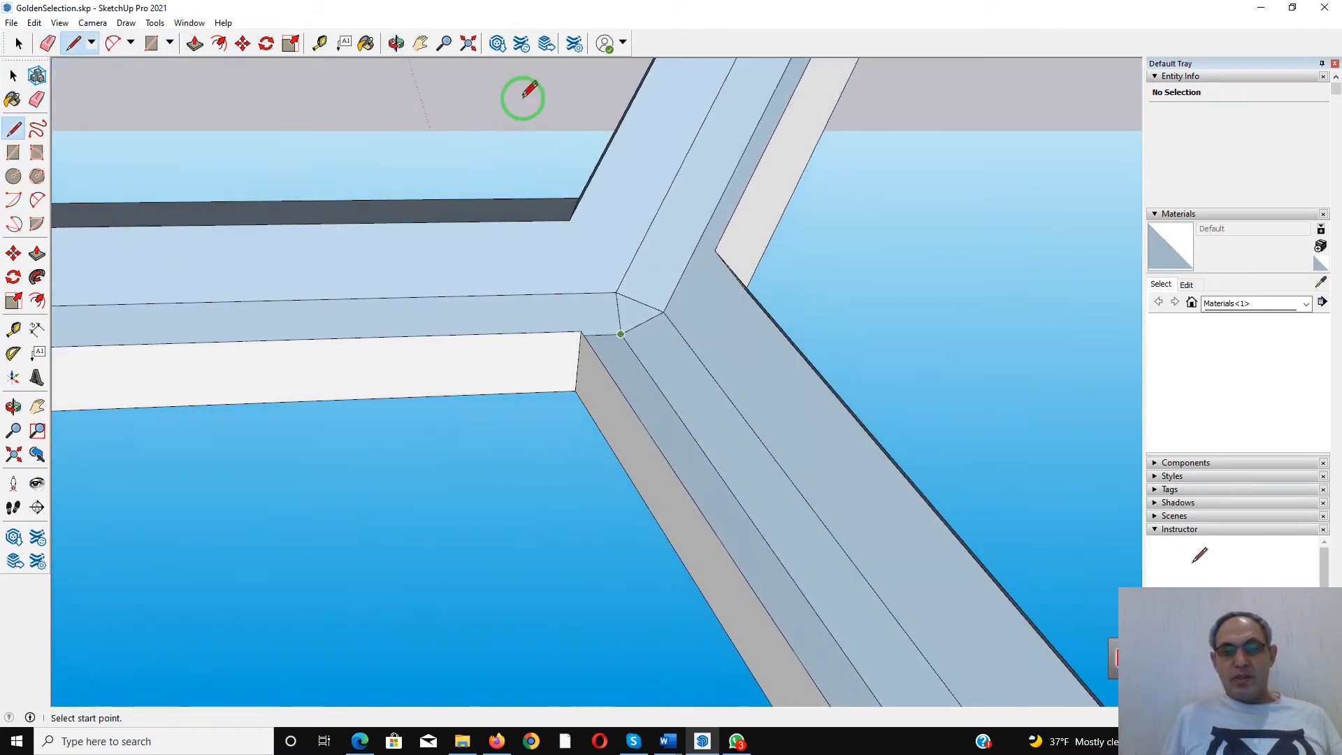
pyautogui.moveTo(608, 240); pyautogui.dragTo(614, 173, button='middle')
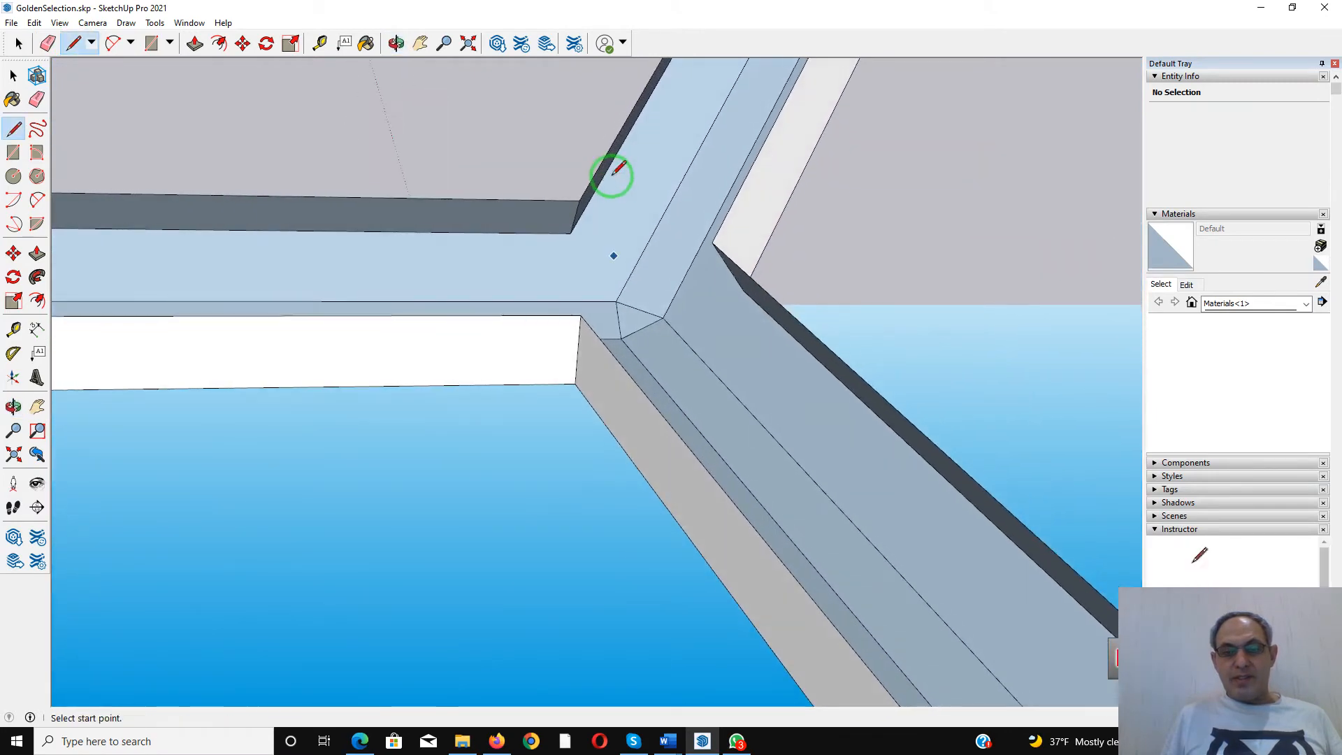
pyautogui.click(580, 201)
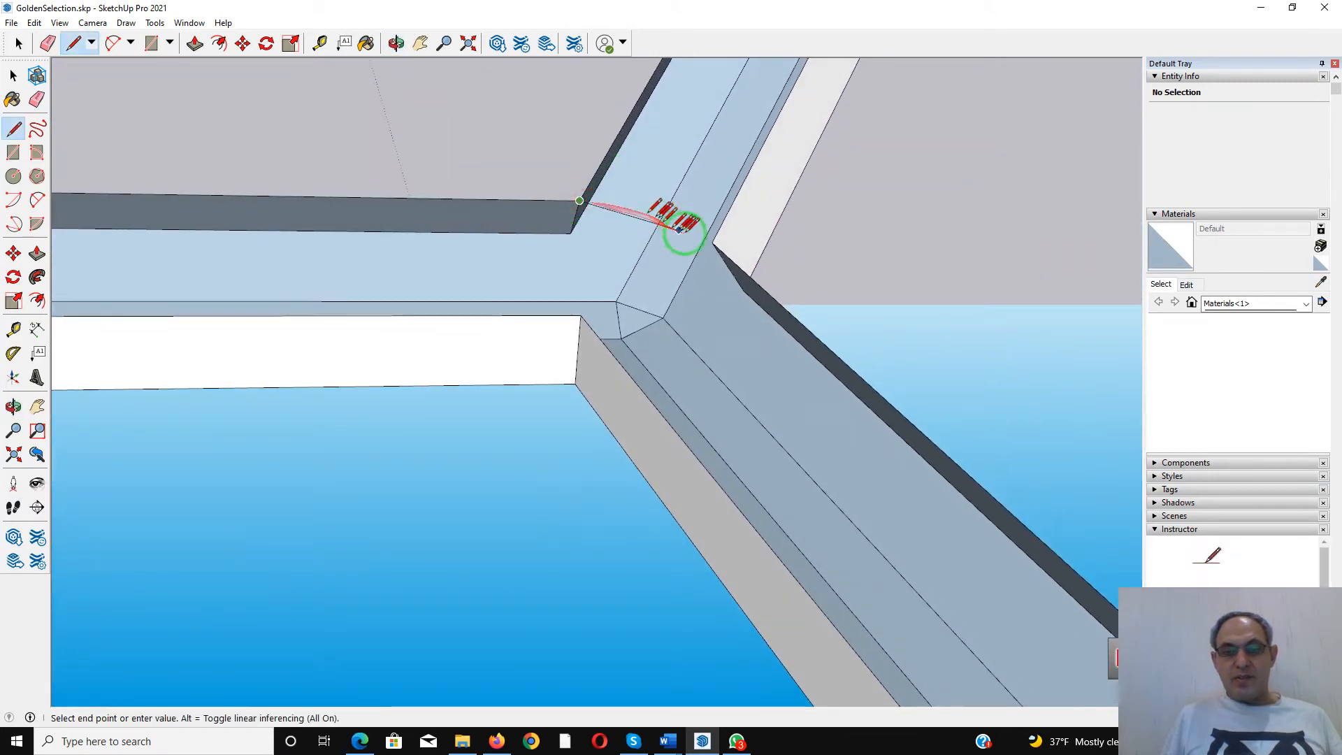
pyautogui.click(712, 243)
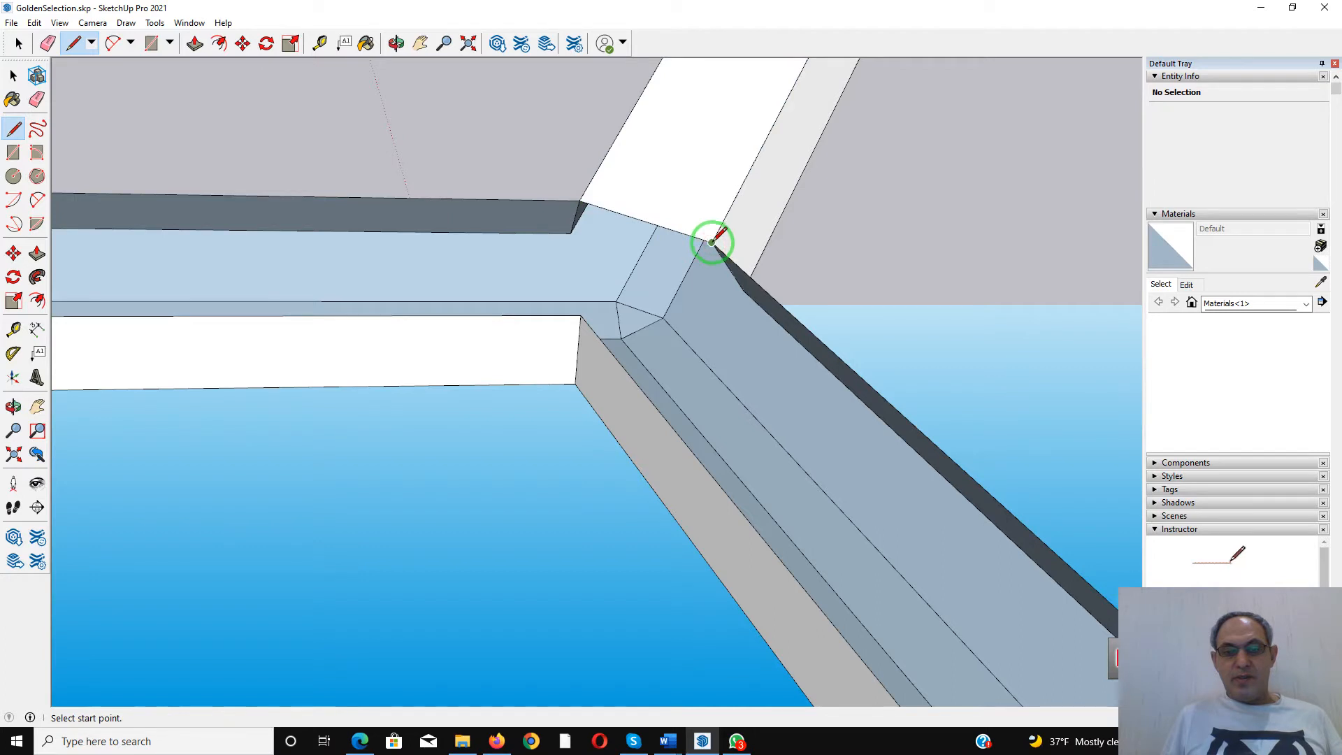
pyautogui.click(712, 243)
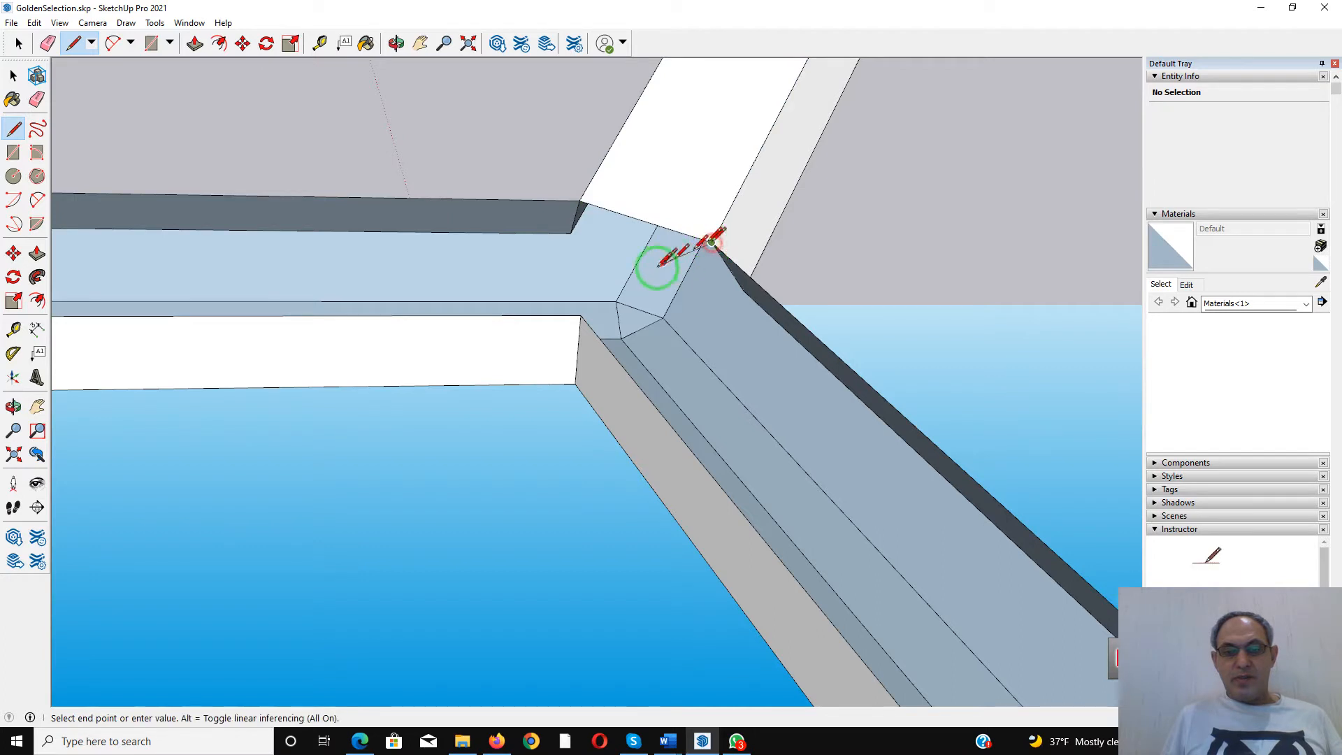
pyautogui.click(581, 315)
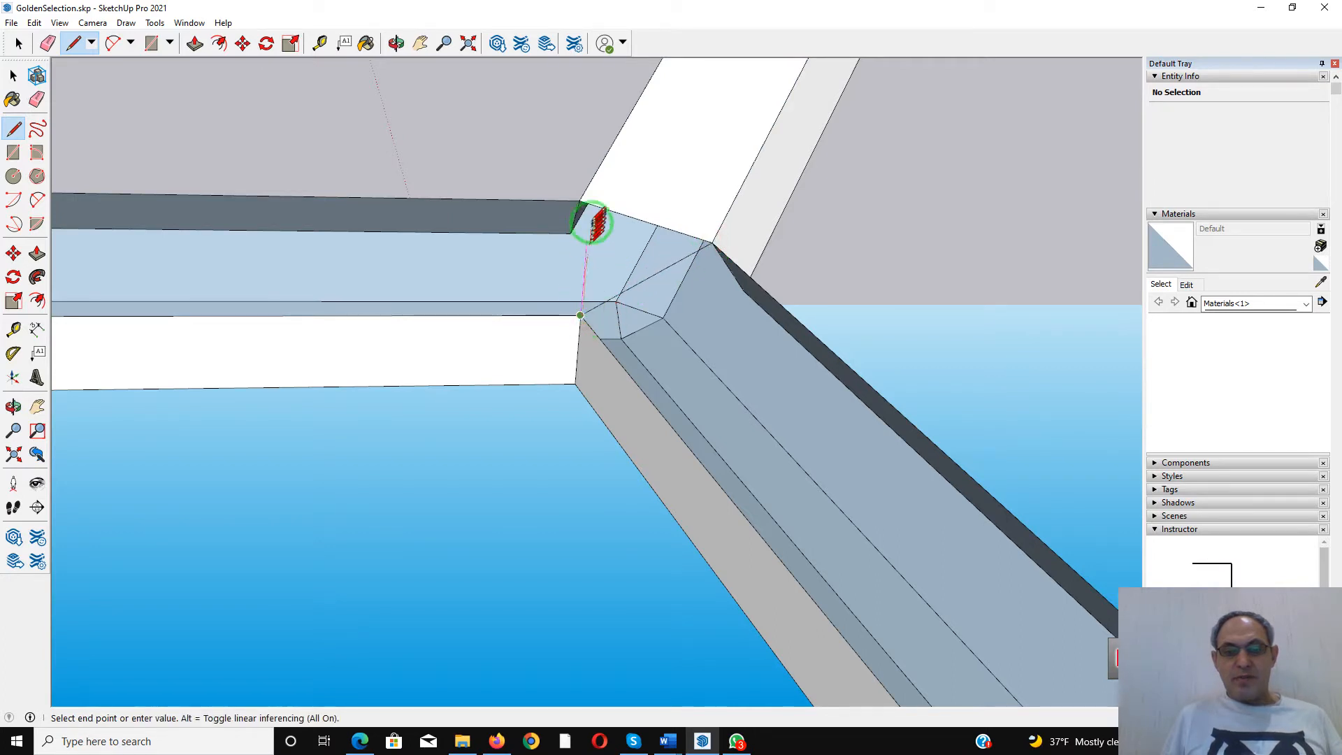
pyautogui.click(580, 200)
# Cap the neighbouring joint at the lower end of the descending open strut by joining its three opening corners with lines
pyautogui.scroll(-5, 585, 202)
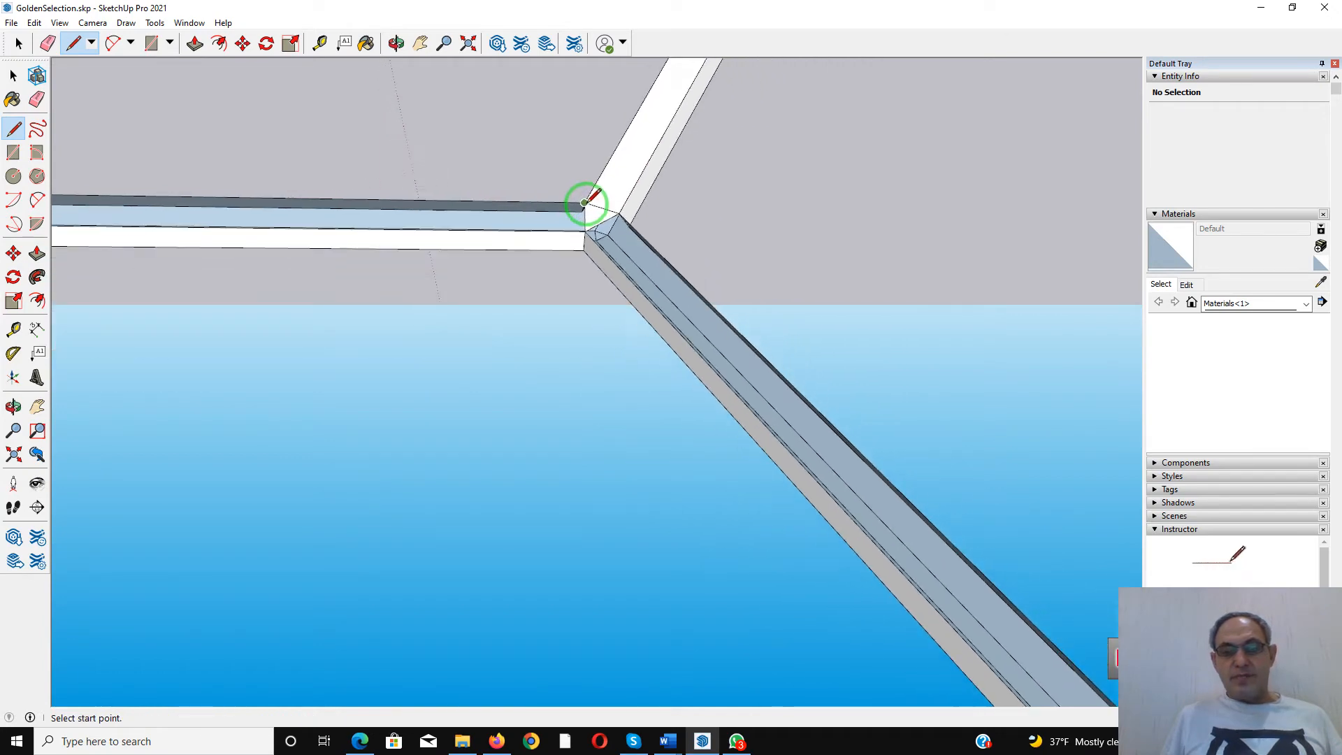
pyautogui.moveTo(584, 202); pyautogui.dragTo(600, 305, button='middle')
pyautogui.scroll(-4, 660, 339)
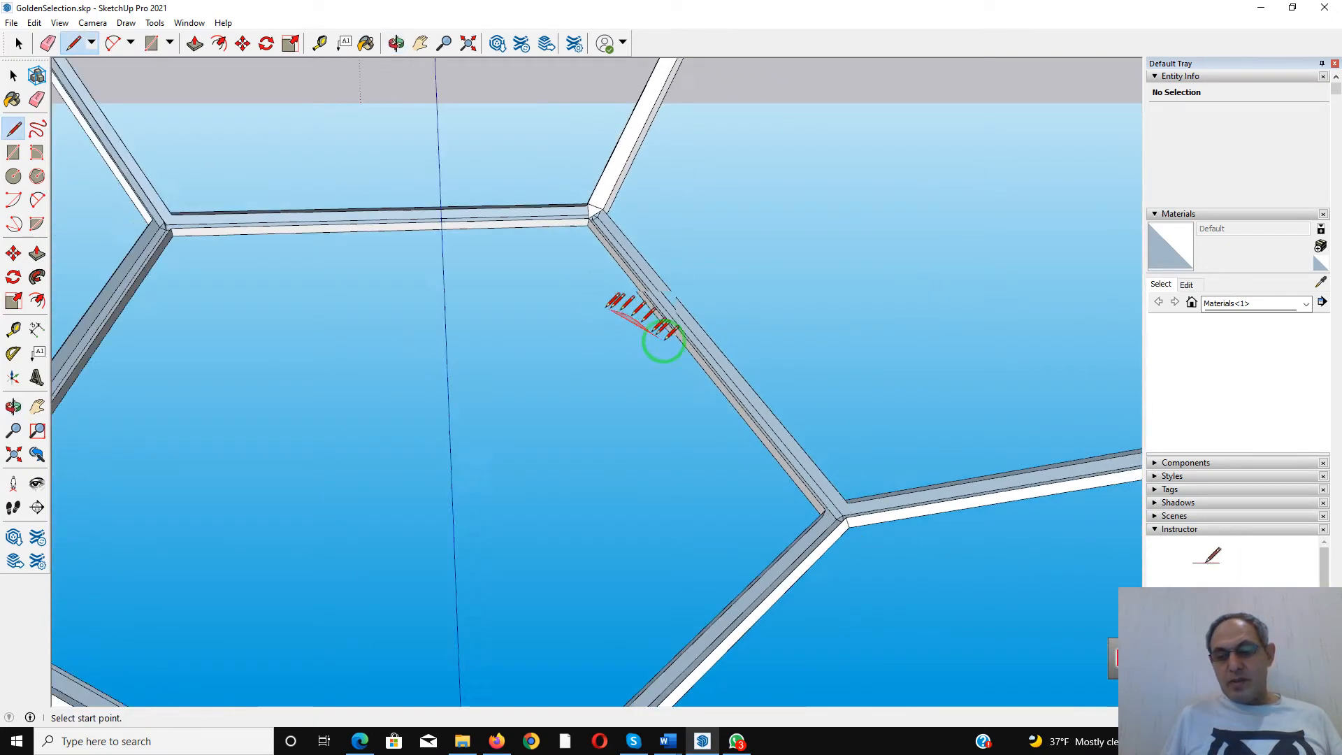
pyautogui.moveTo(749, 419); pyautogui.dragTo(773, 495, button='middle')
pyautogui.scroll(6, 762, 419)
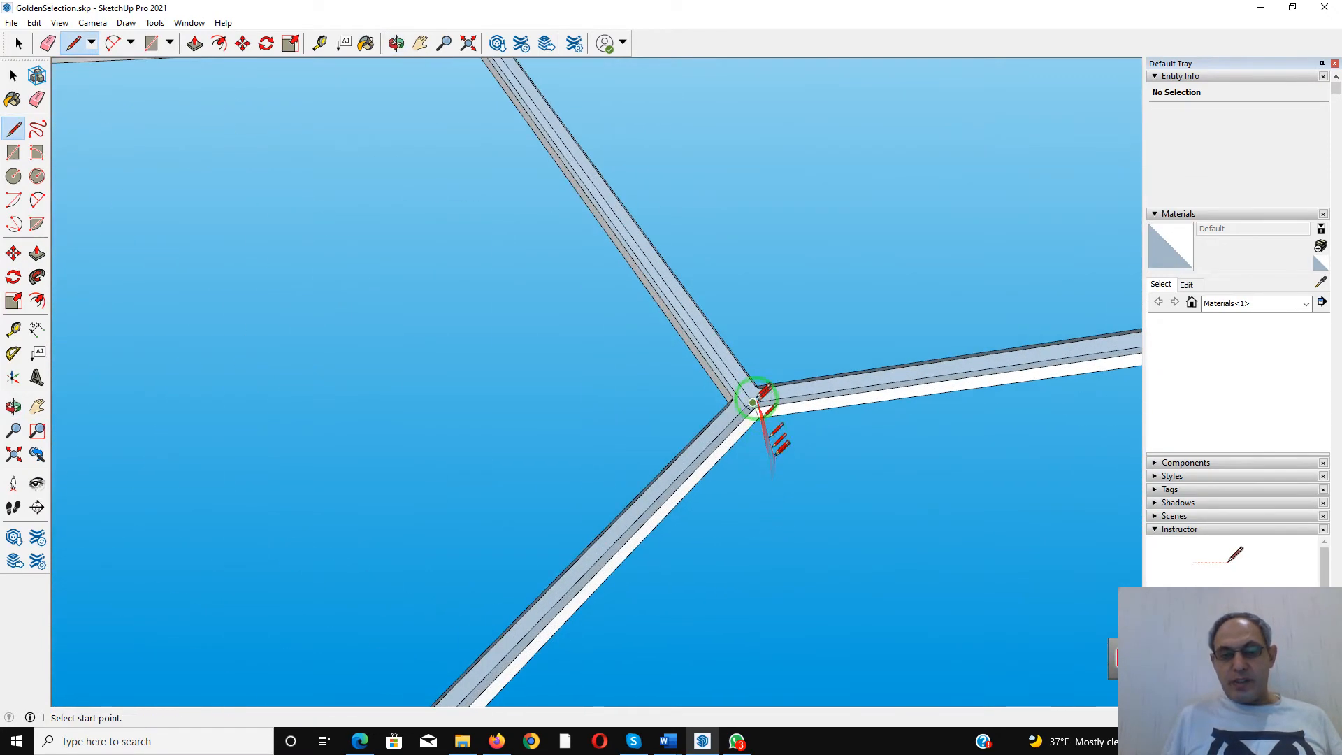
pyautogui.scroll(2, 753, 388)
pyautogui.moveTo(748, 389)
pyautogui.mouseDown(button='middle')
pyautogui.moveTo(749, 440)
pyautogui.moveTo(701, 457)
pyautogui.mouseUp(button='middle')
pyautogui.moveTo(609, 432); pyautogui.dragTo(595, 427, button='middle')
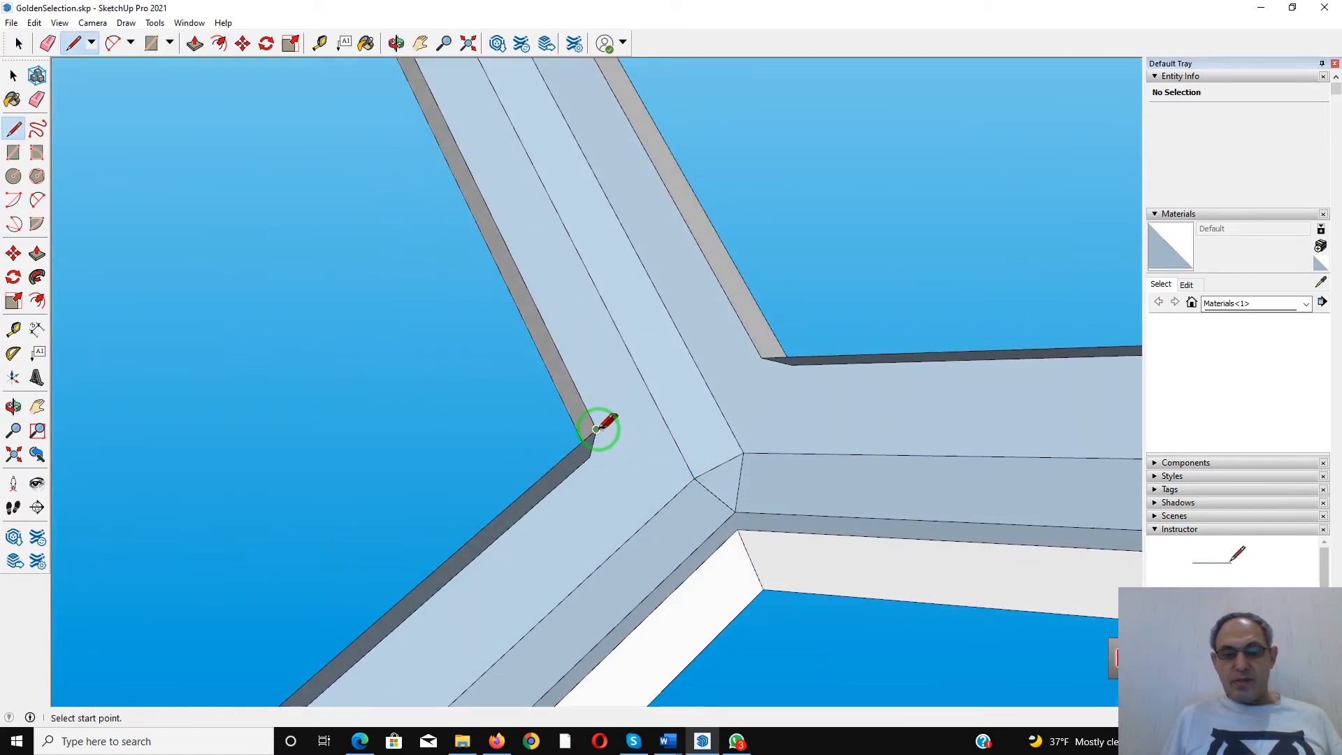
pyautogui.click(595, 429)
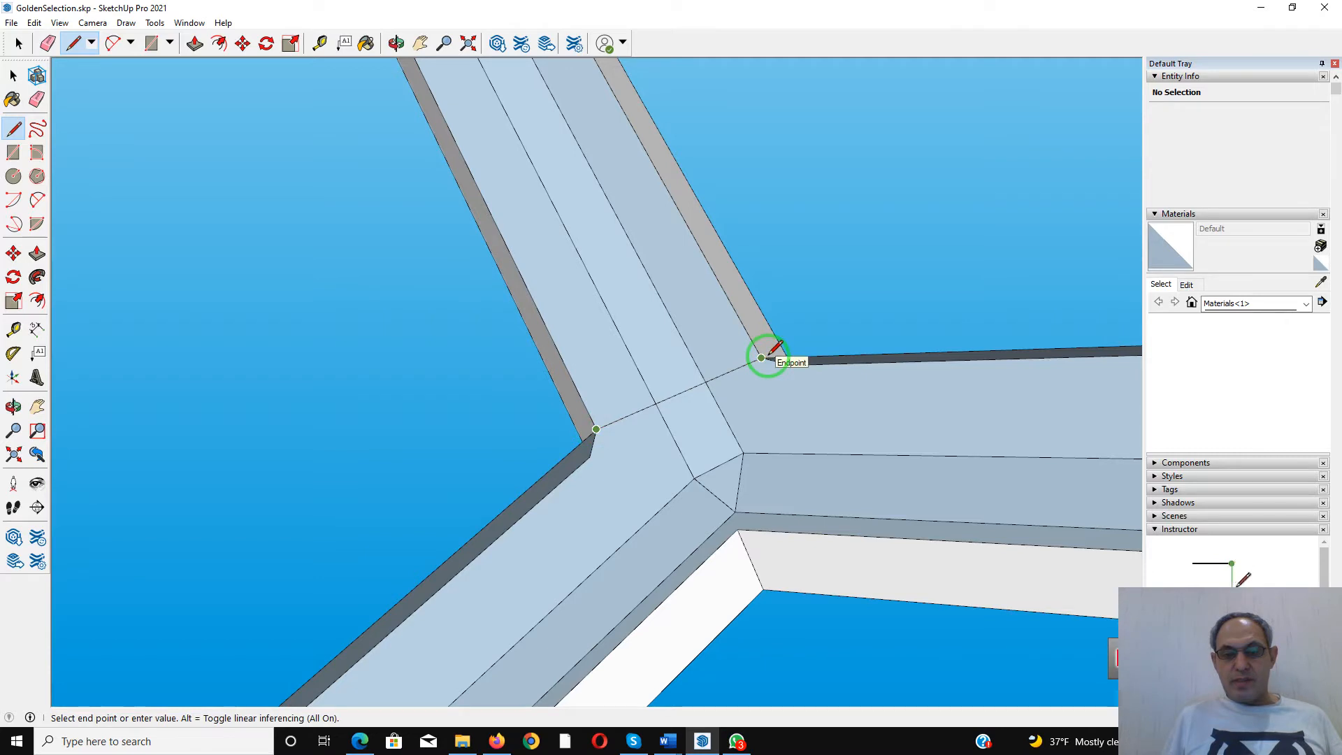
pyautogui.click(761, 358)
pyautogui.click(761, 358)
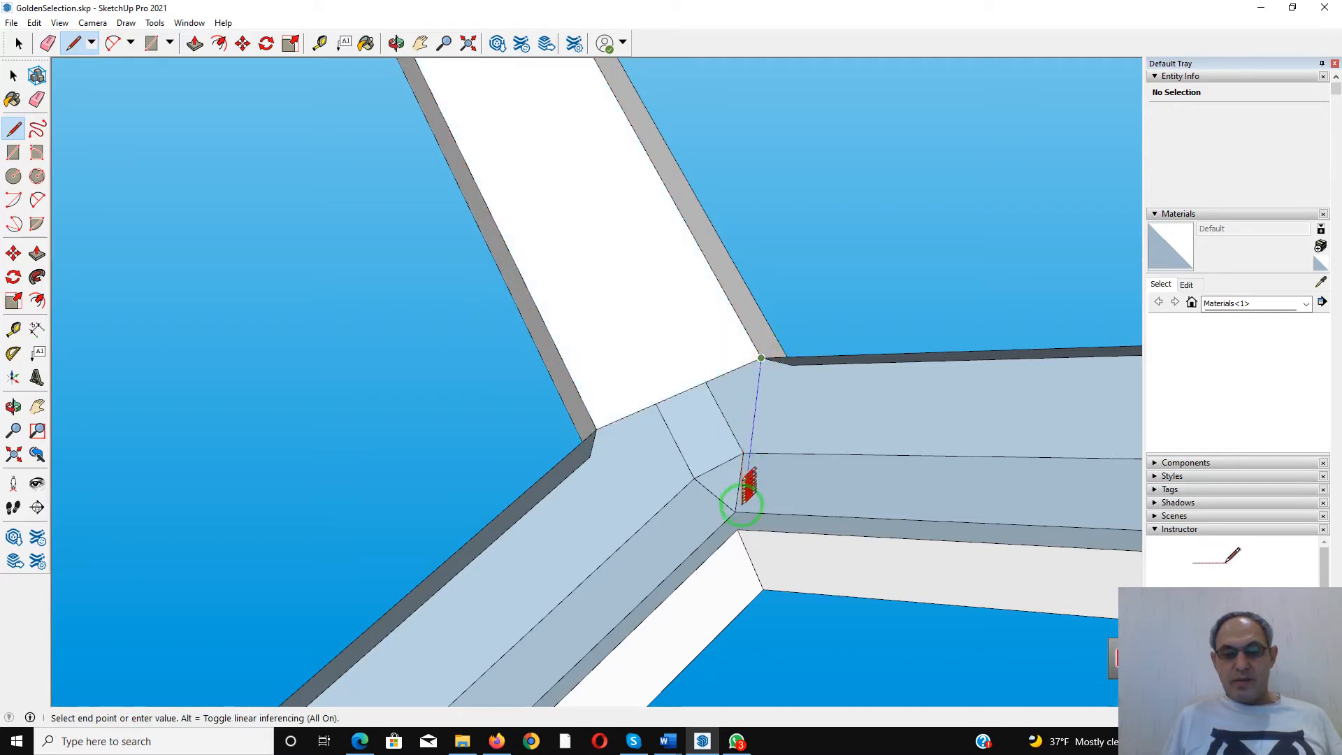
pyautogui.click(739, 531)
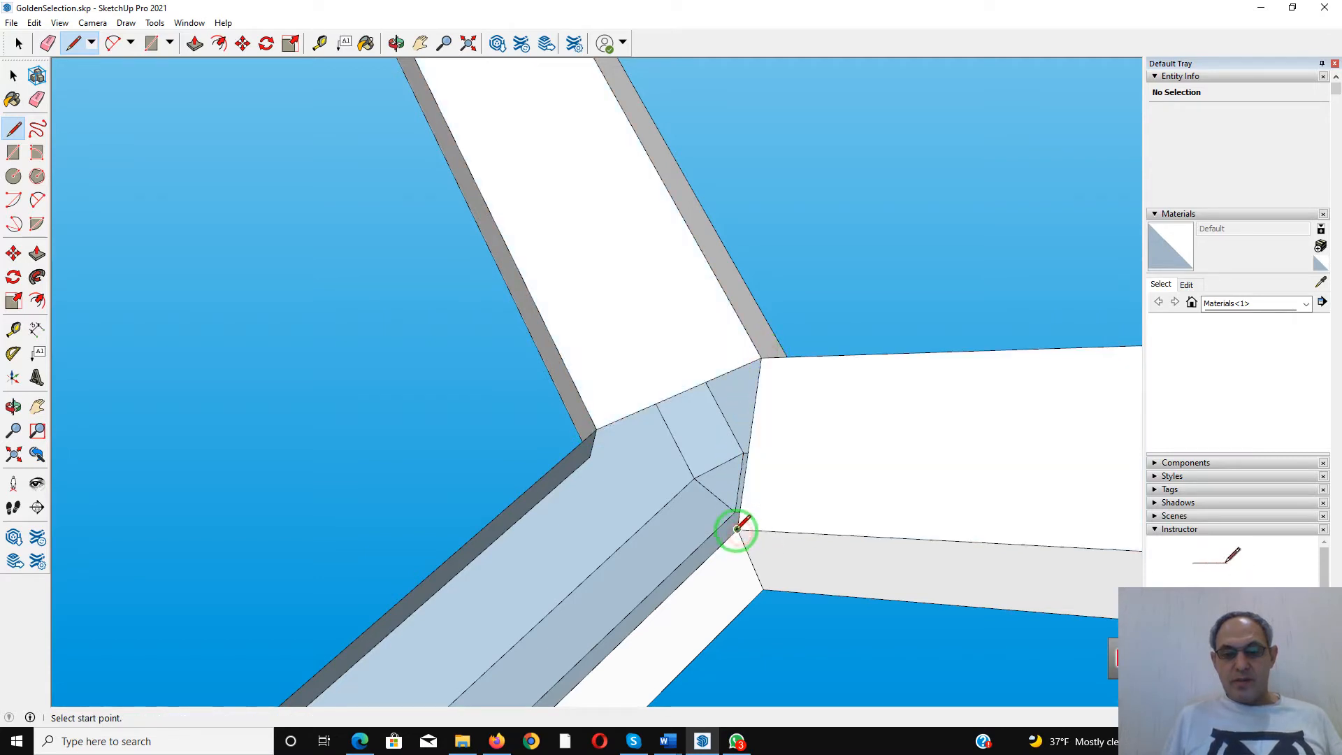
pyautogui.click(738, 530)
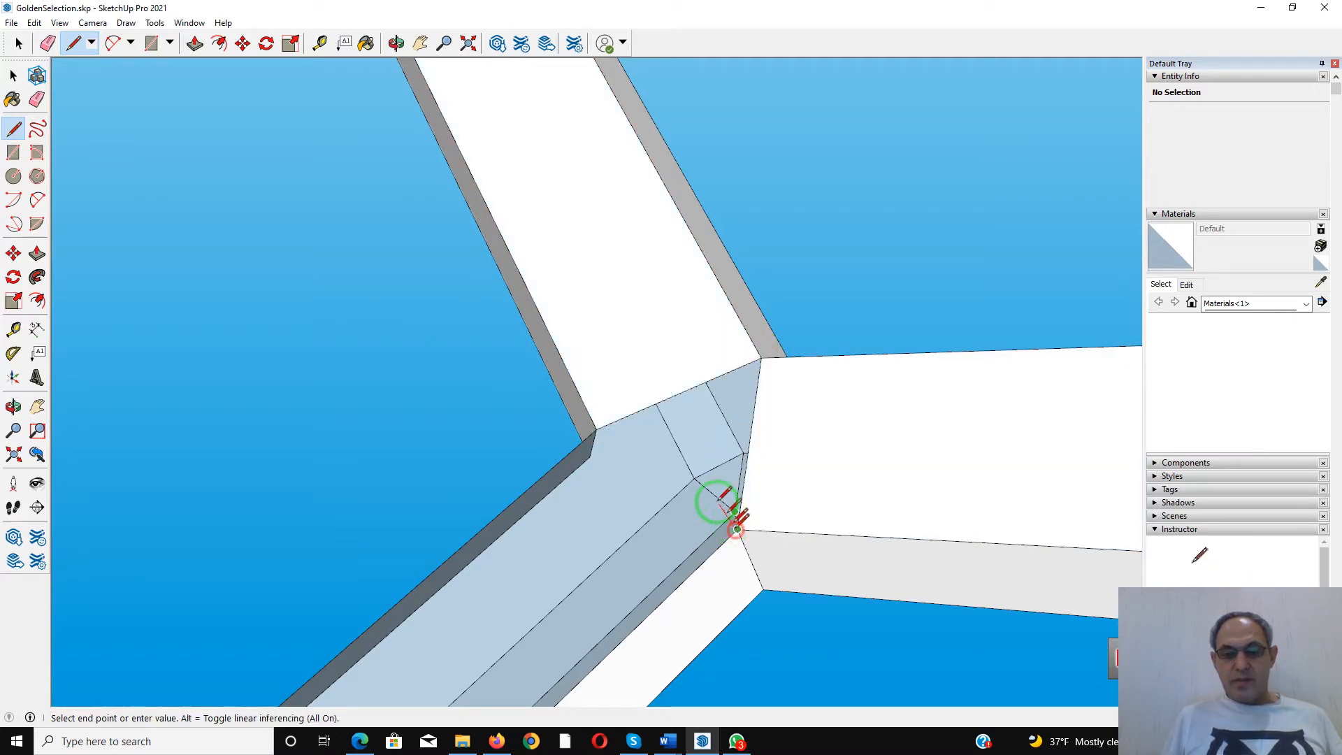
pyautogui.click(597, 427)
# Join the three opening corners of the following joint, above the vertical strut, with lines to close it and its struts
pyautogui.scroll(-6, 690, 263)
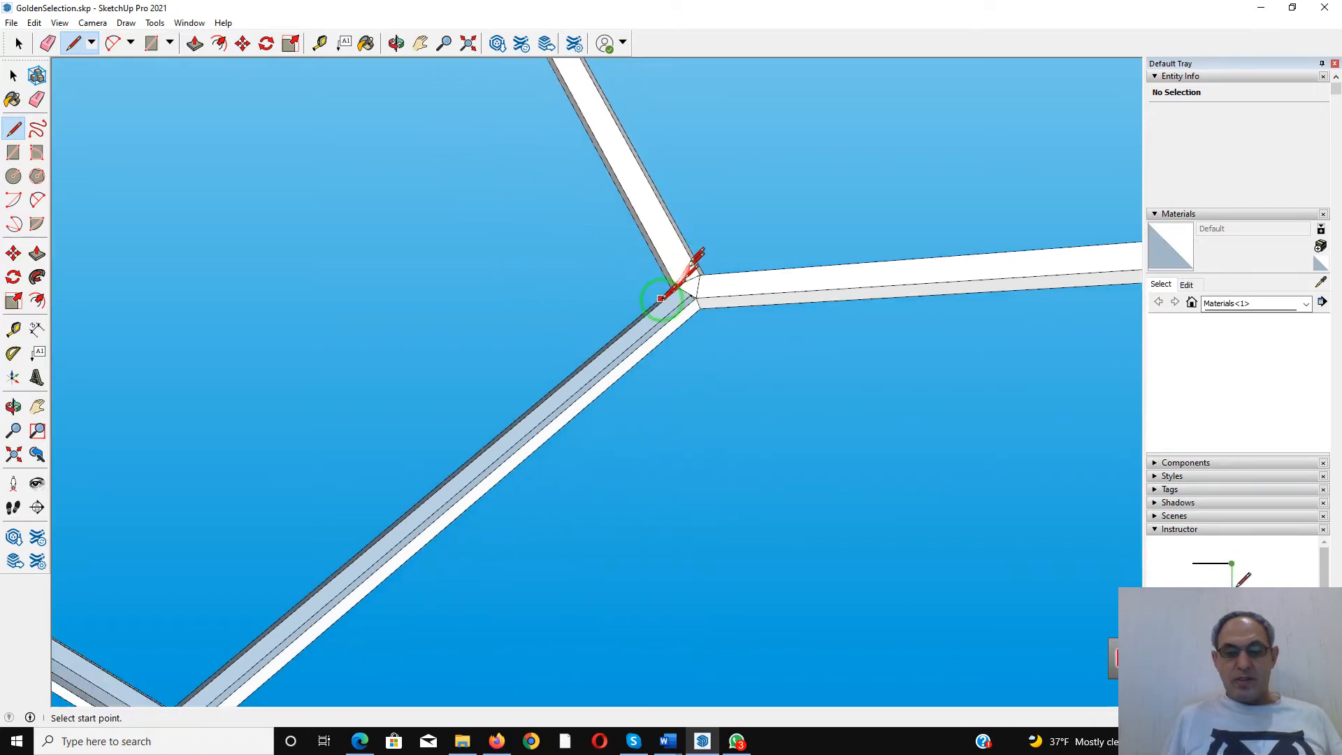
pyautogui.scroll(-3, 661, 299)
pyautogui.scroll(8, 392, 542)
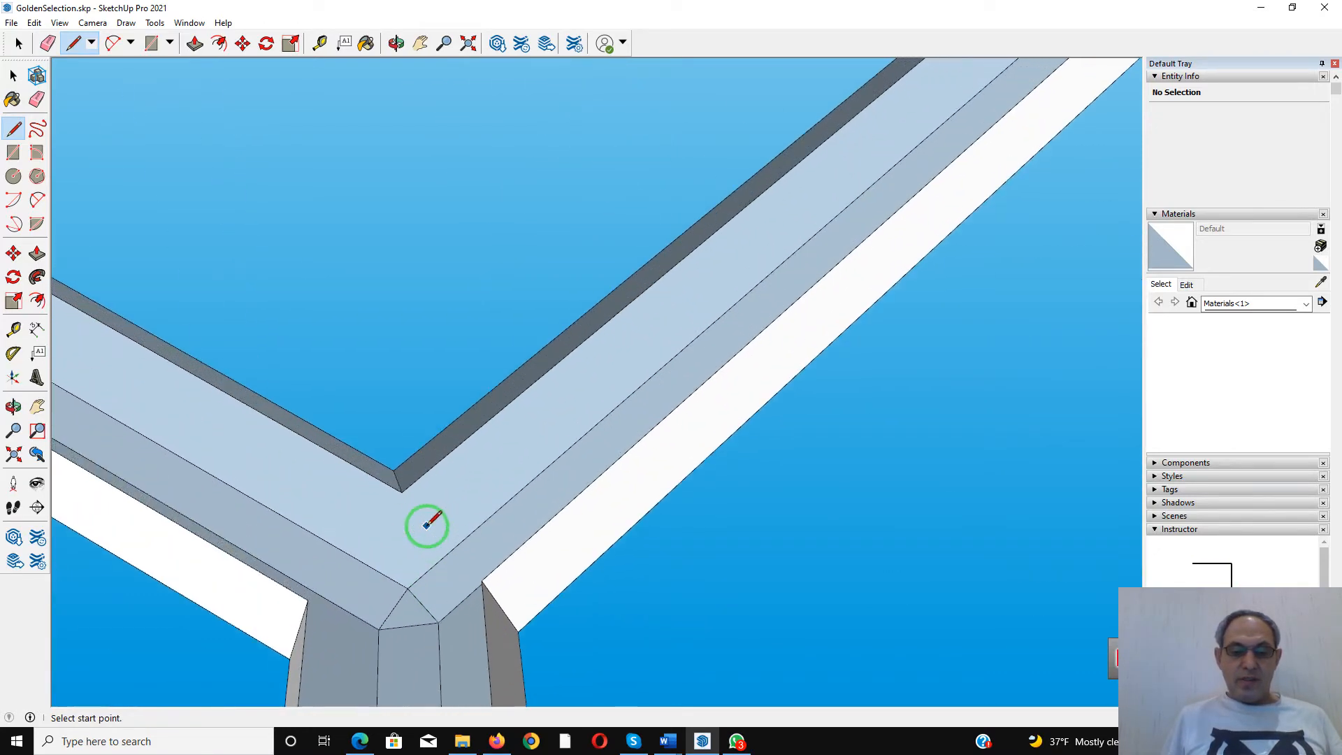
pyautogui.moveTo(427, 526)
pyautogui.mouseDown(button='middle')
pyautogui.moveTo(422, 441)
pyautogui.moveTo(426, 674)
pyautogui.moveTo(426, 630)
pyautogui.moveTo(455, 625)
pyautogui.moveTo(429, 683)
pyautogui.moveTo(399, 668)
pyautogui.mouseUp(button='middle')
pyautogui.press('l')
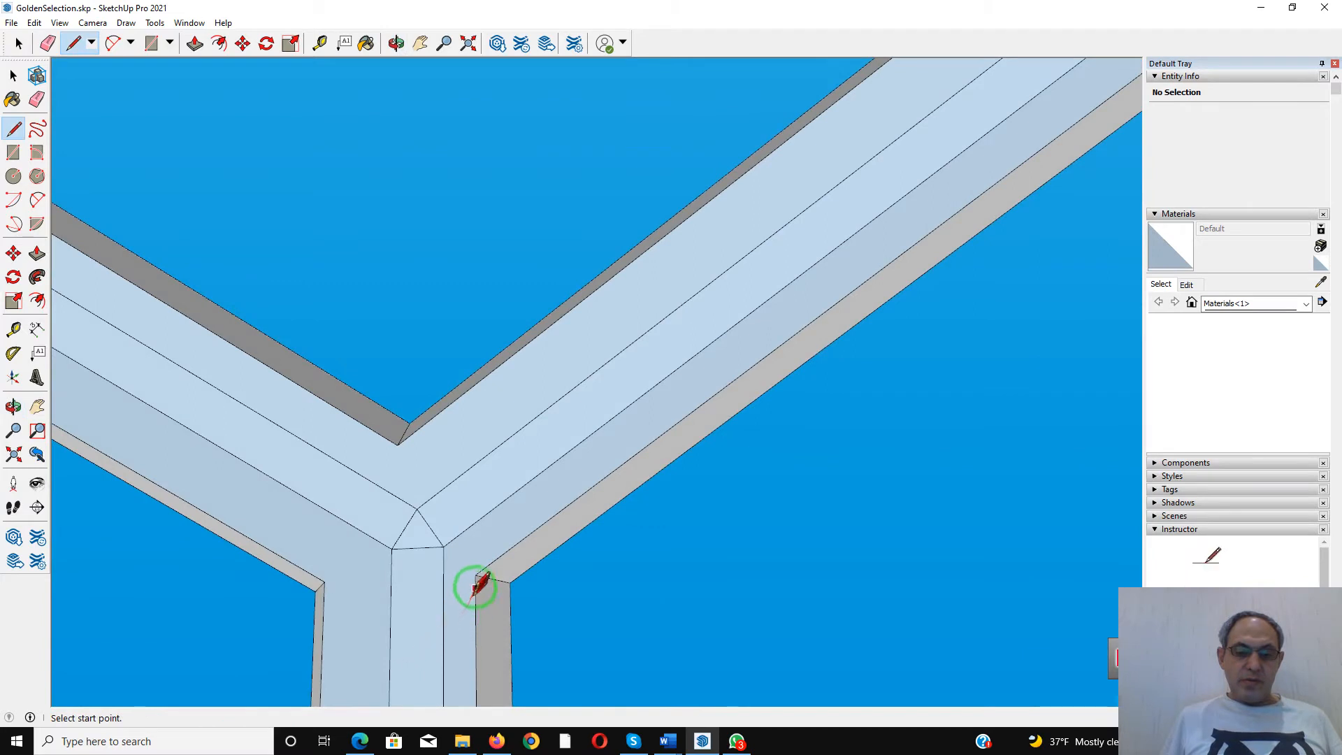
pyautogui.click(475, 574)
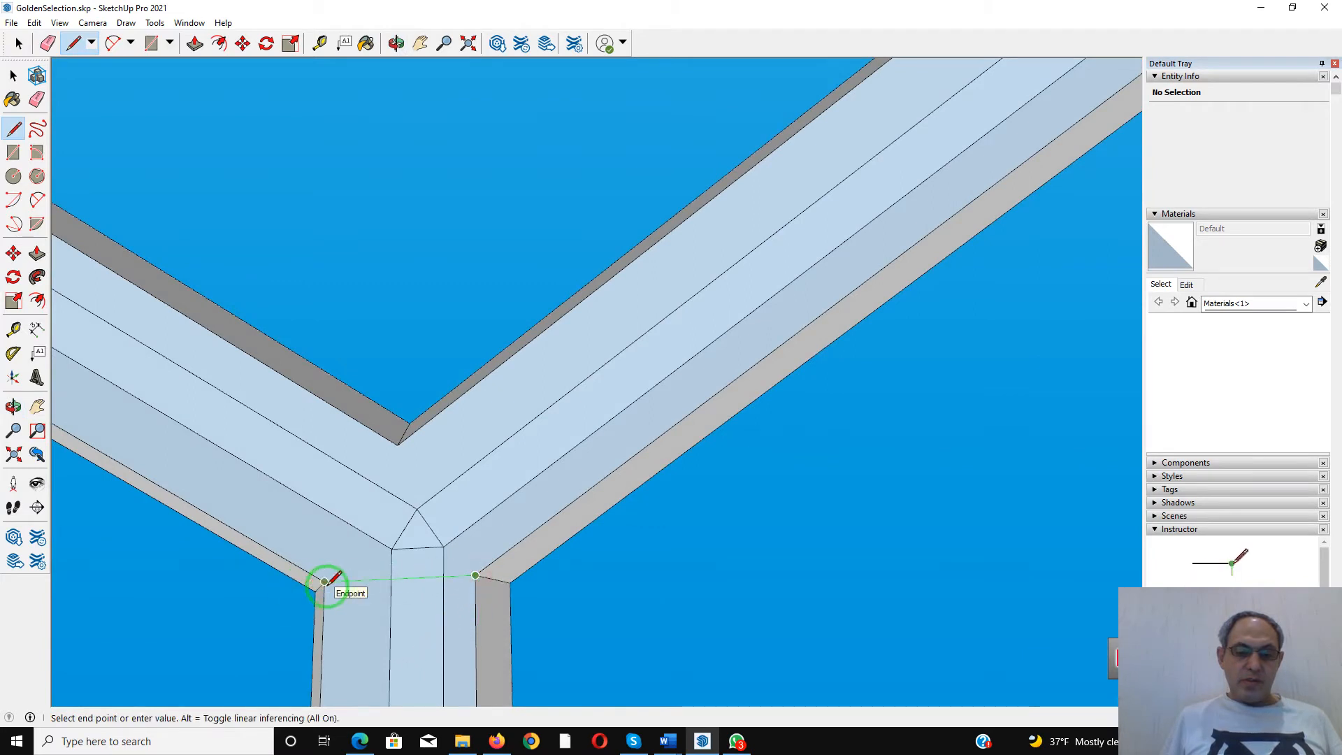
pyautogui.click(325, 582)
pyautogui.click(326, 581)
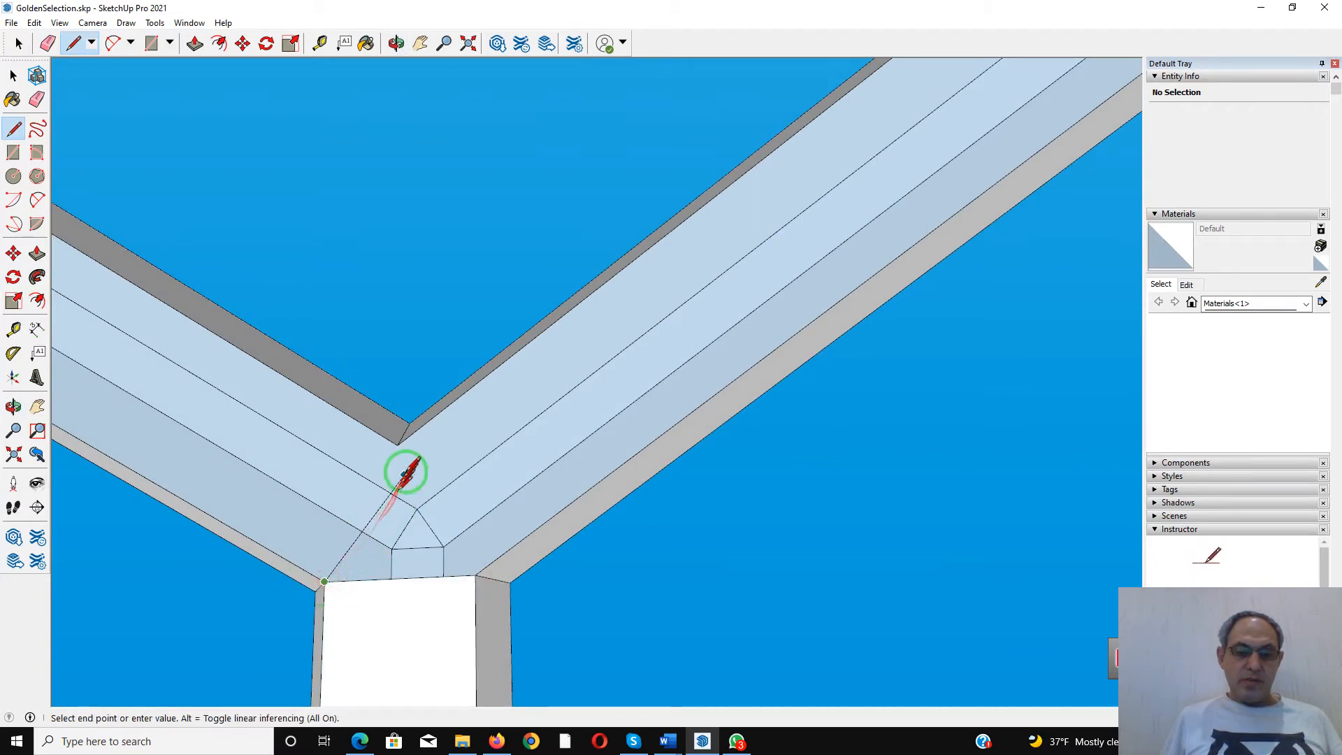
pyautogui.click(397, 445)
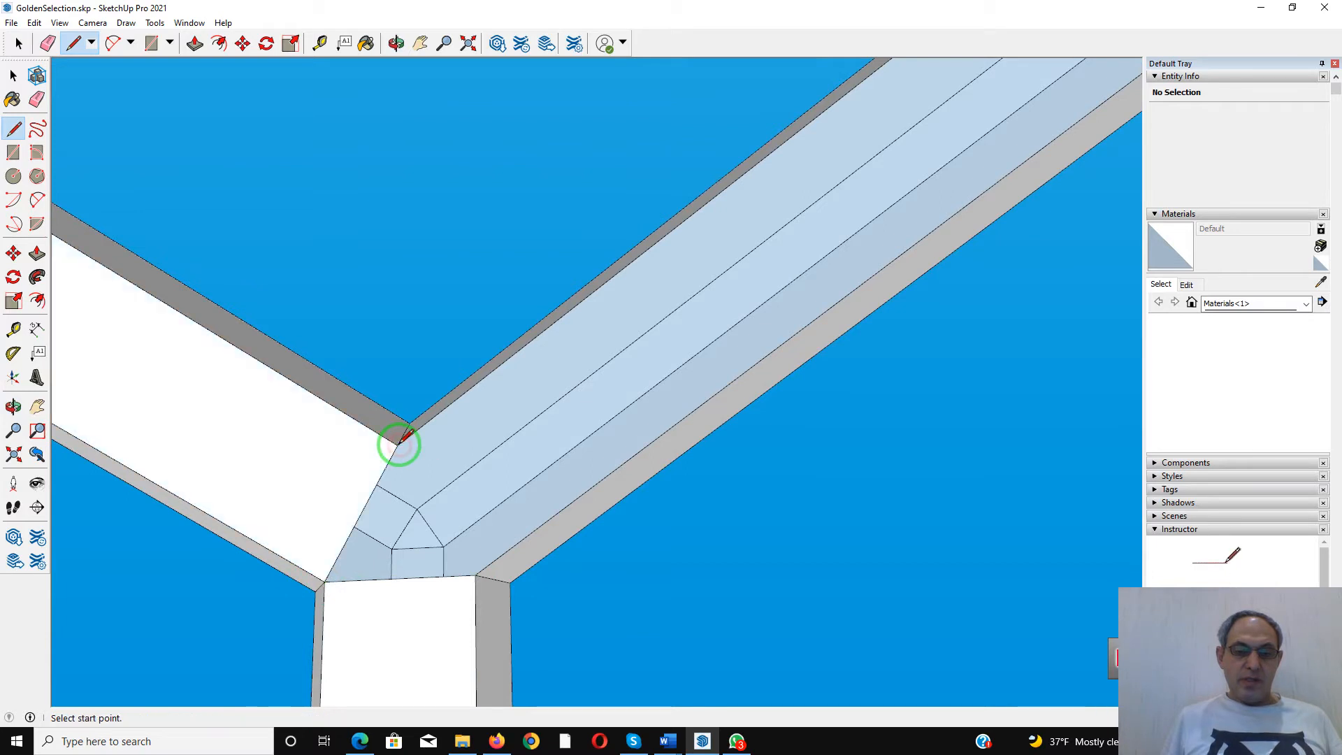
pyautogui.click(397, 445)
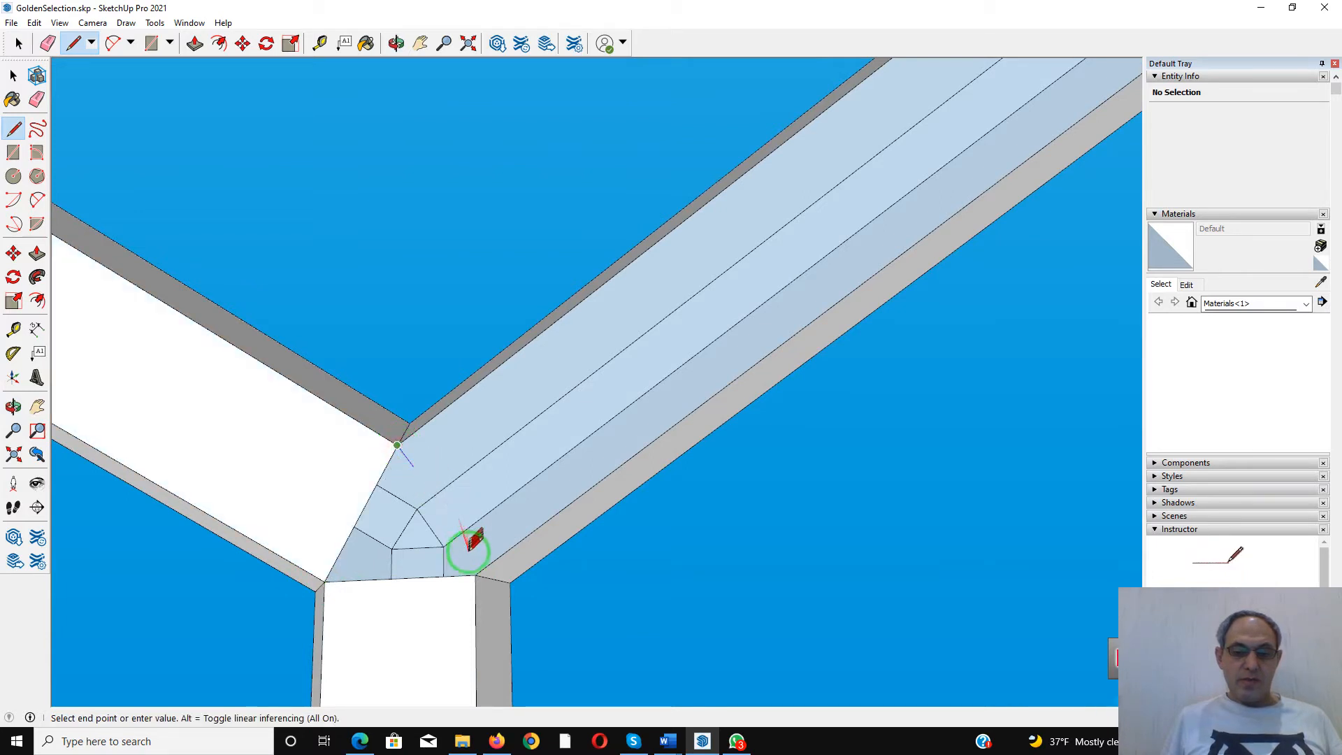
pyautogui.click(475, 576)
# Erase the protruding edges at the inner point of the uncapped joint at the pentagon's upper corner, where the open struts meet
pyautogui.scroll(-6, 495, 402)
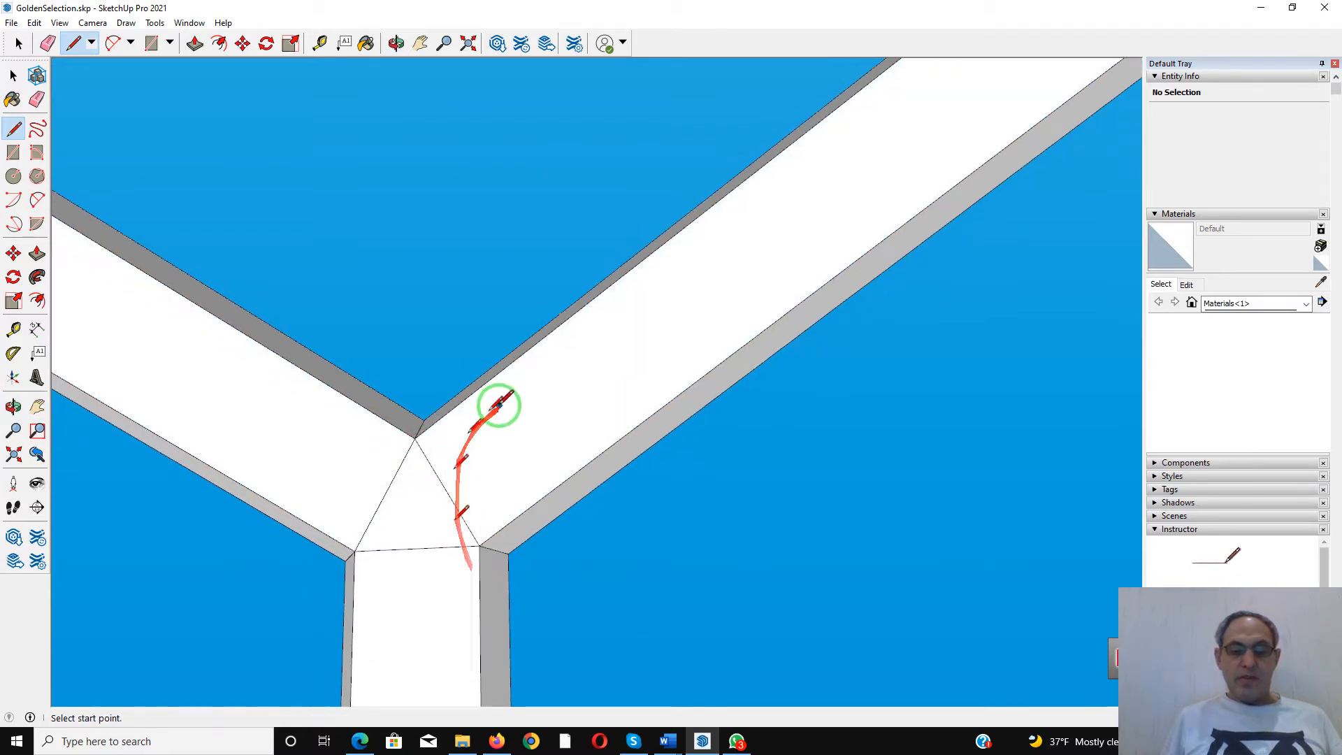
pyautogui.scroll(-3, 495, 404)
pyautogui.moveTo(495, 410); pyautogui.dragTo(649, 293, button='middle')
pyautogui.scroll(-3, 497, 274)
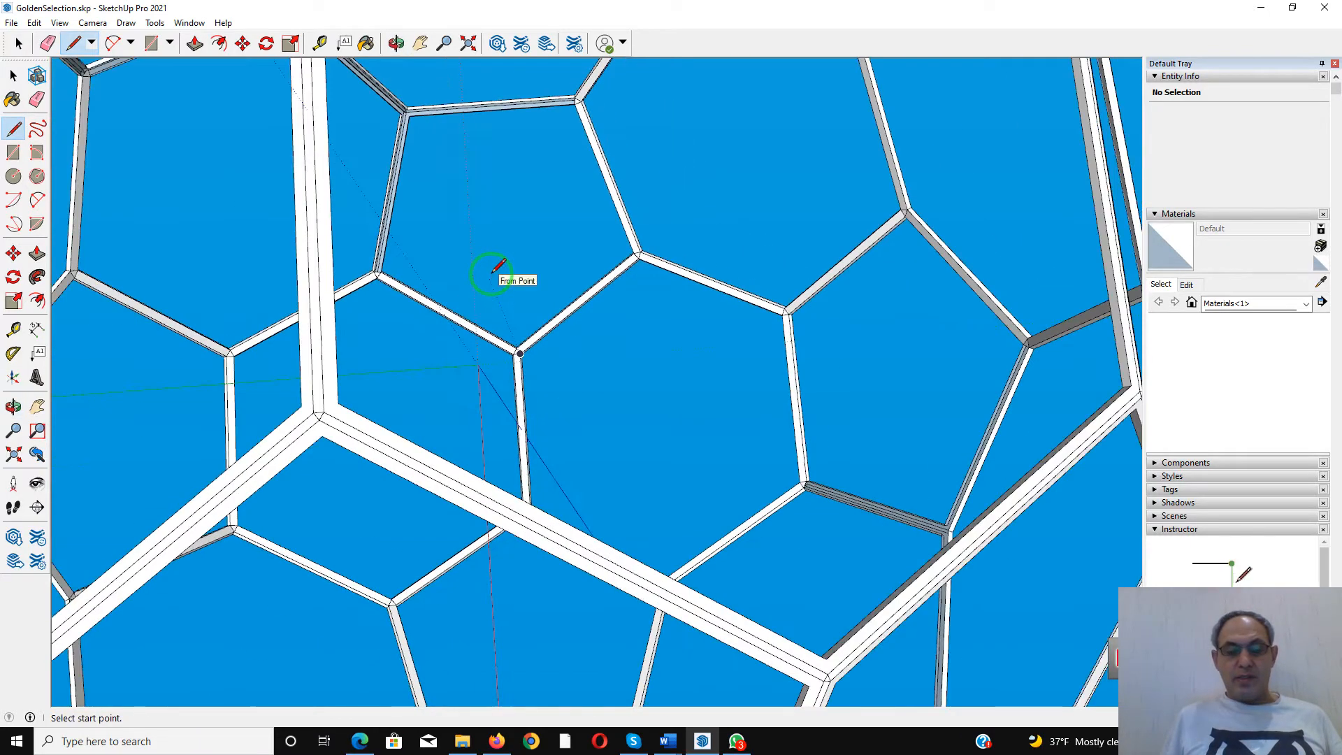
pyautogui.scroll(6, 405, 140)
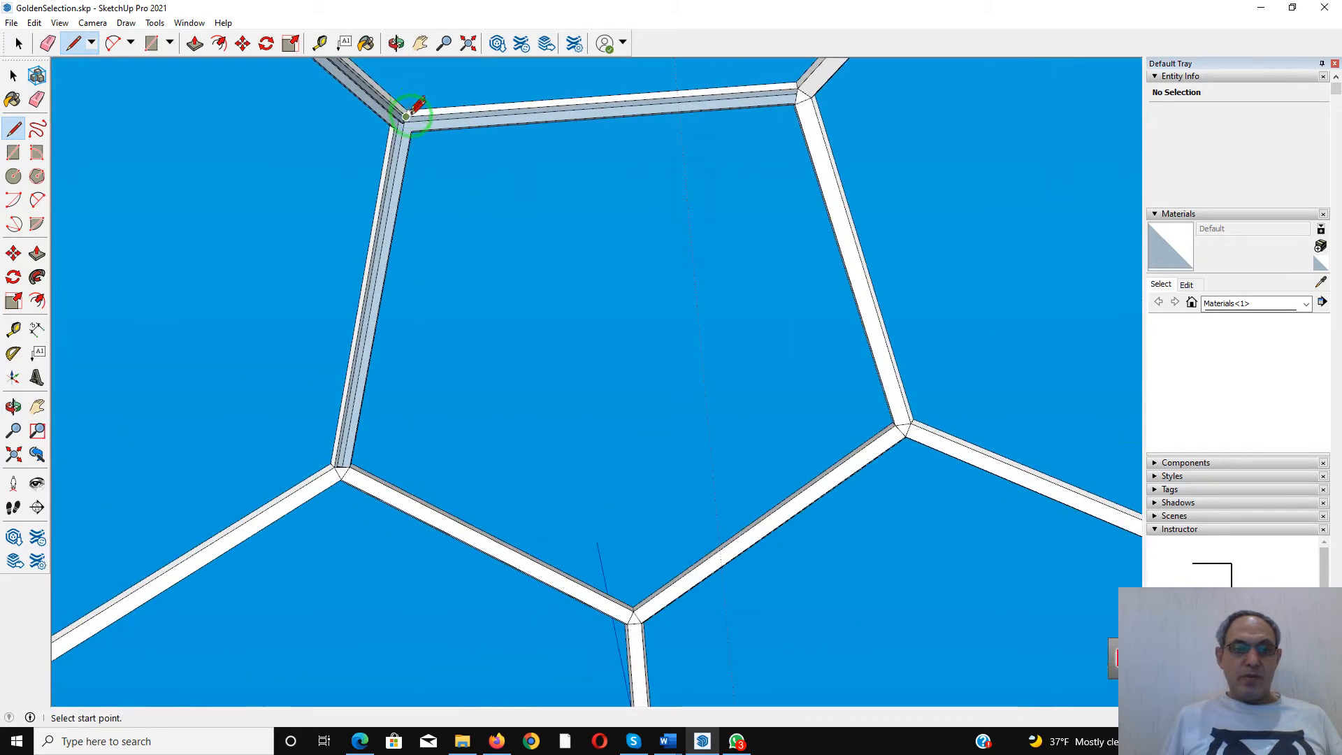
pyautogui.moveTo(412, 164); pyautogui.dragTo(374, 77, button='middle')
pyautogui.scroll(5, 418, 126)
pyautogui.scroll(5, 375, 120)
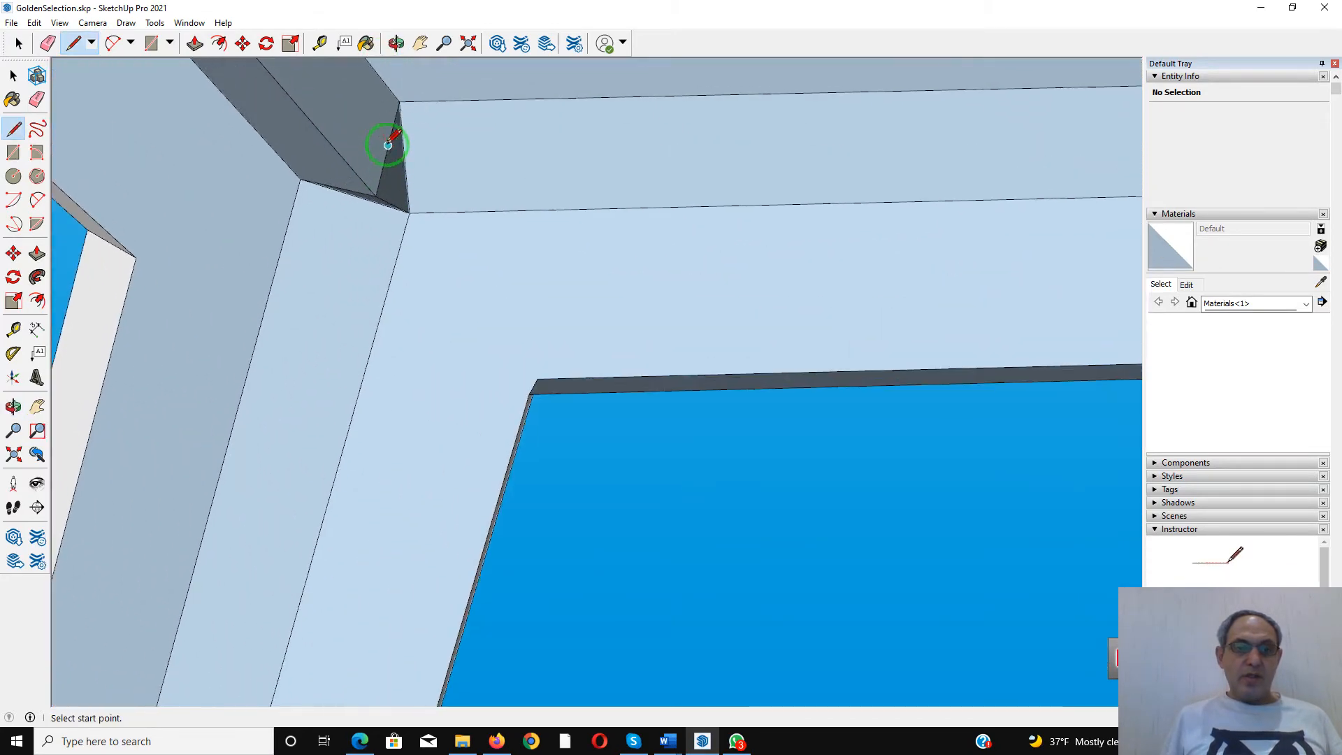
pyautogui.moveTo(386, 135); pyautogui.dragTo(285, 27, button='middle')
pyautogui.moveTo(458, 178)
pyautogui.mouseDown(button='middle')
pyautogui.moveTo(414, 87)
pyautogui.moveTo(462, 86)
pyautogui.moveTo(528, 119)
pyautogui.mouseUp(button='middle')
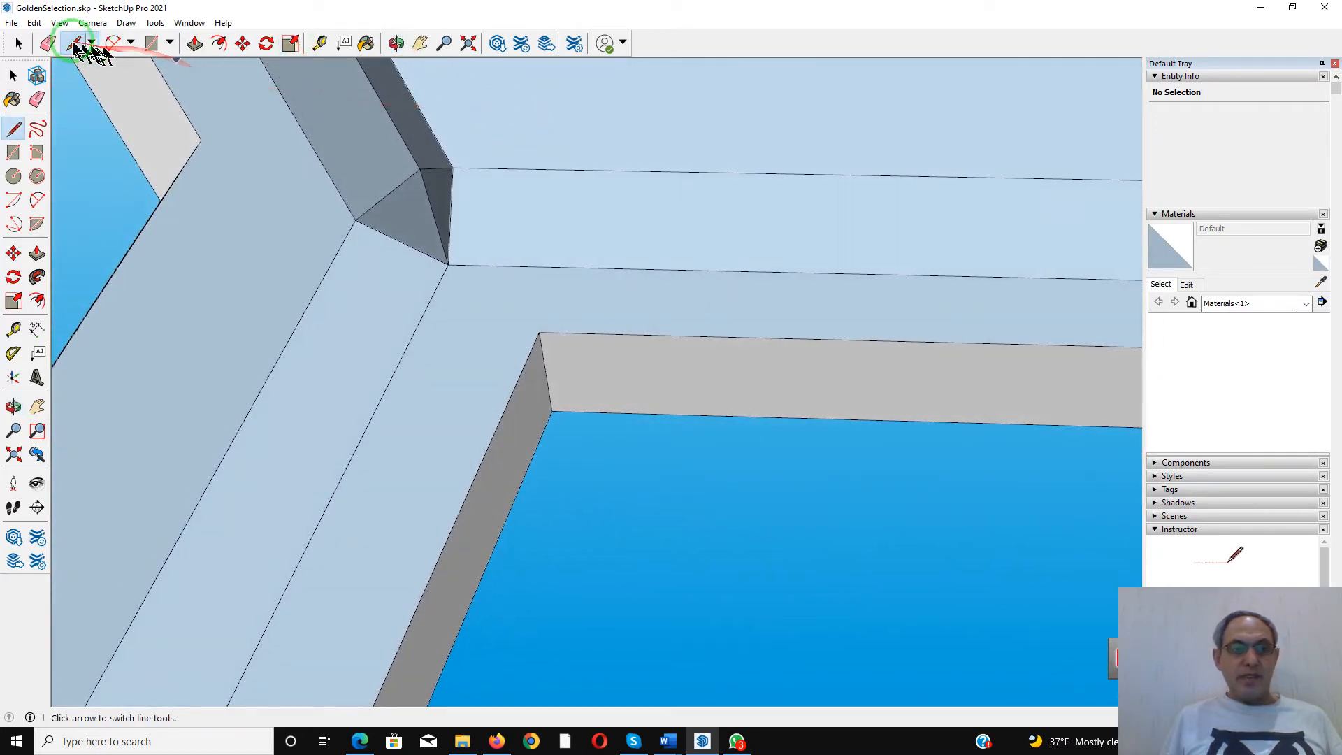
pyautogui.click(47, 44)
pyautogui.scroll(5, 448, 171)
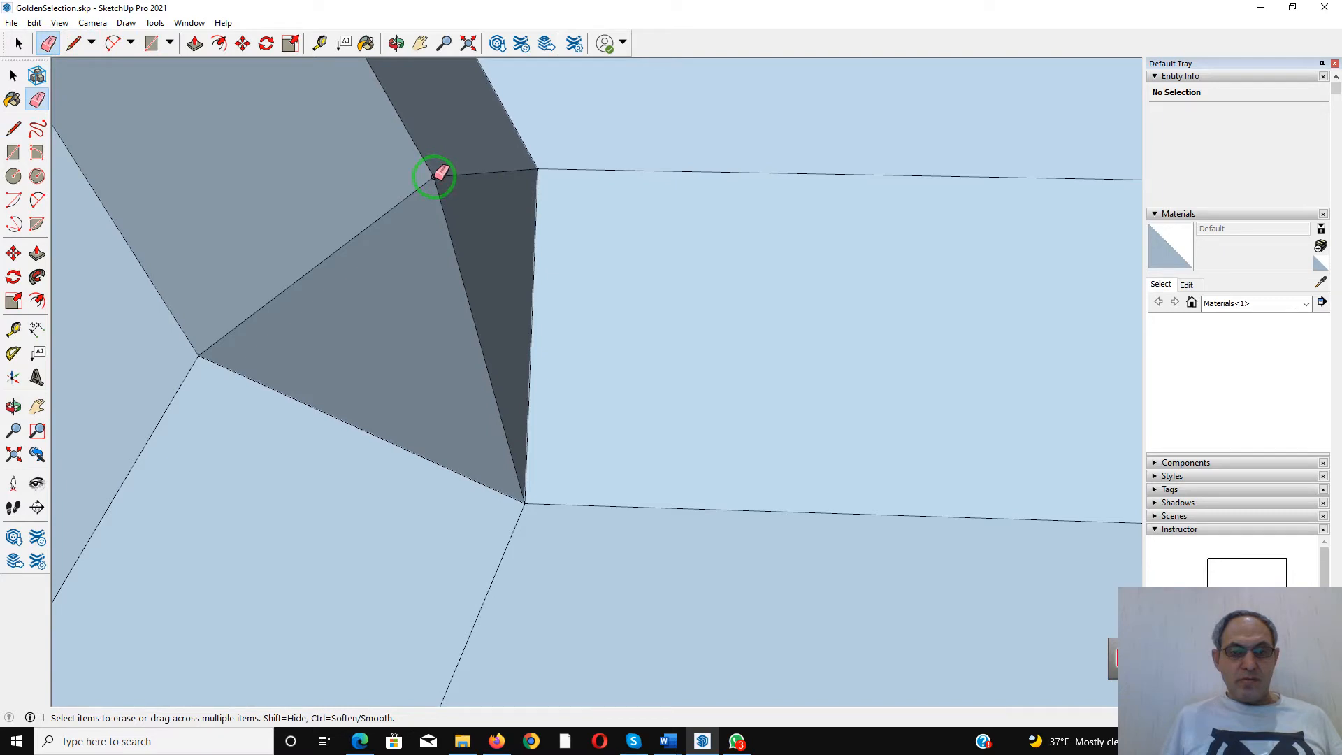
pyautogui.scroll(-8, 435, 176)
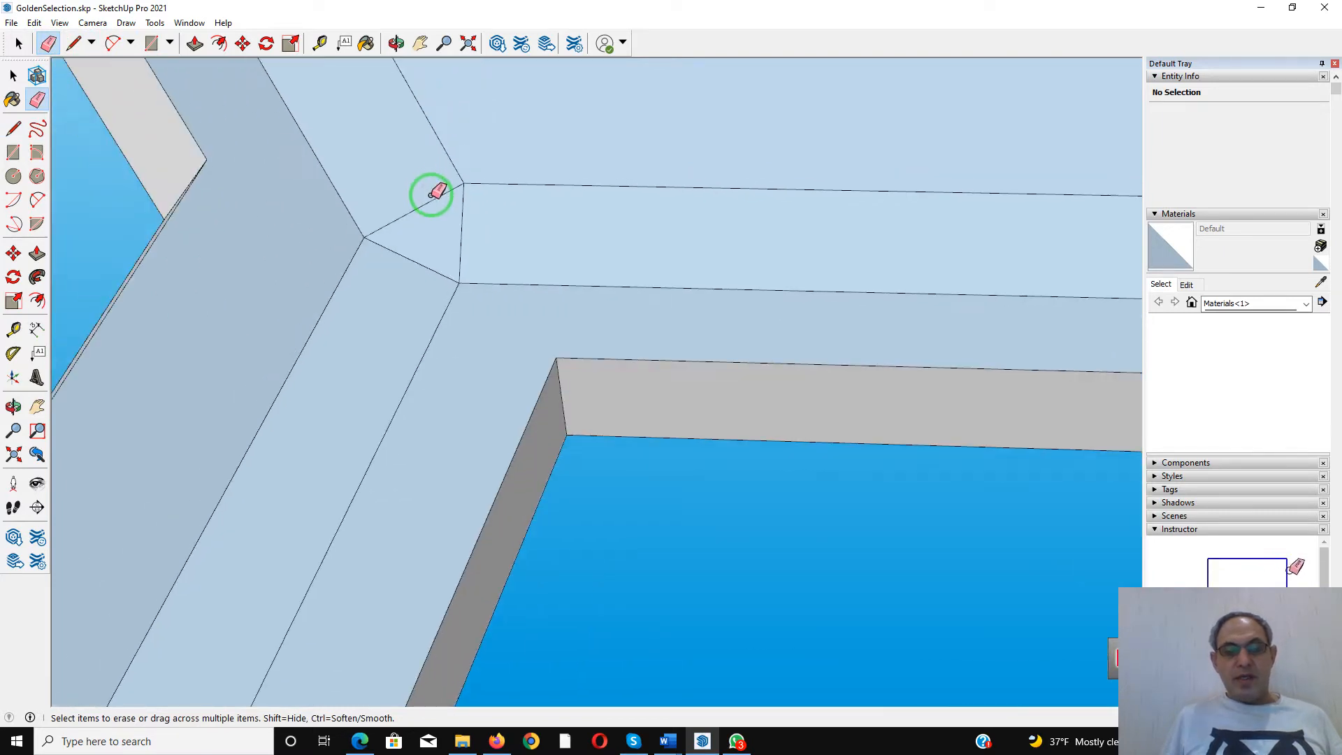
# Draw three lines between the opening corners of the cleaned pentagon joint to outline its triangular cap and close two adjoining struts
pyautogui.moveTo(435, 192); pyautogui.dragTo(412, 252, button='middle')
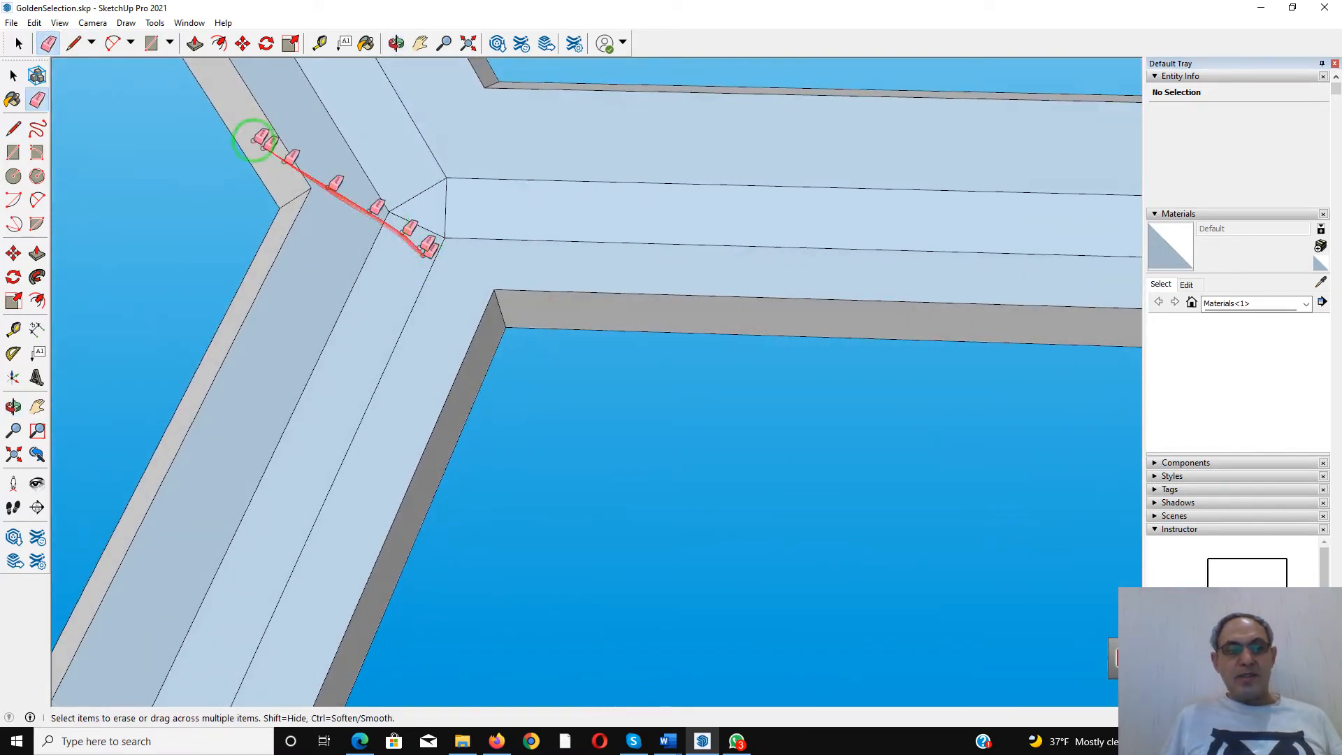
pyautogui.click(75, 44)
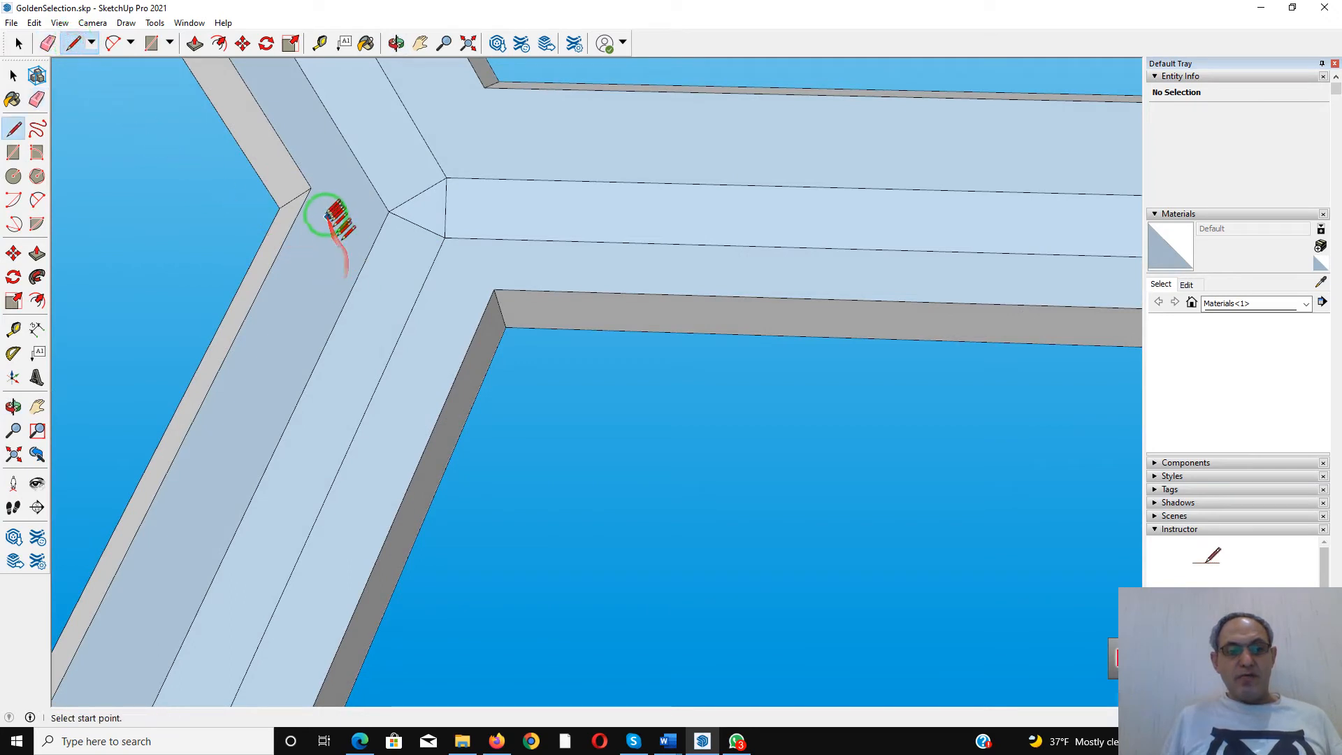
pyautogui.click(311, 187)
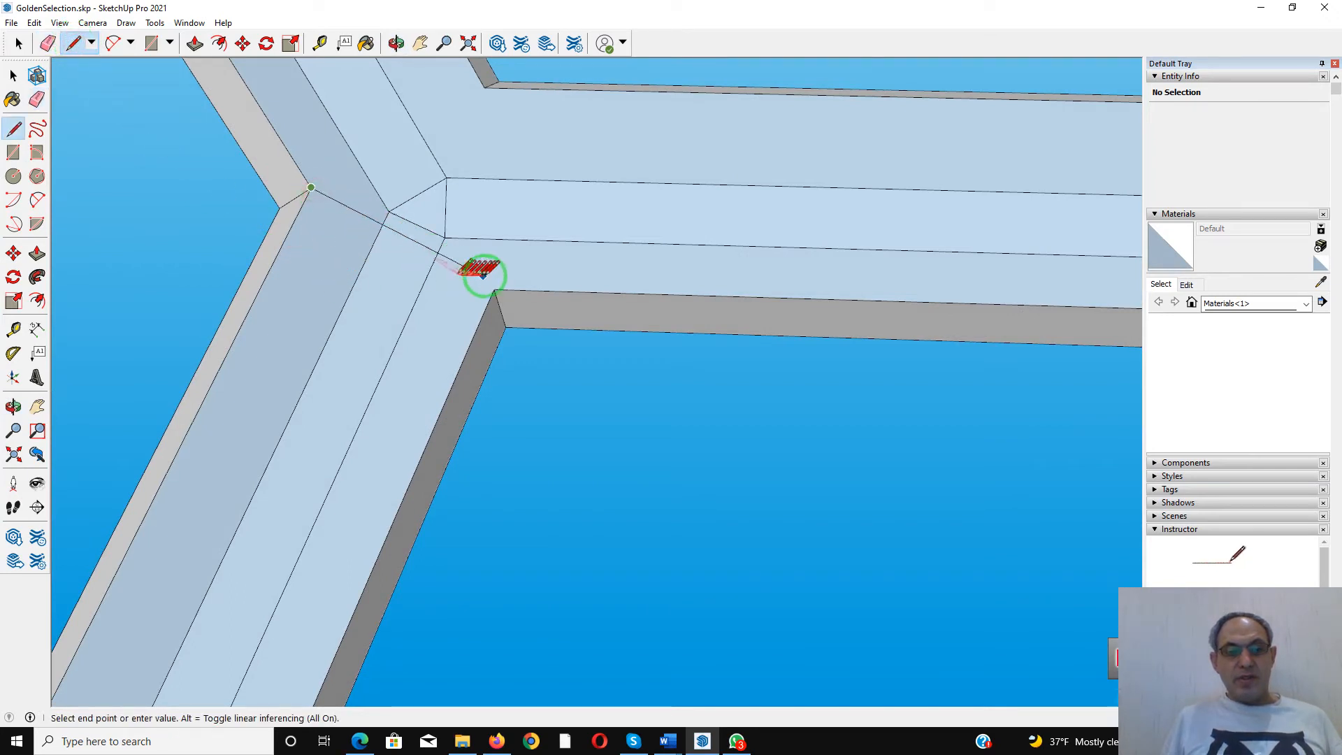
pyautogui.click(494, 289)
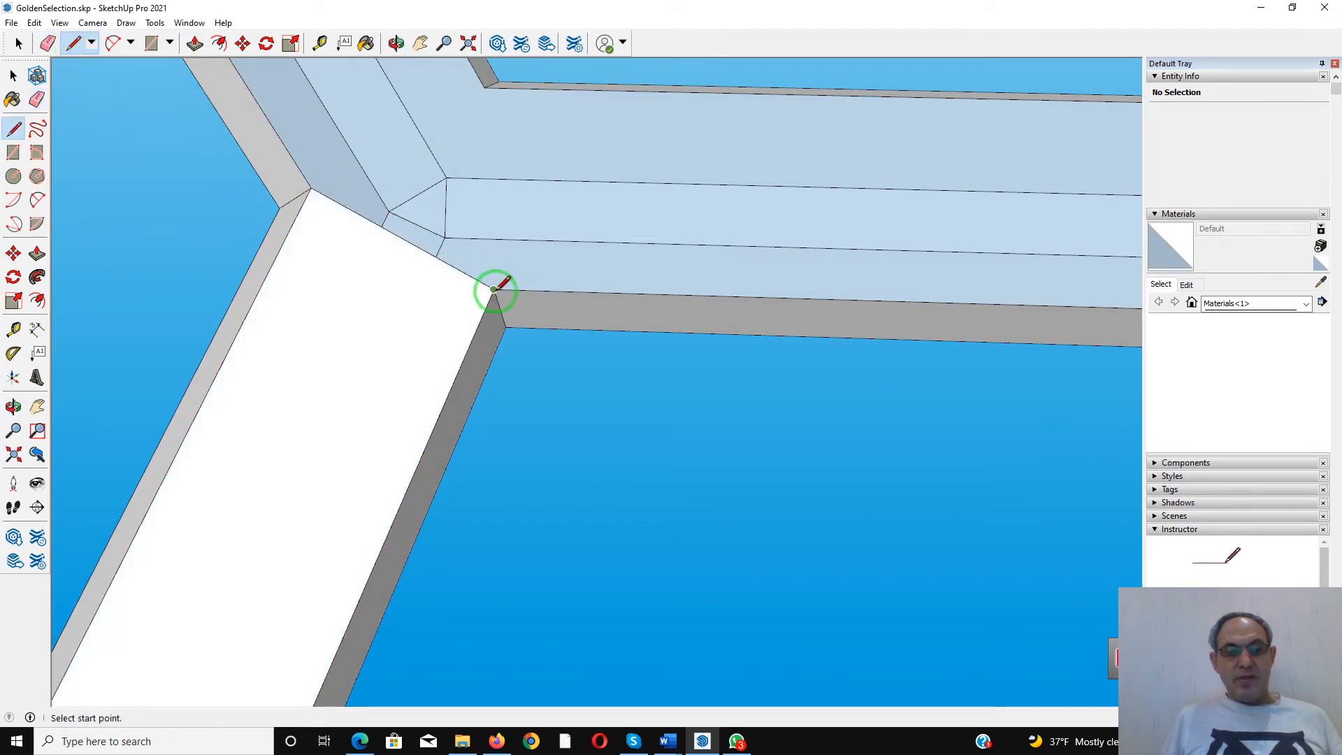
pyautogui.click(495, 289)
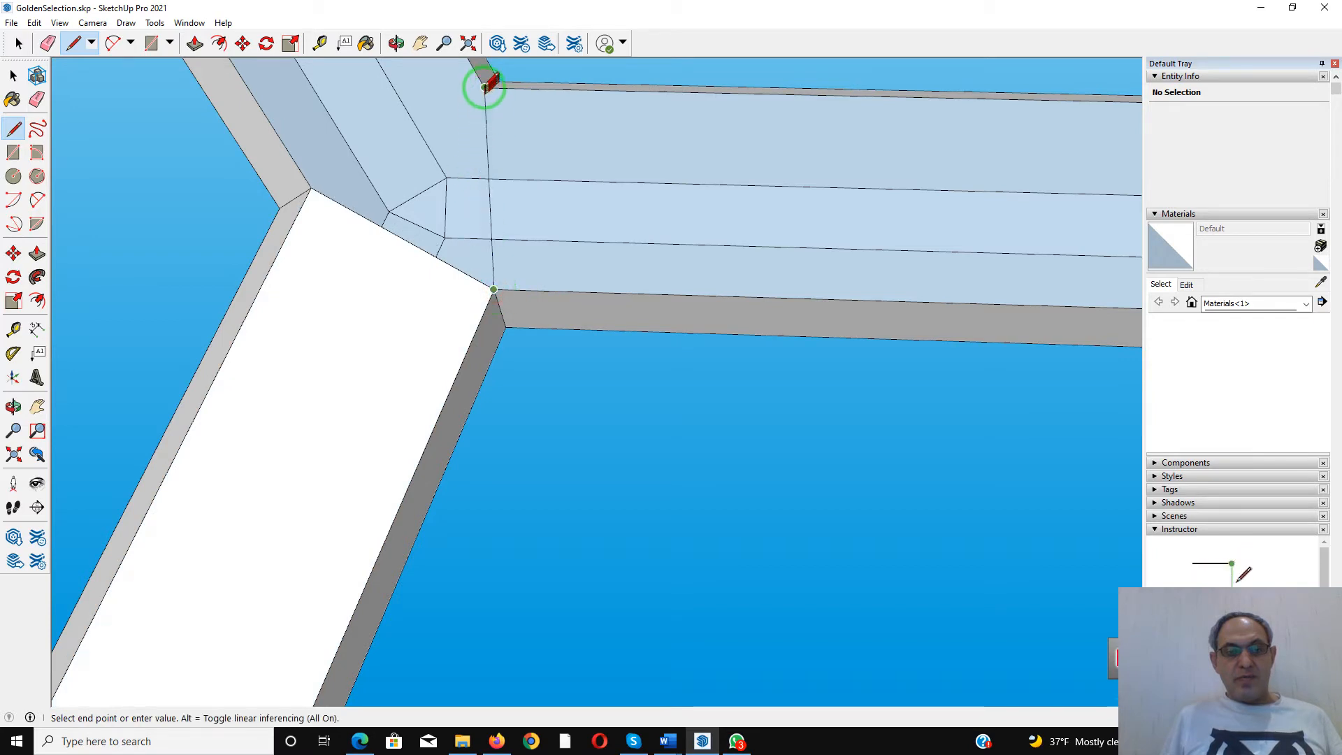
pyautogui.click(486, 86)
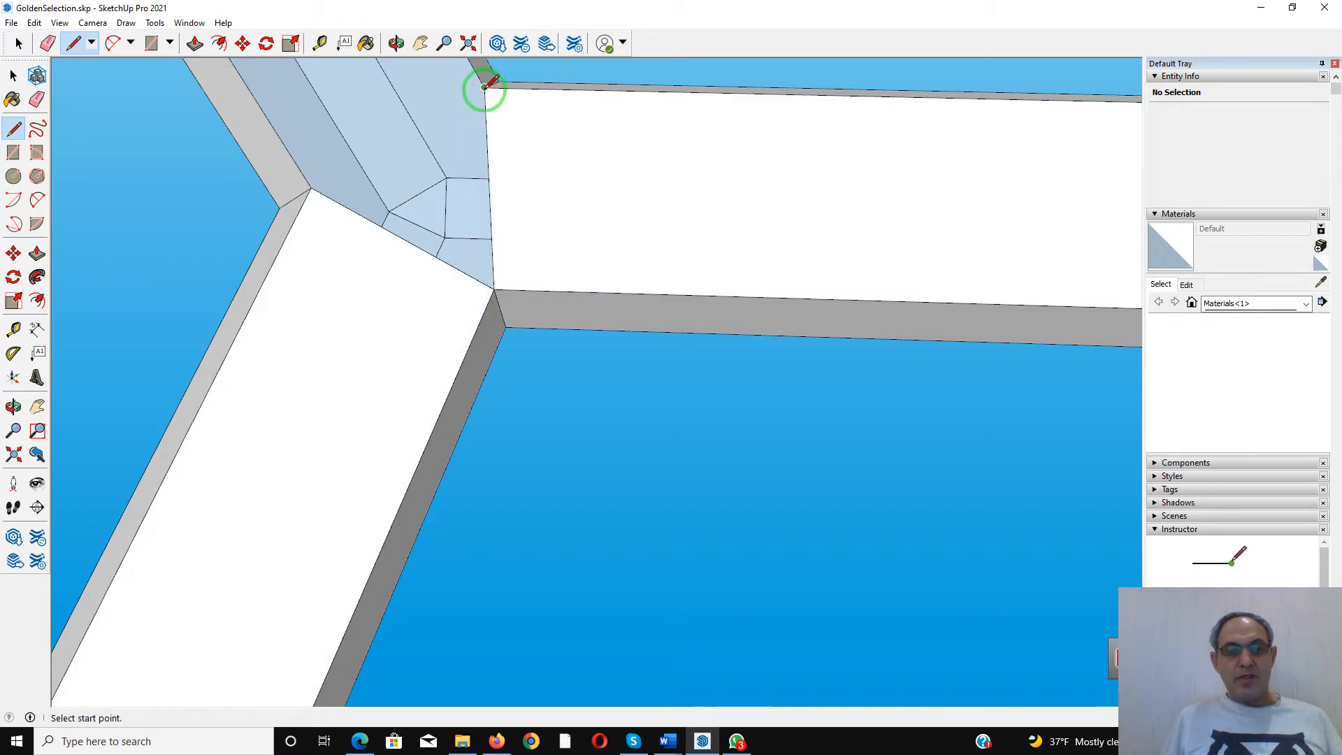
pyautogui.click(485, 86)
pyautogui.click(311, 184)
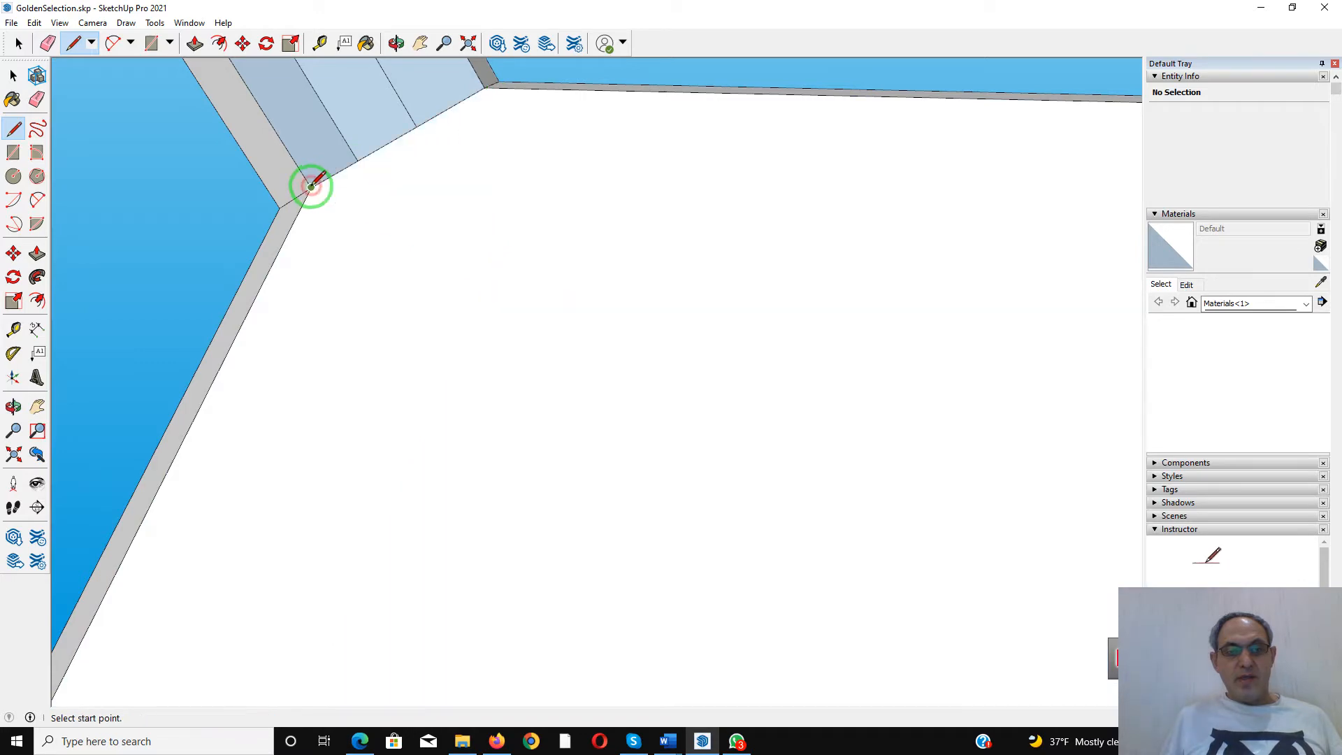
# Delete the large unwanted face that fills the pentagon opening beside the joint
pyautogui.scroll(-3, 350, 240)
pyautogui.click(21, 46)
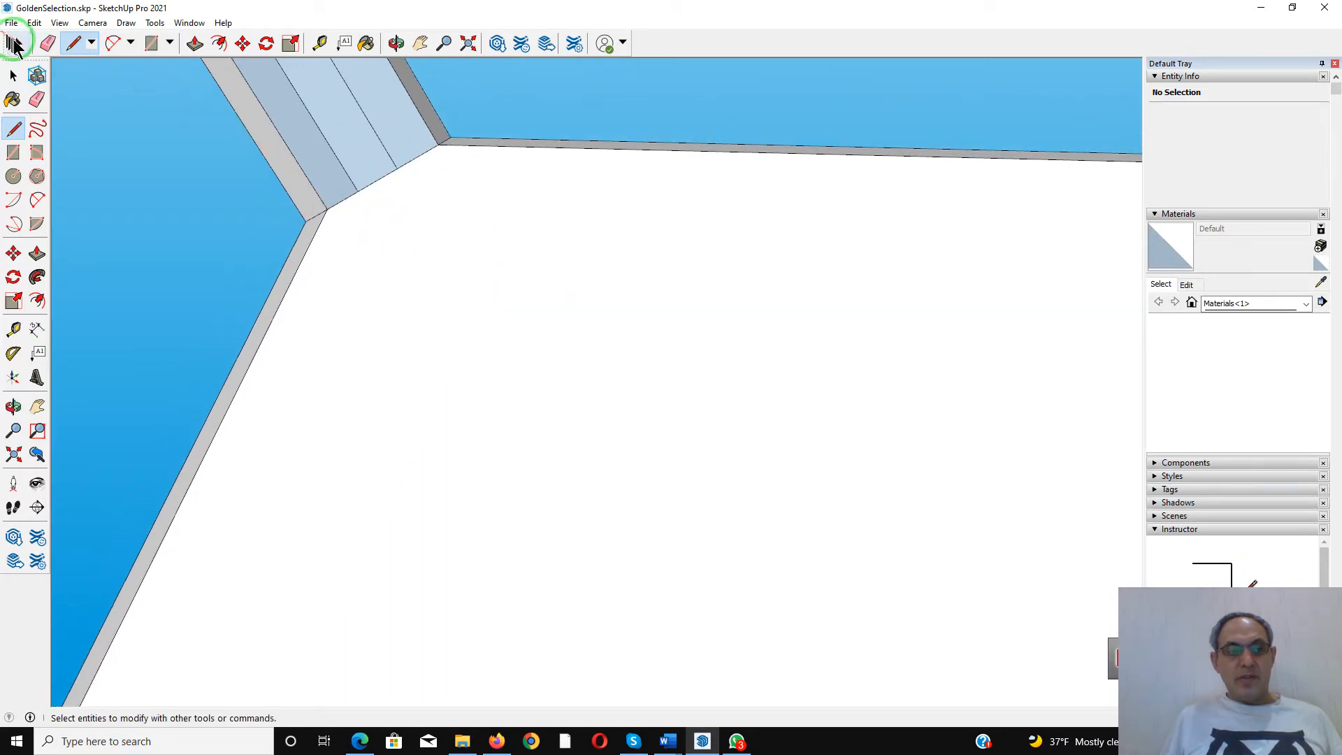
pyautogui.click(762, 493)
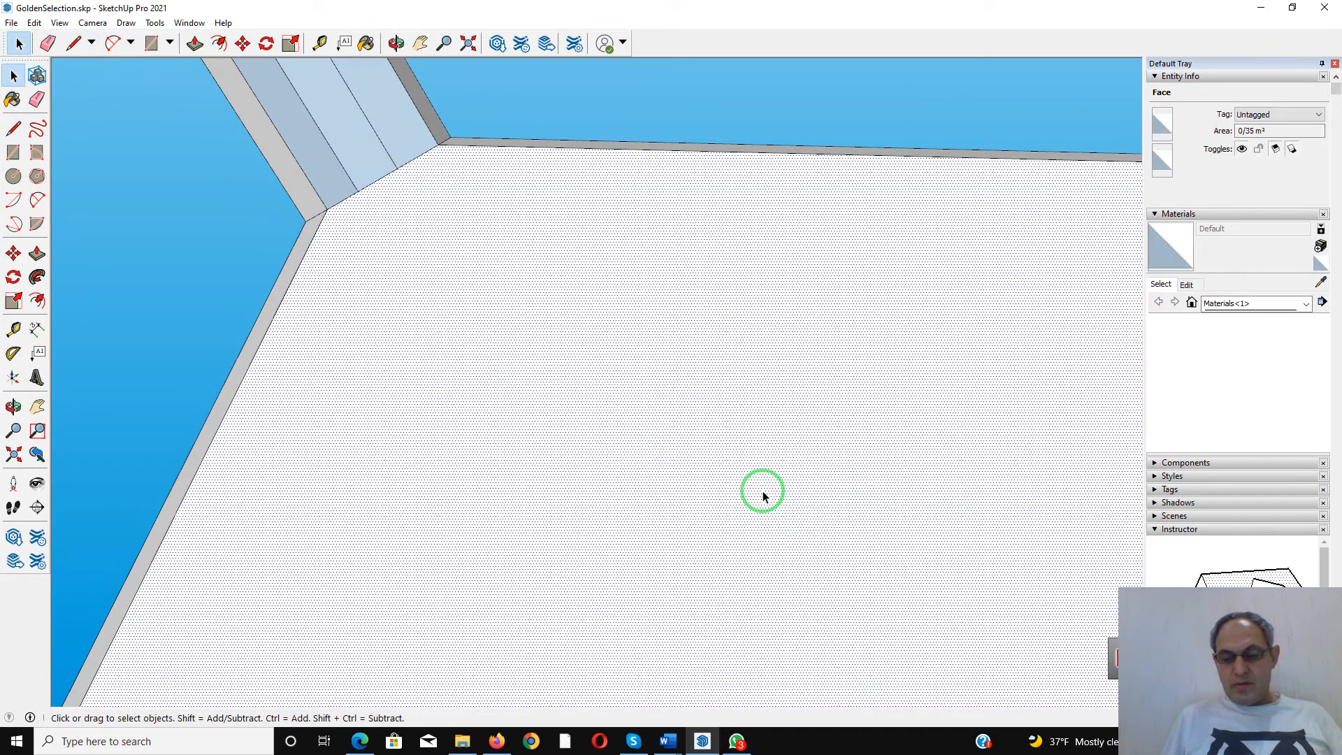
pyautogui.press('Delete')
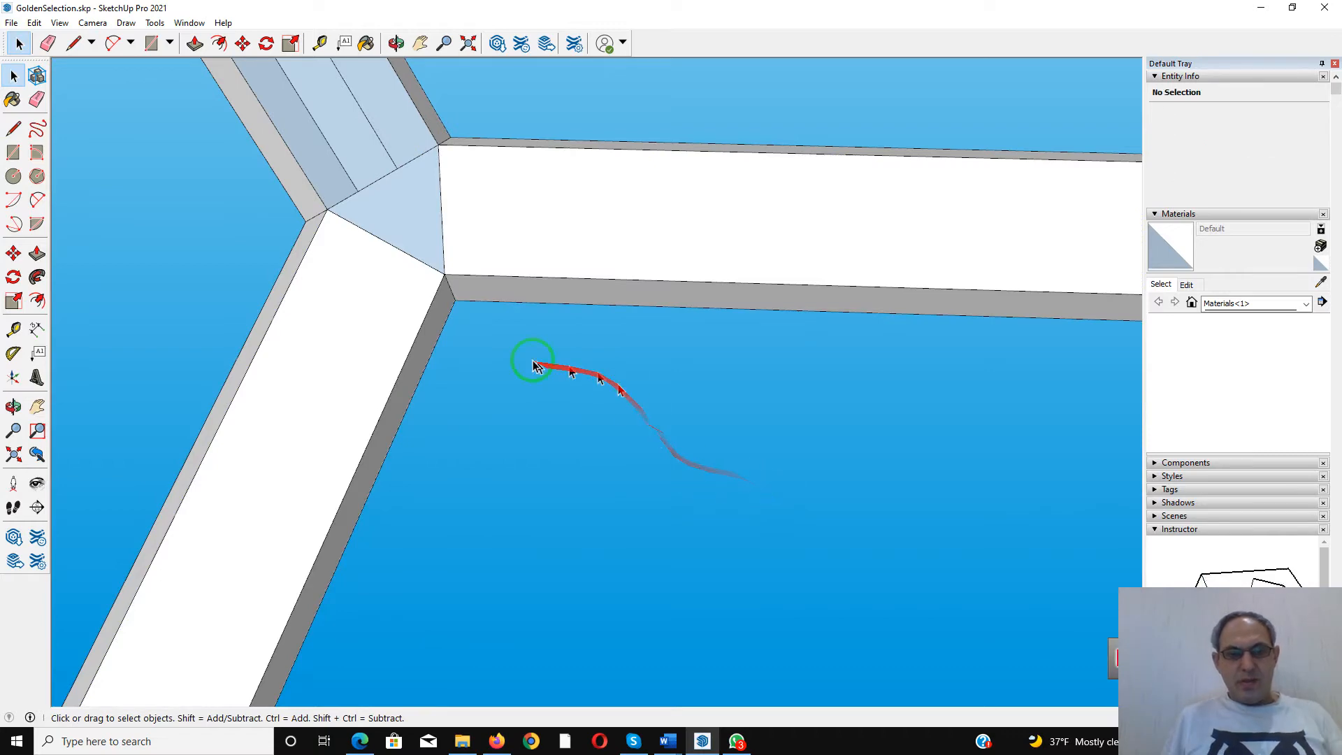
# Reverse the triangular cap face of the joint so its front side points outward like the neighbouring strut faces
pyautogui.scroll(-2, 507, 339)
pyautogui.scroll(3, 506, 339)
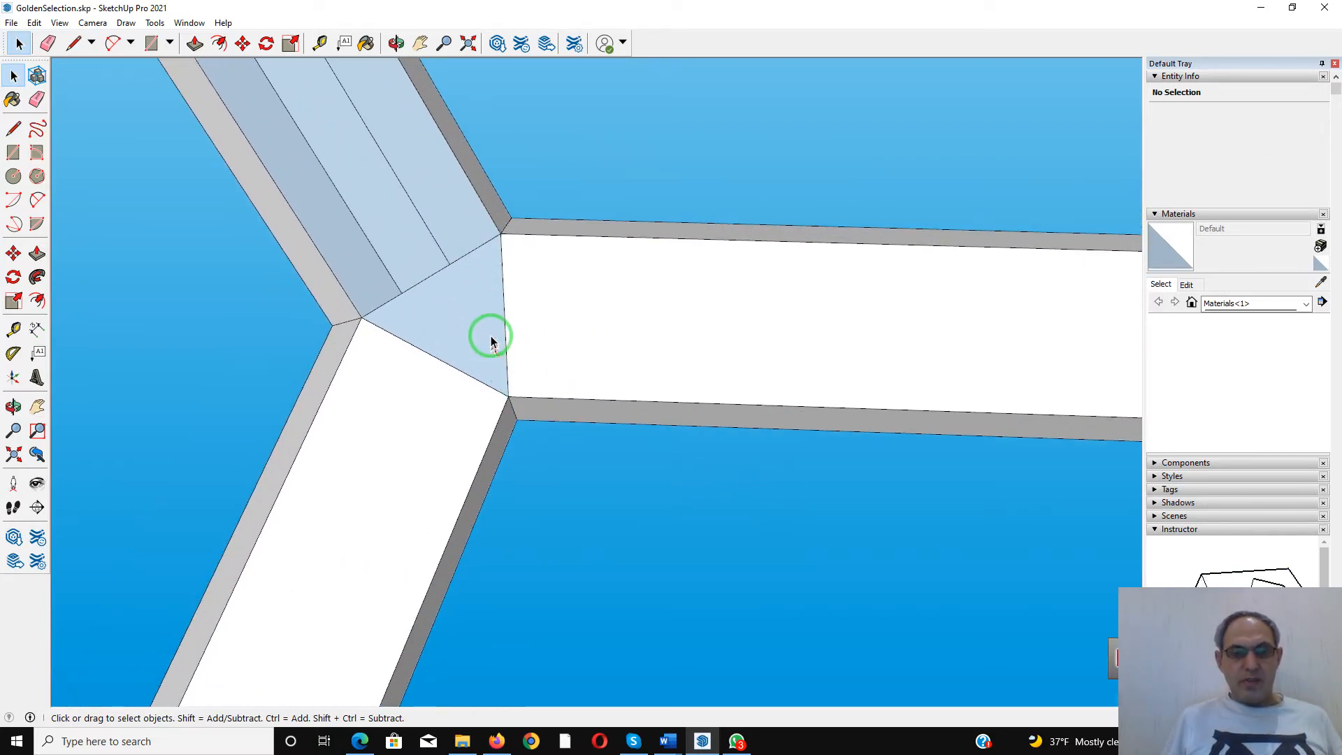
pyautogui.moveTo(467, 265); pyautogui.dragTo(466, 287)
pyautogui.moveTo(464, 300); pyautogui.dragTo(504, 464, button='middle')
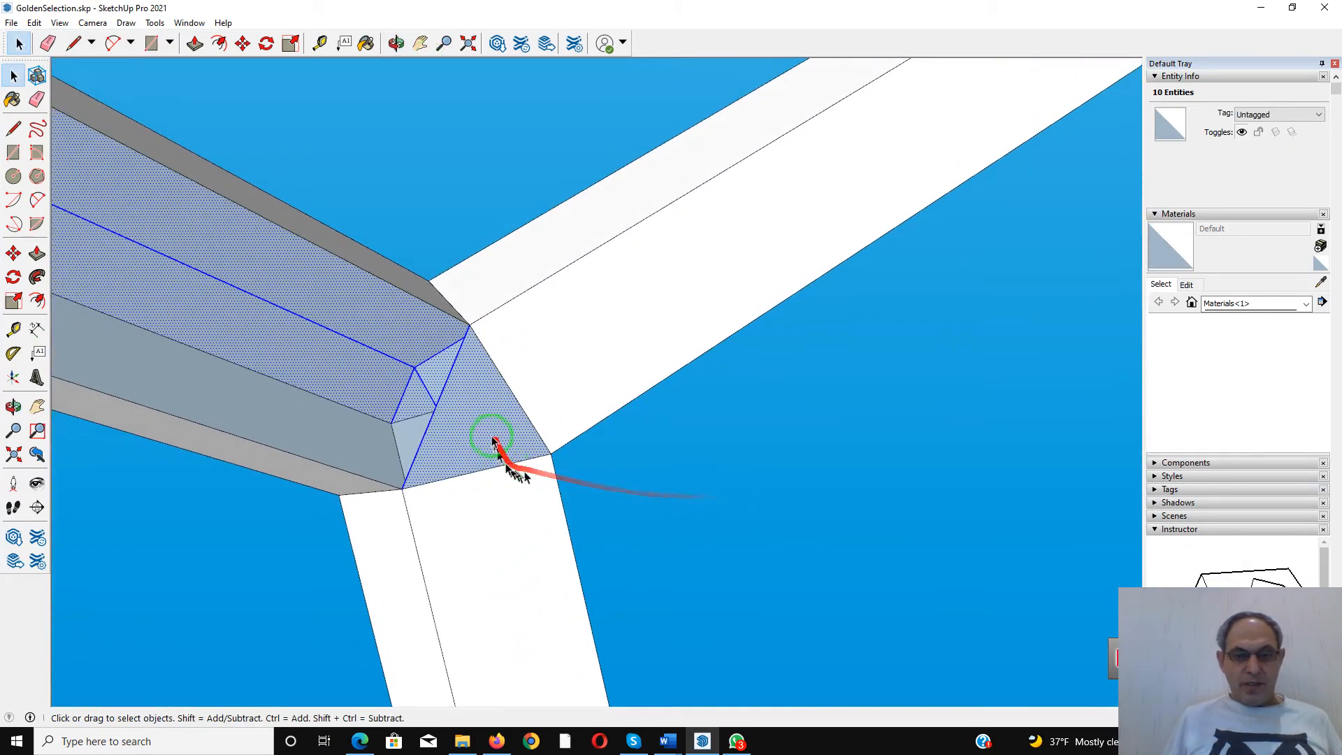
pyautogui.rightClick(485, 418)
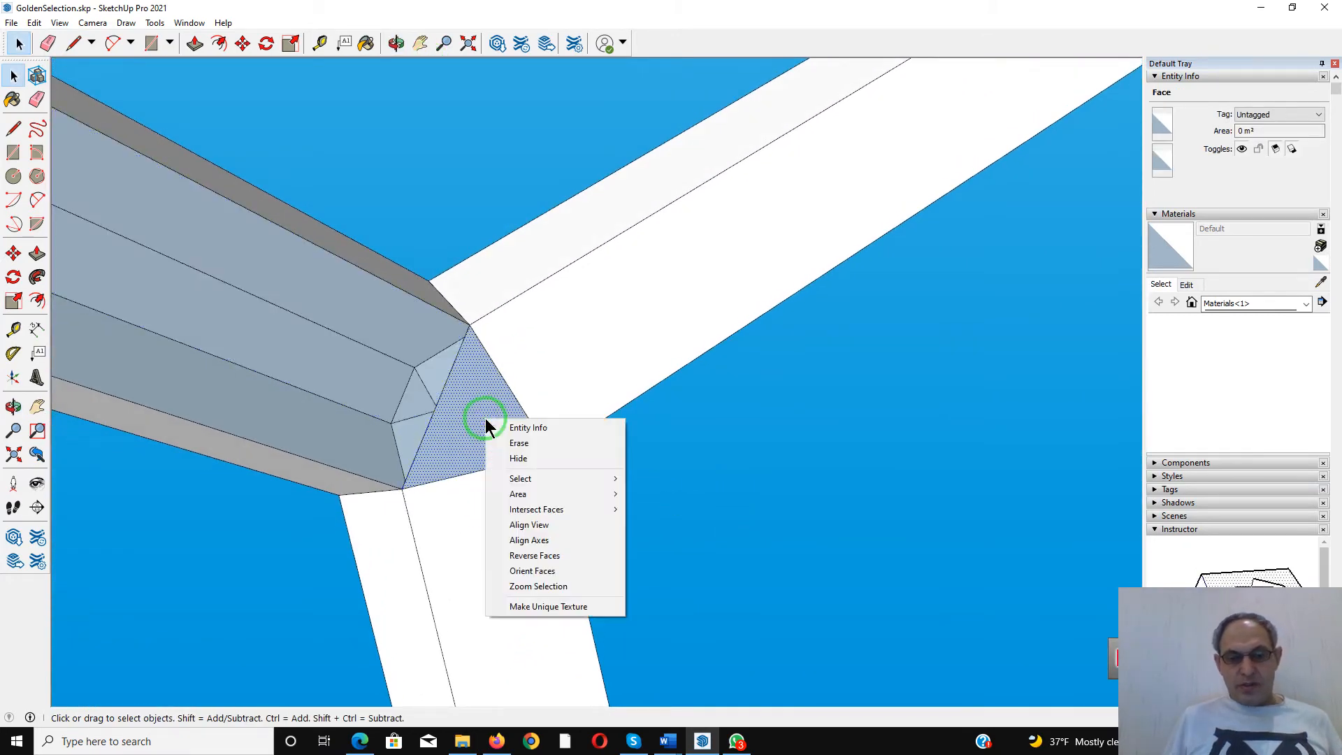
pyautogui.click(526, 556)
# Erase the protruding edges at the inner point of the next uncapped joint, at the far end of the remaining open strut
pyautogui.moveTo(526, 555); pyautogui.dragTo(525, 284, button='middle')
pyautogui.scroll(-4, 534, 323)
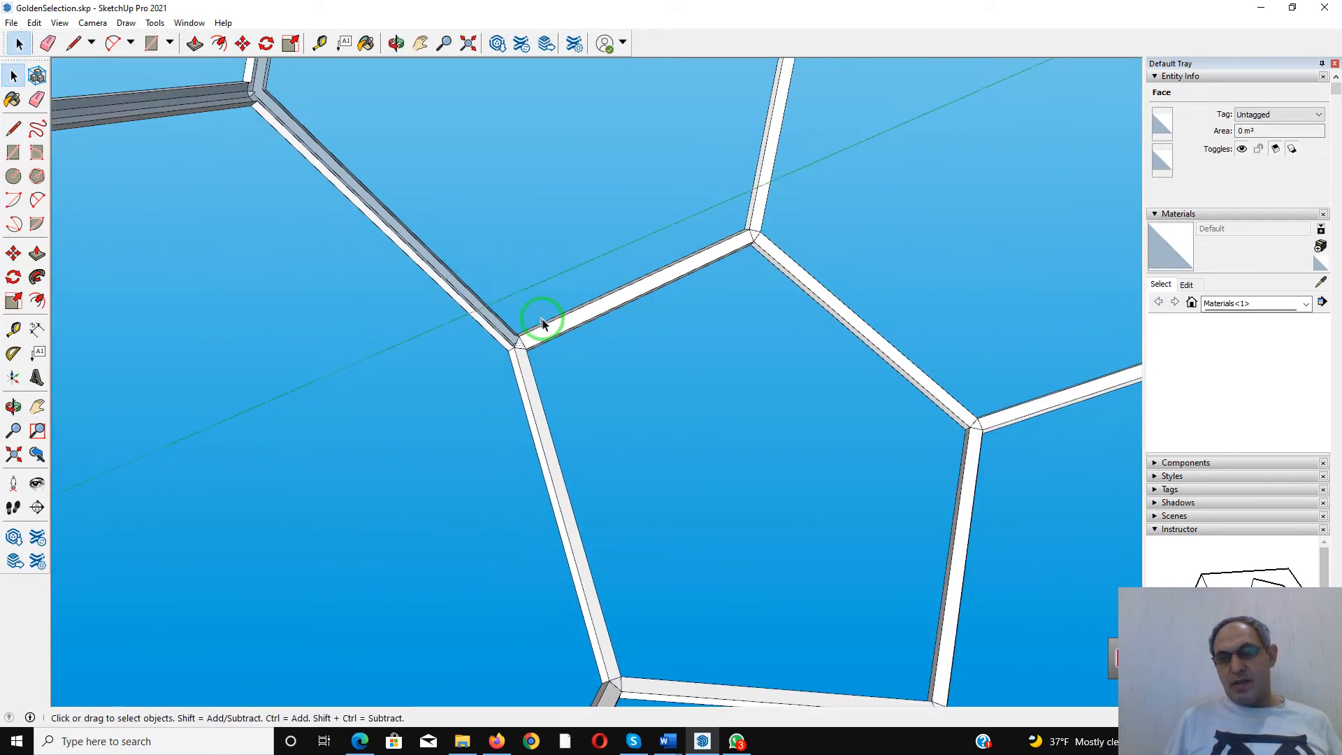
pyautogui.scroll(-3, 564, 371)
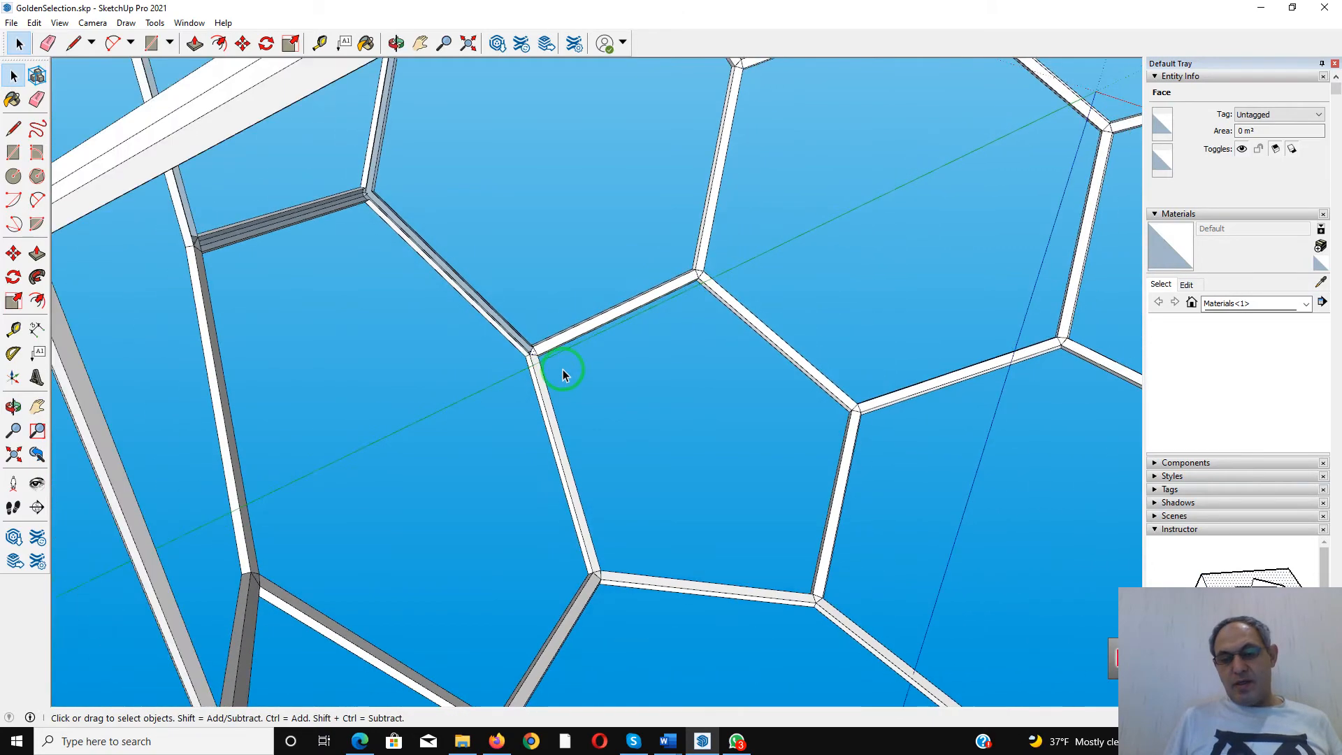
pyautogui.moveTo(559, 368); pyautogui.dragTo(399, 260, button='middle')
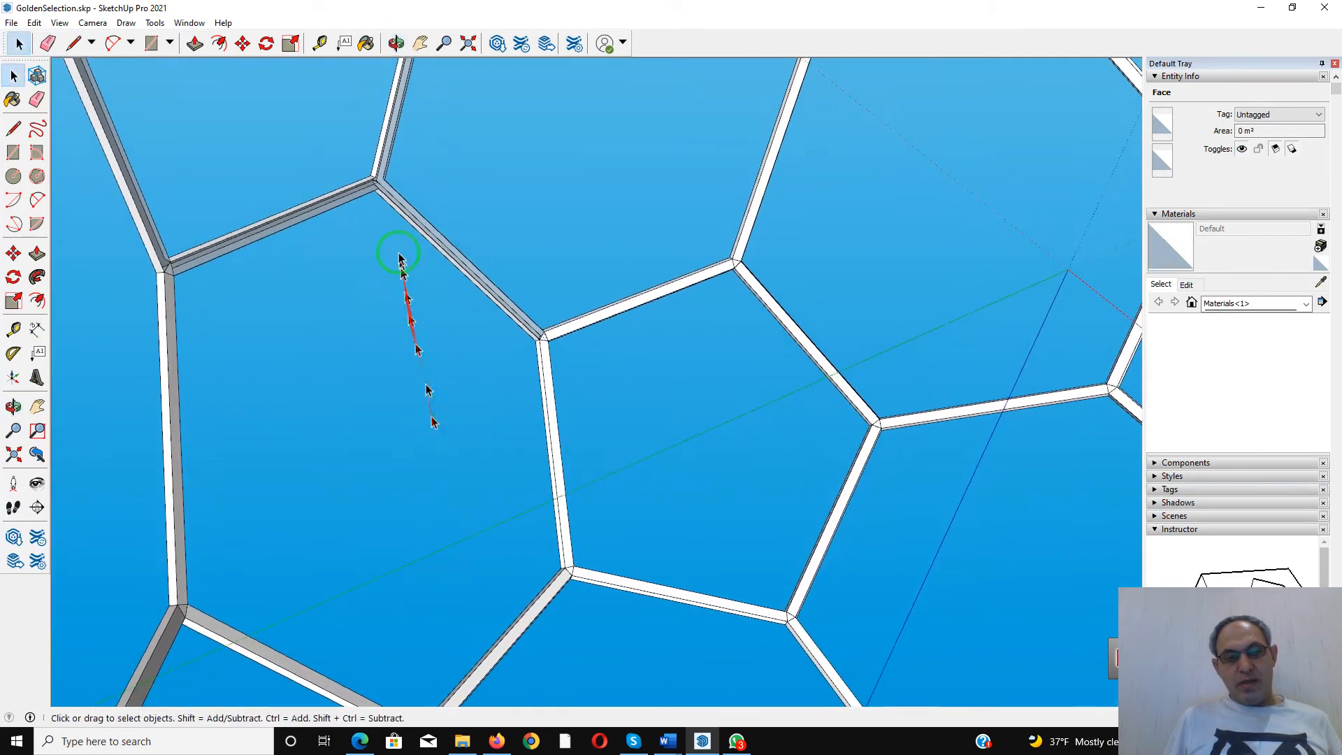
pyautogui.scroll(6, 384, 187)
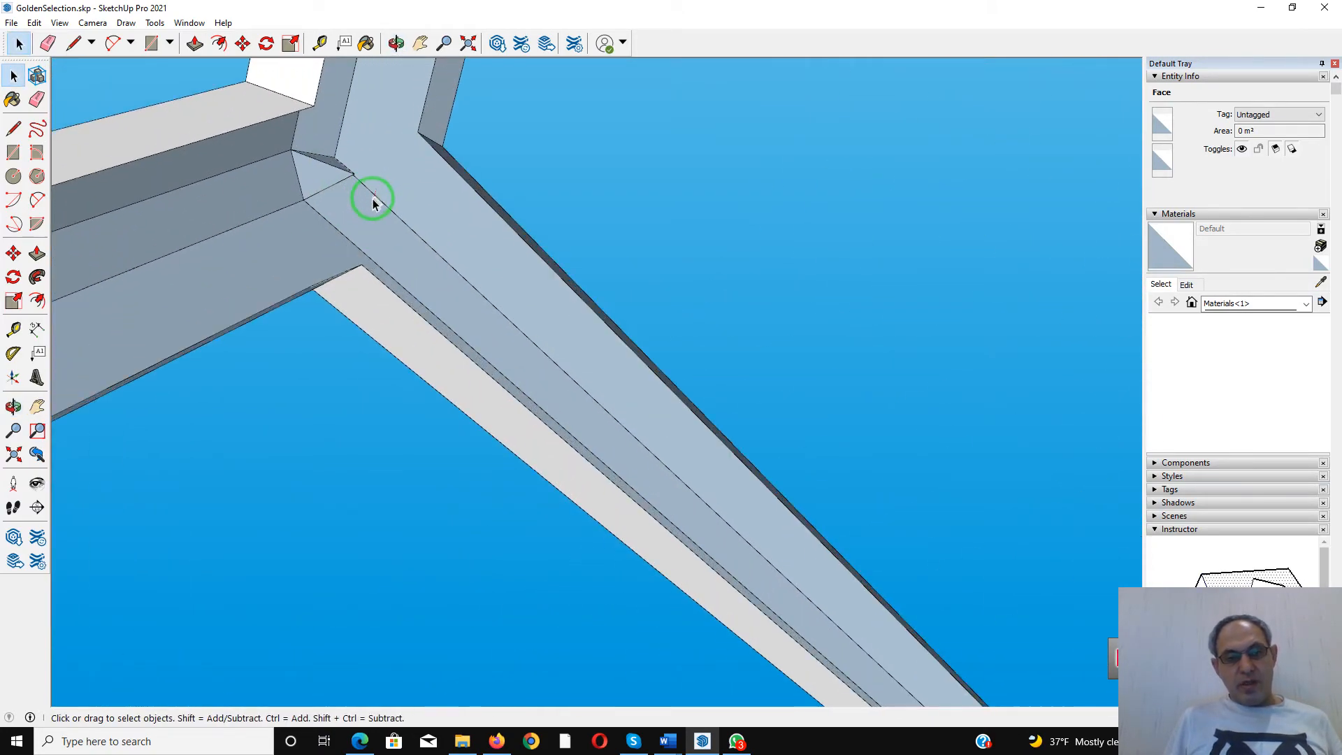
pyautogui.moveTo(374, 196); pyautogui.dragTo(354, 140, button='middle')
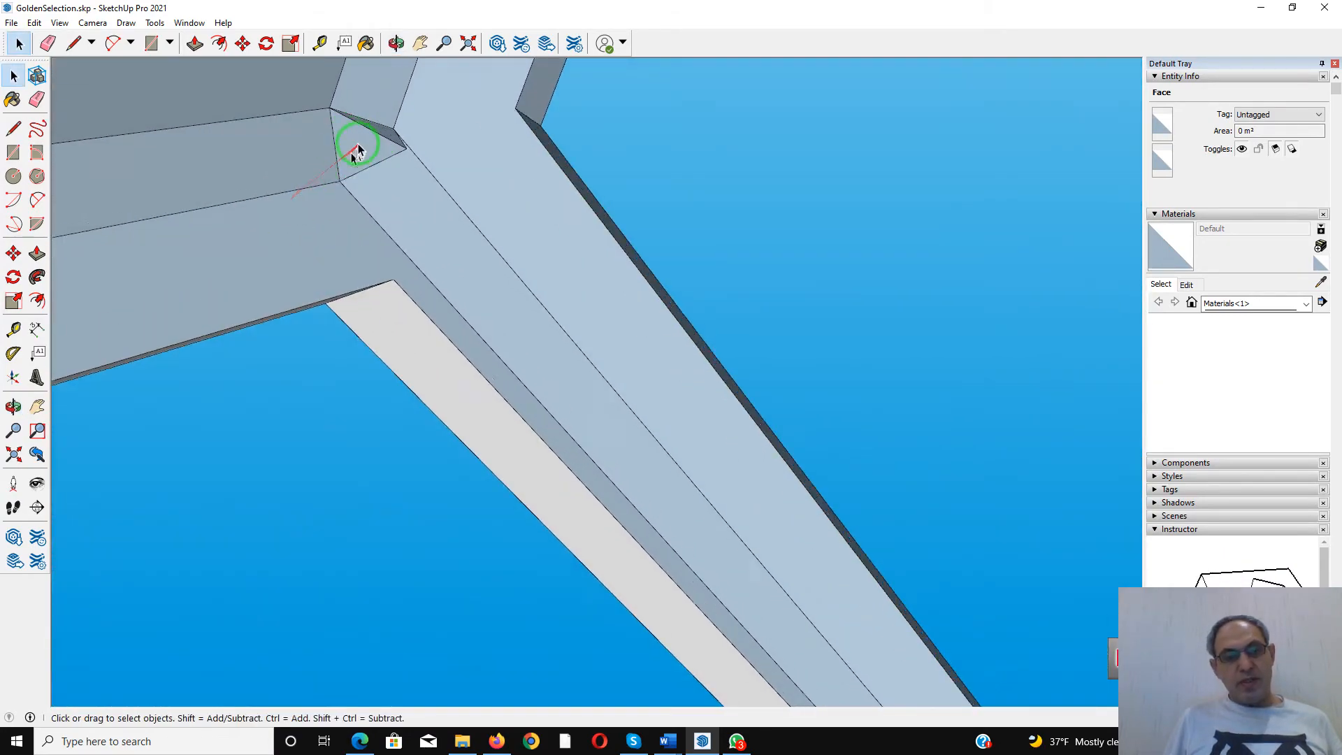
pyautogui.moveTo(428, 195); pyautogui.dragTo(255, 24, button='middle')
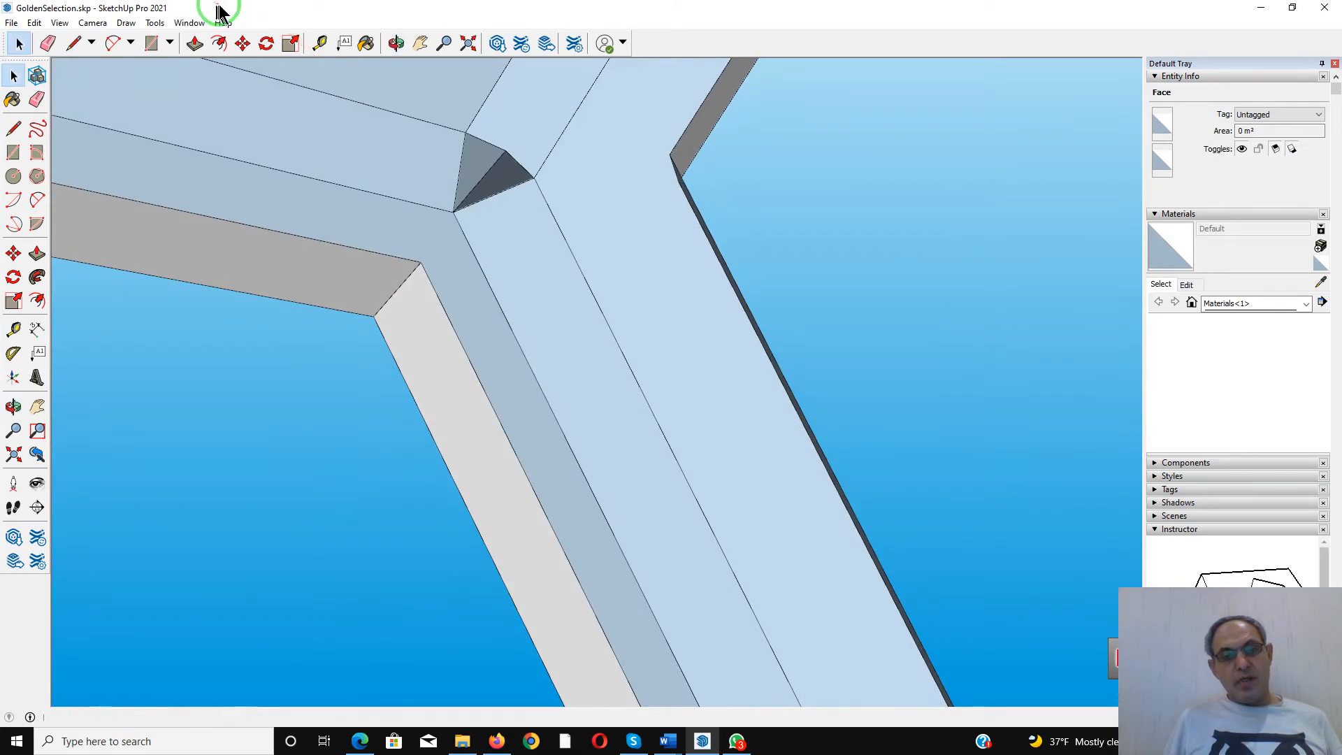
pyautogui.click(48, 43)
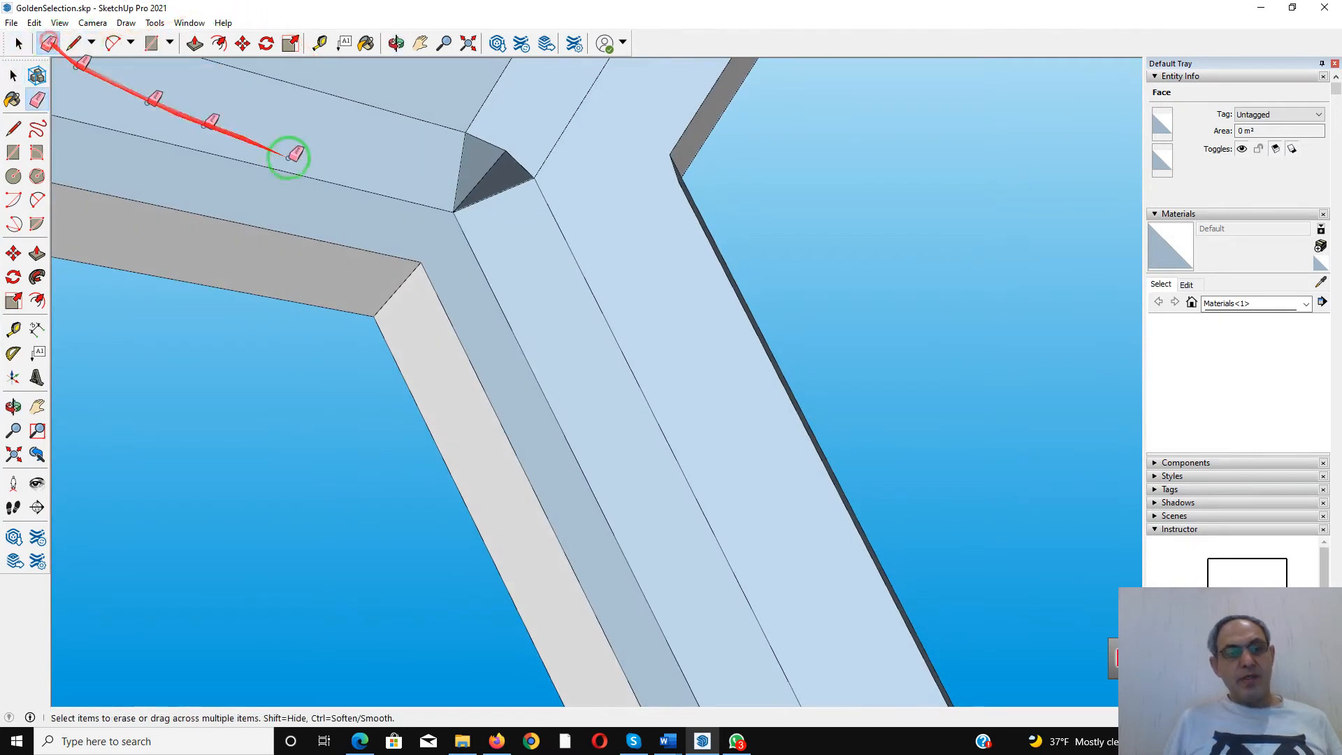
pyautogui.scroll(5, 552, 149)
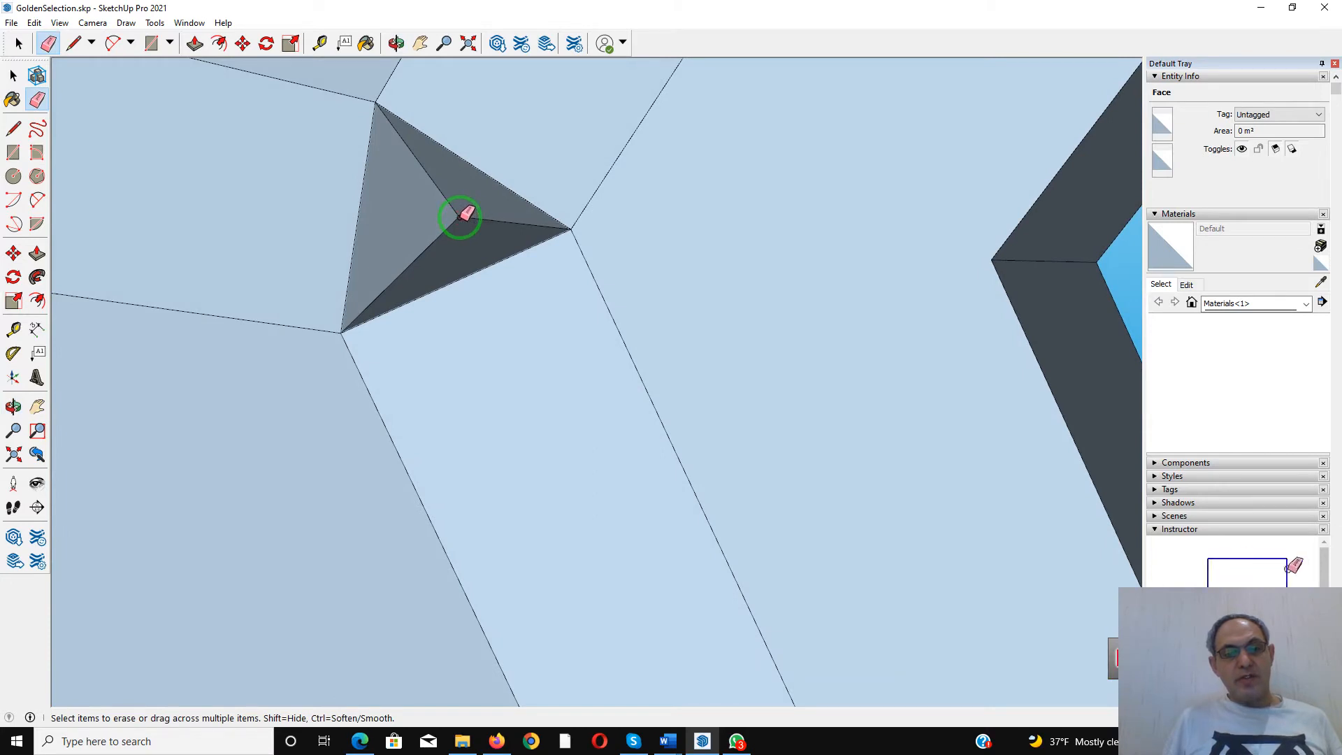
pyautogui.click(460, 219)
pyautogui.scroll(-4, 455, 225)
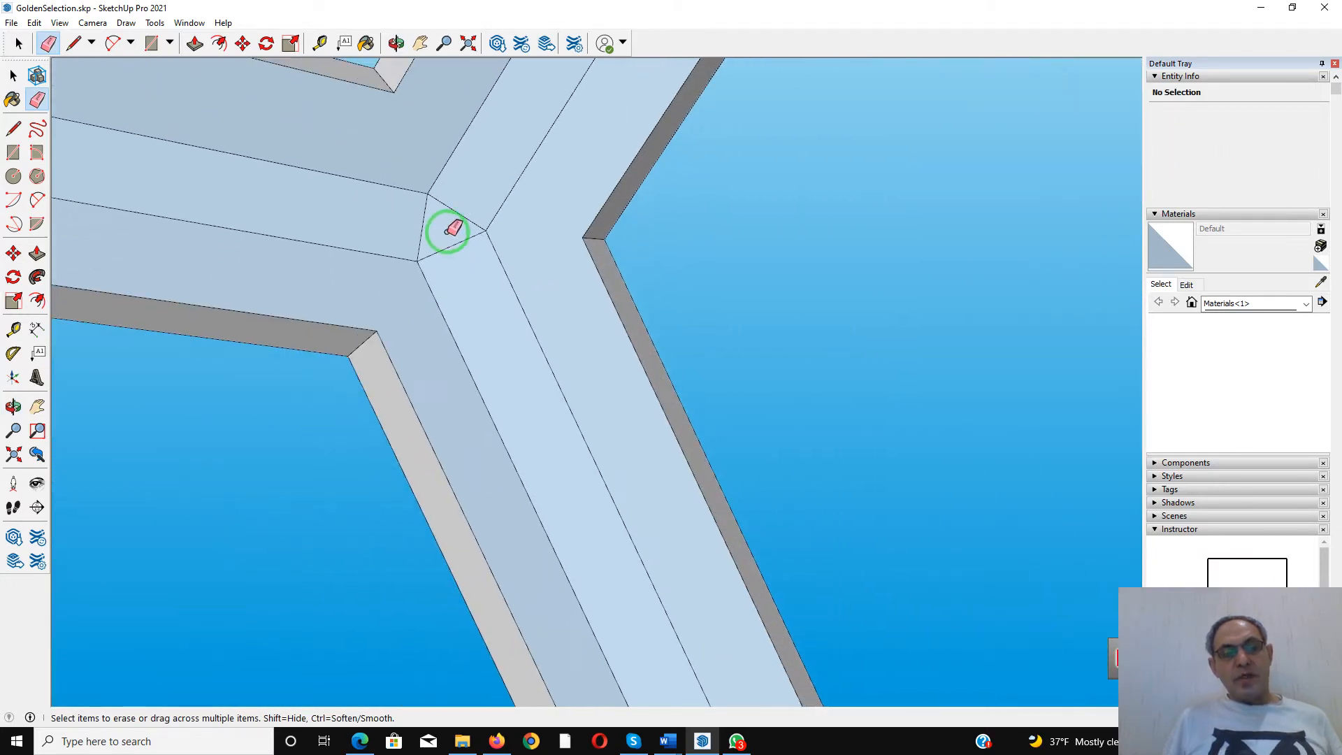
# Join the three opening corners of this cleaned joint with lines to cap it and close its three struts
pyautogui.moveTo(453, 228)
pyautogui.mouseDown(button='middle')
pyautogui.moveTo(443, 239)
pyautogui.moveTo(380, 159)
pyautogui.moveTo(366, 185)
pyautogui.moveTo(369, 132)
pyautogui.moveTo(368, 210)
pyautogui.moveTo(410, 240)
pyautogui.mouseUp(button='middle')
pyautogui.scroll(-2, 377, 219)
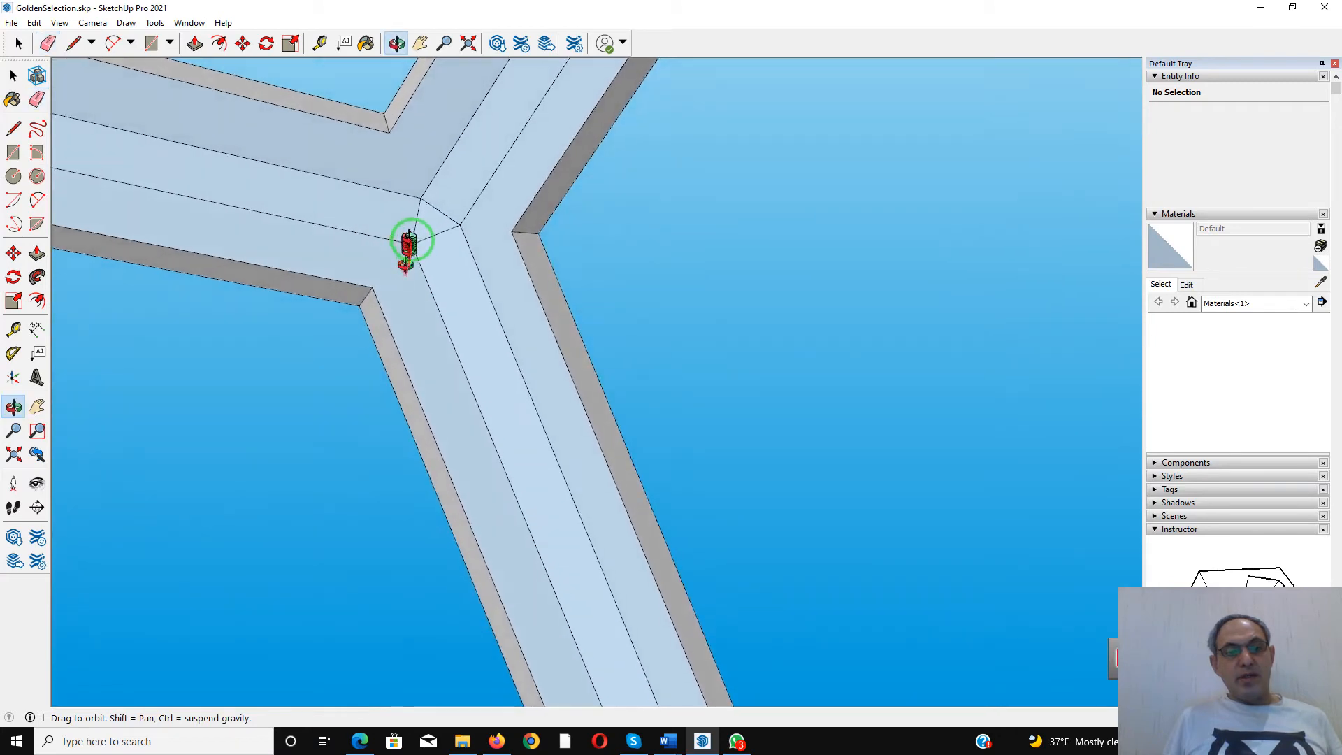
pyautogui.moveTo(417, 234); pyautogui.dragTo(260, 91)
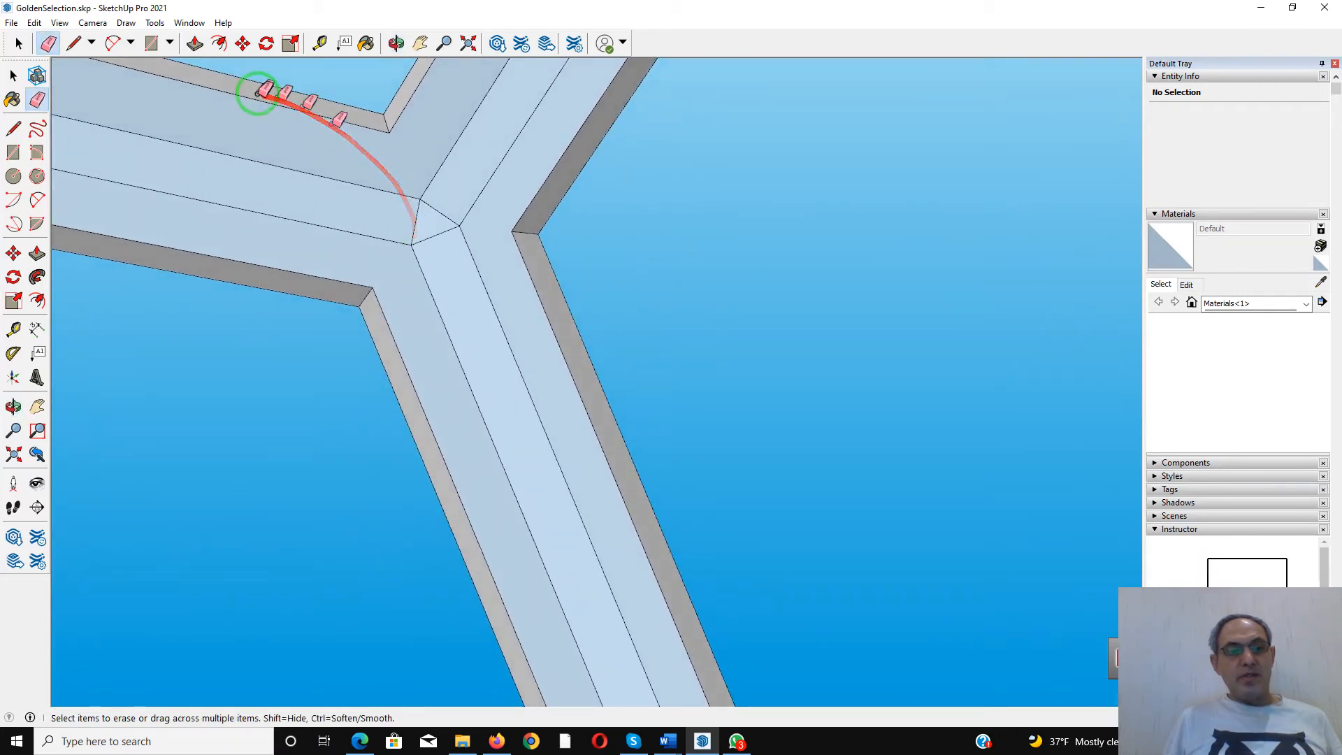
pyautogui.click(73, 43)
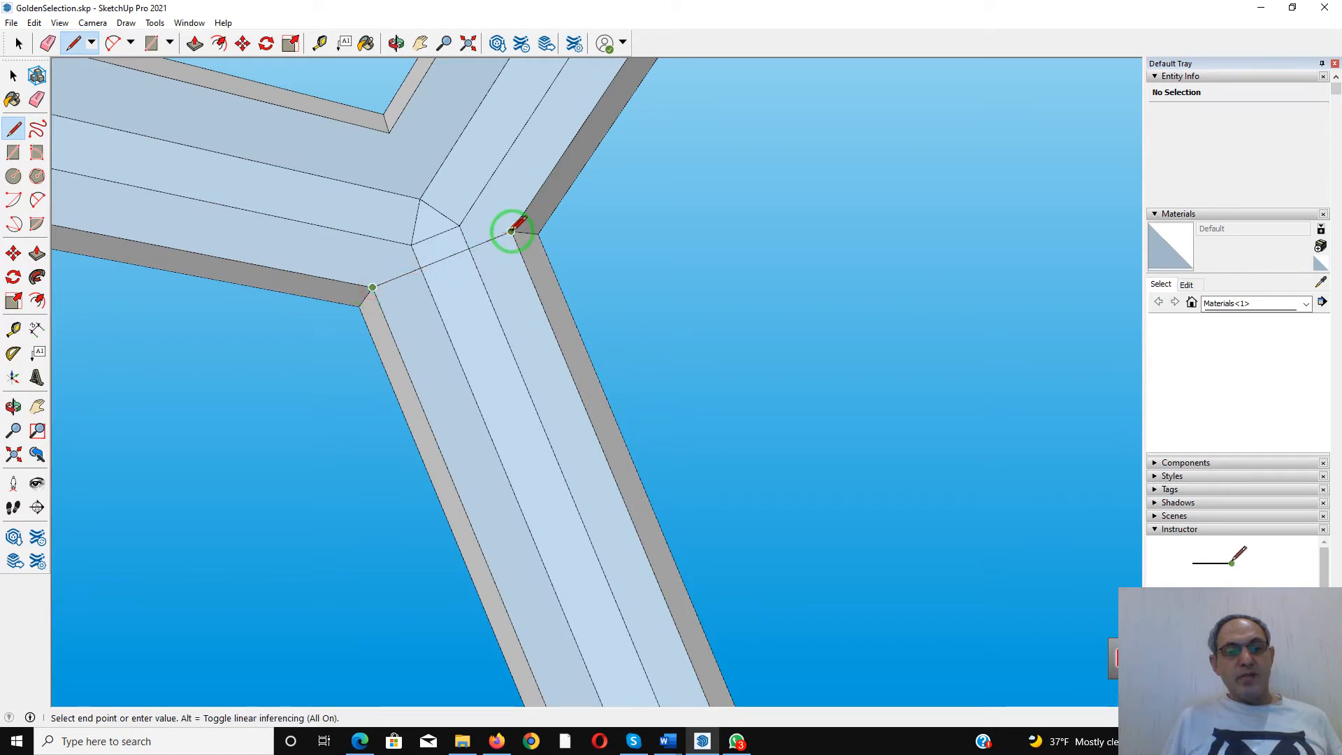
pyautogui.click(512, 231)
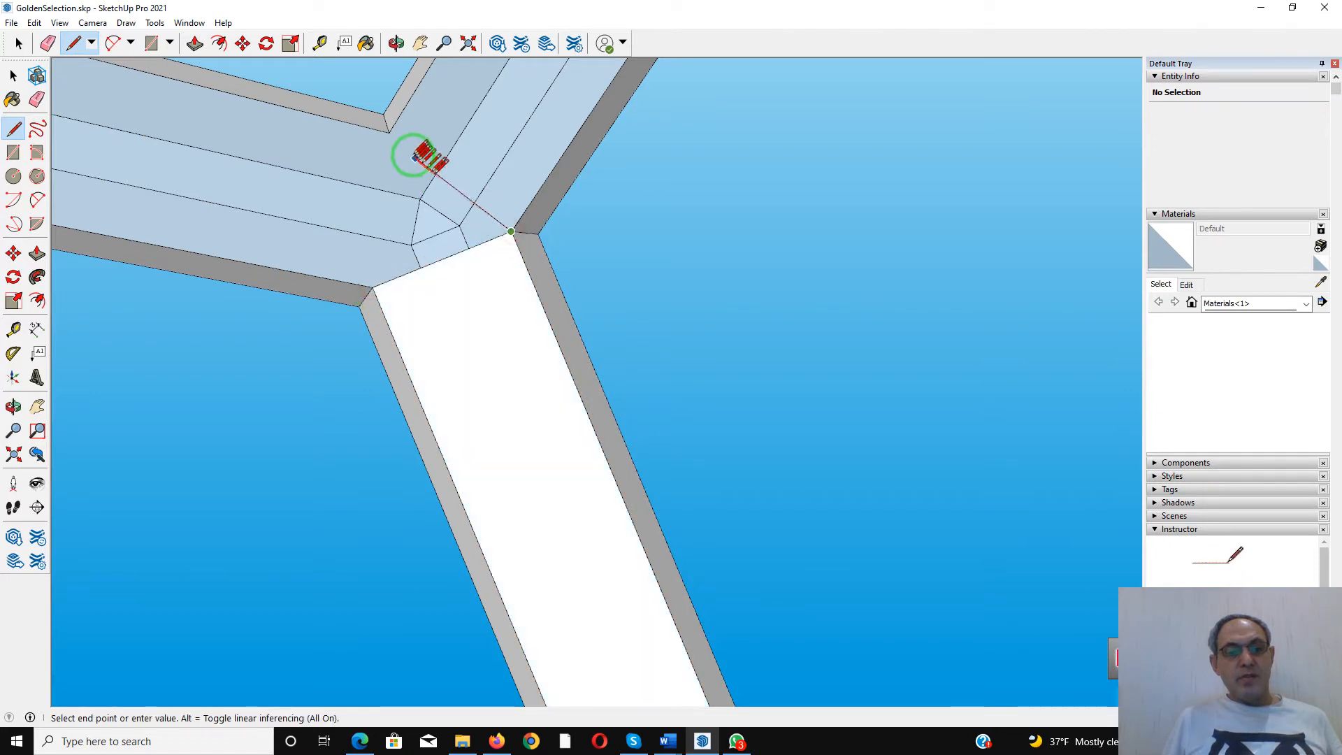
pyautogui.click(390, 133)
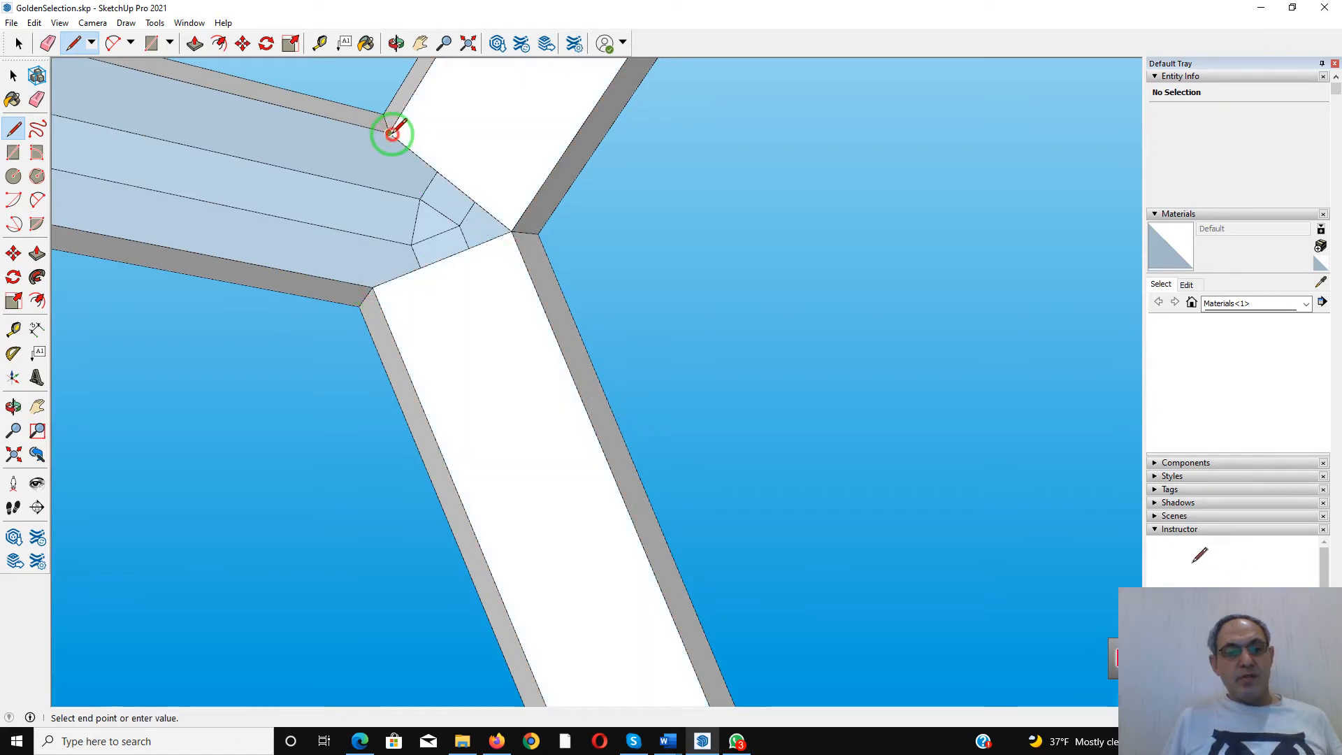
pyautogui.click(373, 287)
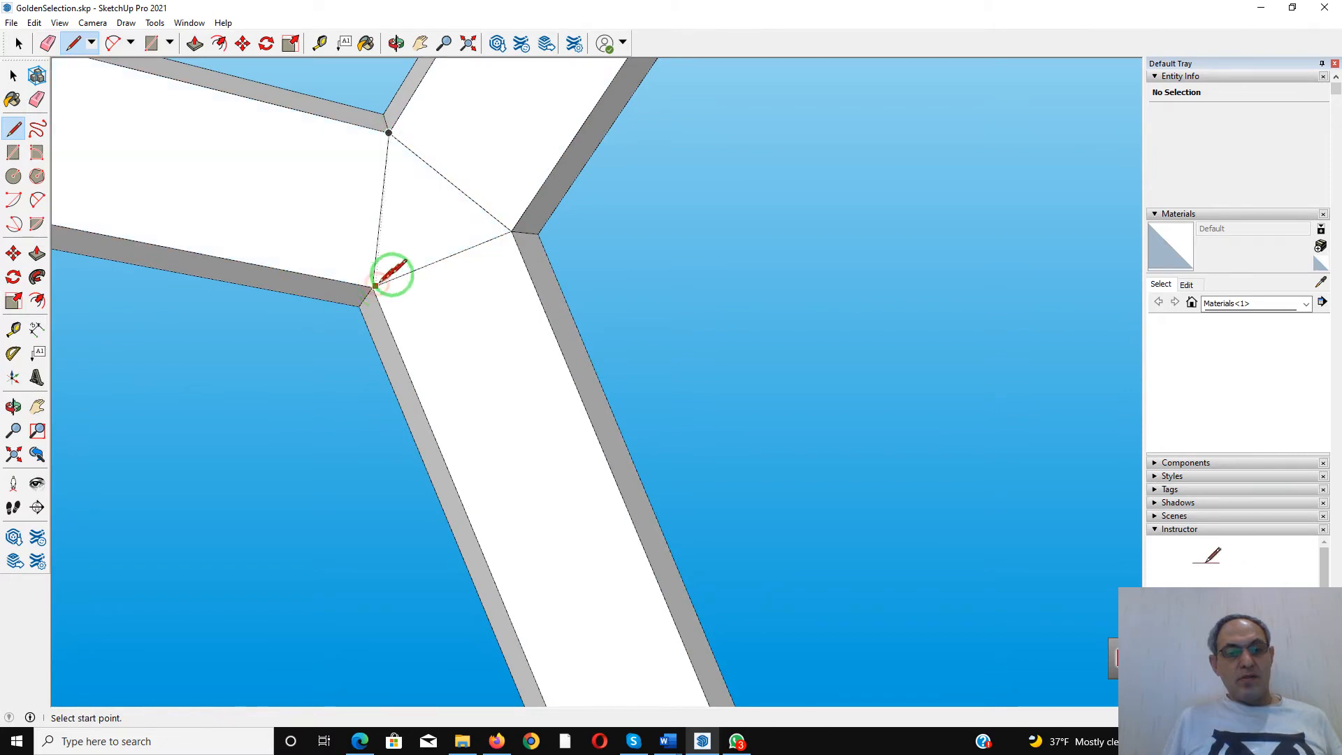
# Join the three opening corners of the next uncapped joint with lines to cap it with a triangle
pyautogui.scroll(-5, 392, 269)
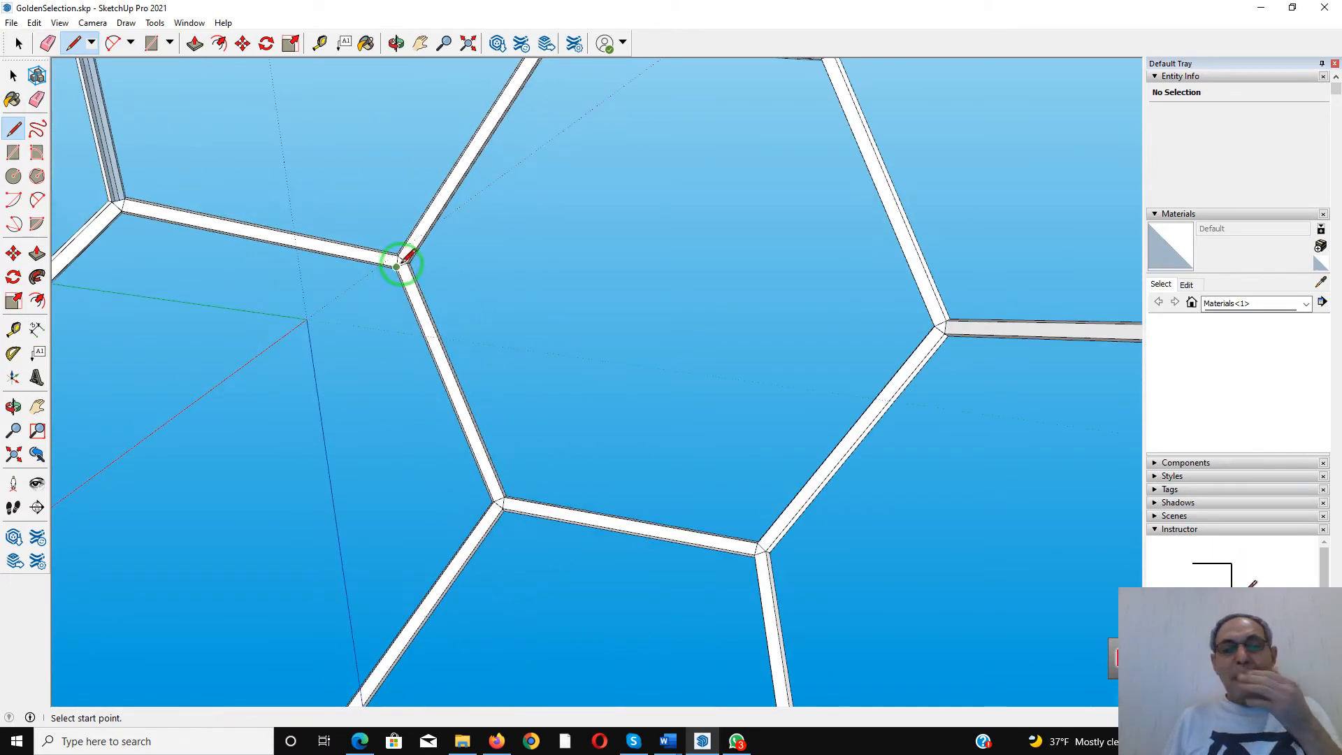
pyautogui.moveTo(435, 291); pyautogui.dragTo(264, 67, button='middle')
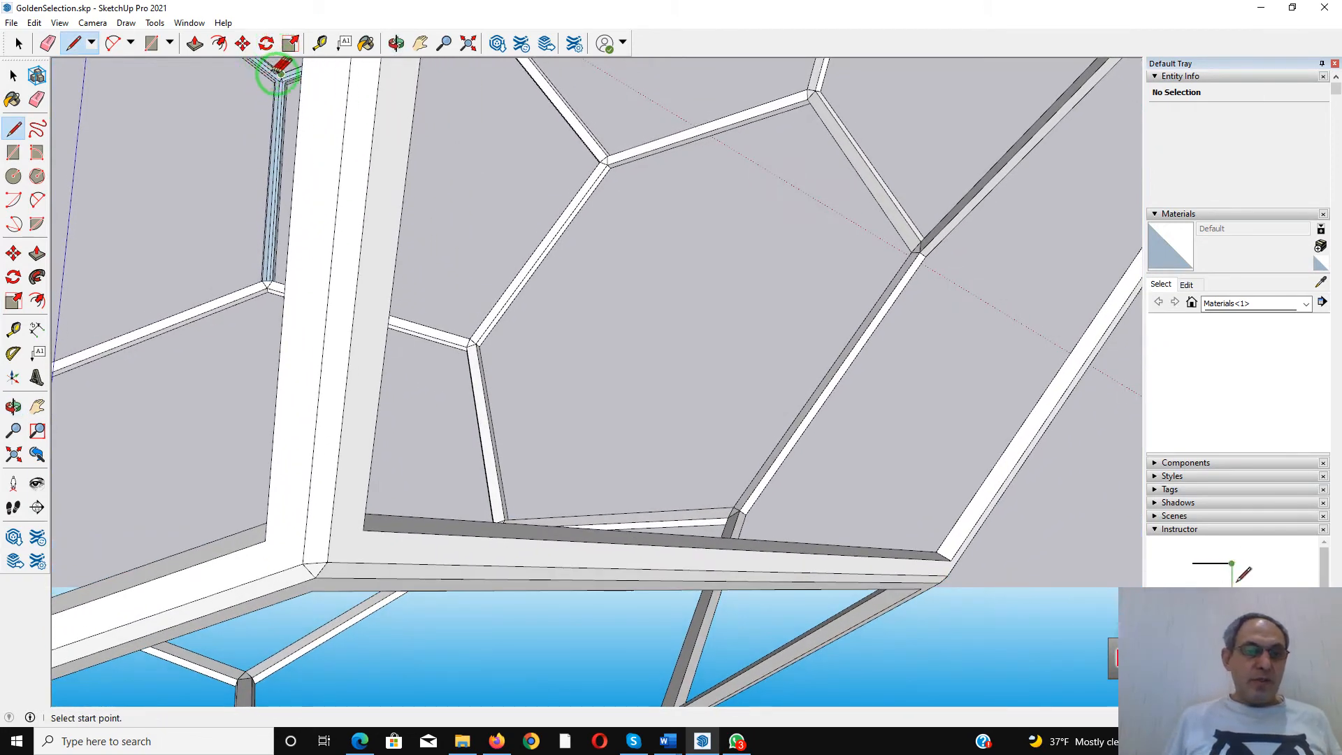
pyautogui.scroll(10, 279, 72)
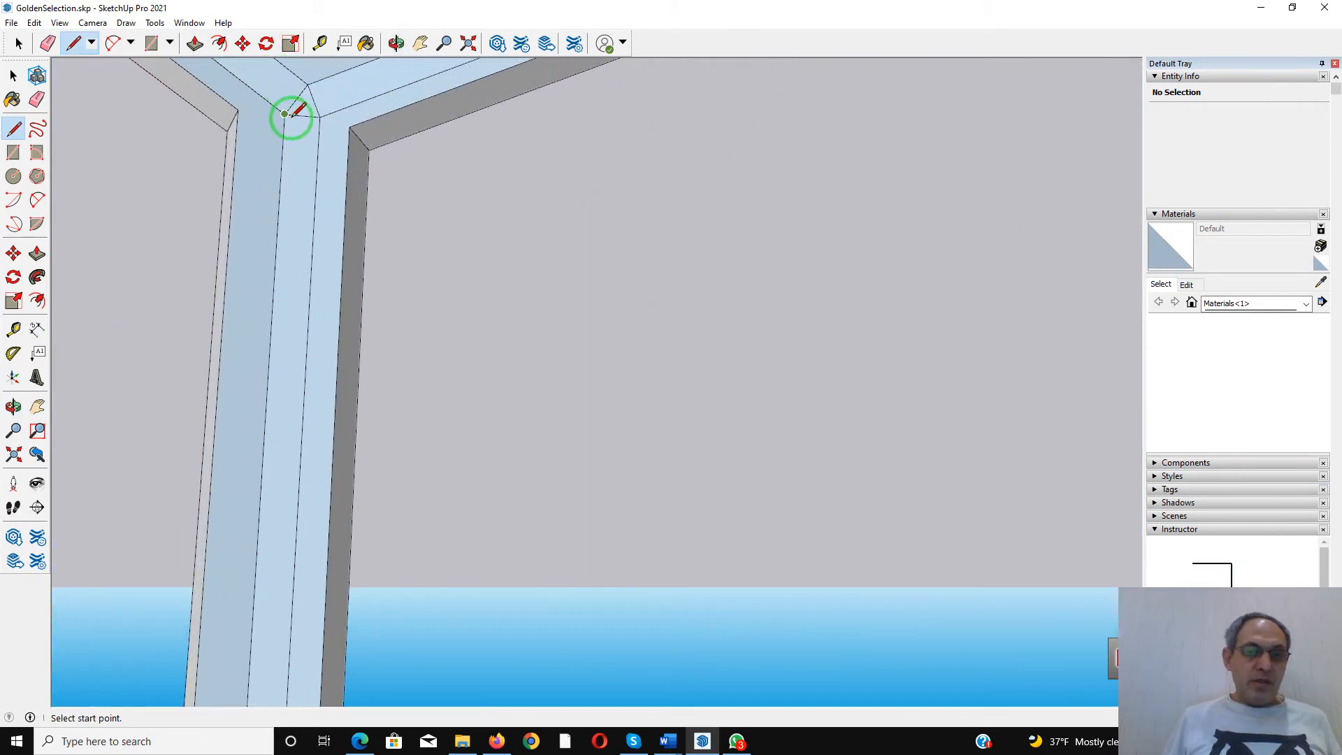
pyautogui.click(237, 110)
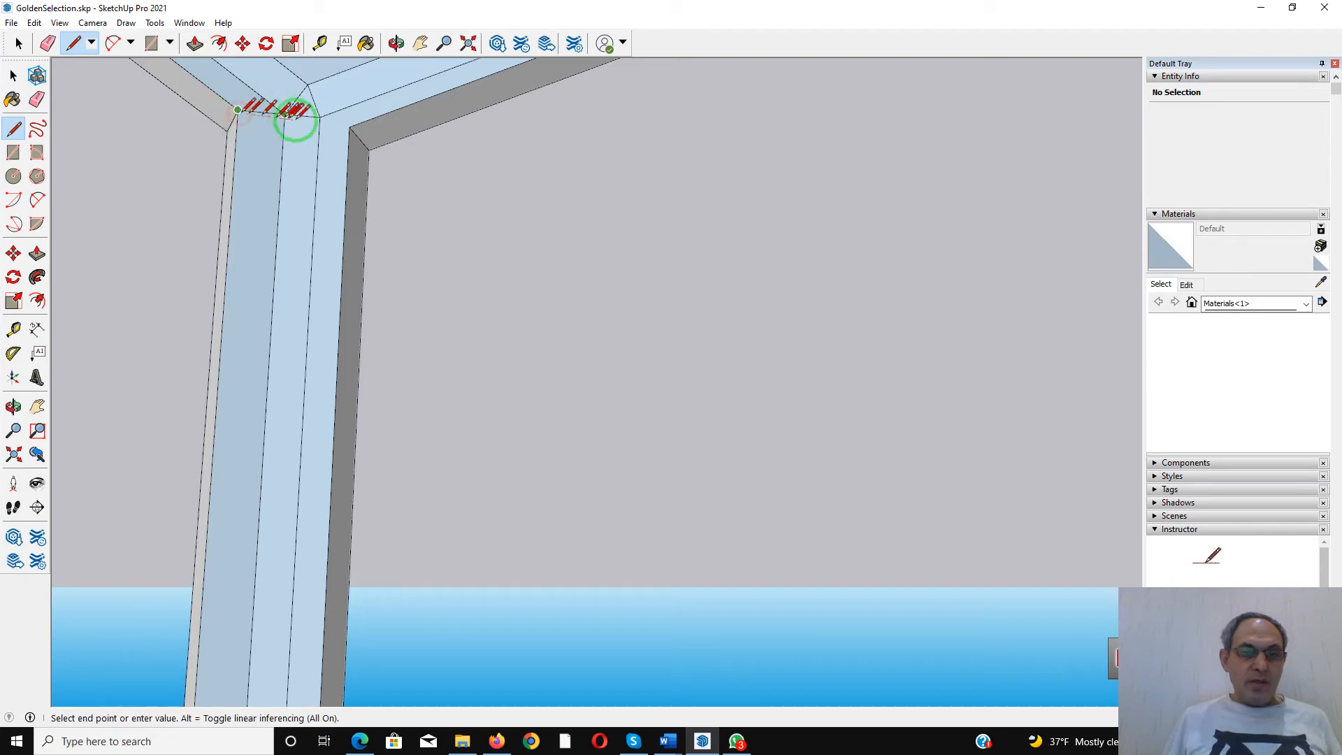
pyautogui.click(349, 126)
pyautogui.scroll(-4, 353, 124)
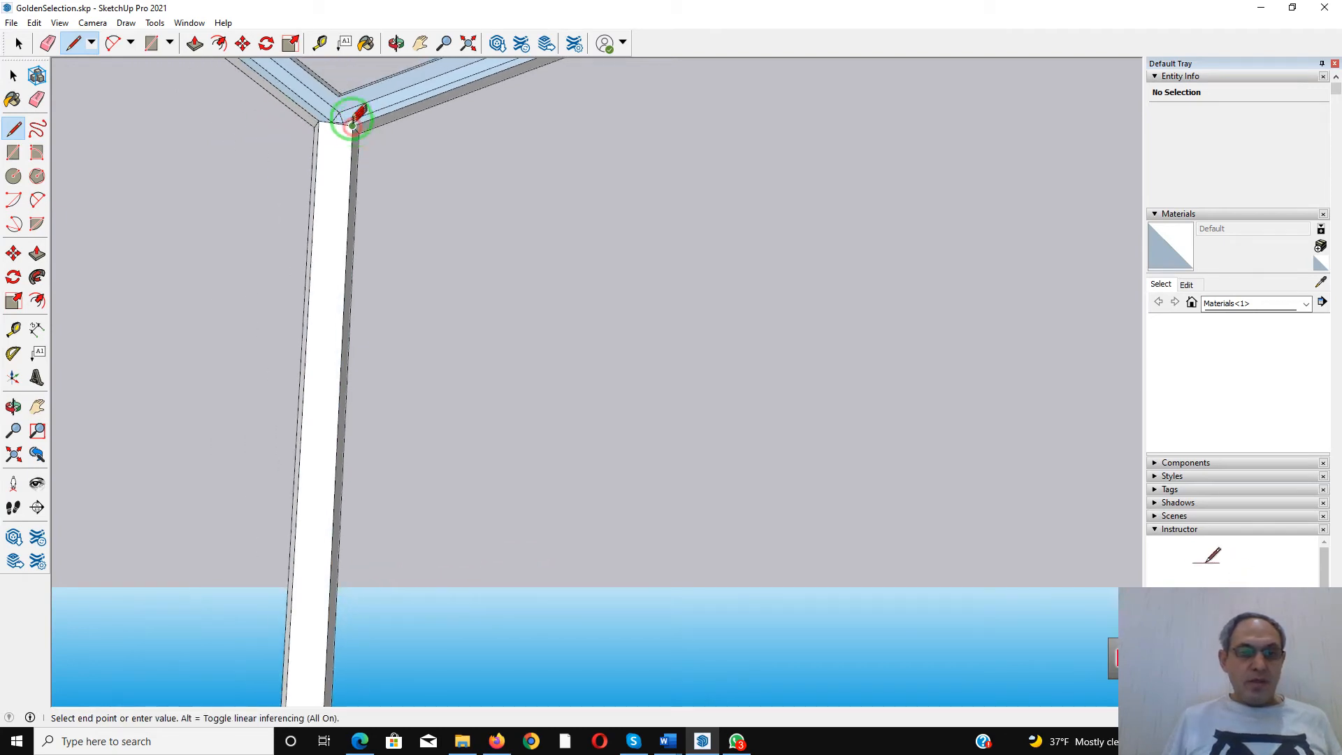
pyautogui.click(339, 96)
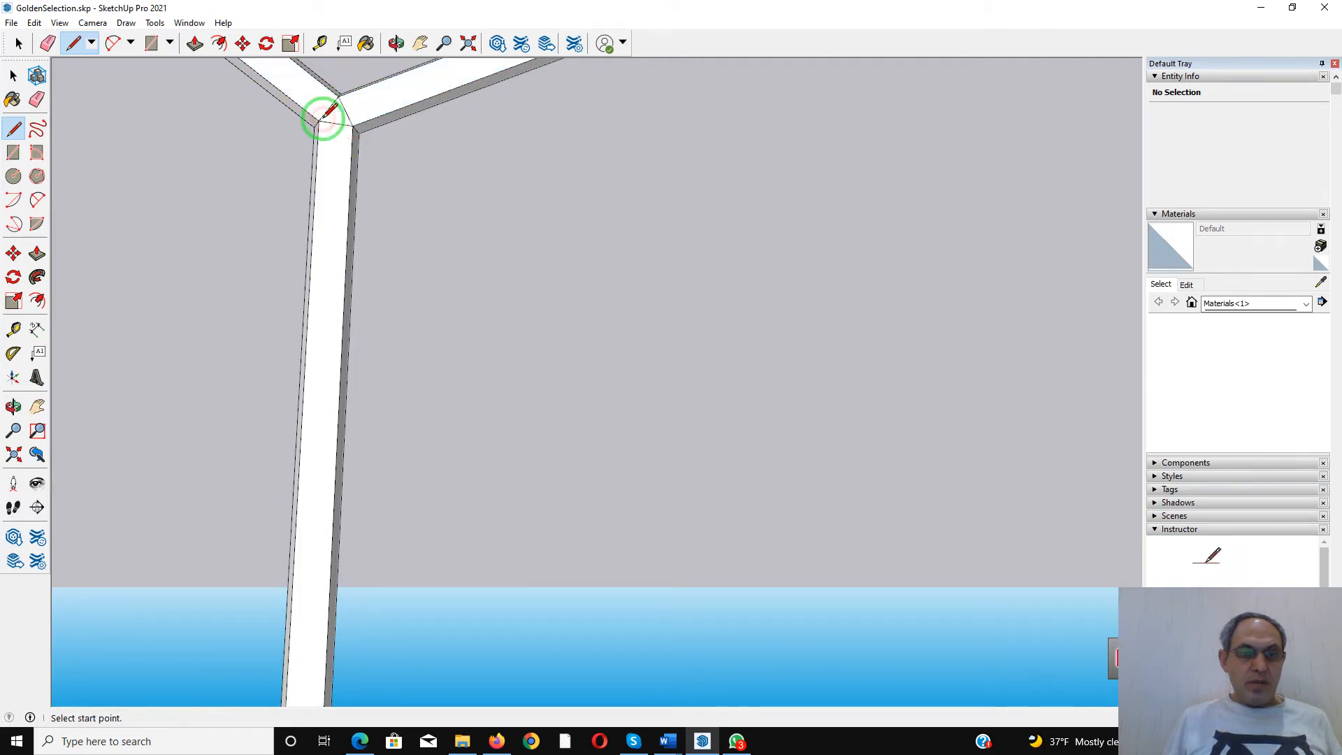
# At another uncapped joint, draw lines between the opening corners across the lower strut and the upper-right strut
pyautogui.scroll(-8, 323, 119)
pyautogui.moveTo(325, 124); pyautogui.dragTo(785, 385, button='middle')
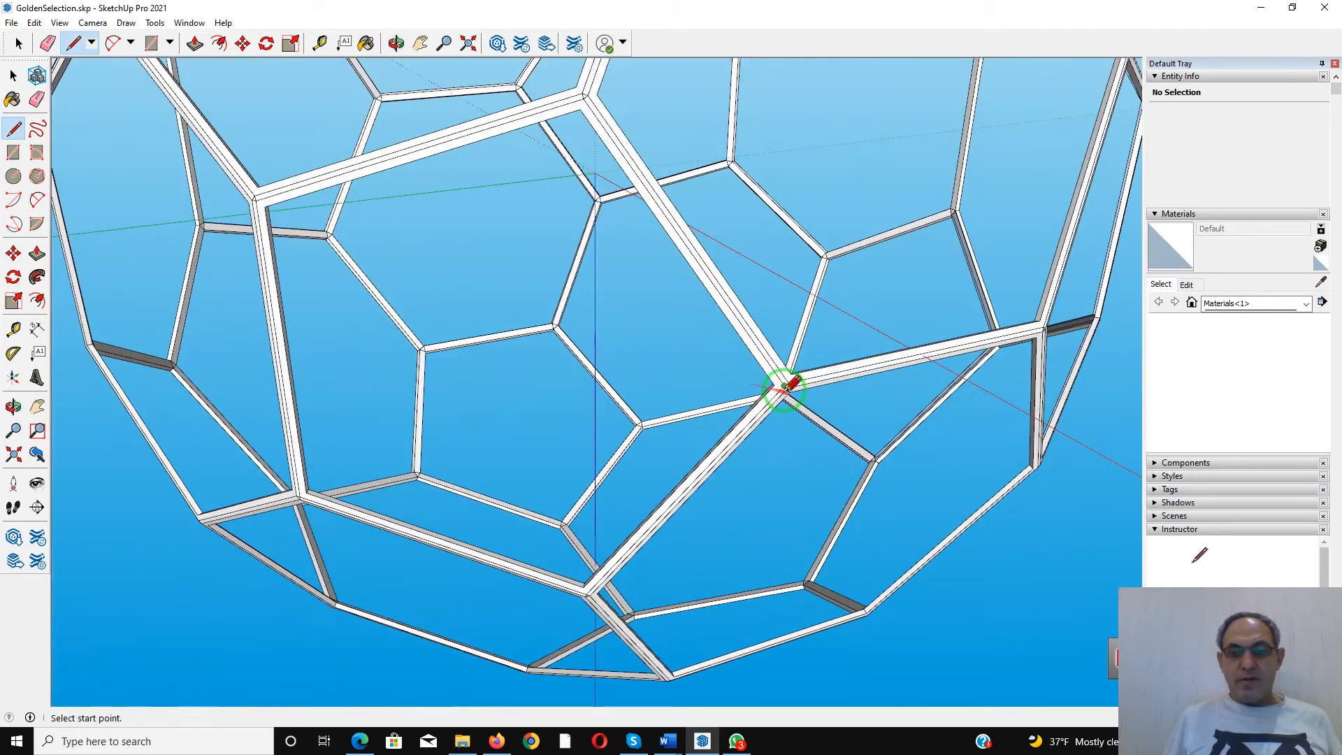
pyautogui.scroll(-5, 638, 299)
pyautogui.moveTo(638, 299); pyautogui.dragTo(1049, 237, button='middle')
pyautogui.moveTo(578, 287); pyautogui.dragTo(608, 301, button='middle')
pyautogui.scroll(2, 594, 320)
pyautogui.scroll(4, 586, 310)
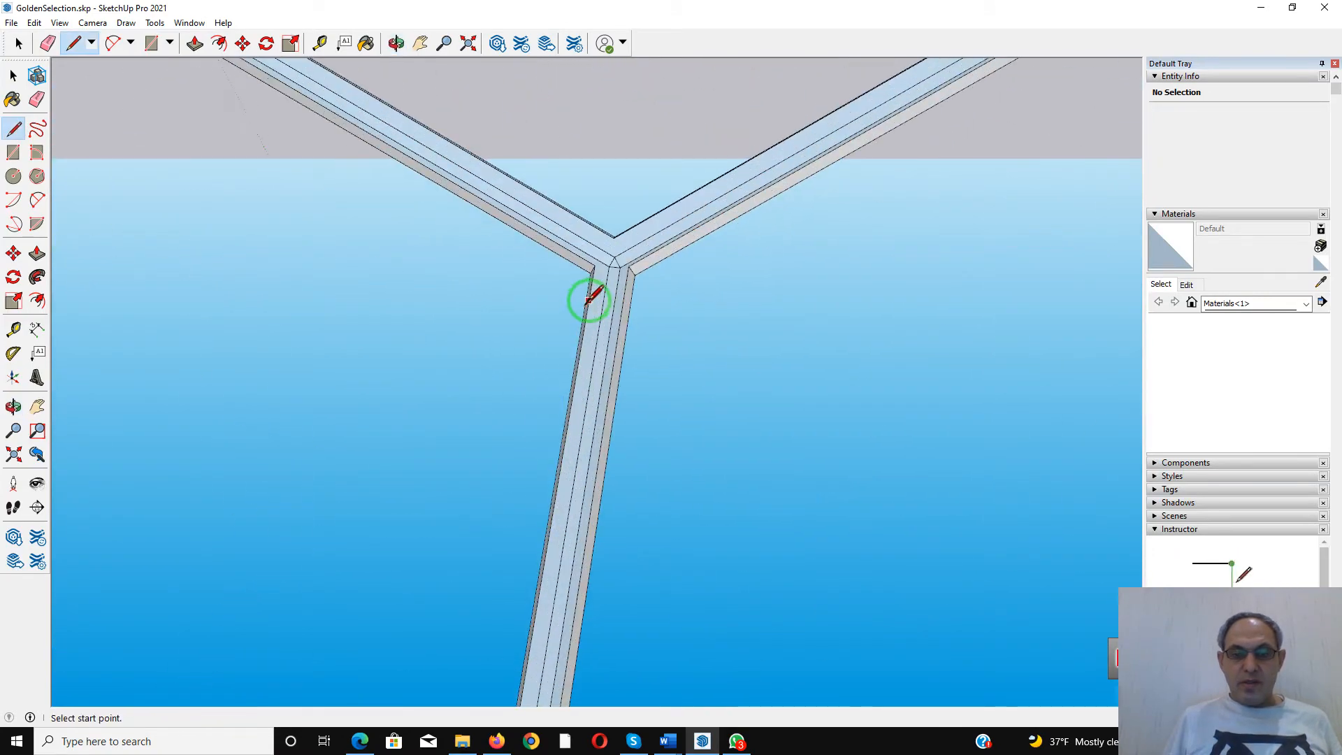
pyautogui.scroll(5, 629, 274)
pyautogui.moveTo(609, 276); pyautogui.dragTo(626, 329, button='middle')
pyautogui.press('l')
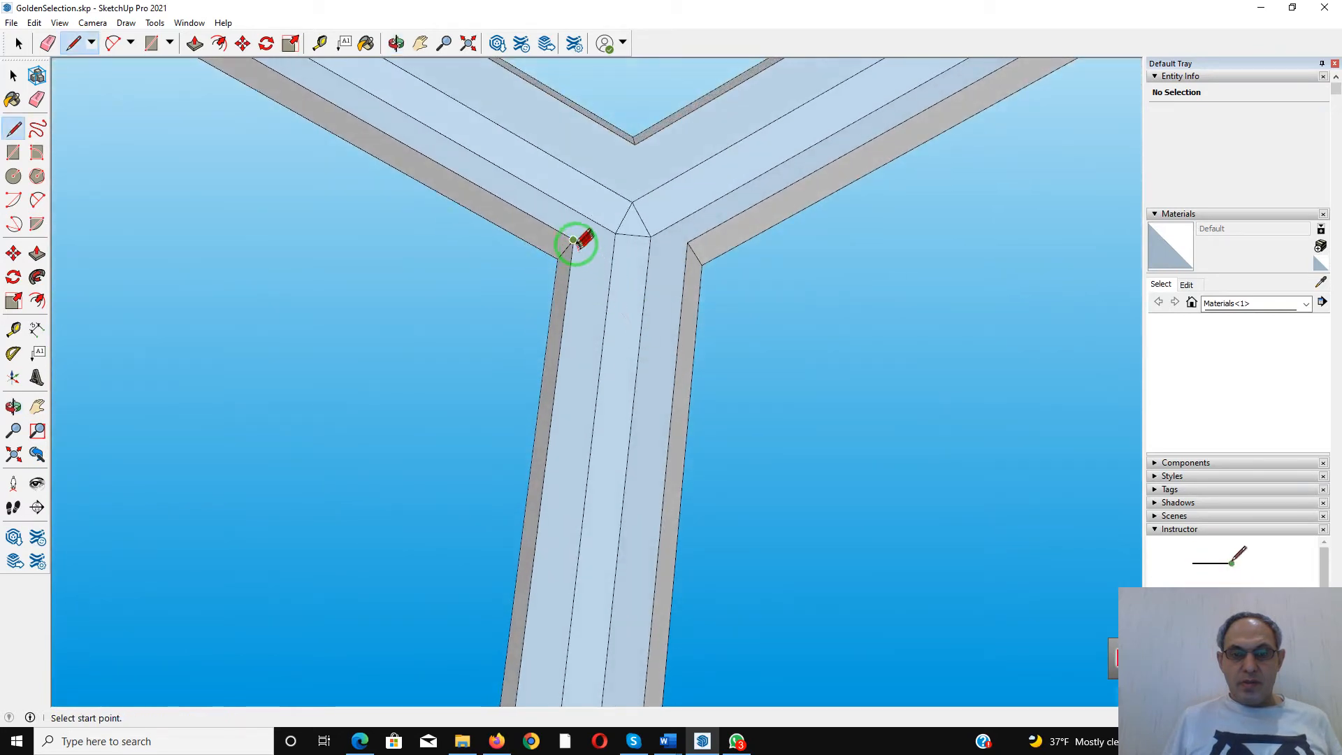
pyautogui.click(688, 243)
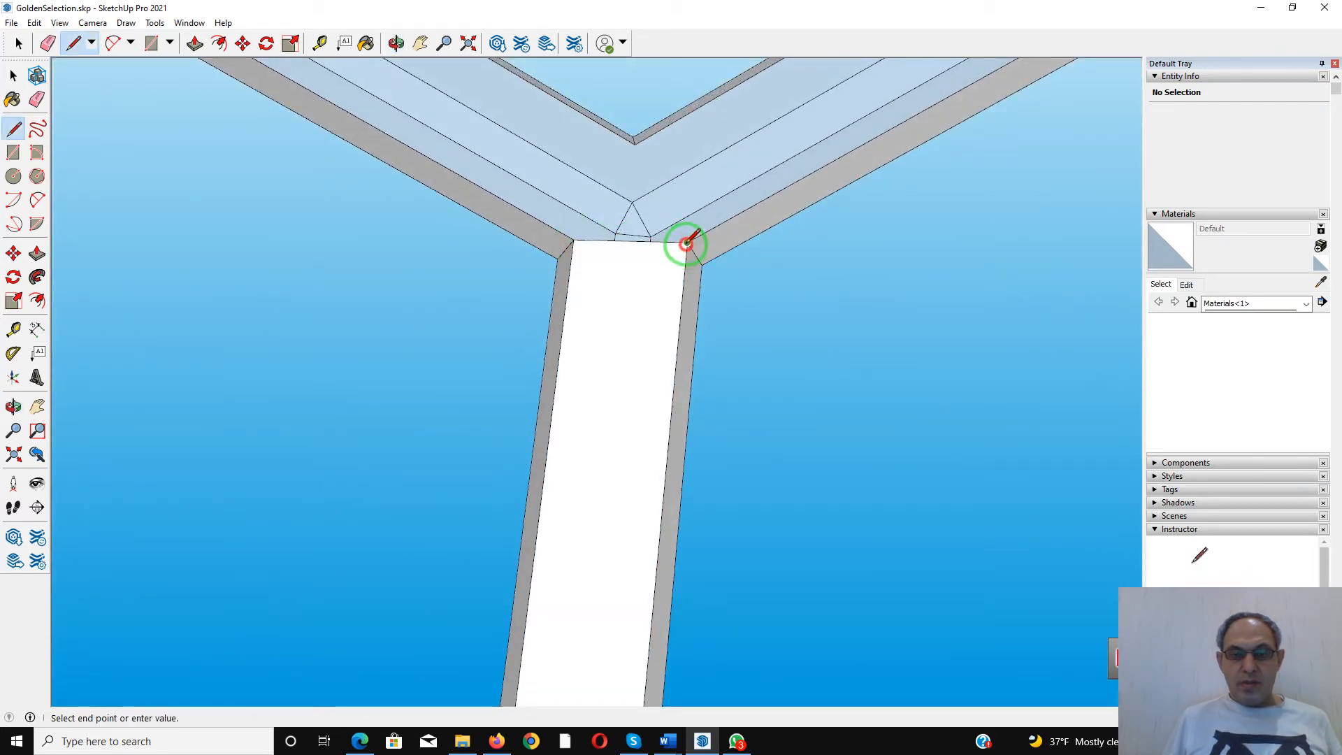
pyautogui.click(635, 140)
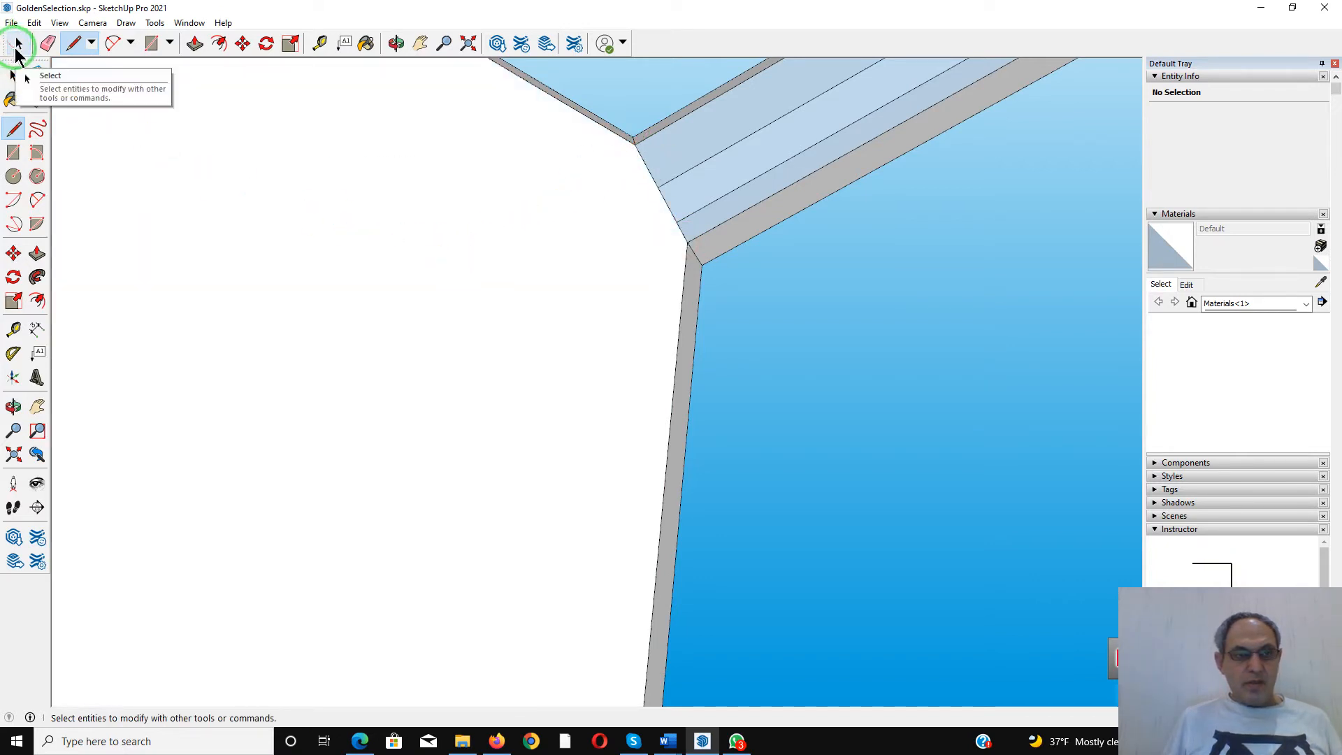
# Delete the large unwanted face that covers the polygon opening beside this joint
pyautogui.click(265, 326)
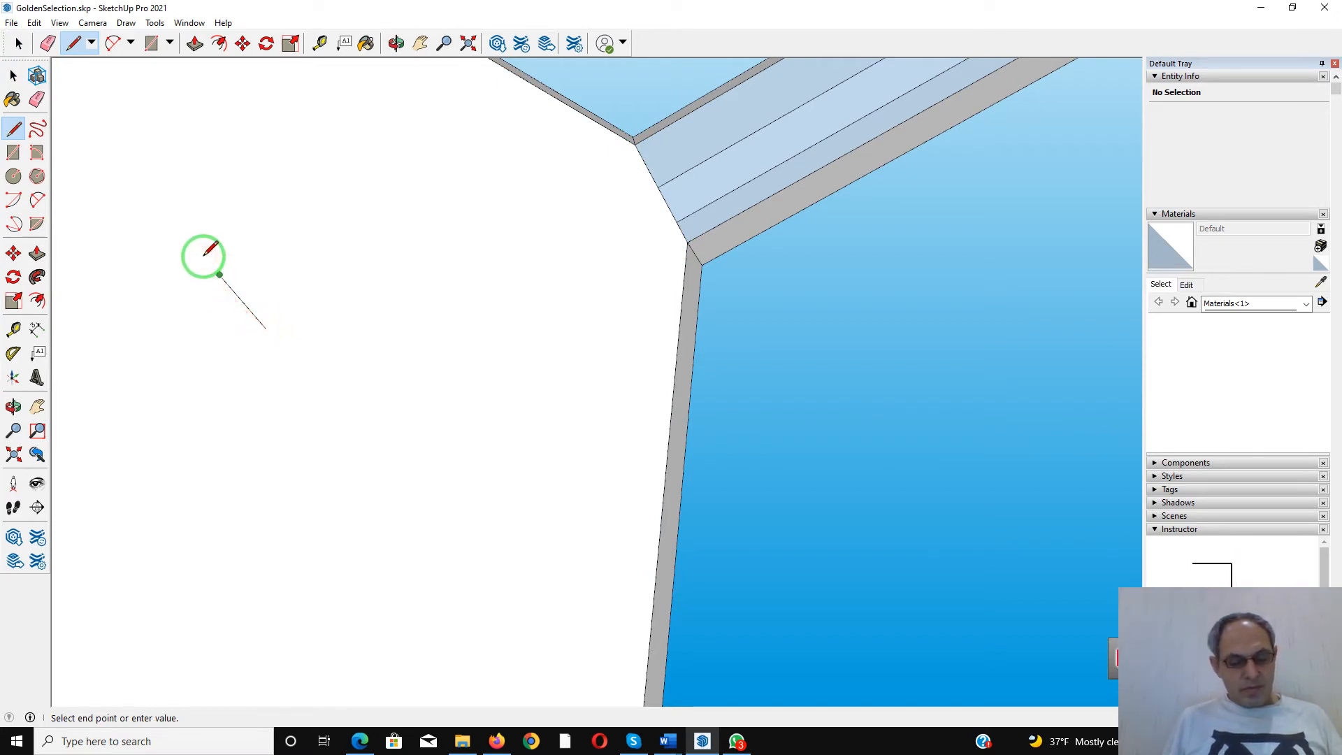
pyautogui.click(19, 44)
pyautogui.click(221, 309)
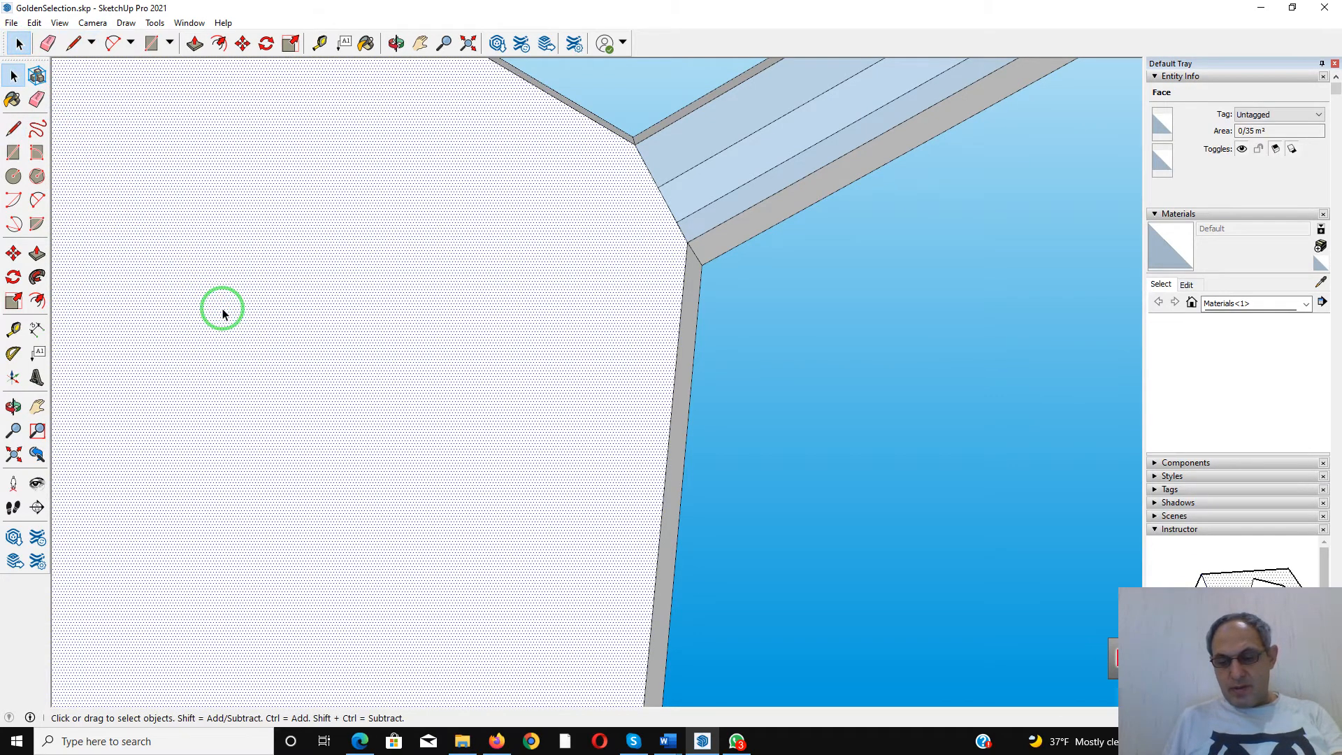
pyautogui.press('Delete')
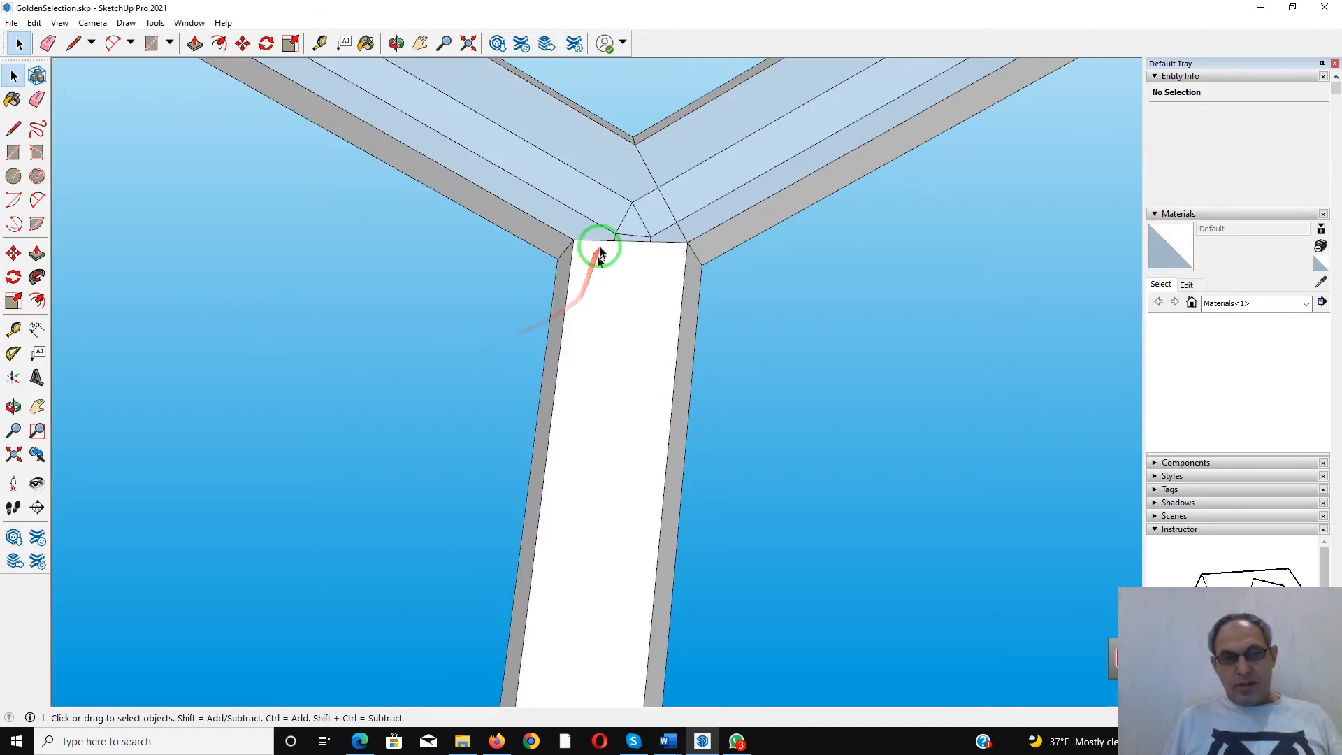
# Draw the last line across the joint's upper-left strut opening to complete the triangular cap
pyautogui.click(77, 43)
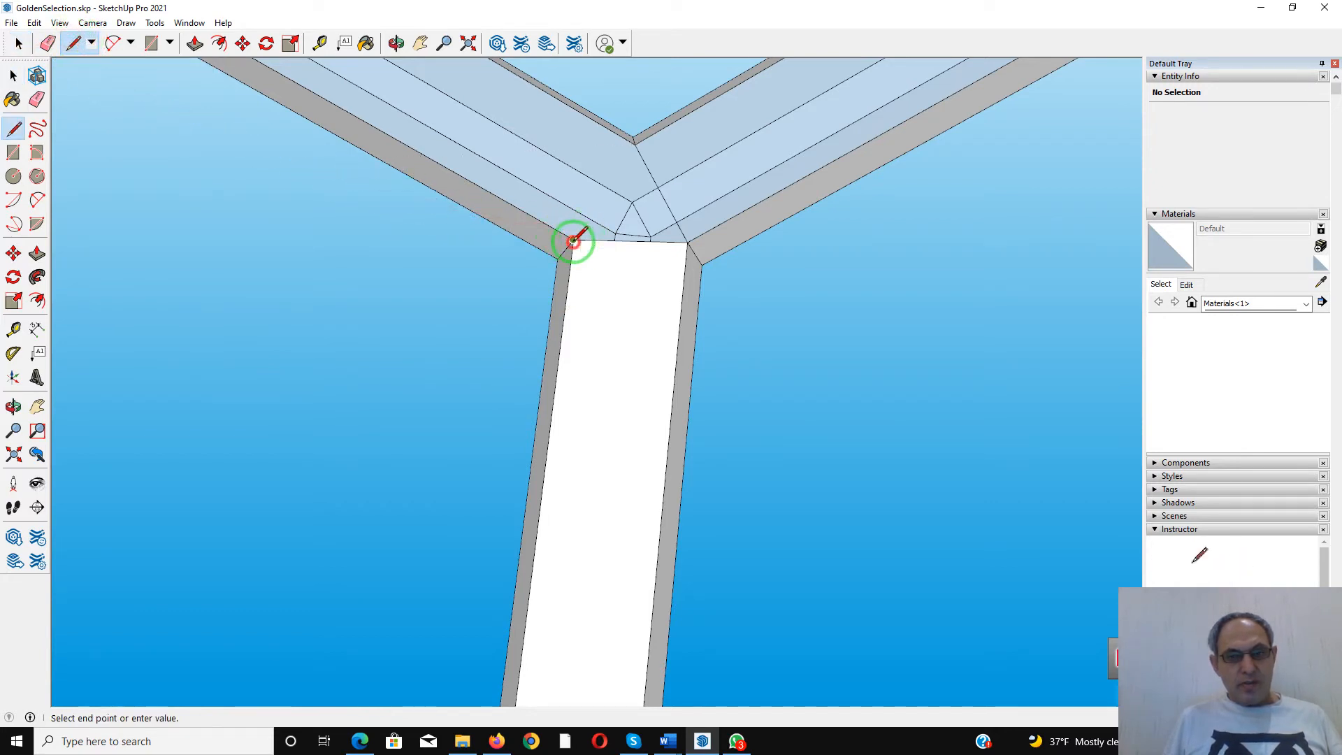
pyautogui.click(634, 144)
pyautogui.scroll(-5, 527, 222)
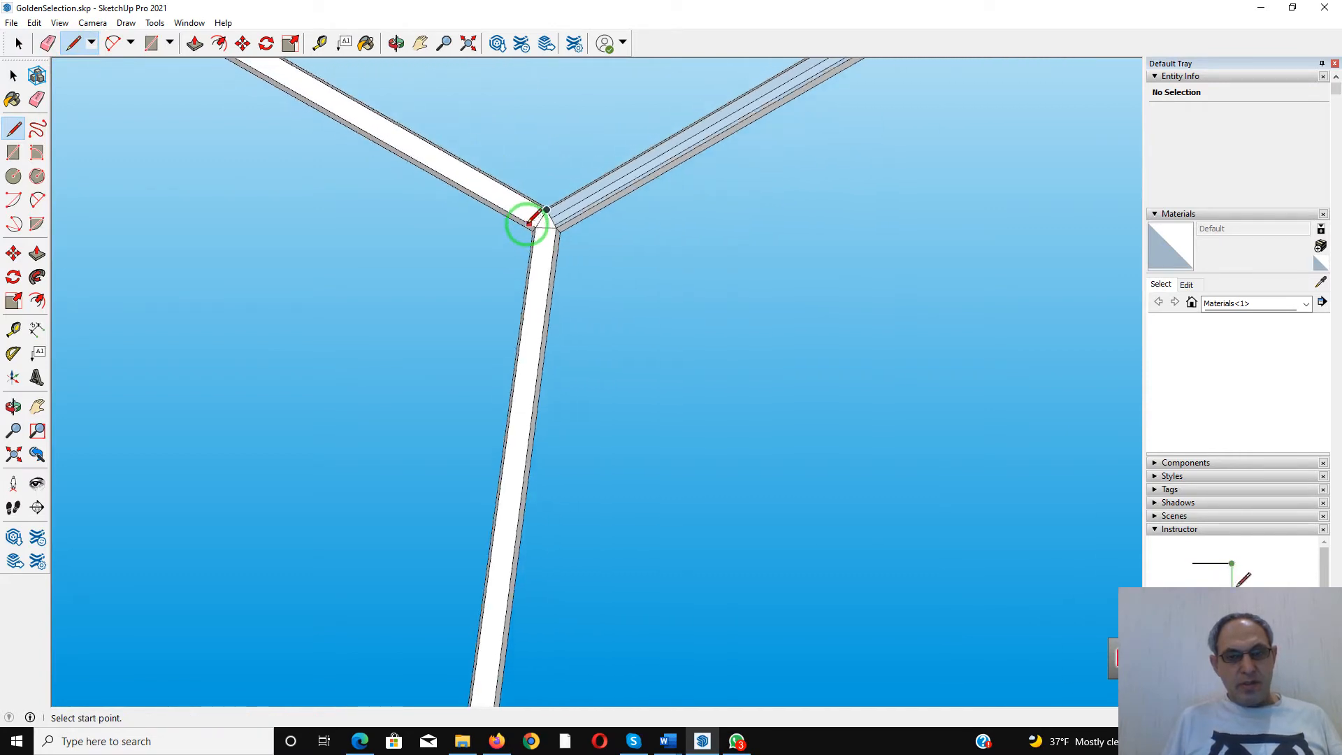
# Cap the joint at the far end of the remaining open strut with three lines between its opening corners
pyautogui.scroll(-5, 527, 221)
pyautogui.click(538, 222)
pyautogui.click(765, 73)
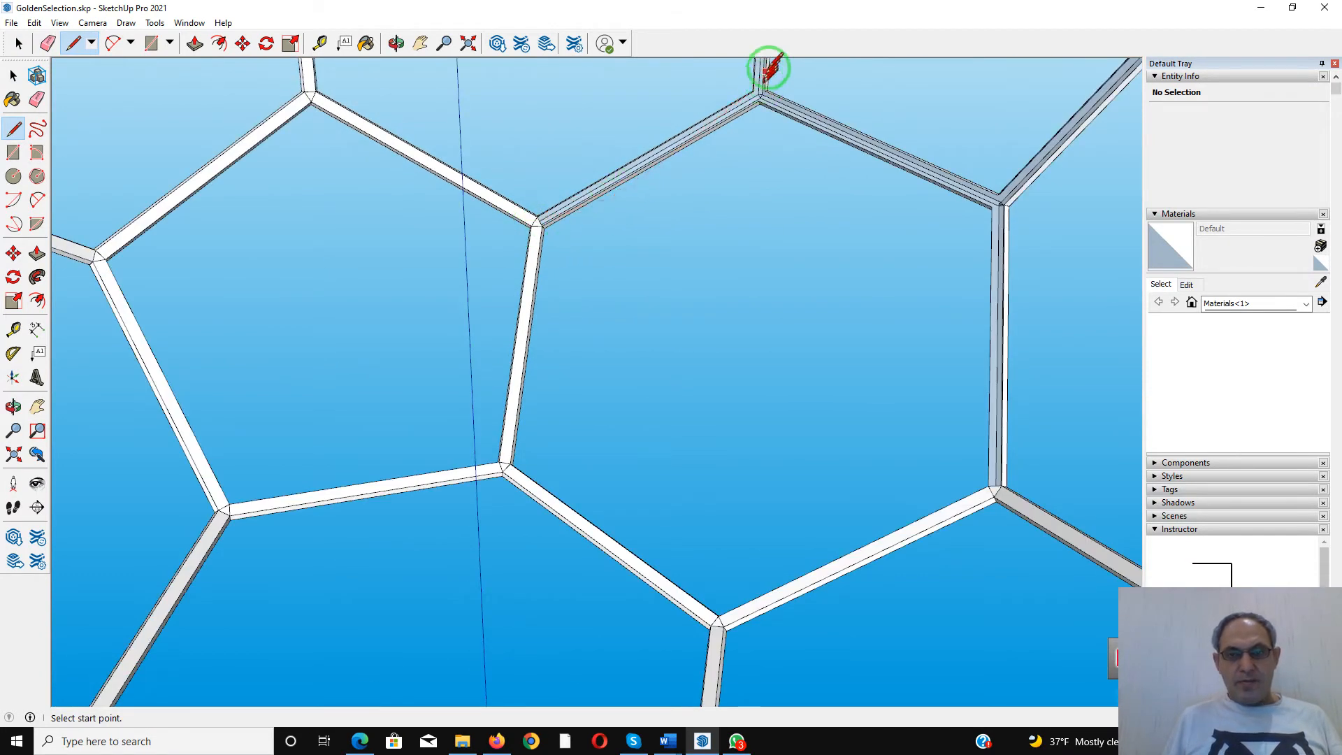
pyautogui.scroll(8, 769, 68)
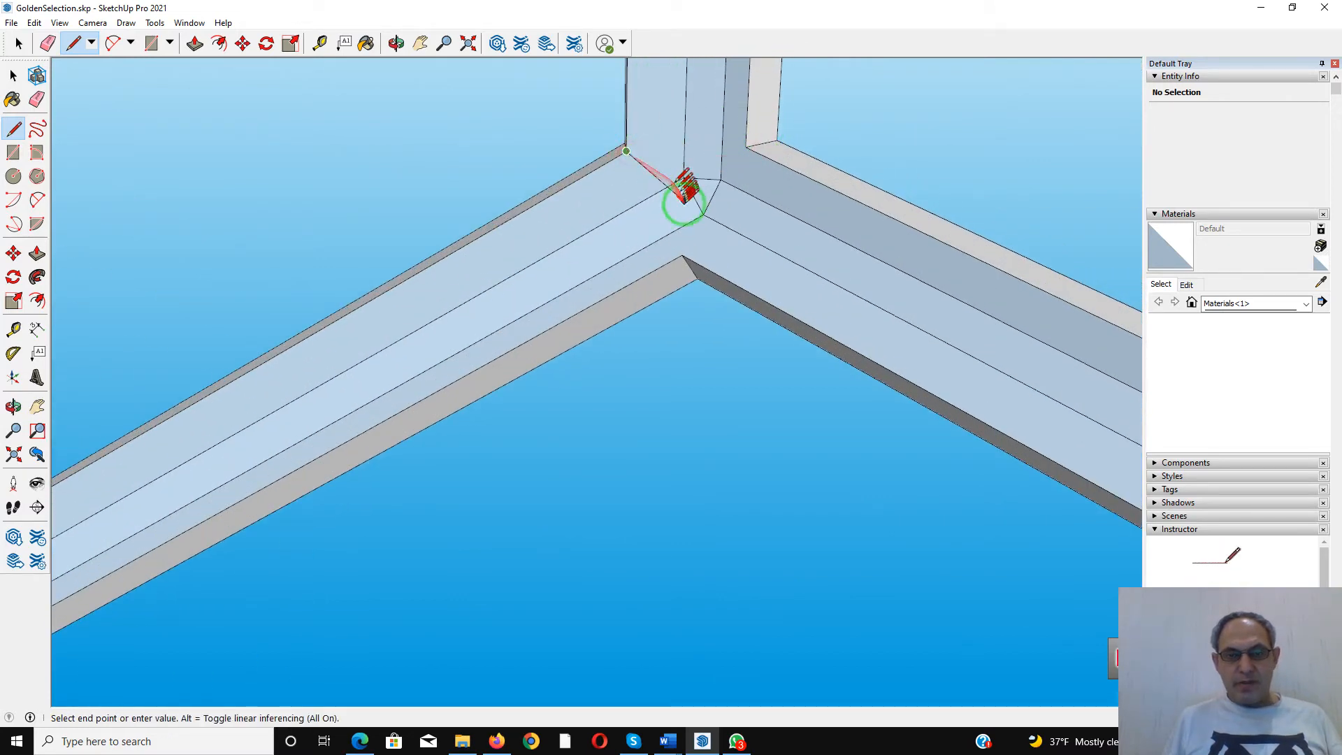
pyautogui.click(682, 256)
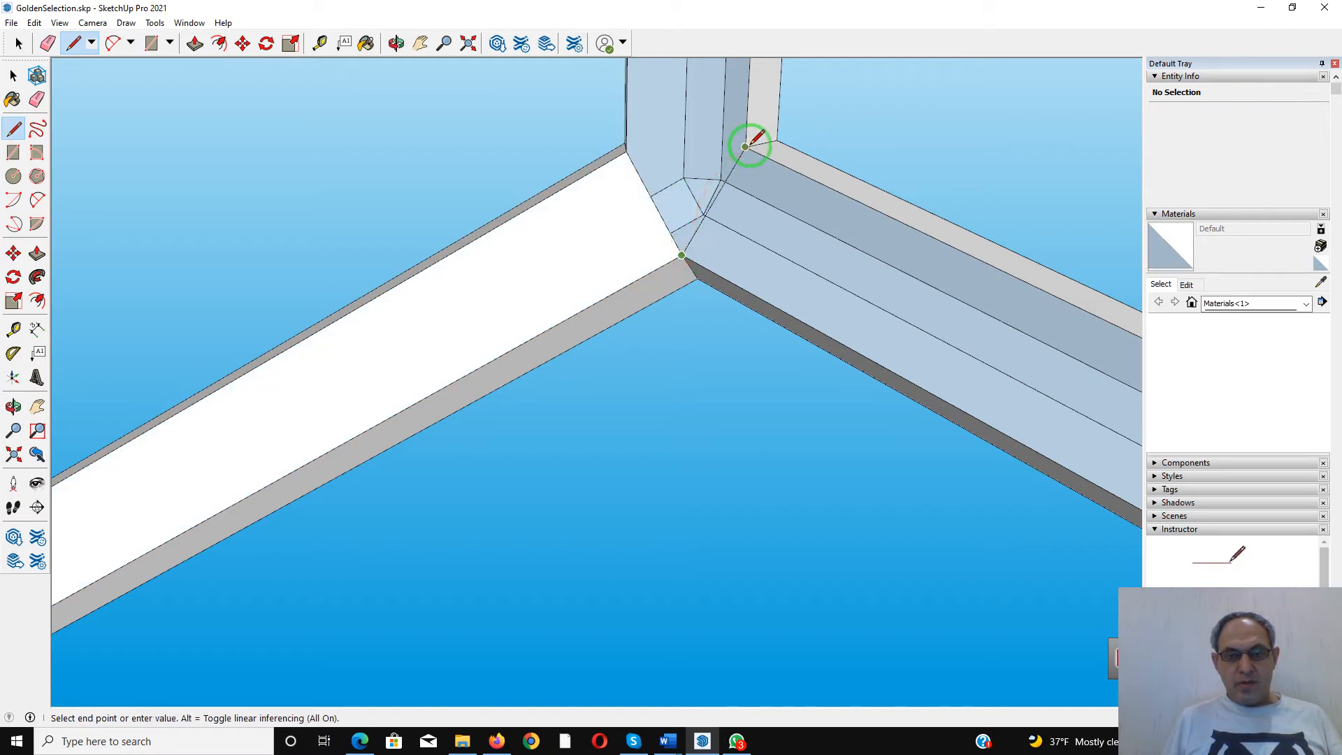
pyautogui.click(627, 151)
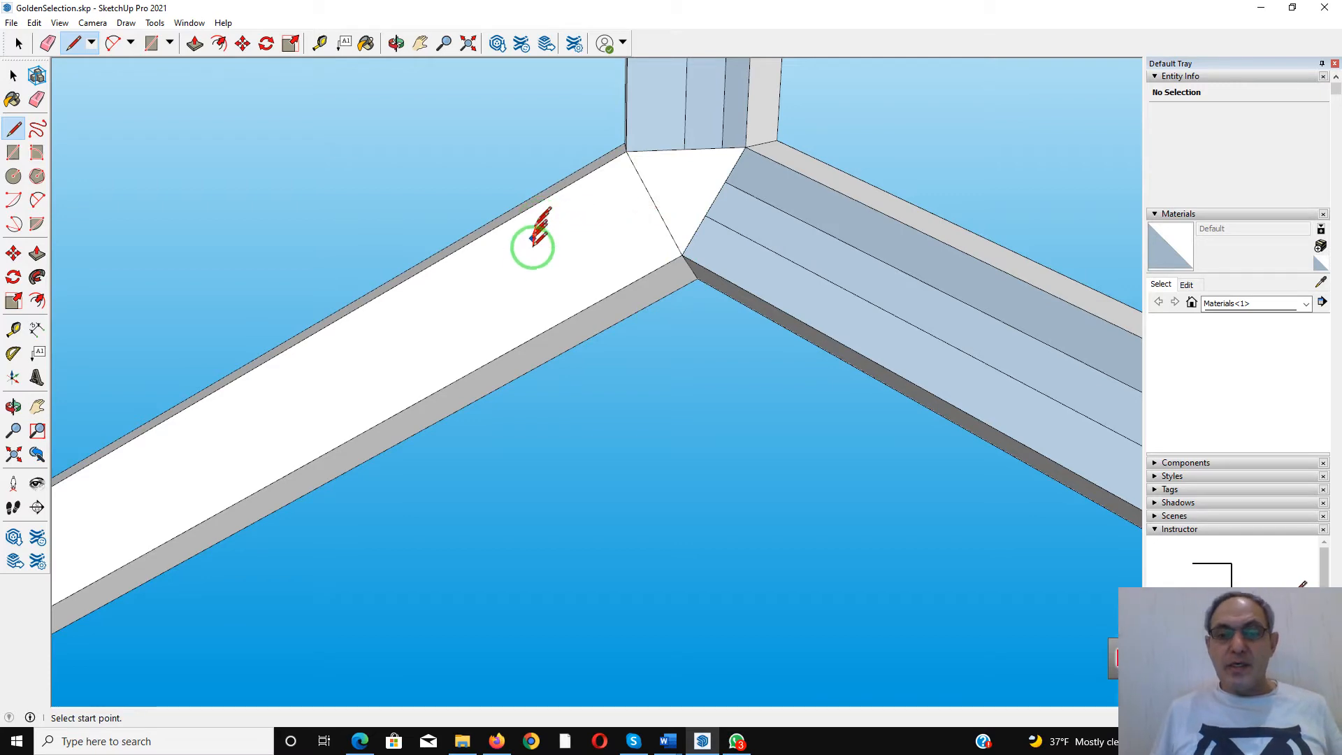
# Erase the protruding edges at the inner point of the next uncapped joint along the adjoining open strut
pyautogui.scroll(-4, 520, 269)
pyautogui.scroll(-3, 521, 269)
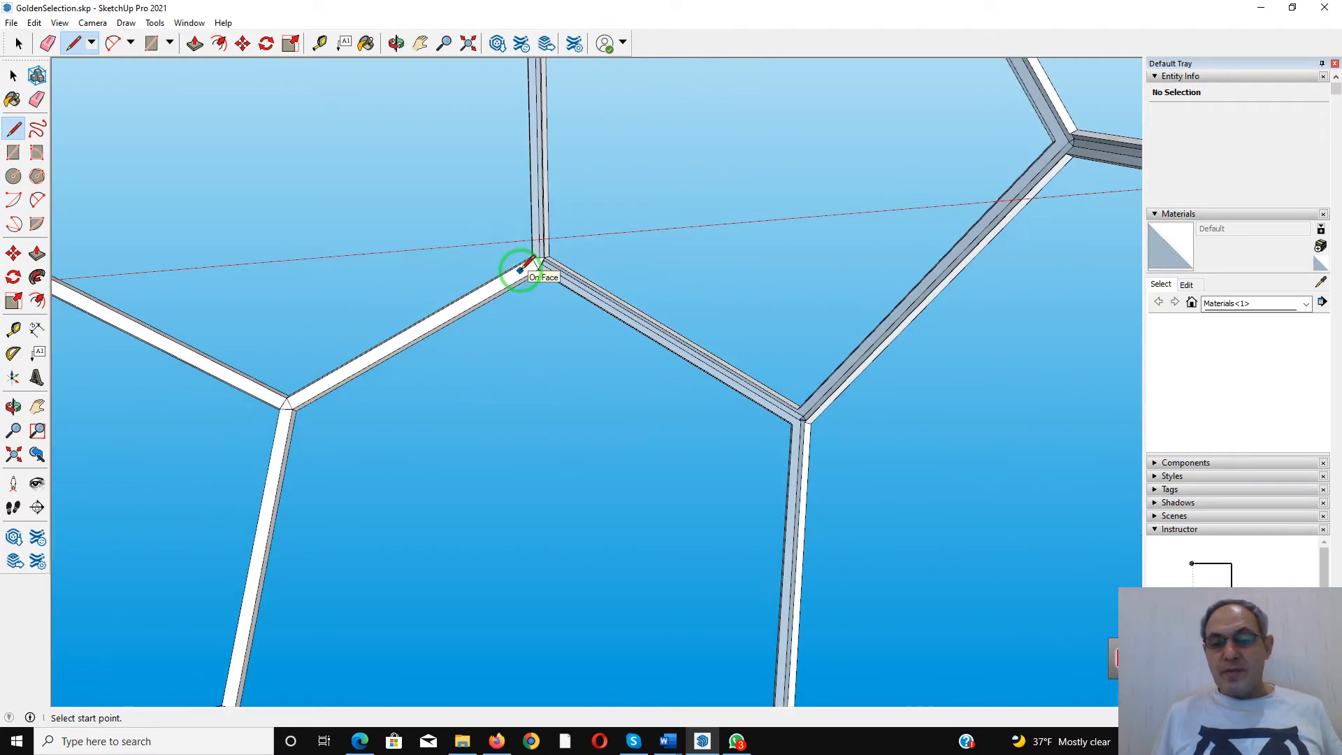
pyautogui.scroll(5, 804, 412)
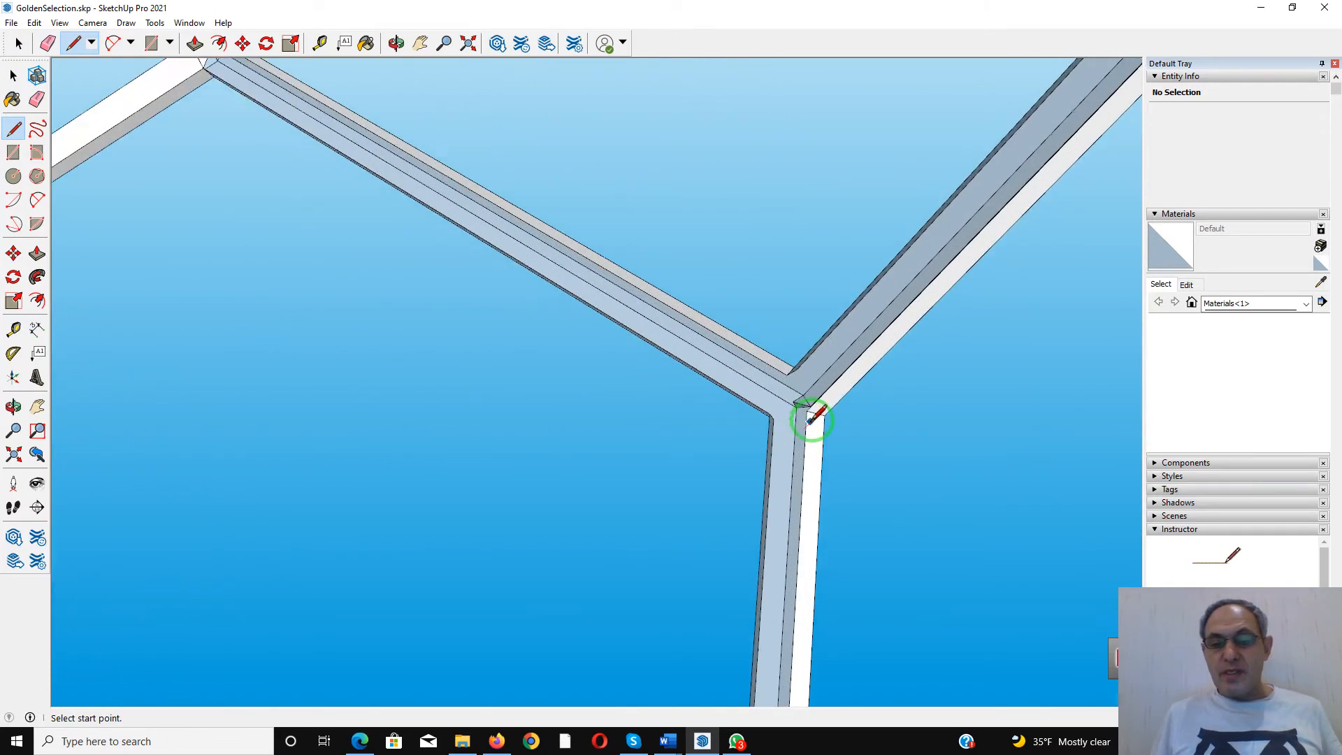
pyautogui.scroll(3, 817, 412)
pyautogui.moveTo(769, 377)
pyautogui.mouseDown(button='middle')
pyautogui.moveTo(961, 368)
pyautogui.moveTo(989, 390)
pyautogui.mouseUp(button='middle')
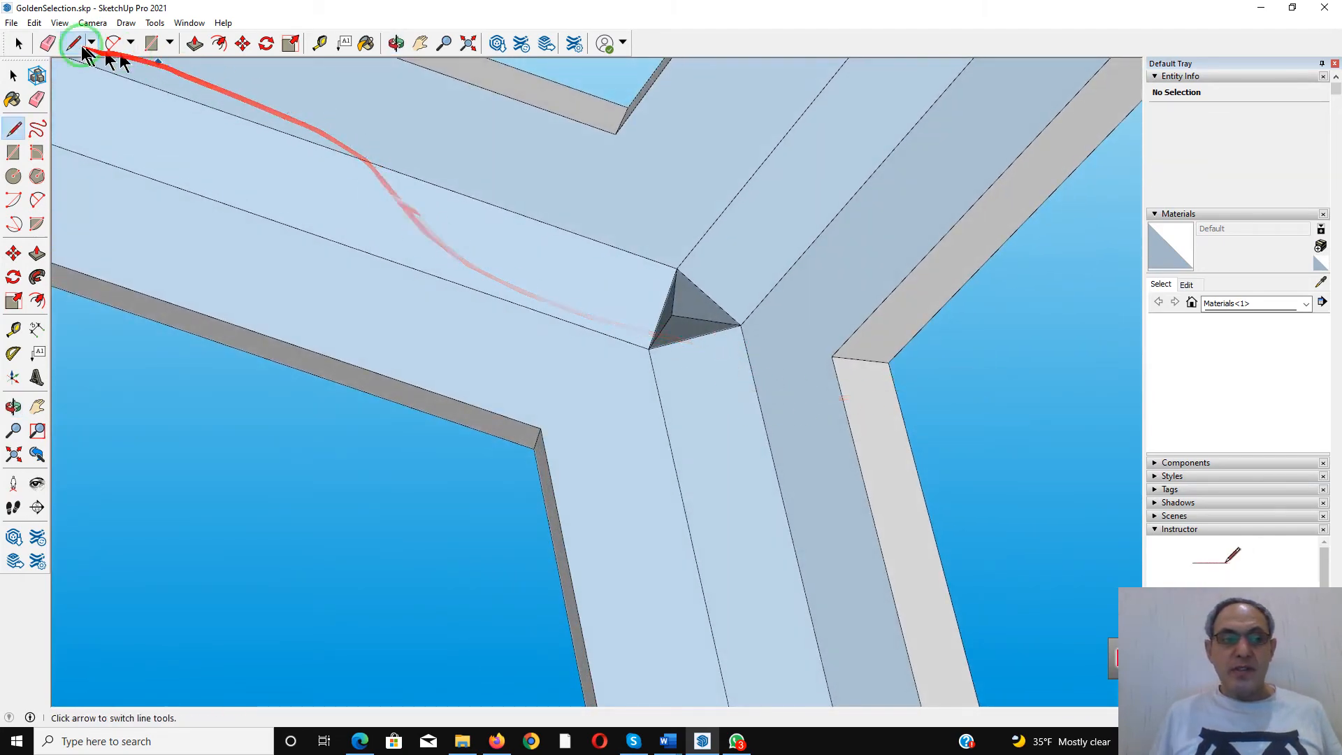
pyautogui.click(47, 44)
pyautogui.scroll(5, 682, 300)
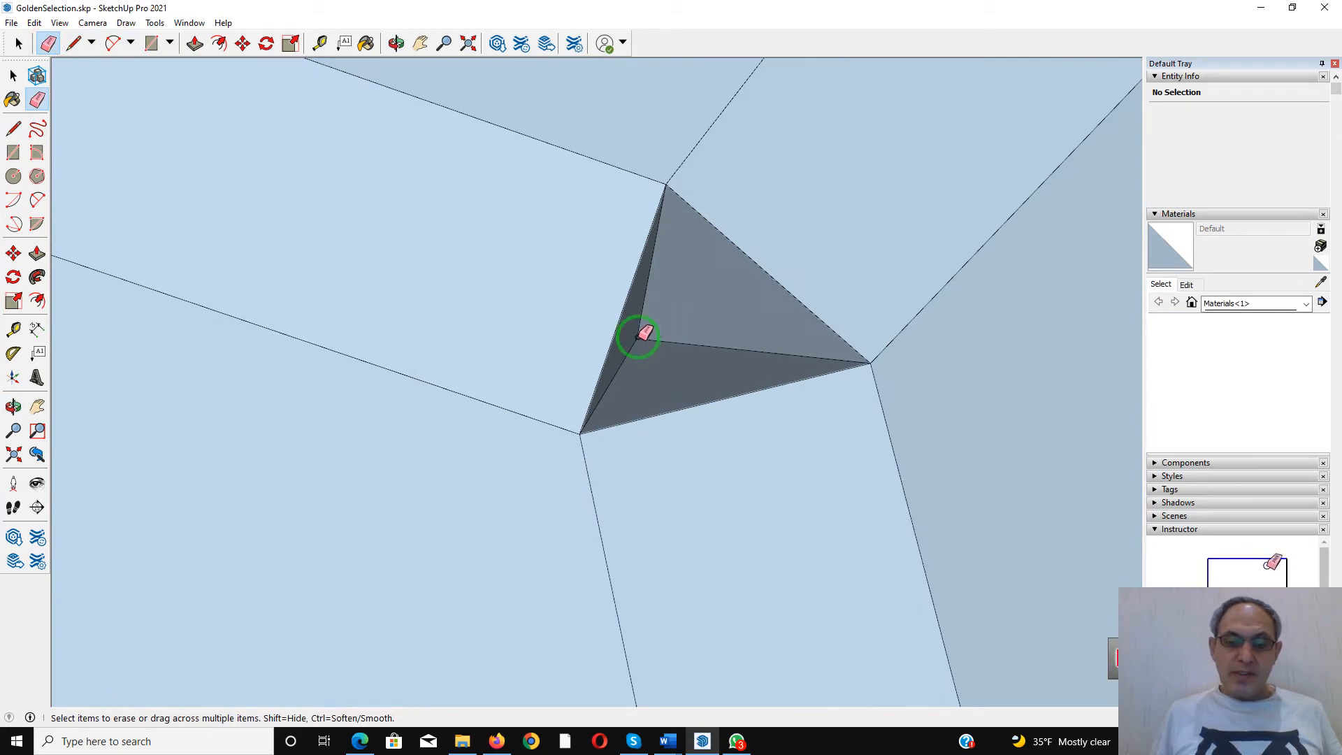
pyautogui.click(638, 339)
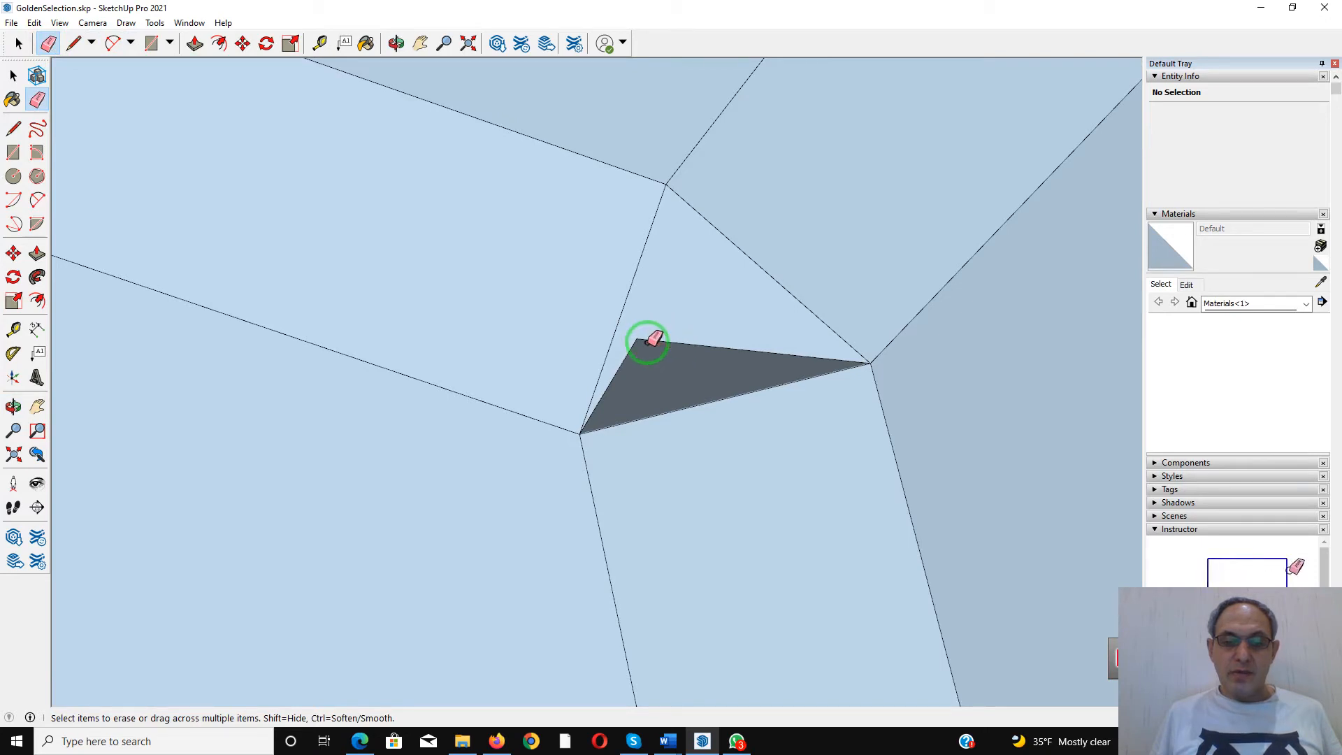
pyautogui.click(639, 339)
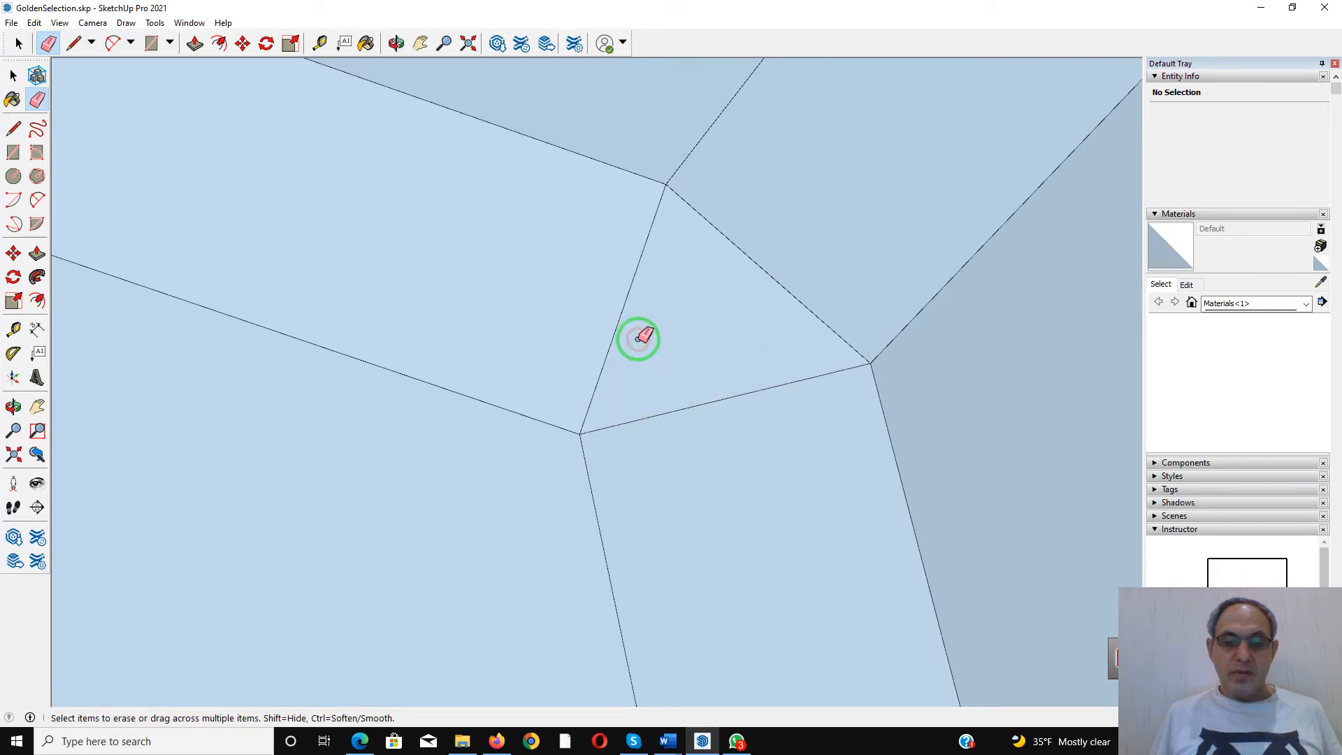
# Connect the three opening corners of the cleaned joint with lines to form its triangular cap
pyautogui.scroll(-6, 637, 336)
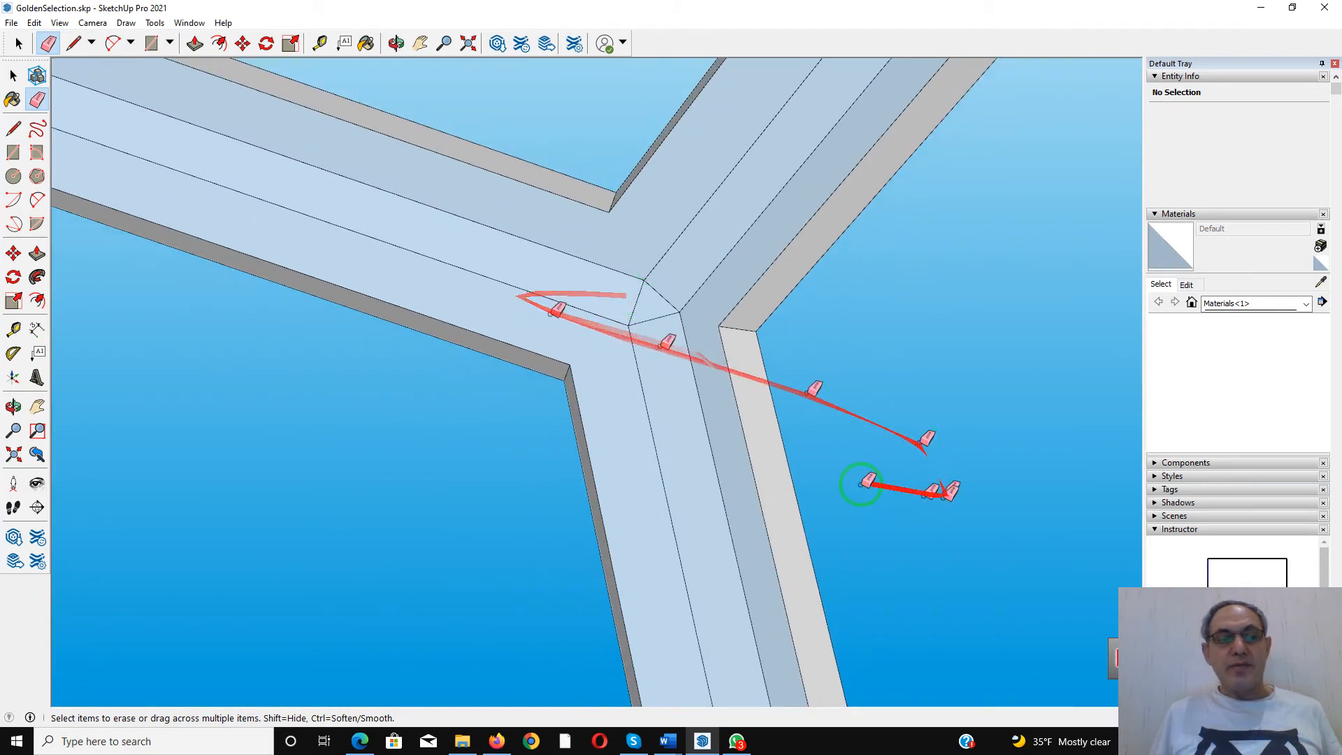
pyautogui.click(74, 47)
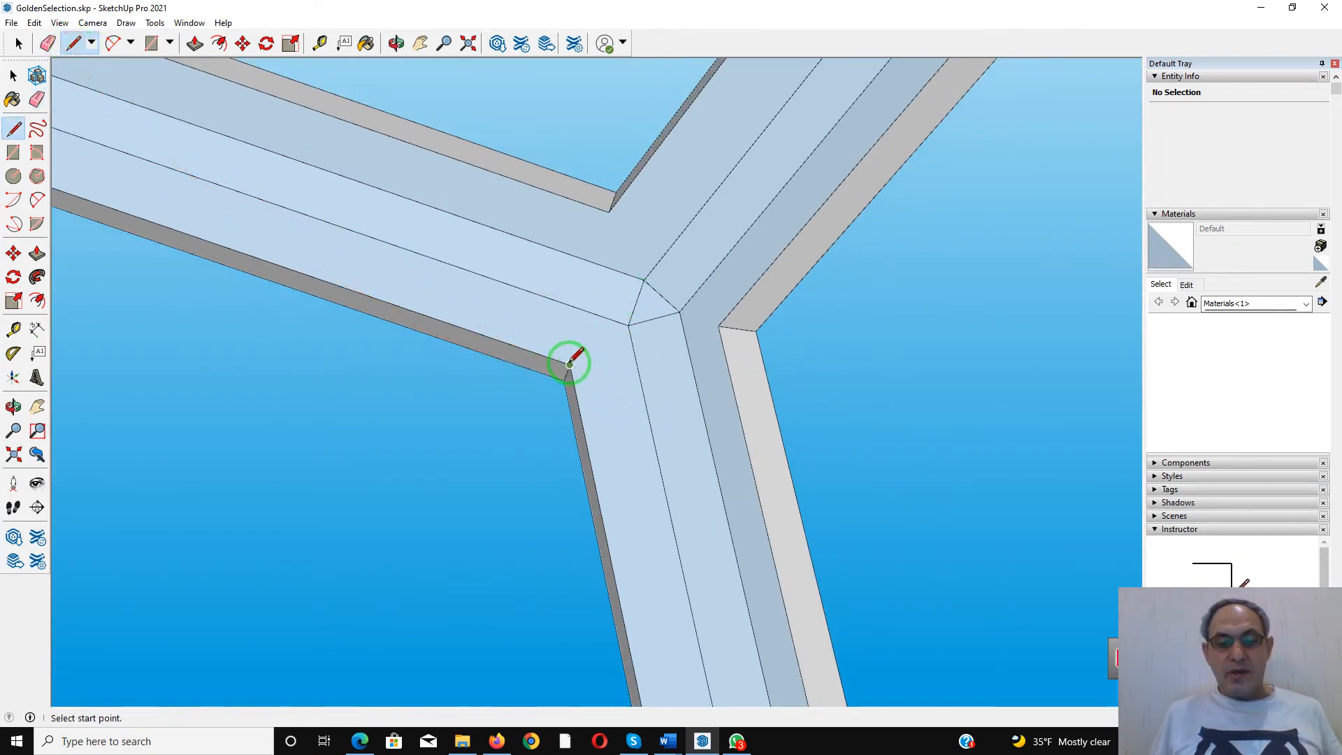
pyautogui.click(609, 212)
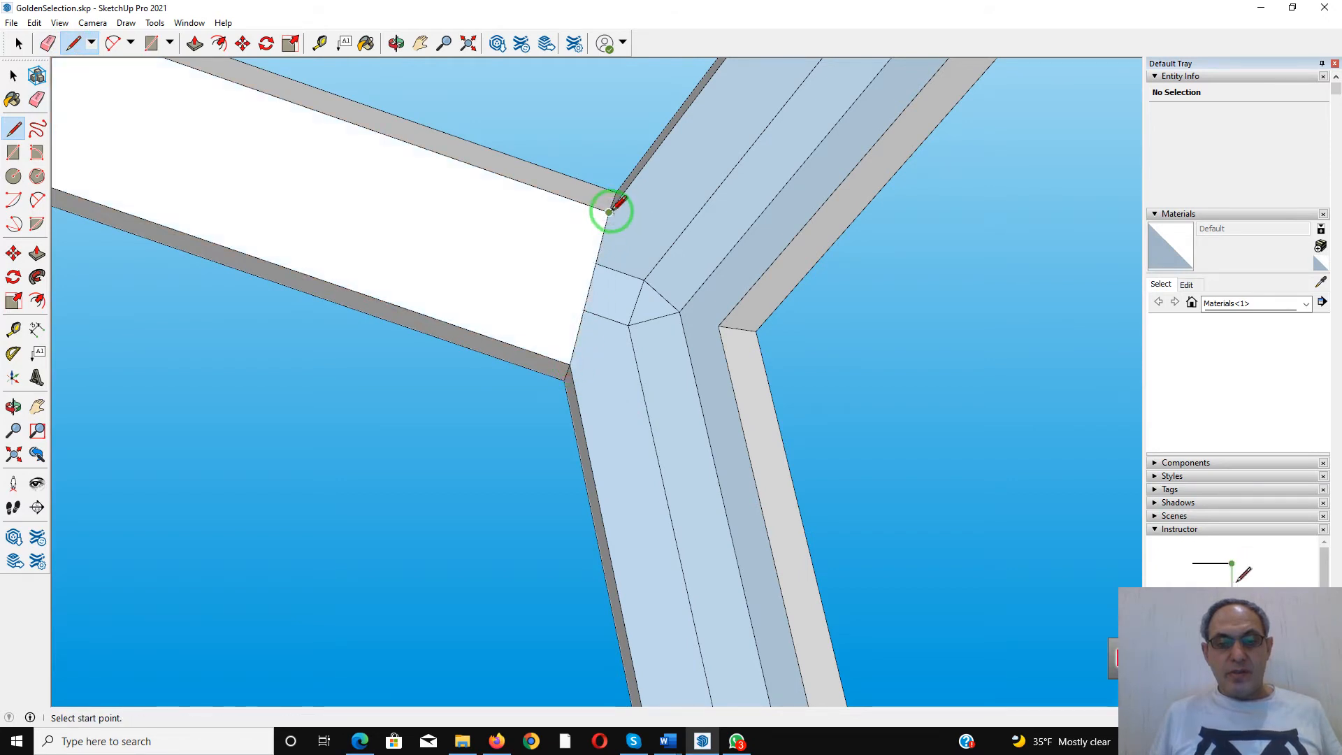
pyautogui.click(610, 212)
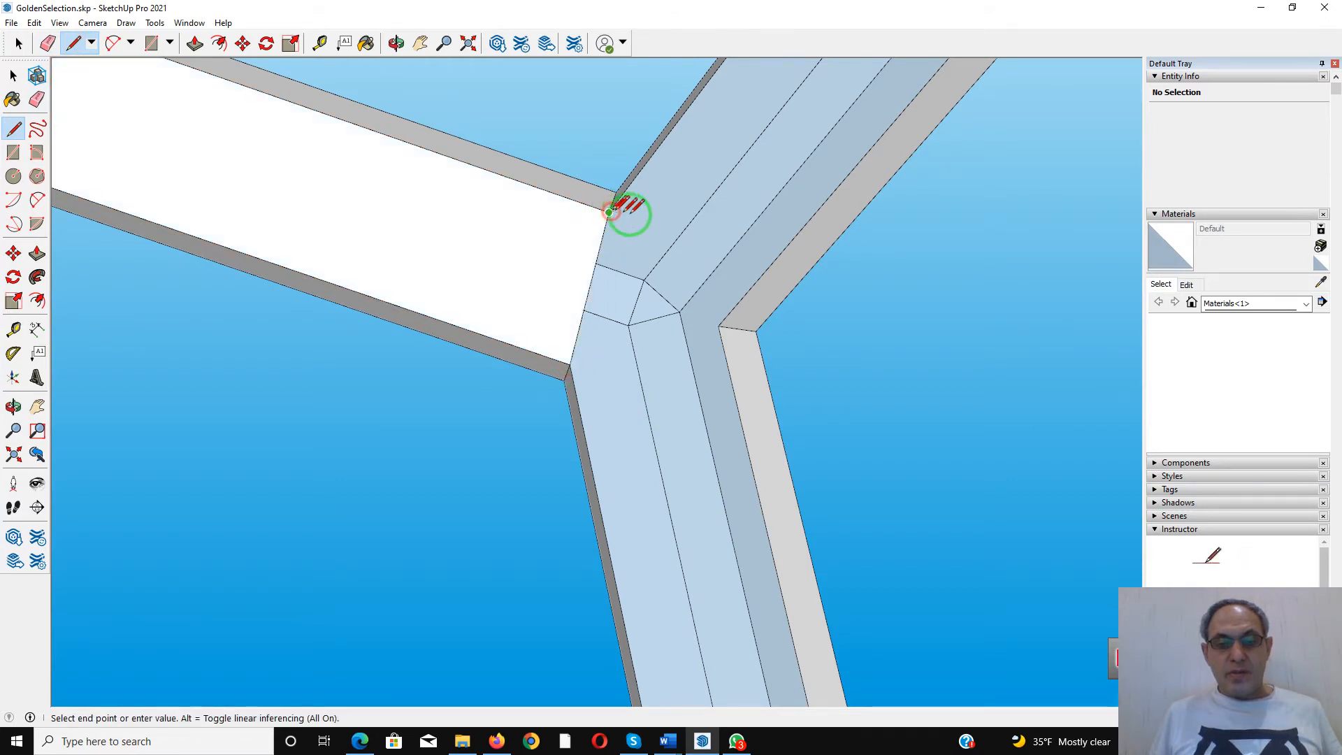
pyautogui.click(719, 326)
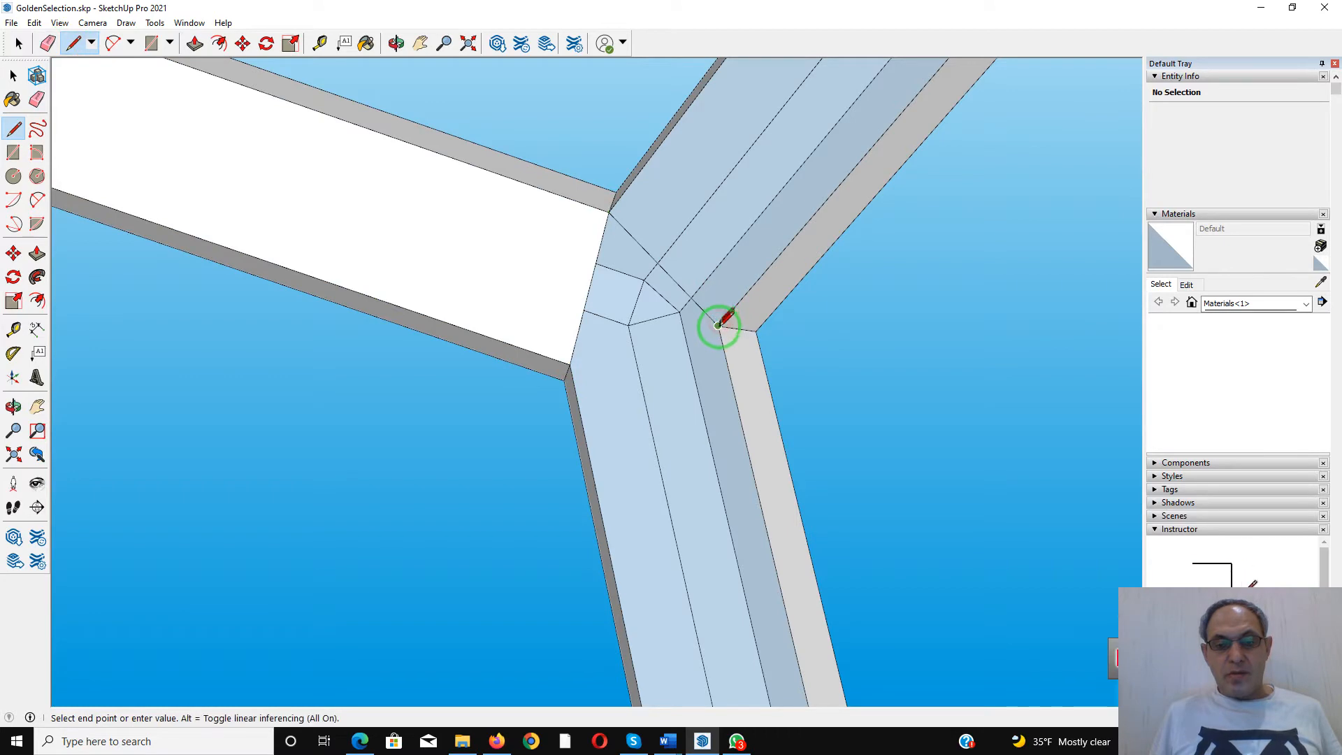
pyautogui.click(570, 364)
# Cap the uncapped joint at the far end of the open strut with three lines between its opening corners
pyautogui.scroll(-5, 567, 349)
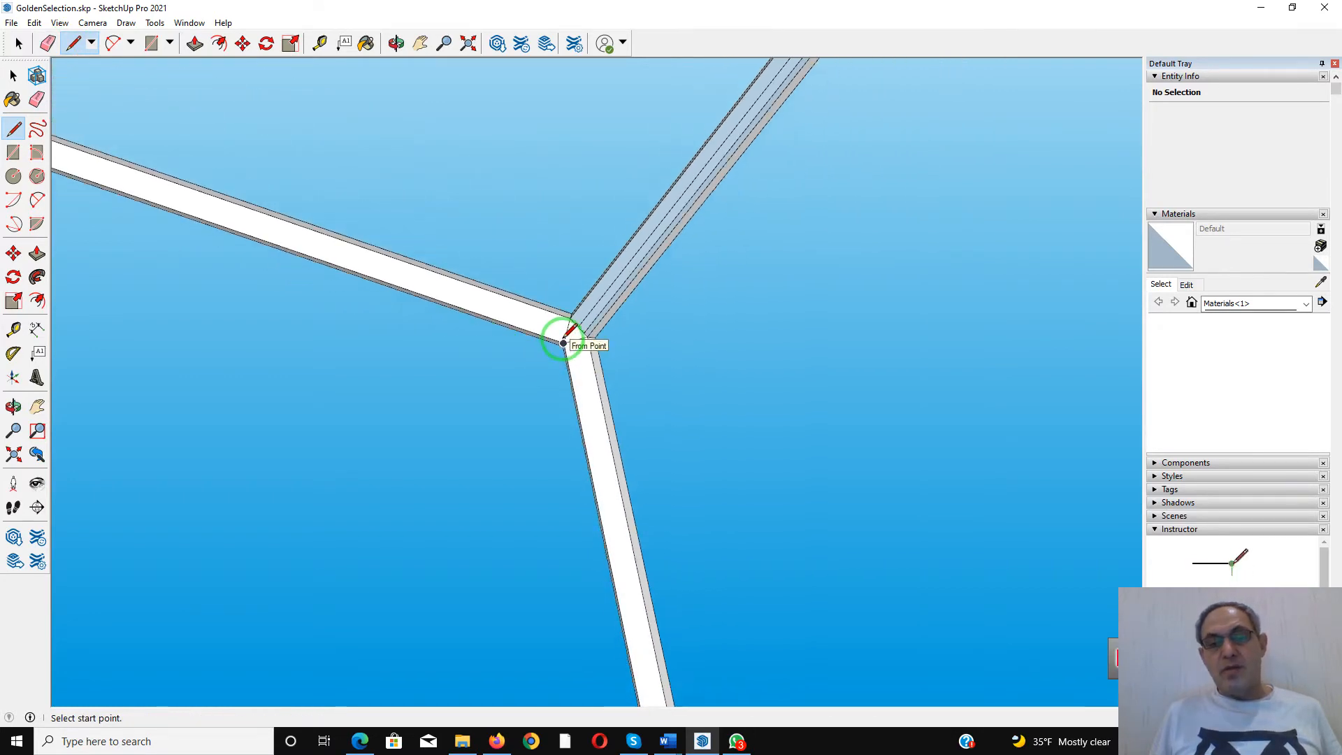
pyautogui.scroll(-2, 573, 338)
pyautogui.scroll(5, 717, 173)
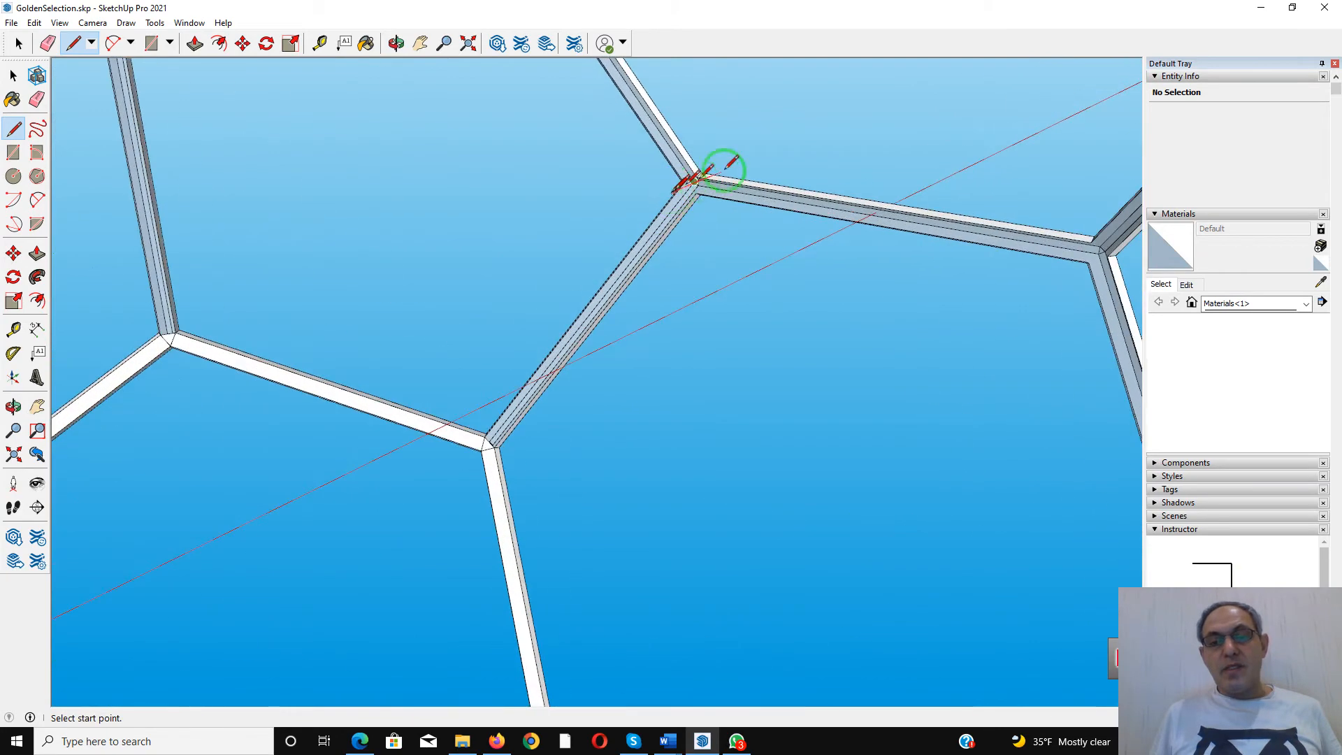
pyautogui.scroll(4, 673, 192)
pyautogui.moveTo(676, 205); pyautogui.dragTo(856, 105, button='middle')
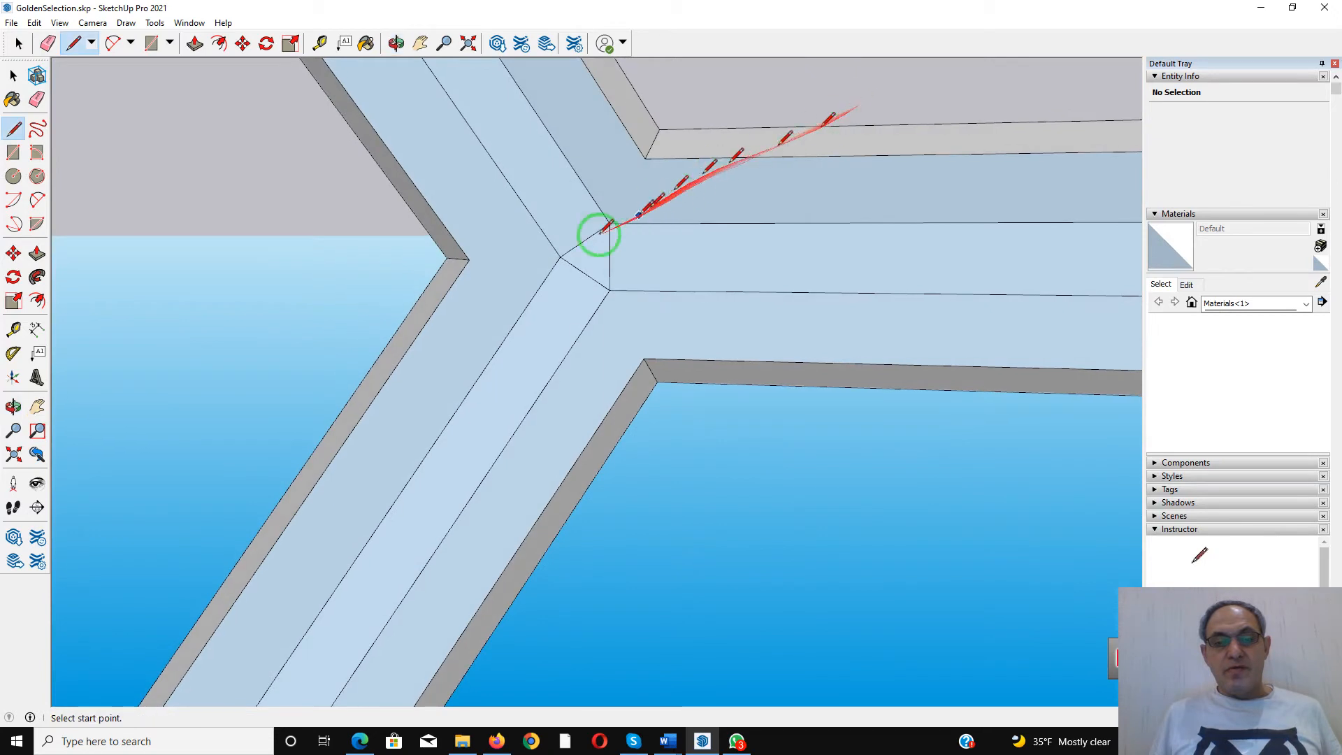
pyautogui.click(469, 259)
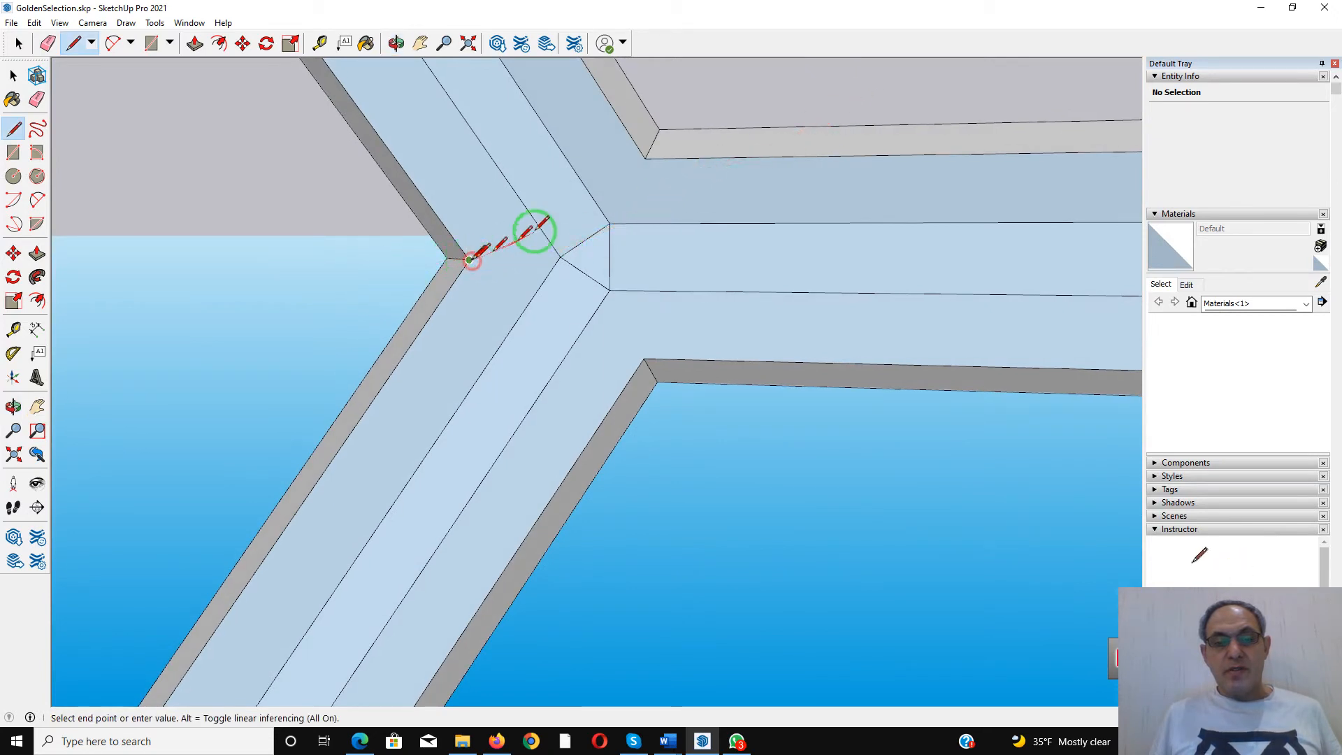
pyautogui.click(646, 159)
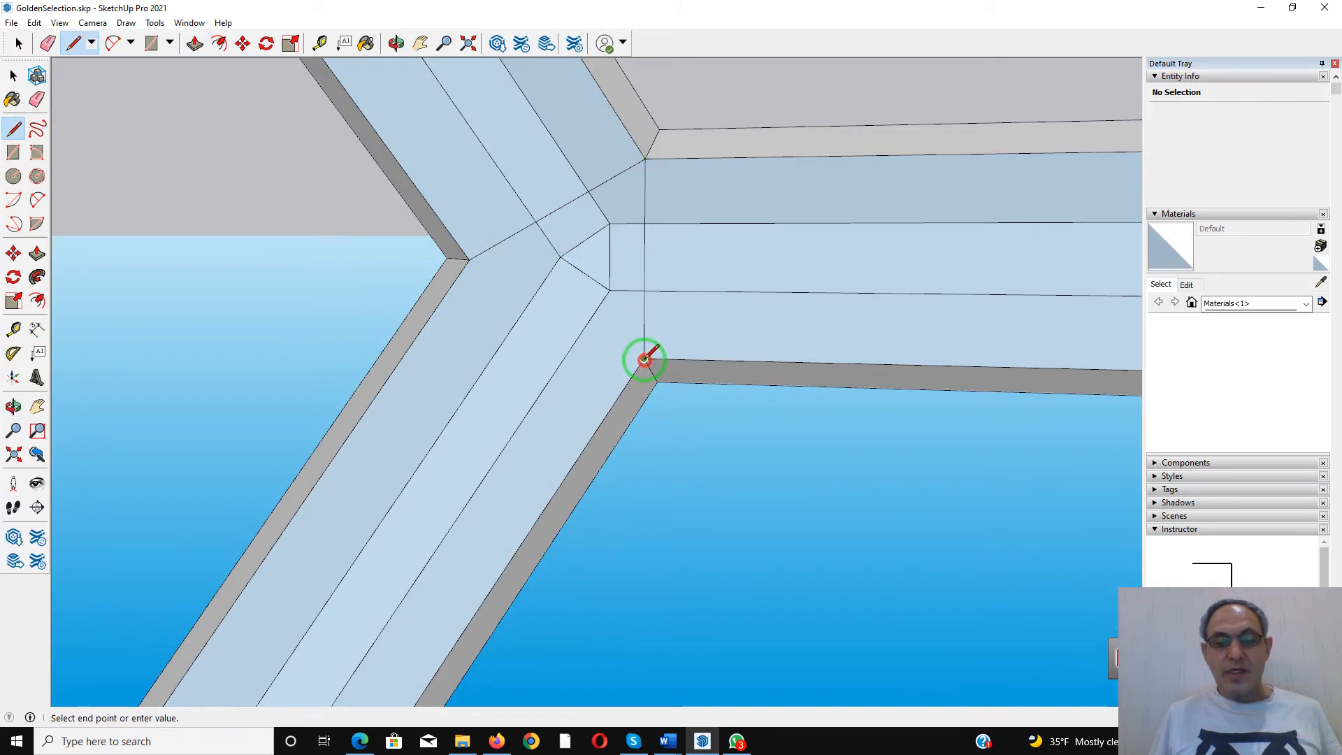
pyautogui.click(644, 360)
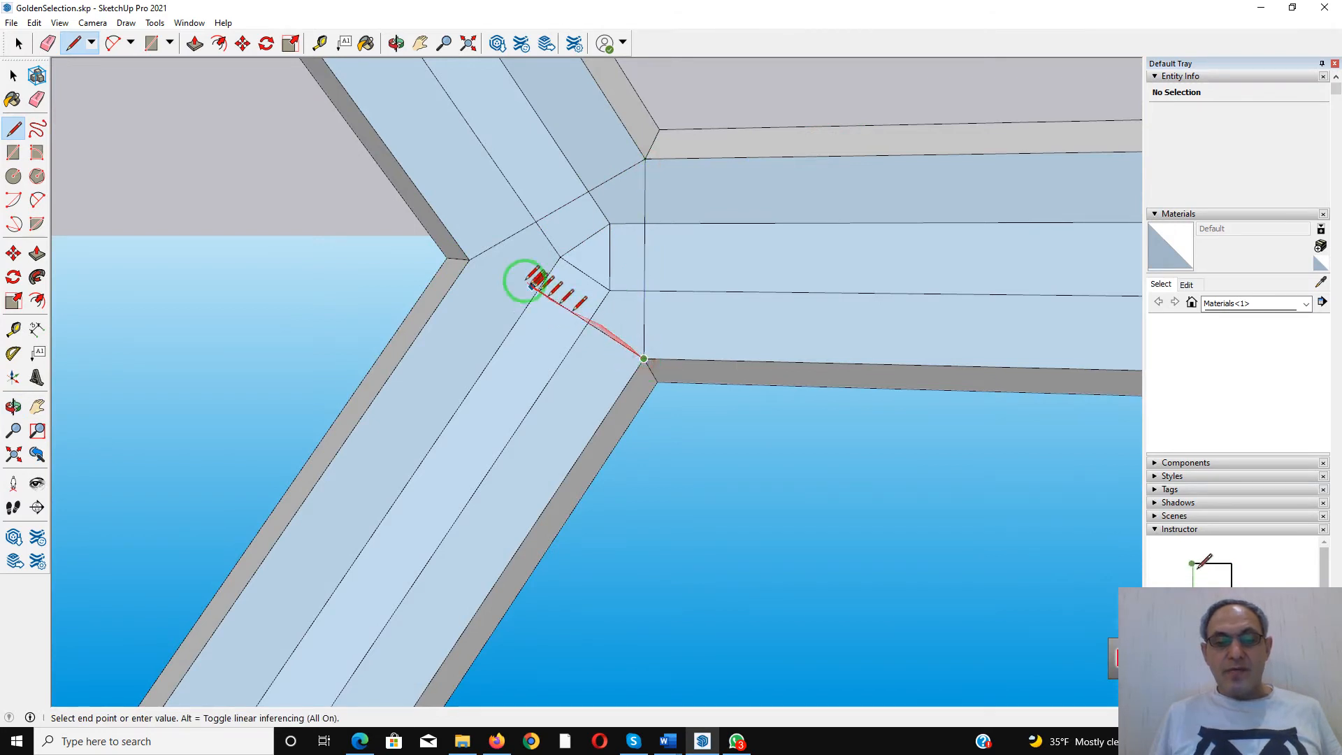
pyautogui.click(469, 260)
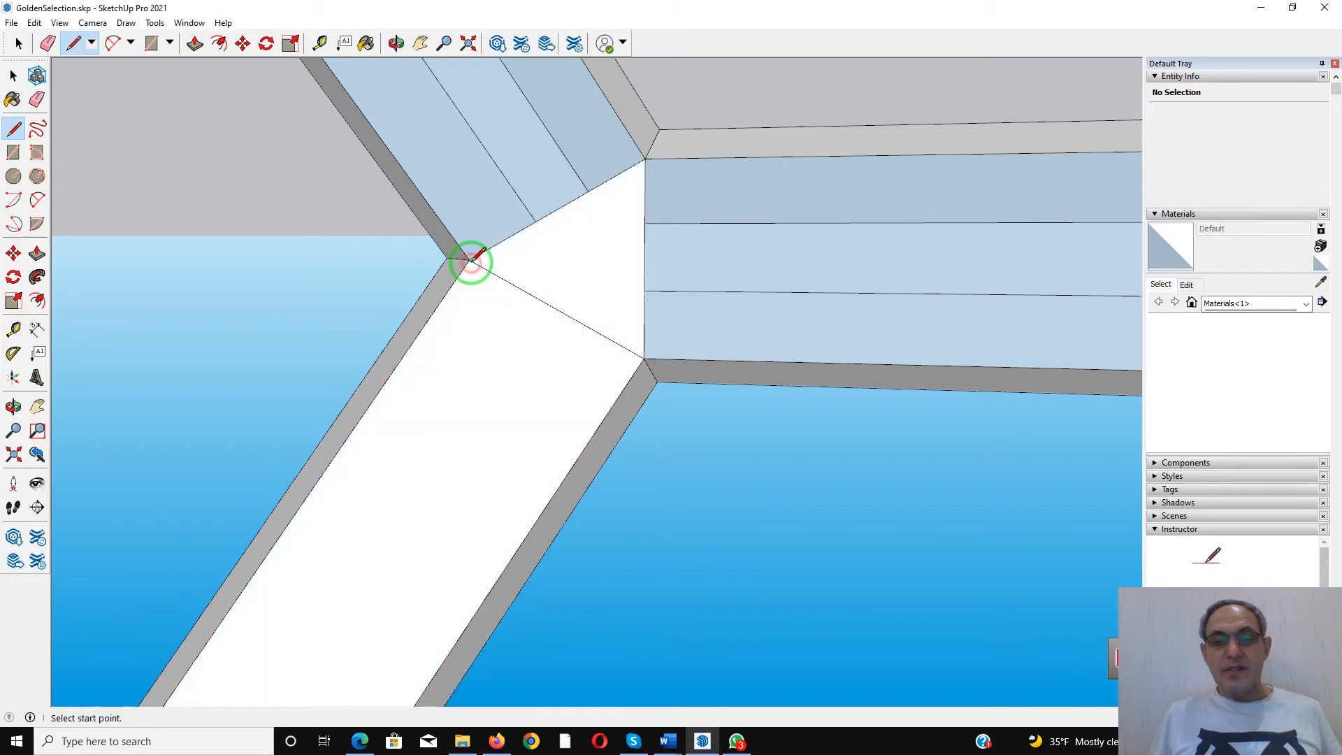
# Draw a line across the horizontal strut's opening at its opposite, uncapped joint
pyautogui.scroll(-5, 482, 273)
pyautogui.scroll(-3, 490, 279)
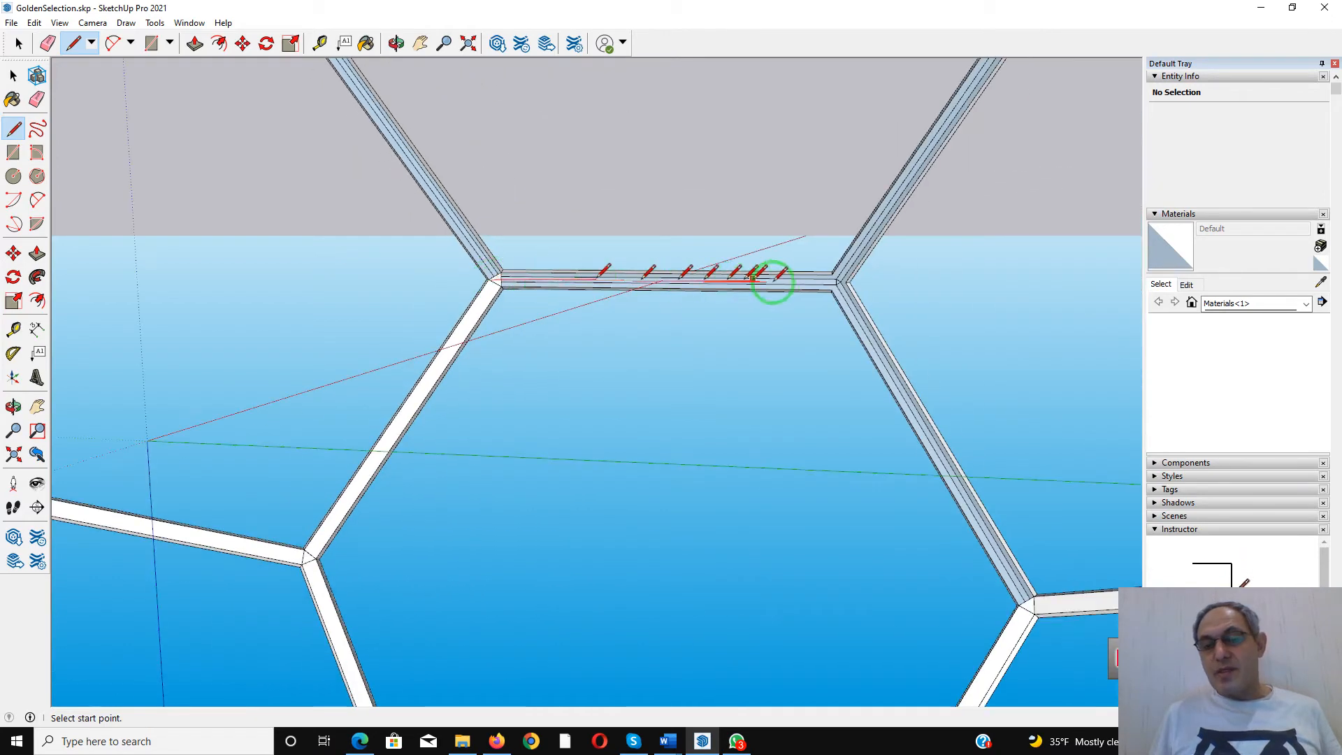
pyautogui.scroll(6, 869, 284)
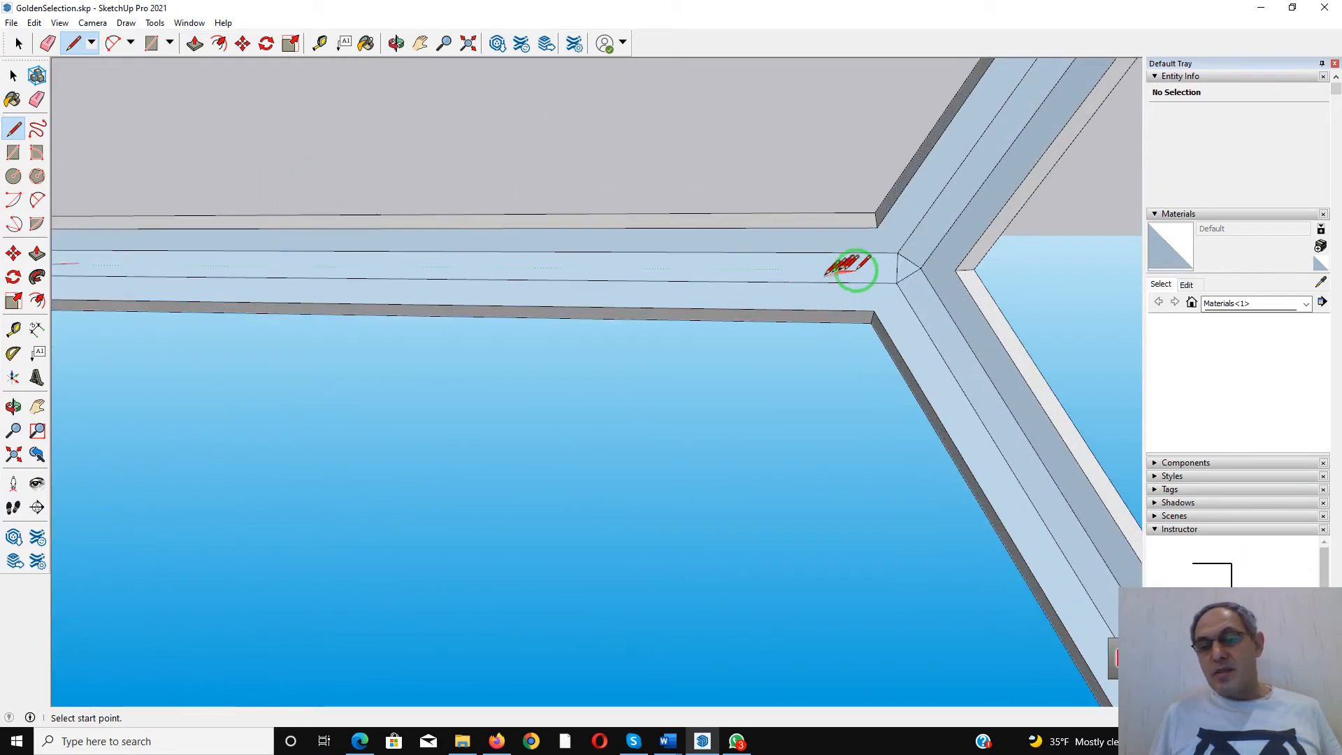
pyautogui.click(874, 312)
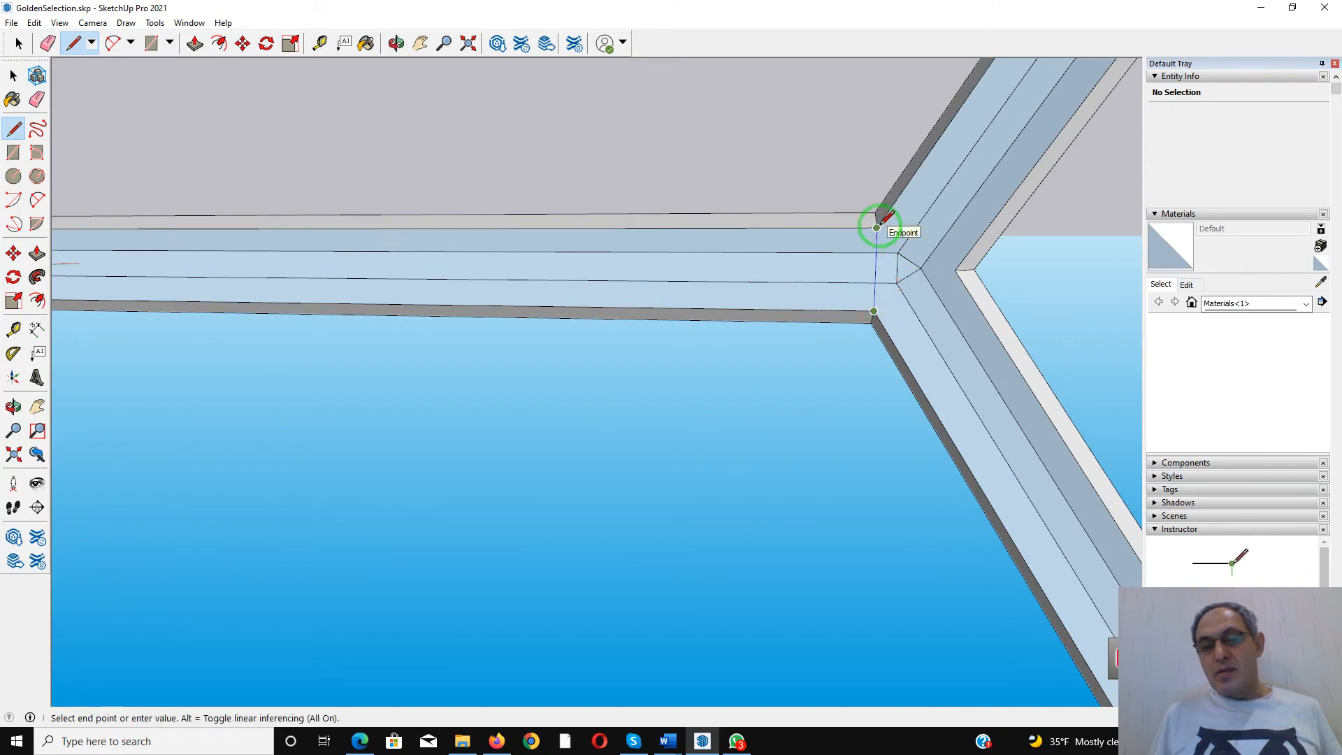
pyautogui.click(877, 227)
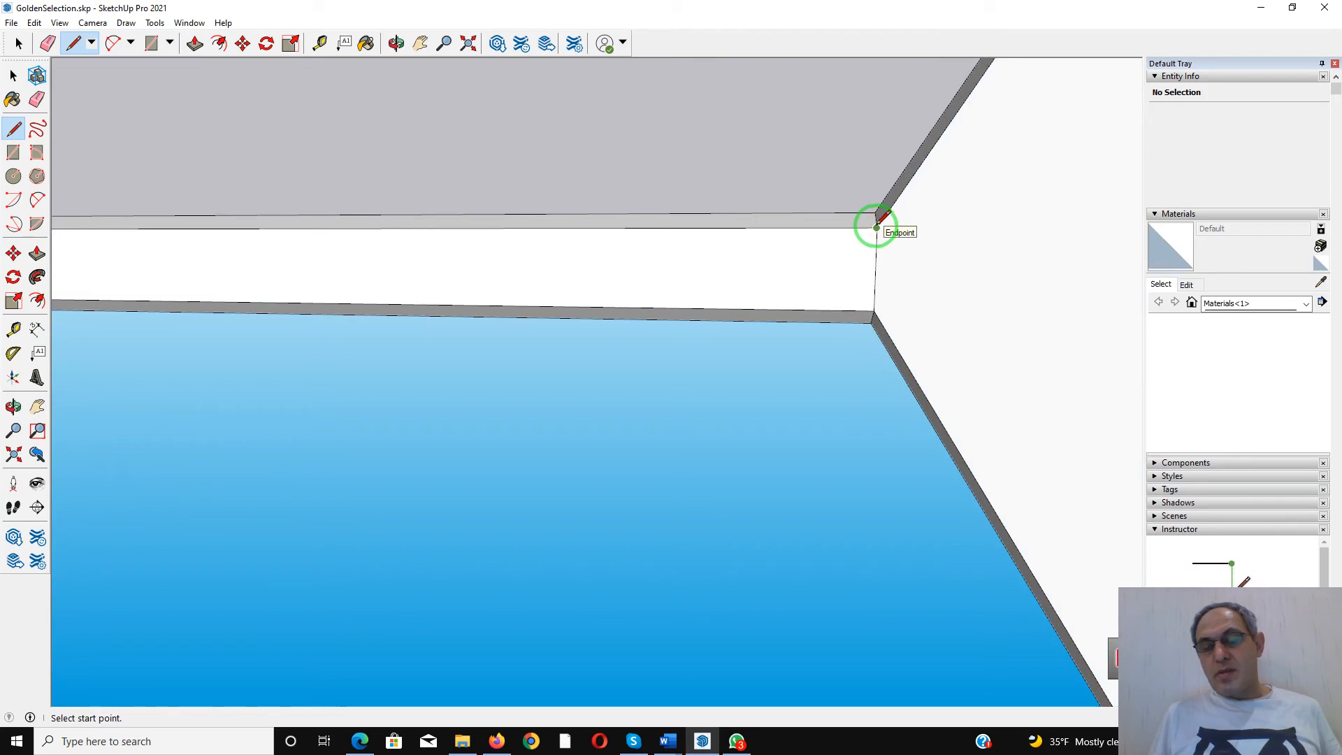
# Delete the unwanted large face spanning the polygon opening beside the joint
pyautogui.click(18, 44)
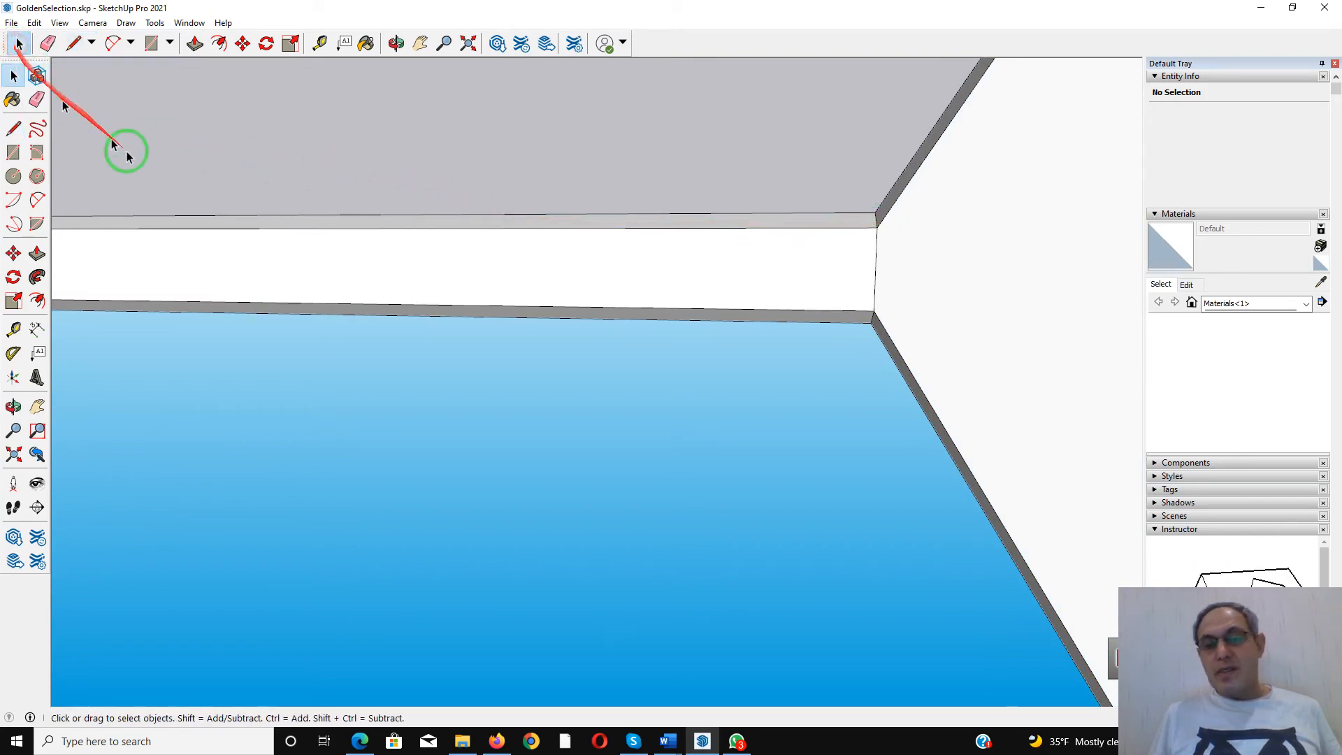
pyautogui.scroll(-3, 126, 156)
pyautogui.click(771, 203)
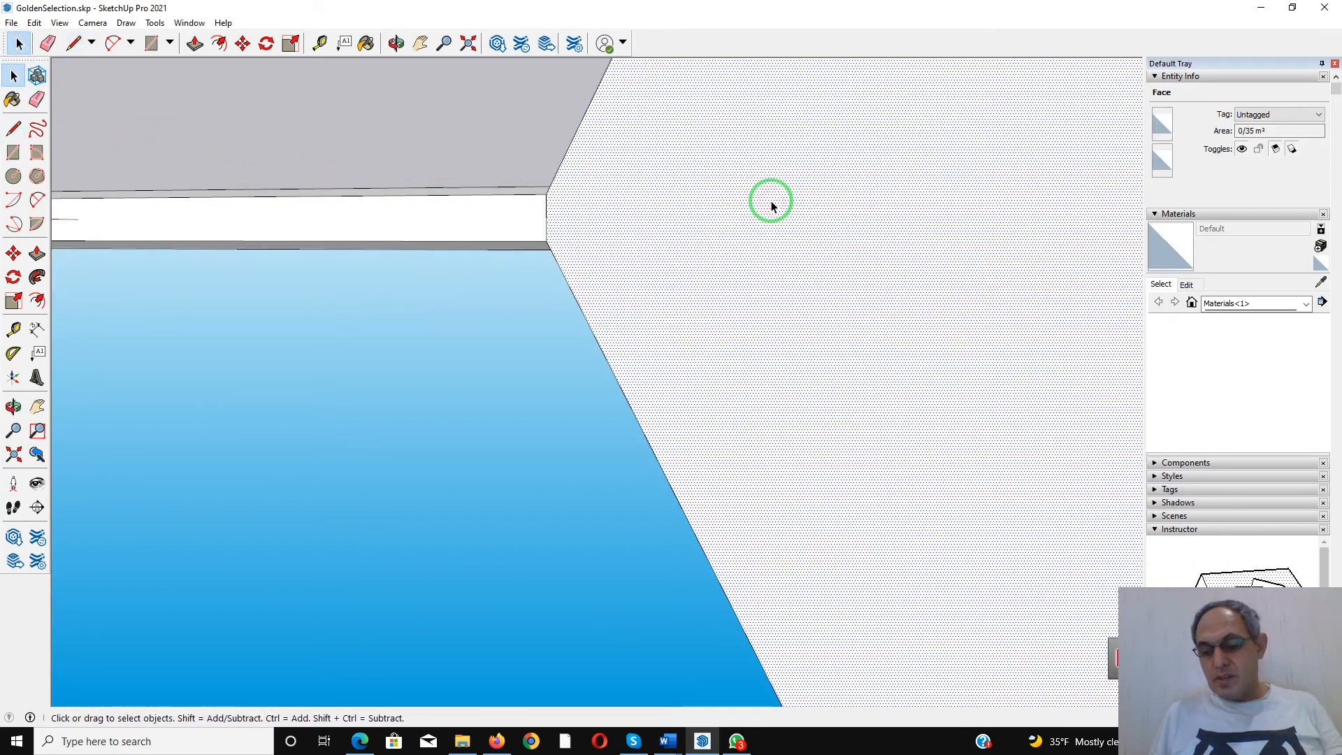
pyautogui.press('Delete')
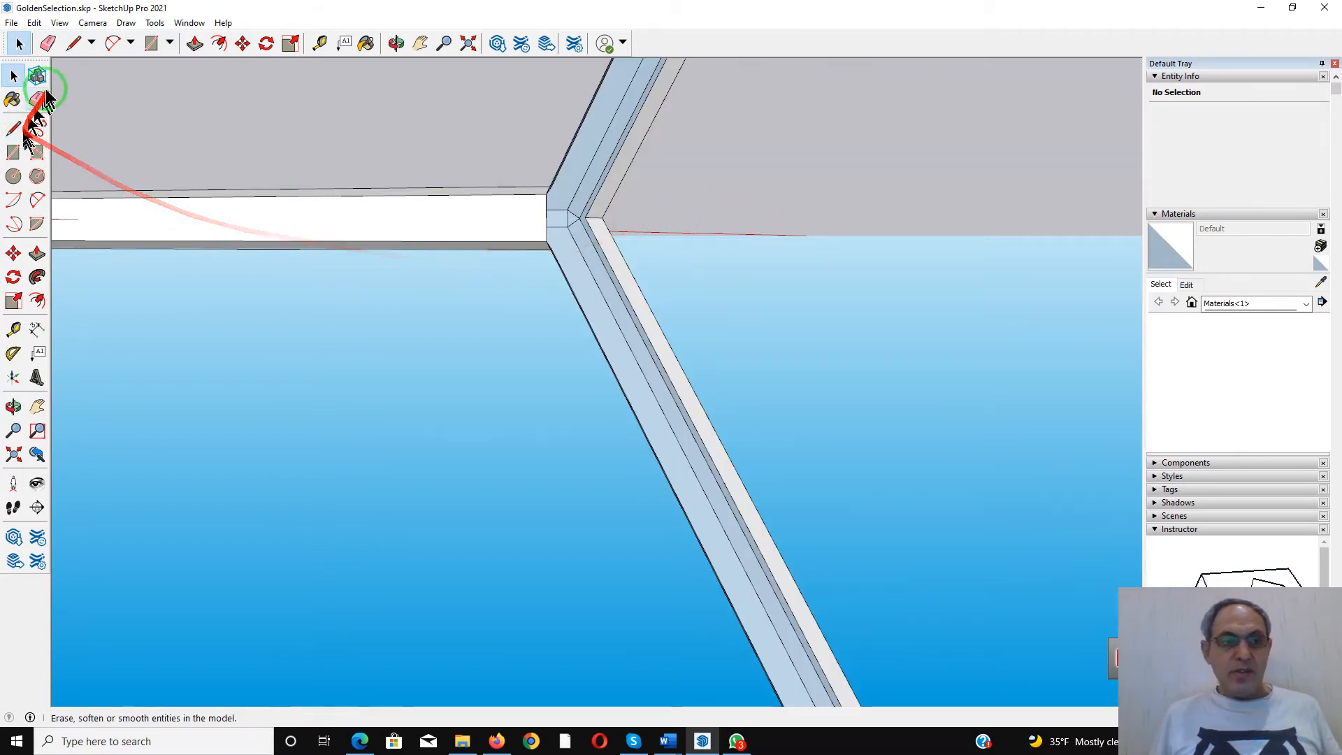
# Complete the joint's triangular cap with two lines from its outer corner to the ends of the horizontal strut's closing line
pyautogui.click(76, 44)
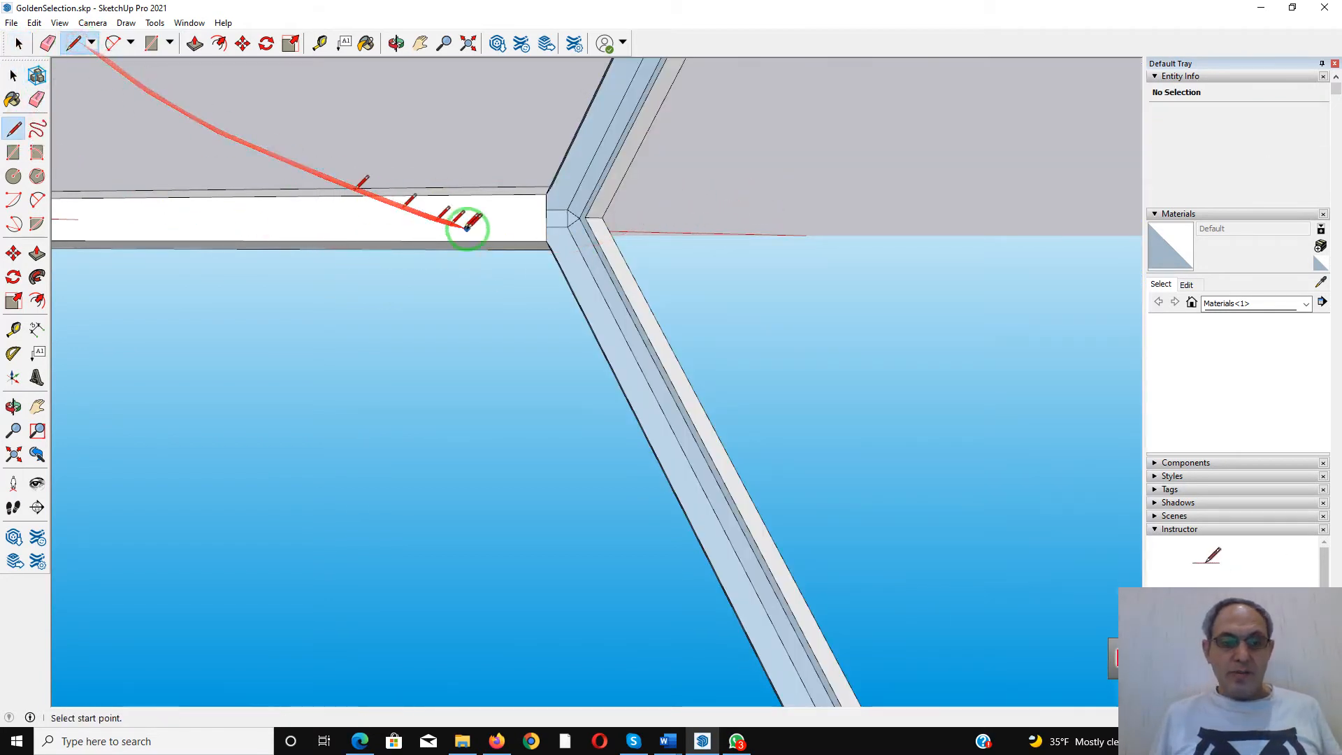
pyautogui.click(546, 242)
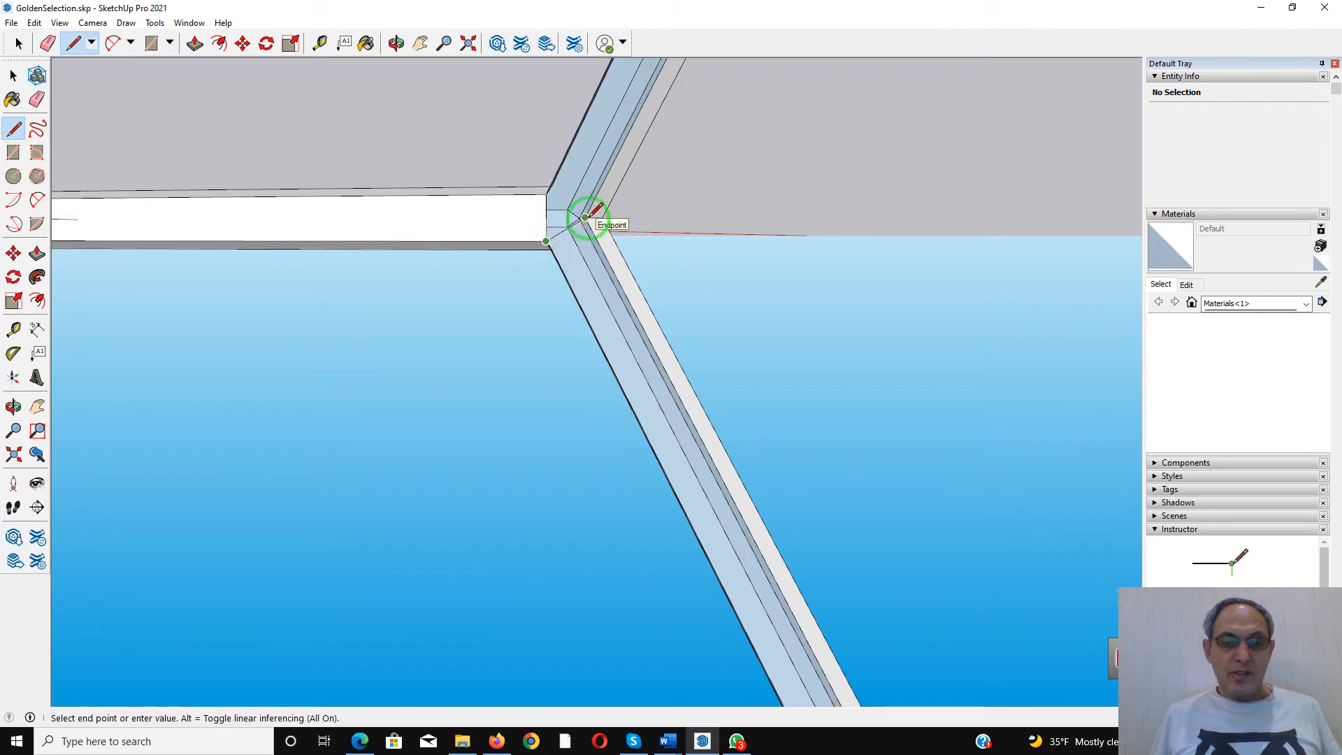
pyautogui.click(585, 217)
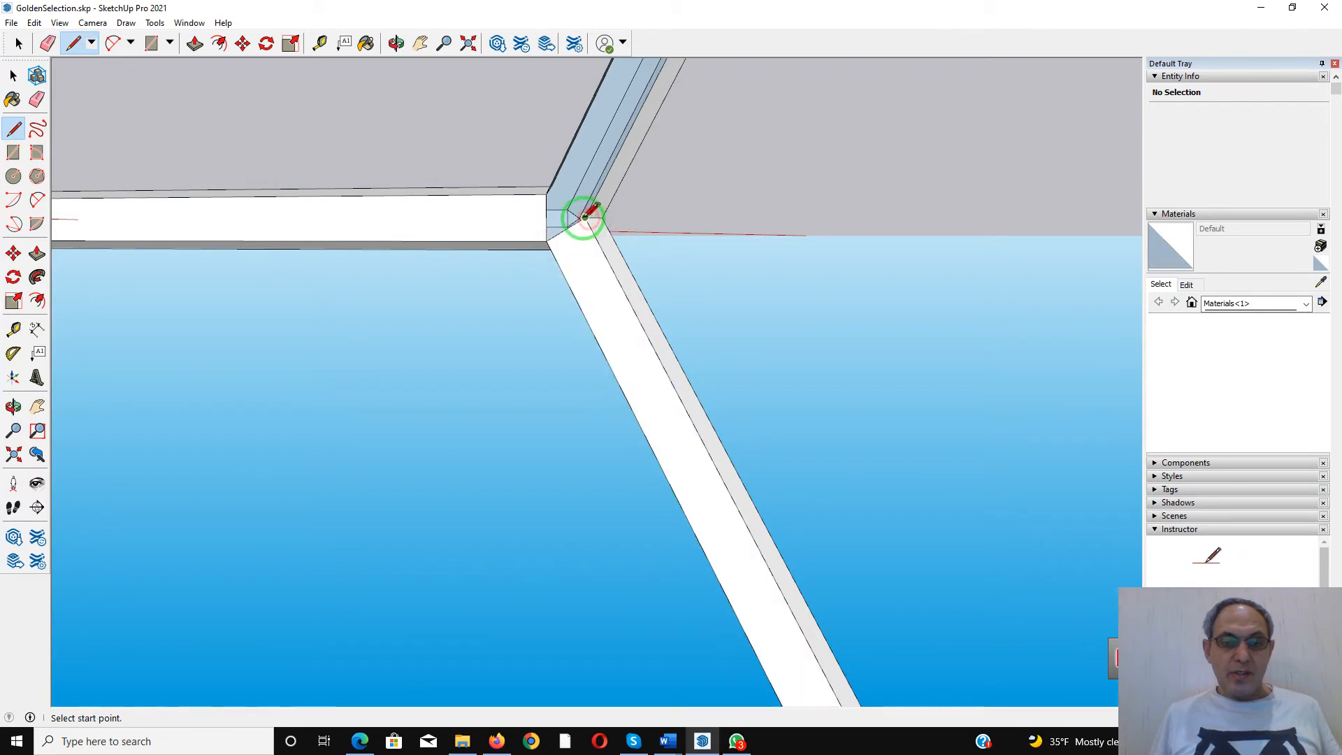
pyautogui.click(546, 194)
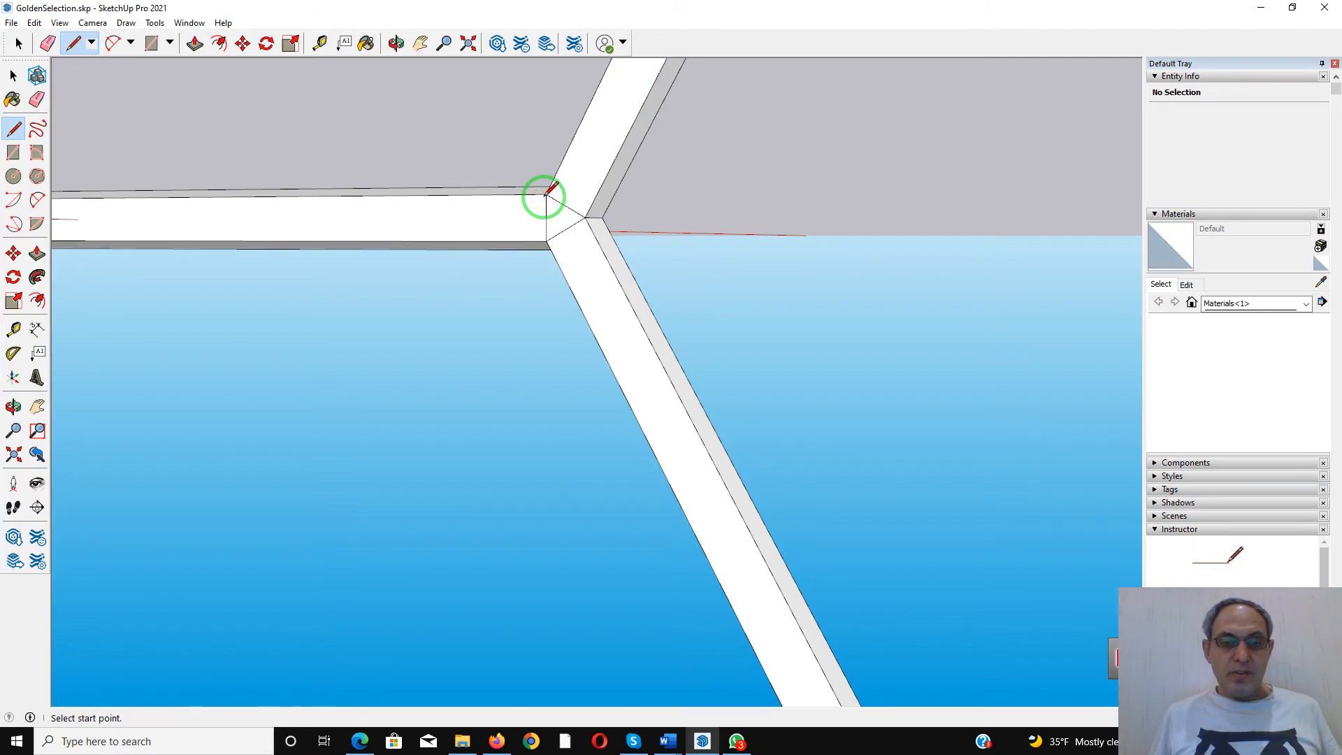
# Cap the next uncapped joint, where three open struts meet, by connecting its three opening corners with lines
pyautogui.scroll(-5, 548, 196)
pyautogui.moveTo(548, 201); pyautogui.dragTo(422, 90, button='middle')
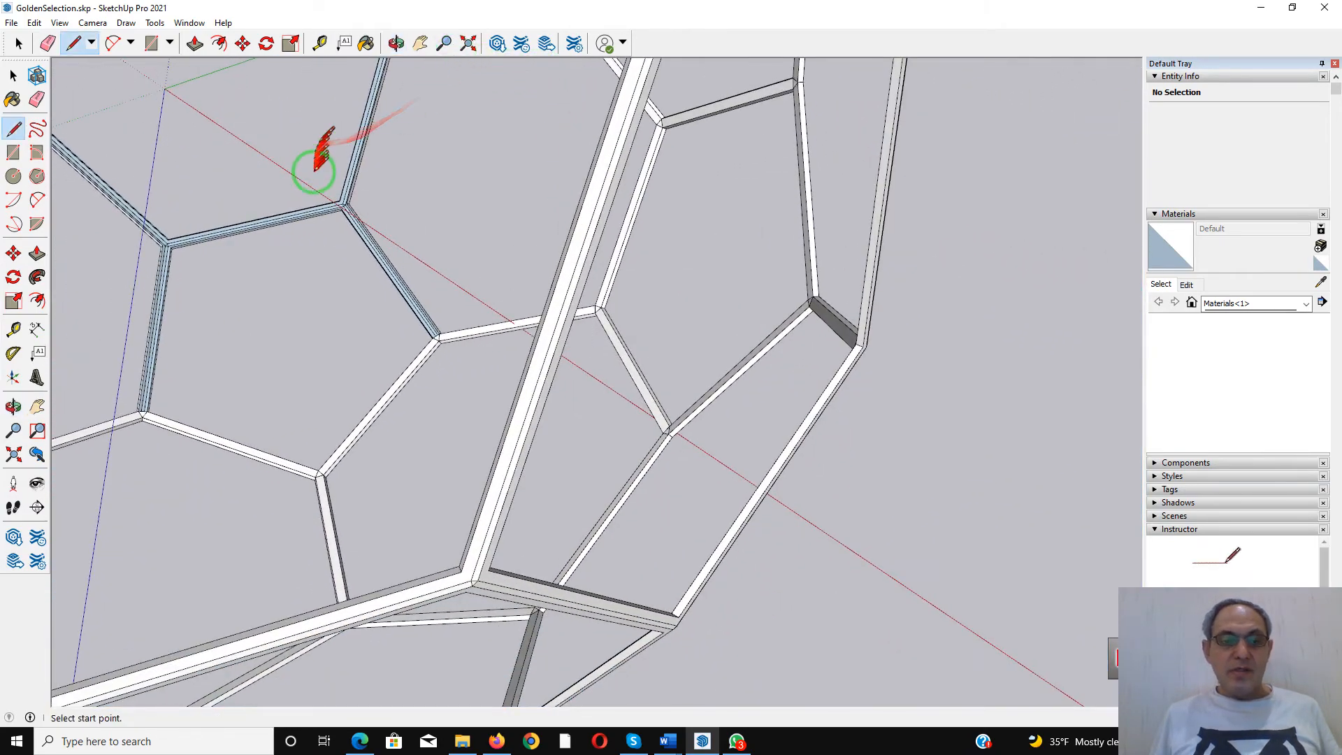
pyautogui.scroll(10, 315, 170)
pyautogui.moveTo(375, 231); pyautogui.dragTo(329, 135, button='middle')
pyautogui.scroll(3, 374, 203)
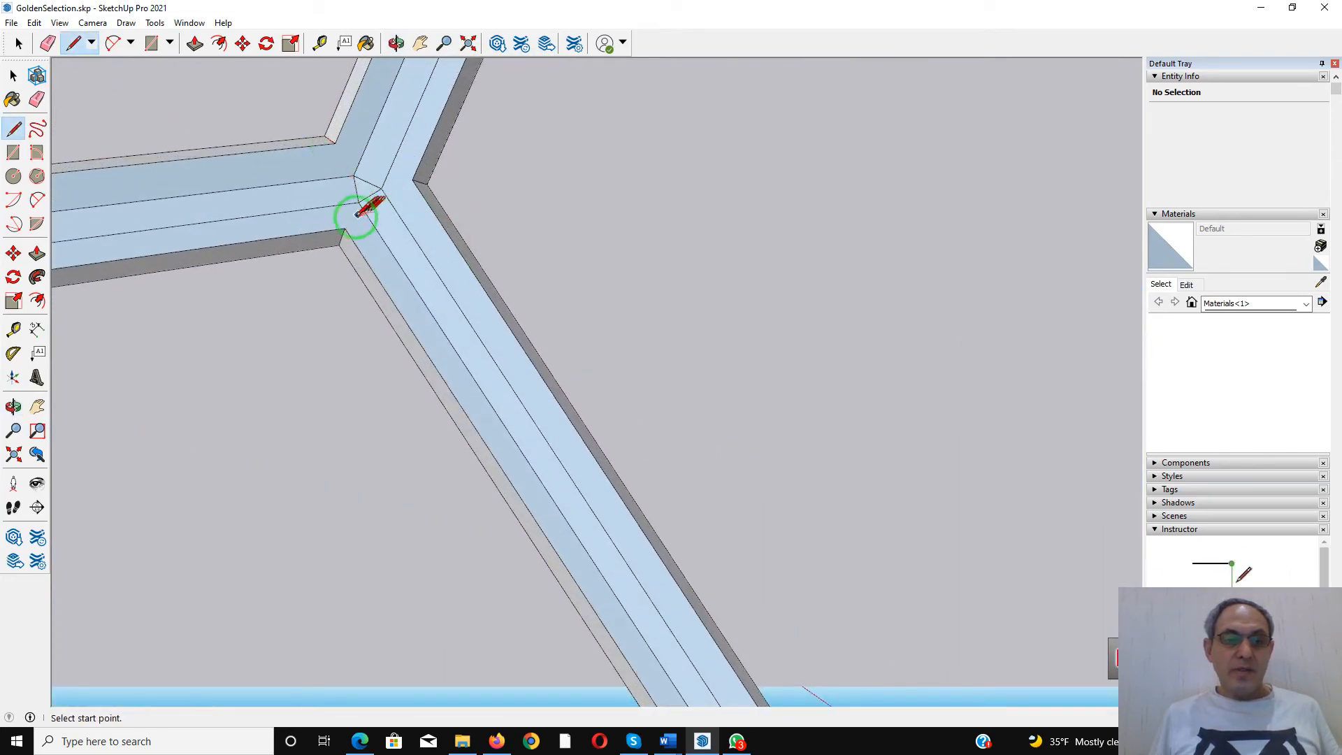
pyautogui.click(412, 180)
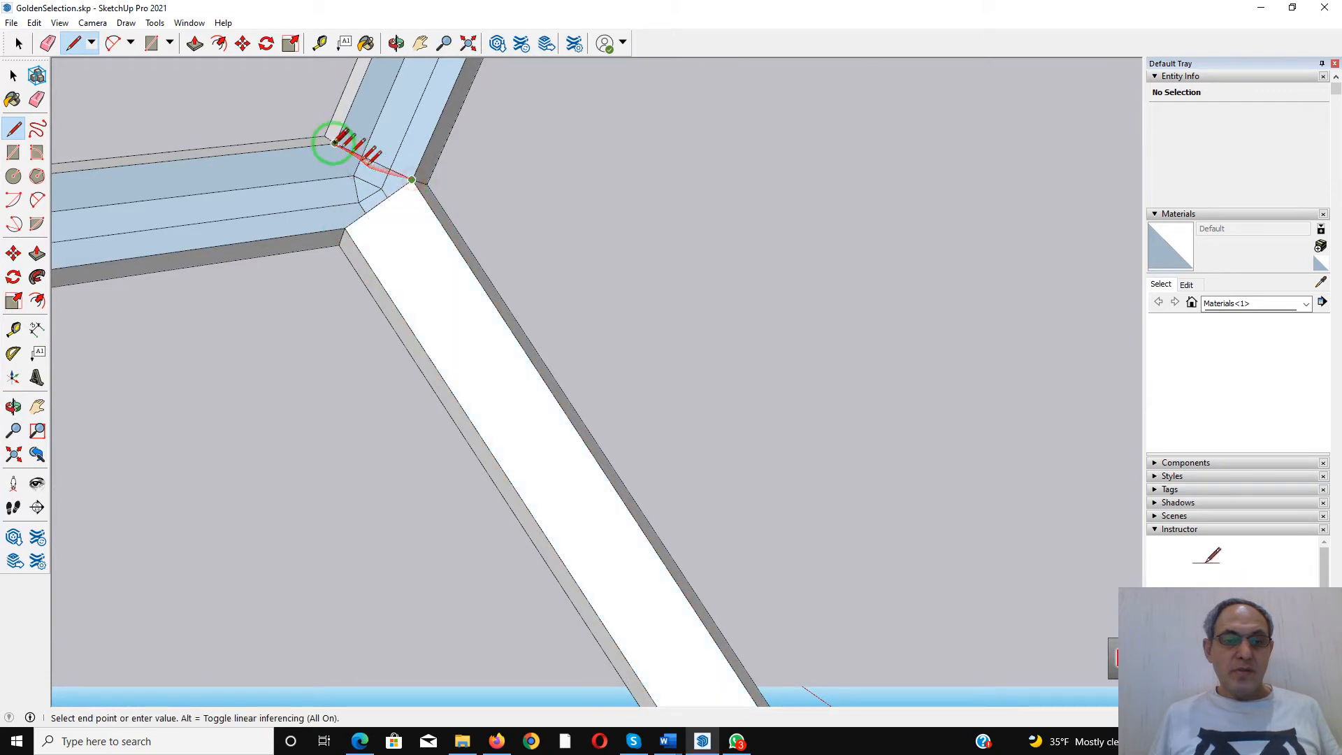
pyautogui.click(334, 142)
pyautogui.click(334, 142)
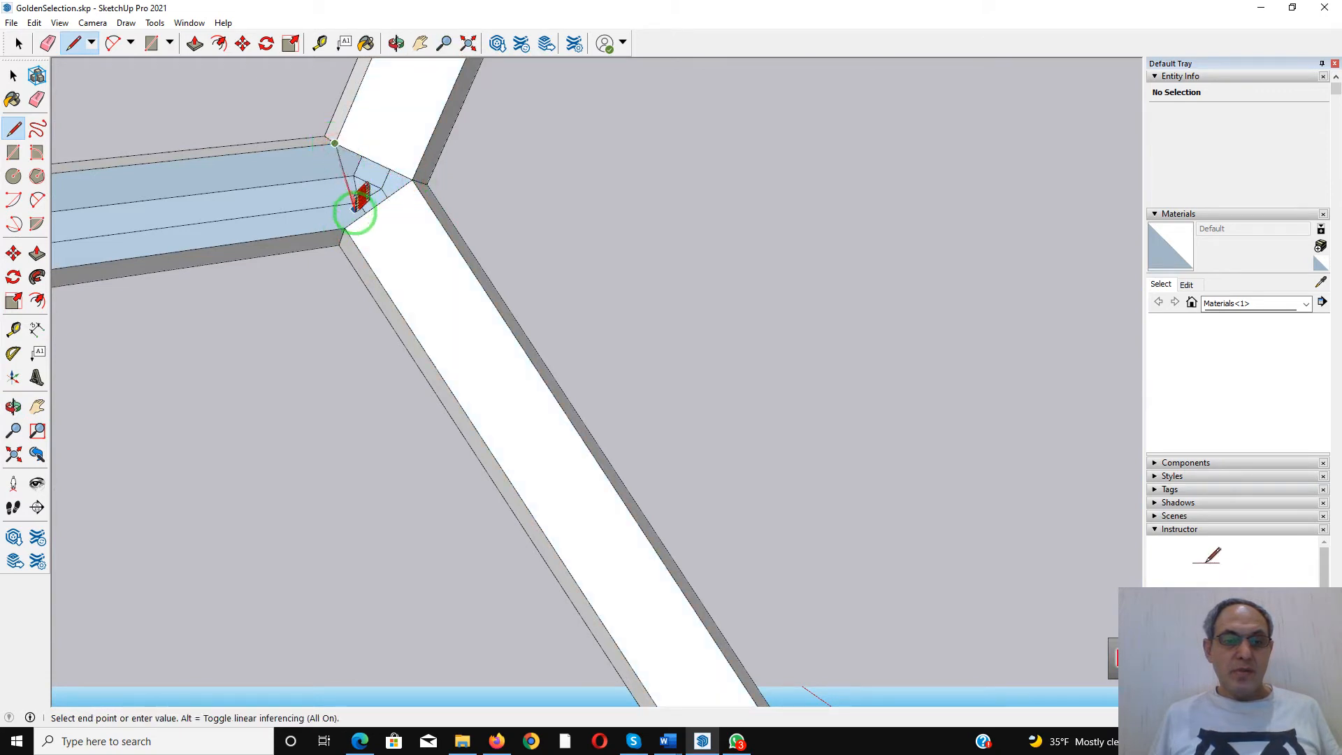
pyautogui.click(345, 228)
# At the other end of the remaining open strut, draw lines across that strut's opening and the upper-left strut's opening
pyautogui.scroll(-6, 418, 209)
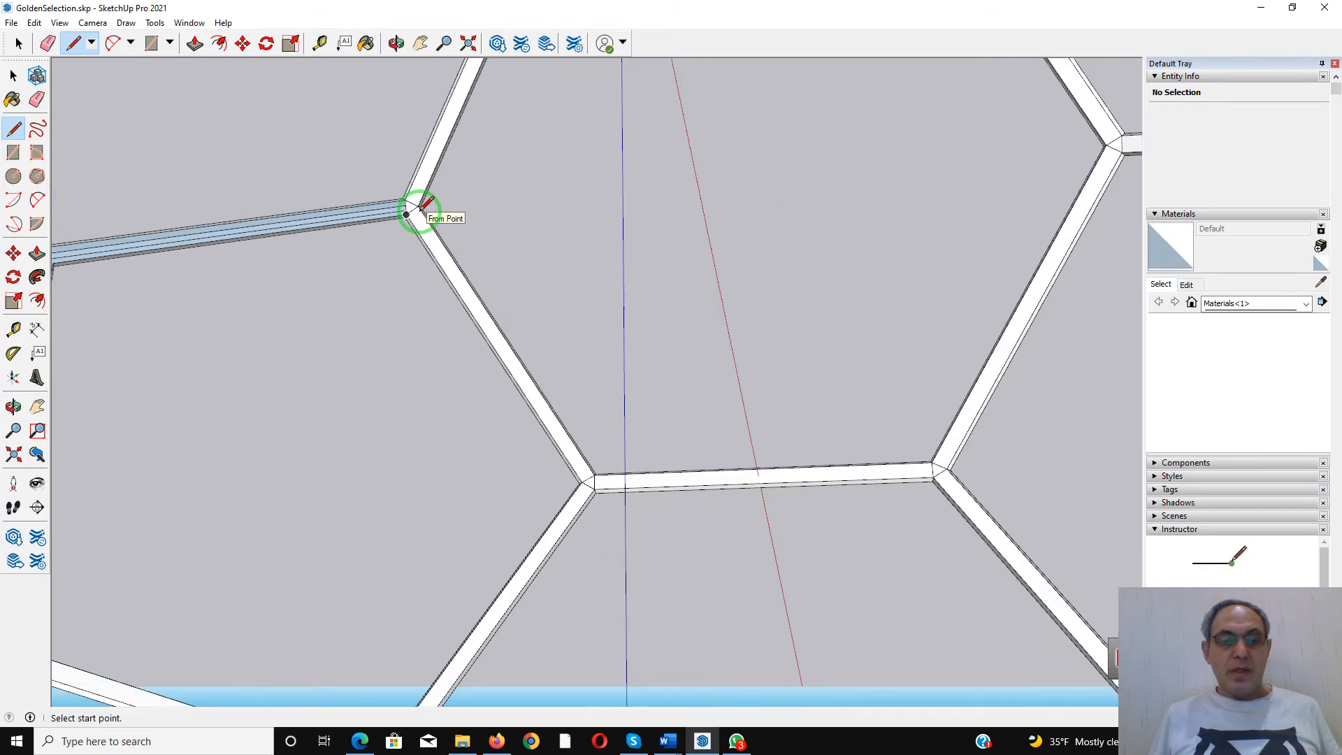
pyautogui.scroll(6, 217, 237)
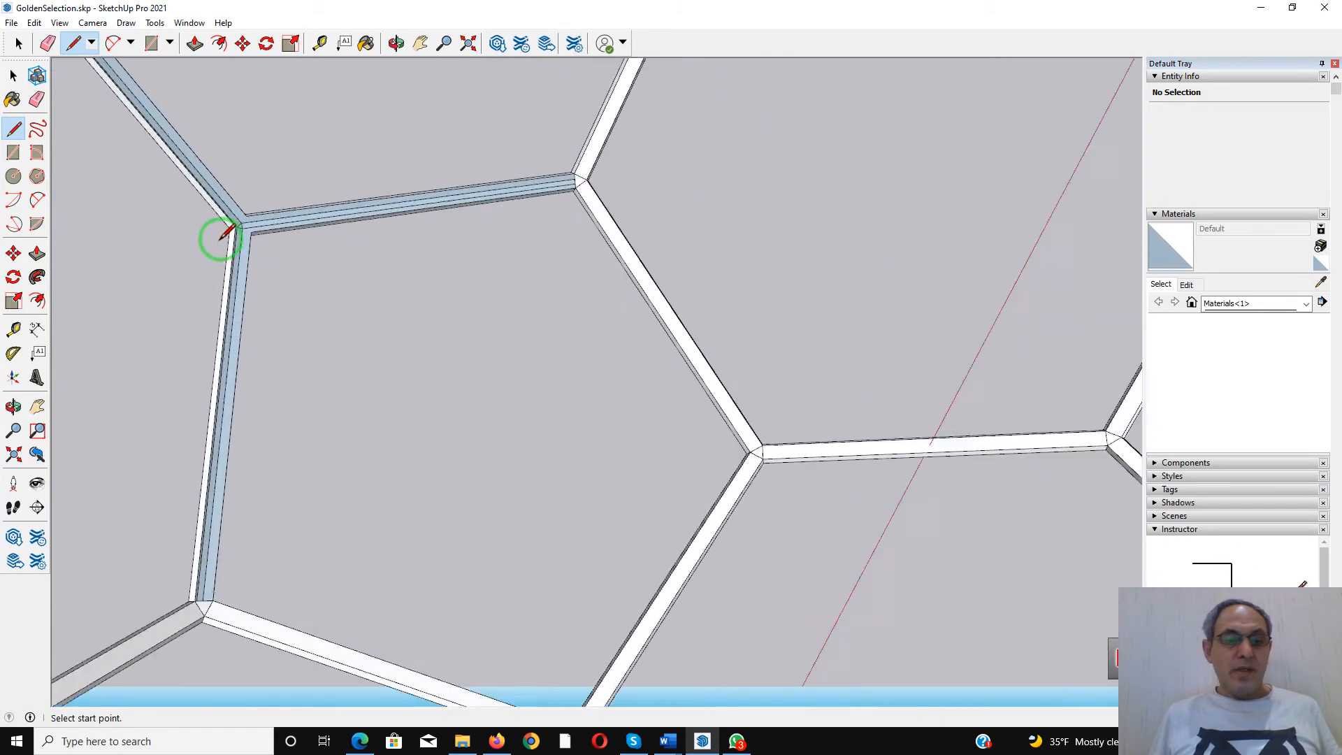
pyautogui.scroll(2, 231, 225)
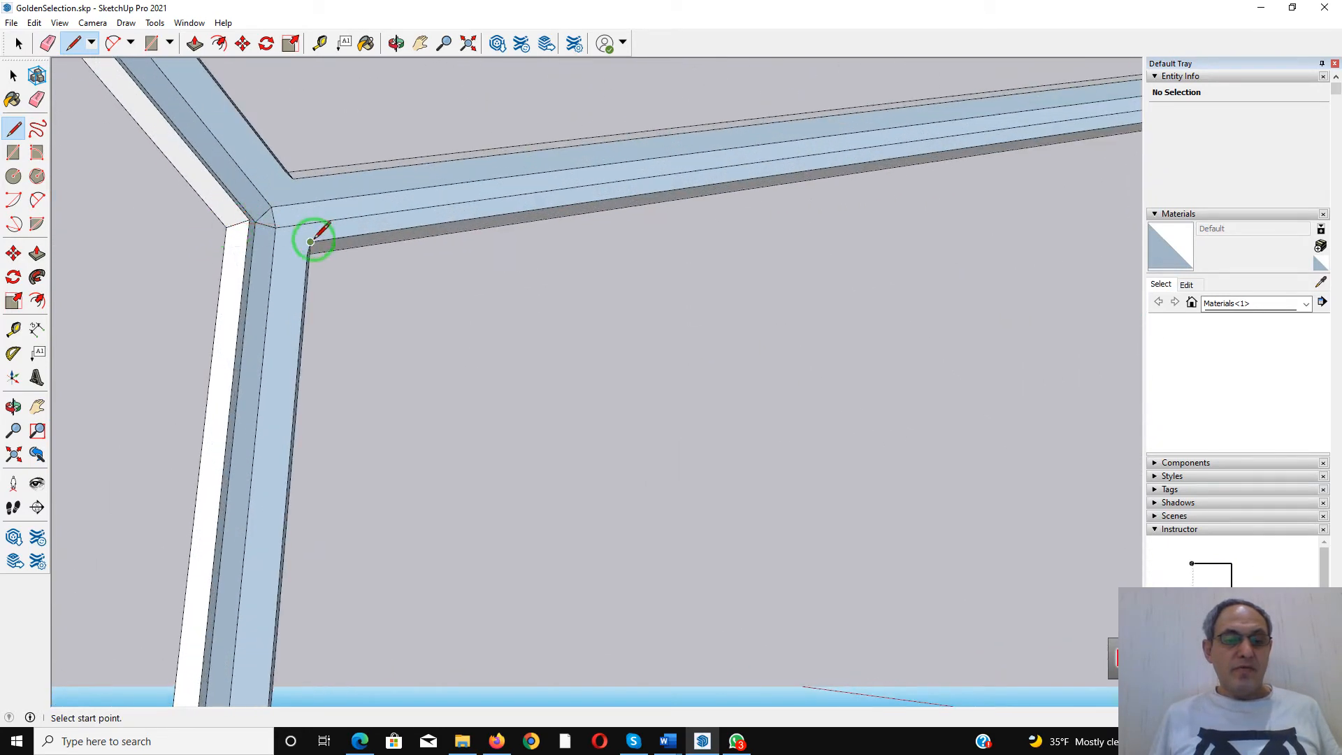
pyautogui.click(310, 242)
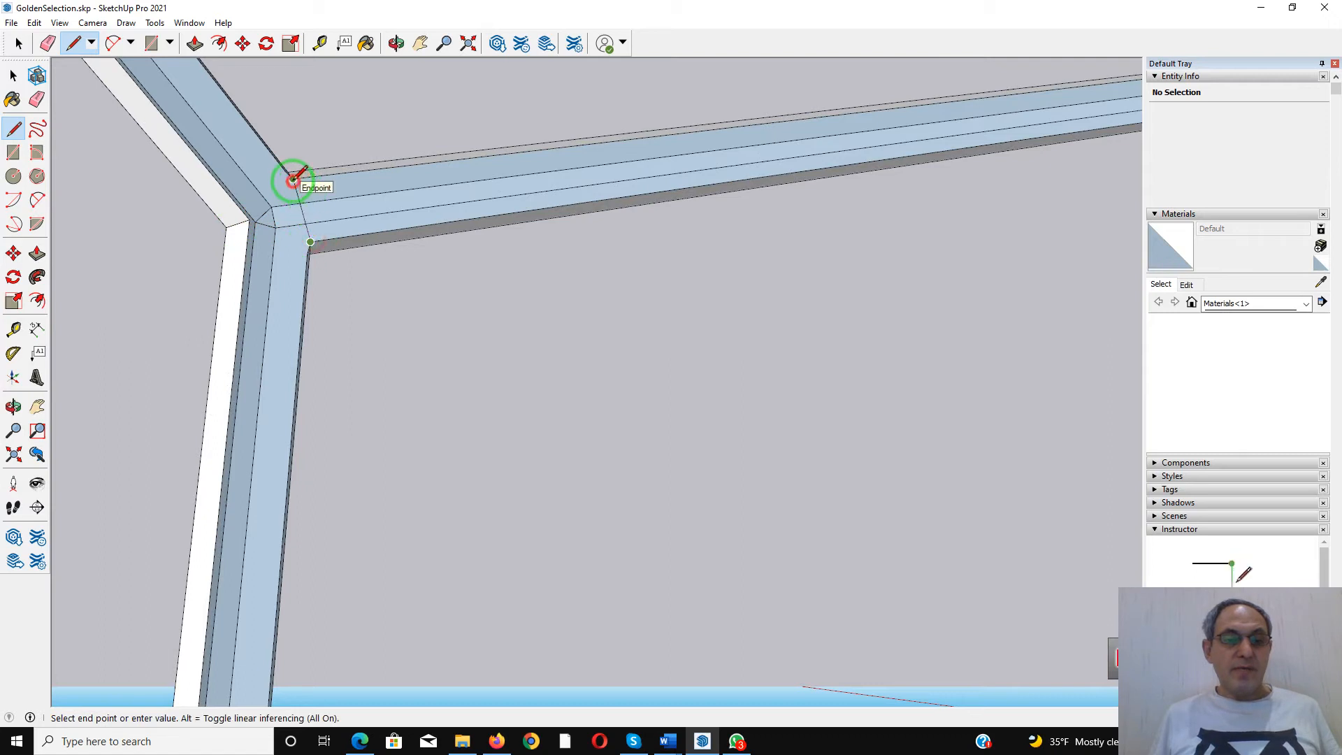
pyautogui.click(293, 181)
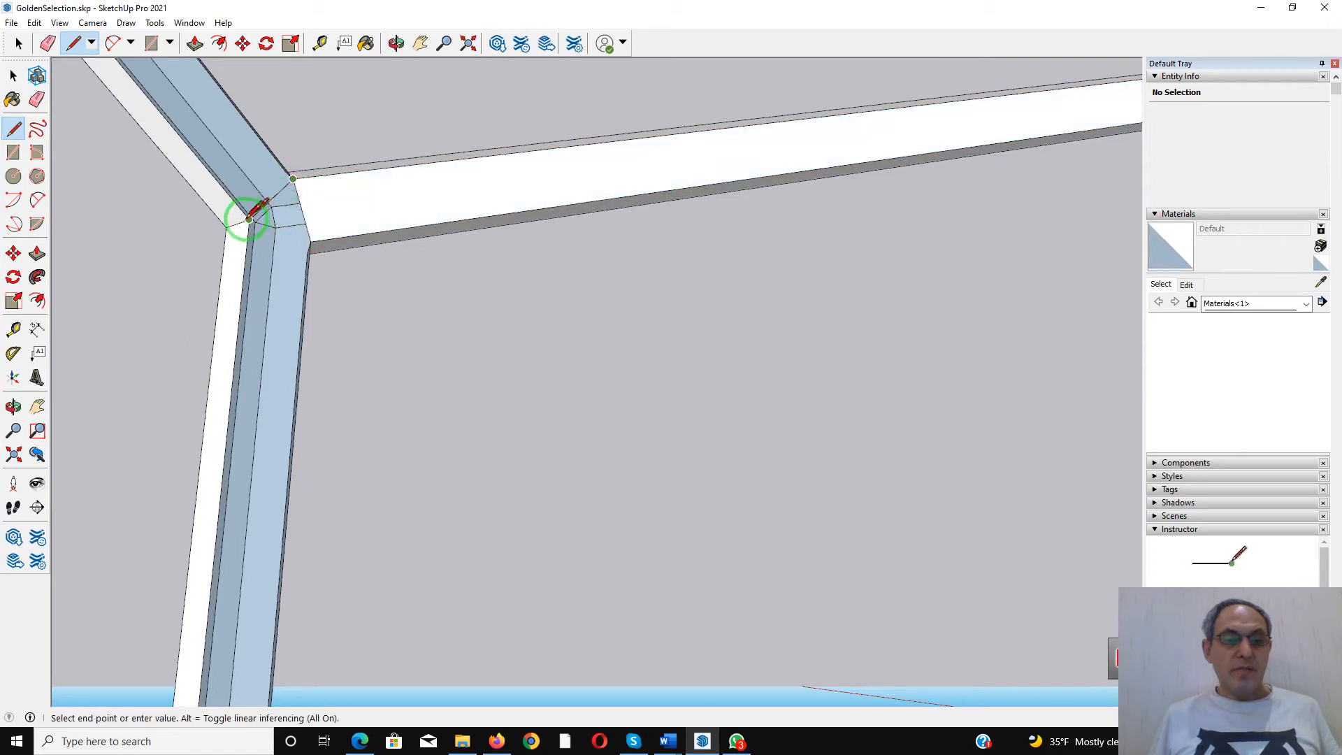
pyautogui.click(249, 219)
# Delete the unwanted large face covering the polygon opening below the partly capped joint
pyautogui.click(18, 44)
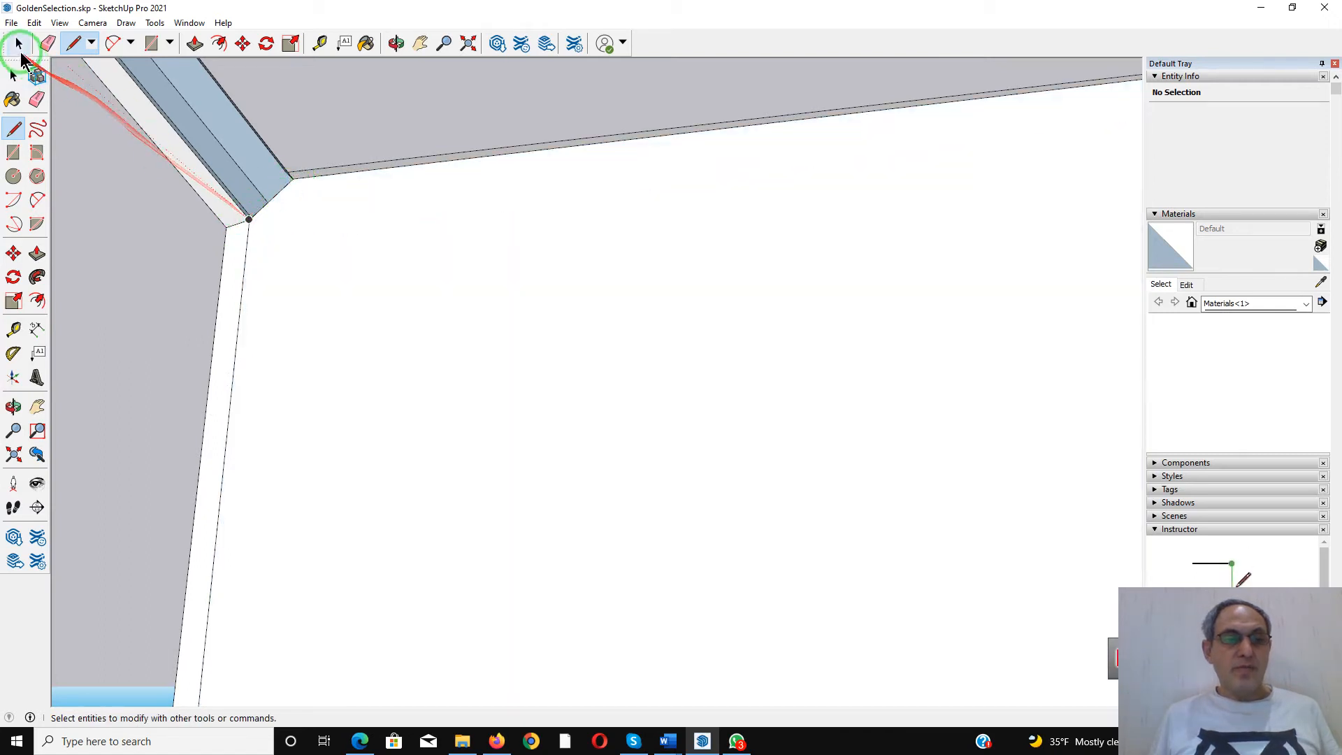
pyautogui.click(802, 480)
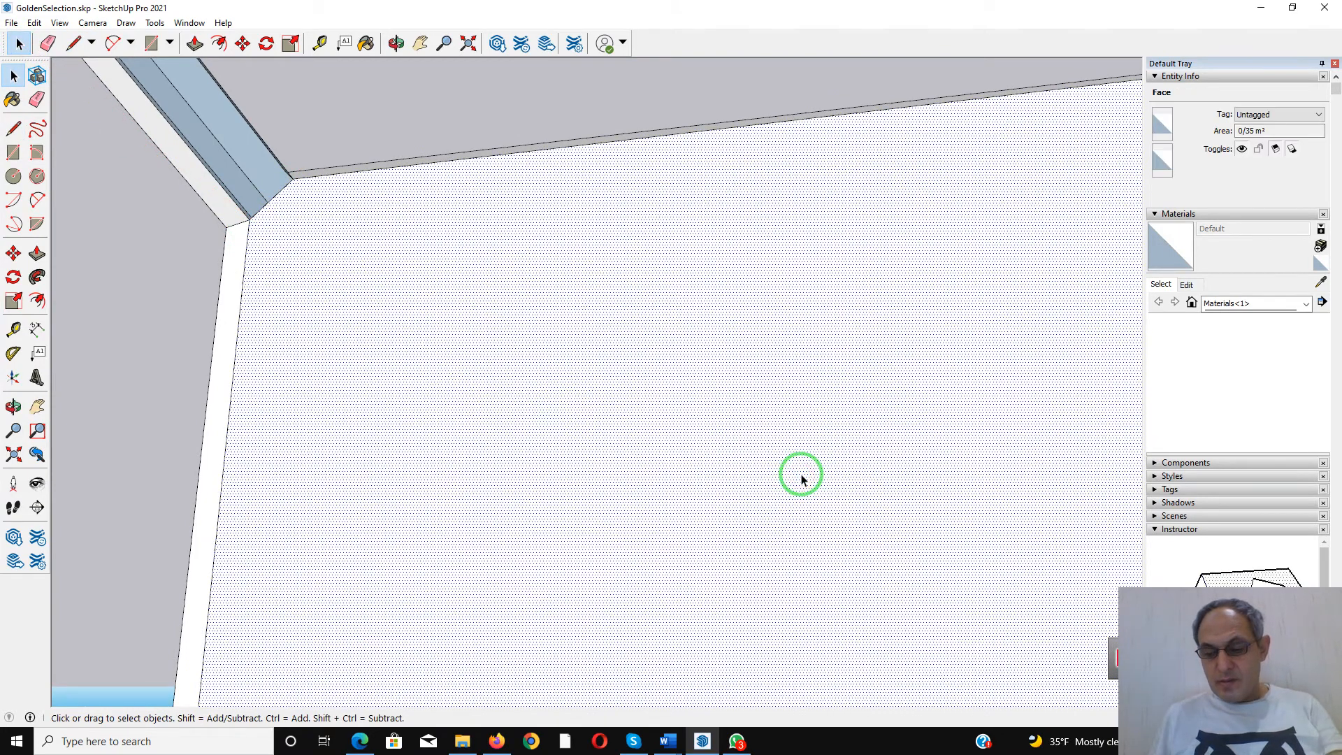
pyautogui.press('Delete')
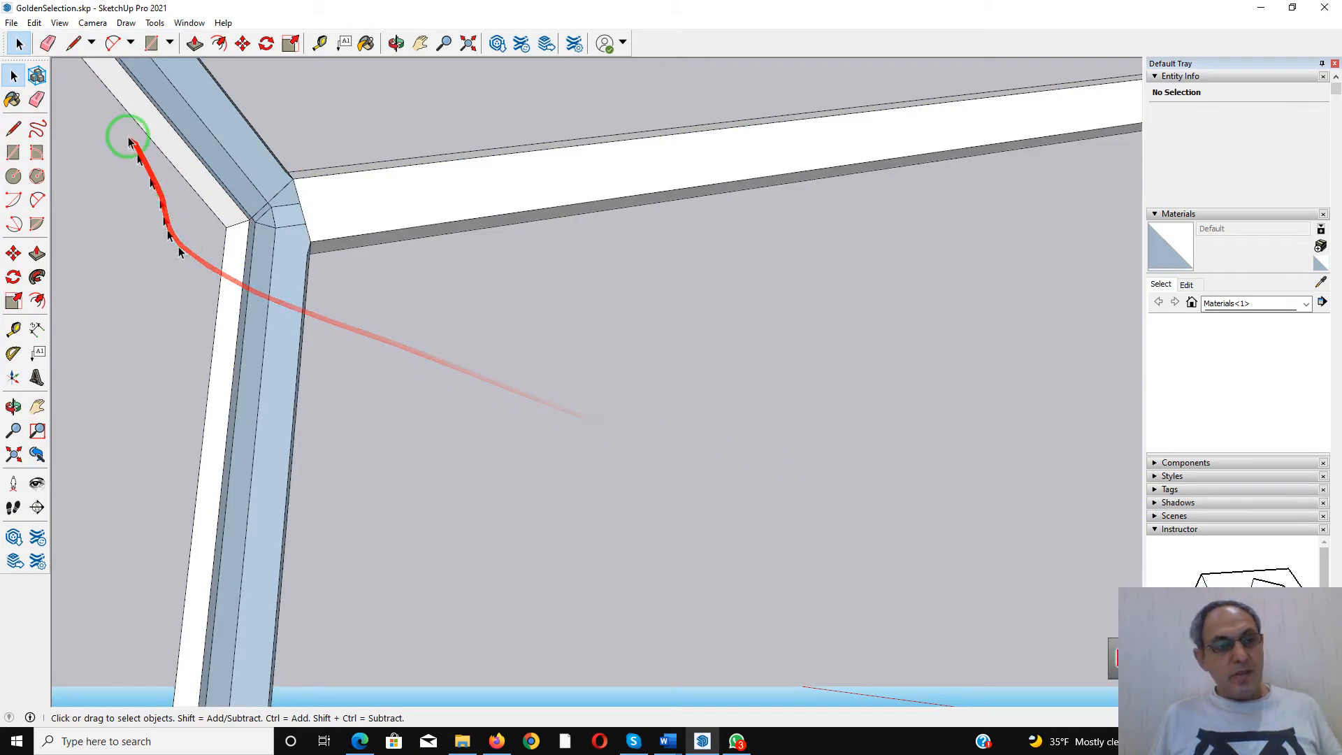
# Close the joint's triangular cap with a line across the downward strut's opening and cancel the stray line started there
pyautogui.click(73, 44)
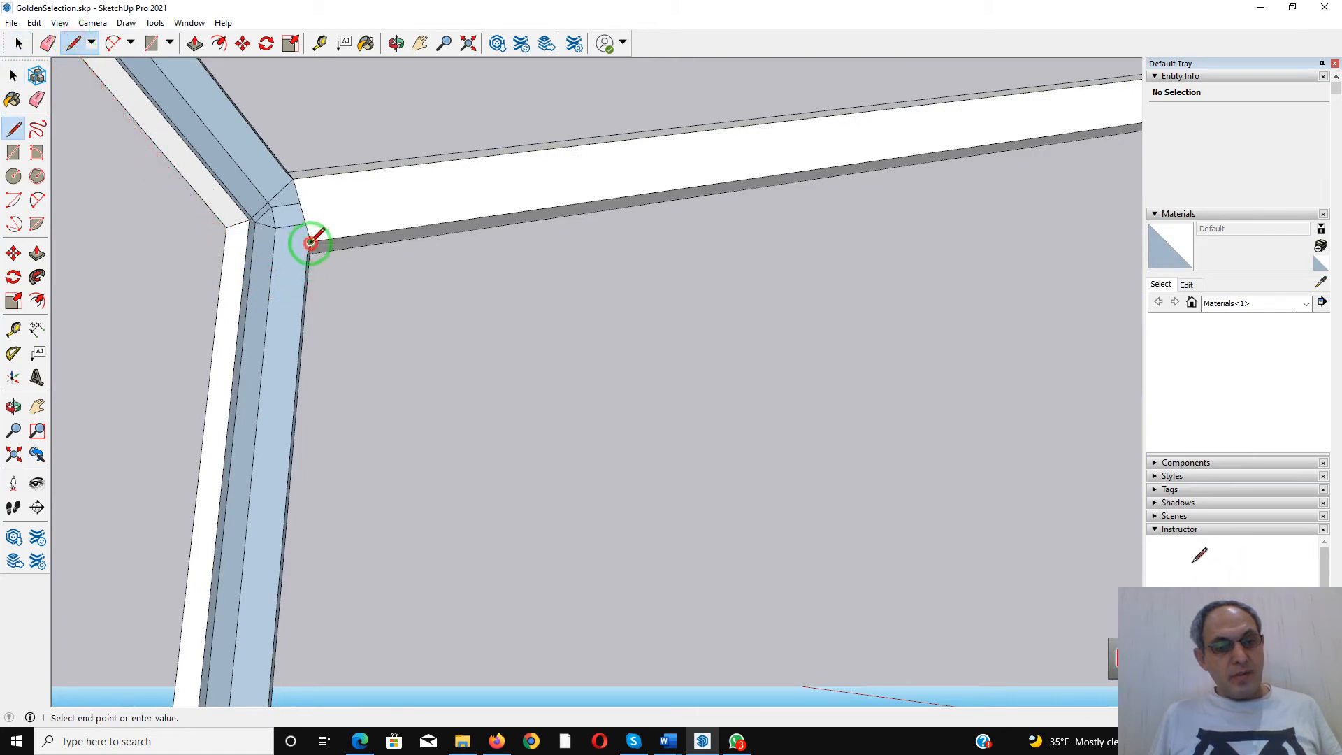
pyautogui.click(250, 220)
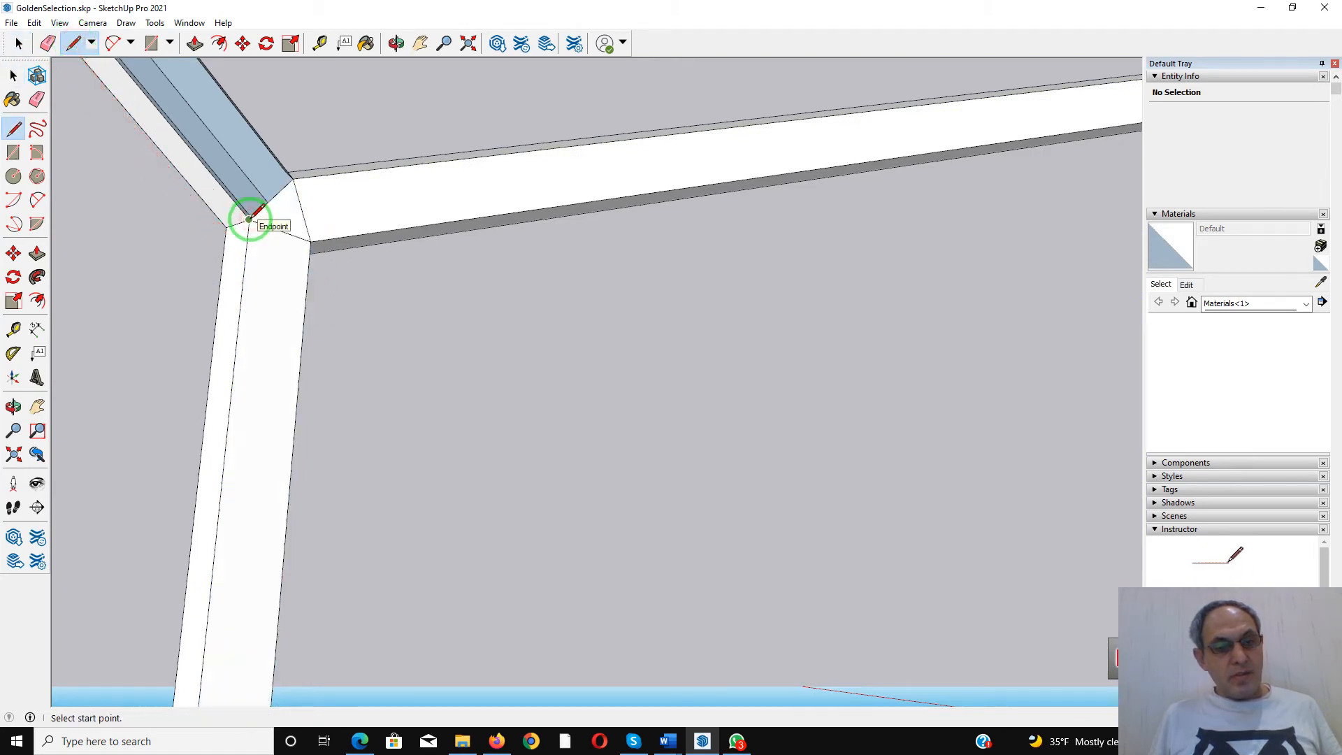
pyautogui.scroll(-5, 246, 250)
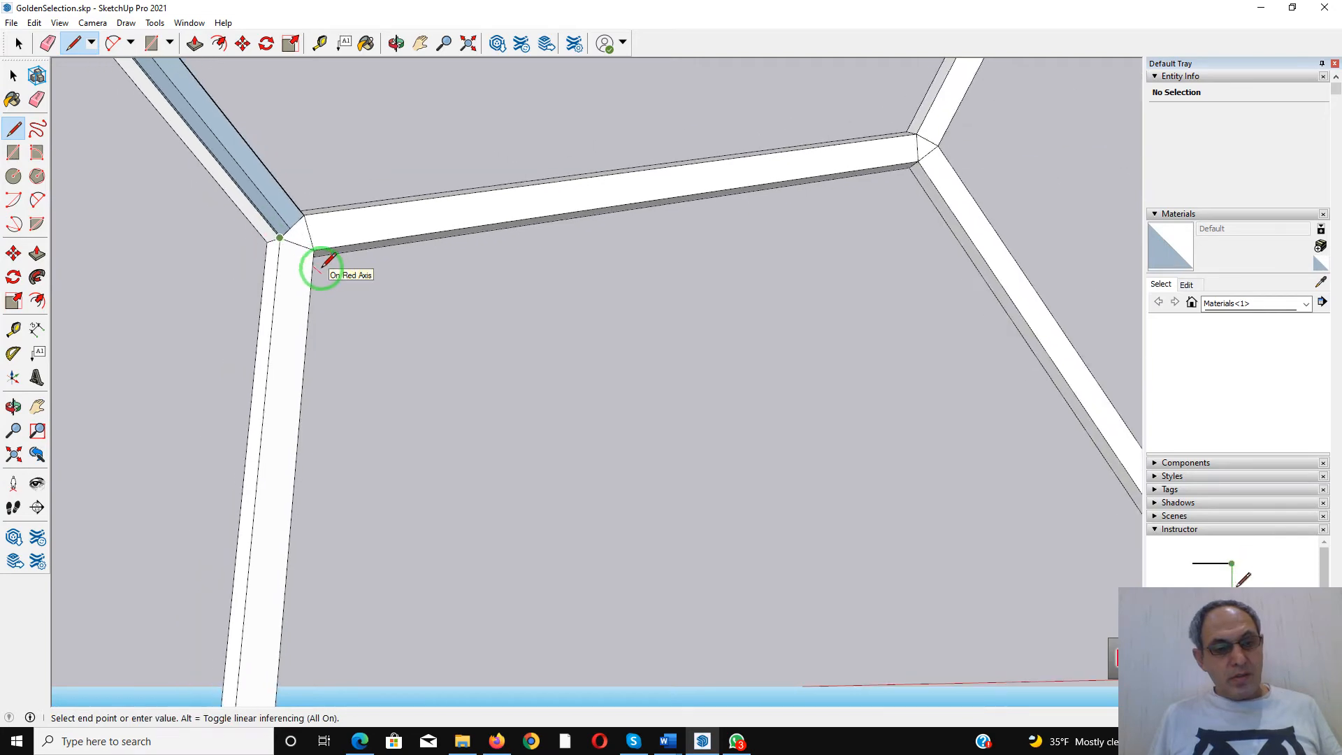
pyautogui.moveTo(321, 264); pyautogui.dragTo(338, 308, button='middle')
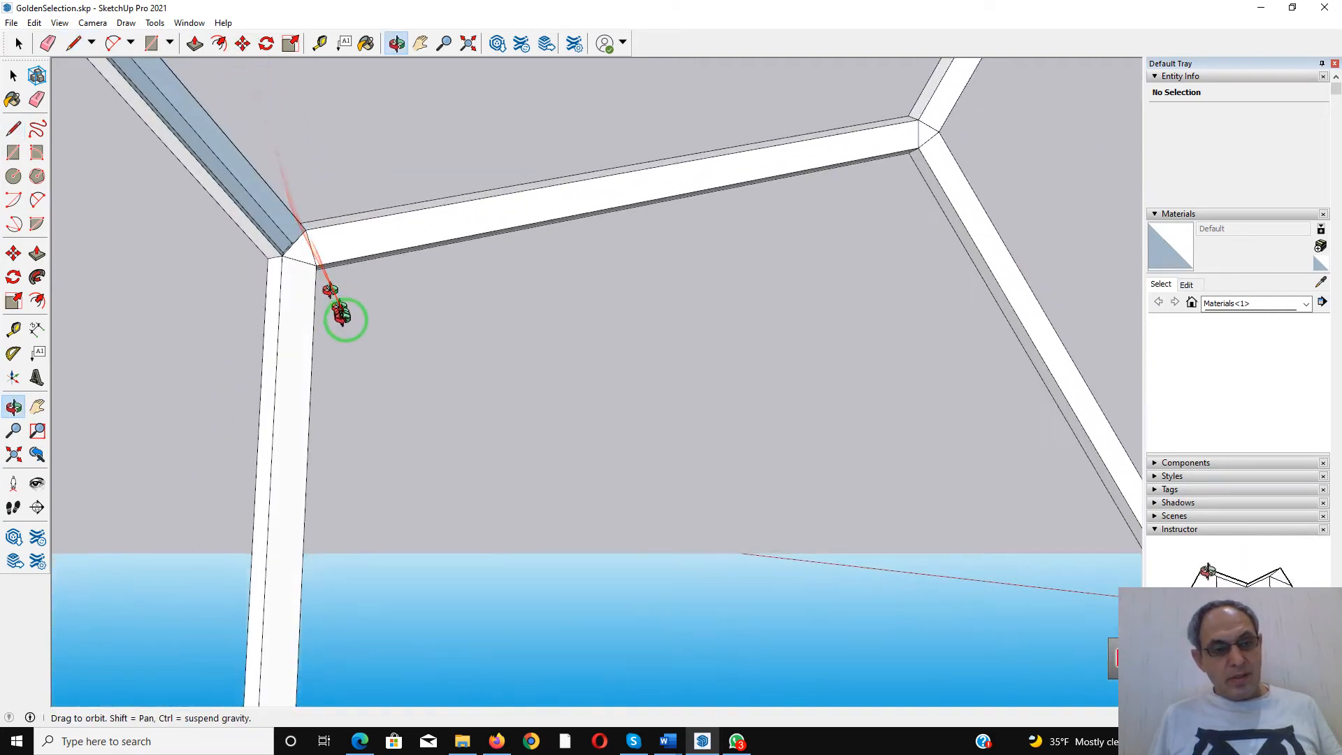
pyautogui.click(312, 281)
pyautogui.press('Escape')
pyautogui.scroll(-3, 381, 337)
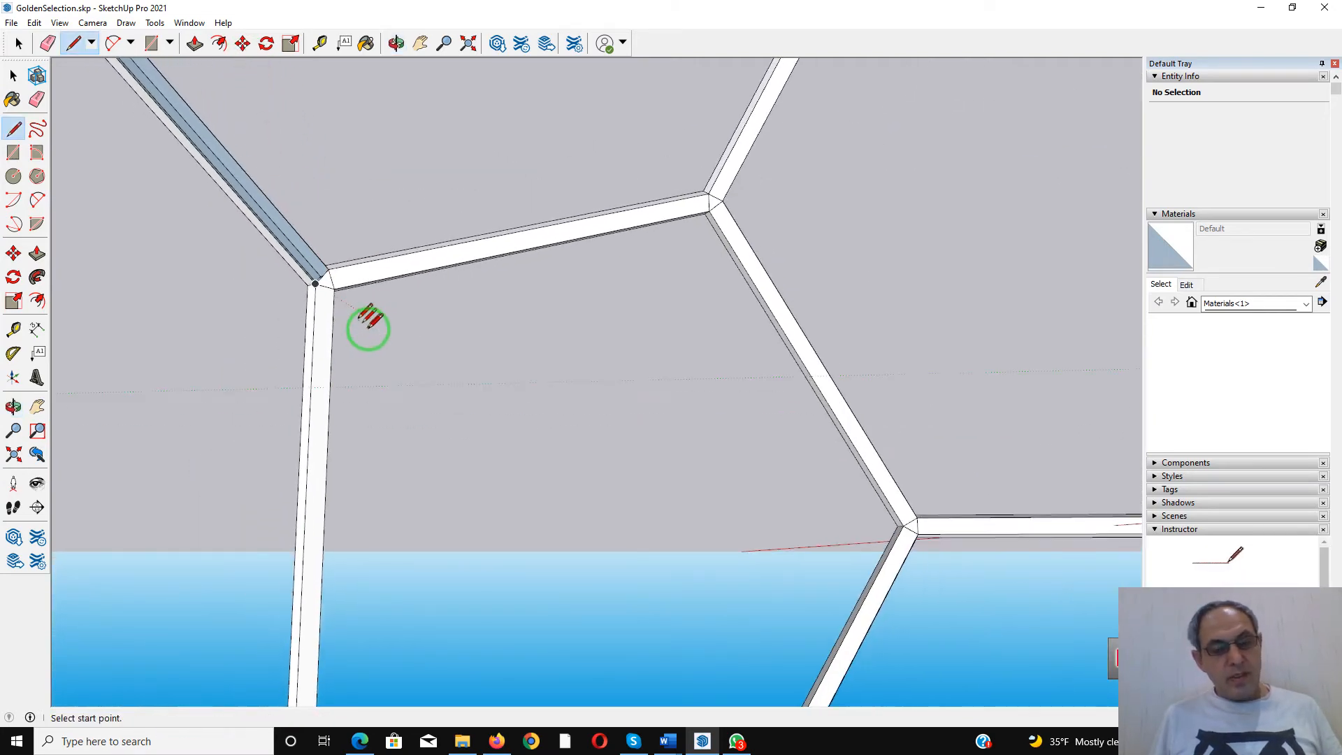
# Cap the next uncapped joint, at the upper end of the open blue strut, by connecting its three opening corners with lines
pyautogui.scroll(-5, 268, 202)
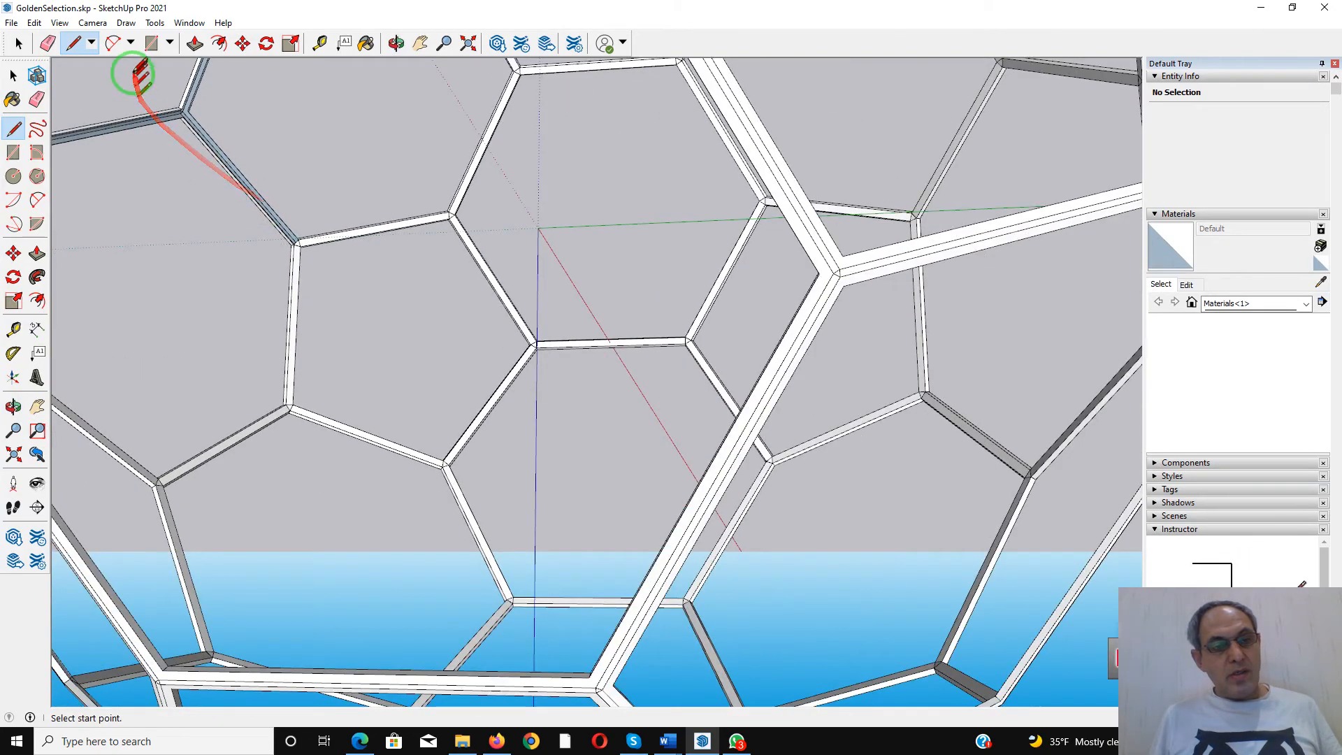
pyautogui.scroll(4, 144, 105)
pyautogui.scroll(6, 201, 114)
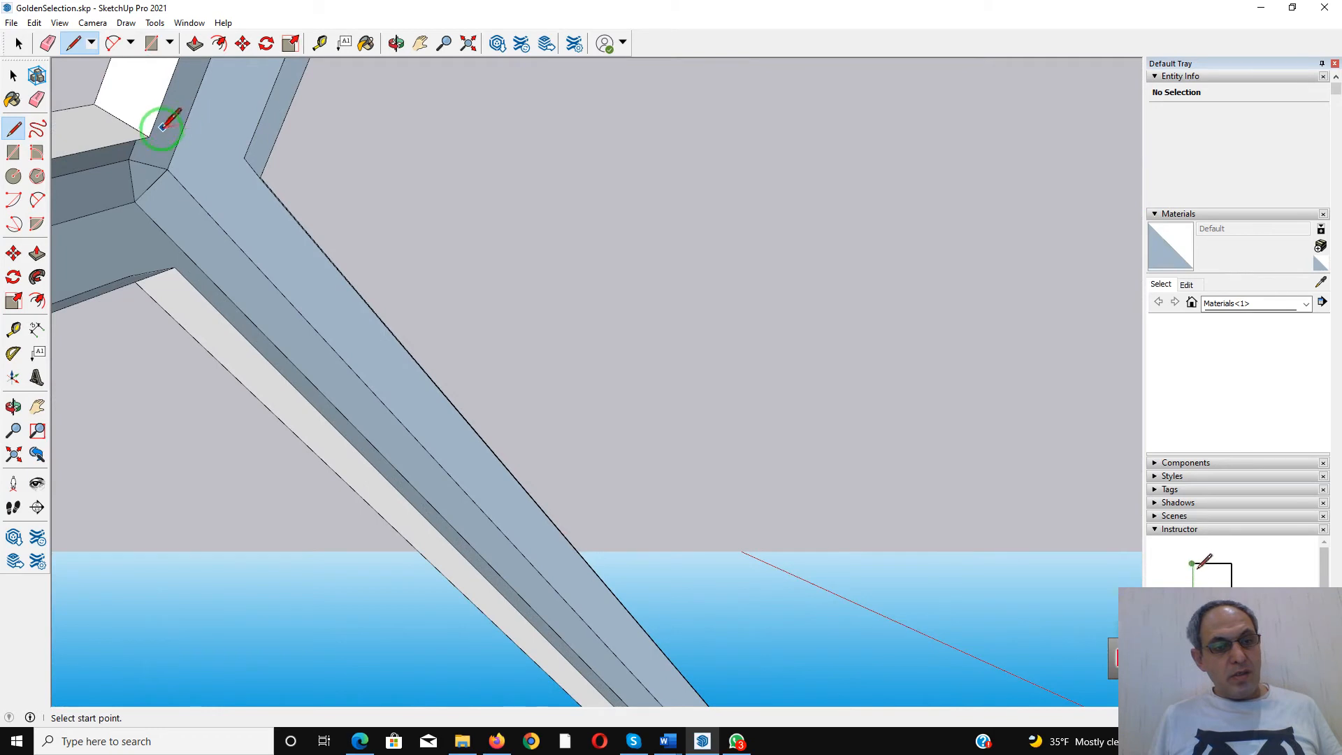
pyautogui.moveTo(168, 188); pyautogui.dragTo(24, 105, button='middle')
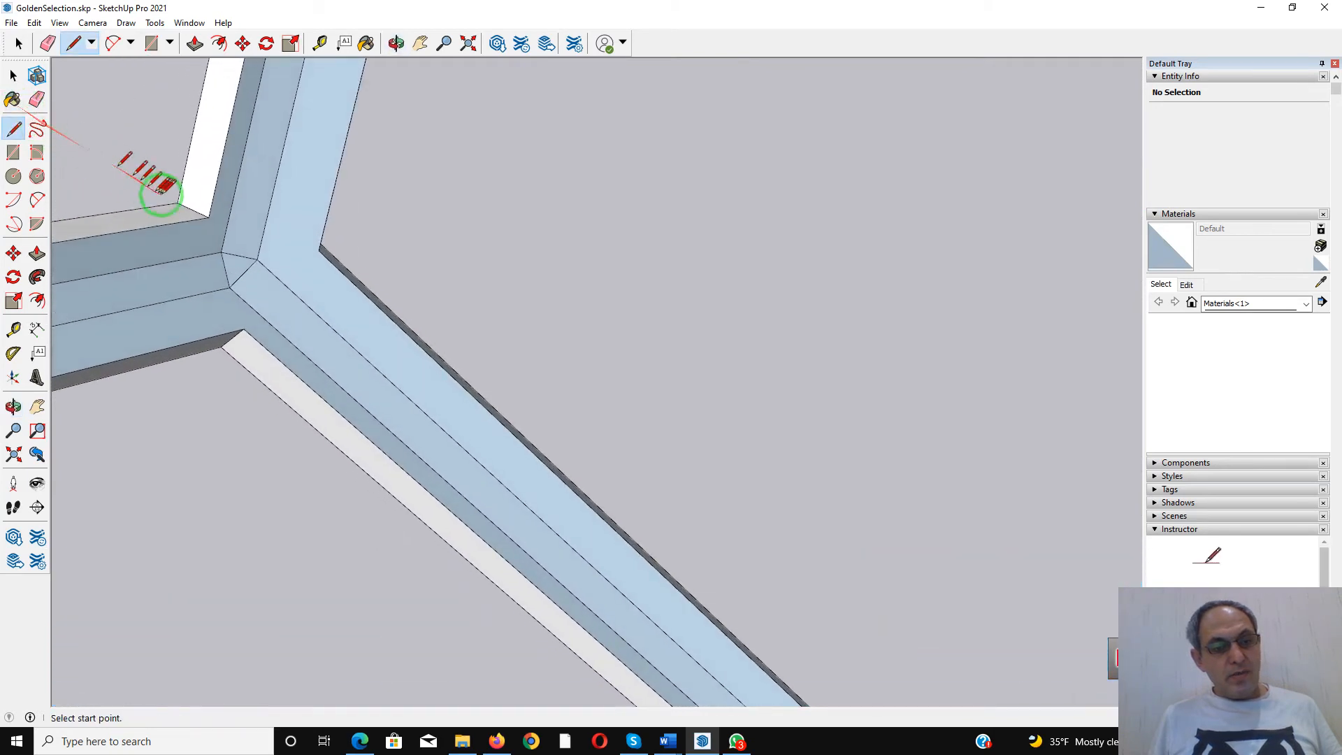
pyautogui.click(209, 218)
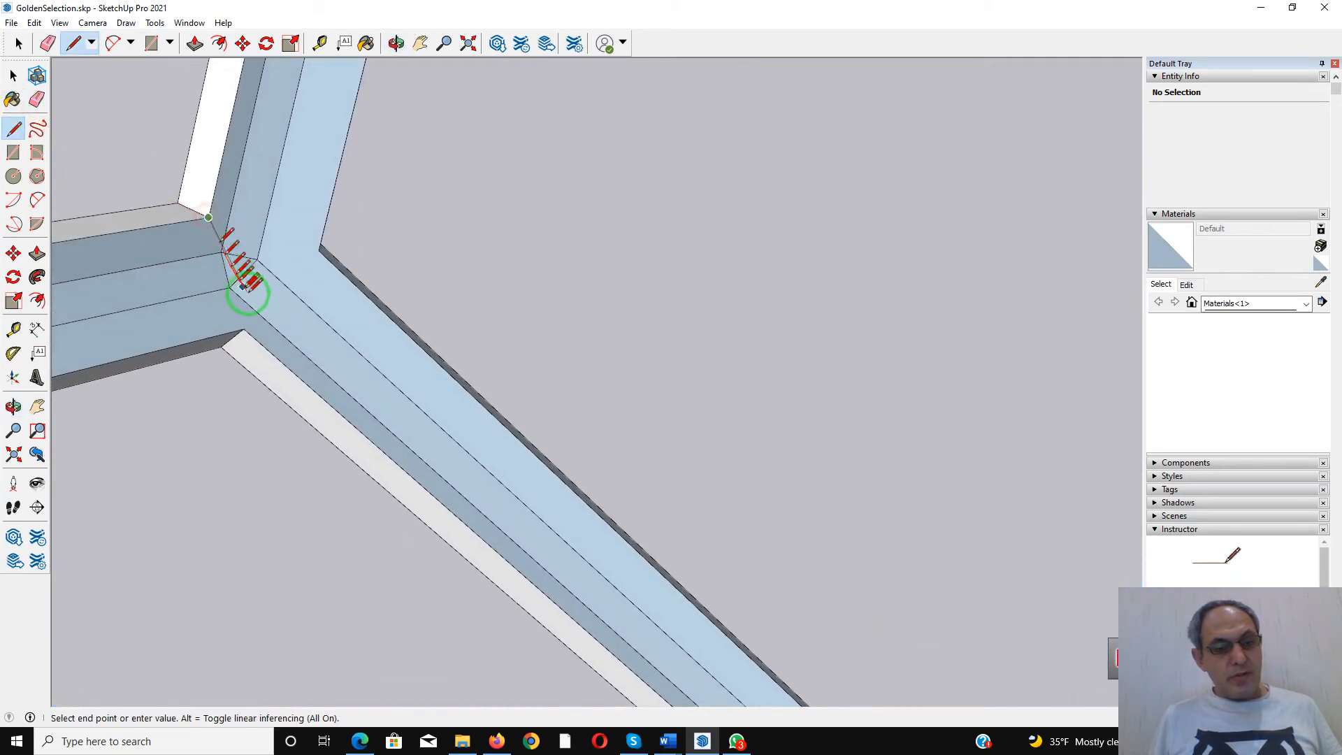
pyautogui.click(244, 328)
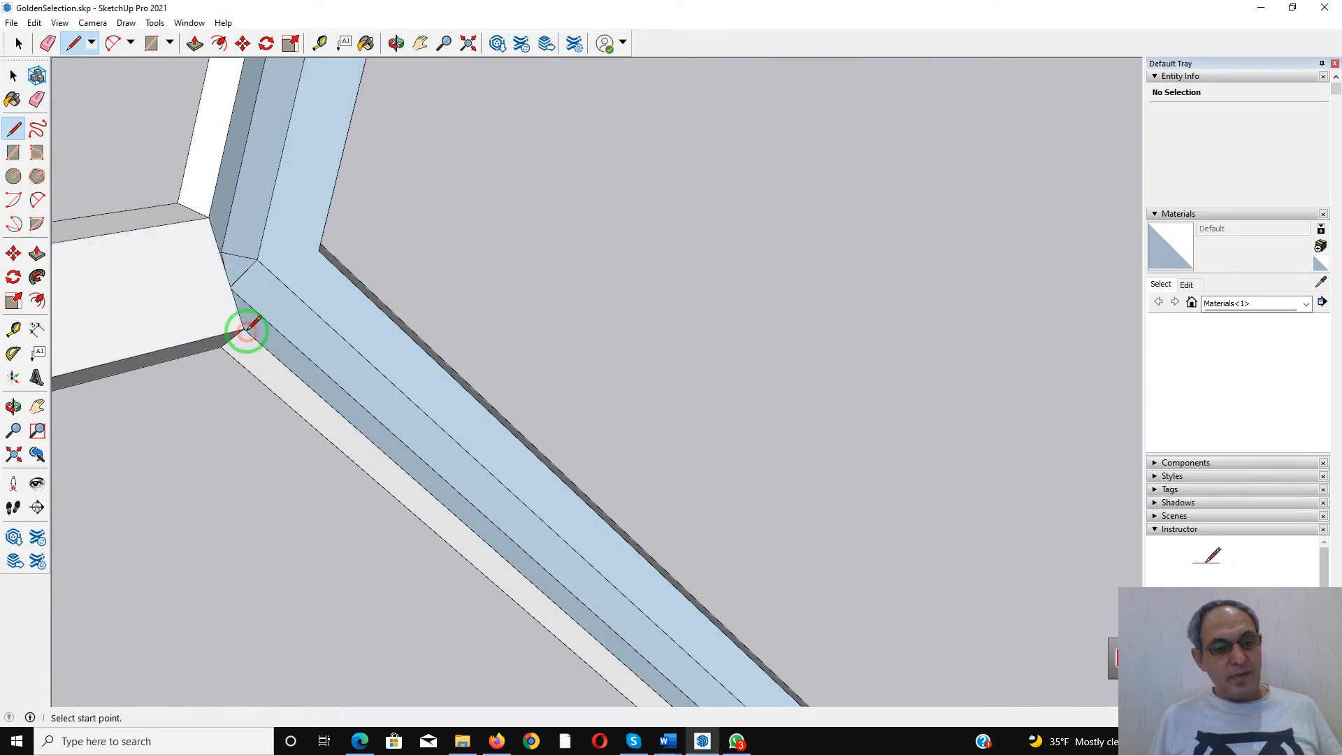
pyautogui.click(243, 329)
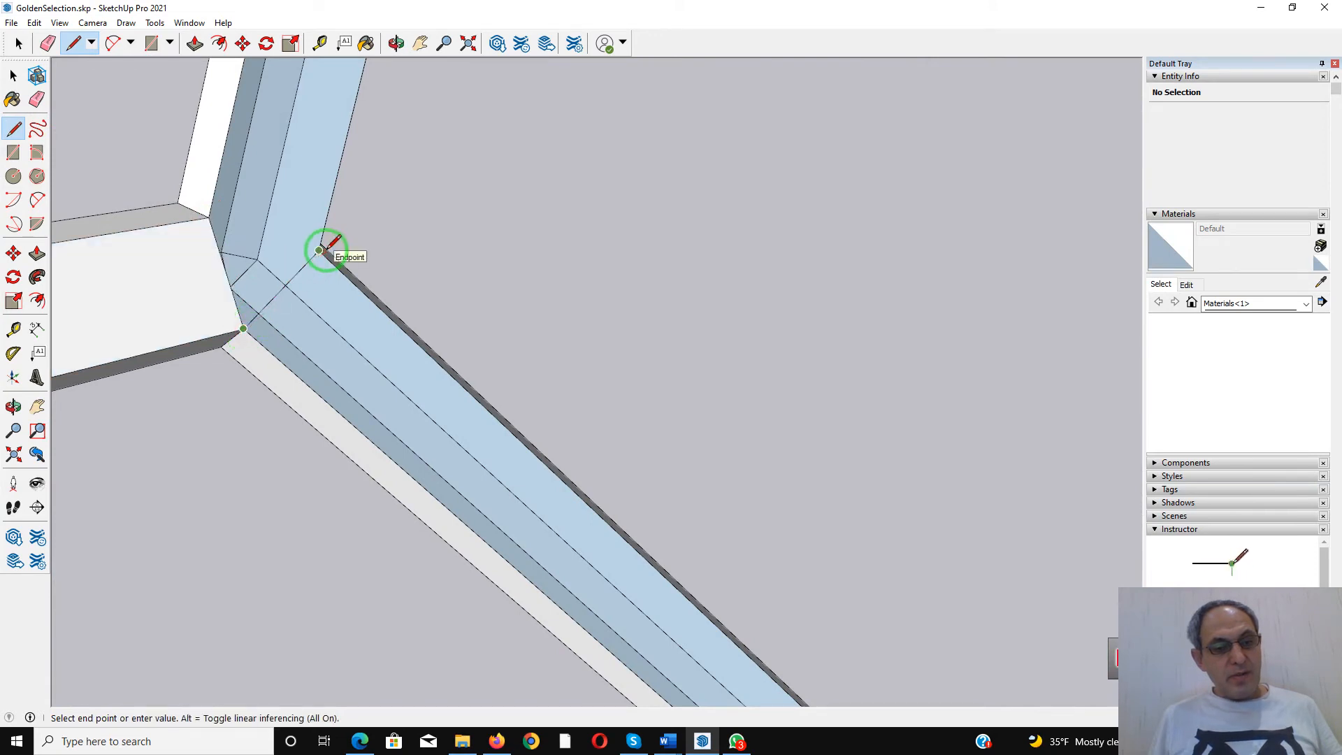
pyautogui.click(319, 251)
pyautogui.click(319, 250)
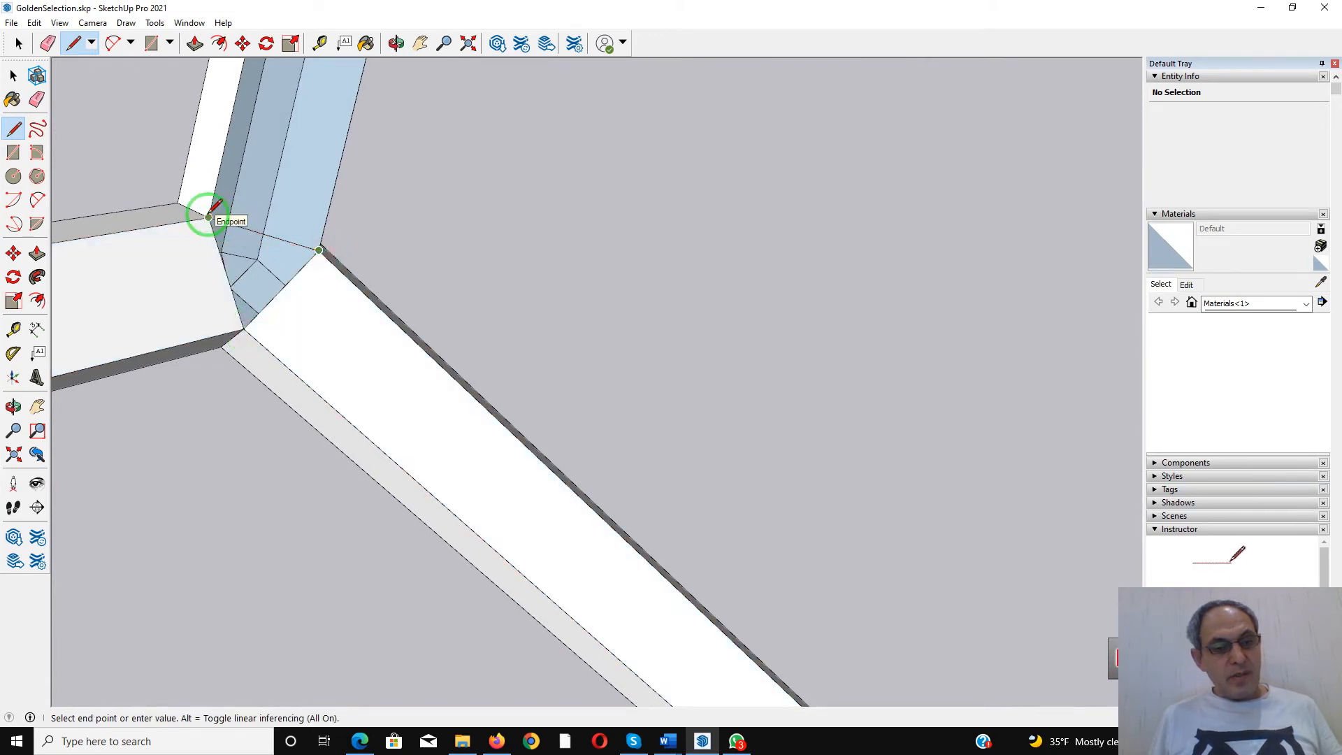
pyautogui.click(210, 216)
# At the far end of the remaining open strut, draw lines across the upper-left strut's opening and the right-hand strut's opening
pyautogui.scroll(-2, 248, 241)
pyautogui.scroll(-6, 249, 241)
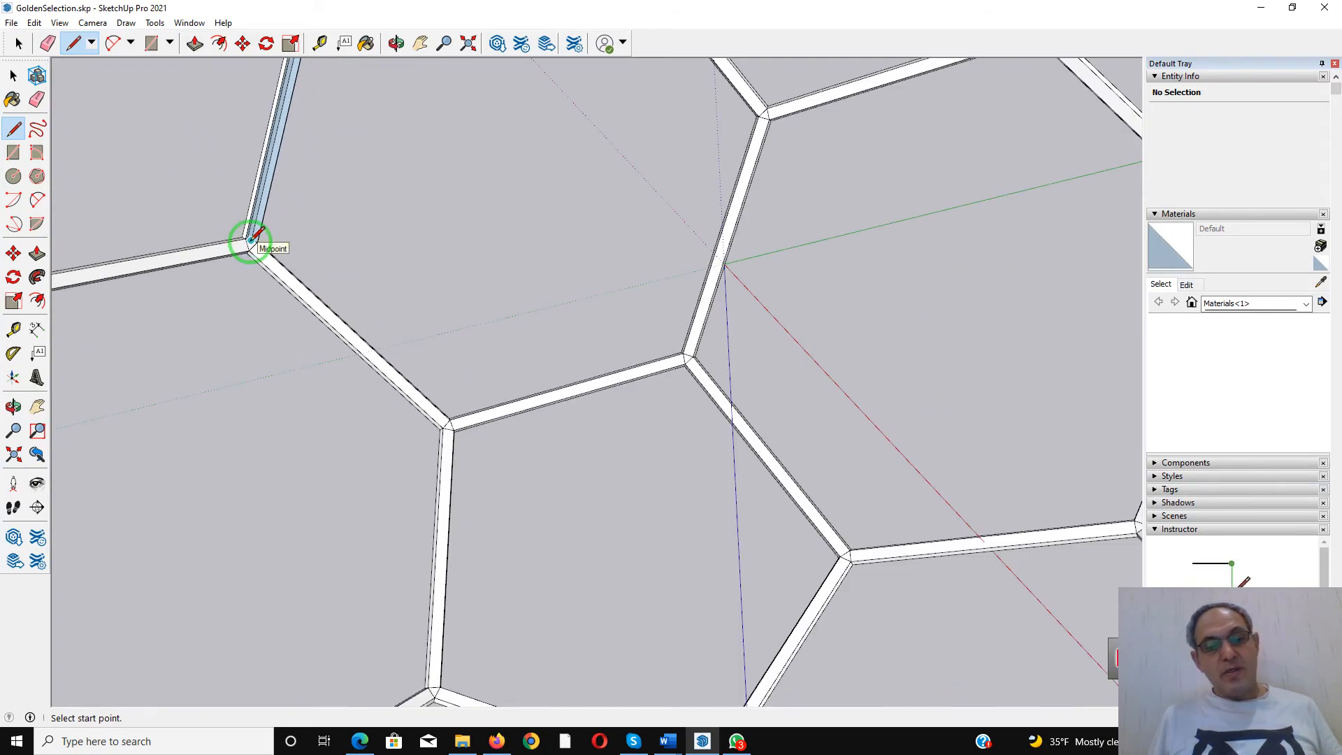
pyautogui.scroll(10, 244, 140)
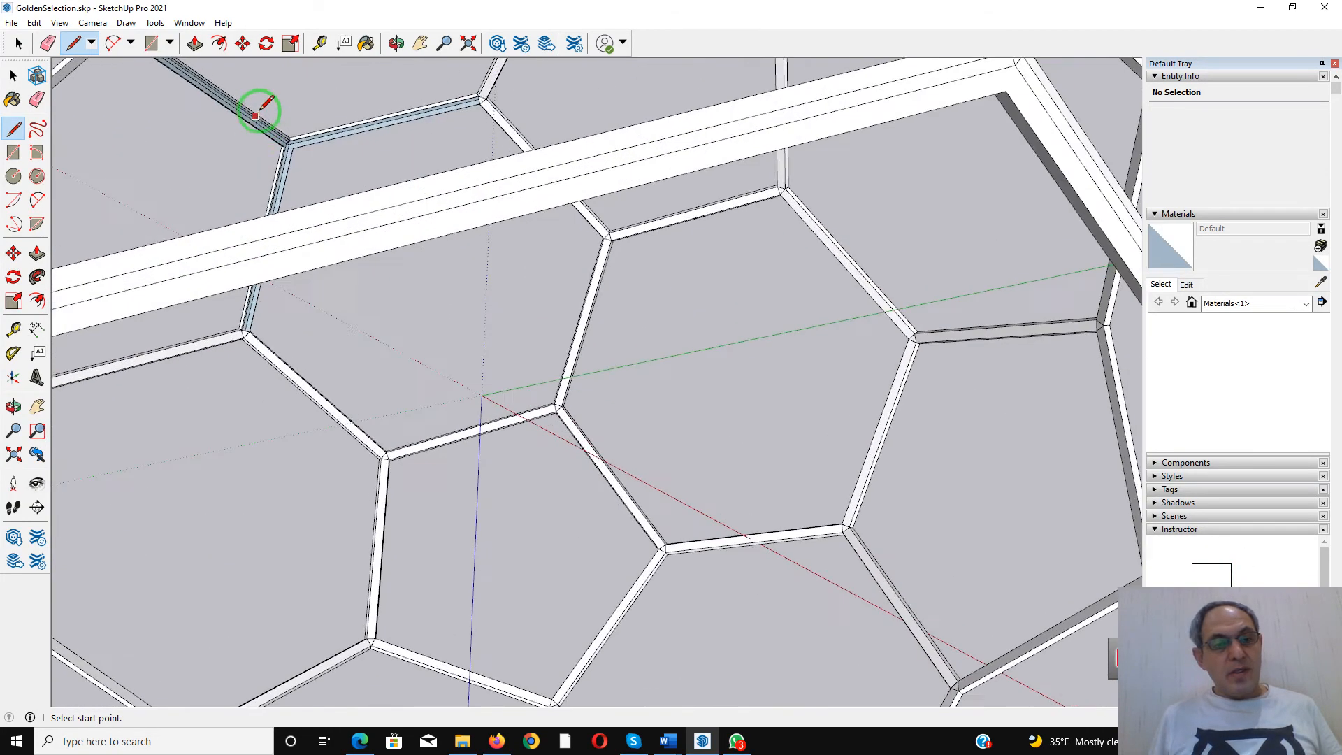
pyautogui.moveTo(336, 183); pyautogui.dragTo(276, 55, button='middle')
pyautogui.moveTo(330, 210); pyautogui.dragTo(336, 237, button='middle')
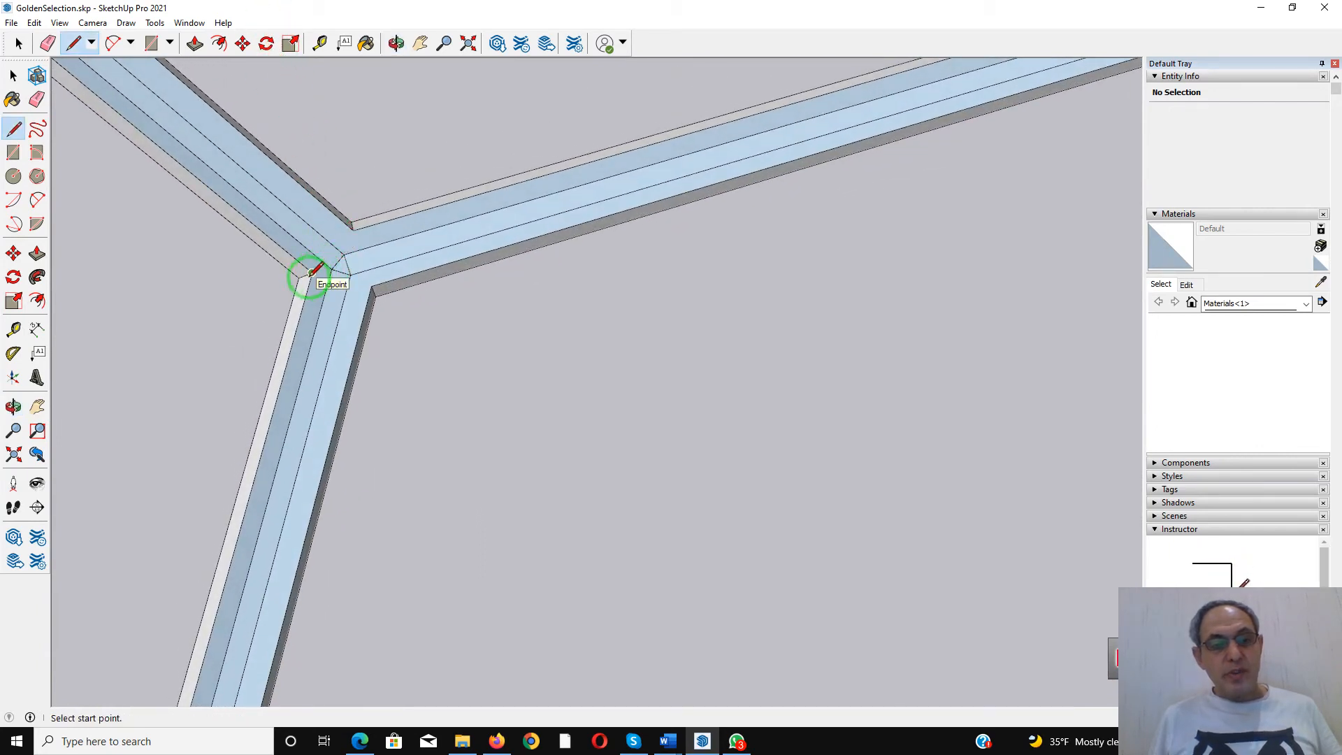
pyautogui.click(353, 230)
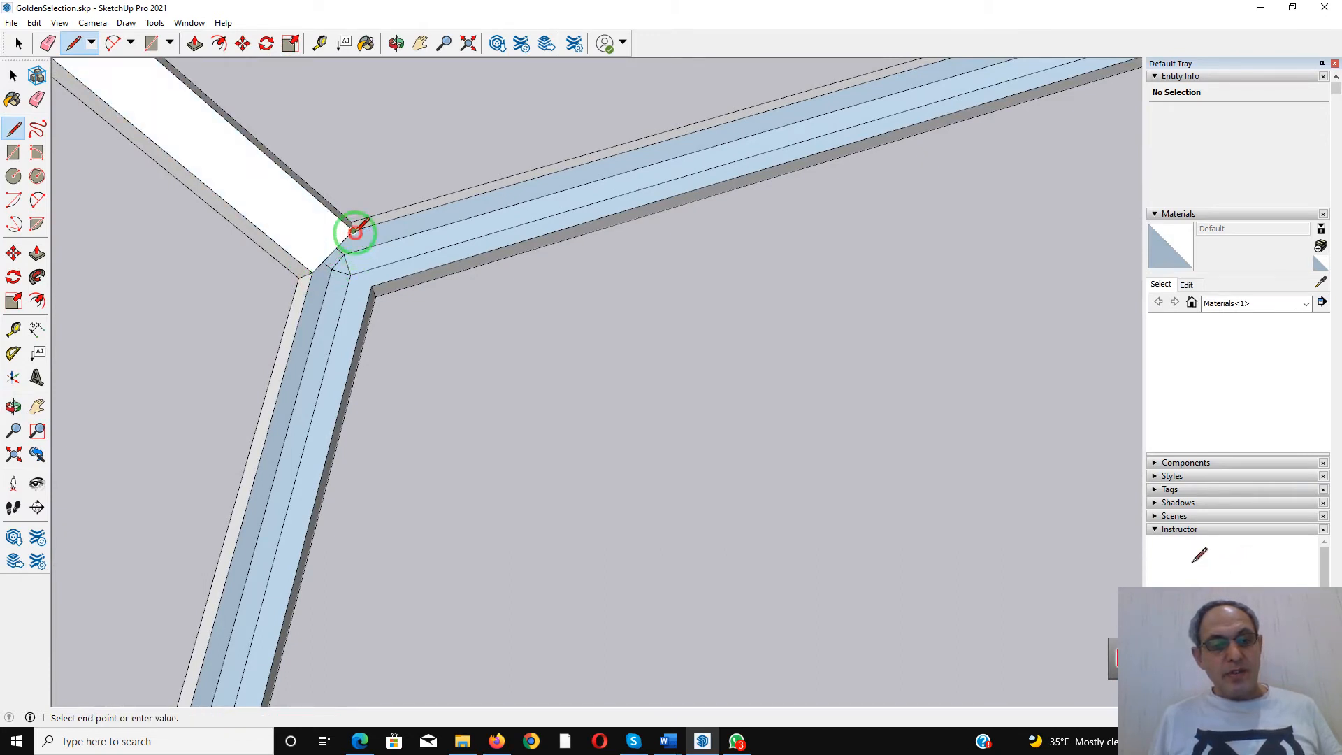
pyautogui.click(372, 285)
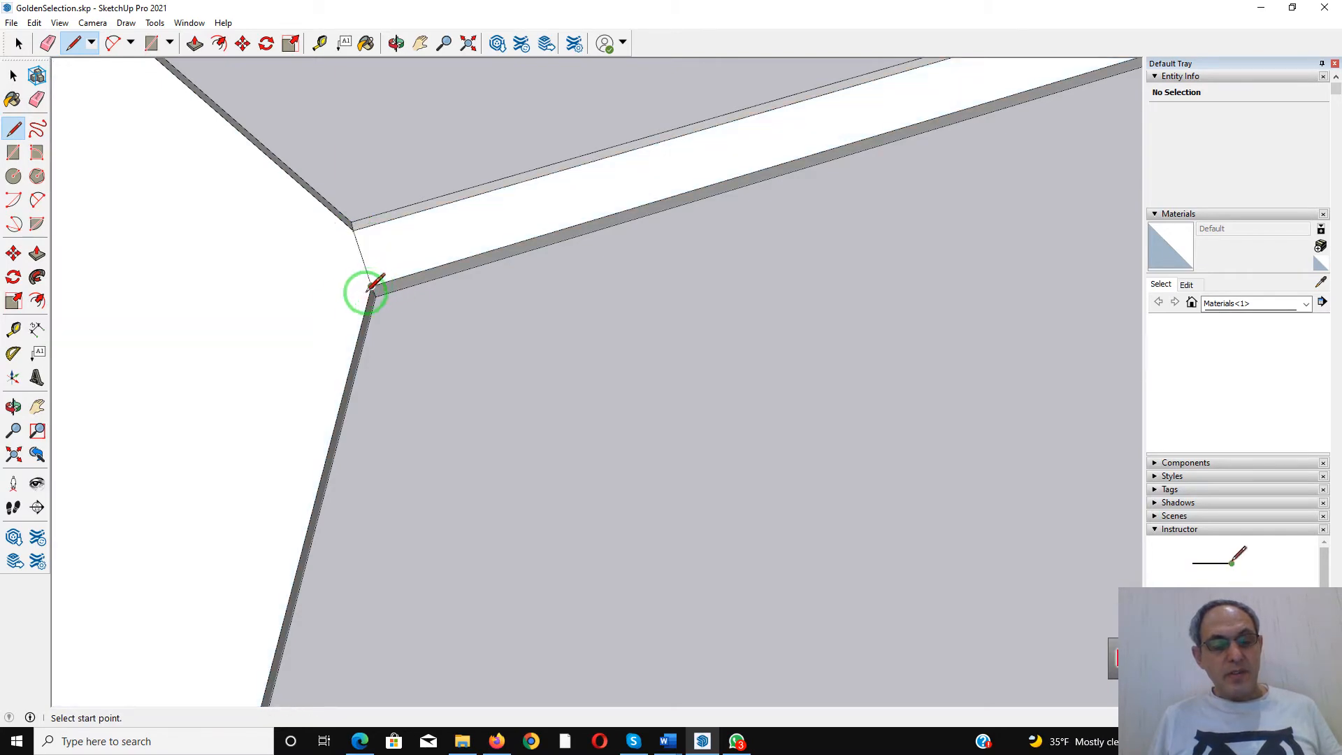
# Delete the unwanted large face covering the polygon opening and the downward strut beside the partly capped joint
pyautogui.click(13, 76)
pyautogui.click(186, 343)
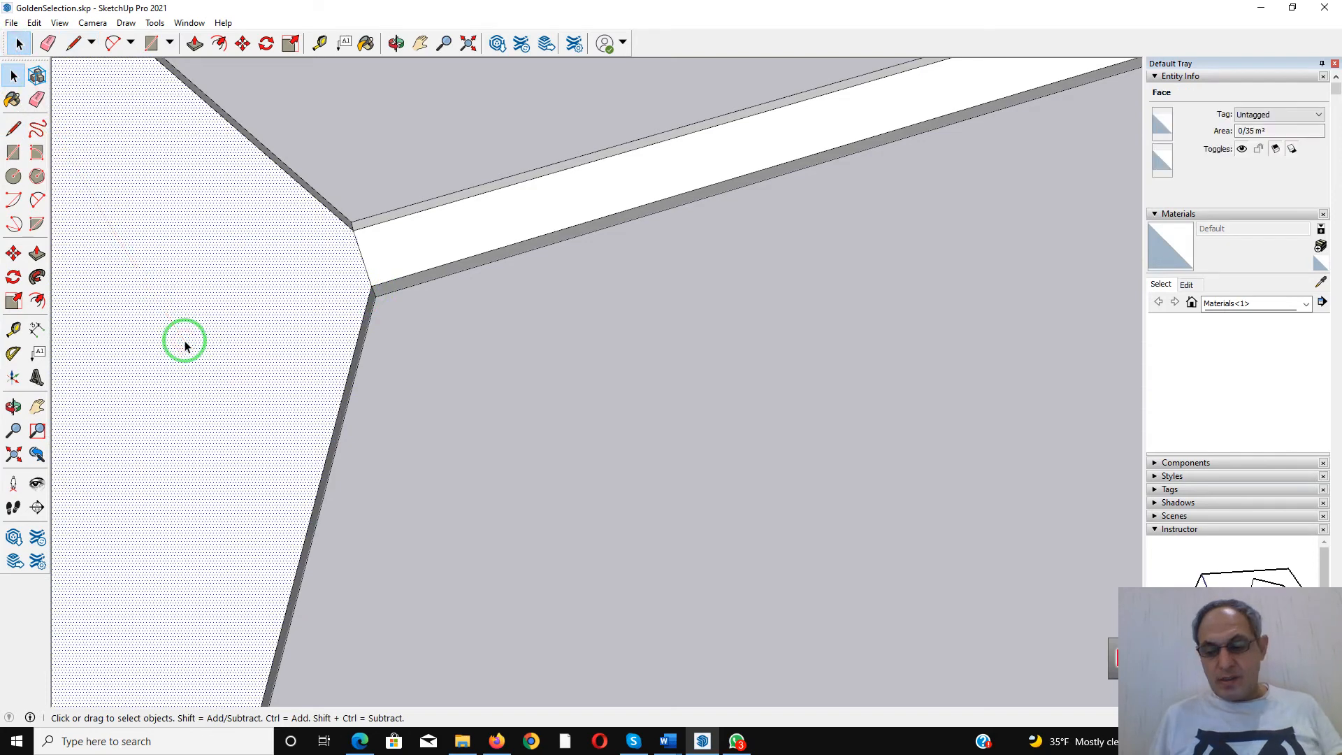
pyautogui.press('Delete')
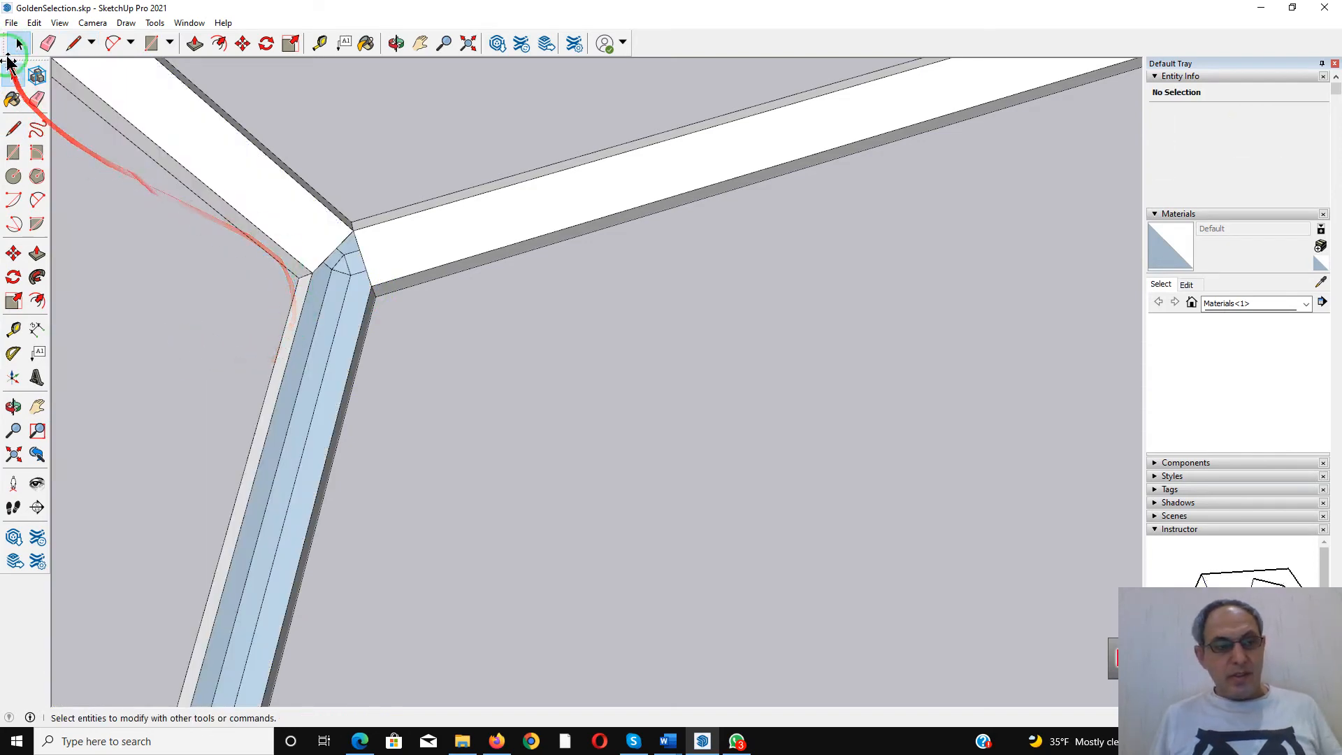
# Close the joint's triangular cap with a line across the downward strut's opening
pyautogui.click(74, 44)
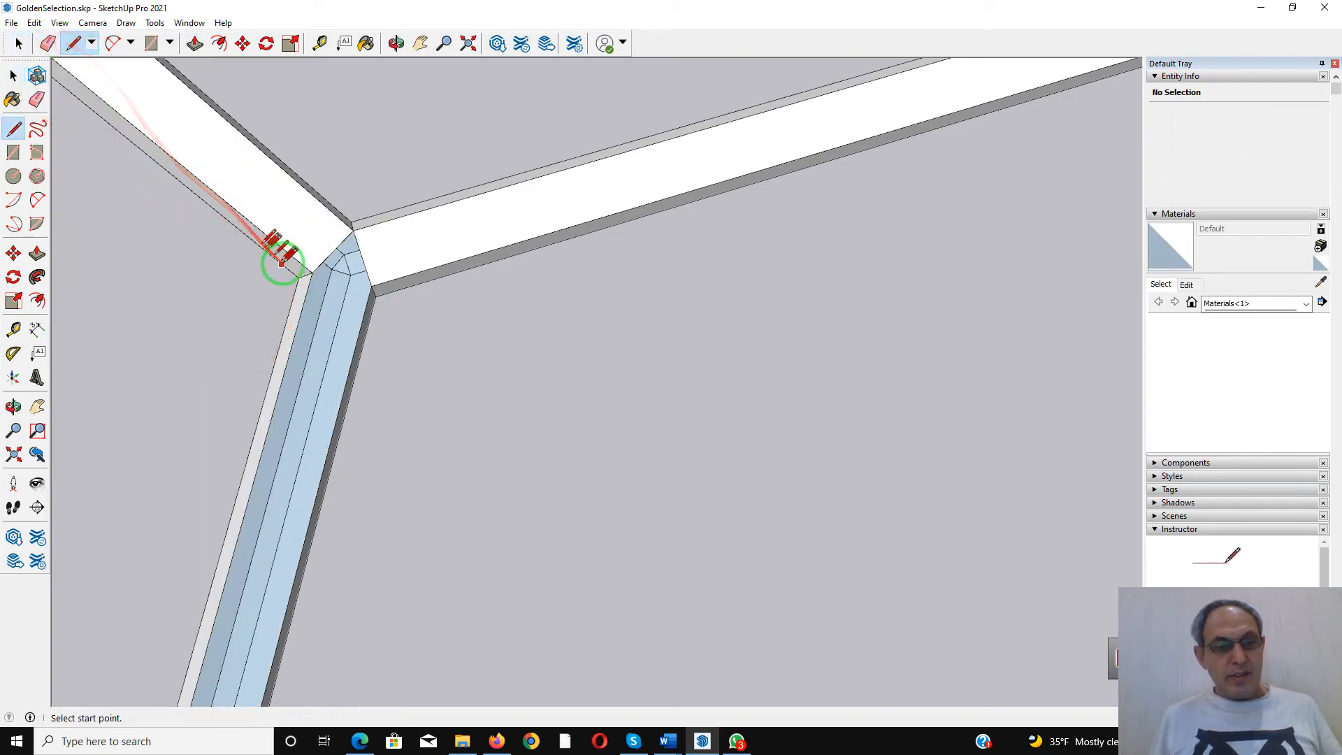
pyautogui.click(311, 272)
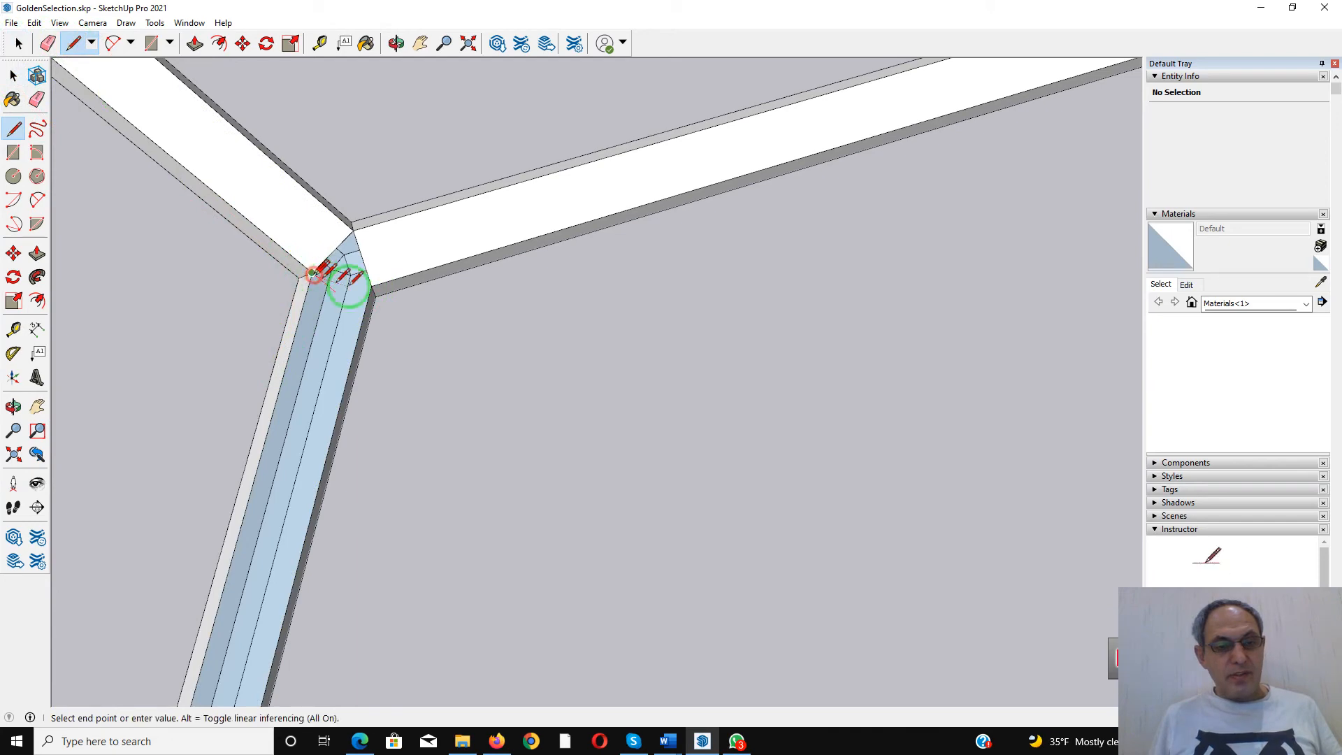
pyautogui.click(371, 285)
# Examine the whole frame from several sides for remaining open struts, uncapped joints or unwanted faces
pyautogui.scroll(-8, 371, 285)
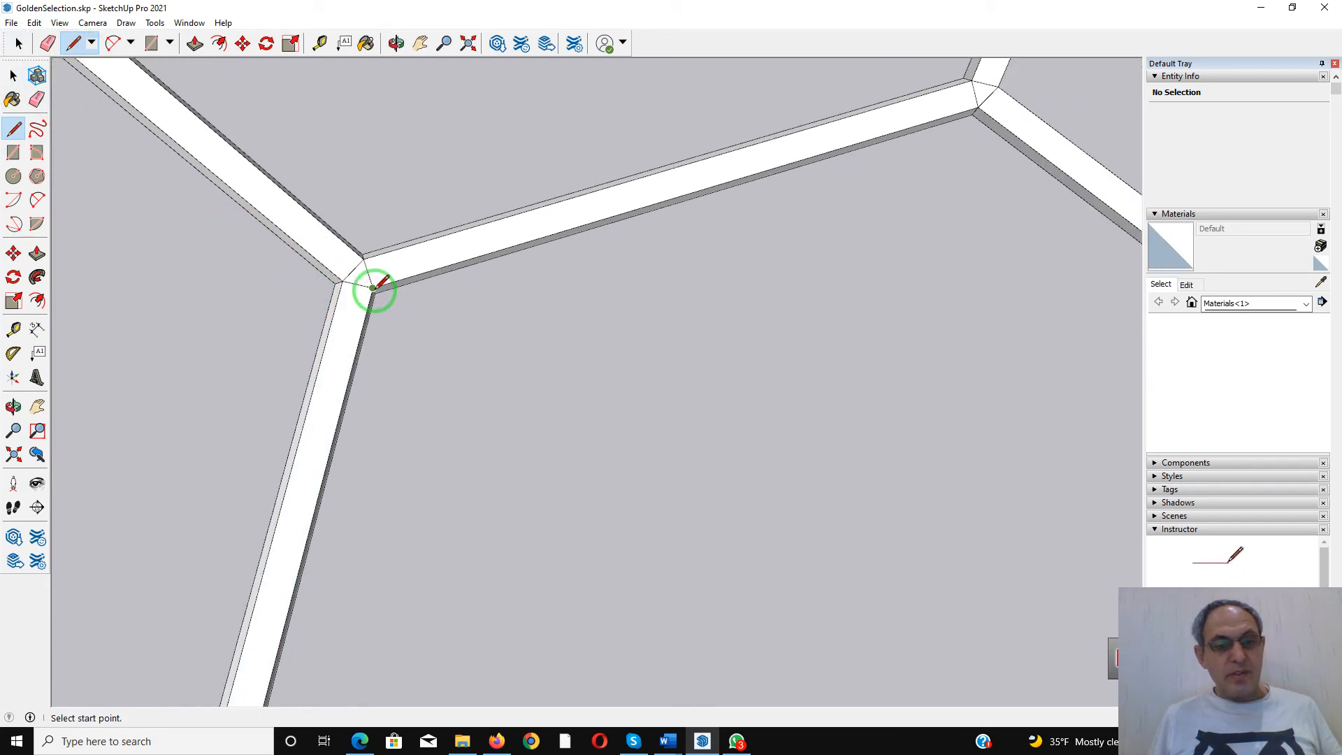
pyautogui.scroll(-6, 377, 286)
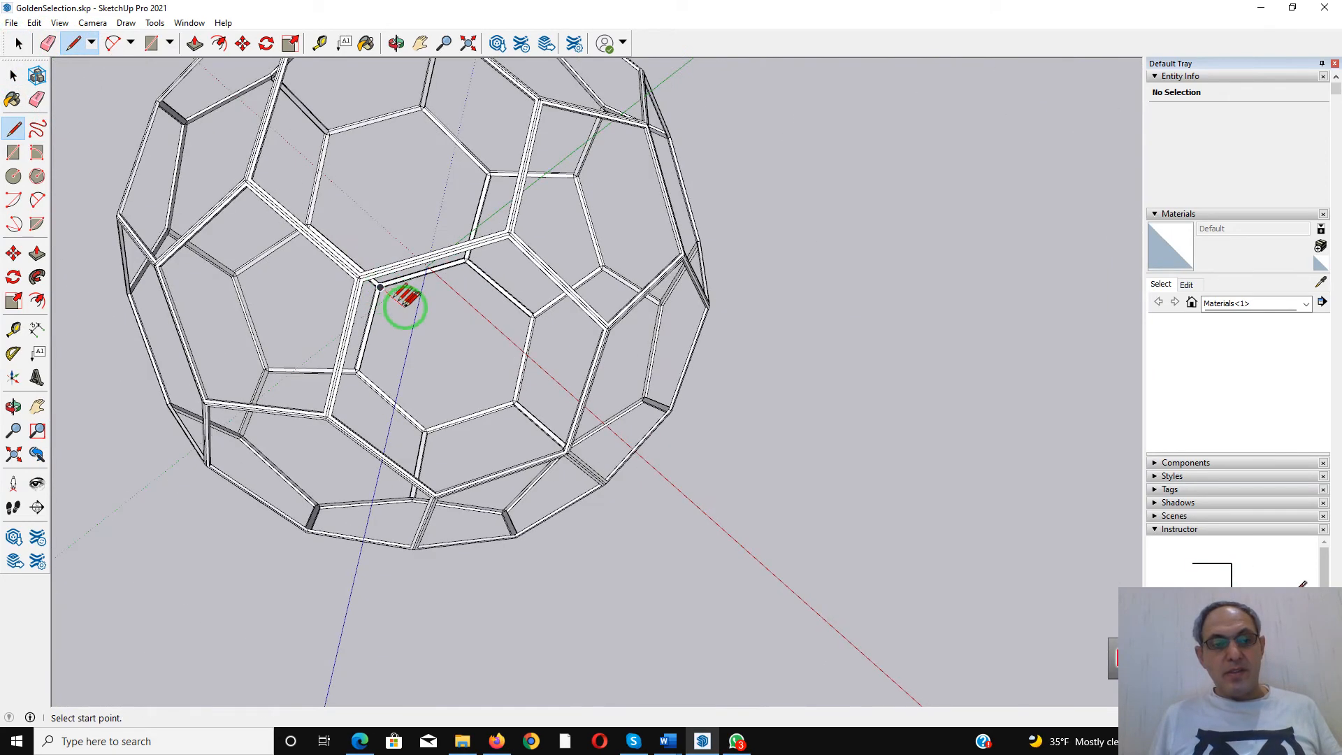
pyautogui.moveTo(398, 303); pyautogui.dragTo(593, 569, button='middle')
pyautogui.scroll(6, 390, 240)
pyautogui.press('l')
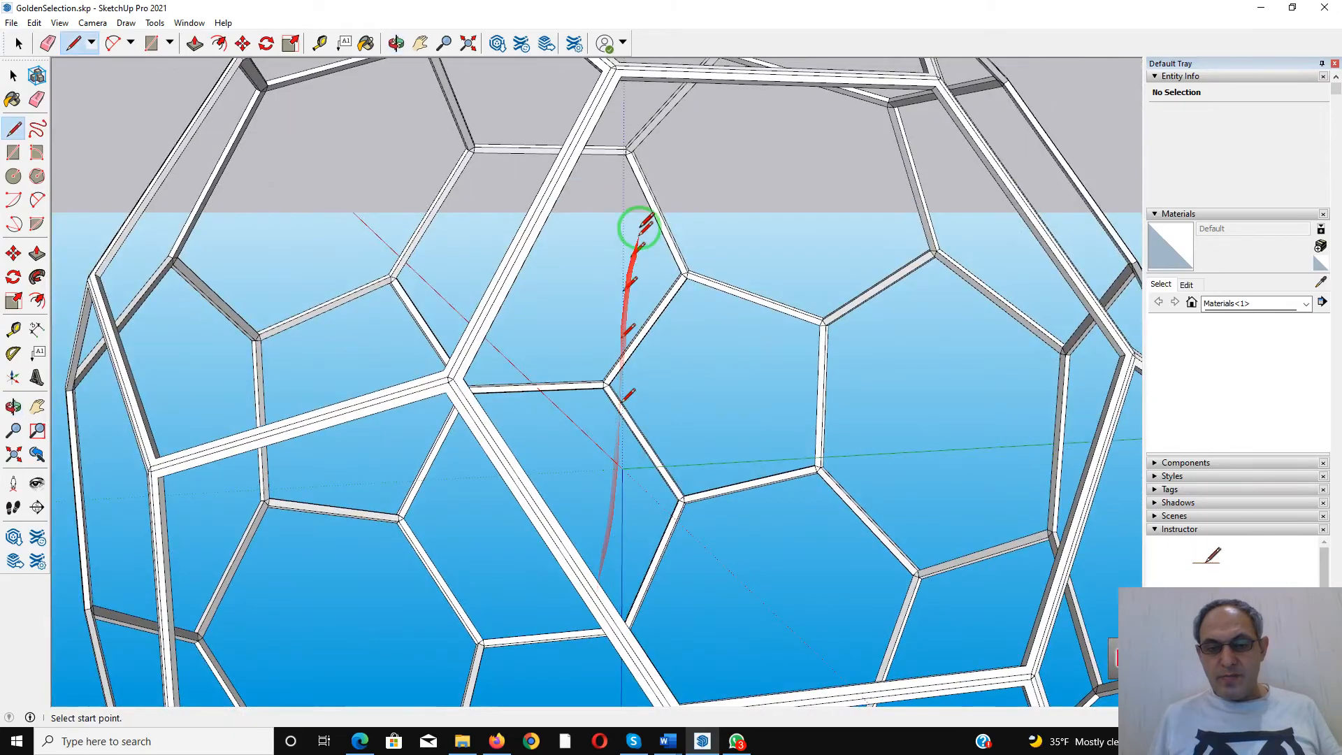
pyautogui.moveTo(630, 225); pyautogui.dragTo(240, 51, button='middle')
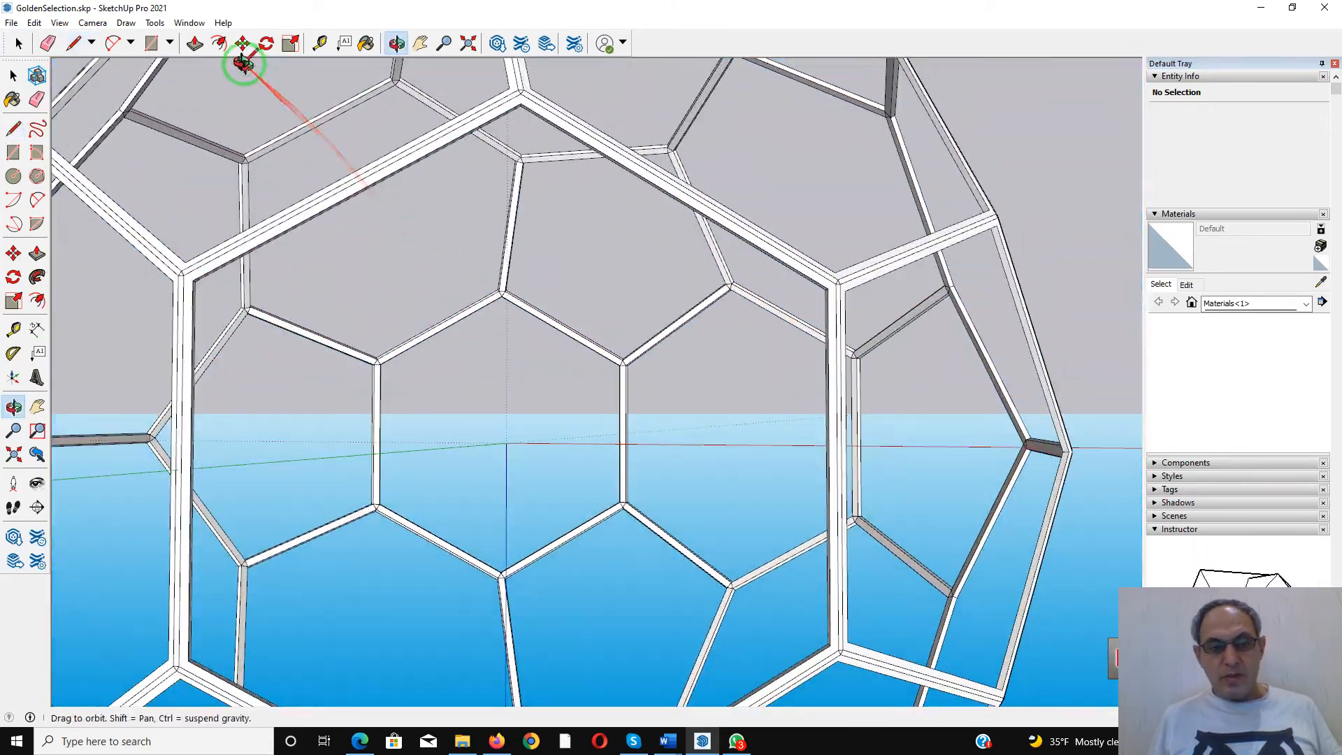
pyautogui.moveTo(509, 399); pyautogui.dragTo(135, 140, button='middle')
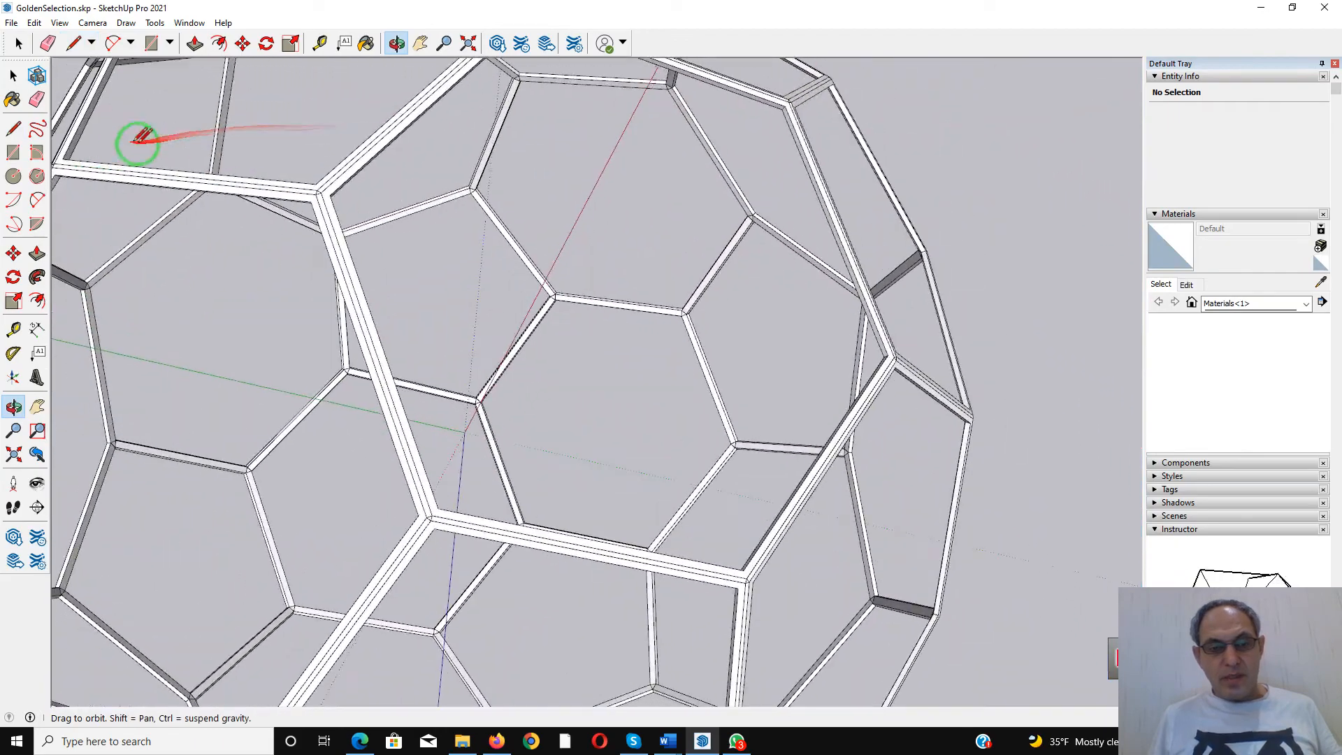
pyautogui.moveTo(644, 237); pyautogui.dragTo(478, 278, button='middle')
pyautogui.scroll(-3, 479, 278)
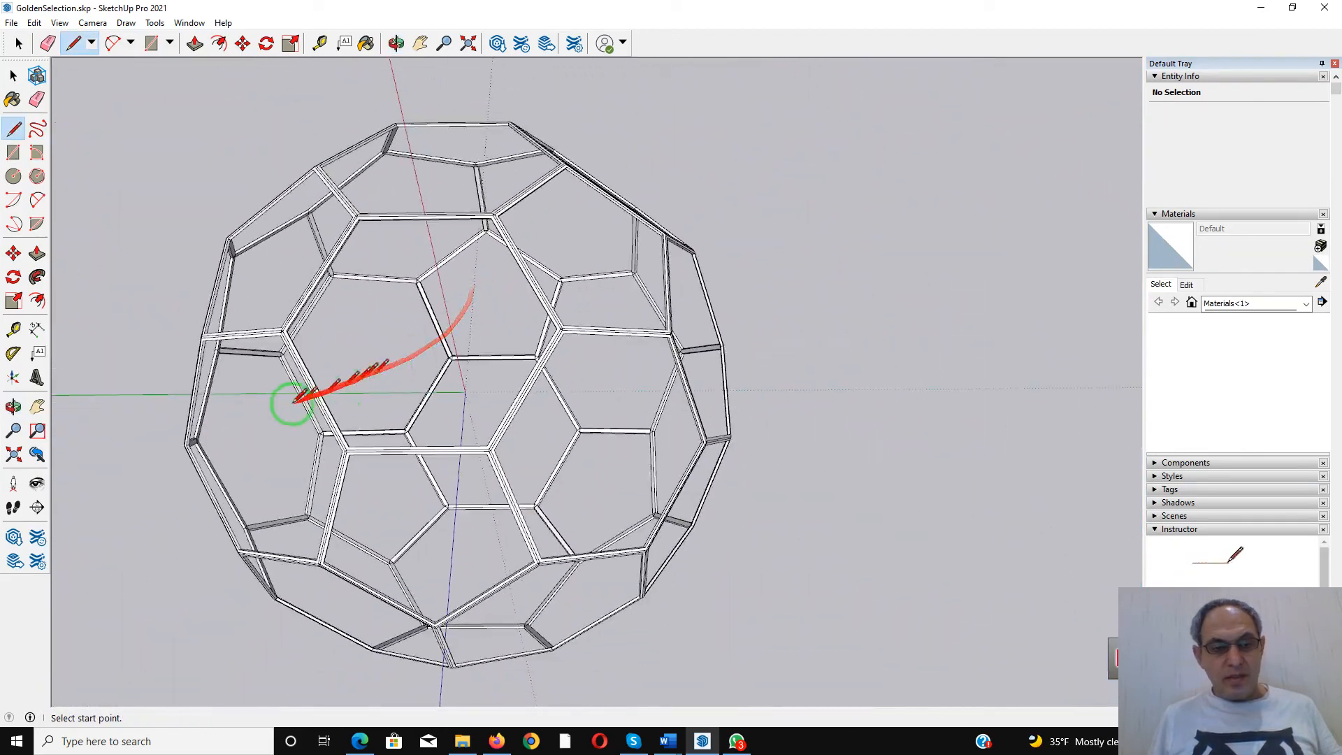
pyautogui.scroll(5, 291, 405)
pyautogui.moveTo(524, 321); pyautogui.dragTo(253, 419, button='middle')
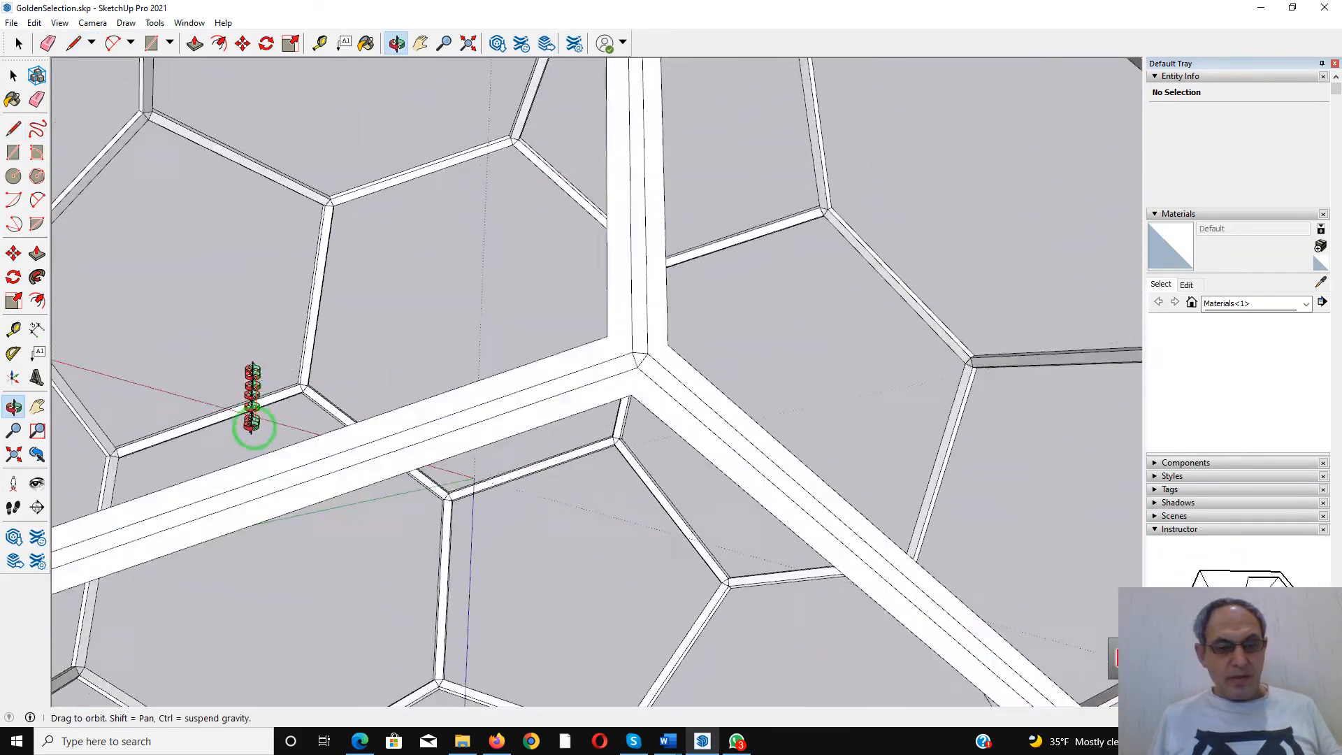
pyautogui.scroll(-5, 563, 216)
pyautogui.moveTo(563, 216); pyautogui.dragTo(623, 653, button='middle')
pyautogui.moveTo(609, 300); pyautogui.dragTo(1084, 300, button='middle')
pyautogui.moveTo(678, 405); pyautogui.dragTo(285, 119, button='middle')
pyautogui.scroll(4, 602, 261)
pyautogui.scroll(-4, 626, 247)
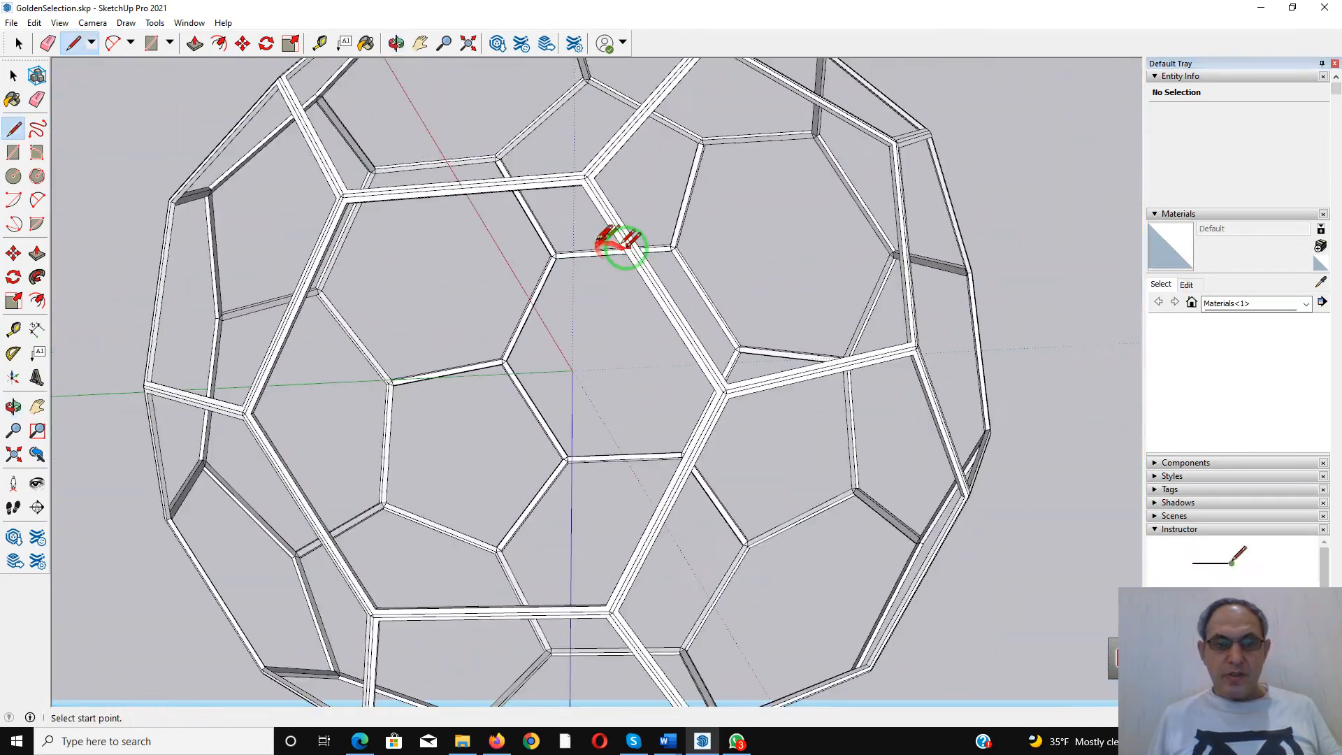
pyautogui.scroll(-5, 624, 246)
pyautogui.scroll(8, 622, 248)
pyautogui.moveTo(622, 248); pyautogui.dragTo(719, 245, button='middle')
pyautogui.scroll(-8, 716, 252)
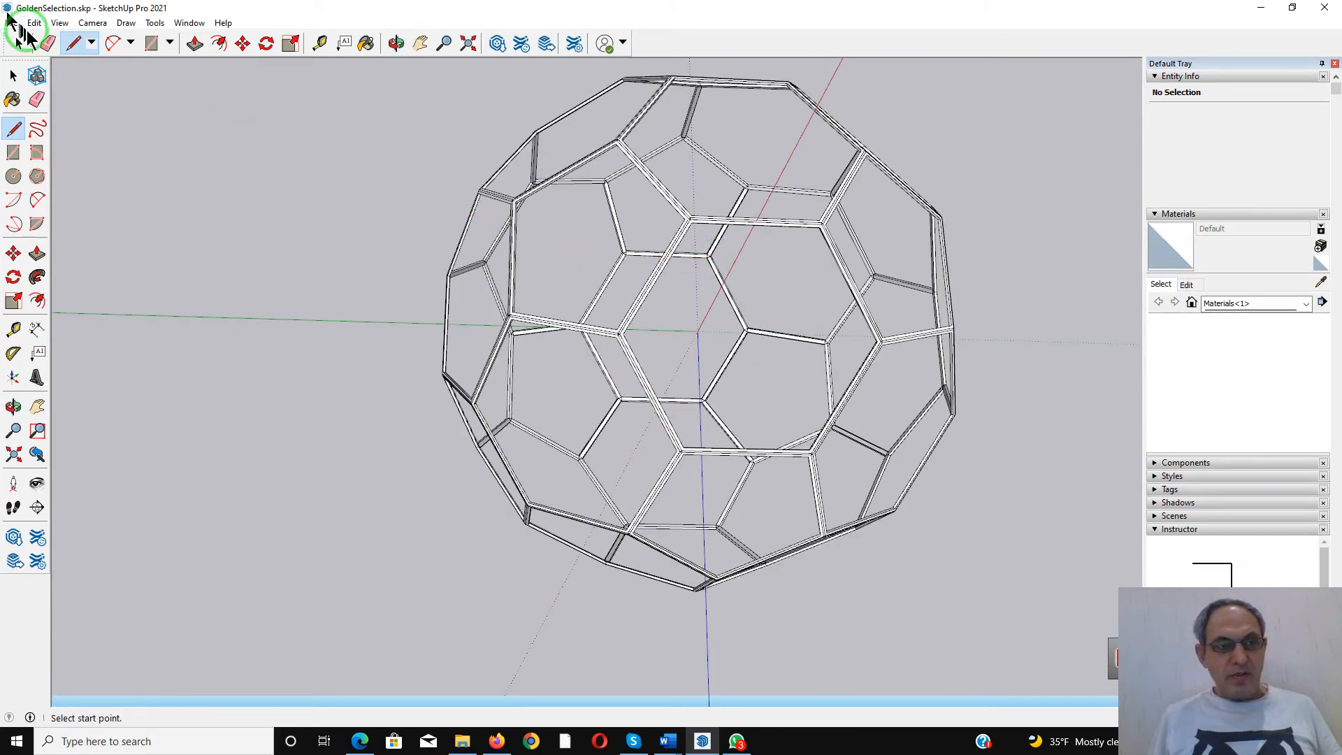
# Turn off the display of edges in the edge style so the frame shows only its faces
pyautogui.click(35, 25)
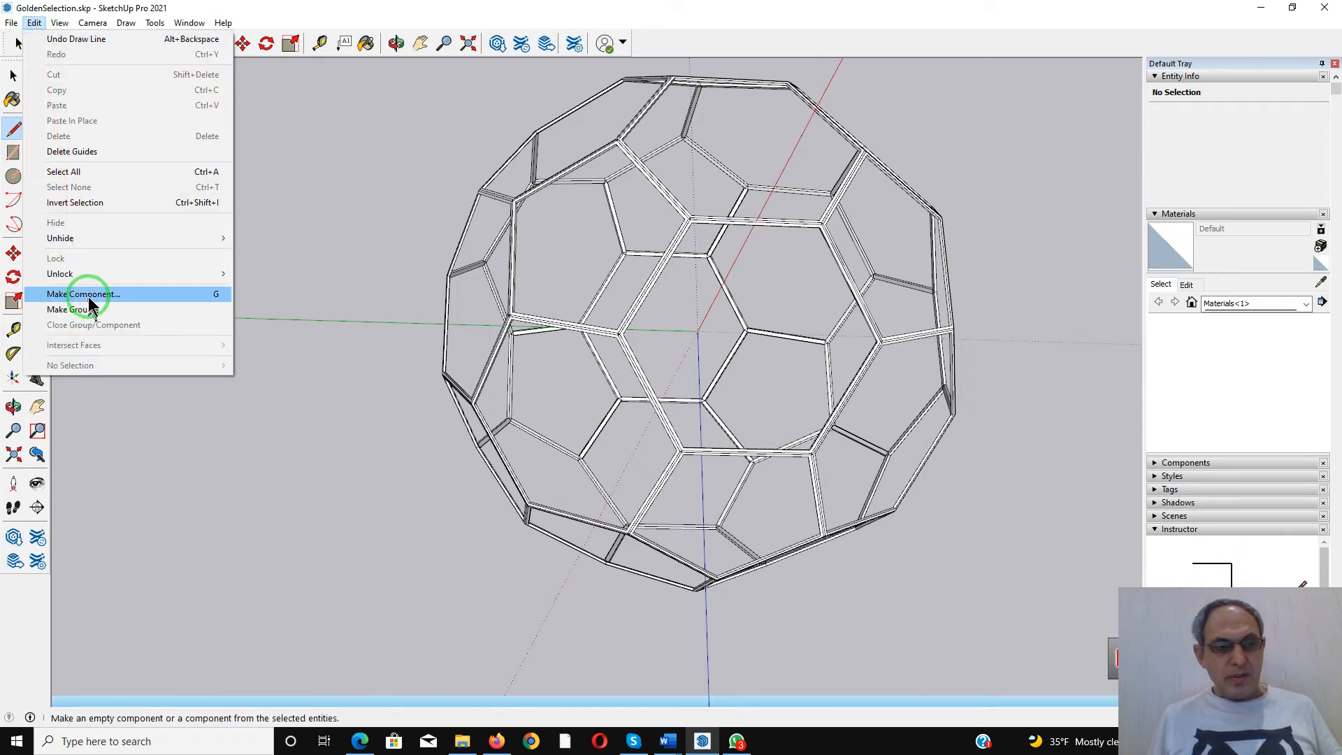
pyautogui.moveTo(59, 23)
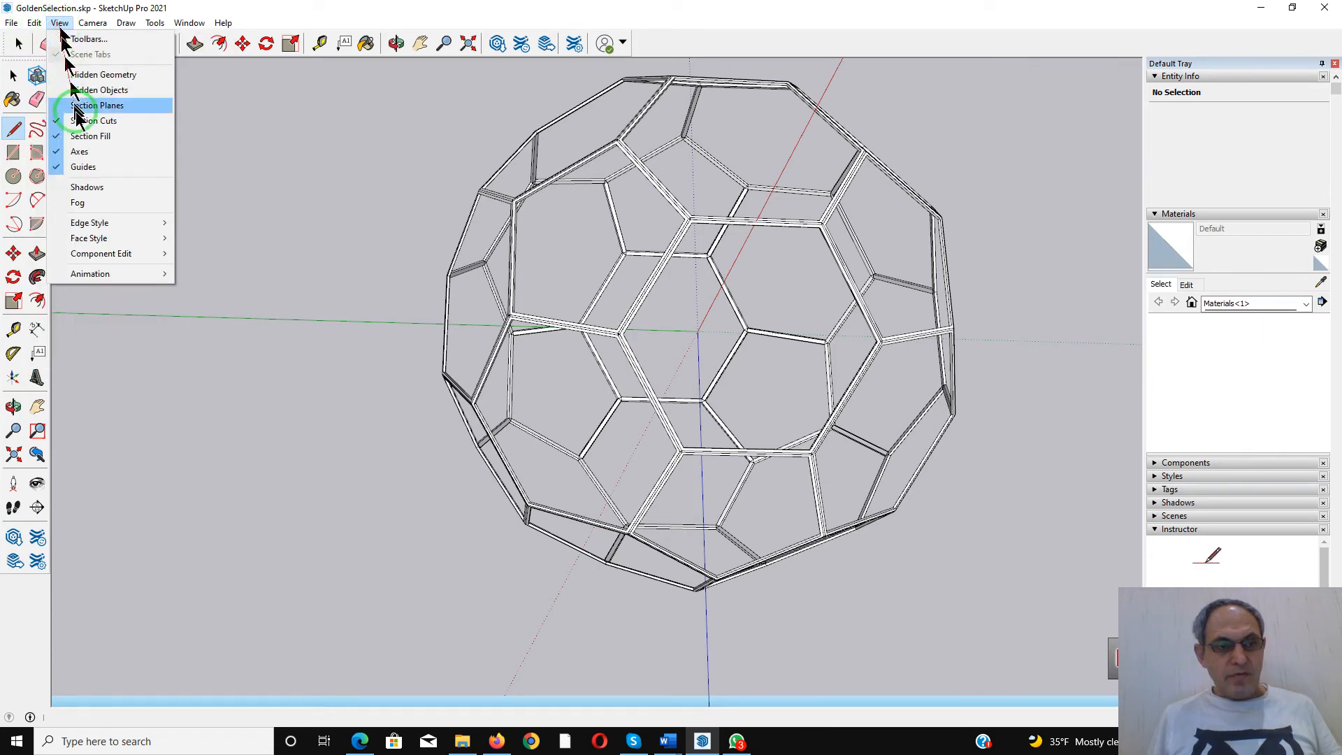
pyautogui.click(94, 223)
pyautogui.click(203, 222)
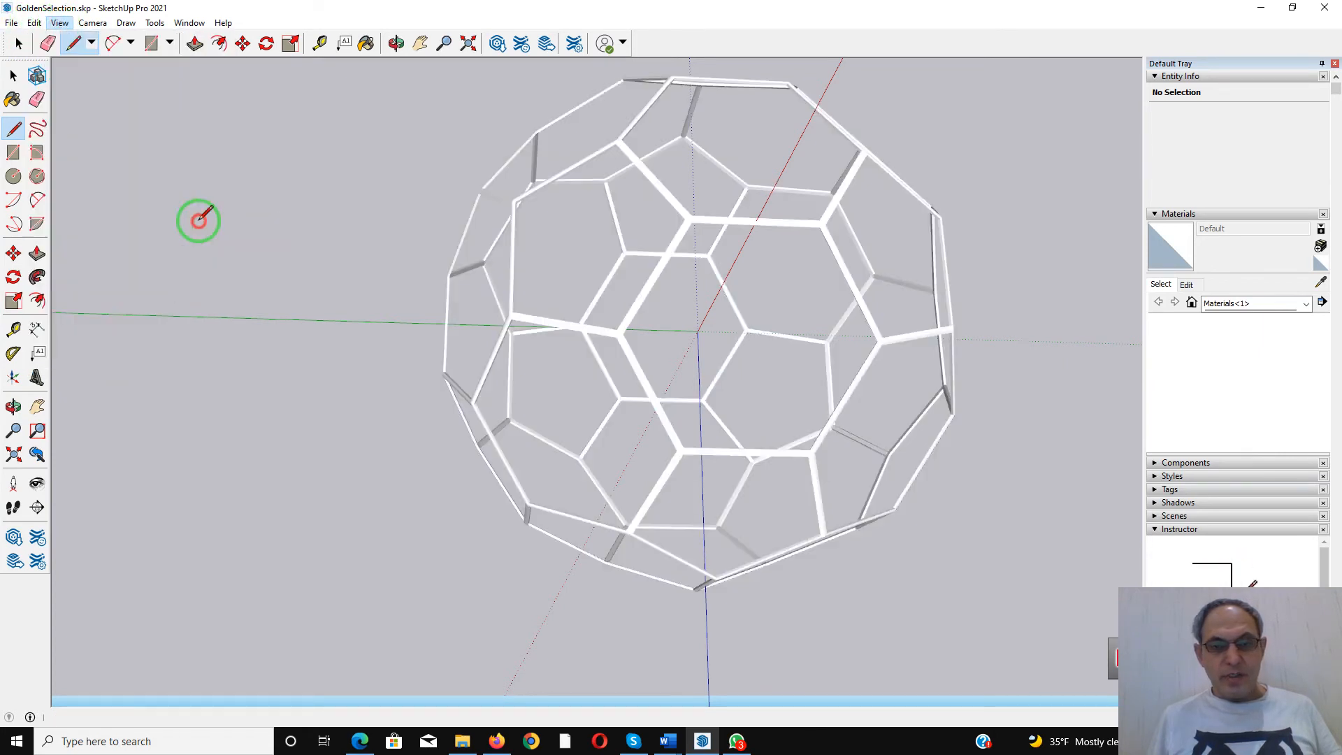
# Examine the edge-free frame's struts and joints close up, and its overall shape from several sides
pyautogui.scroll(3, 683, 295)
pyautogui.scroll(2, 683, 295)
pyautogui.moveTo(683, 294); pyautogui.dragTo(93, 300, button='middle')
pyautogui.press('l')
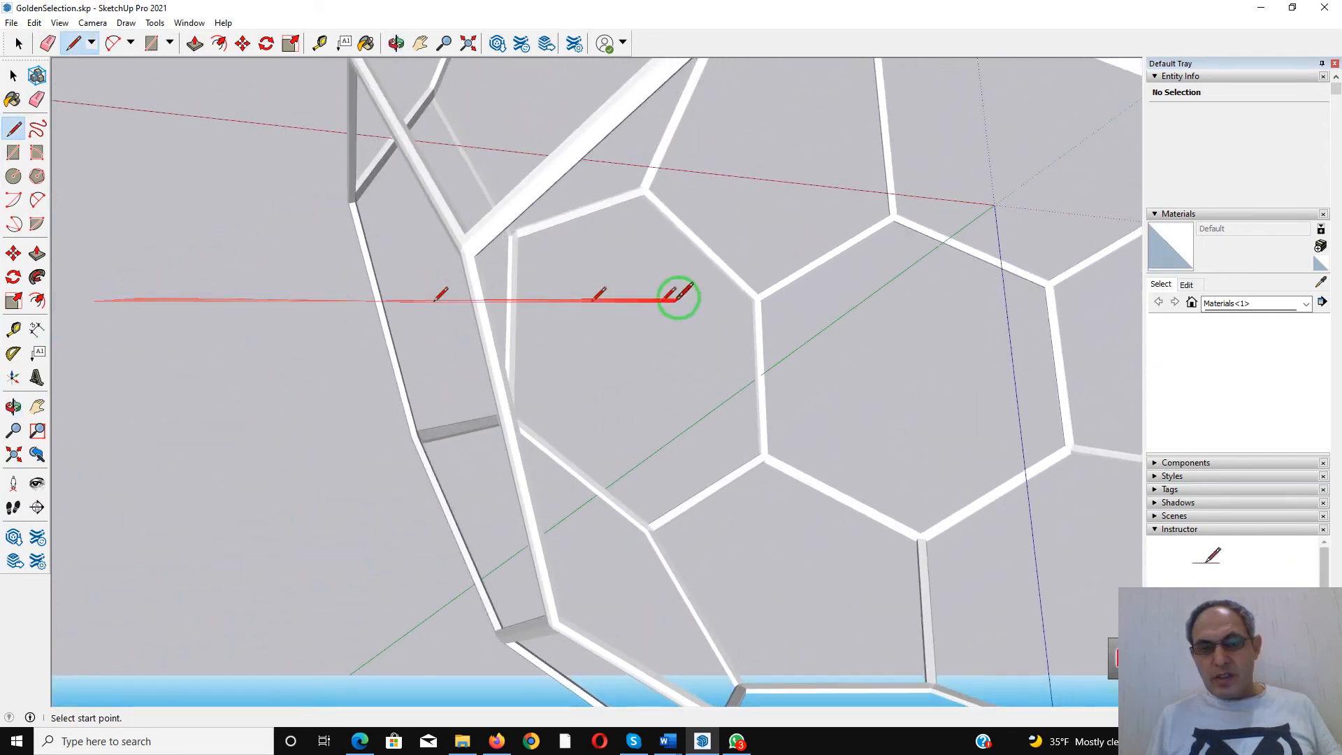
pyautogui.scroll(5, 608, 179)
pyautogui.scroll(2, 662, 215)
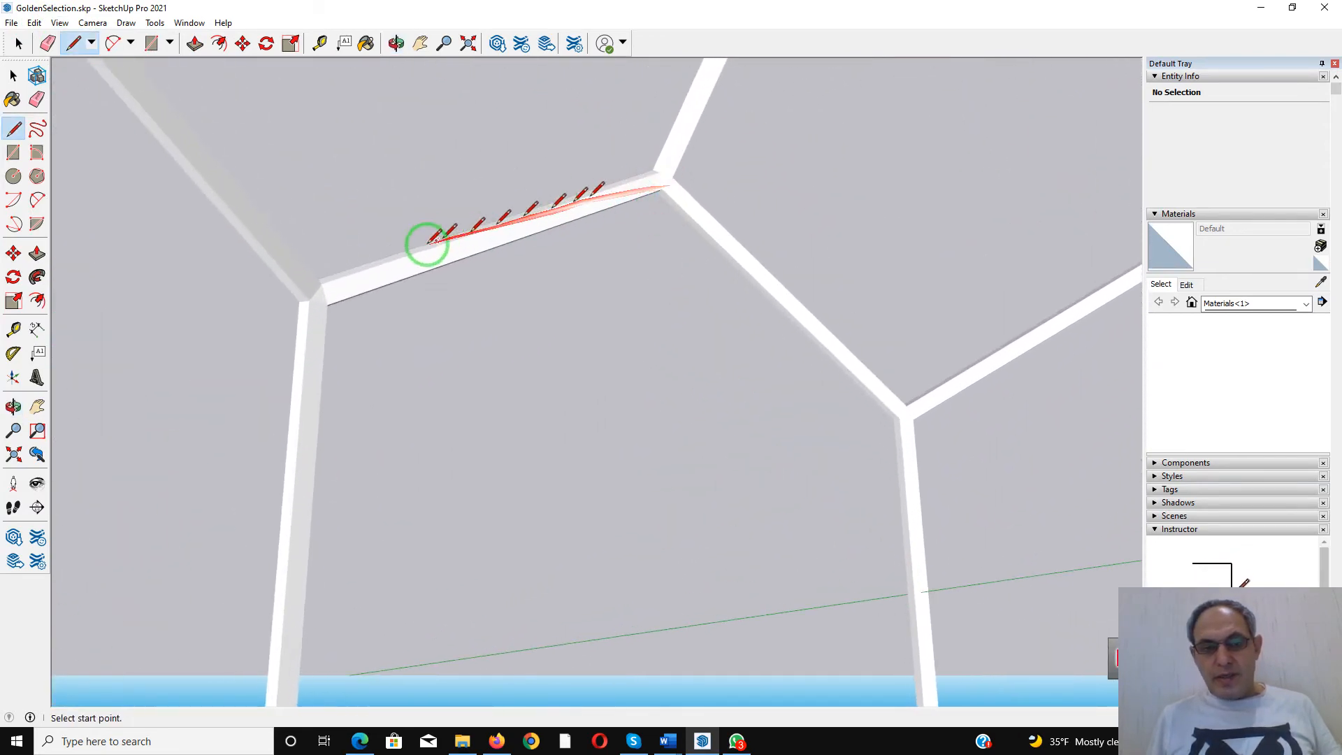
pyautogui.moveTo(377, 311); pyautogui.dragTo(1302, 260, button='middle')
pyautogui.scroll(-6, 817, 294)
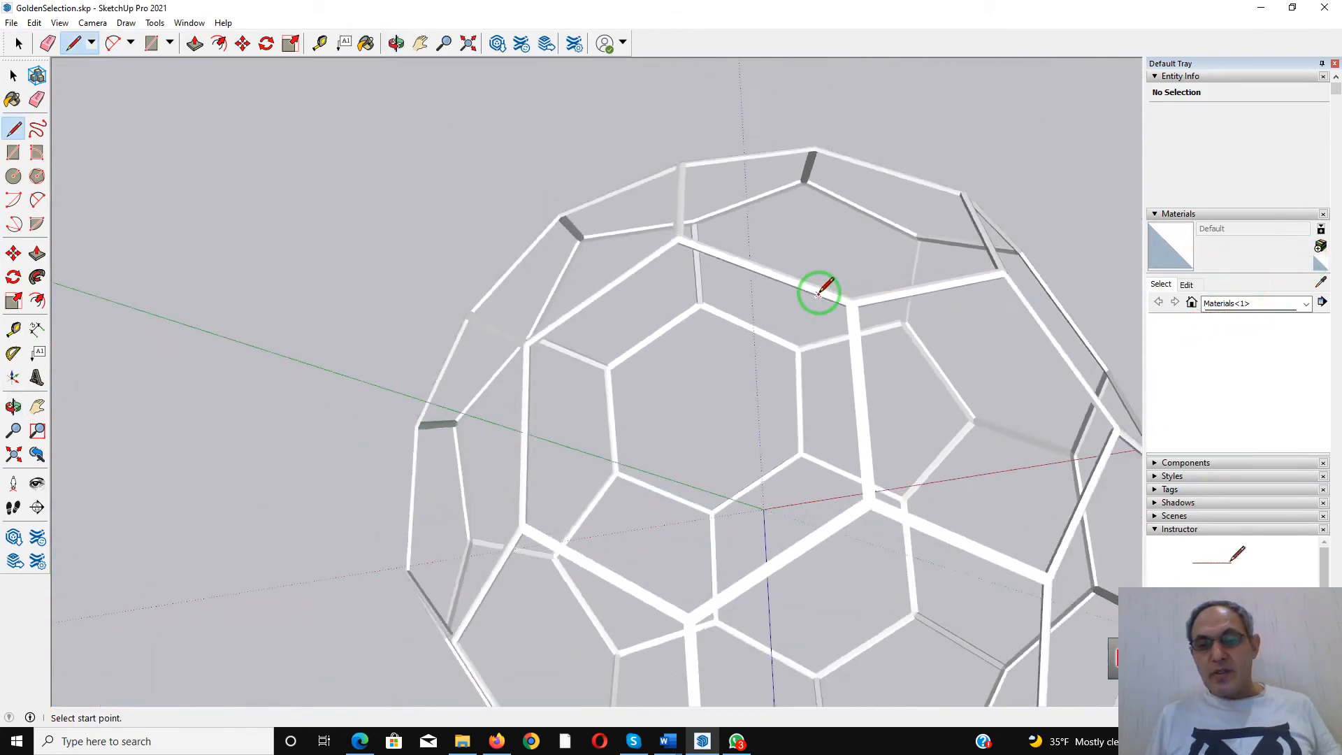
pyautogui.moveTo(804, 300); pyautogui.dragTo(1097, 429, button='middle')
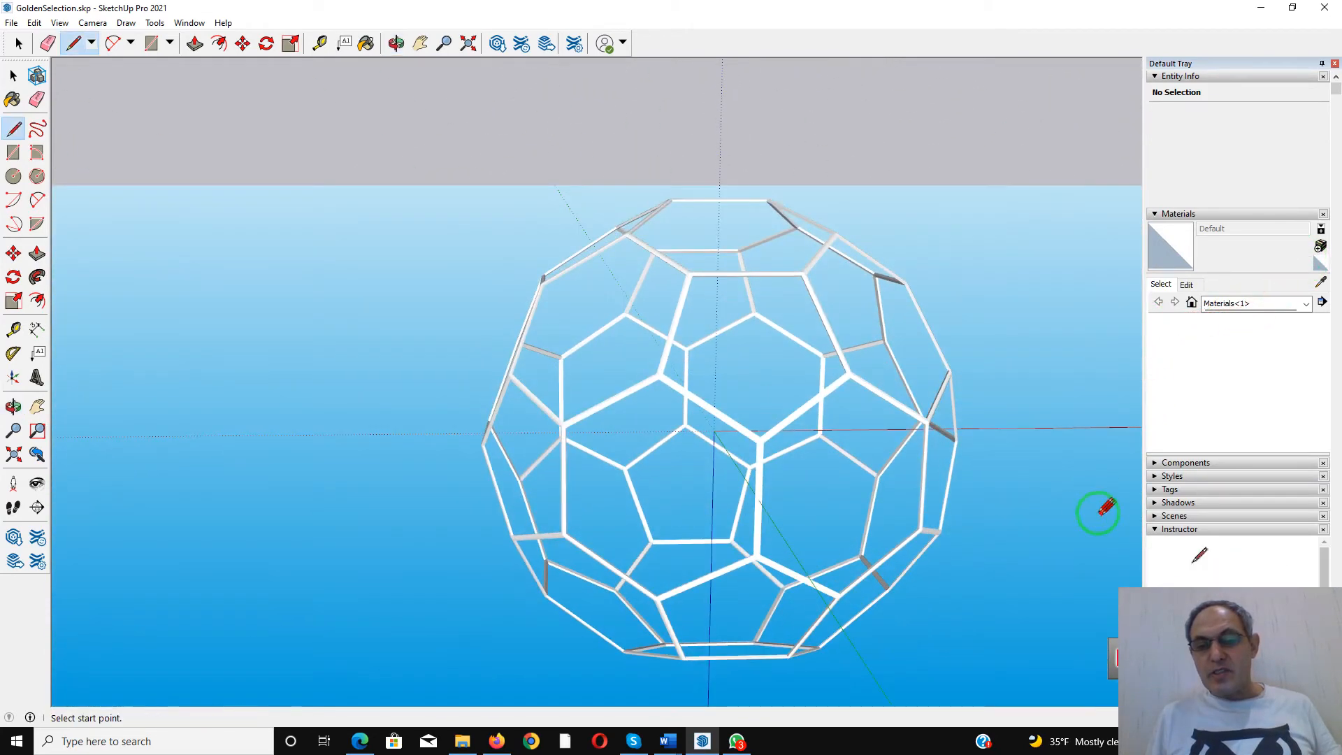
pyautogui.scroll(5, 888, 439)
pyautogui.moveTo(745, 297); pyautogui.dragTo(633, 372, button='middle')
pyautogui.scroll(-5, 727, 428)
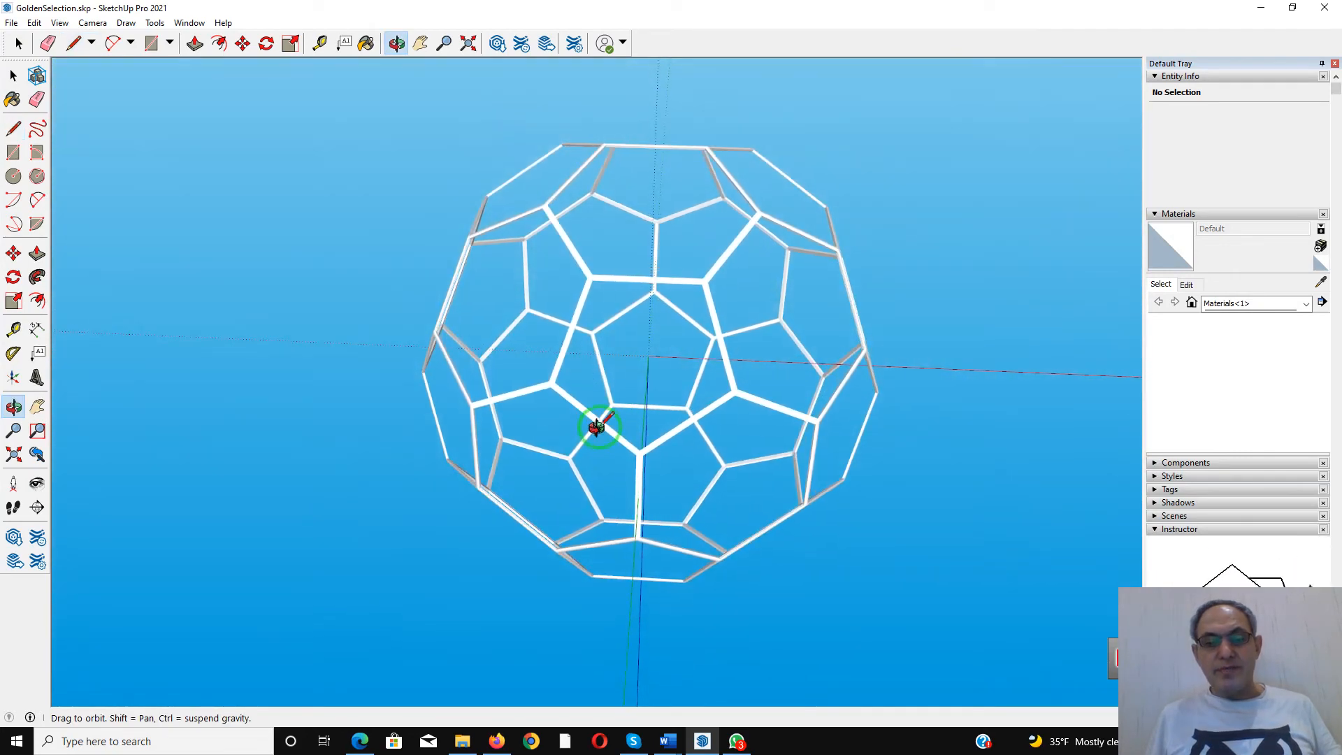
pyautogui.moveTo(597, 426)
pyautogui.mouseDown(button='middle')
pyautogui.moveTo(590, 455)
pyautogui.moveTo(608, 384)
pyautogui.moveTo(608, 405)
pyautogui.moveTo(589, 7)
pyautogui.mouseUp(button='middle')
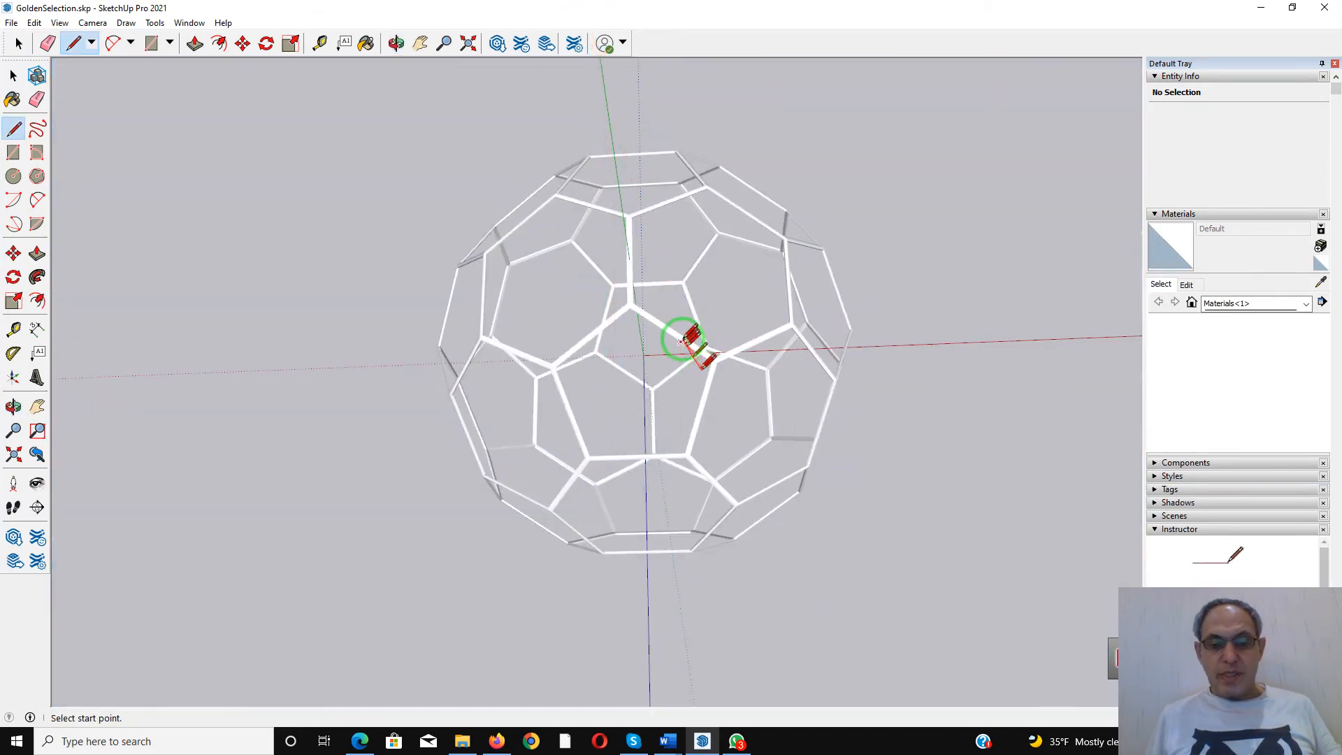
pyautogui.moveTo(682, 341); pyautogui.dragTo(678, 299, button='middle')
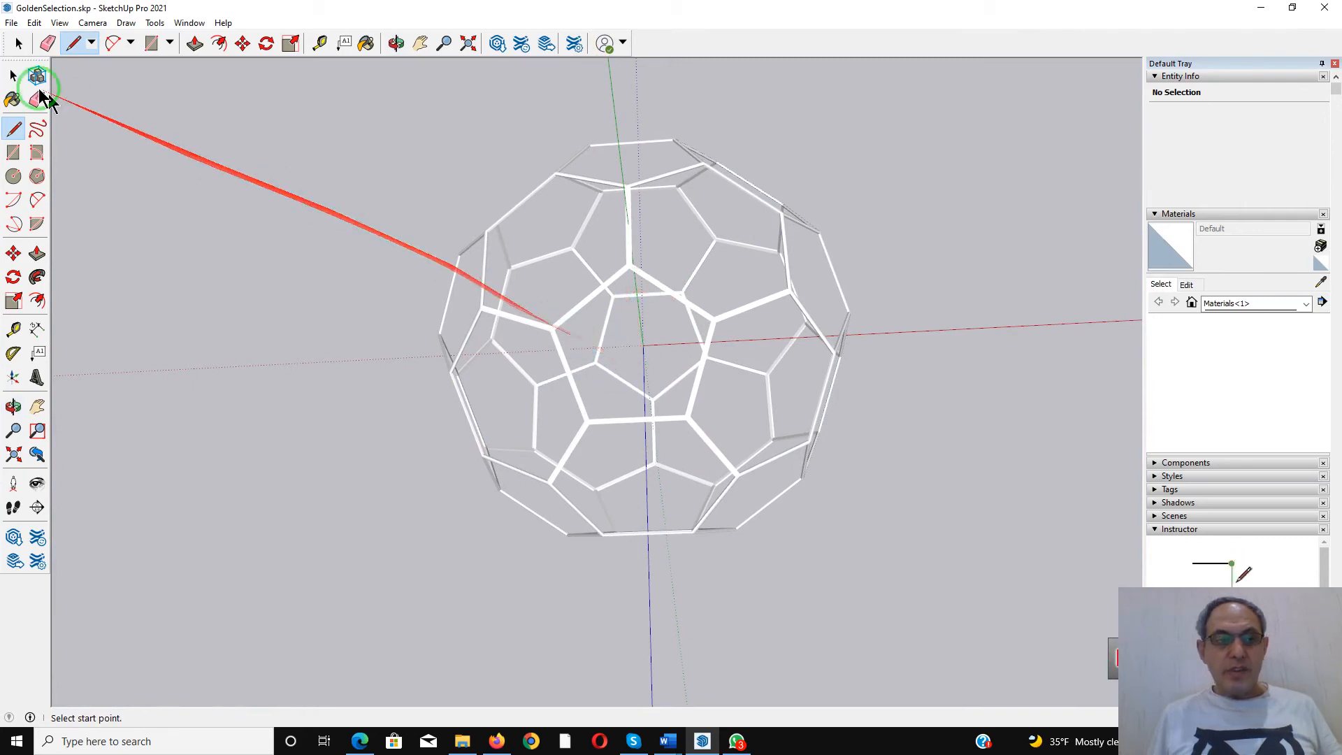
# Examine the finished frame as a whole while turning it around to an upright side view above the horizon
pyautogui.scroll(3, 570, 344)
pyautogui.moveTo(570, 344); pyautogui.dragTo(60, 245, button='middle')
pyautogui.scroll(-3, 465, 262)
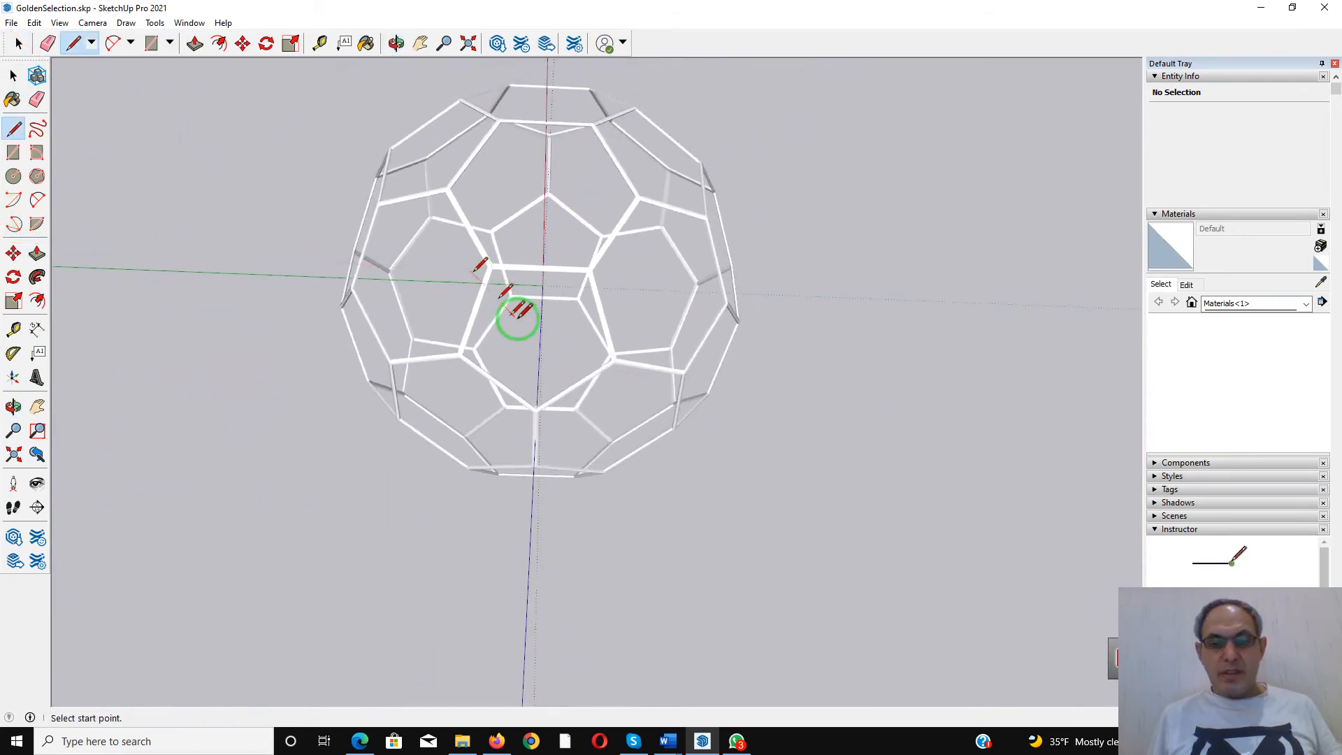
pyautogui.moveTo(519, 318); pyautogui.dragTo(476, 11, button='middle')
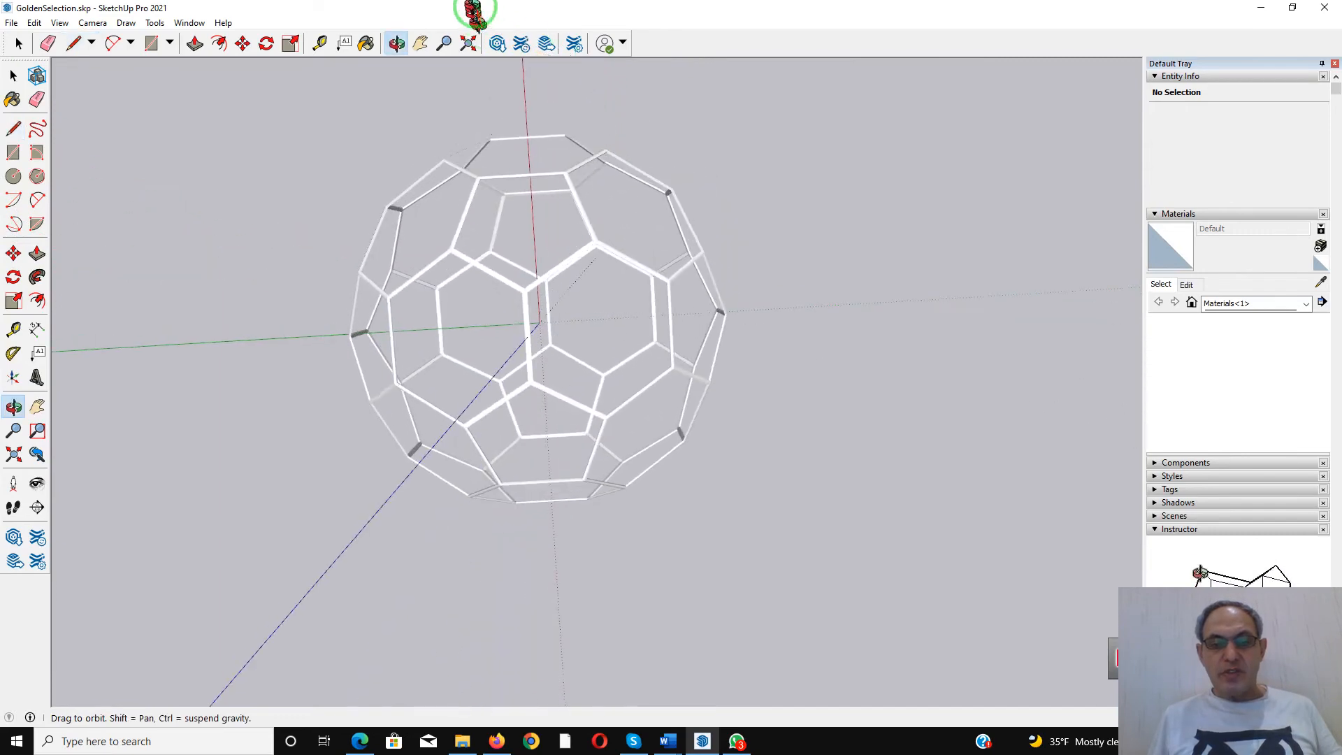
pyautogui.moveTo(531, 315); pyautogui.dragTo(578, 24, button='middle')
pyautogui.moveTo(501, 372); pyautogui.dragTo(500, 111, button='middle')
pyautogui.moveTo(494, 180); pyautogui.dragTo(854, 300, button='middle')
pyautogui.moveTo(395, 428); pyautogui.dragTo(790, 390, button='middle')
pyautogui.moveTo(338, 389); pyautogui.dragTo(720, 389, button='middle')
pyautogui.moveTo(521, 378); pyautogui.dragTo(558, 400, button='middle')
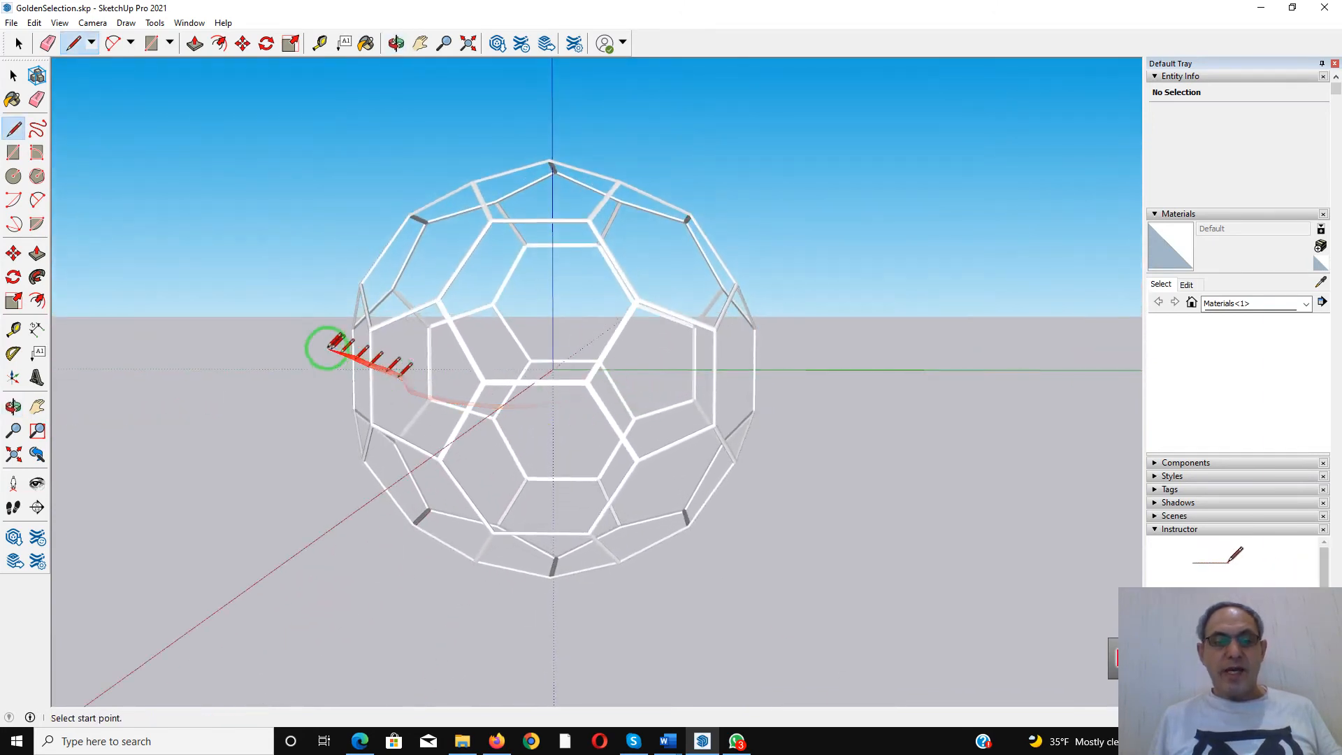
# Start a 3D model export of the frame and set its file type to VRML File (*.wrl)
pyautogui.click(13, 24)
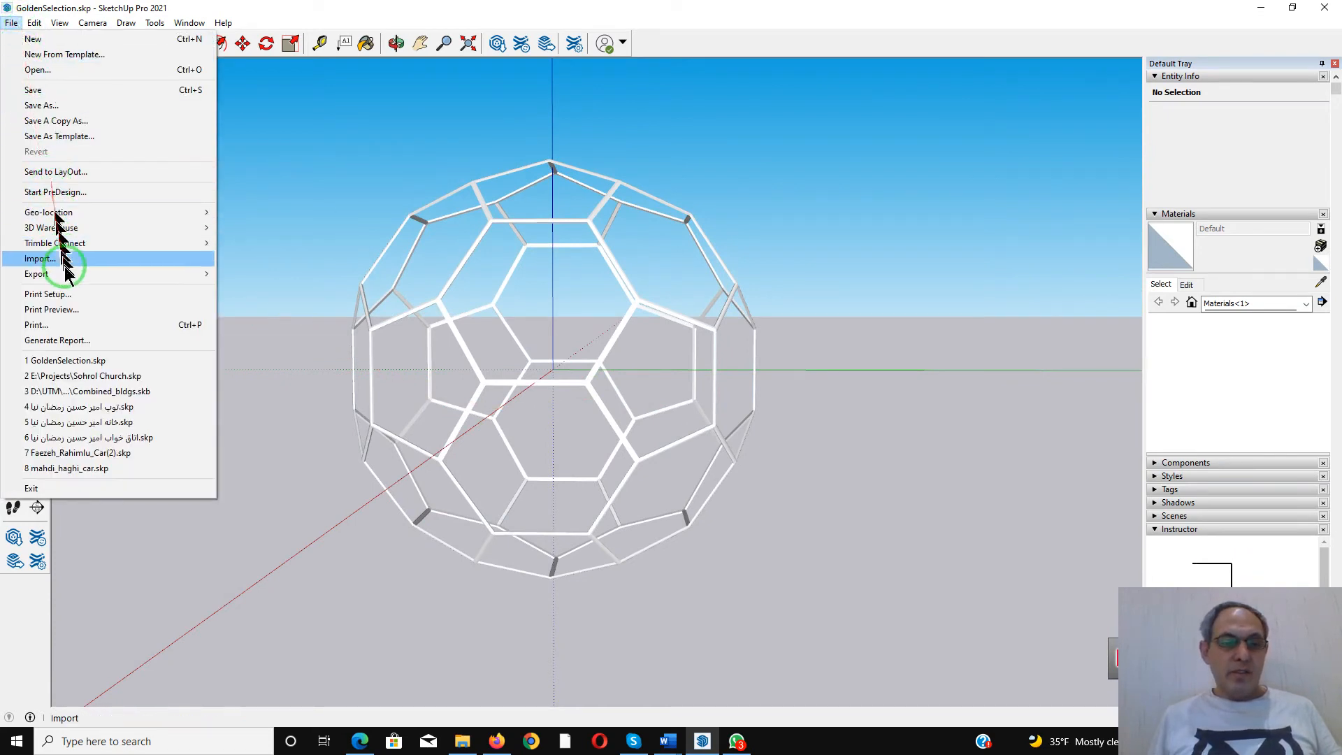
pyautogui.moveTo(75, 273)
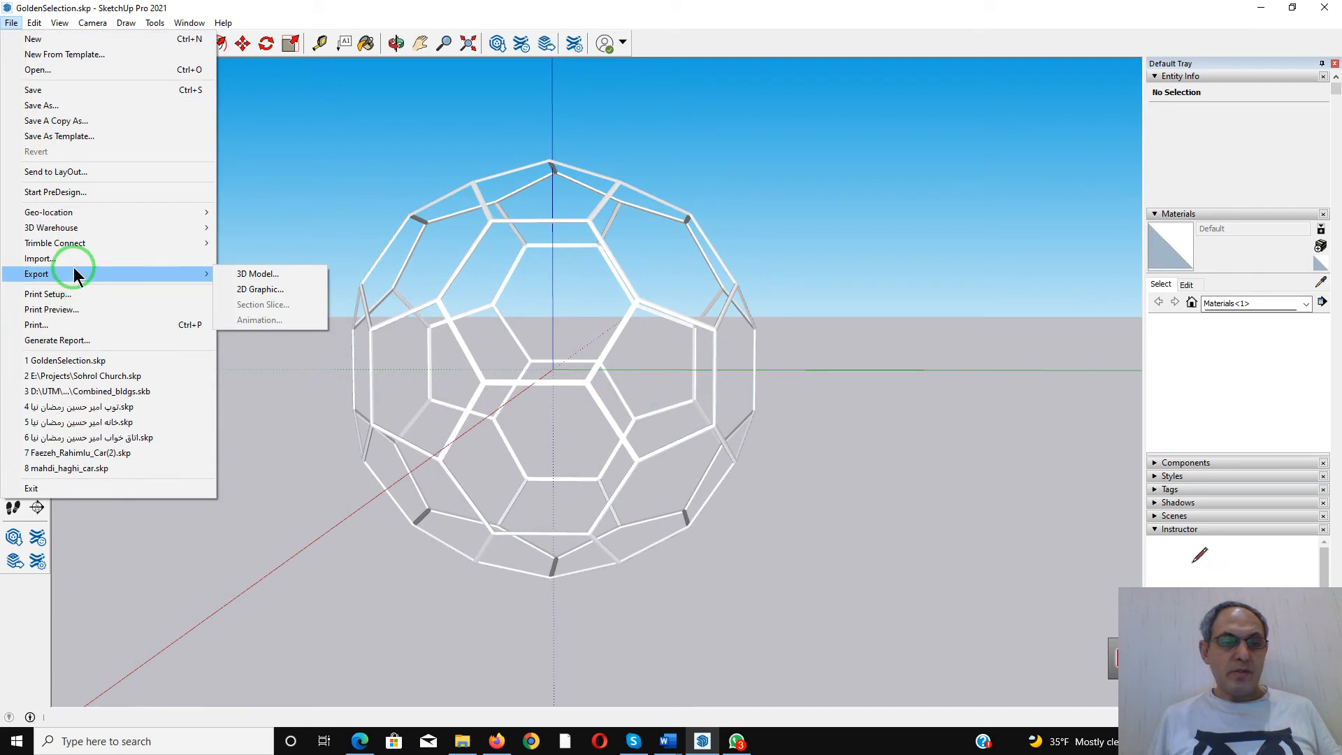
pyautogui.click(229, 276)
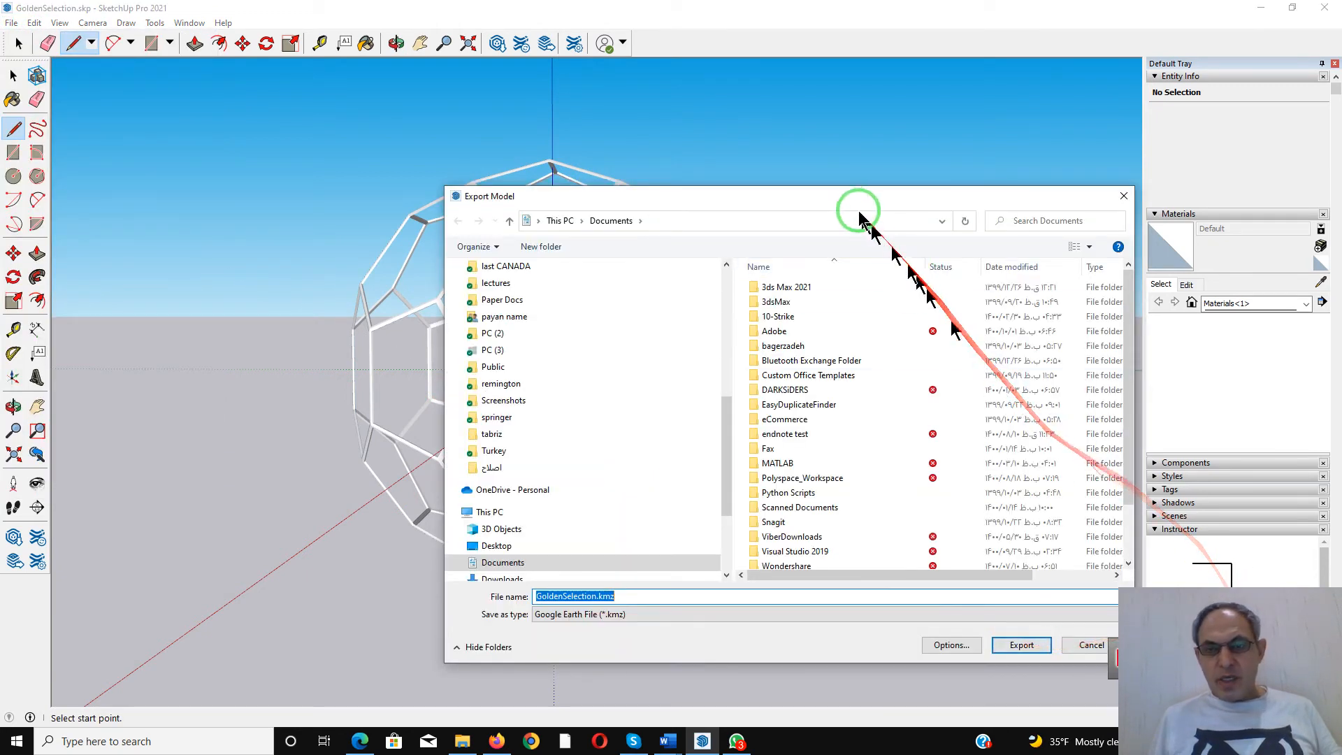
pyautogui.moveTo(854, 202); pyautogui.dragTo(479, 102)
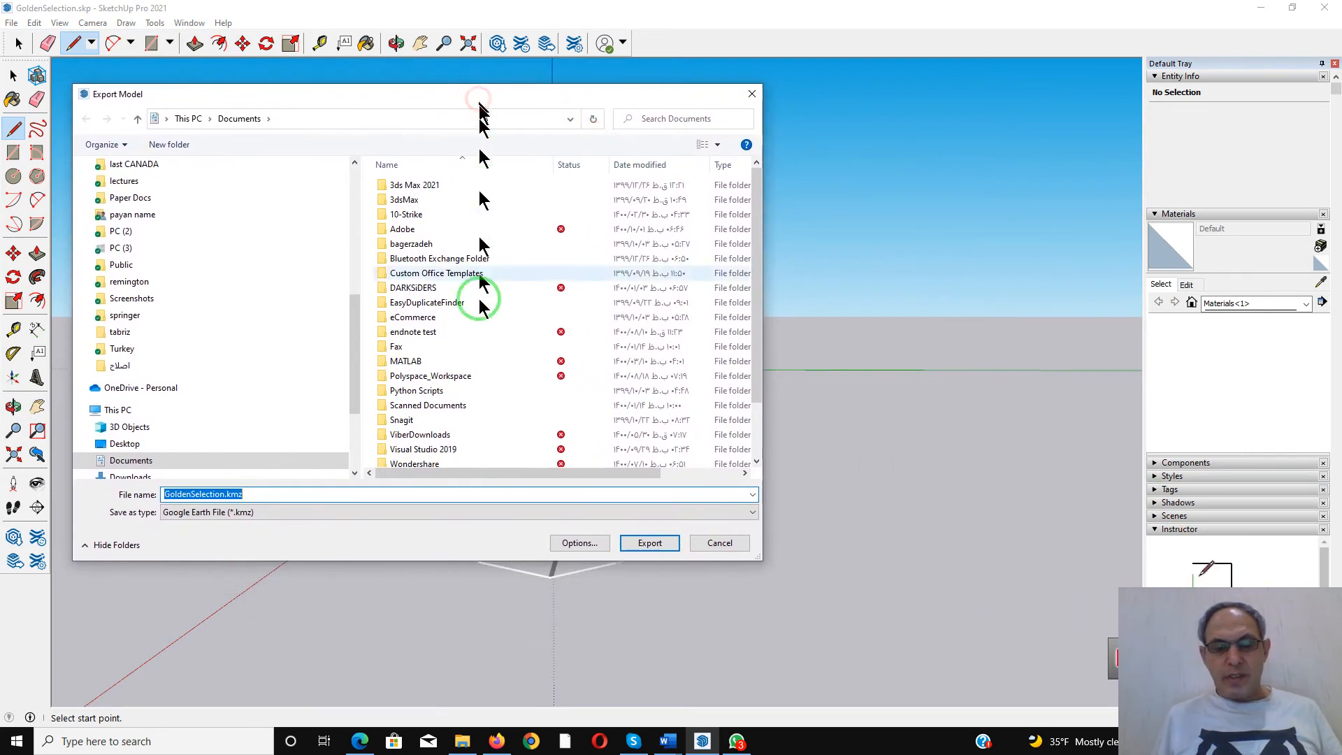
pyautogui.click(753, 512)
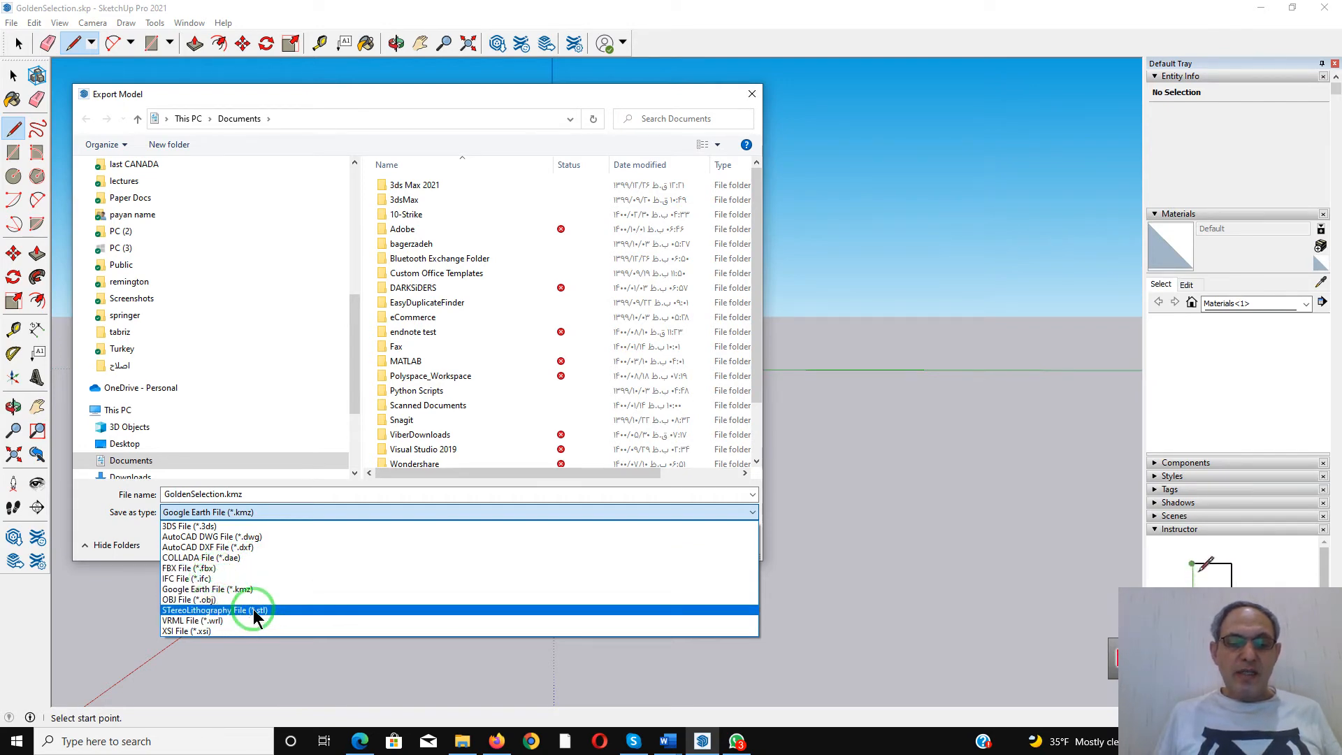
pyautogui.click(216, 621)
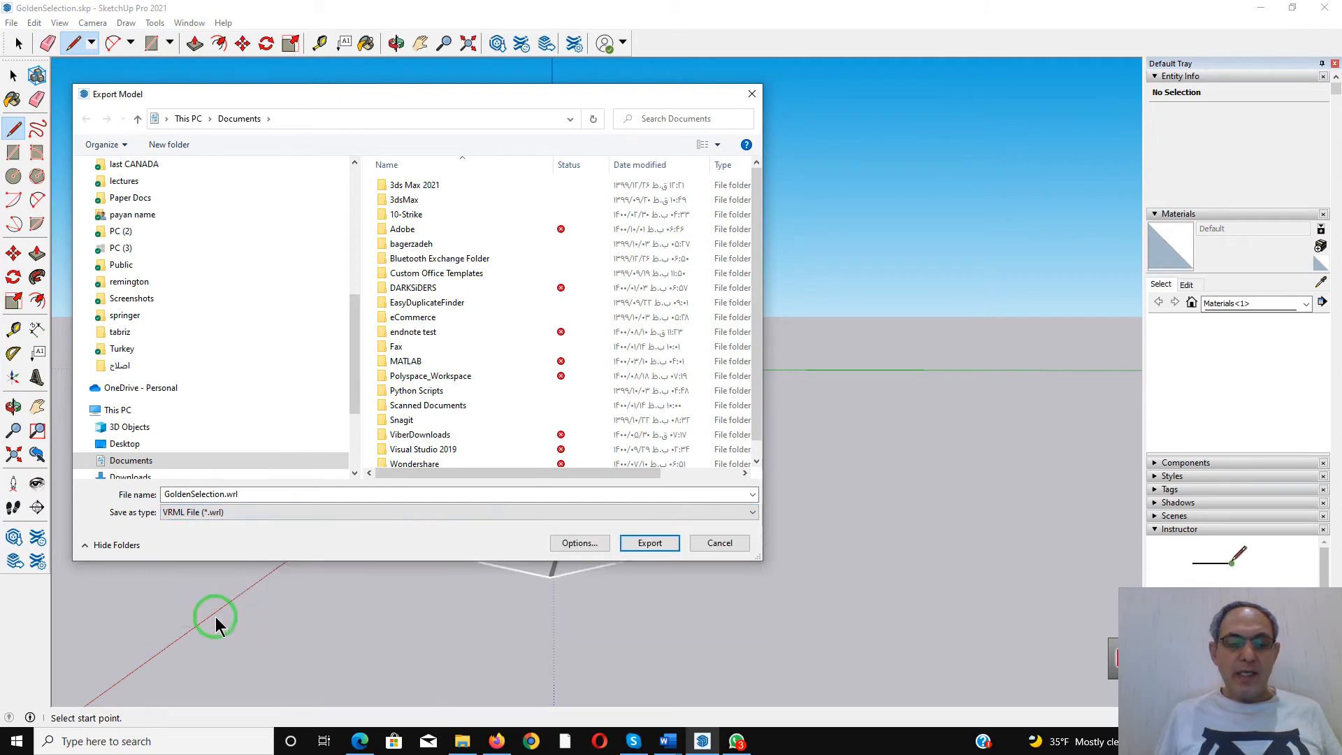
# Export the model to the Desktop folder as GoldenSelection.wrl and close the export results
pyautogui.click(184, 496)
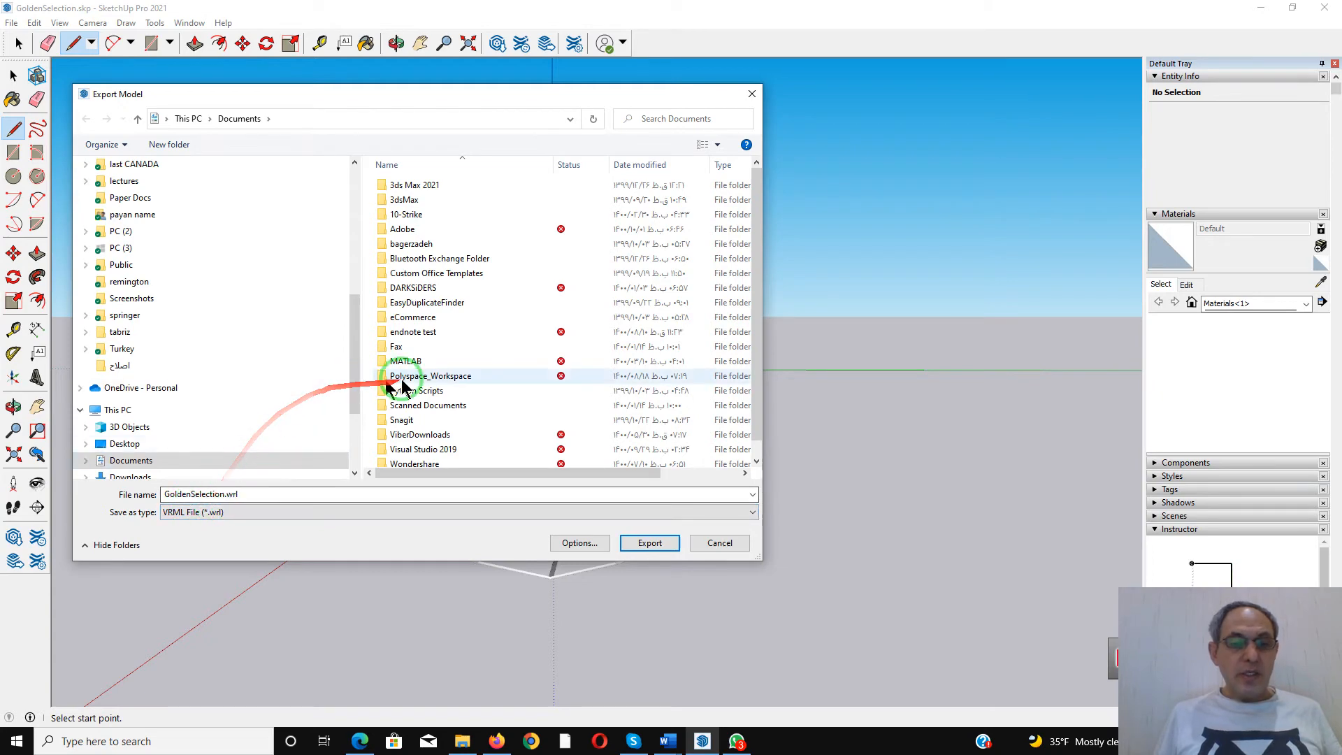
pyautogui.moveTo(354, 366); pyautogui.dragTo(349, 206)
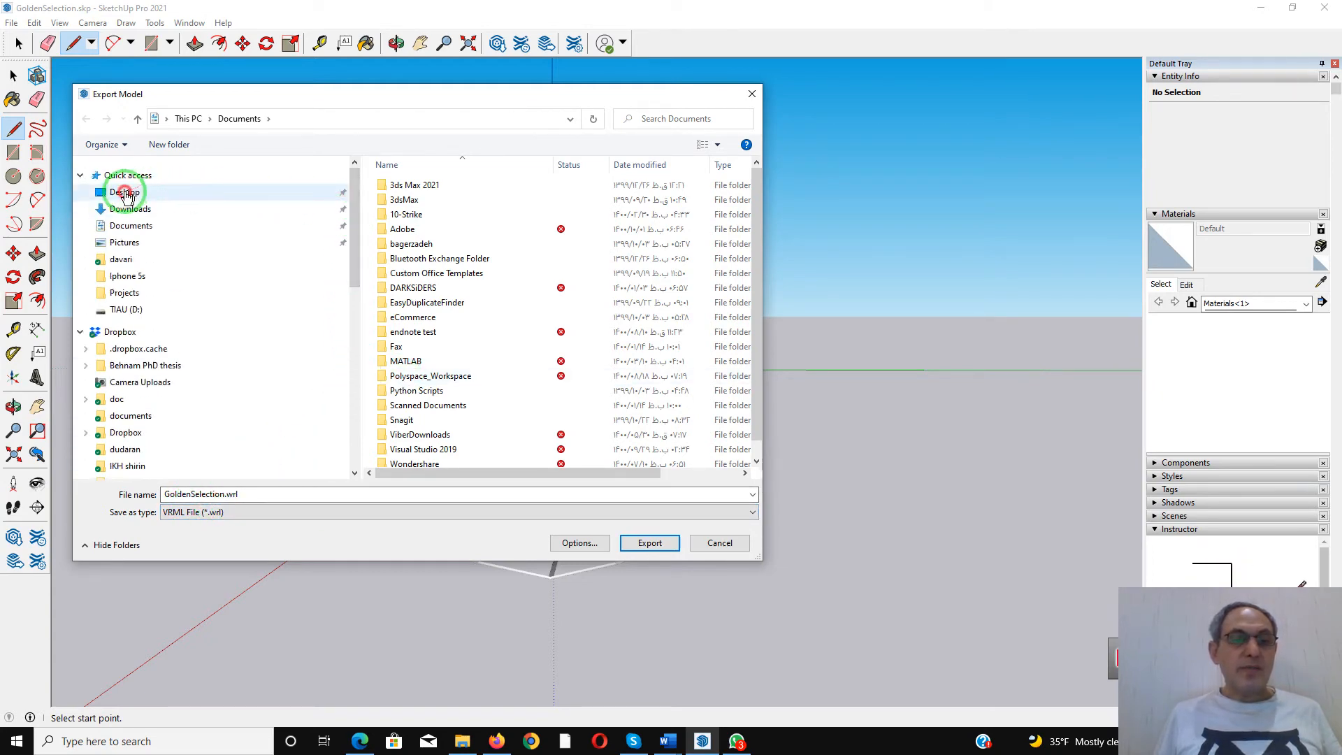
pyautogui.click(126, 193)
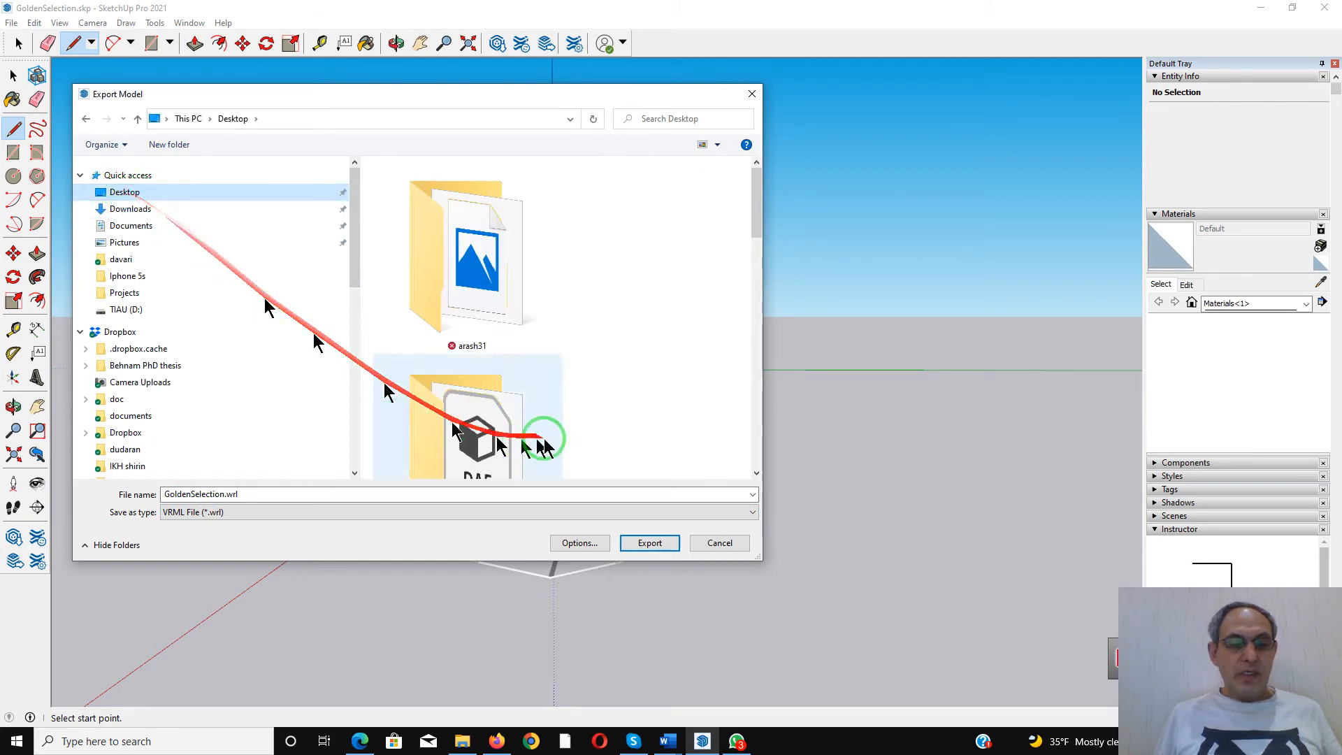
pyautogui.click(650, 543)
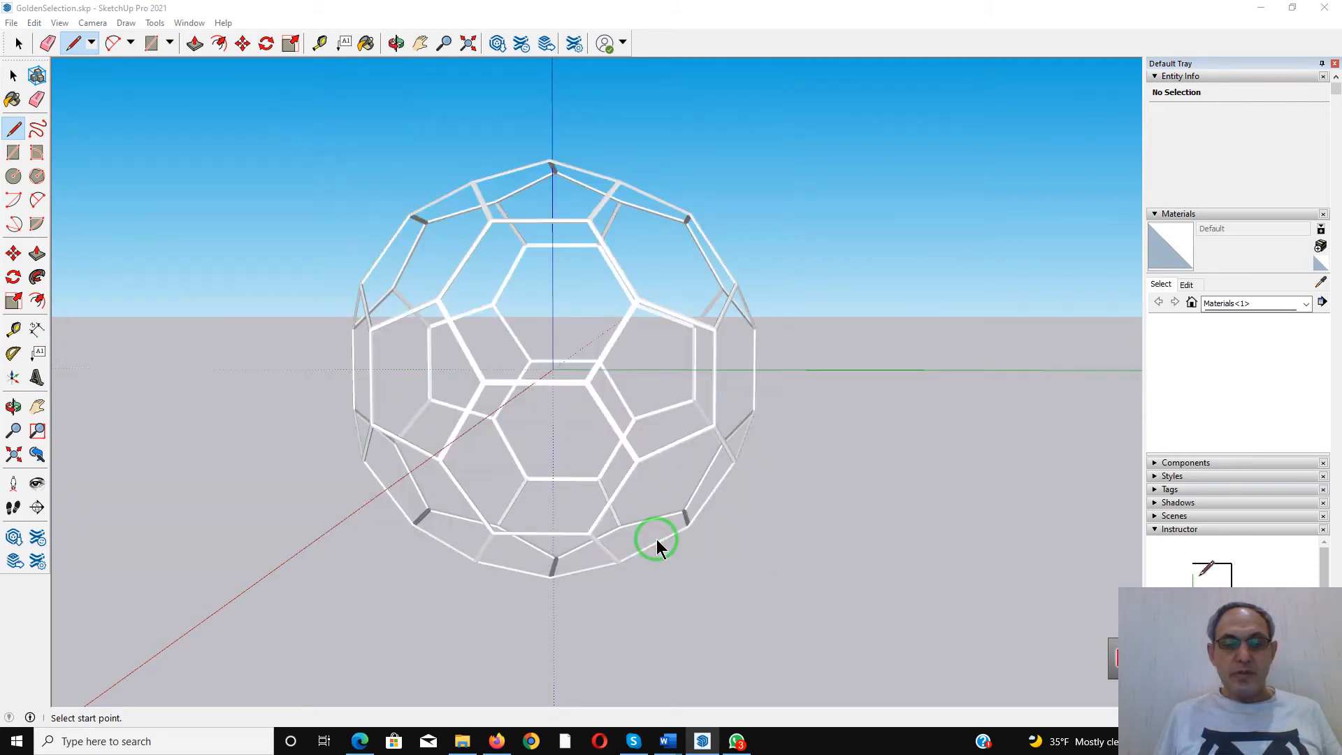
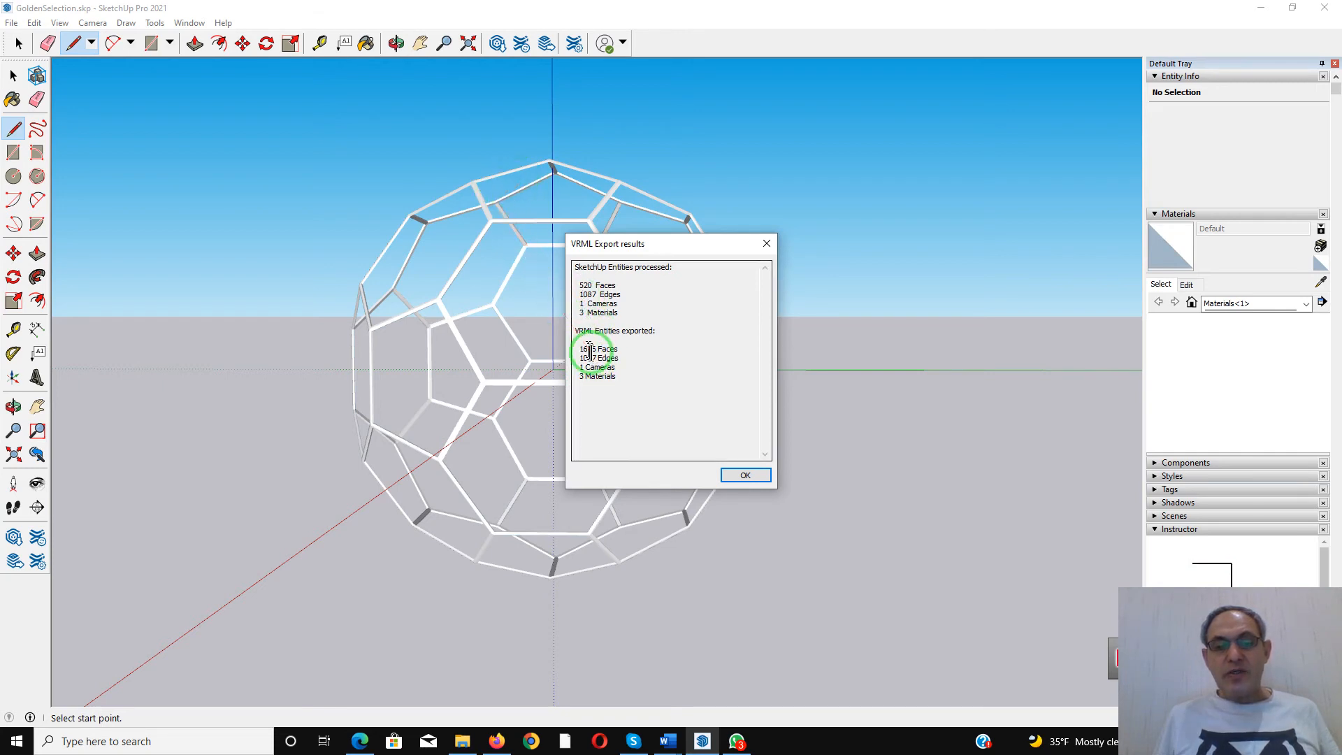
pyautogui.click(746, 475)
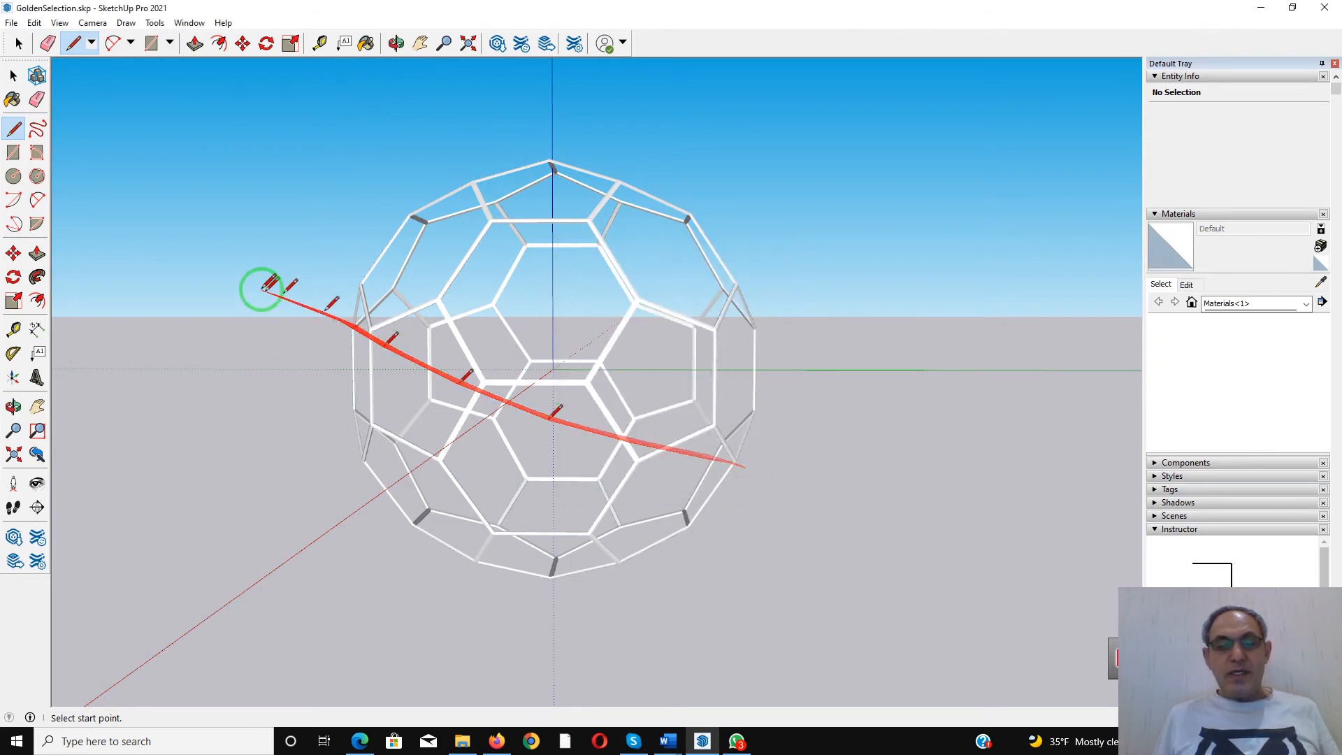
# Switch to File Explorer's Desktop folder and look through its files for the exported model
pyautogui.click(1257, 10)
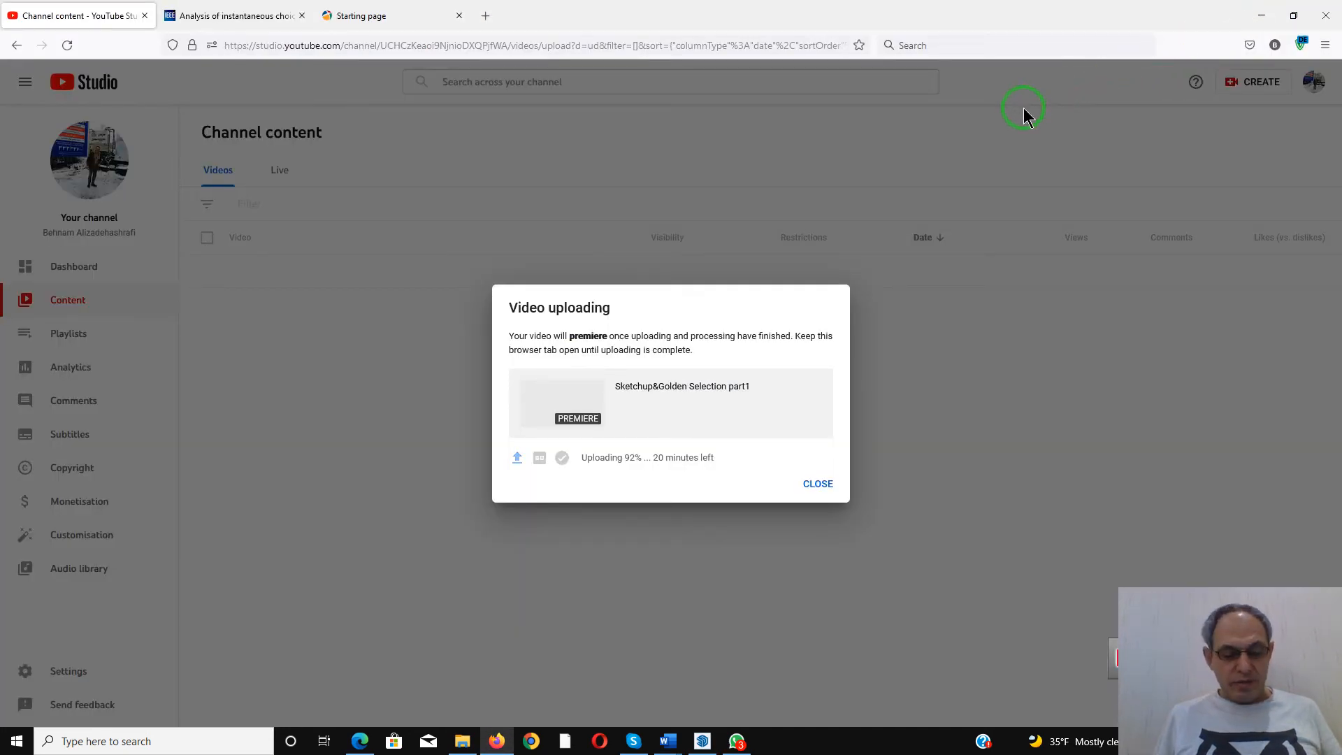
pyautogui.hotkey('alt', 'Tab')
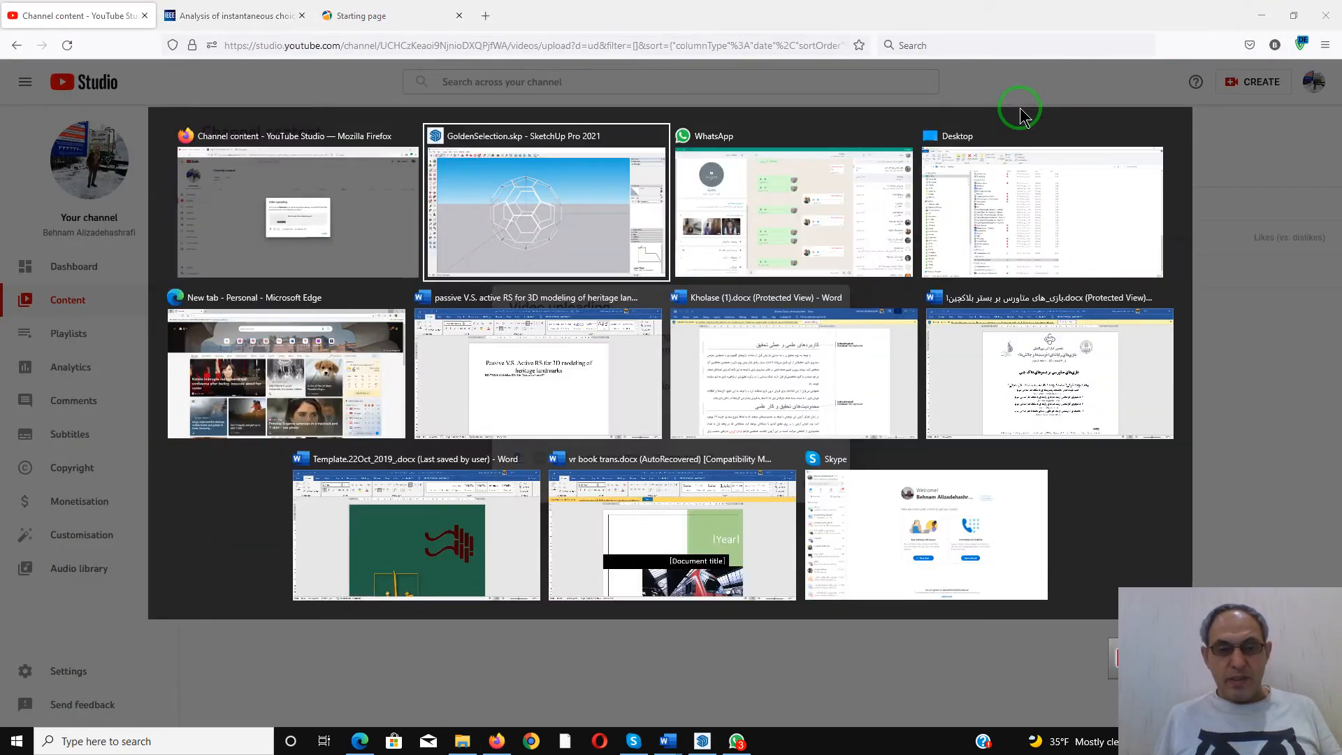
pyautogui.hotkey('alt', 'Tab')
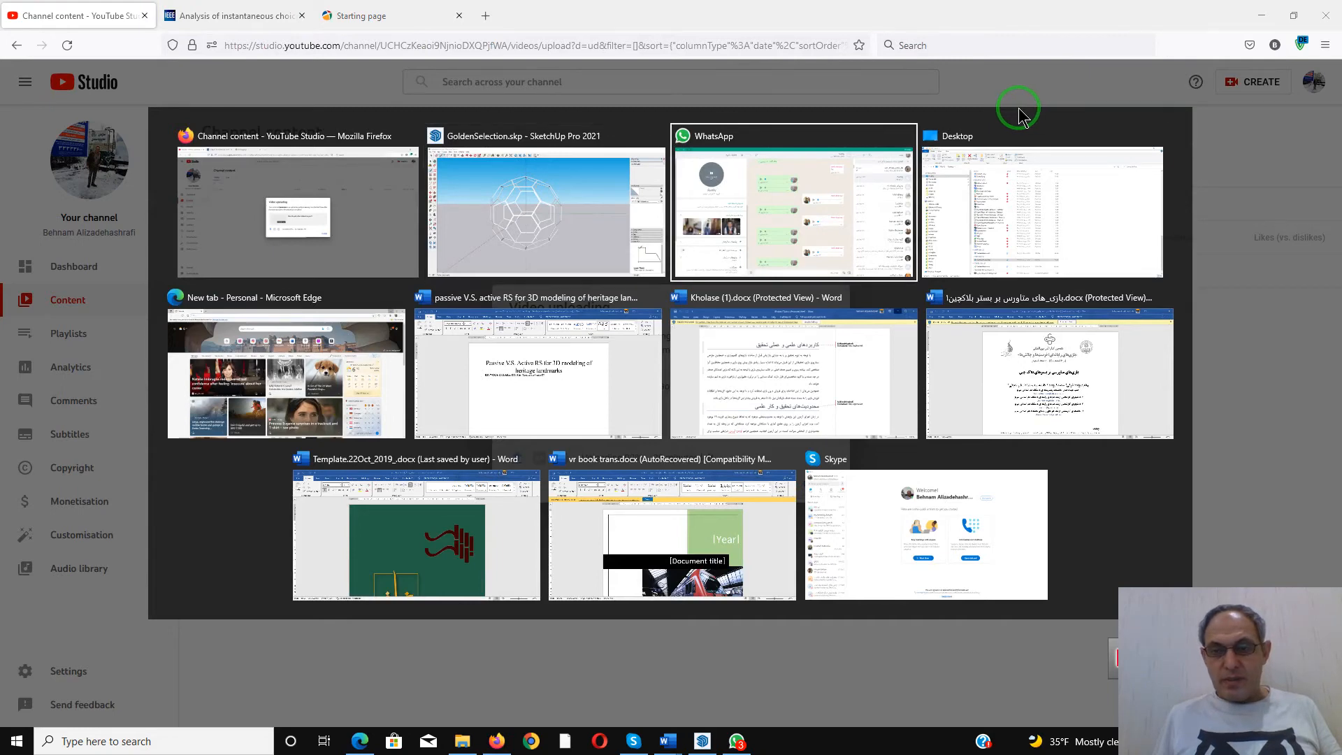
pyautogui.hotkey('alt', 'Tab')
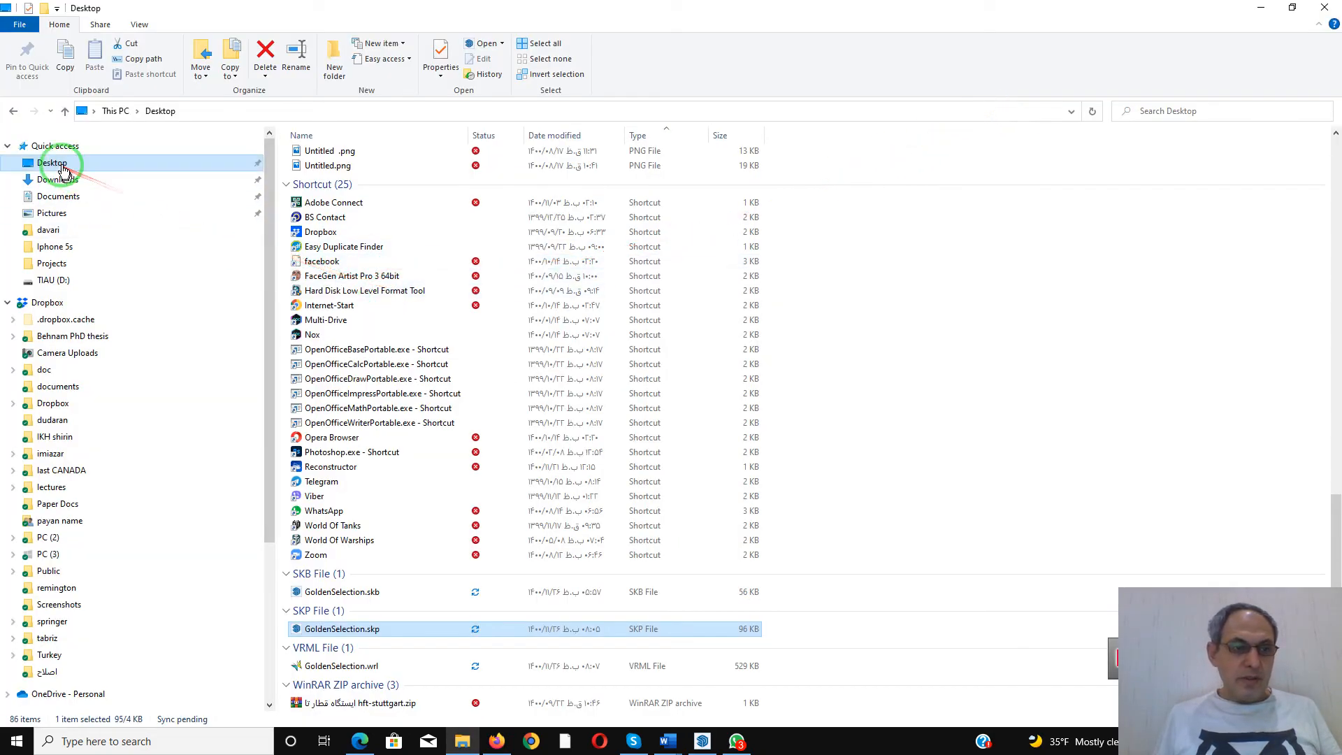
pyautogui.scroll(2, 435, 394)
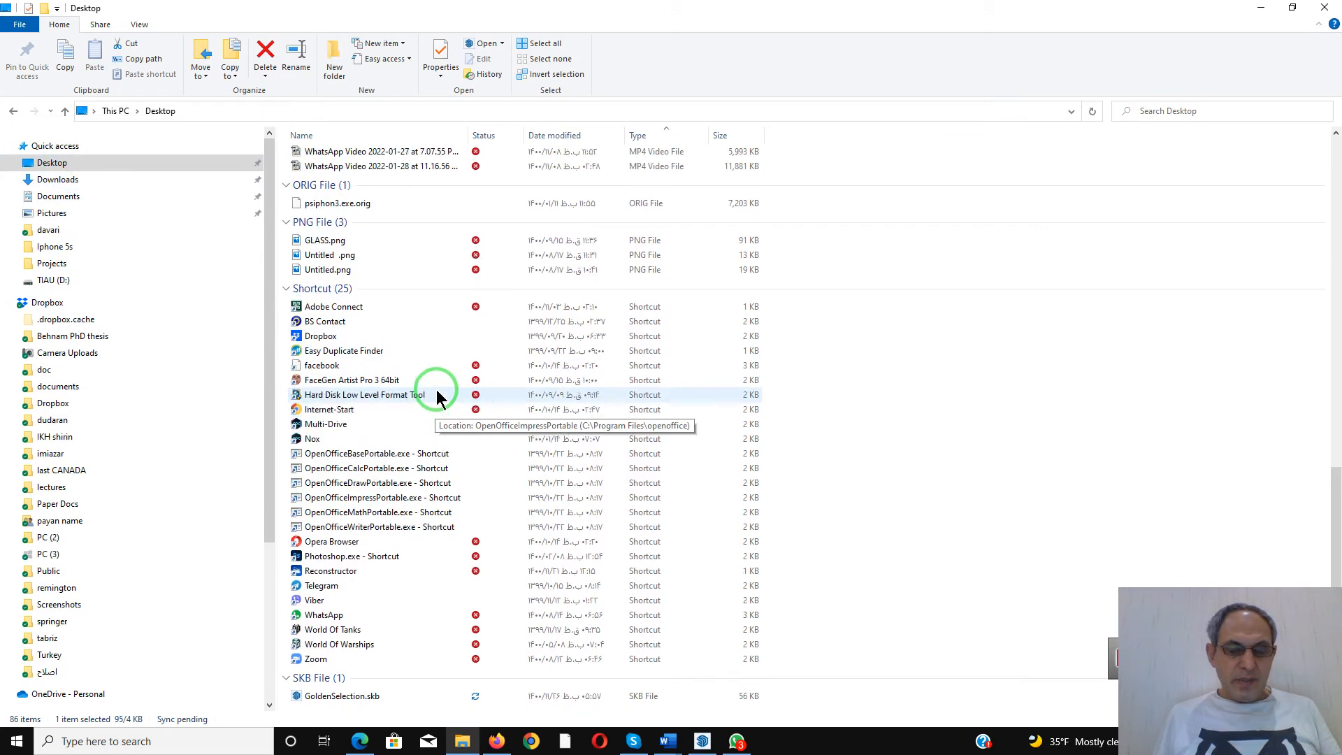
pyautogui.scroll(10, 436, 395)
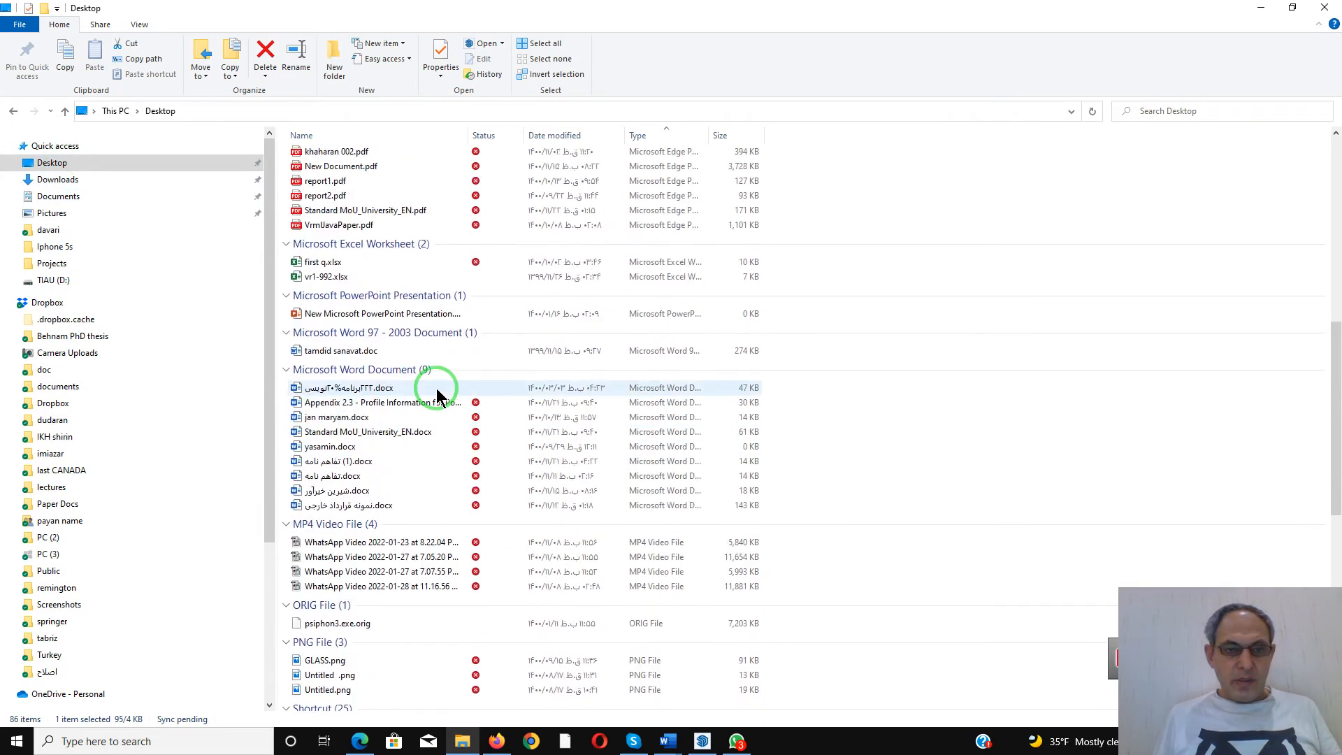
pyautogui.scroll(5, 436, 395)
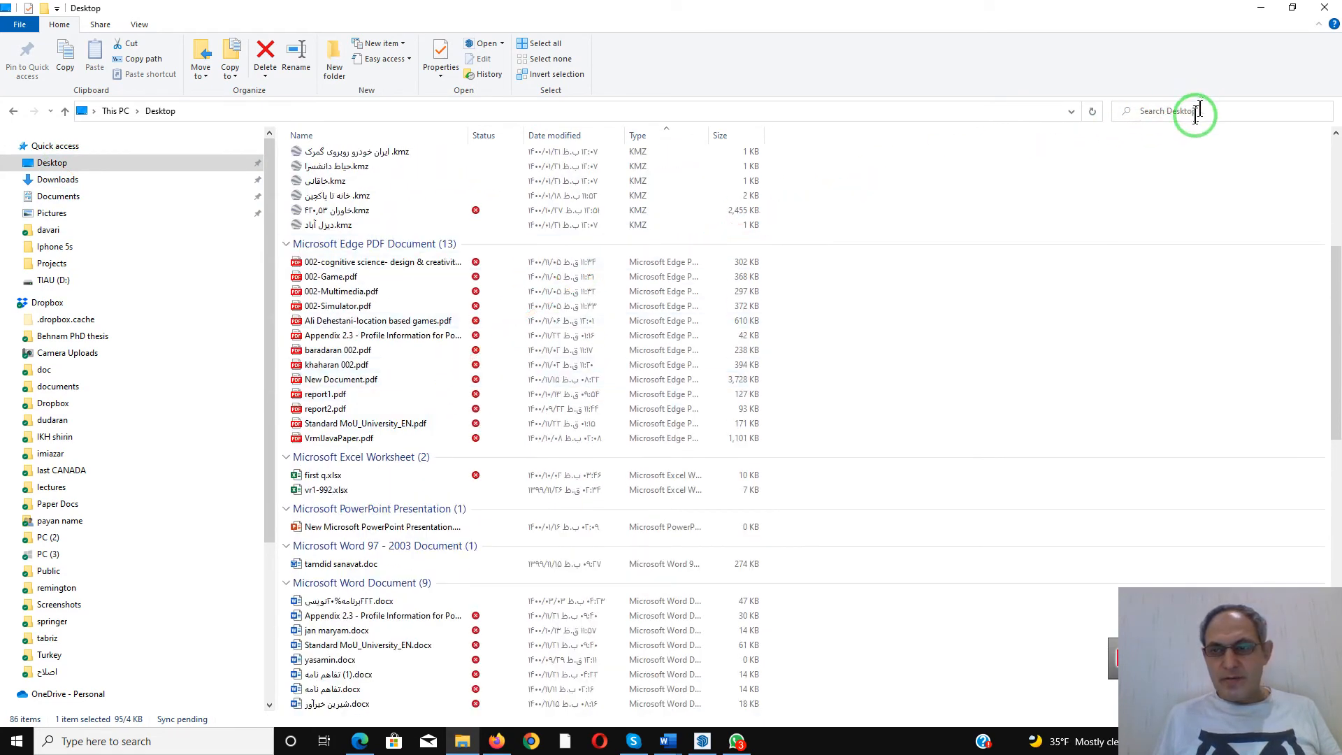
# Search the Desktop folder for "gol" and open GoldenSelection.wrl in a maximized Internet Explorer window with blocked content allowed
pyautogui.click(1195, 113)
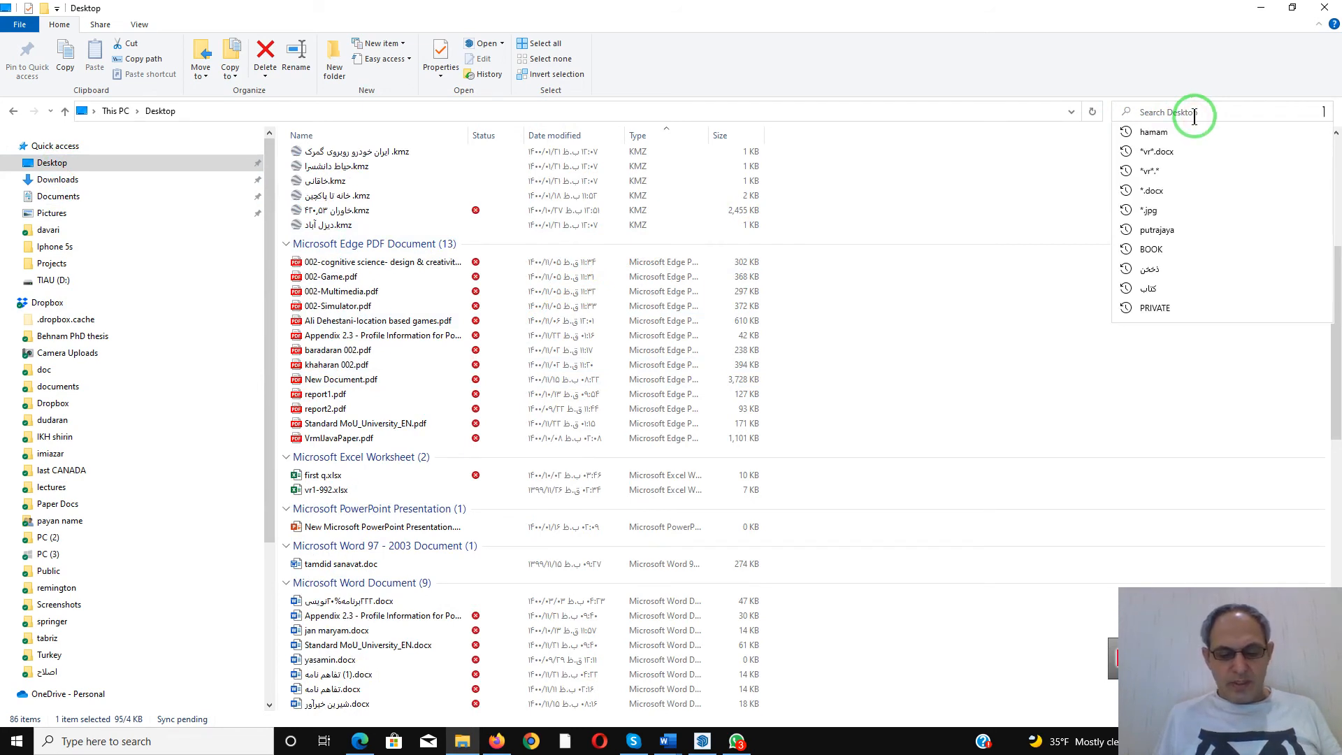
pyautogui.write('ل')
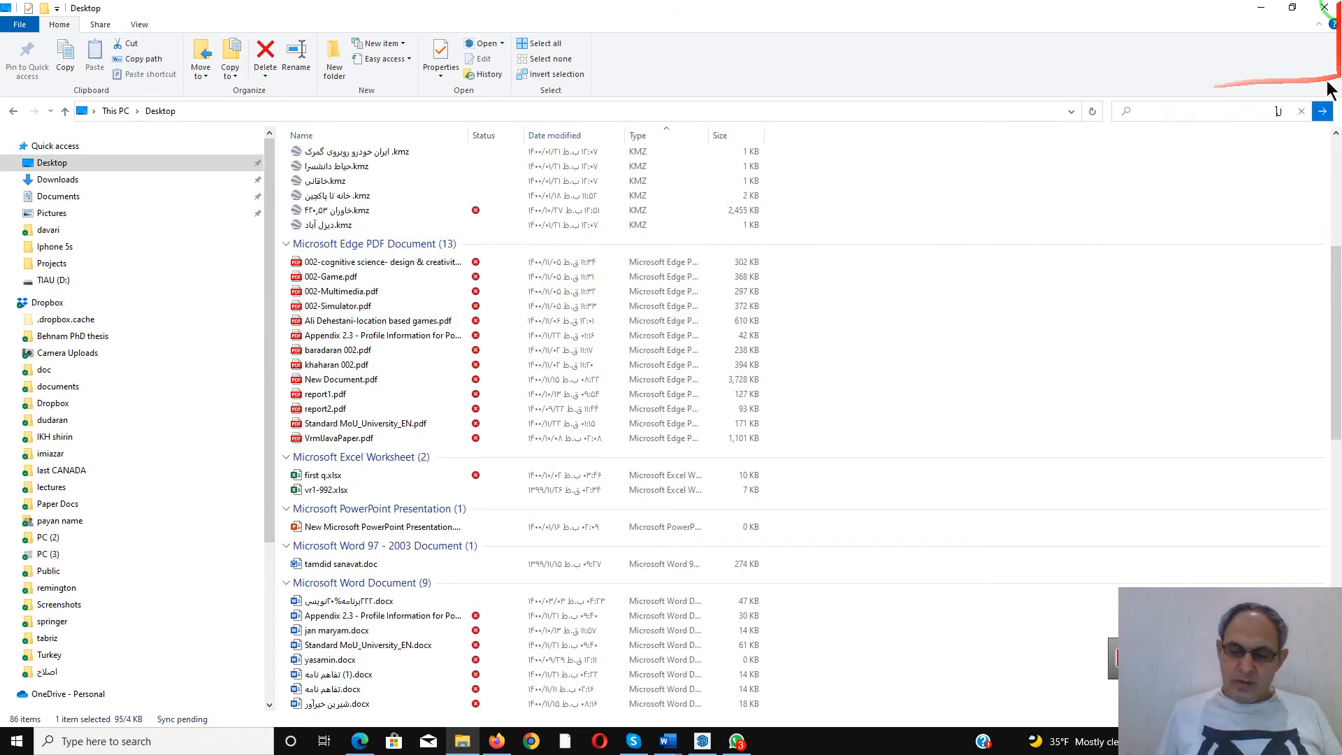
pyautogui.press('BackSpace')
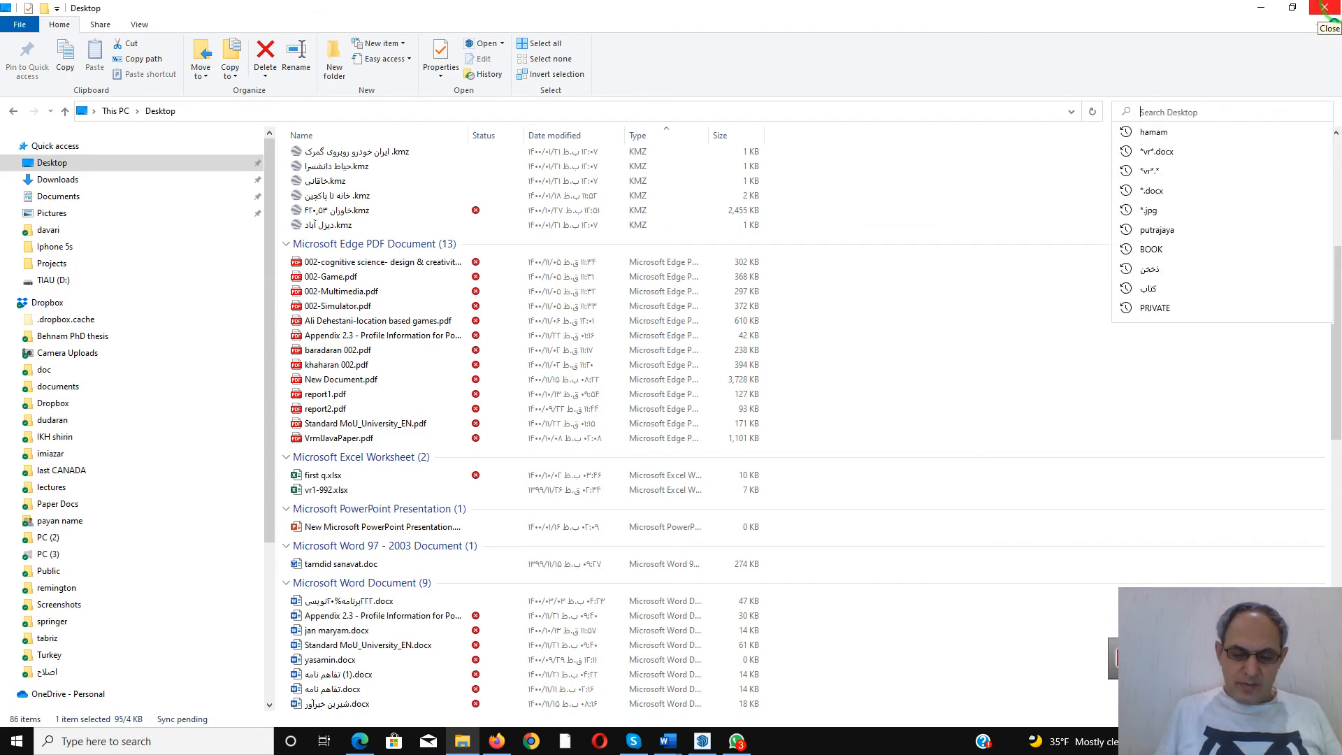
pyautogui.write('gol')
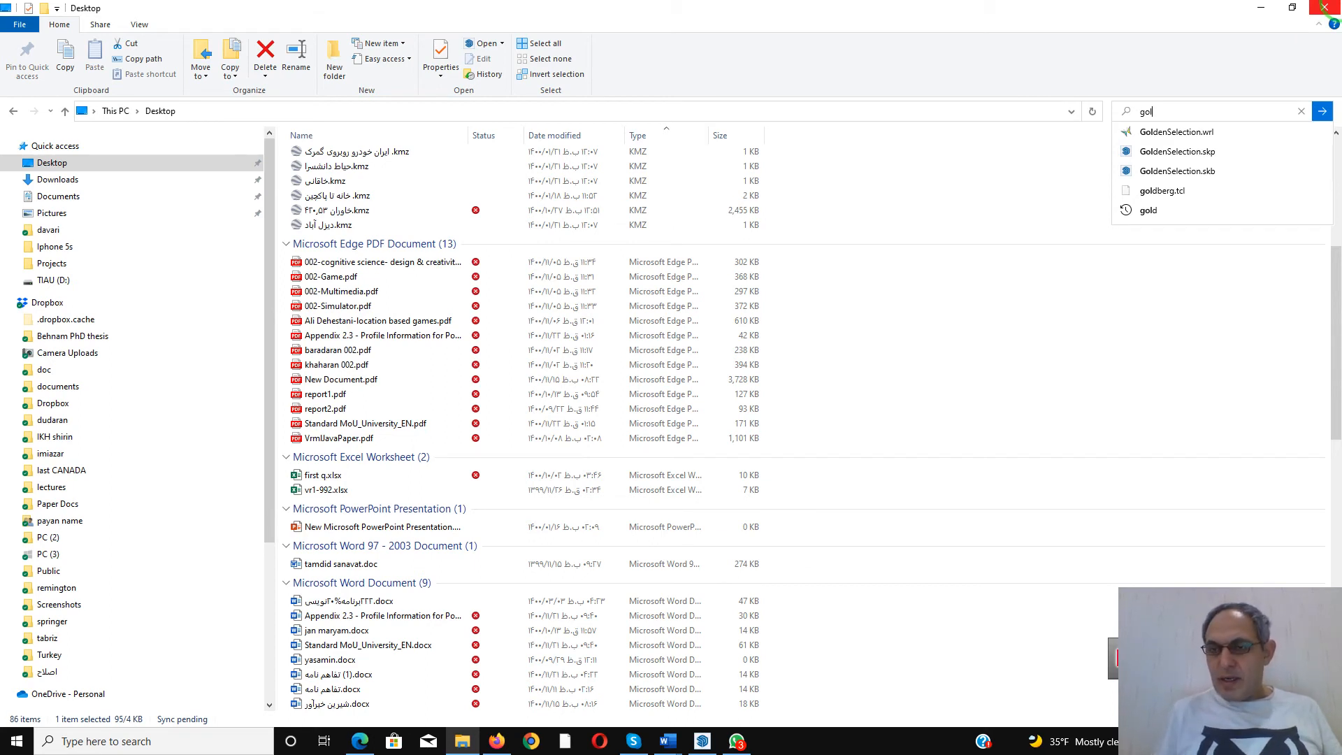
pyautogui.click(1181, 132)
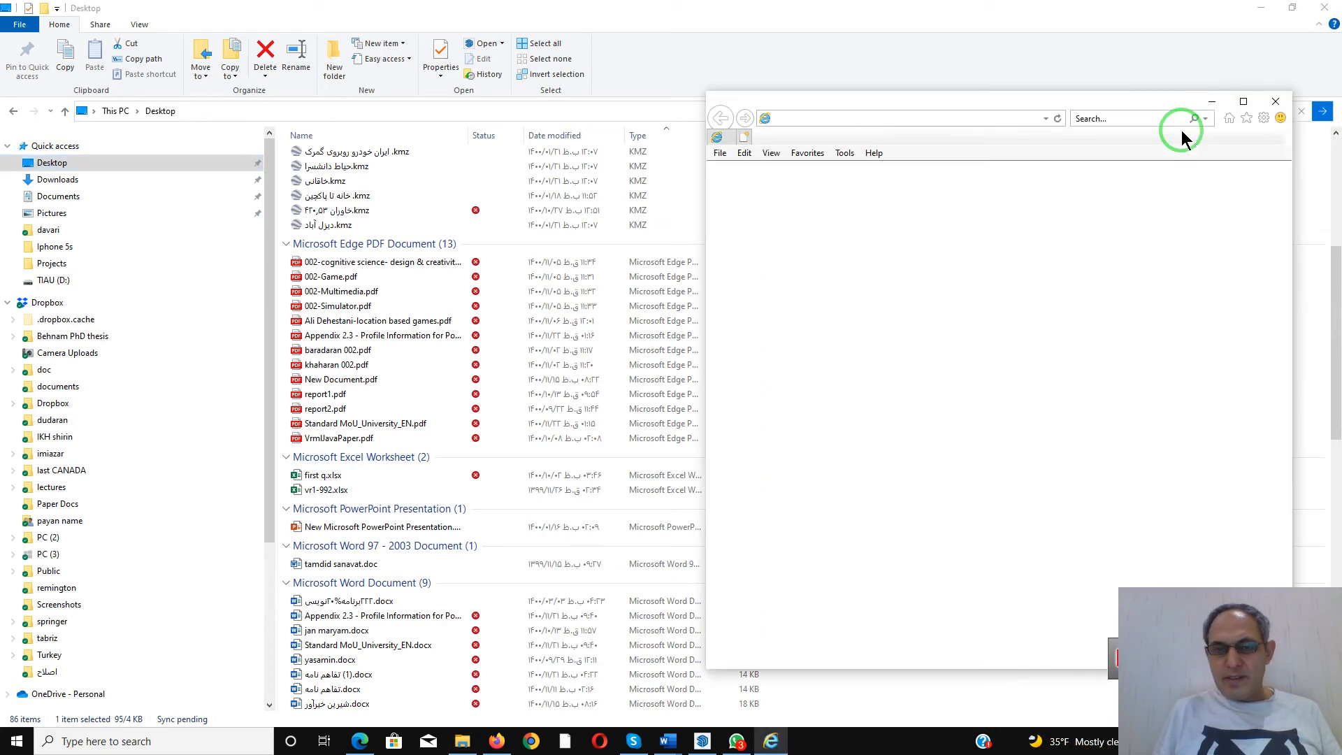
pyautogui.doubleClick(1143, 103)
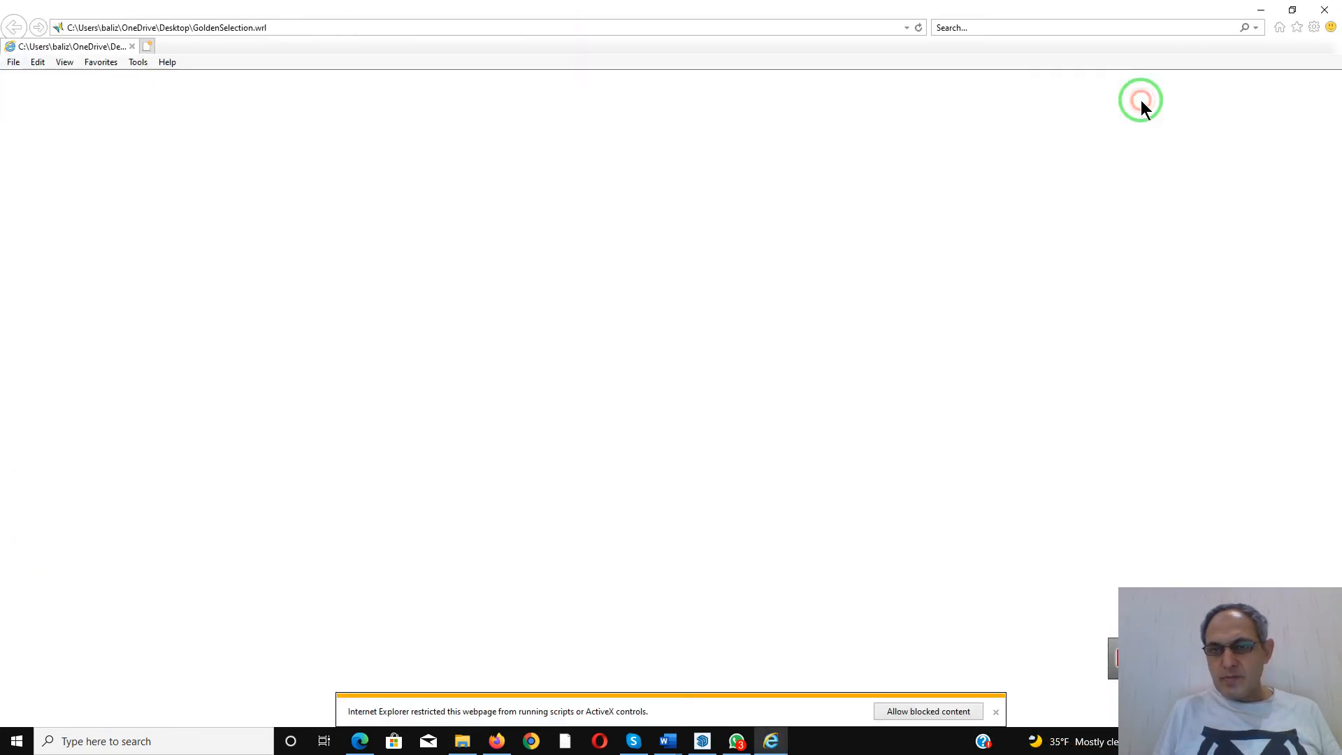
pyautogui.click(924, 712)
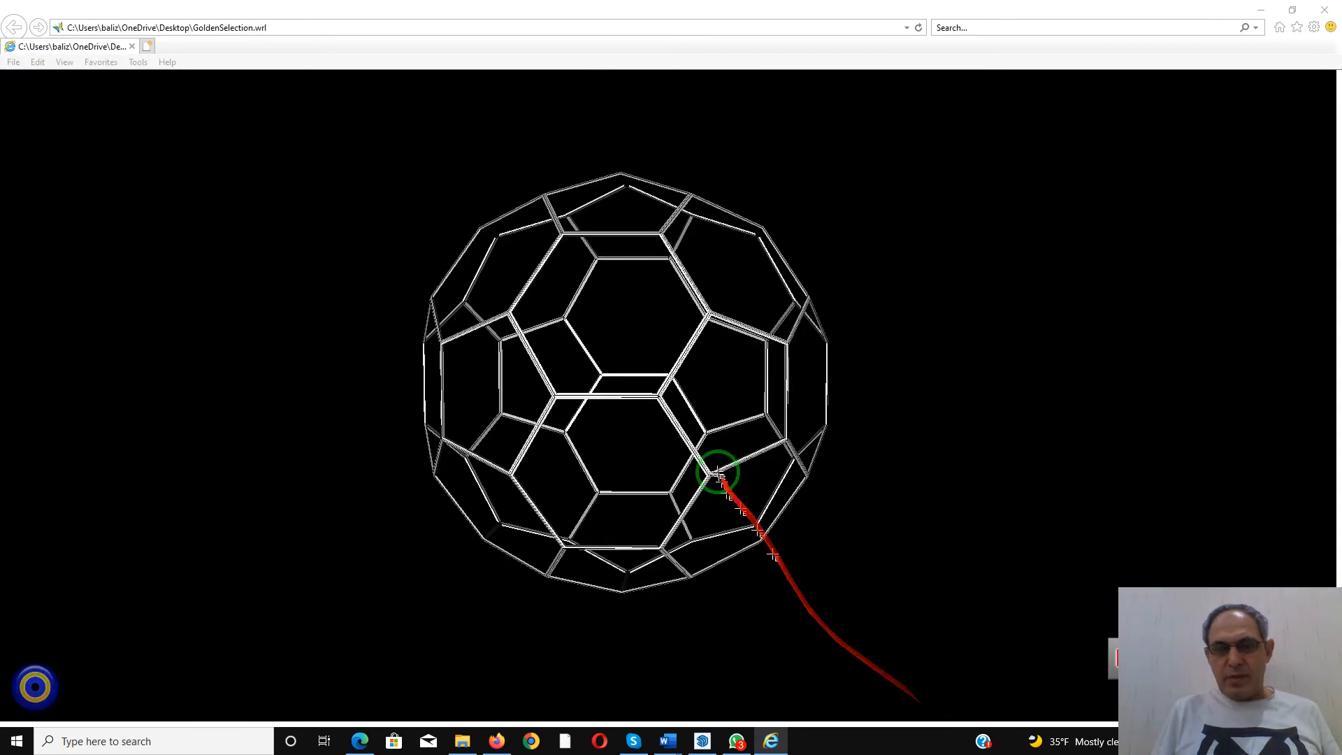
# Examine the exported VRML frame by rotating it to several sides and viewing its struts and joints close up
pyautogui.moveTo(719, 470); pyautogui.dragTo(618, 484)
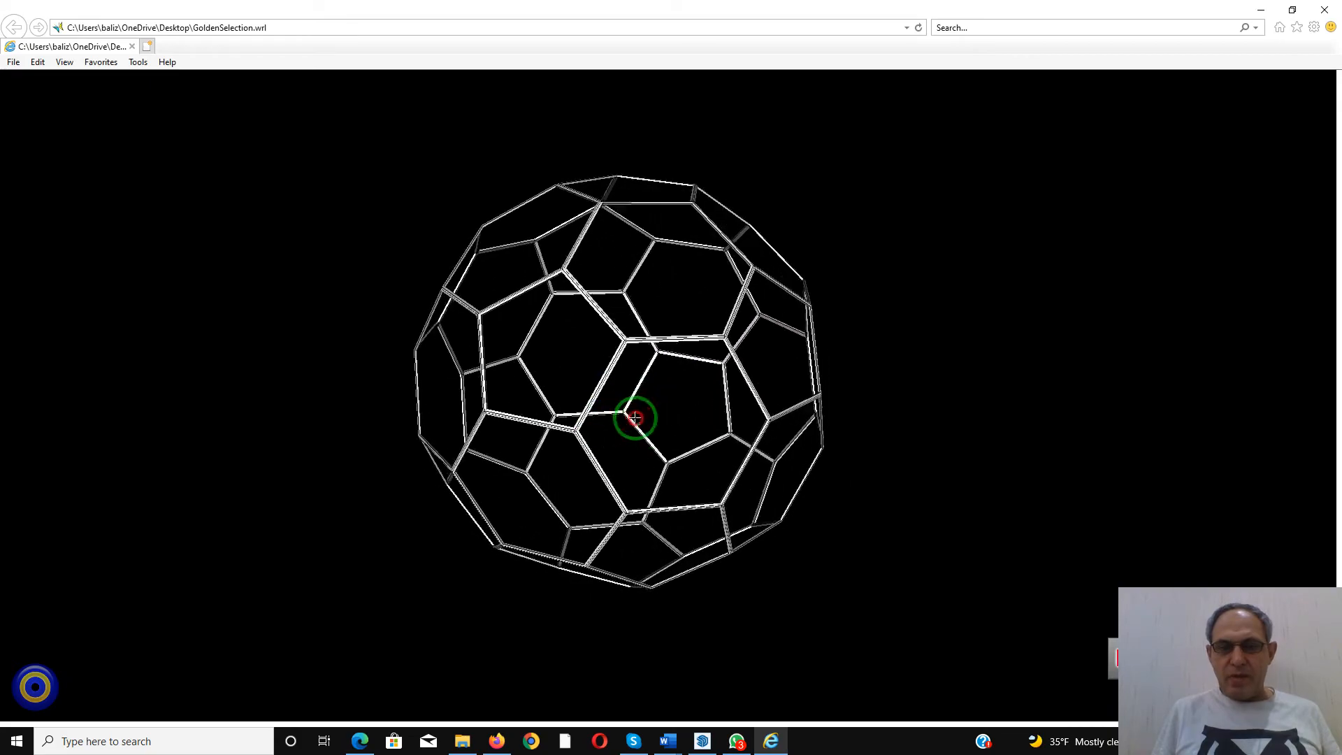
pyautogui.moveTo(726, 440); pyautogui.dragTo(669, 435)
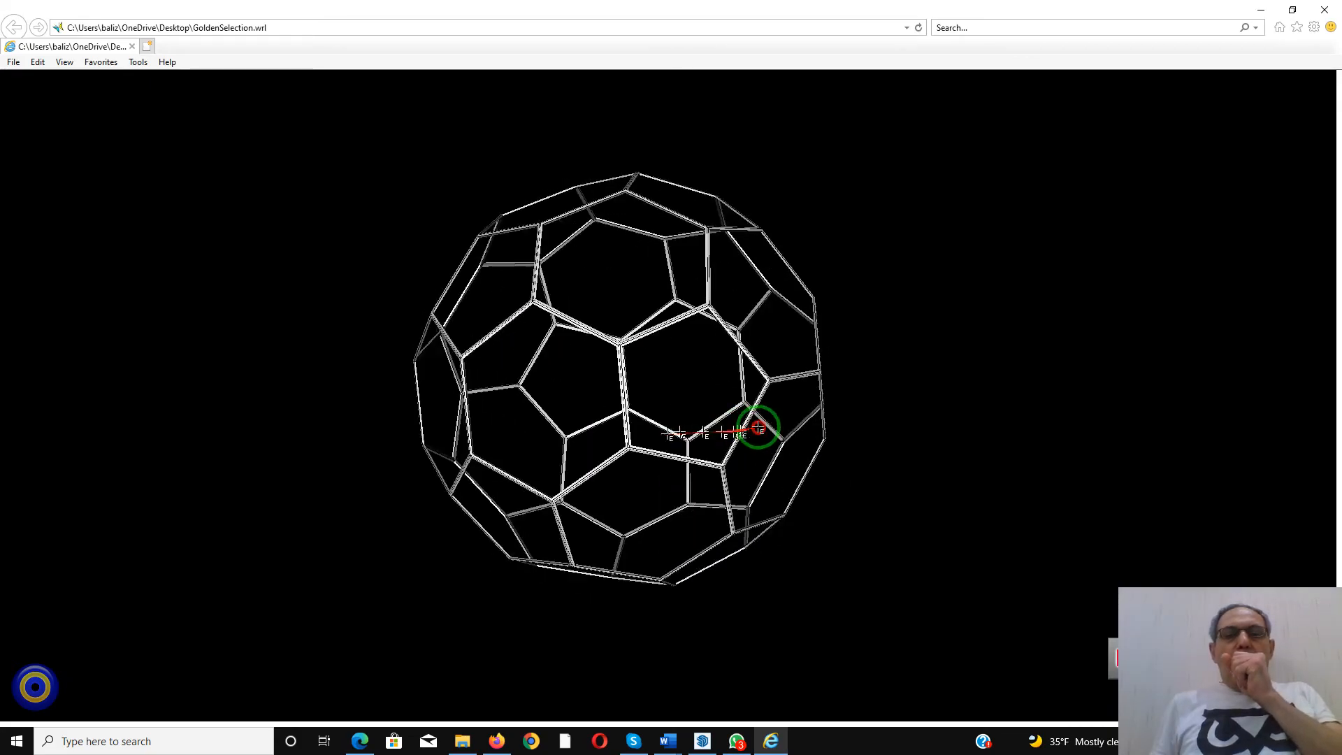
pyautogui.moveTo(720, 395); pyautogui.dragTo(632, 331)
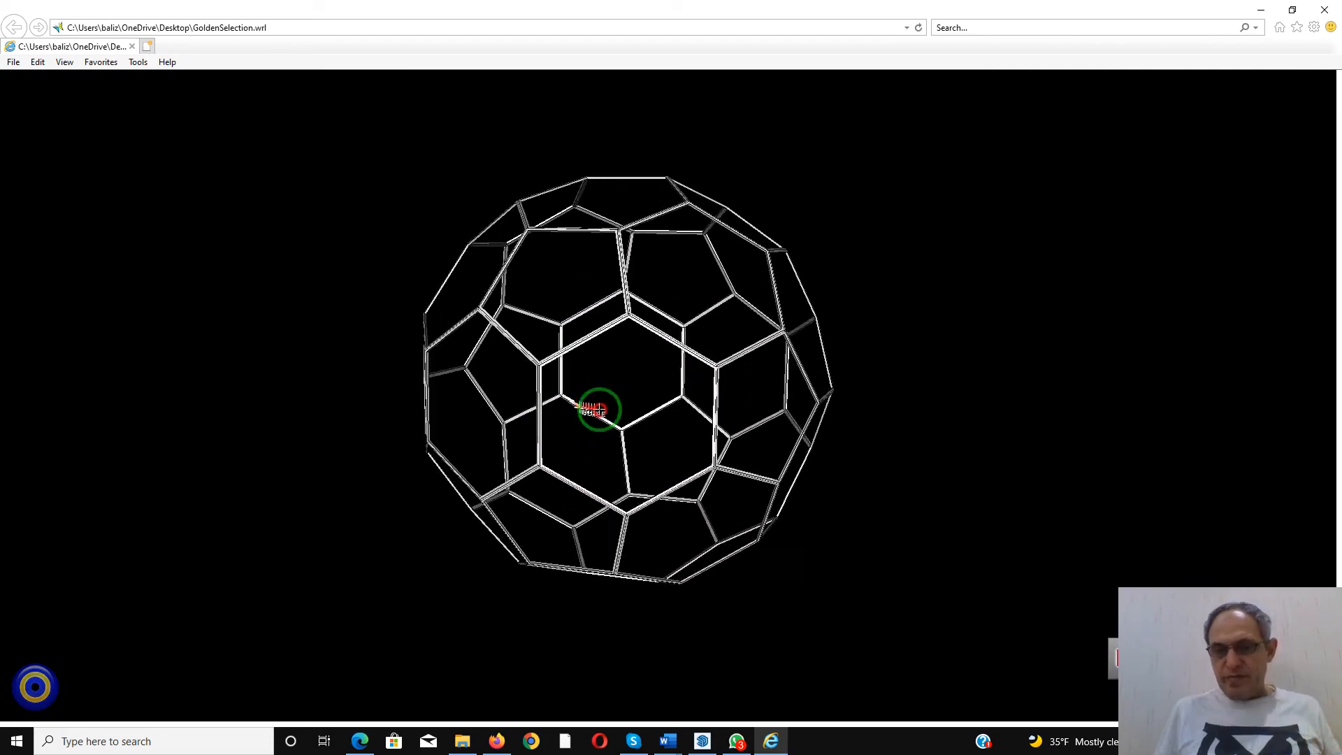
pyautogui.moveTo(594, 410); pyautogui.dragTo(728, 381)
pyautogui.scroll(-4, 685, 420)
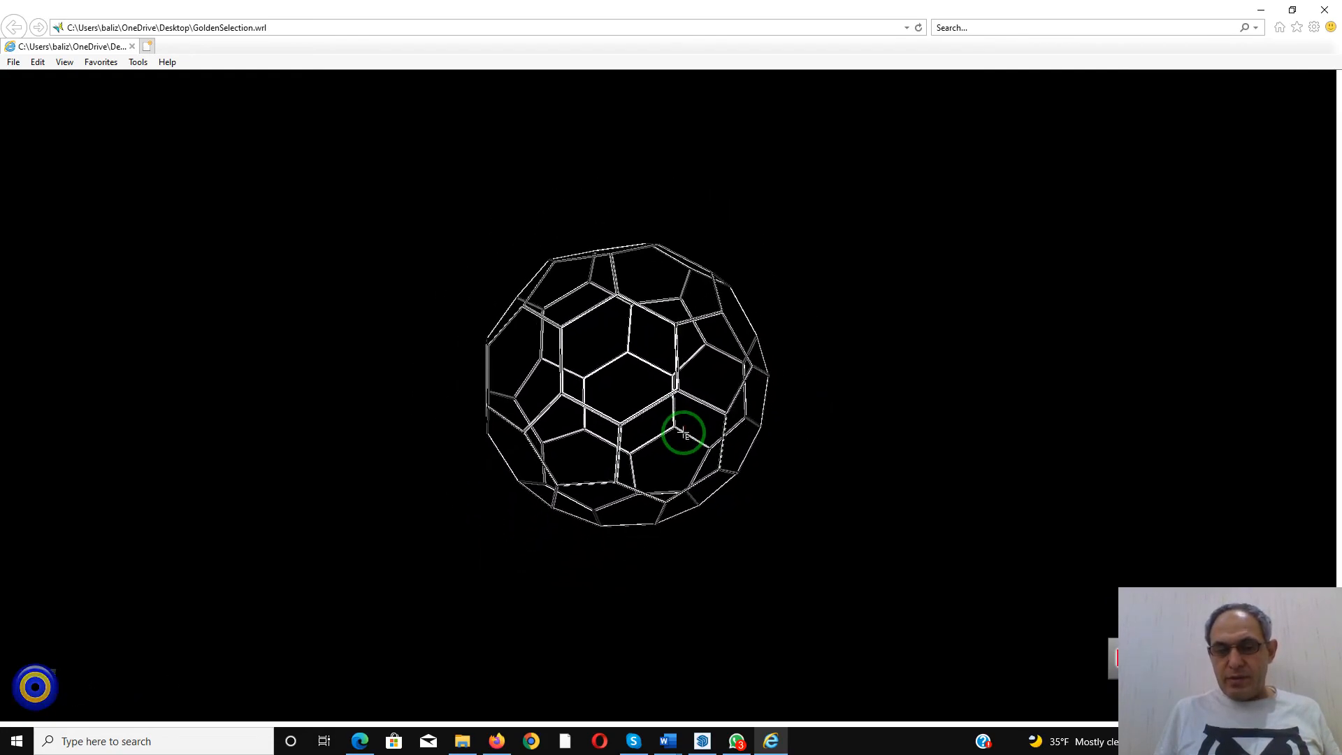
pyautogui.scroll(6, 683, 434)
pyautogui.scroll(8, 682, 435)
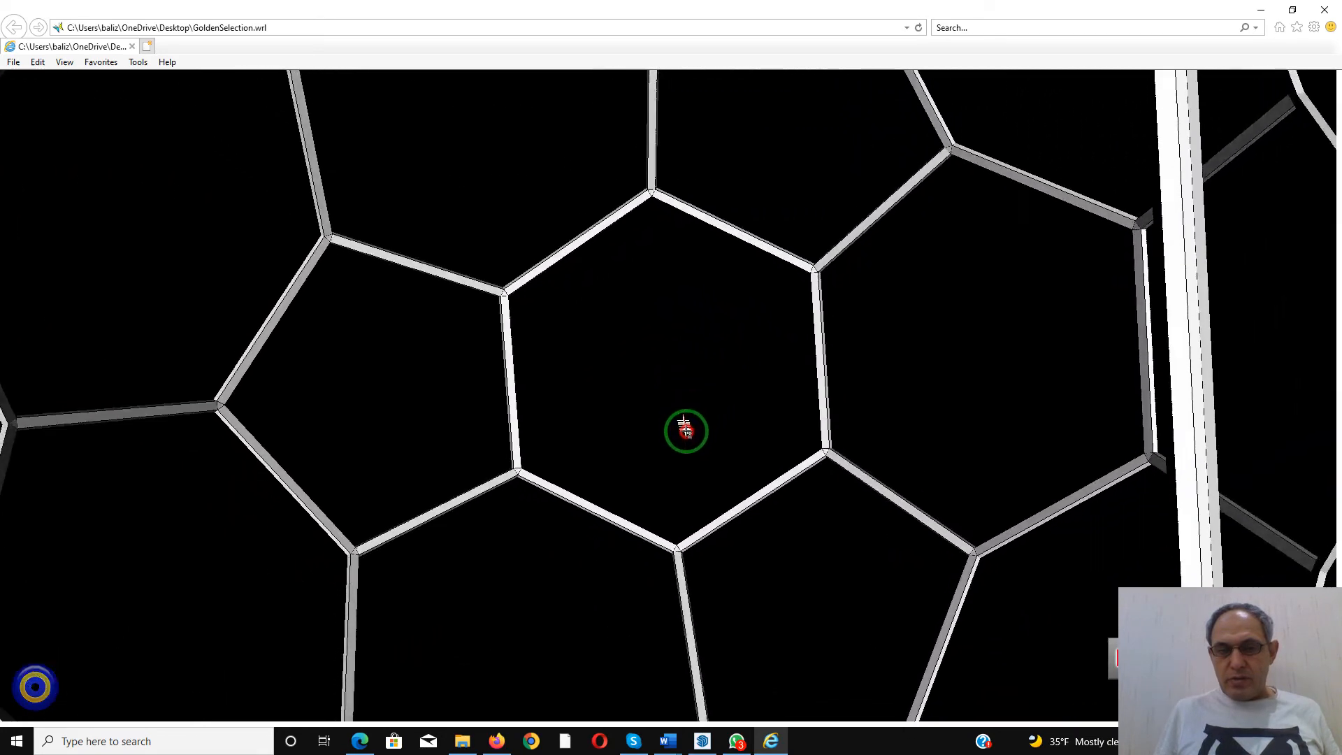
pyautogui.moveTo(690, 427); pyautogui.dragTo(735, 420)
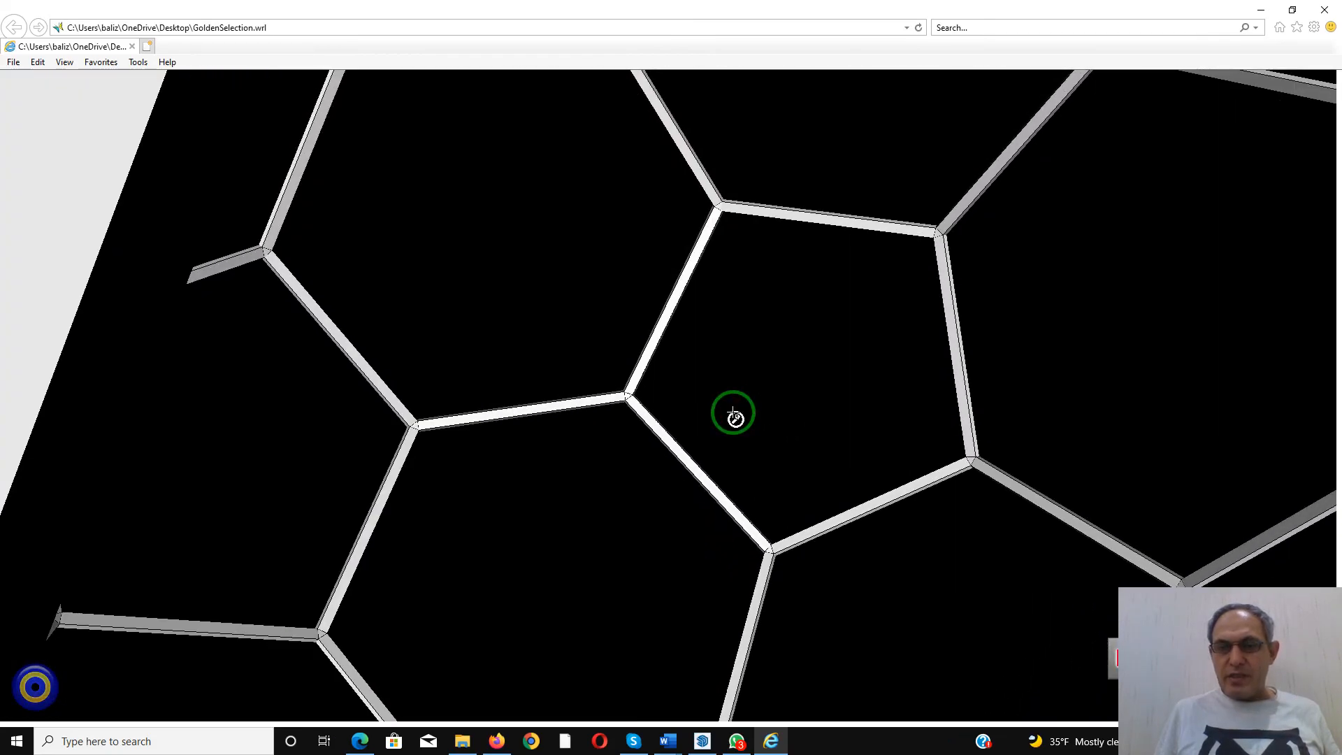
# Inspect the whole exported frame from another side, close the VRML viewer window, and switch back to SketchUp
pyautogui.scroll(-10, 734, 414)
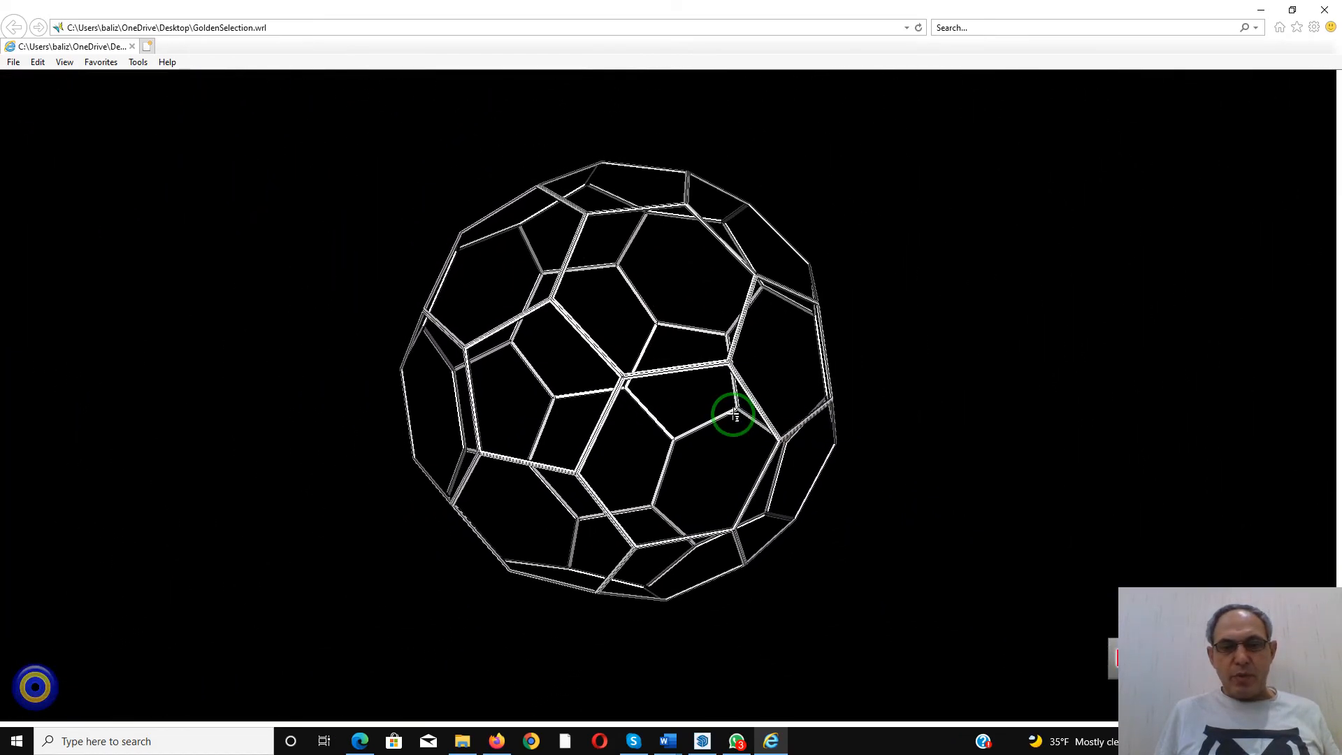
pyautogui.moveTo(713, 396); pyautogui.dragTo(759, 432)
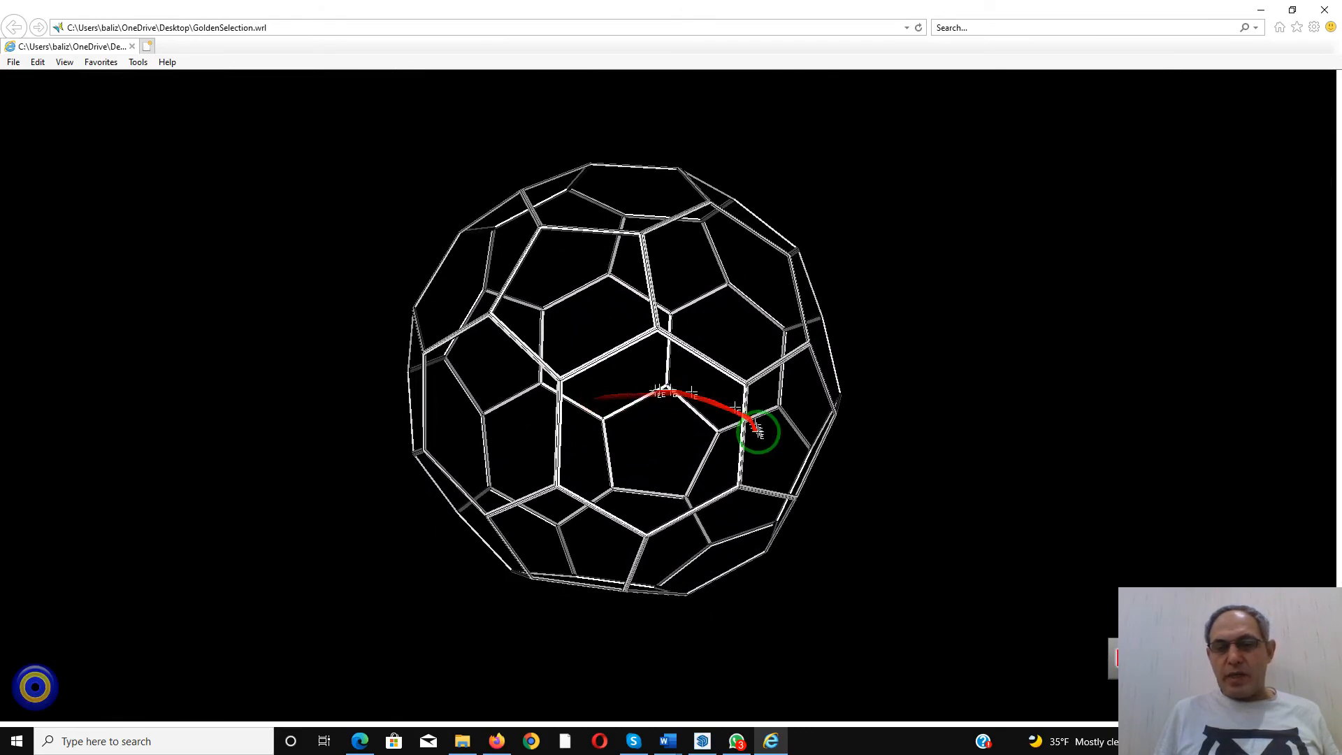
pyautogui.scroll(-3, 725, 363)
pyautogui.scroll(8, 725, 363)
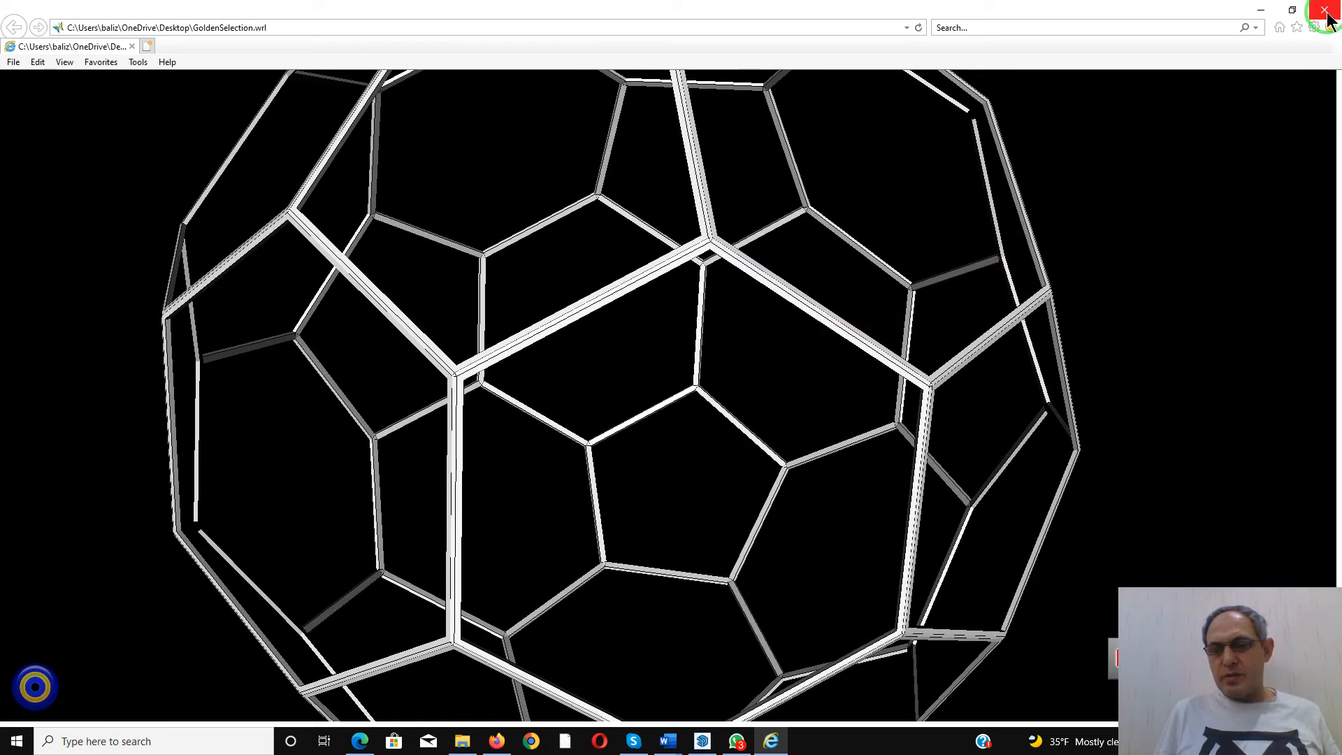
pyautogui.click(1326, 13)
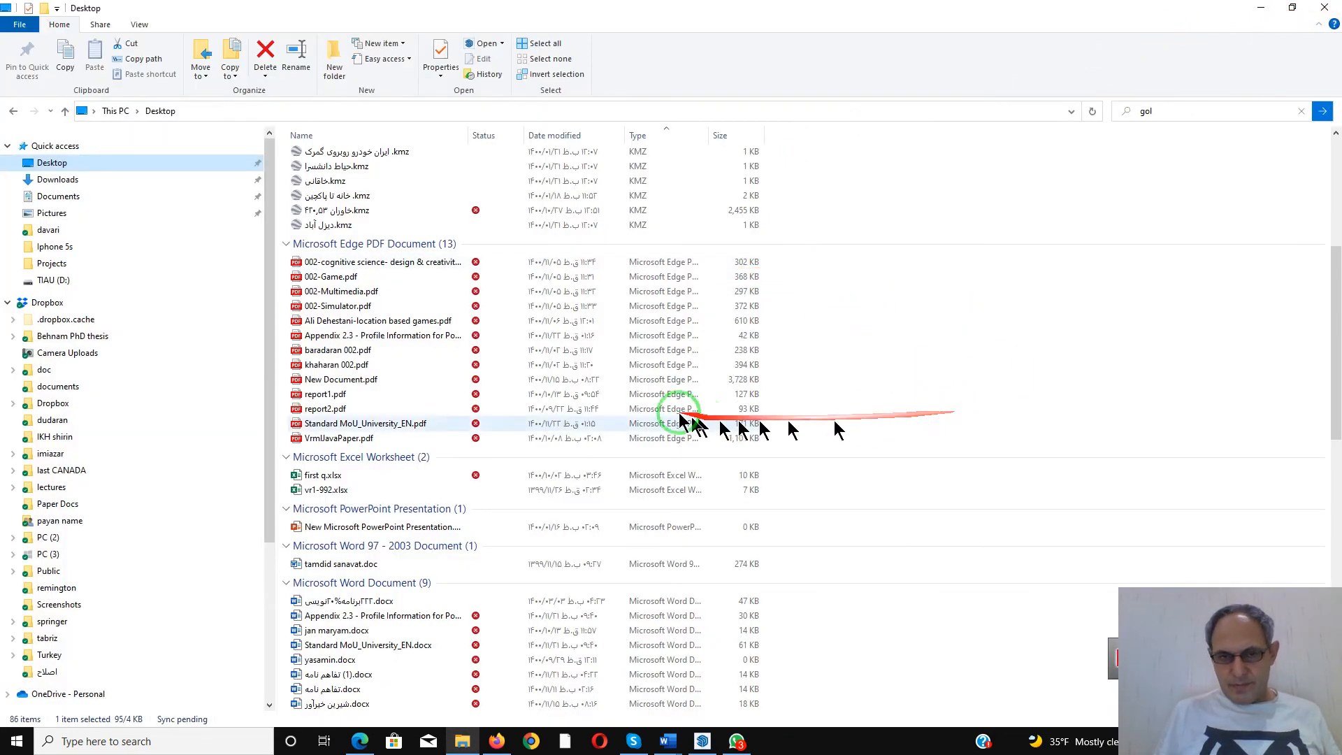
pyautogui.click(703, 741)
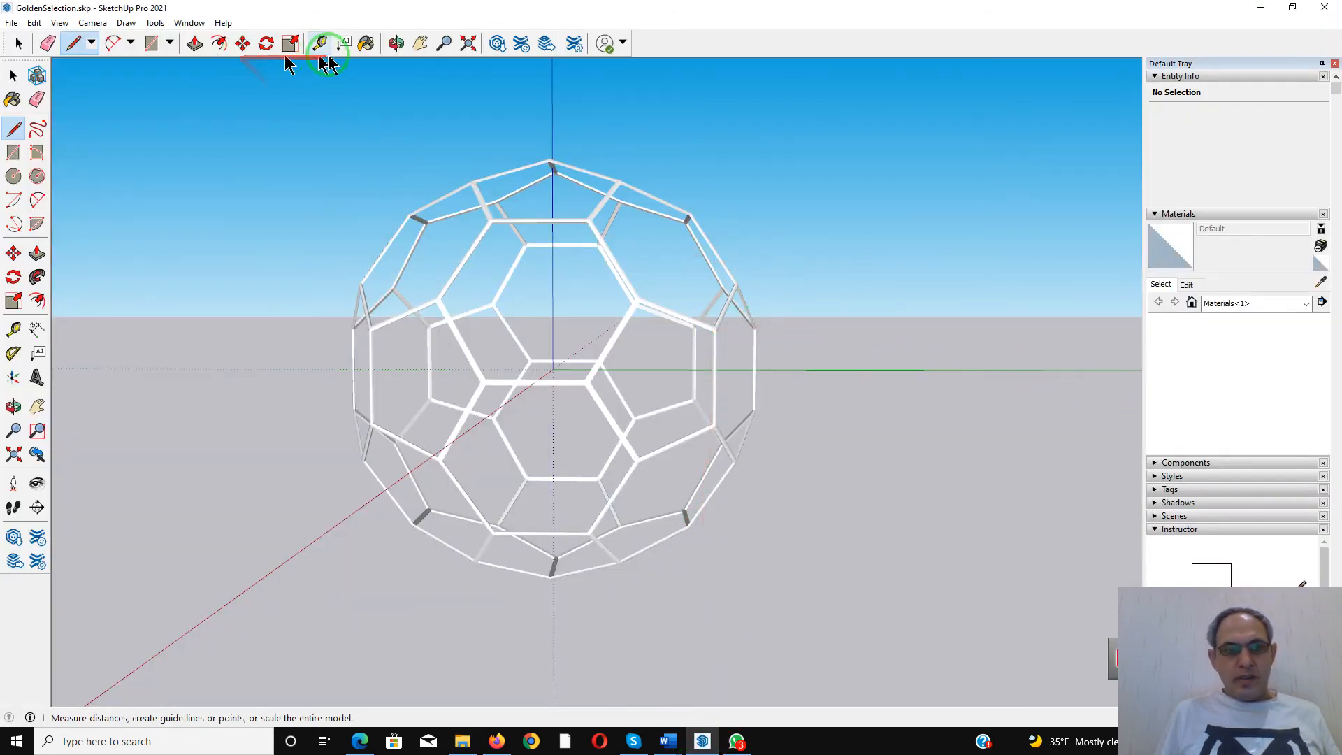
# Choose the dark green Color F08 from the Colors material collection for the Paint Bucket tool
pyautogui.click(363, 44)
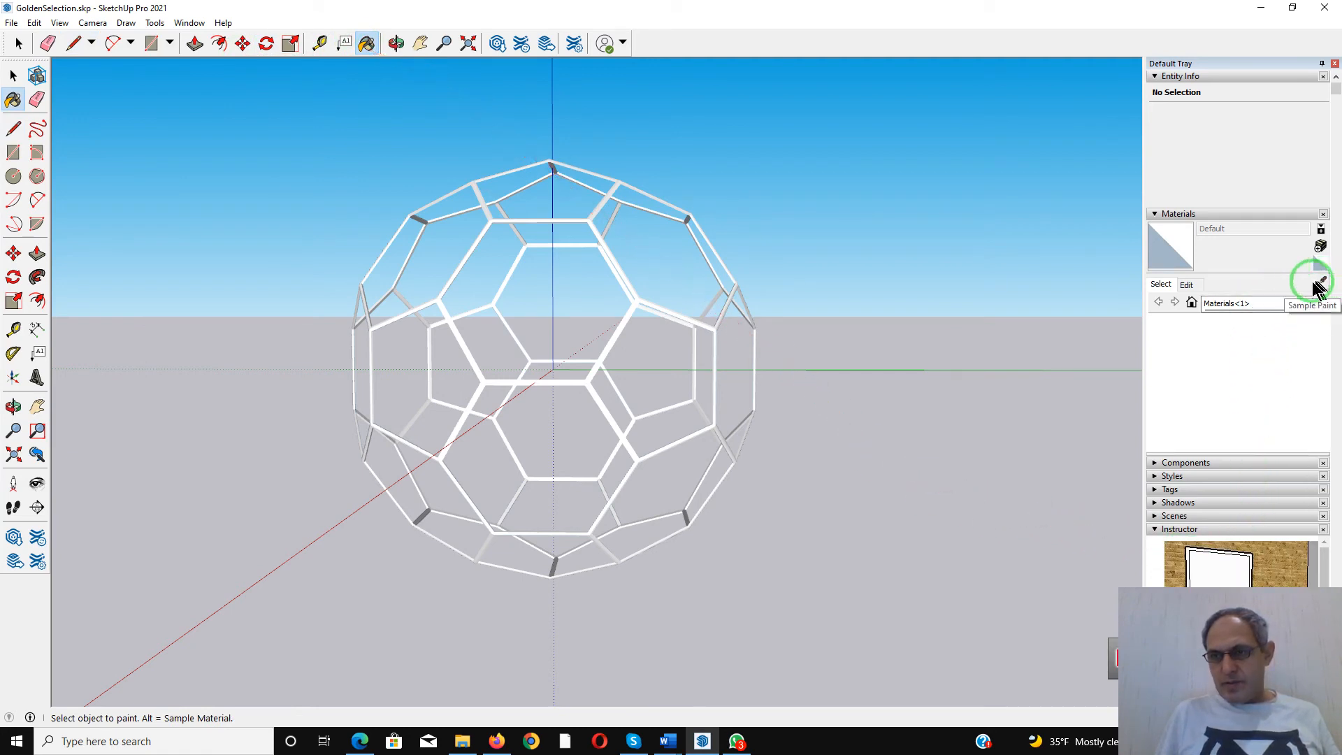
pyautogui.click(1262, 306)
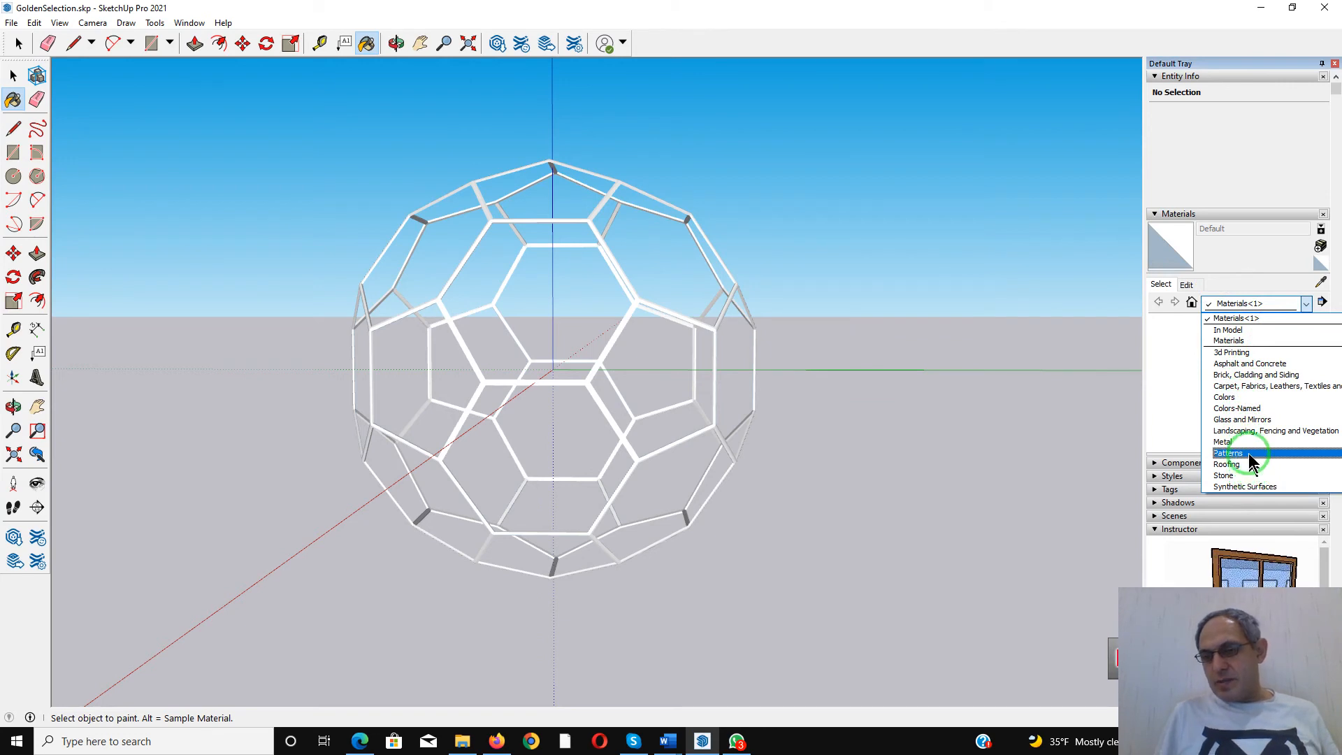
pyautogui.click(1242, 398)
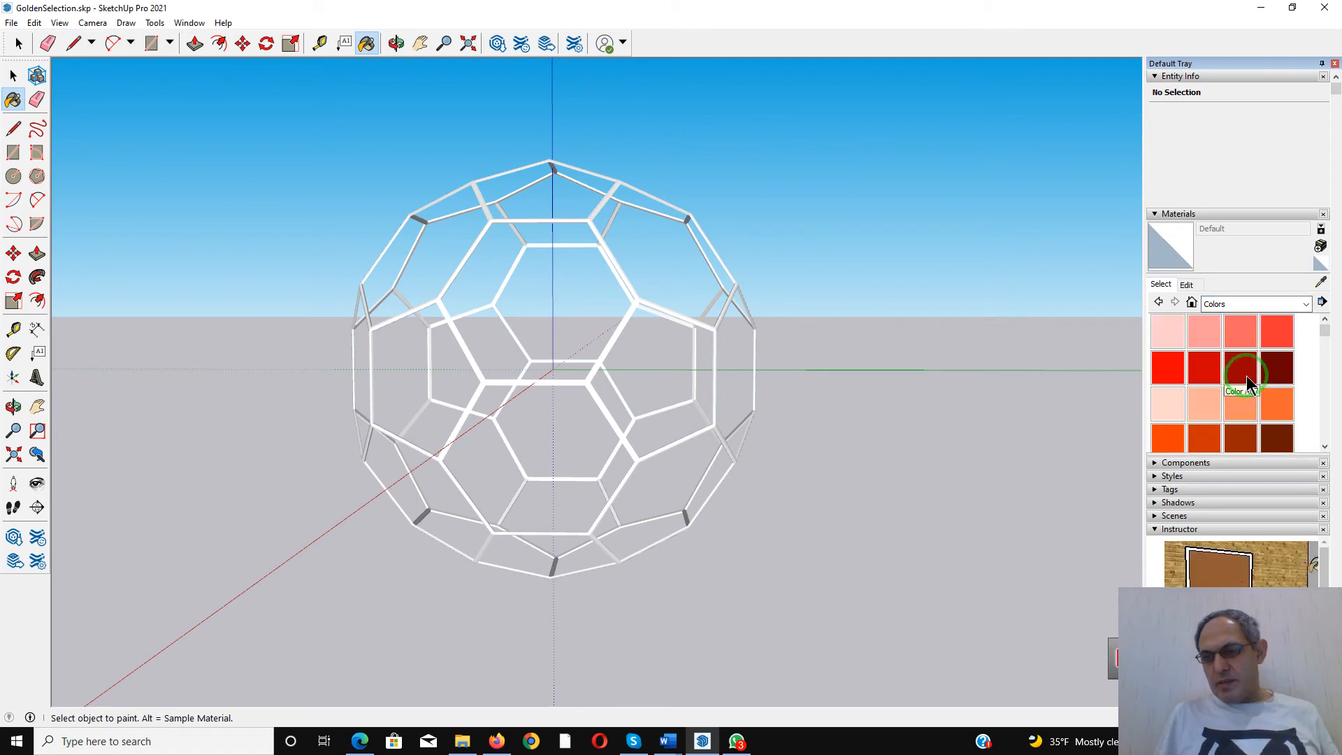
pyautogui.scroll(-3, 1247, 378)
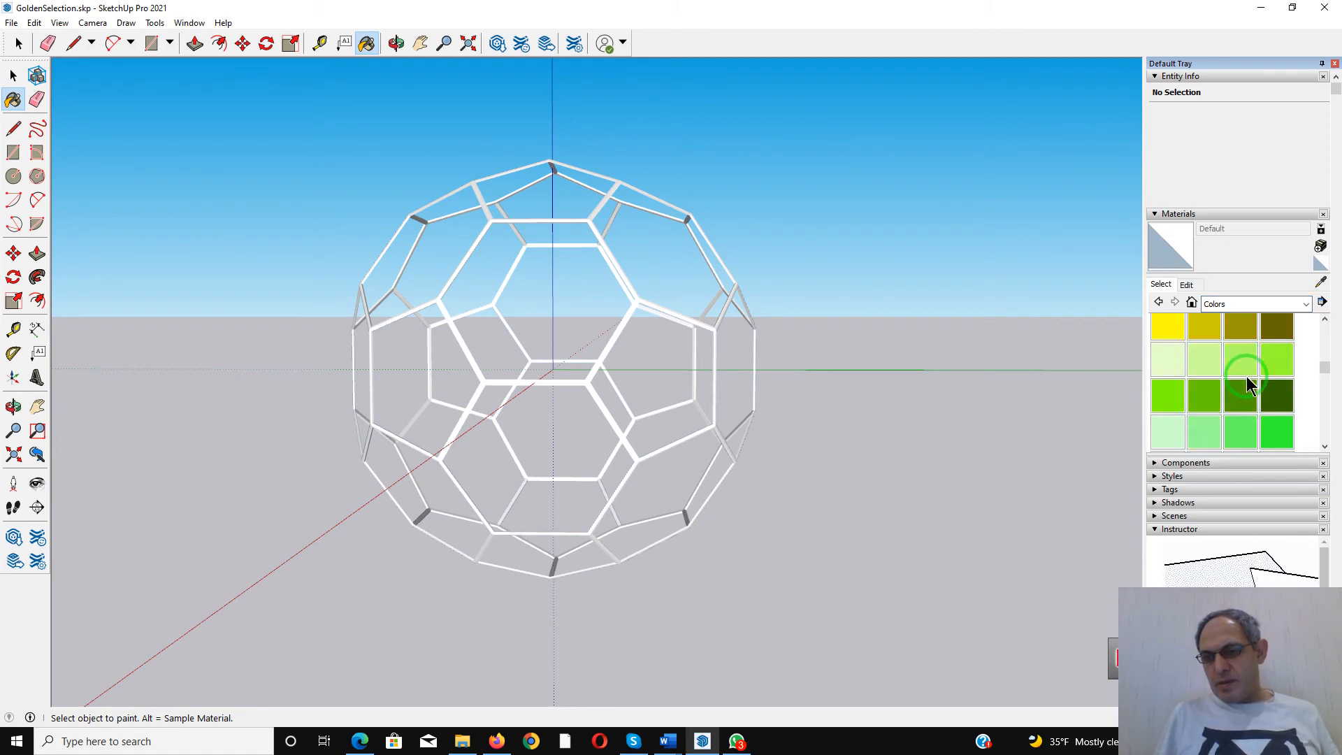
pyautogui.scroll(-3, 1271, 394)
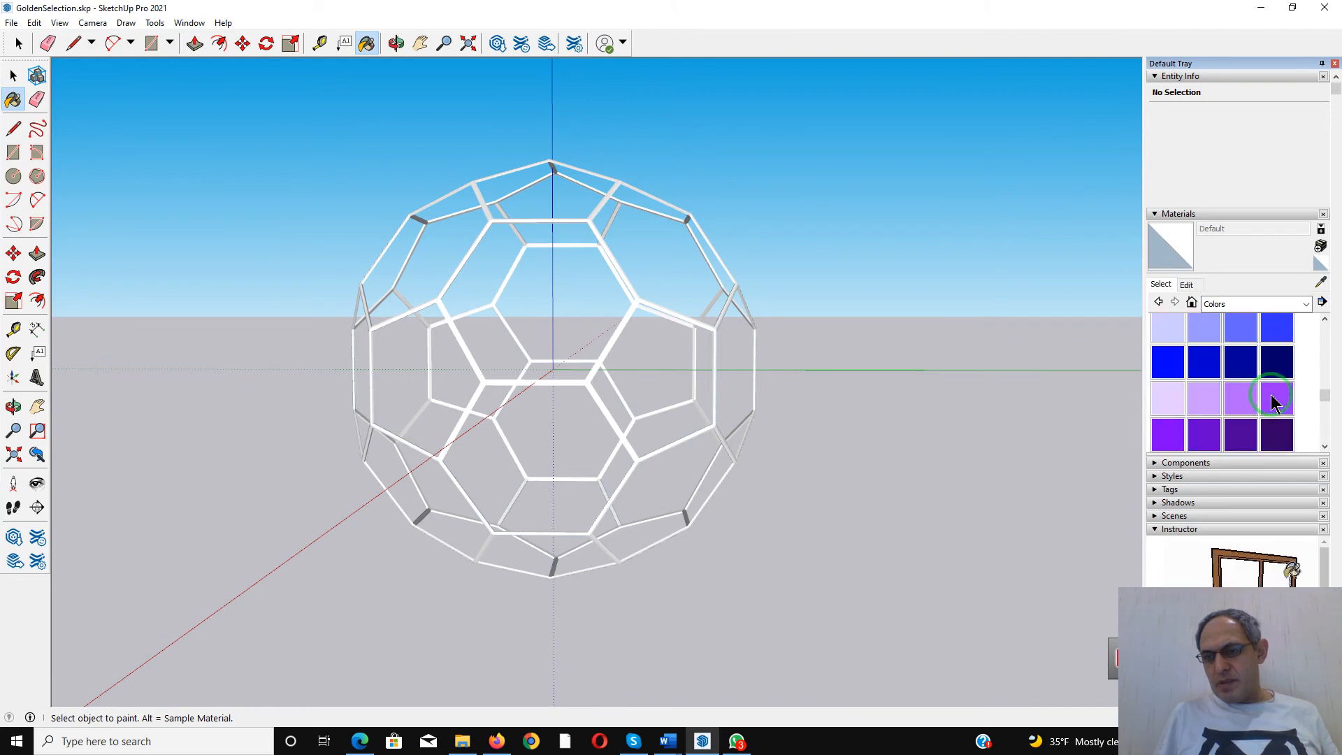
pyautogui.scroll(3, 1273, 393)
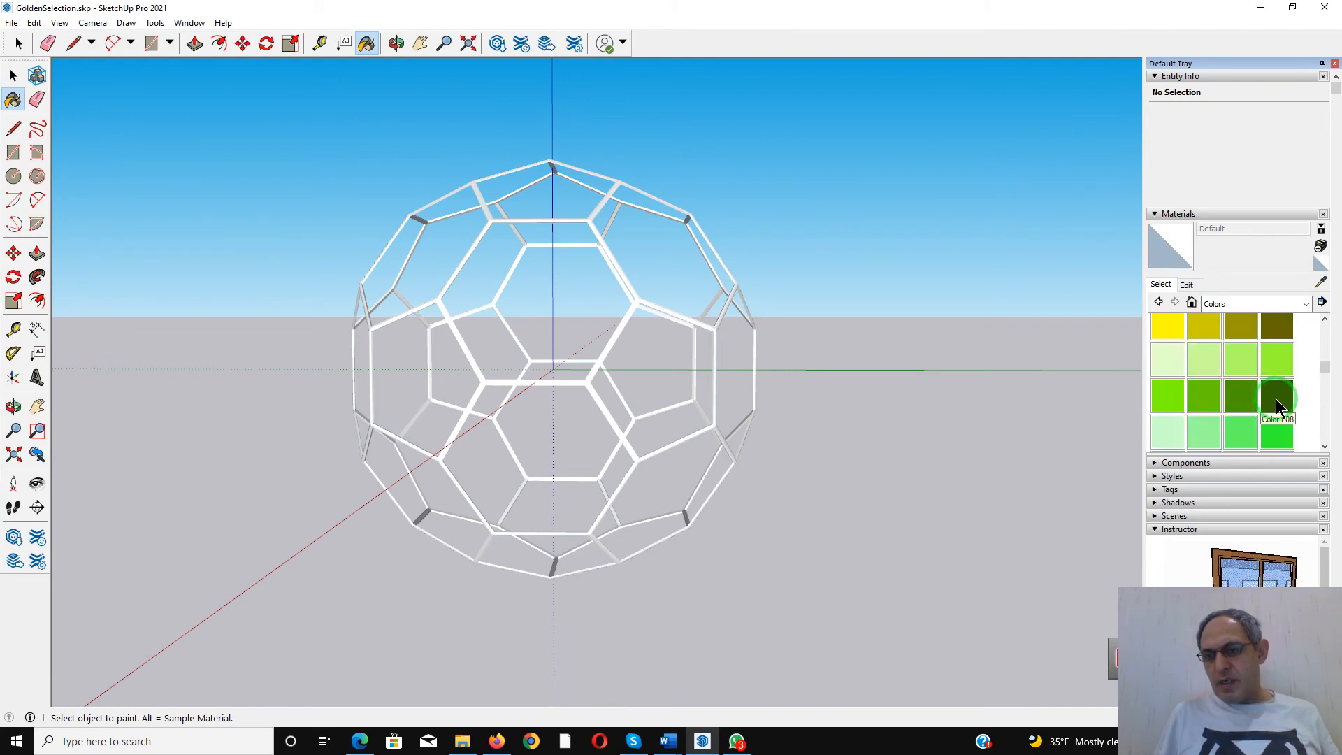
pyautogui.click(1277, 398)
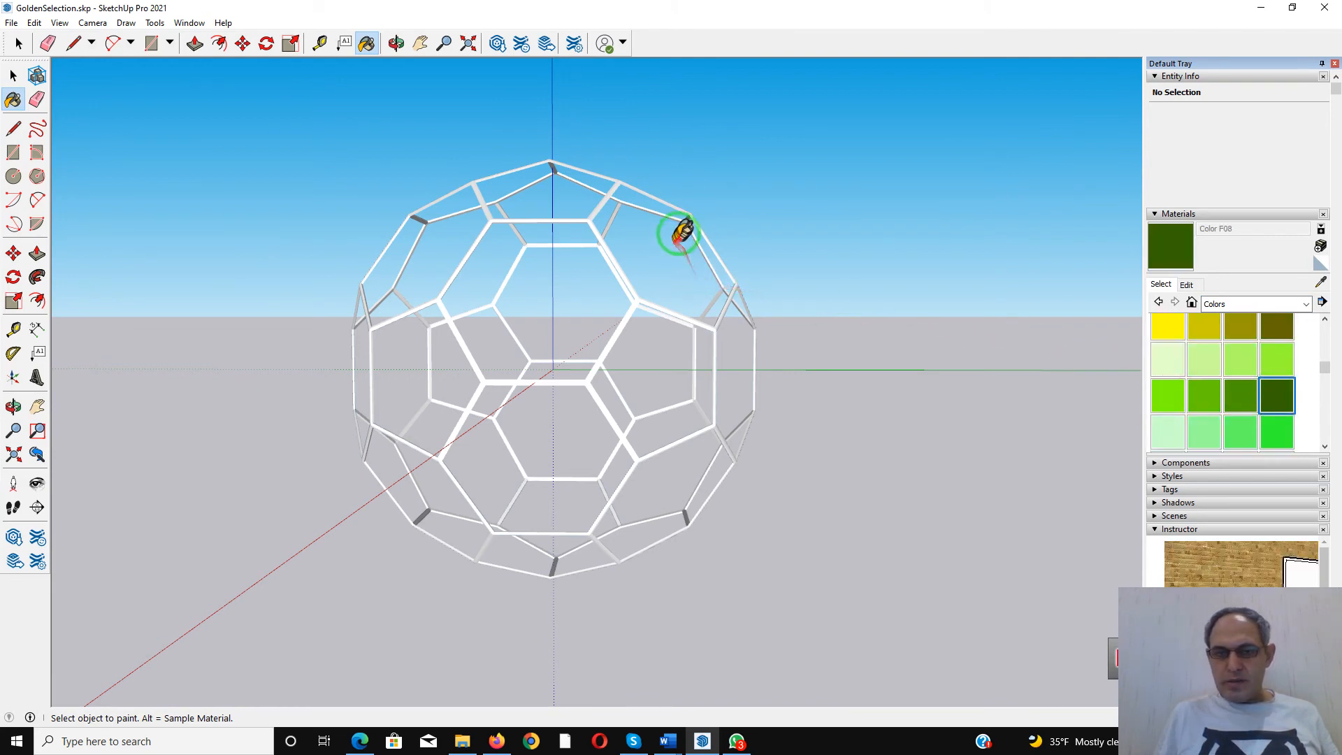
# Paint all faces of the polyhedral frame with dark green Color F08 and check the struts from another side
pyautogui.scroll(1, 600, 213)
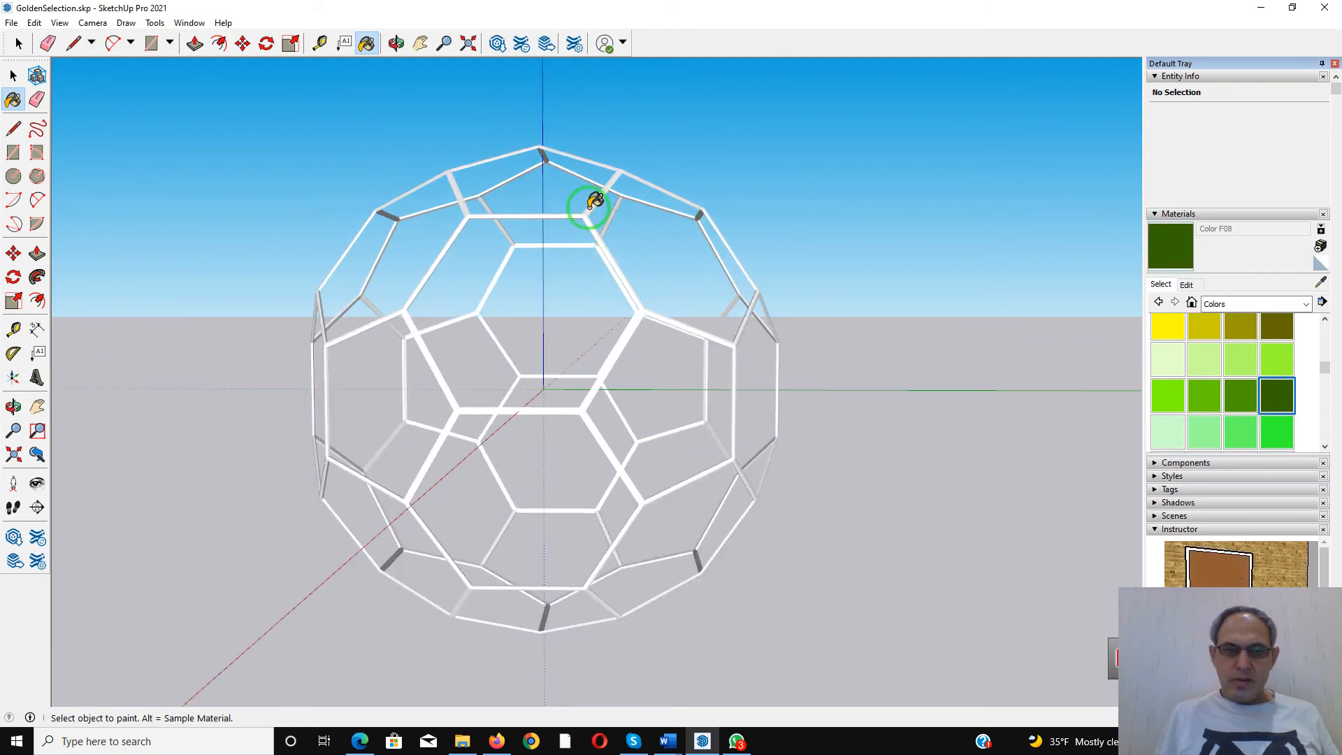
pyautogui.click(595, 201)
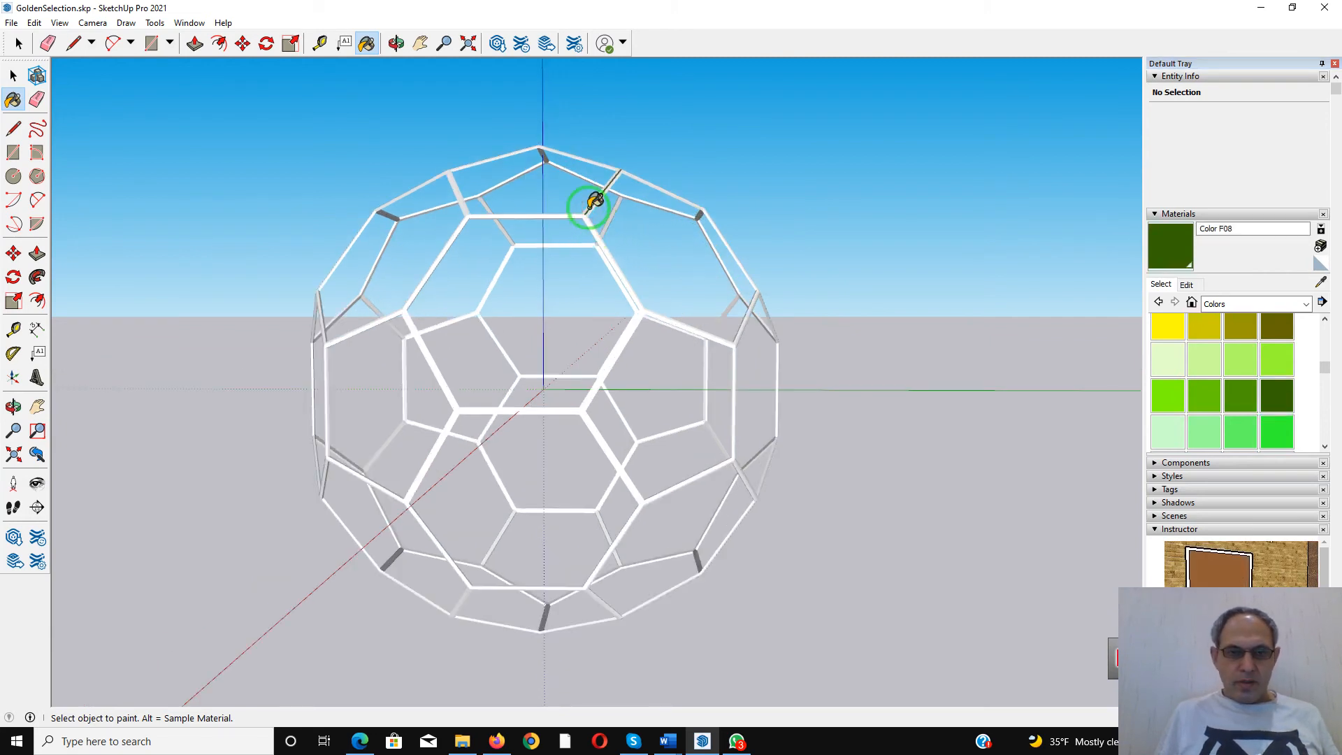
pyautogui.press('ctrl')
pyautogui.hotkey('ctrl', 'a')
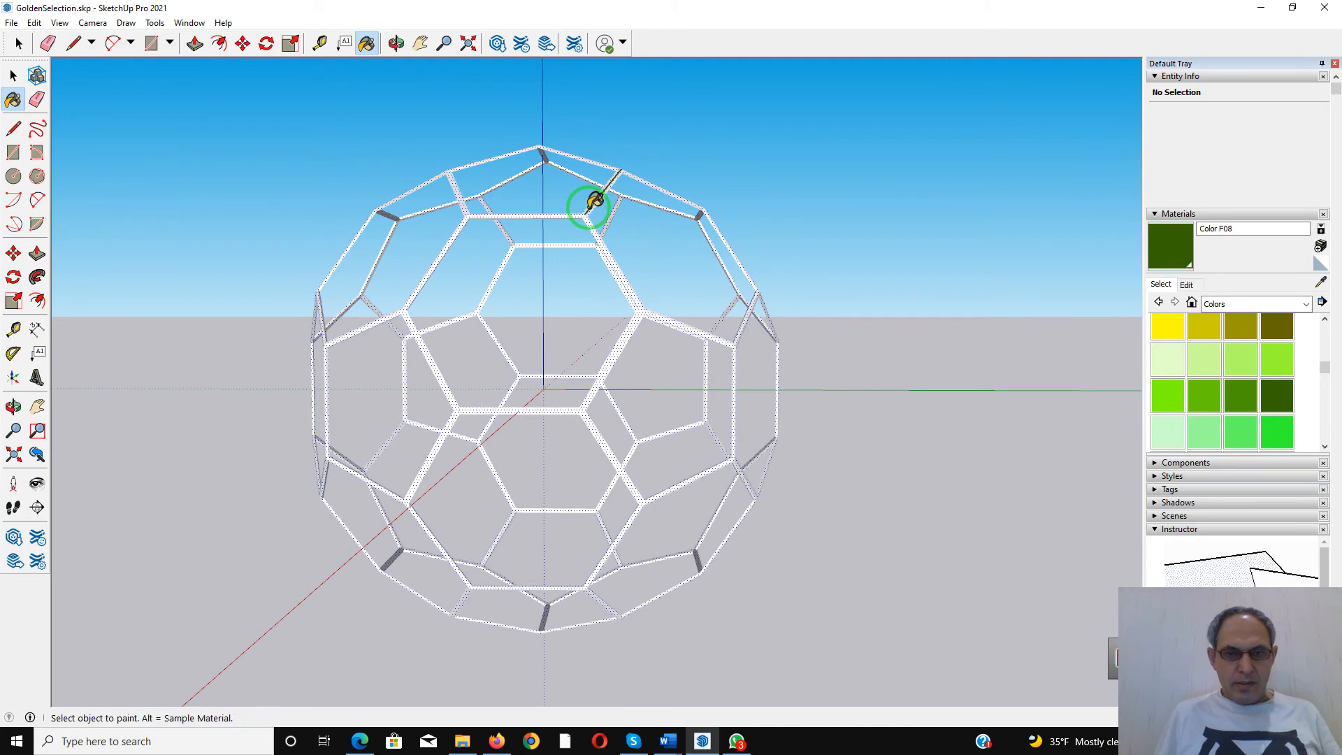
pyautogui.click(593, 202)
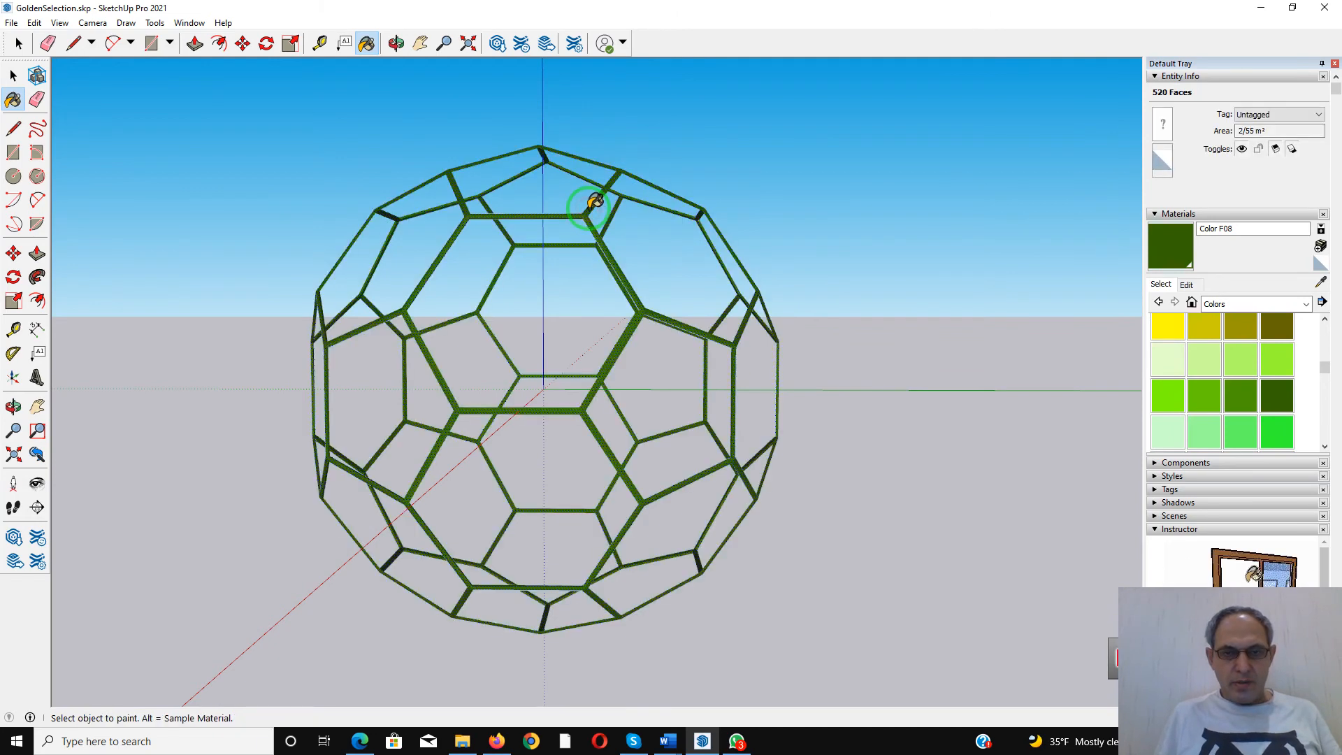
pyautogui.scroll(5, 601, 318)
pyautogui.scroll(-8, 605, 323)
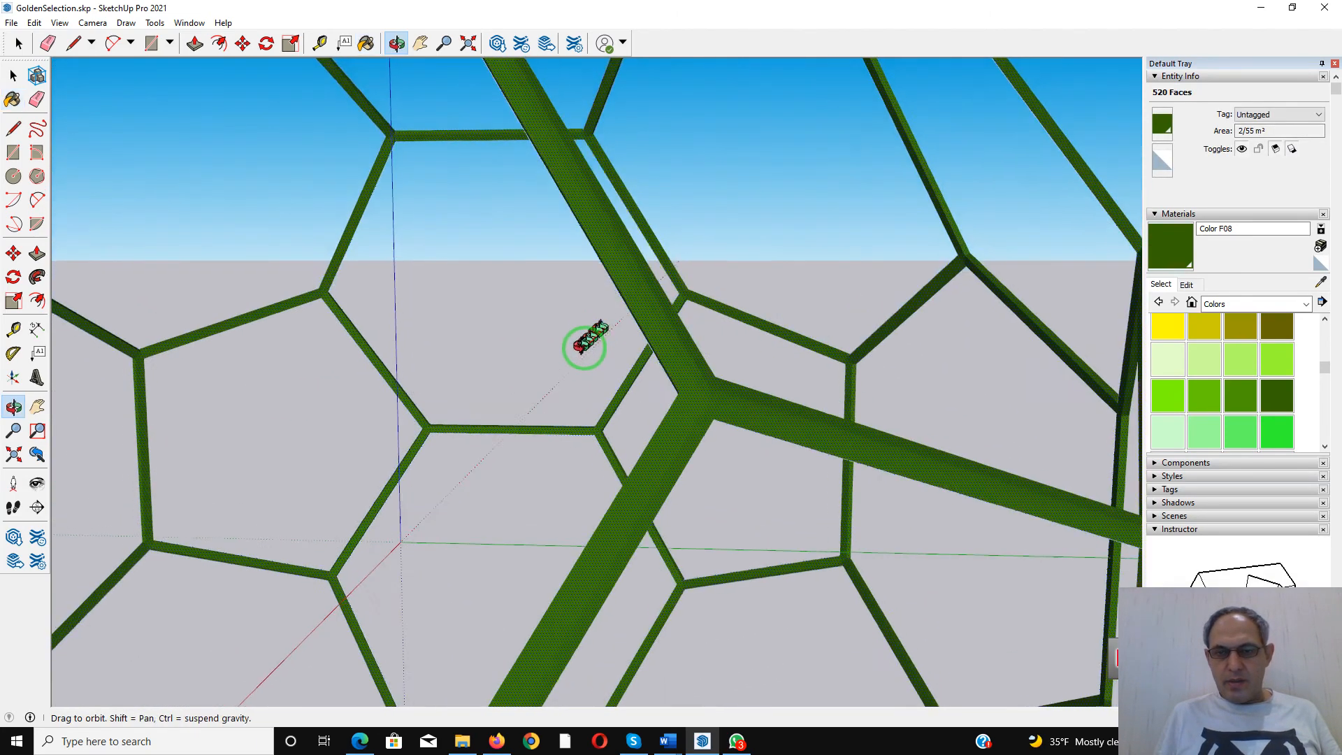
pyautogui.moveTo(596, 308); pyautogui.dragTo(533, 153, button='middle')
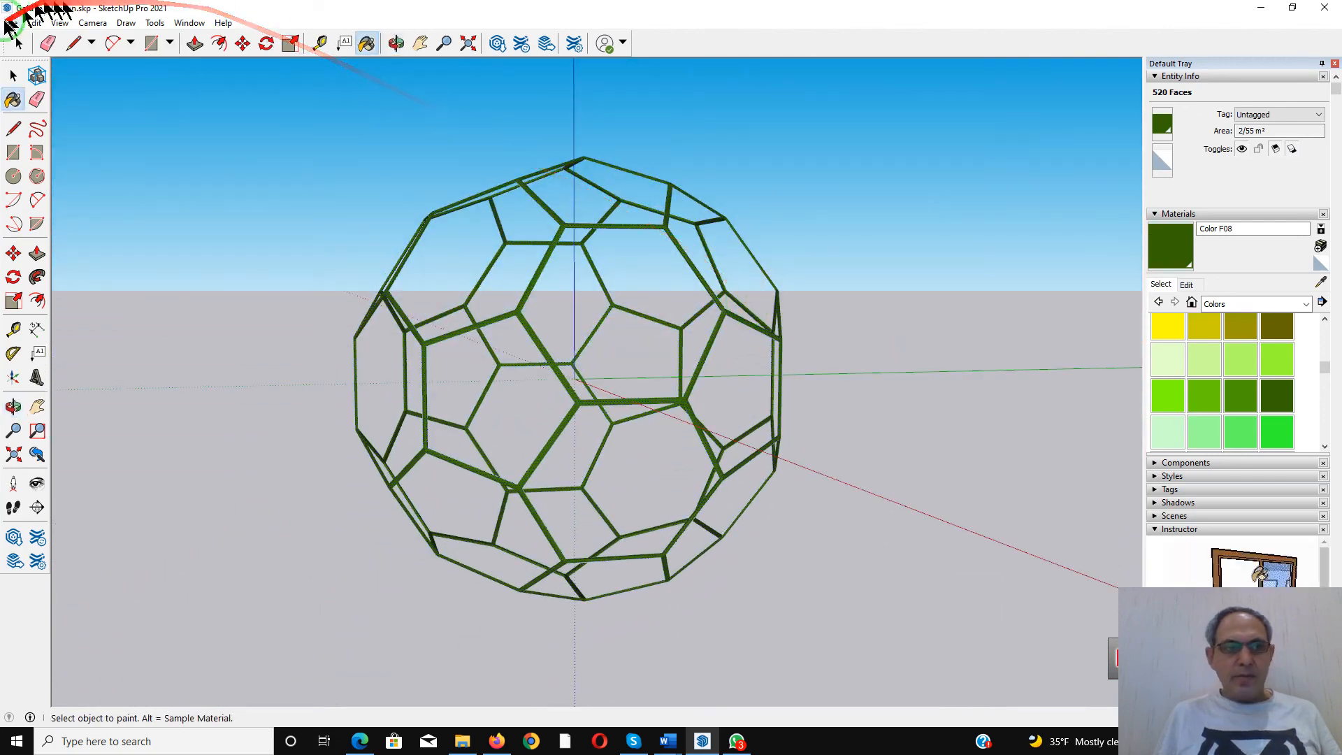
pyautogui.click(11, 22)
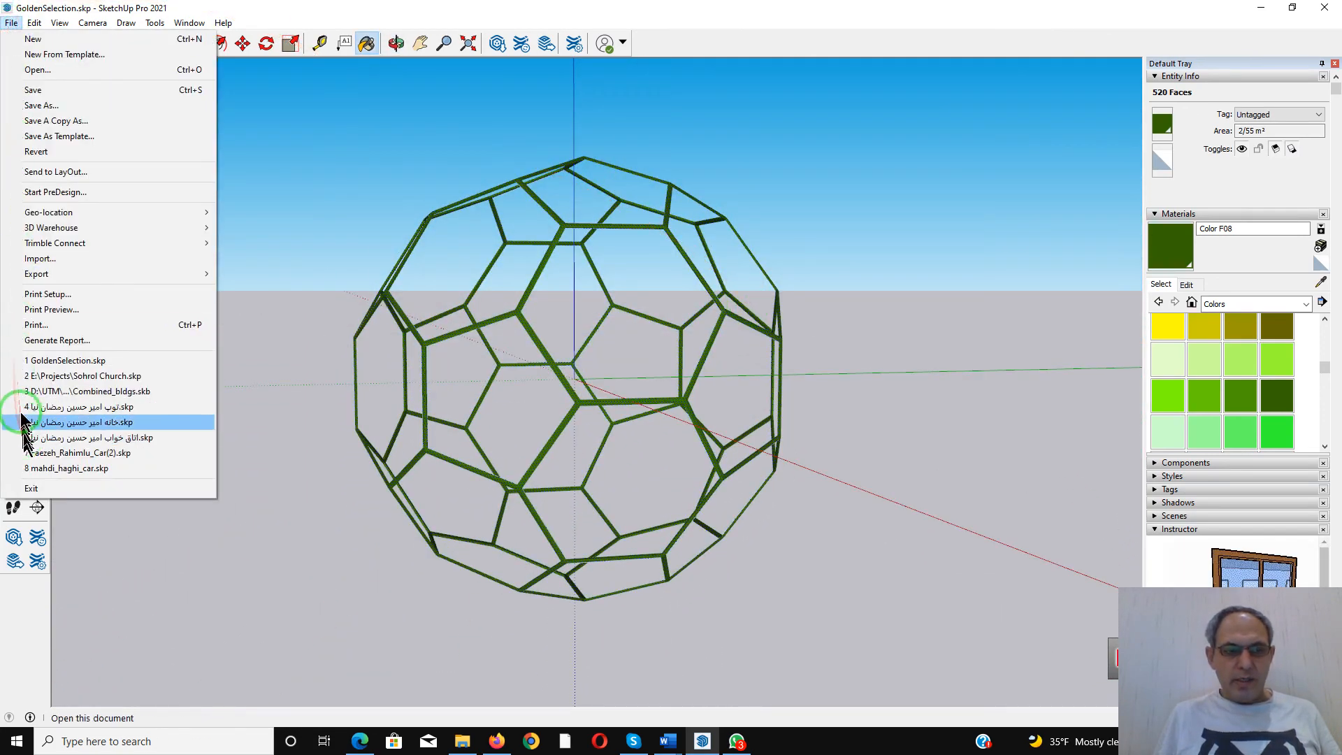
pyautogui.moveTo(56, 244)
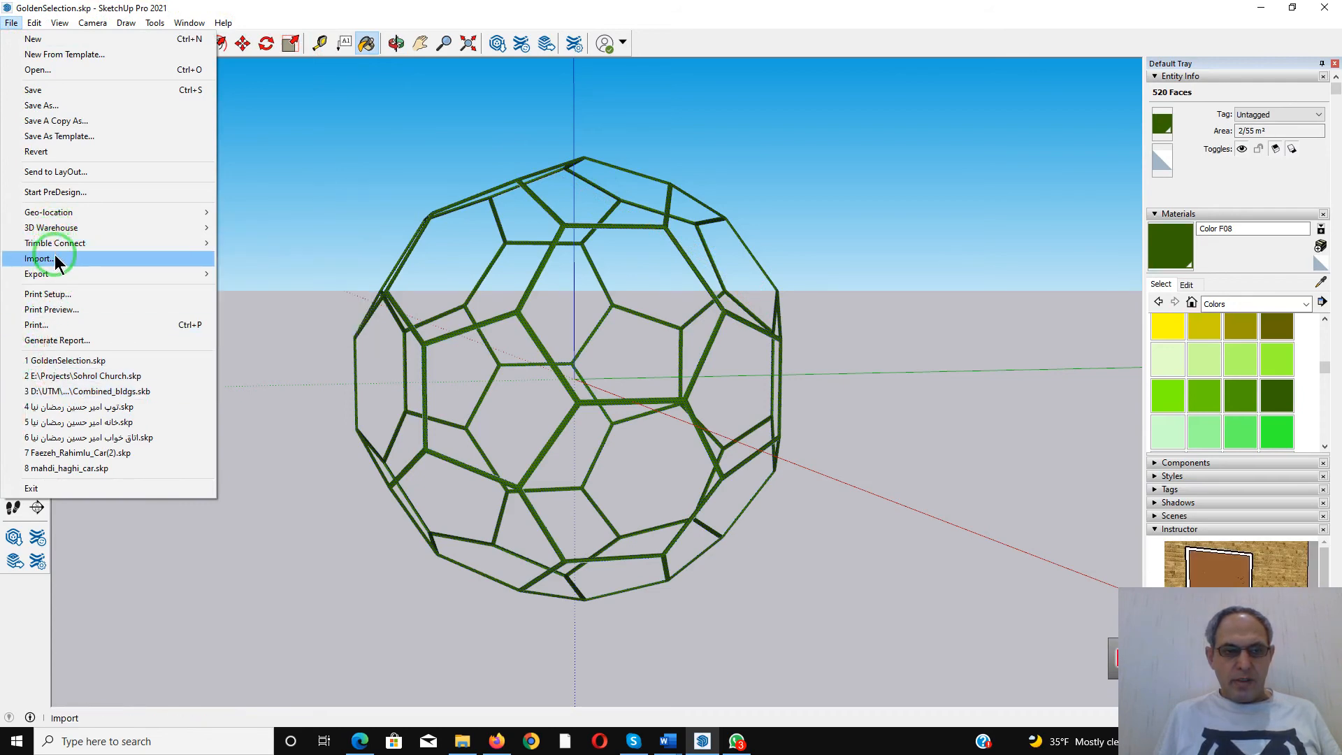
pyautogui.click(53, 258)
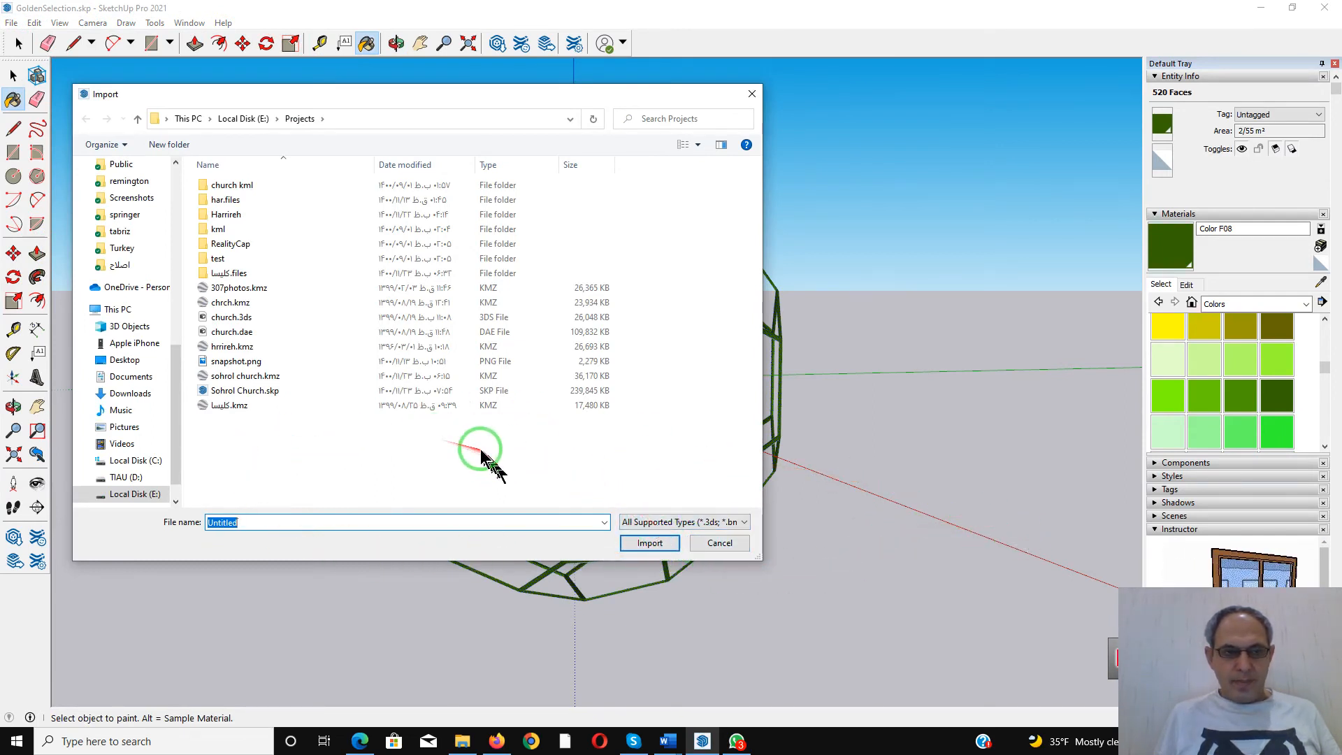
pyautogui.click(752, 93)
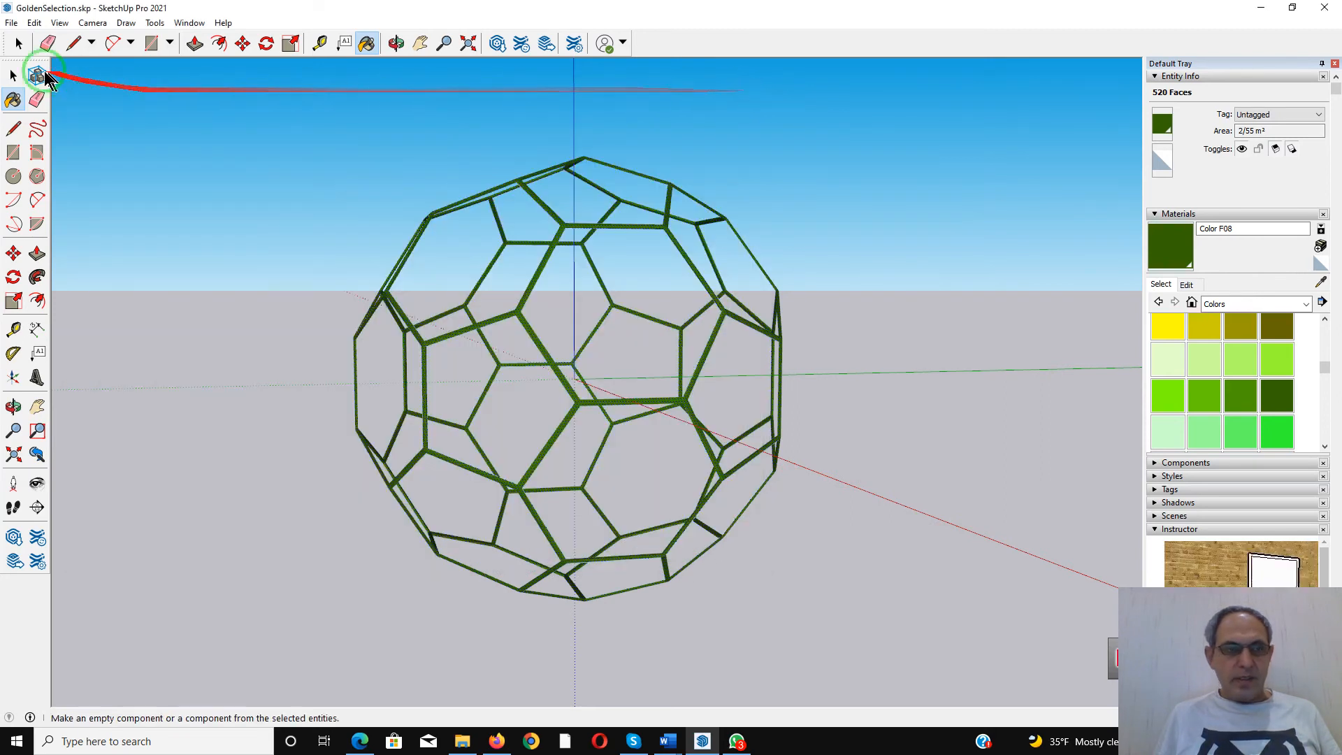
# Set up a VRML 3D model export with texture maps, edges, camera generation and material override checking all turned off
pyautogui.click(12, 24)
pyautogui.moveTo(33, 272)
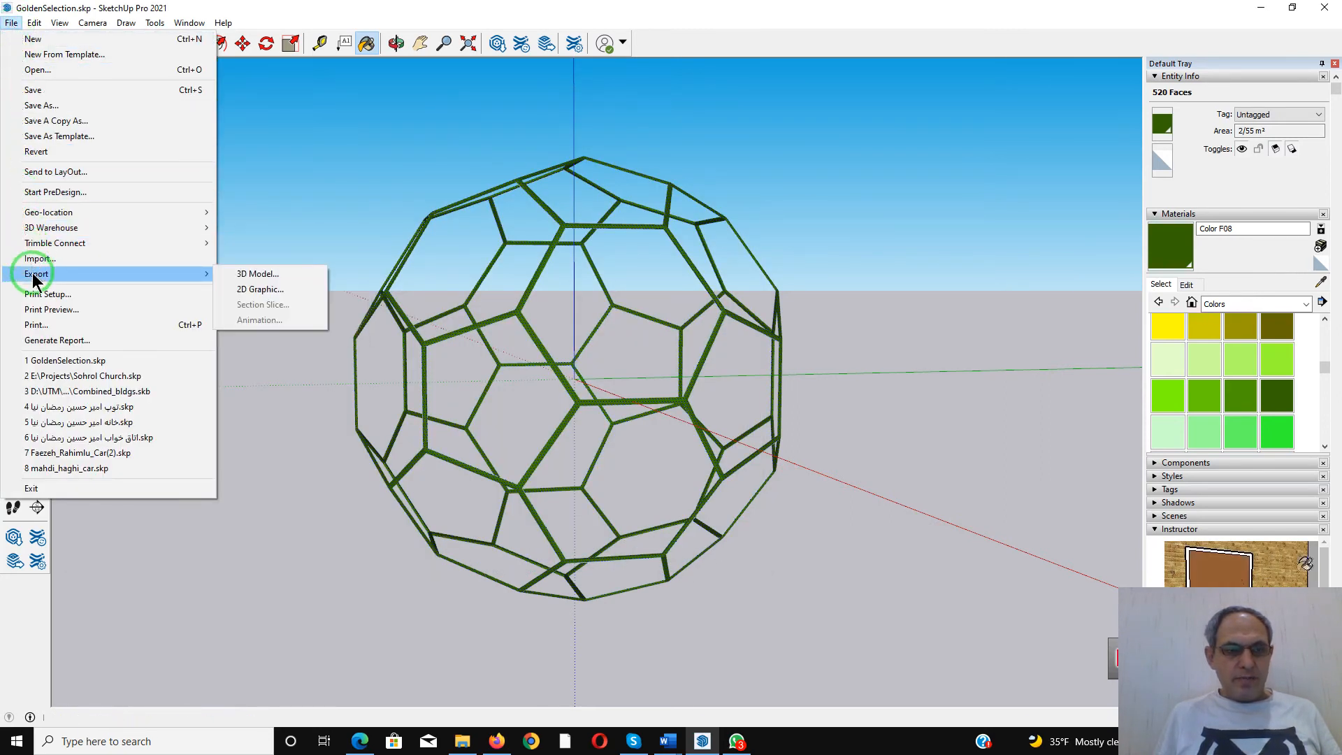
pyautogui.click(242, 274)
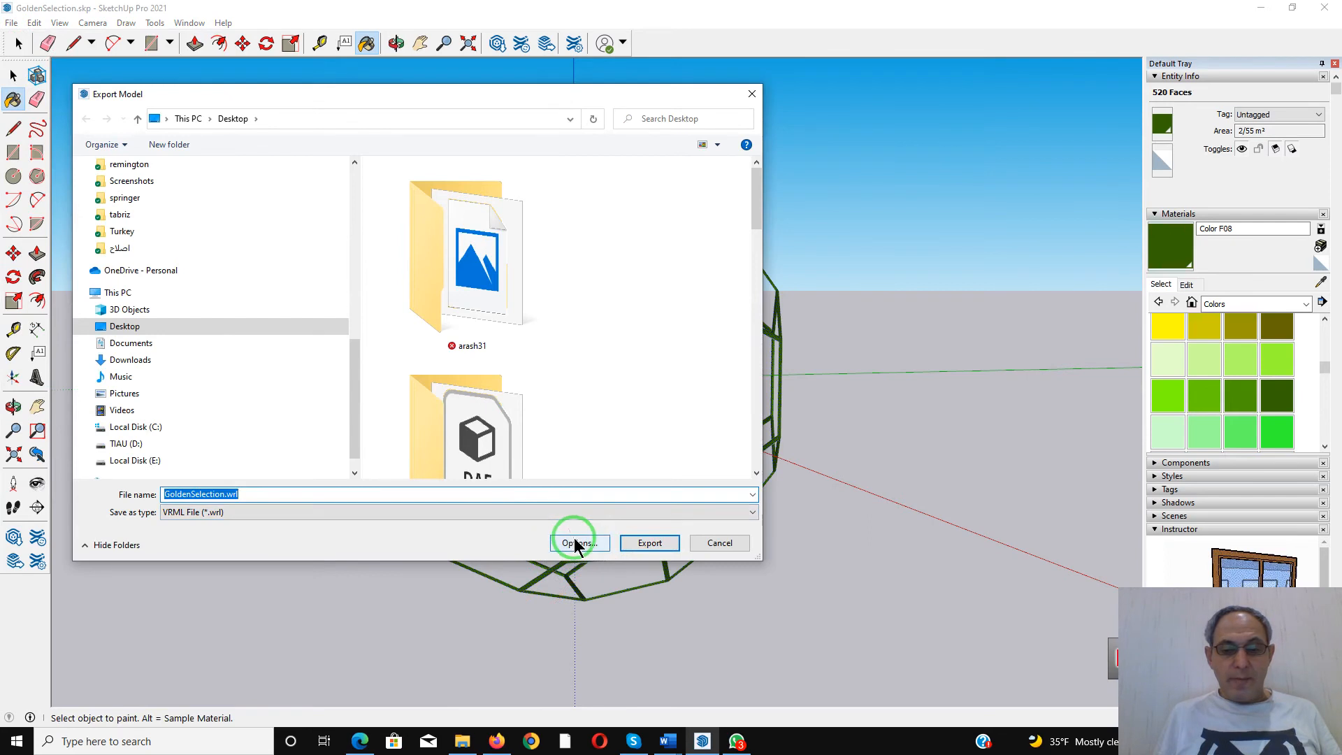
pyautogui.click(577, 544)
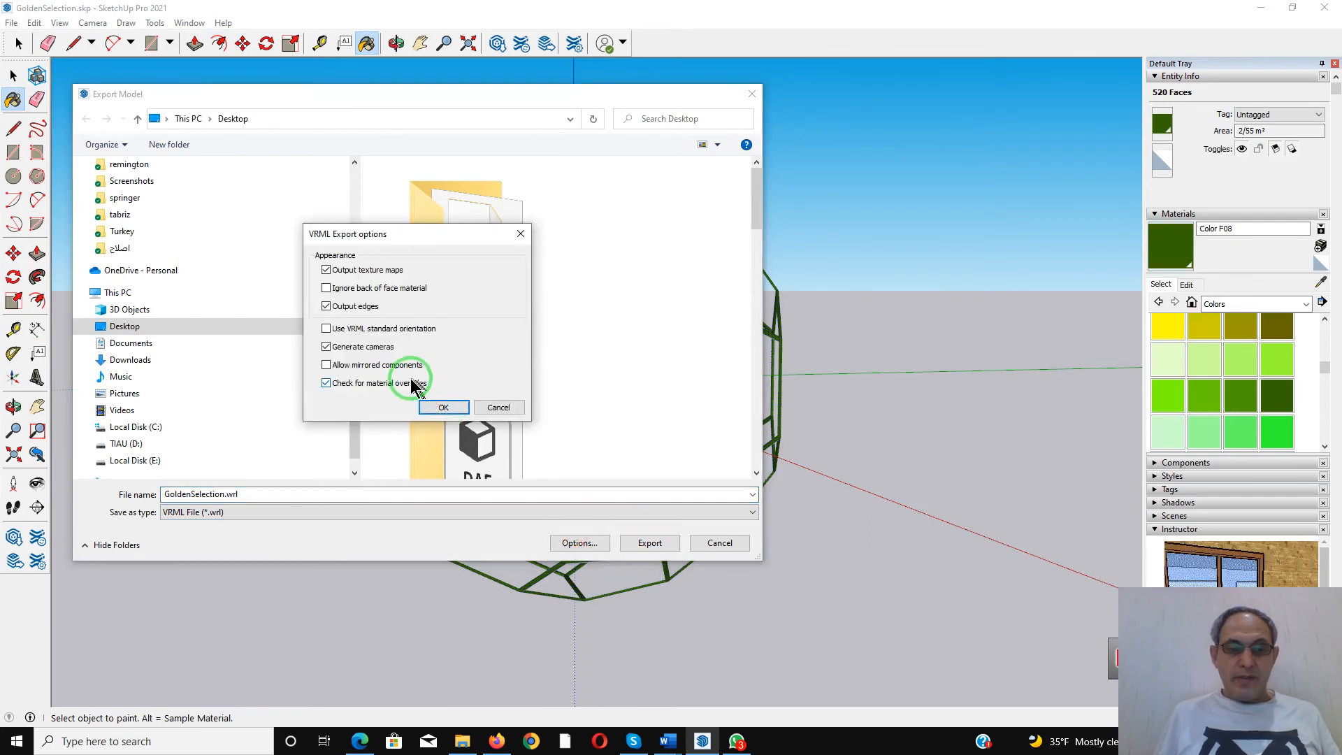
pyautogui.click(328, 272)
pyautogui.click(326, 307)
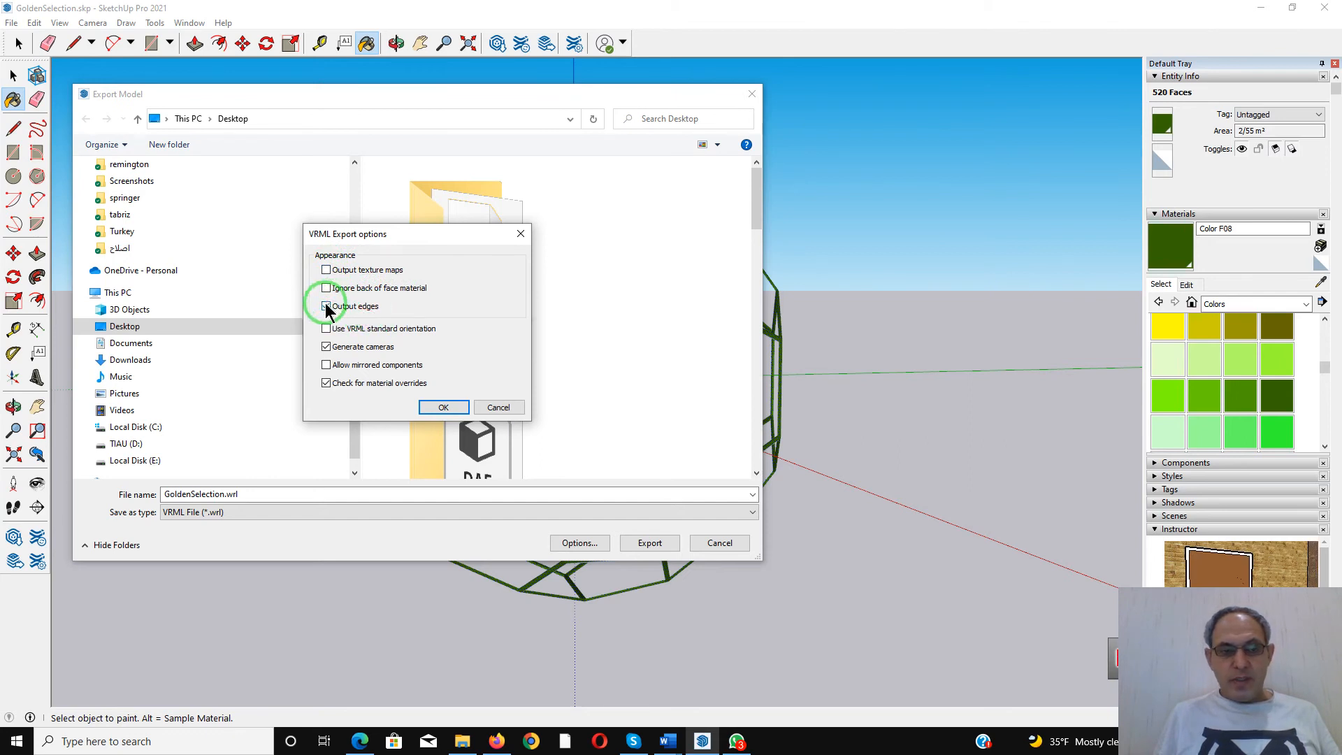
pyautogui.click(326, 308)
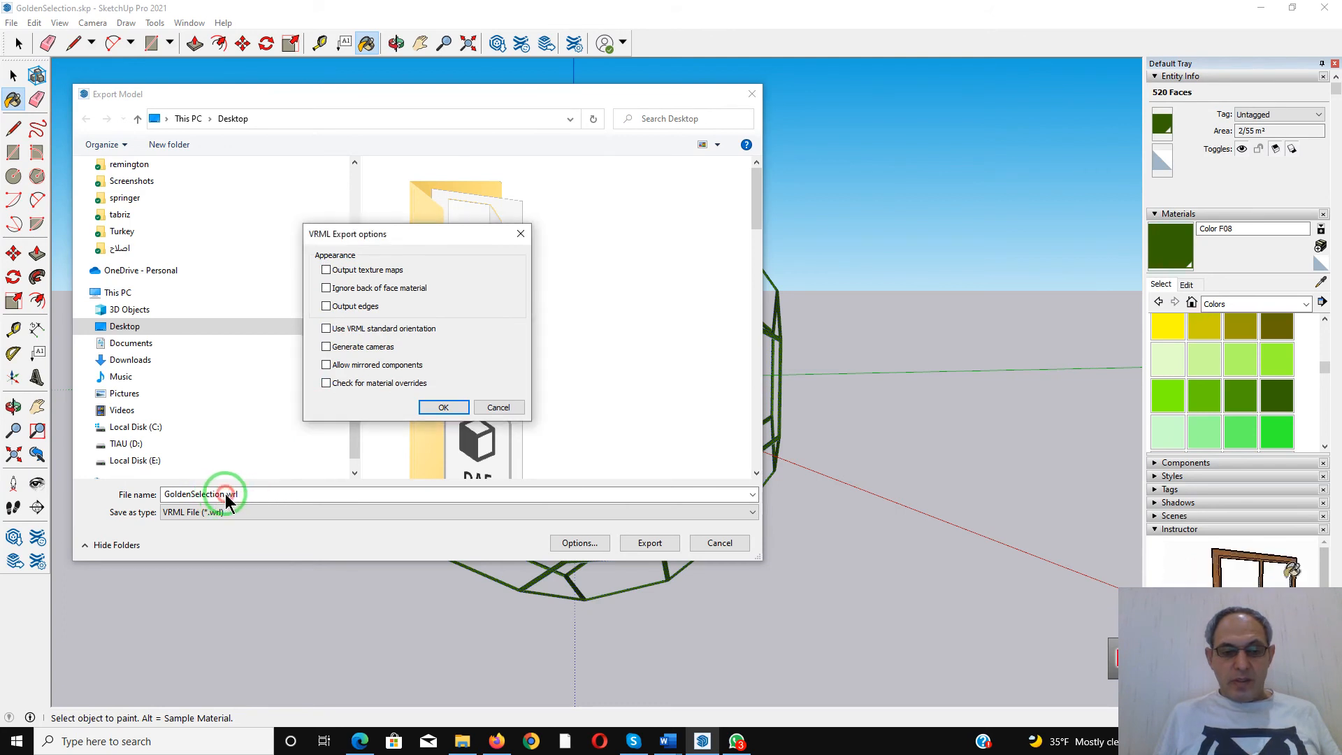
pyautogui.click(444, 408)
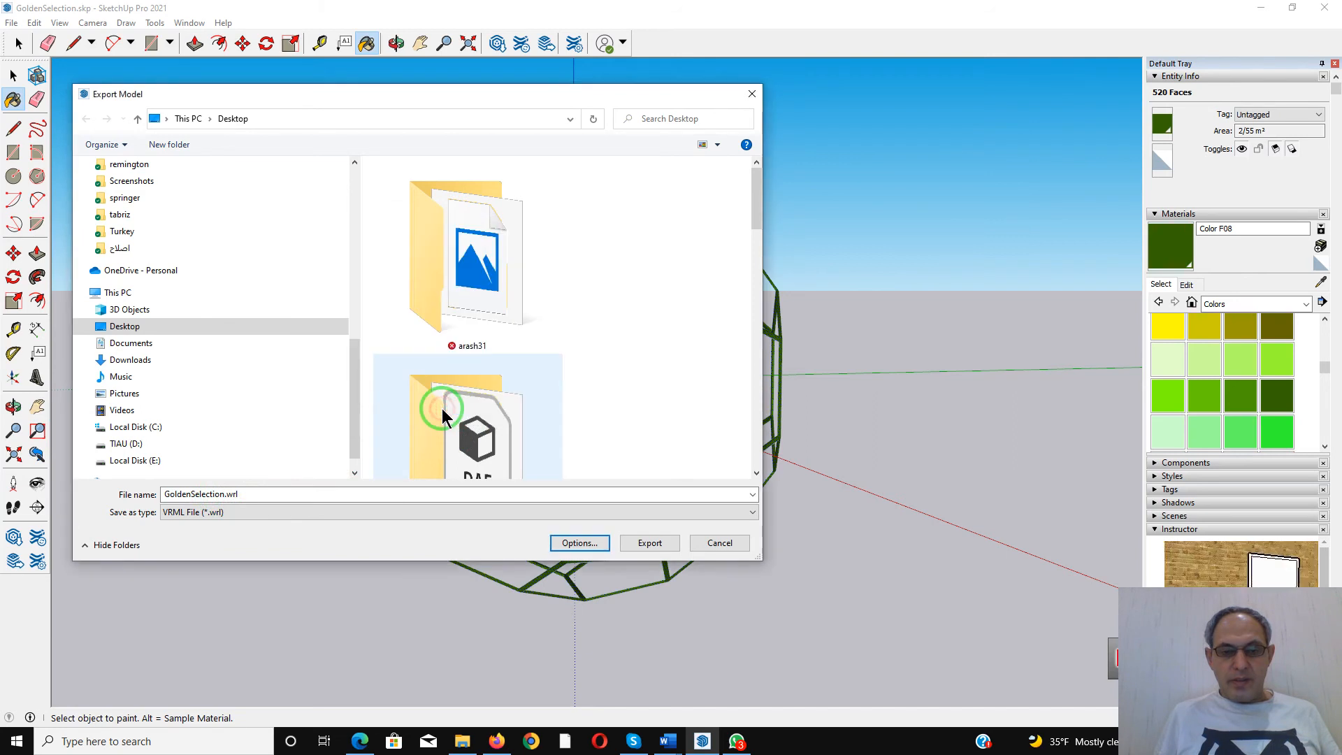
# Export the green frame to the Desktop as GoldenSelection.wrl, replacing the existing file, and close the export results
pyautogui.click(651, 546)
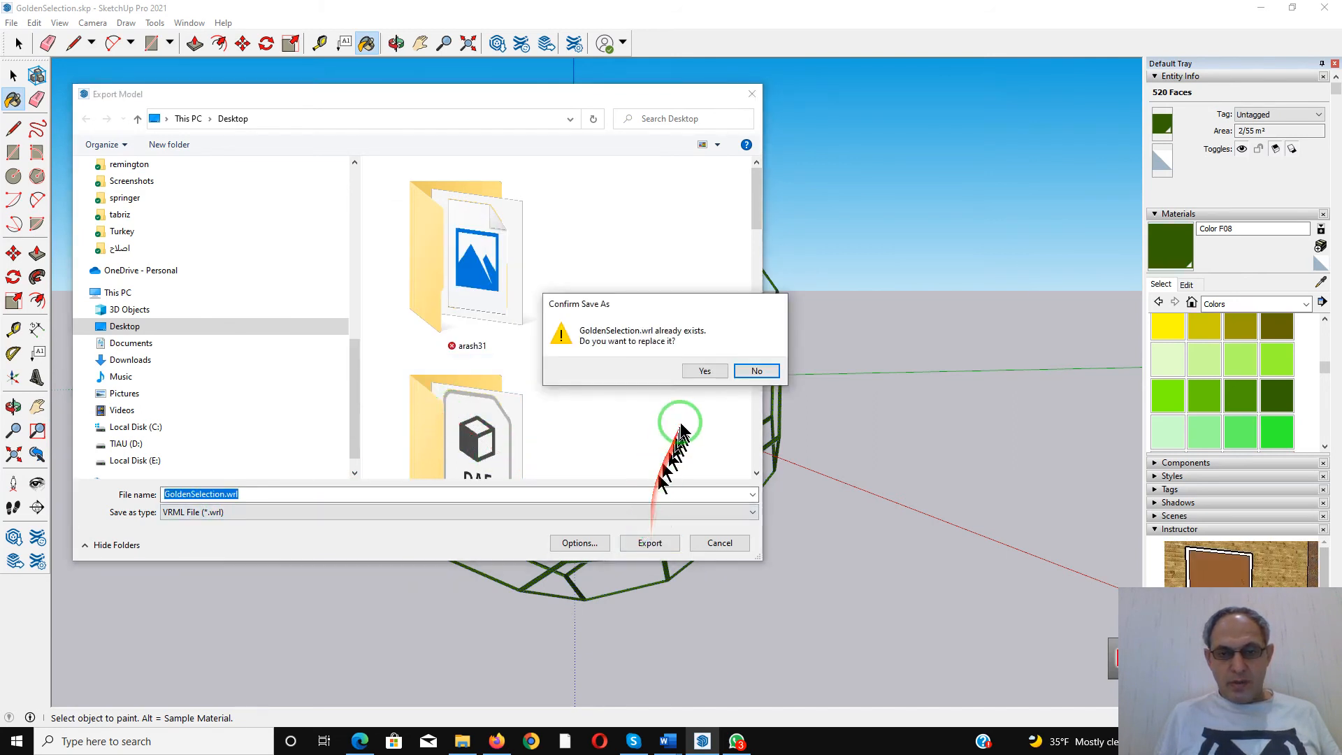
pyautogui.click(706, 374)
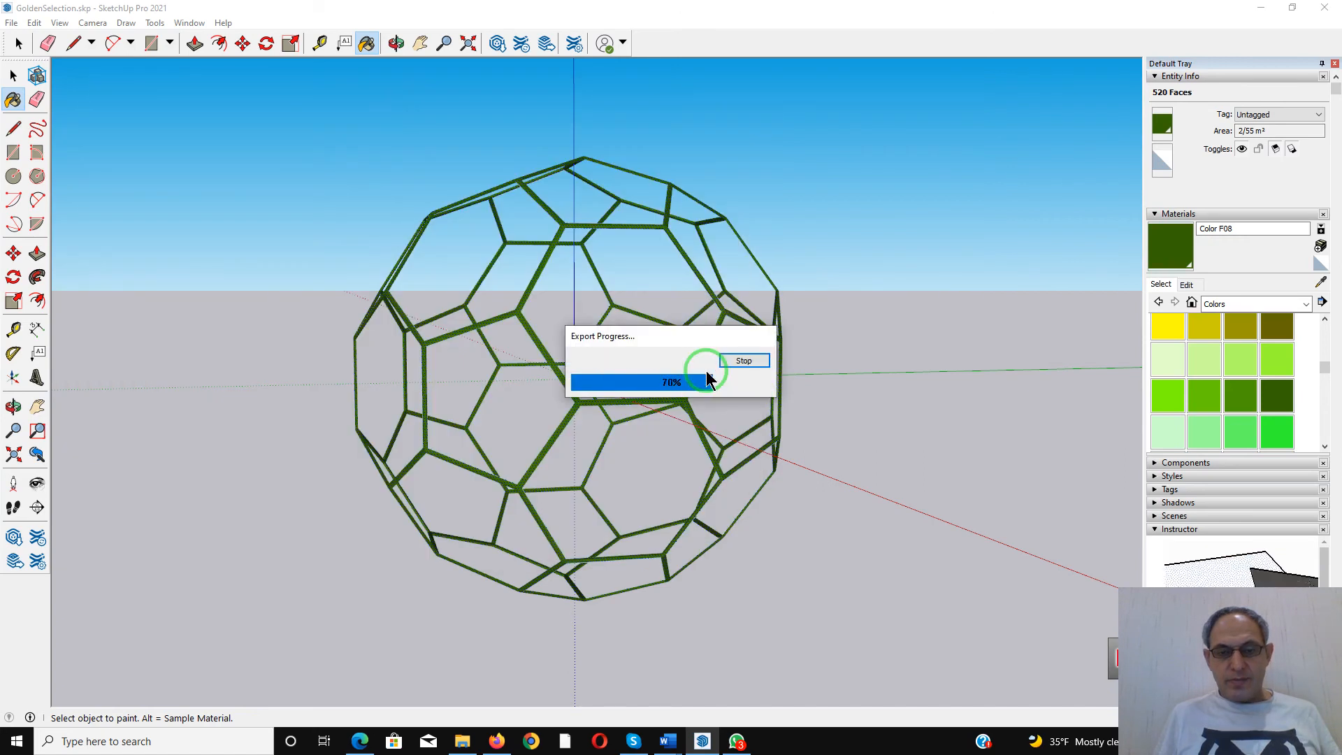
pyautogui.click(745, 477)
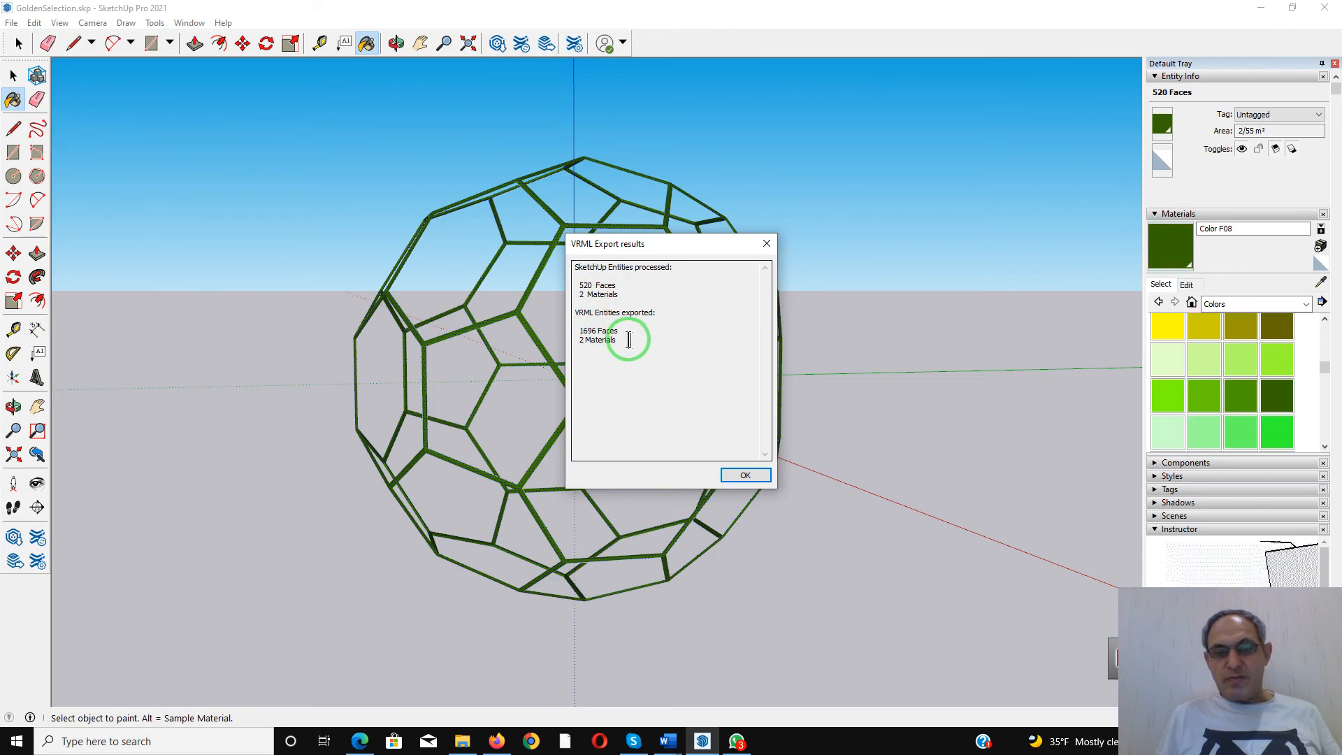
pyautogui.click(745, 476)
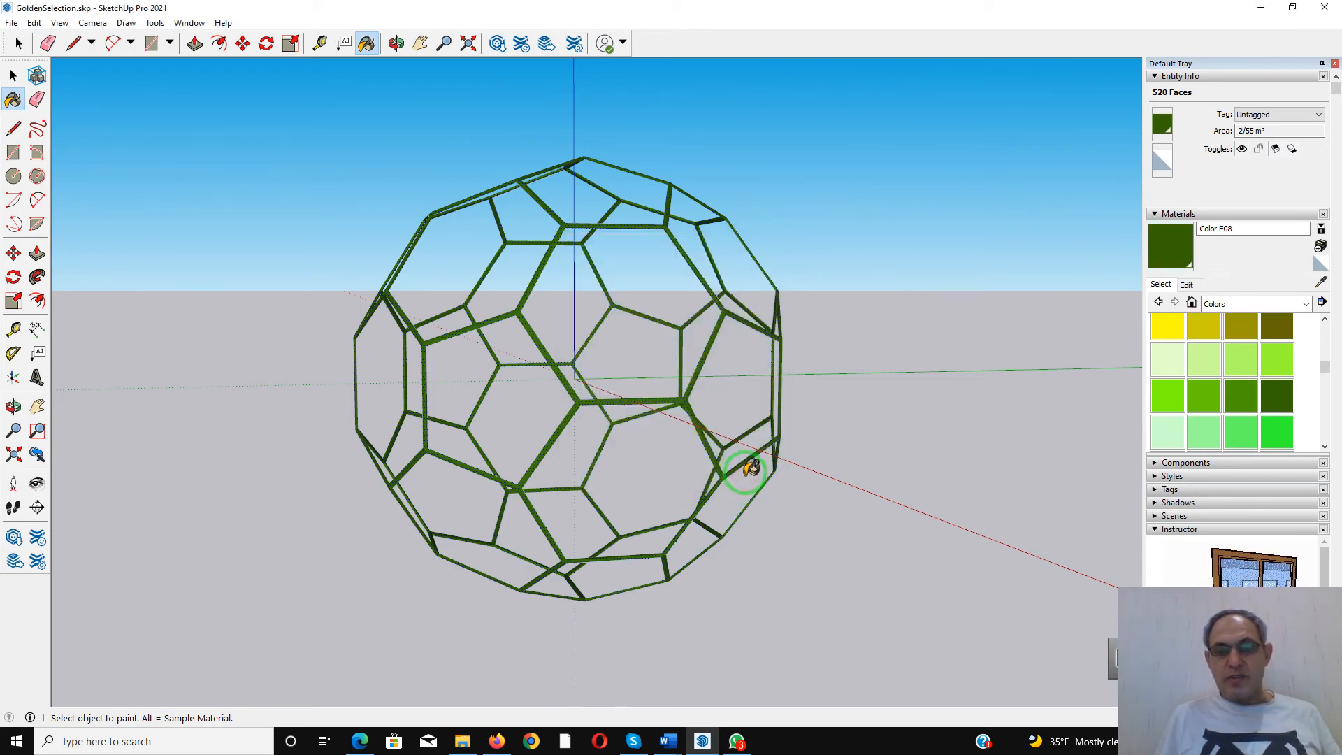
# Search the Desktop folder for "gol", open GoldenSelection.wrl in Internet Explorer and allow its blocked content
pyautogui.click(1267, 9)
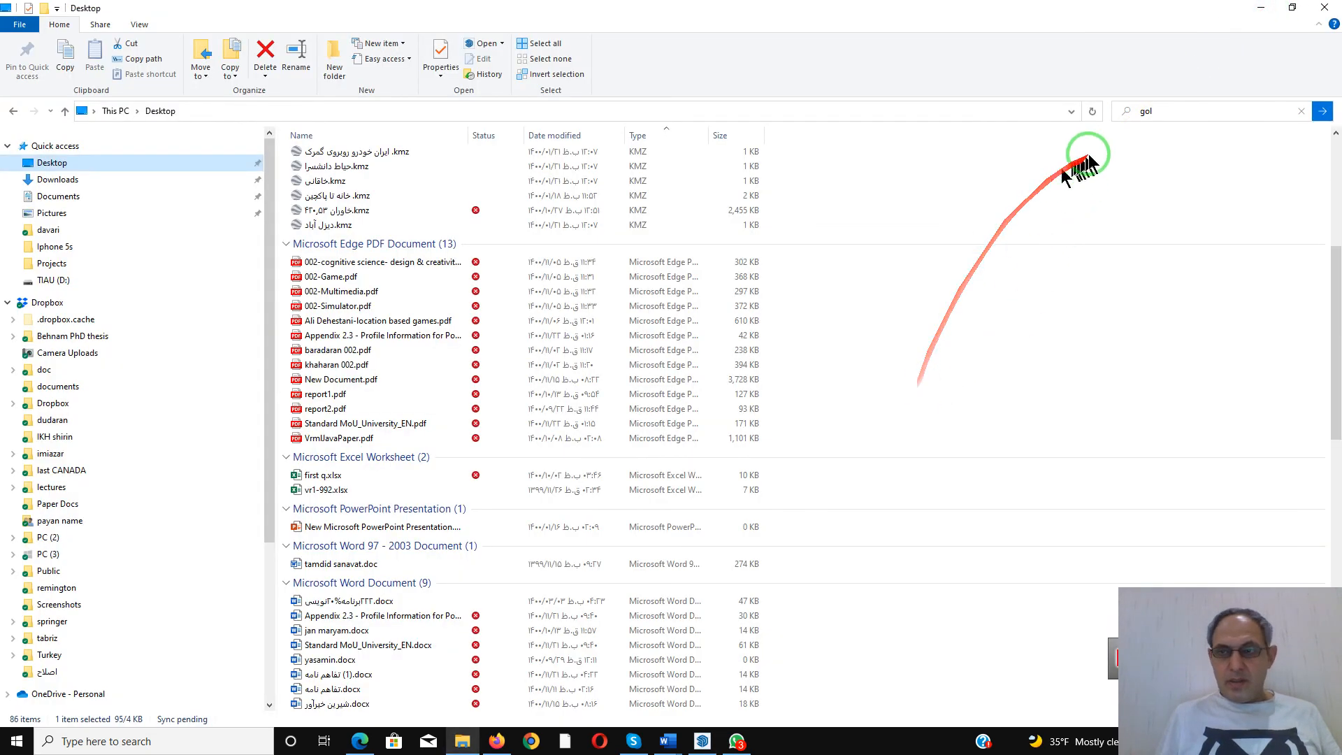
pyautogui.click(1205, 118)
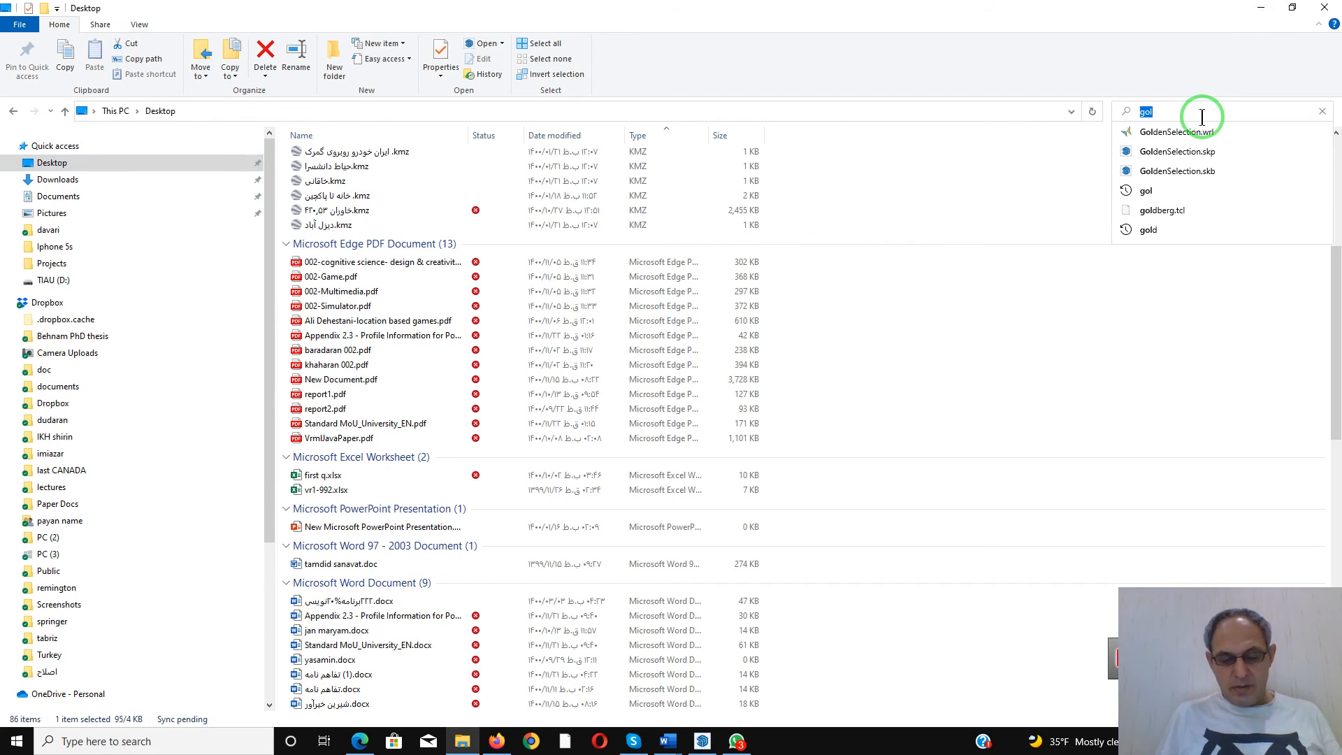
pyautogui.write('gol')
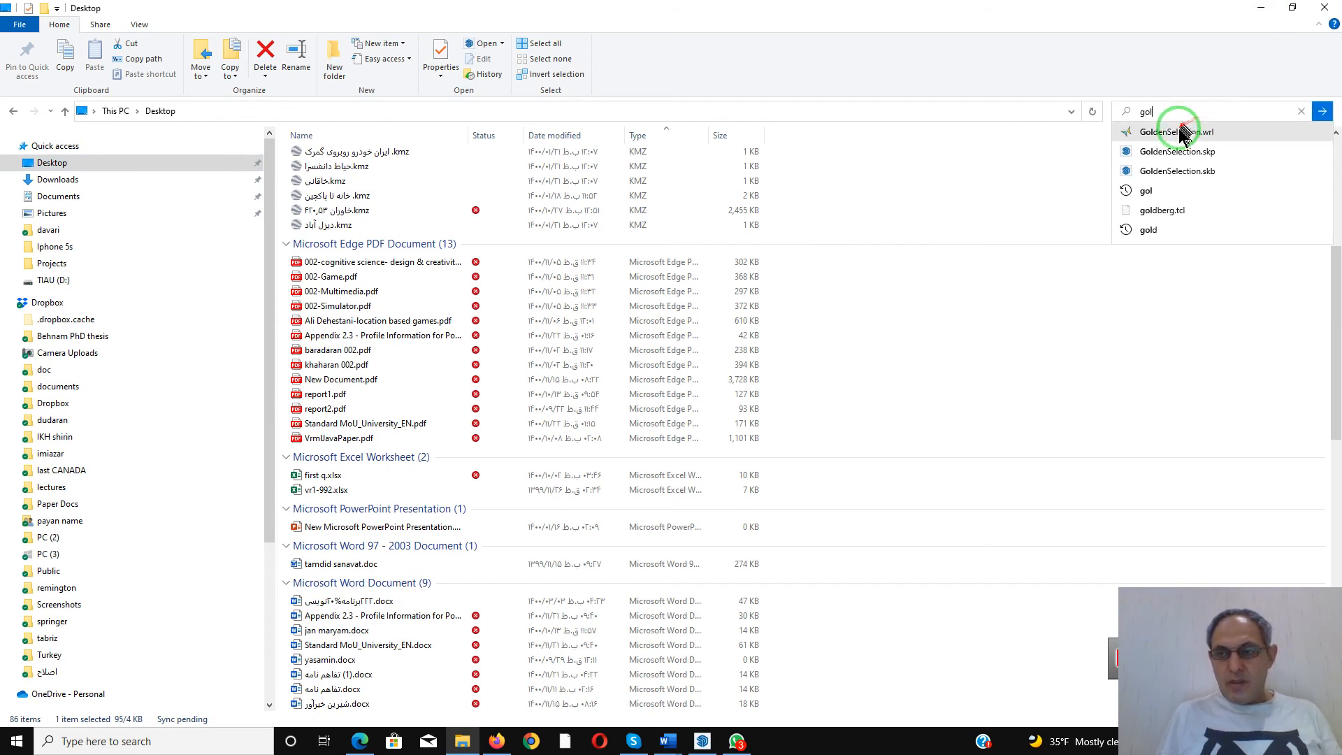
pyautogui.click(1179, 131)
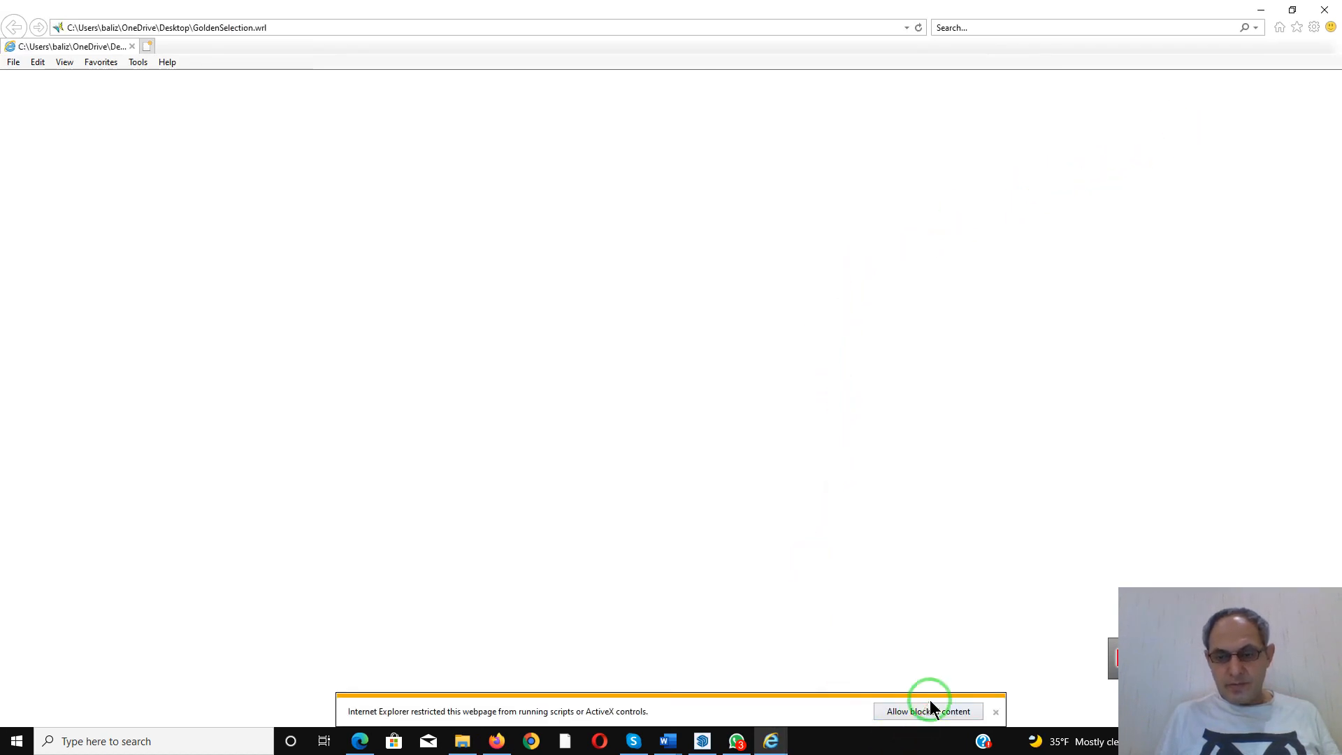
pyautogui.click(928, 712)
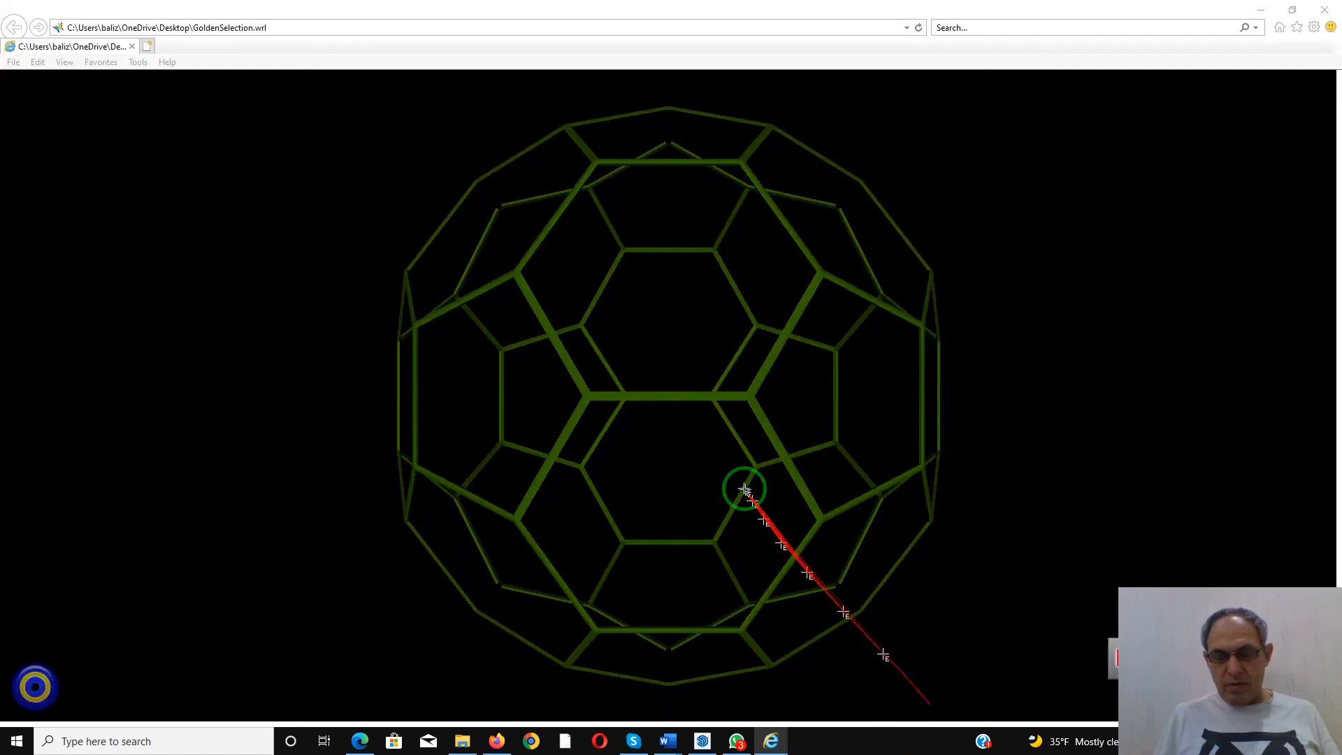
# Examine the exported green frame in the VRML viewer from several angles and close up, checking its struts
pyautogui.moveTo(722, 416); pyautogui.dragTo(592, 421)
pyautogui.scroll(-3, 686, 362)
pyautogui.scroll(7, 688, 360)
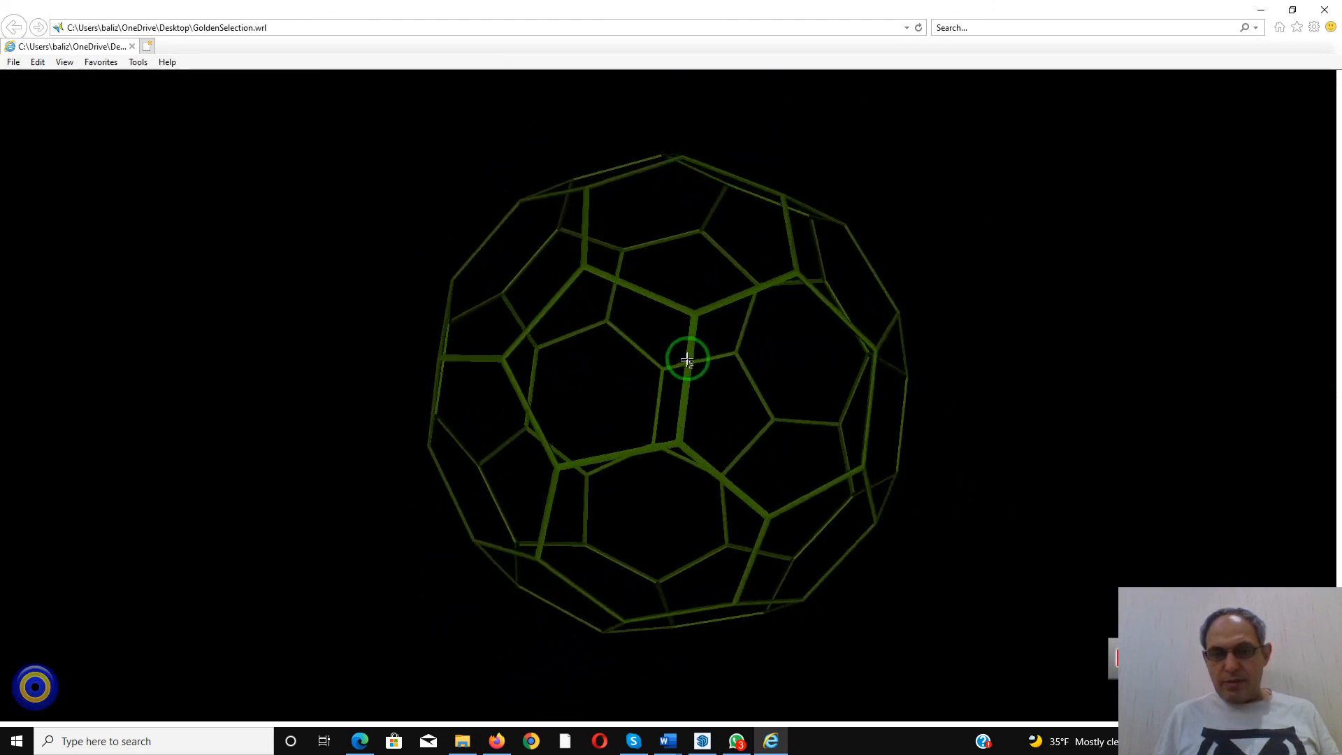
pyautogui.scroll(3, 688, 358)
pyautogui.moveTo(693, 355)
pyautogui.mouseDown()
pyautogui.moveTo(652, 351)
pyautogui.moveTo(638, 377)
pyautogui.moveTo(661, 351)
pyautogui.mouseUp()
pyautogui.scroll(-5, 661, 351)
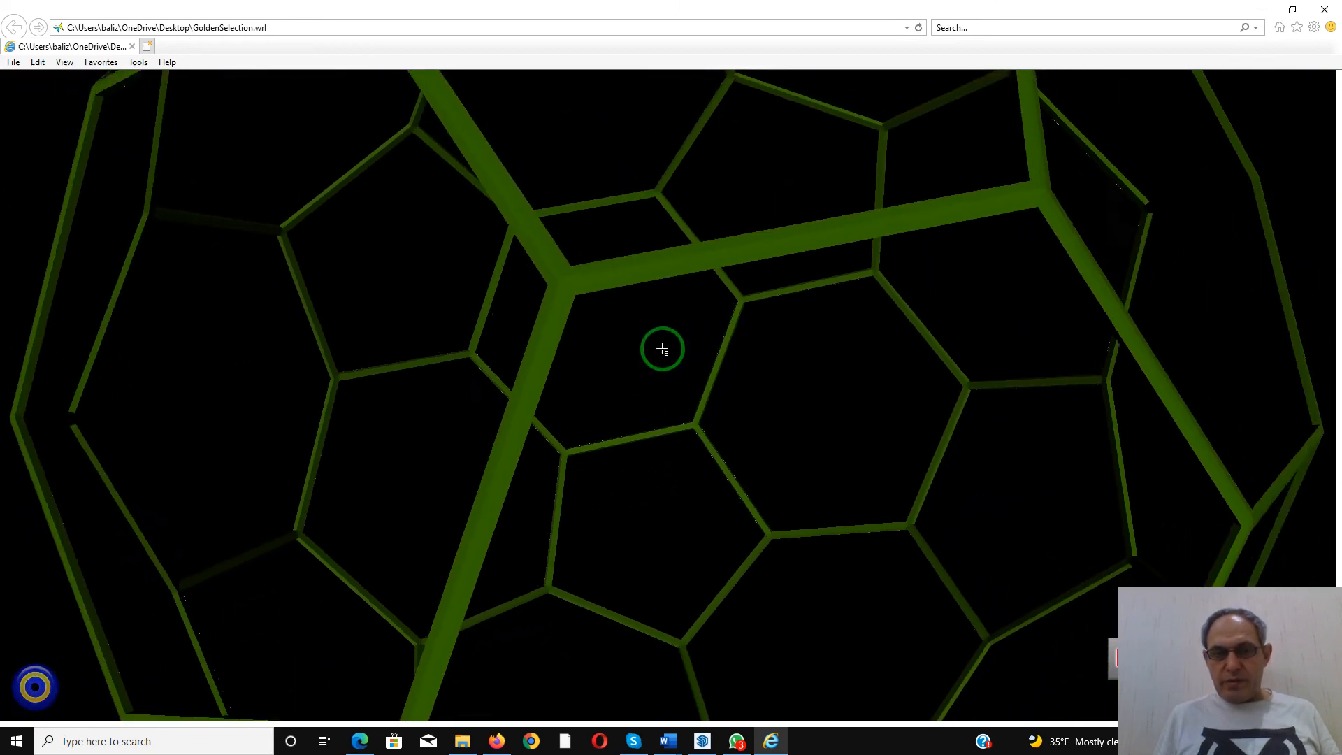
pyautogui.scroll(-2, 662, 350)
pyautogui.moveTo(662, 354)
pyautogui.mouseDown()
pyautogui.moveTo(651, 290)
pyautogui.moveTo(587, 294)
pyautogui.moveTo(590, 321)
pyautogui.moveTo(638, 329)
pyautogui.moveTo(641, 350)
pyautogui.moveTo(645, 337)
pyautogui.moveTo(683, 460)
pyautogui.moveTo(790, 644)
pyautogui.moveTo(860, 680)
pyautogui.moveTo(1108, 660)
pyautogui.mouseUp()
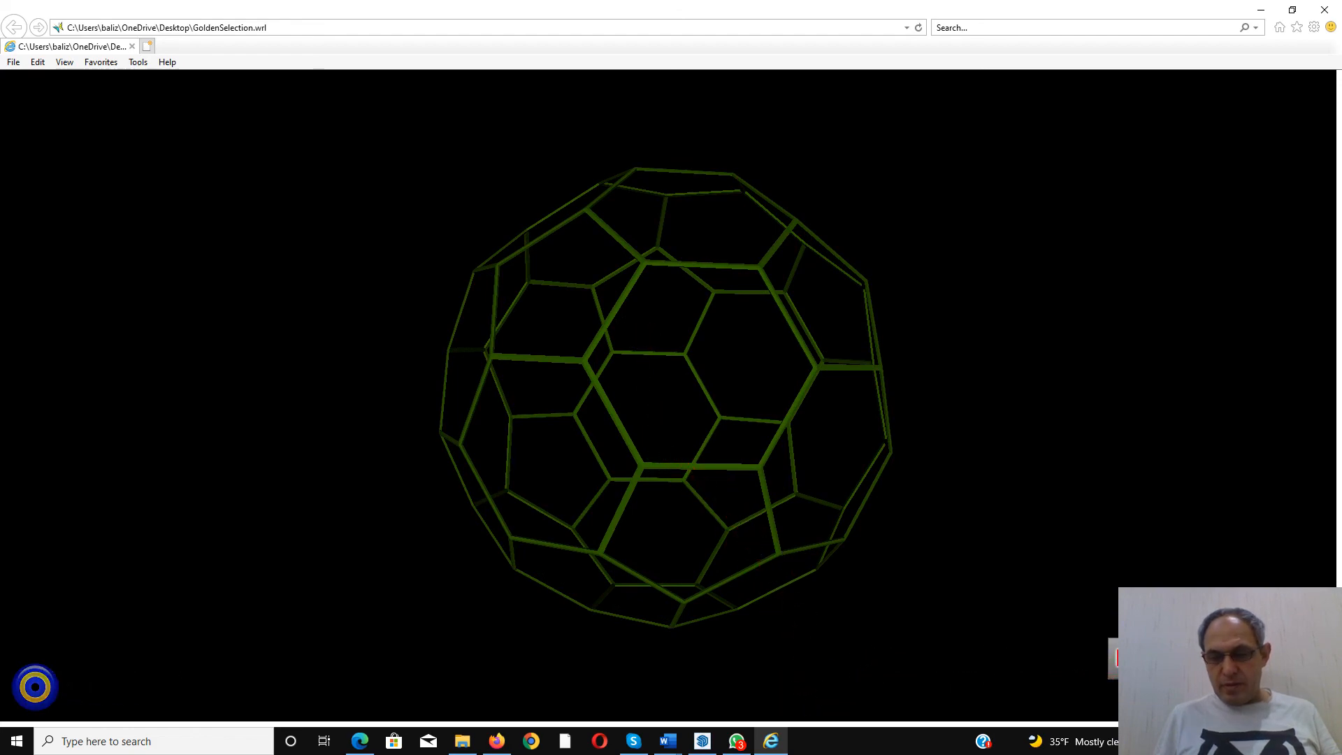
# Switch back to SketchUp and share the model to 3D Warehouse, saving it before the upload
pyautogui.hotkey('alt', 'Tab')
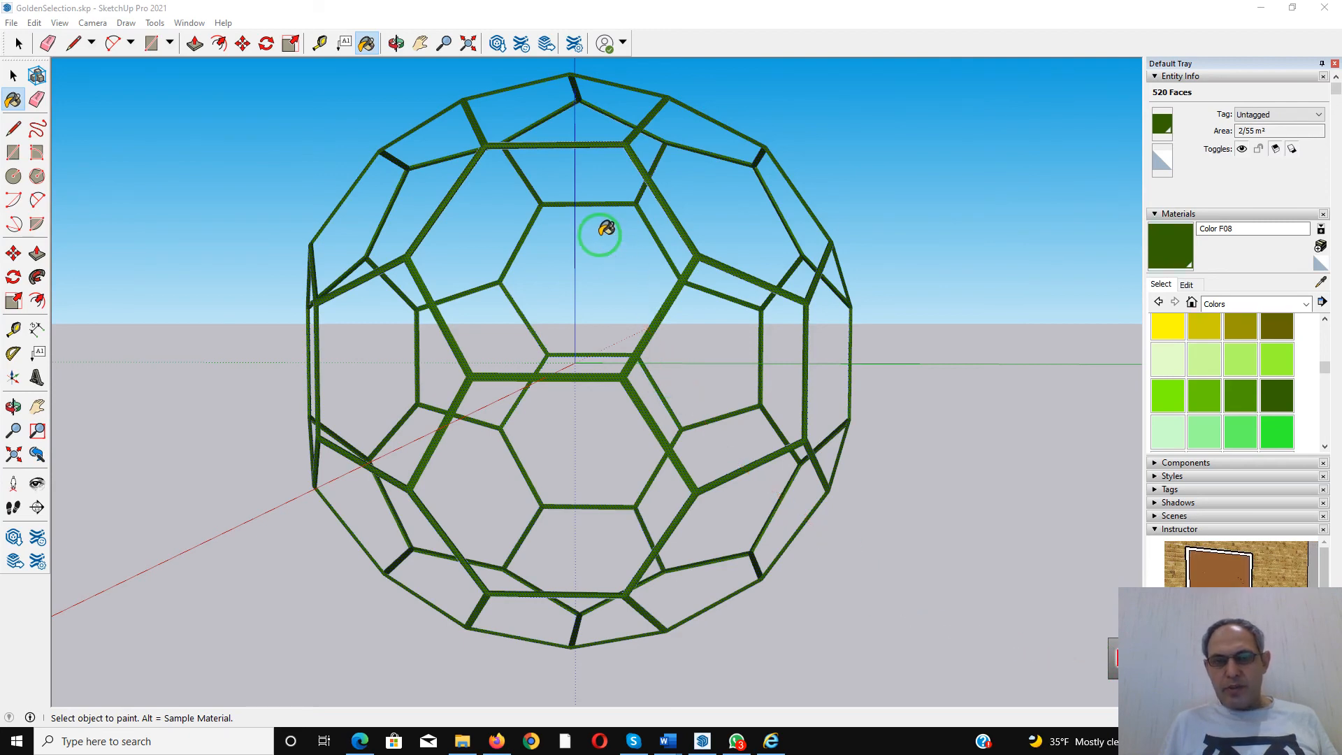
pyautogui.scroll(-2, 606, 229)
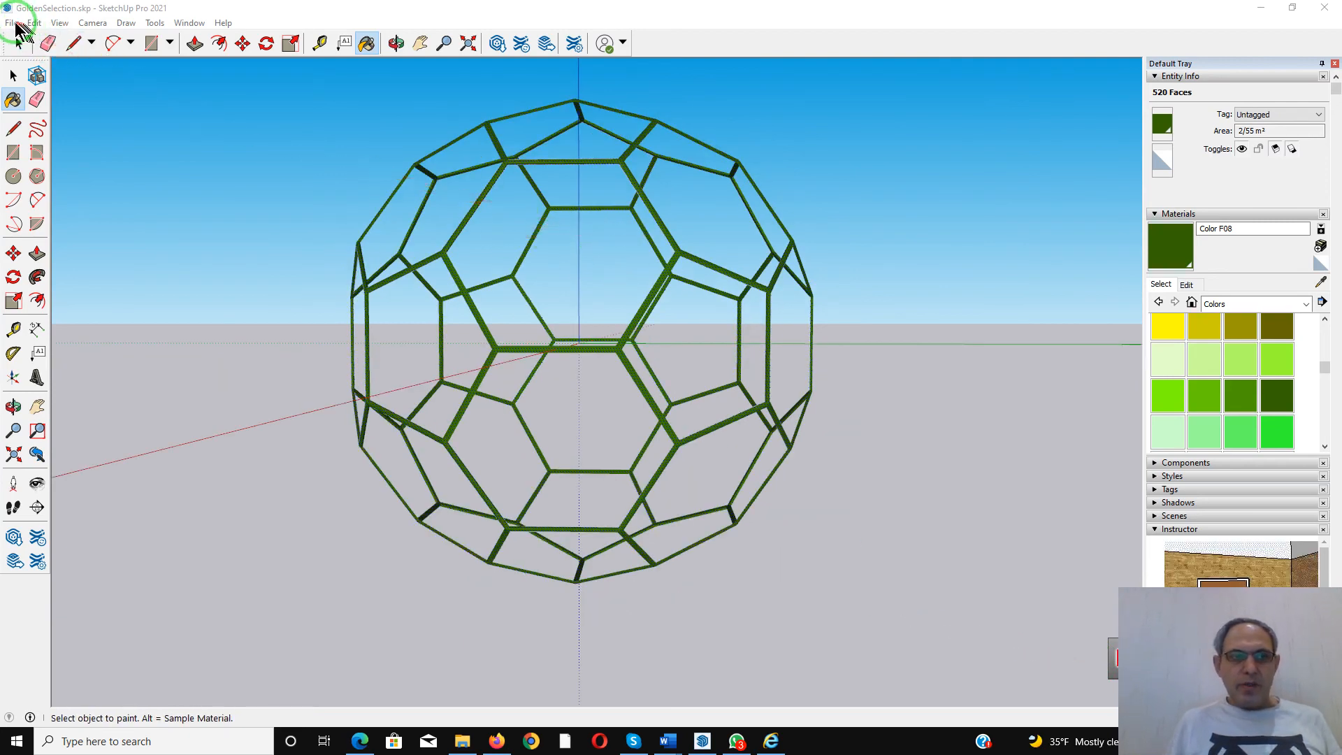
pyautogui.click(12, 24)
pyautogui.click(35, 215)
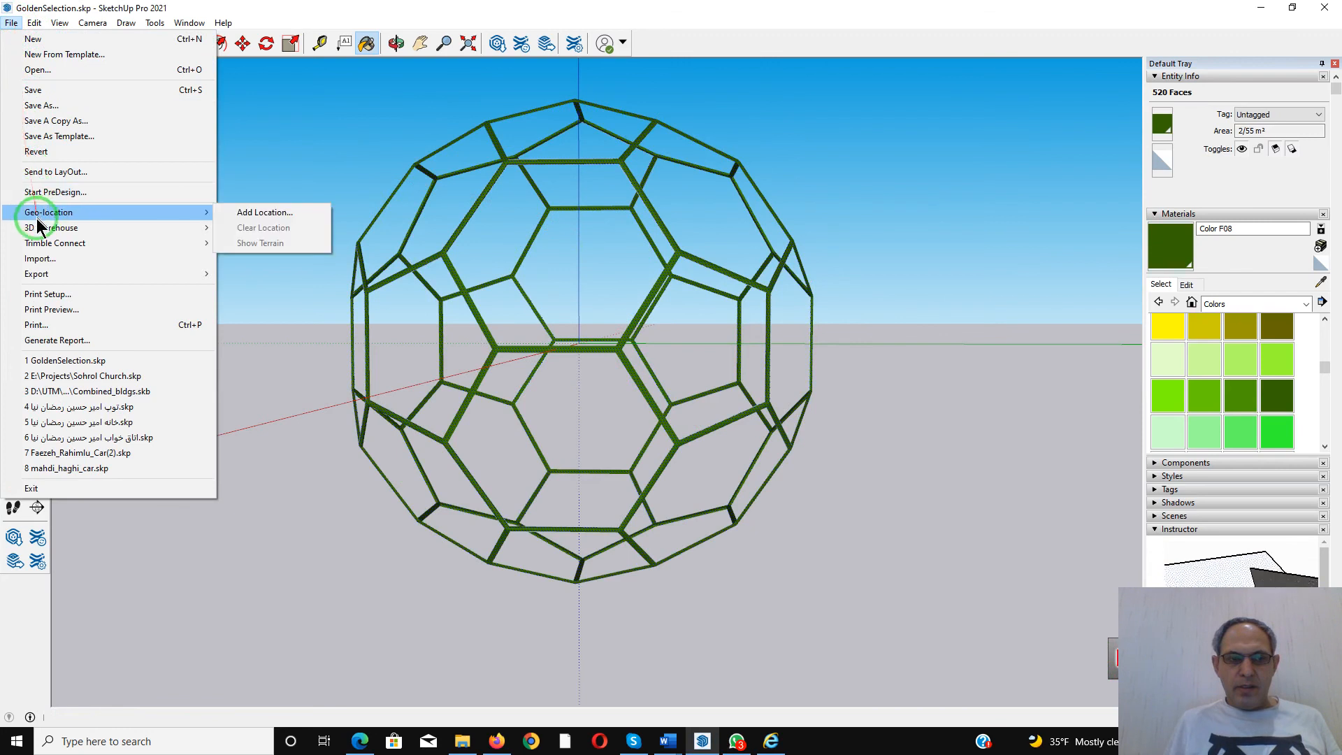
pyautogui.moveTo(39, 227)
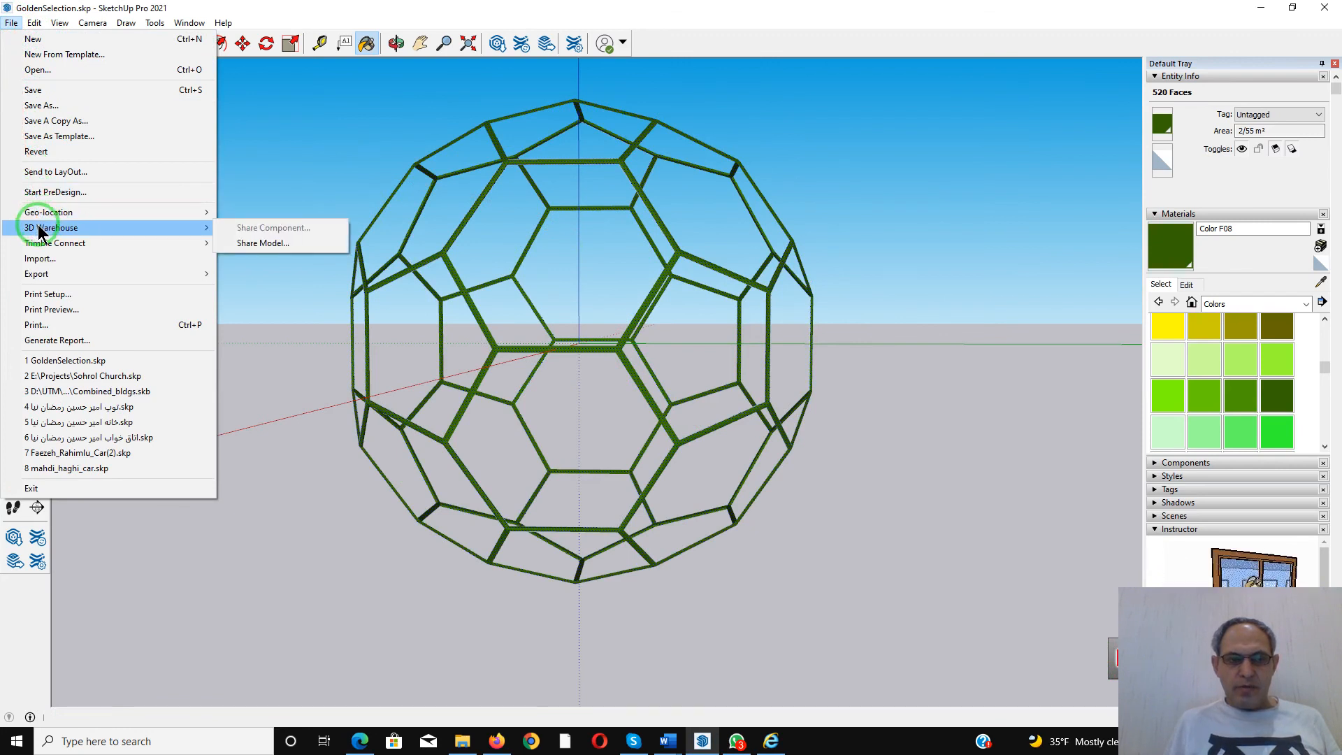
pyautogui.click(261, 241)
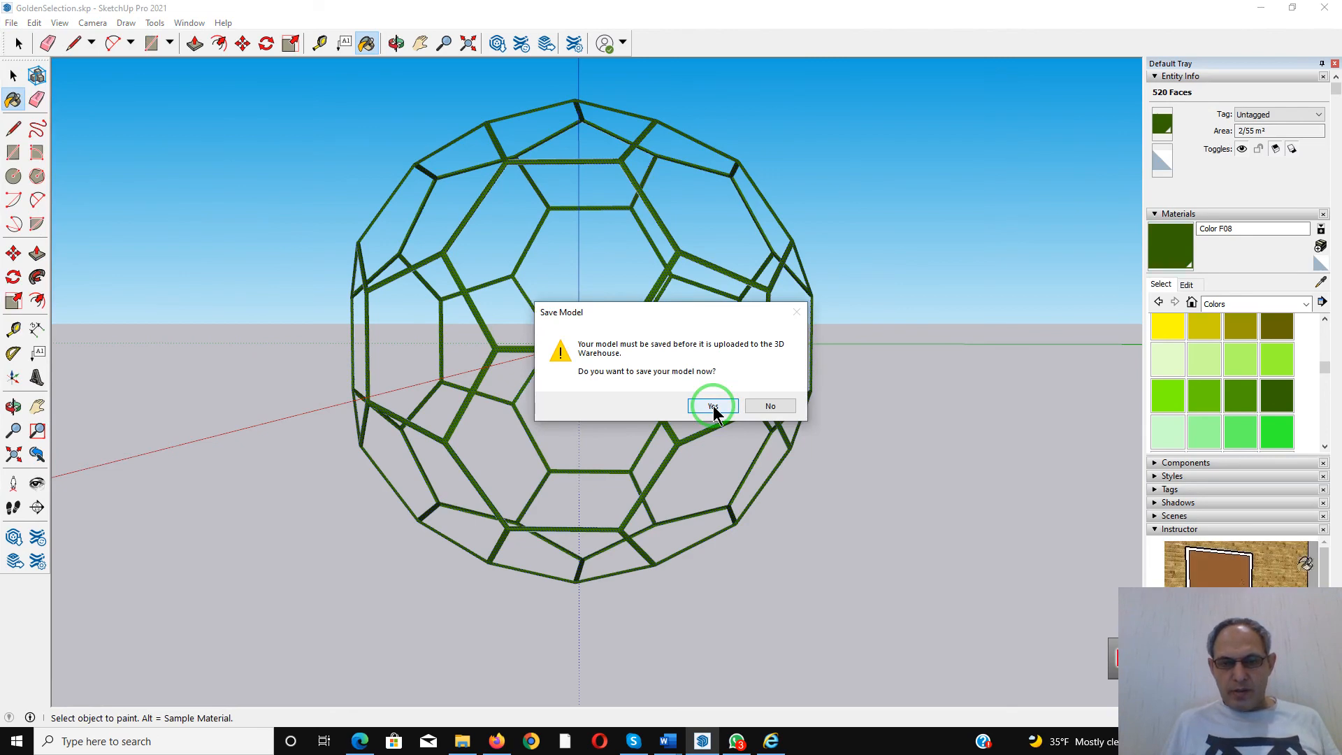
pyautogui.click(713, 407)
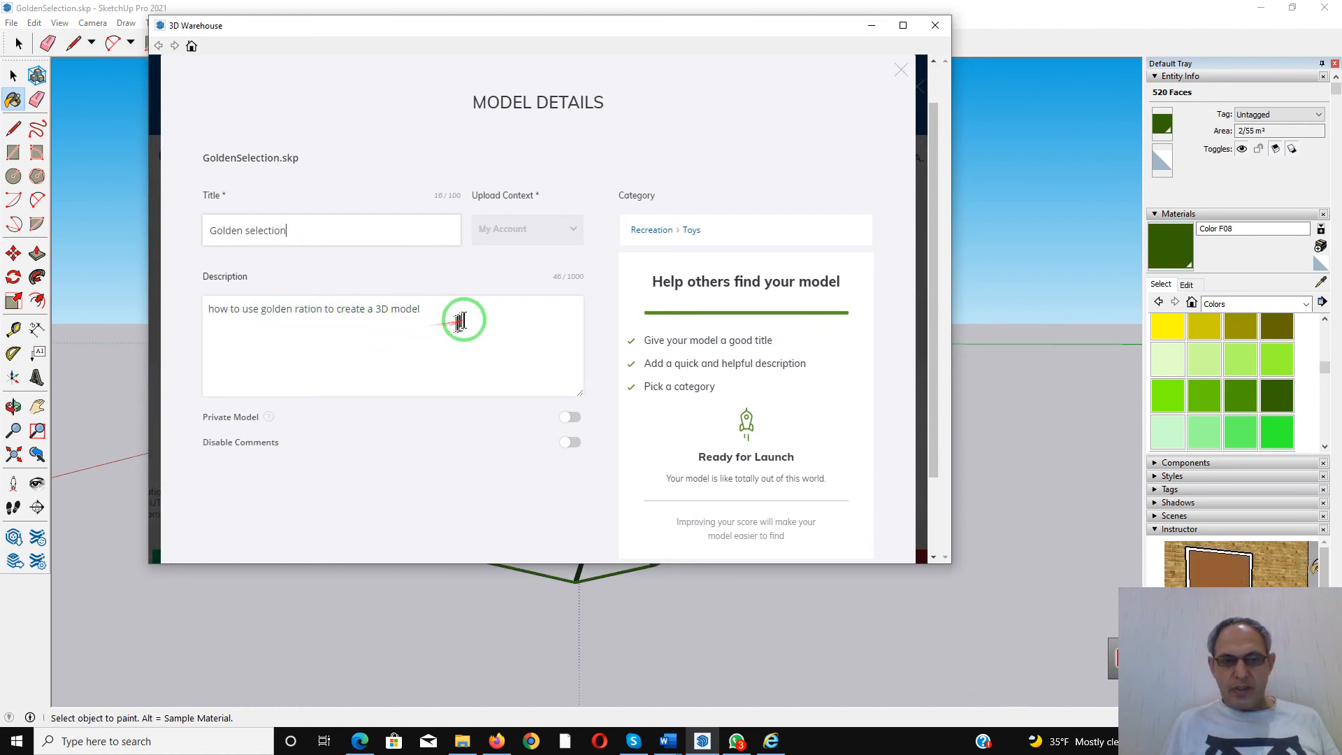
# Extend the model description with "in a solid form for 3D printing", retitle it "Golden selection v2" and submit the update
pyautogui.click(426, 300)
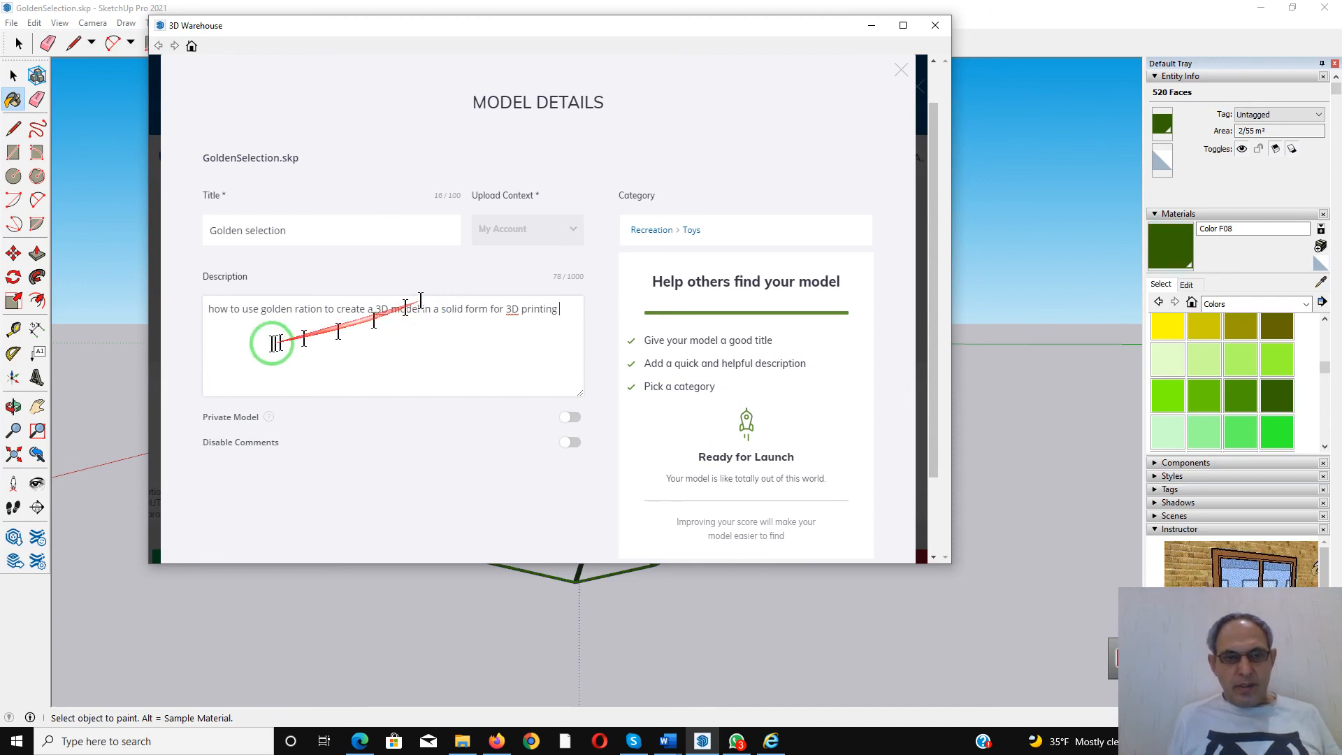
pyautogui.click(304, 237)
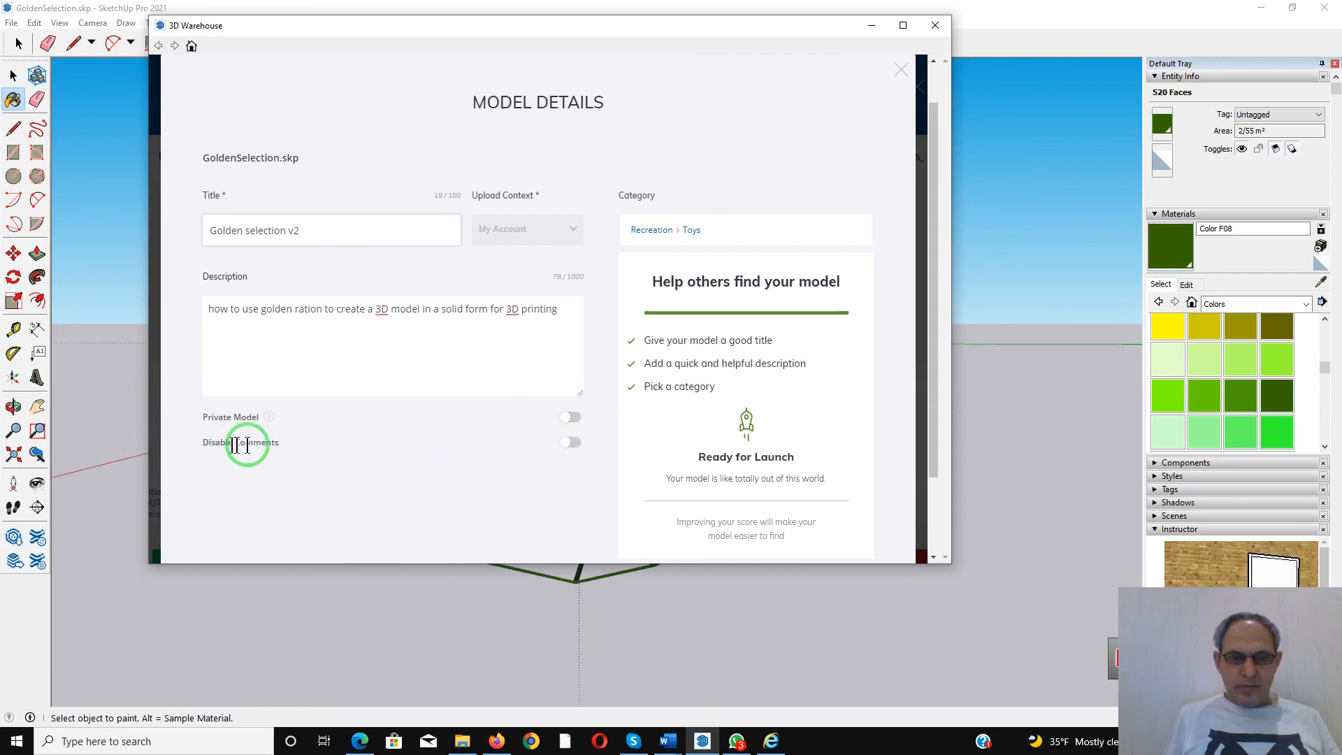
pyautogui.scroll(-1, 345, 450)
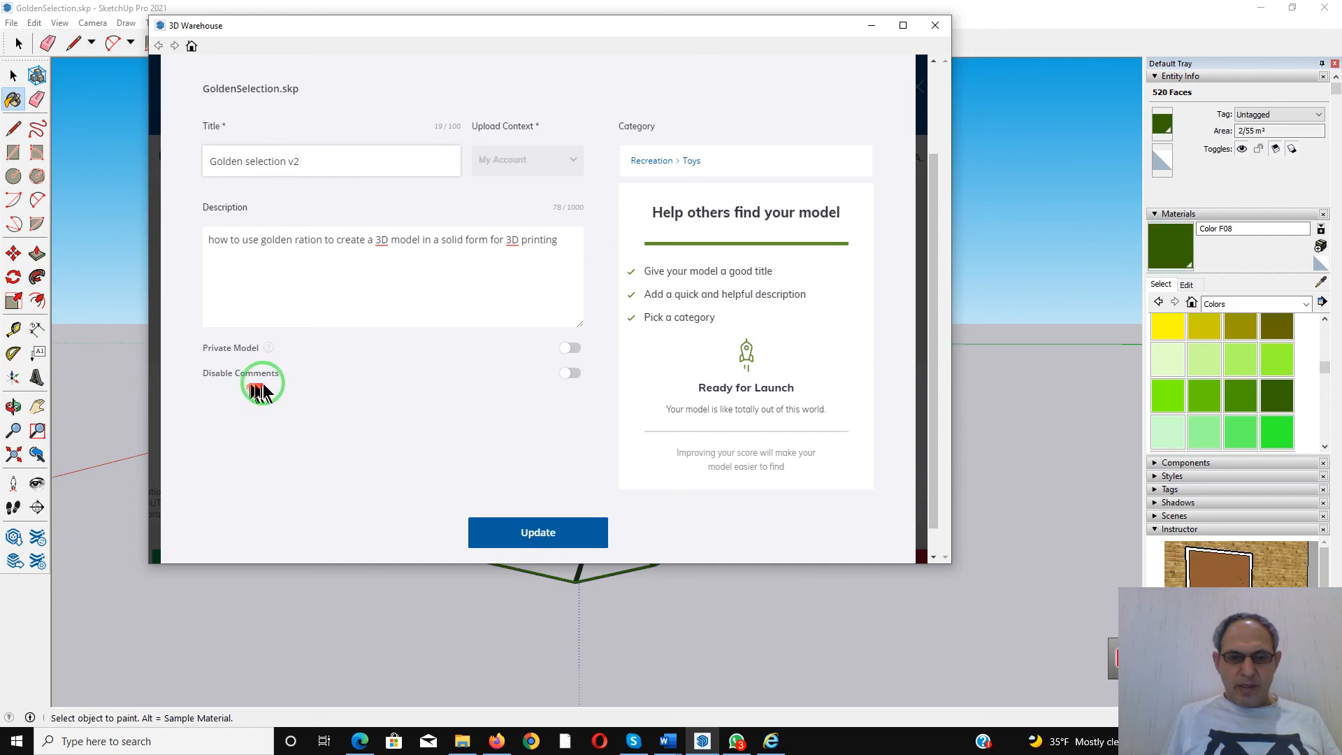
pyautogui.scroll(-1, 266, 390)
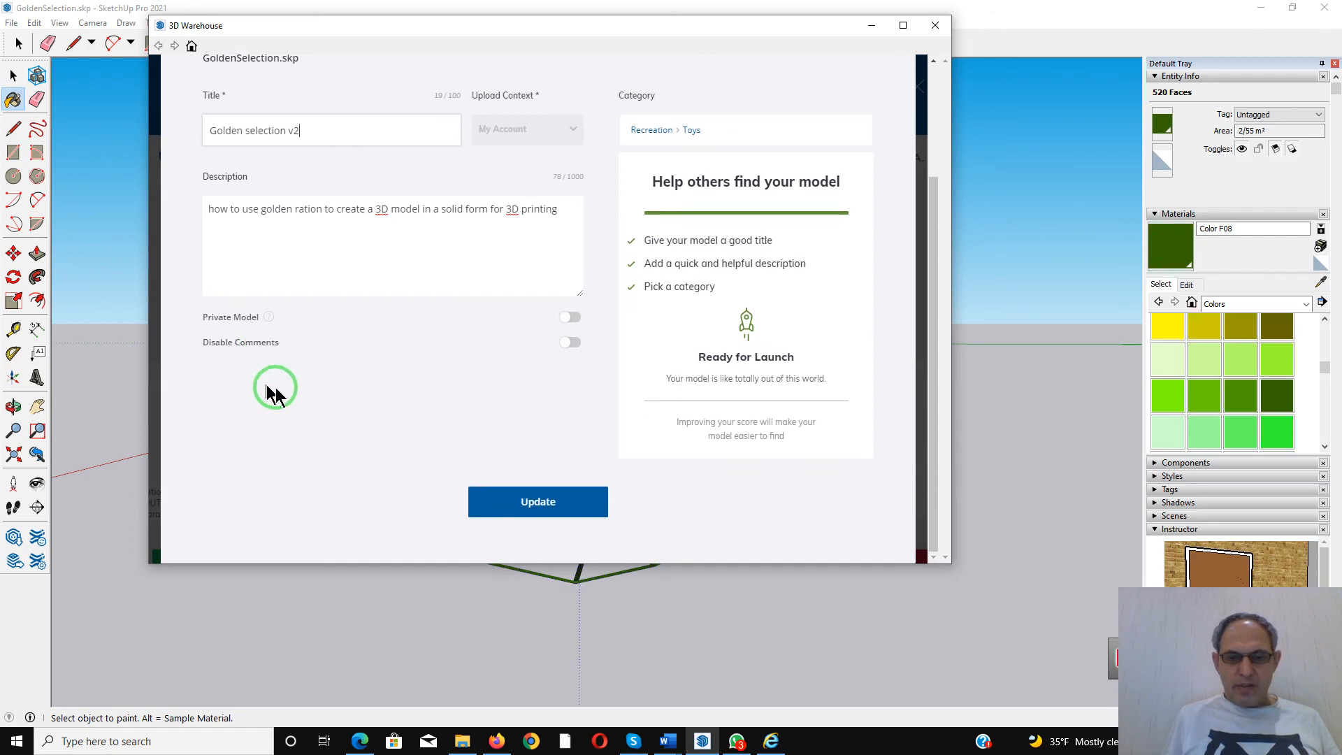
pyautogui.click(565, 494)
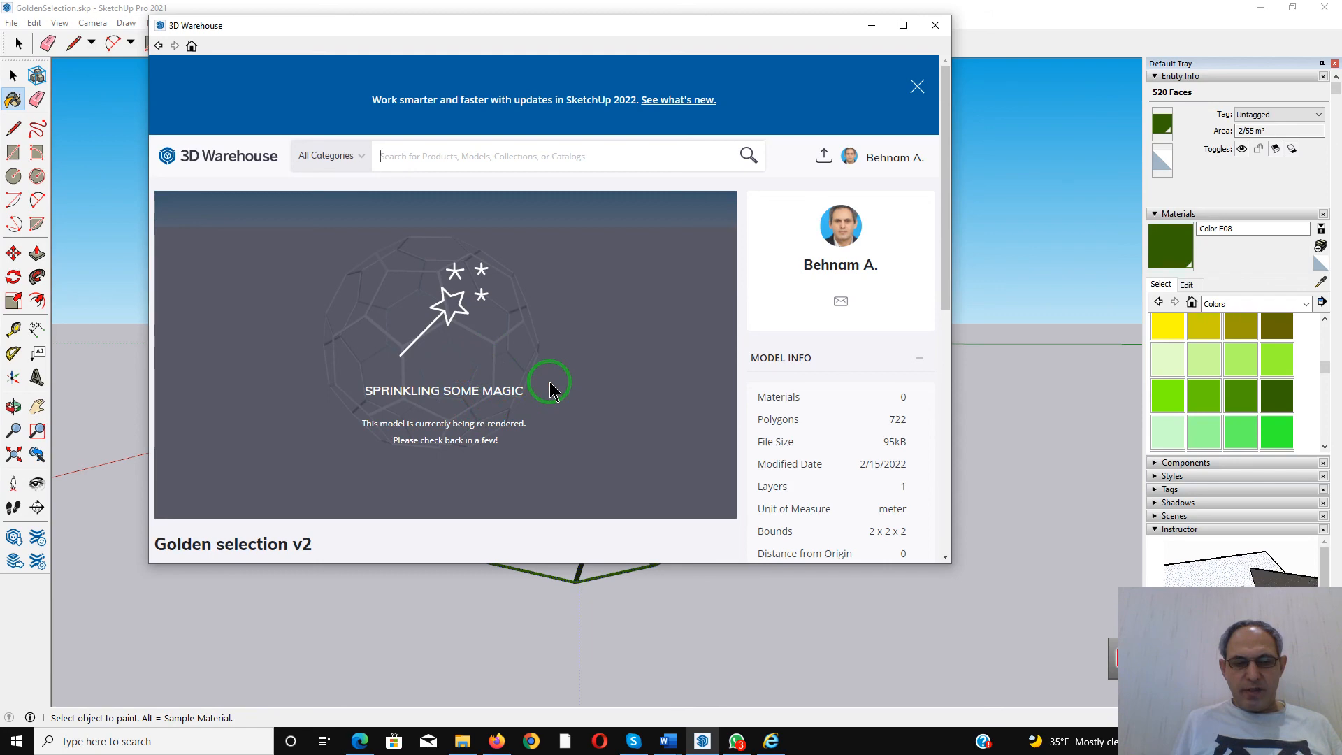
# Review the Golden selection v2 page on 3D Warehouse, including its description, category, model info and comments
pyautogui.scroll(-3, 550, 382)
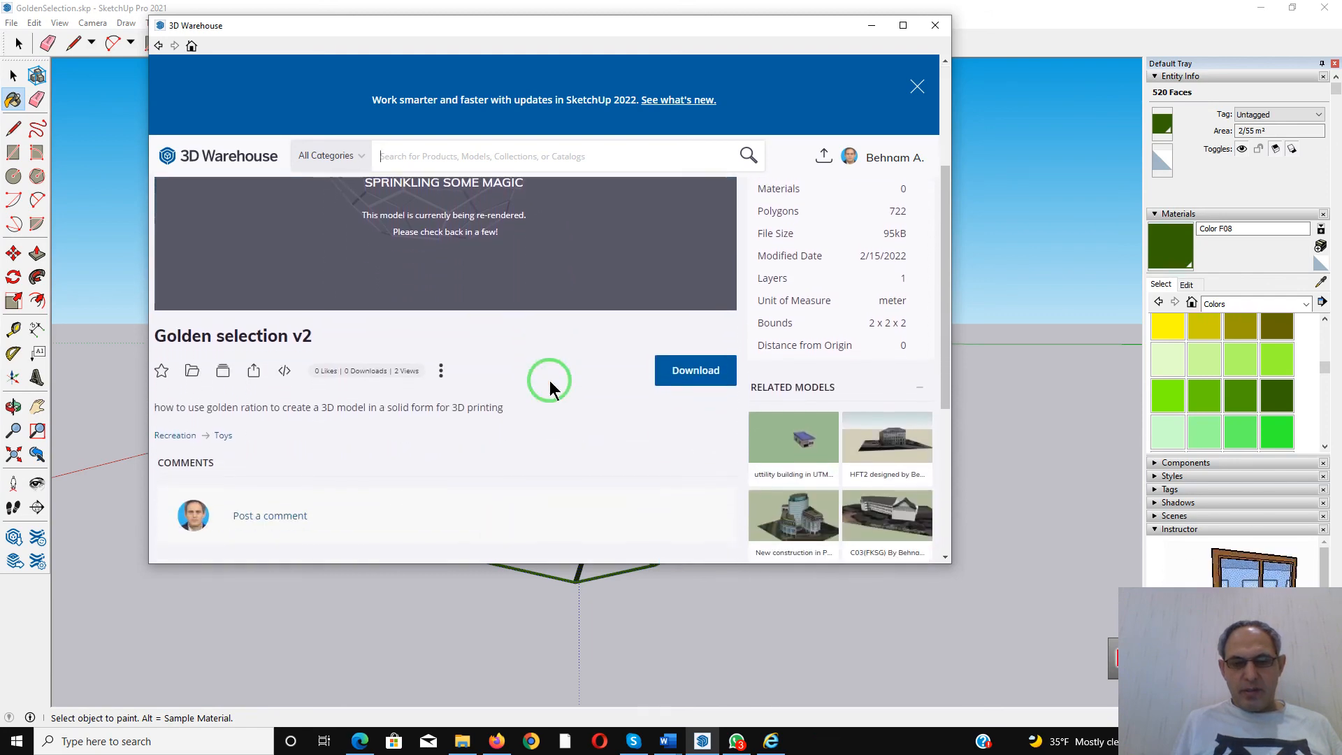
pyautogui.scroll(-1, 549, 383)
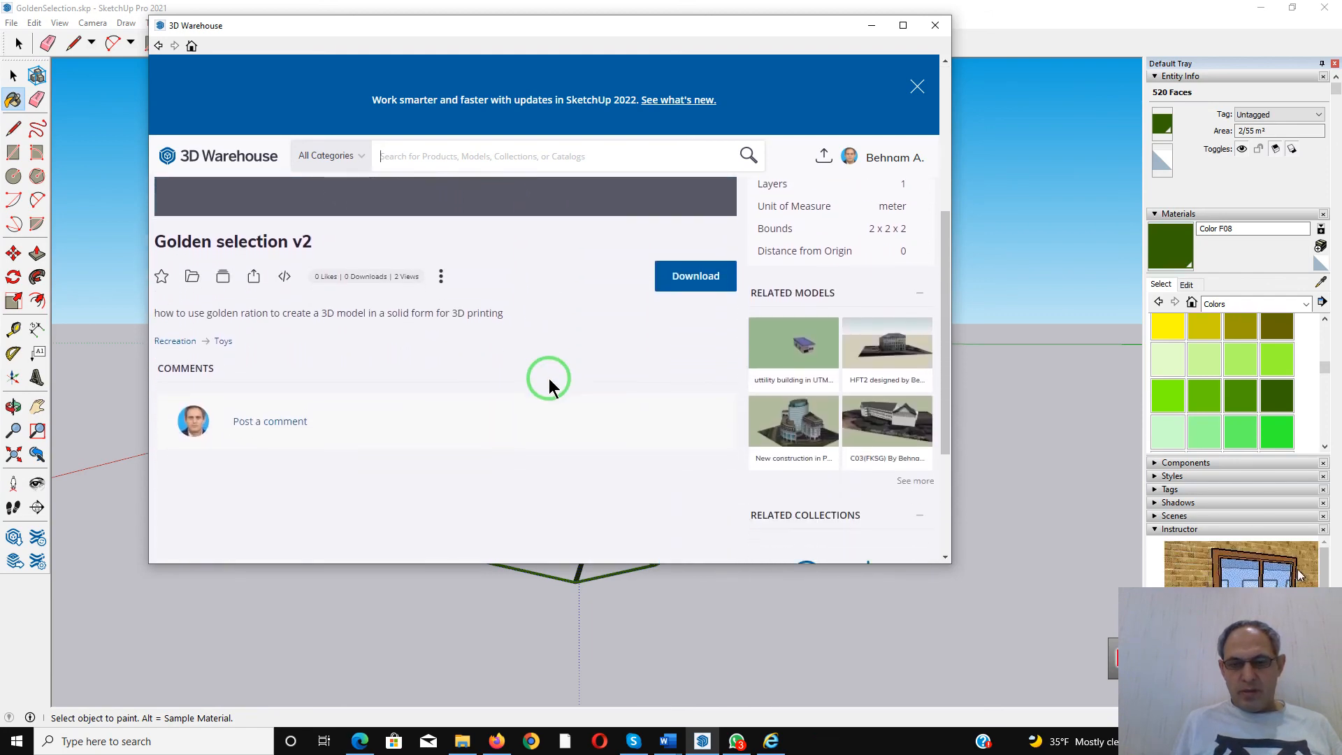
pyautogui.scroll(-3, 549, 383)
pyautogui.scroll(2, 549, 381)
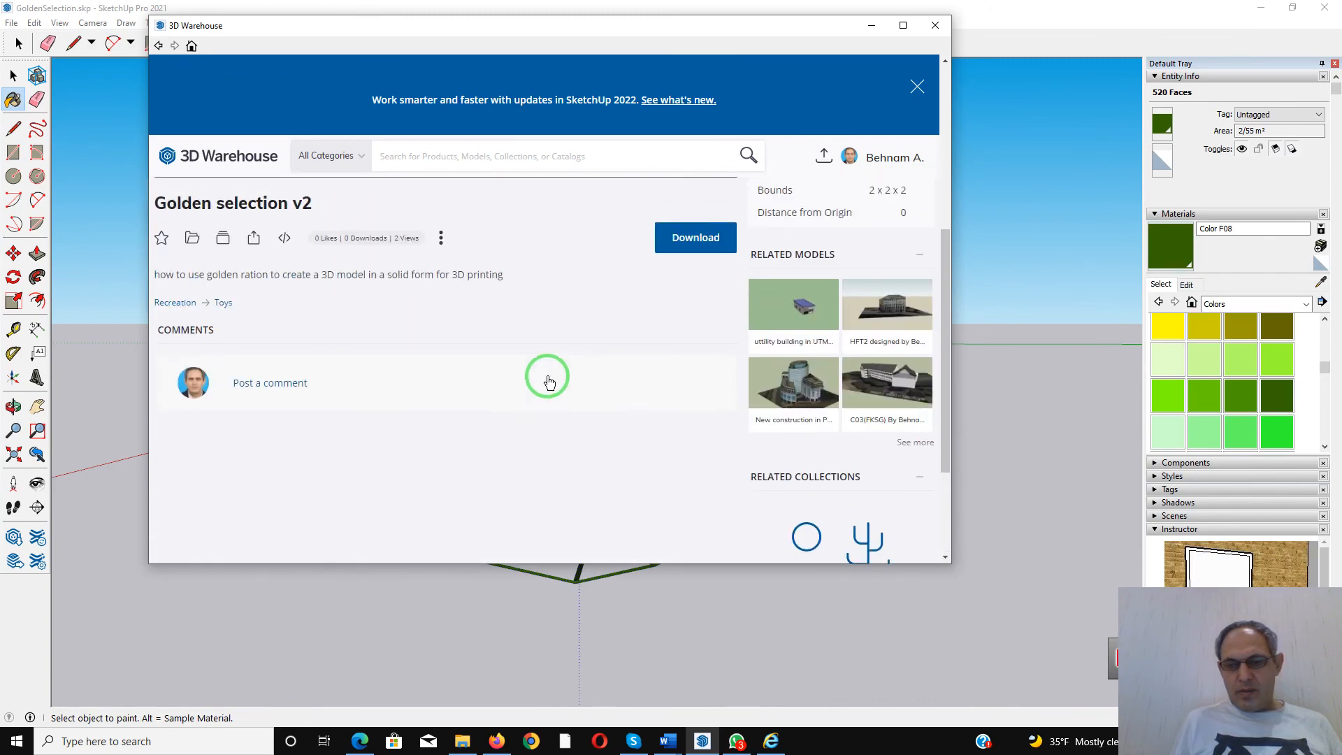
pyautogui.scroll(2, 548, 381)
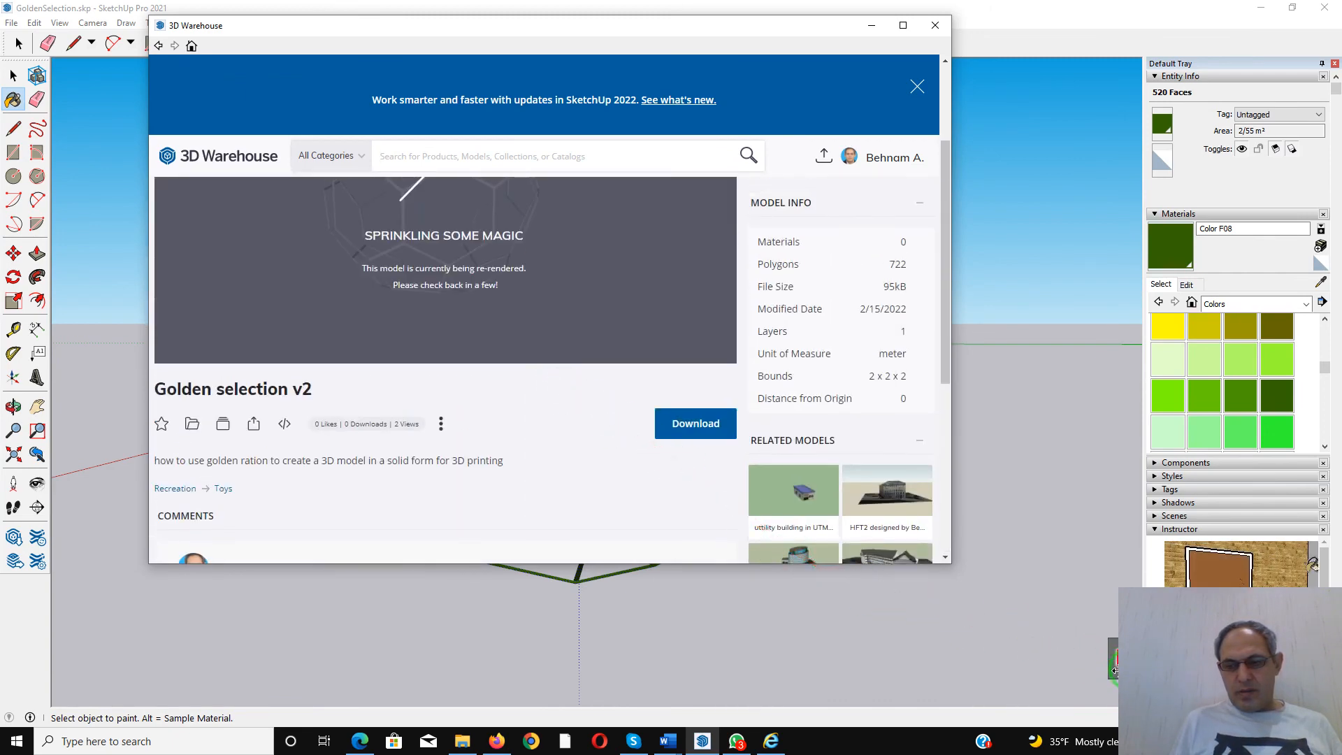